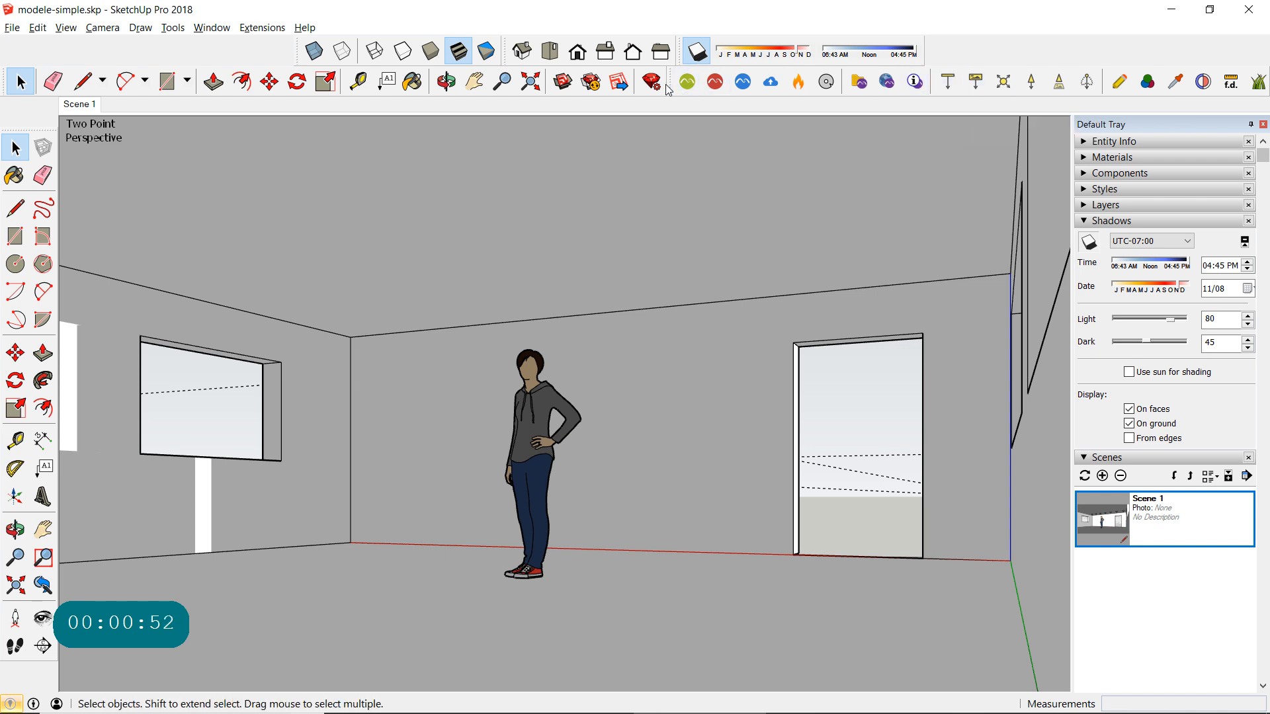
- Place a Maxwell rectangular area light on the room's ceiling, between the window wall and the standing figure
{"action": "left_click_drag", "start_coordinate": [669, 86], "coordinate": [360, 176]}
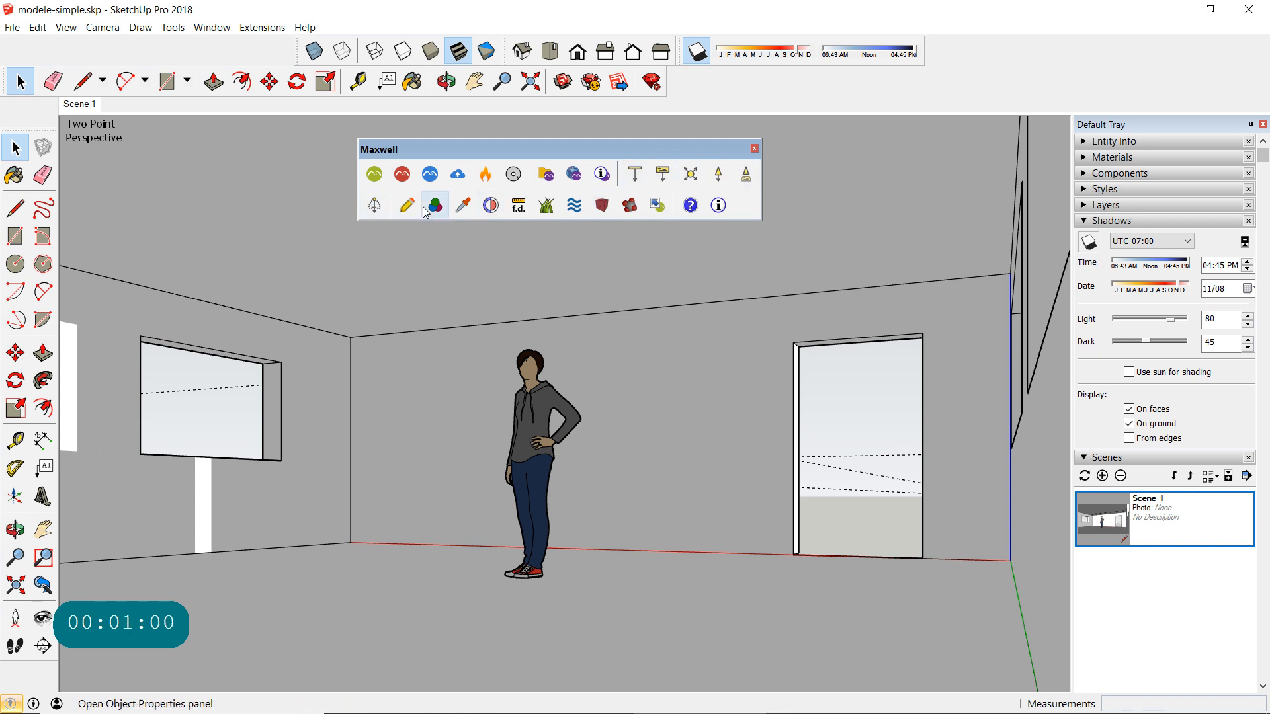
{"action": "left_click_drag", "start_coordinate": [534, 157], "coordinate": [828, 71]}
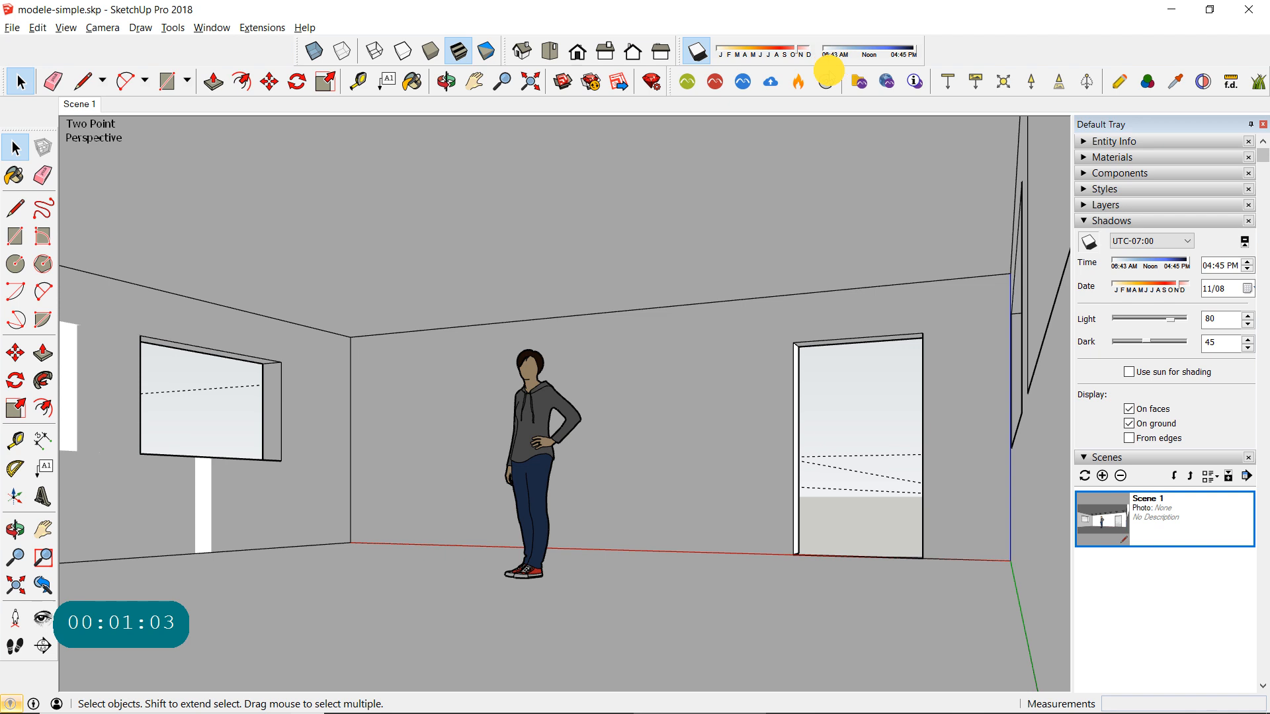
{"action": "left_click", "coordinate": [954, 84]}
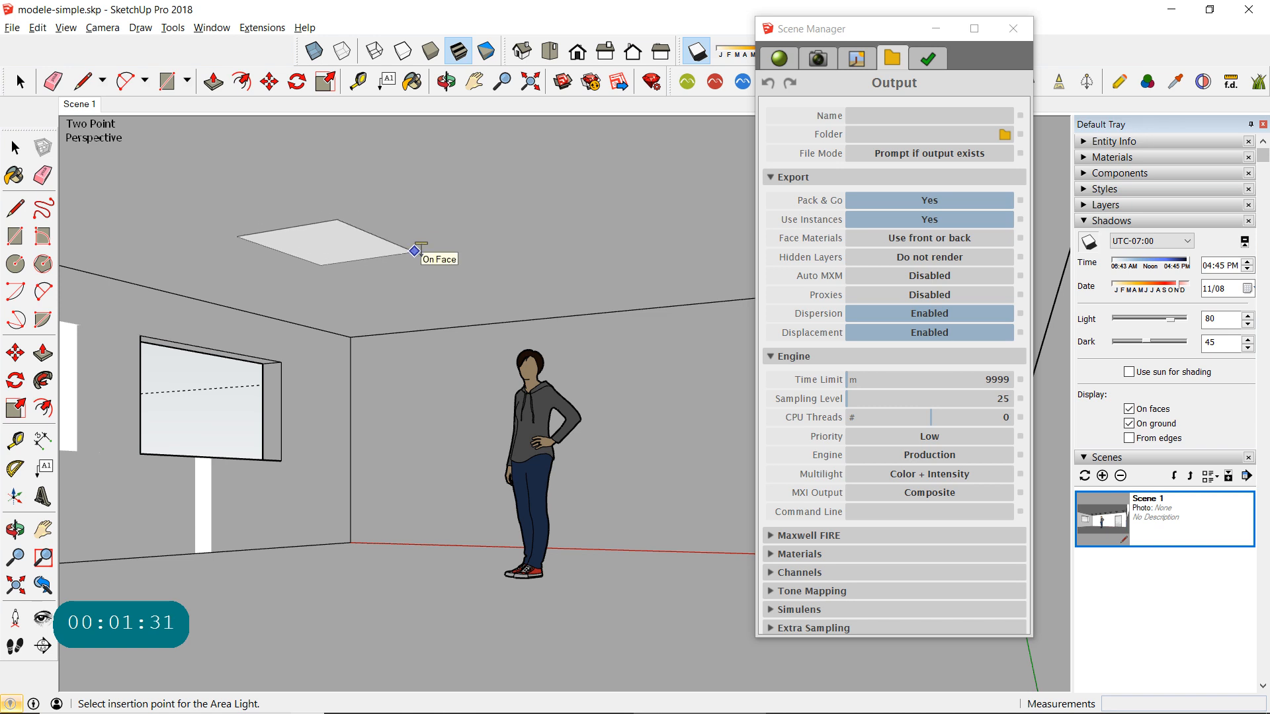
{"action": "left_click", "coordinate": [414, 251]}
{"action": "left_click", "coordinate": [844, 164]}
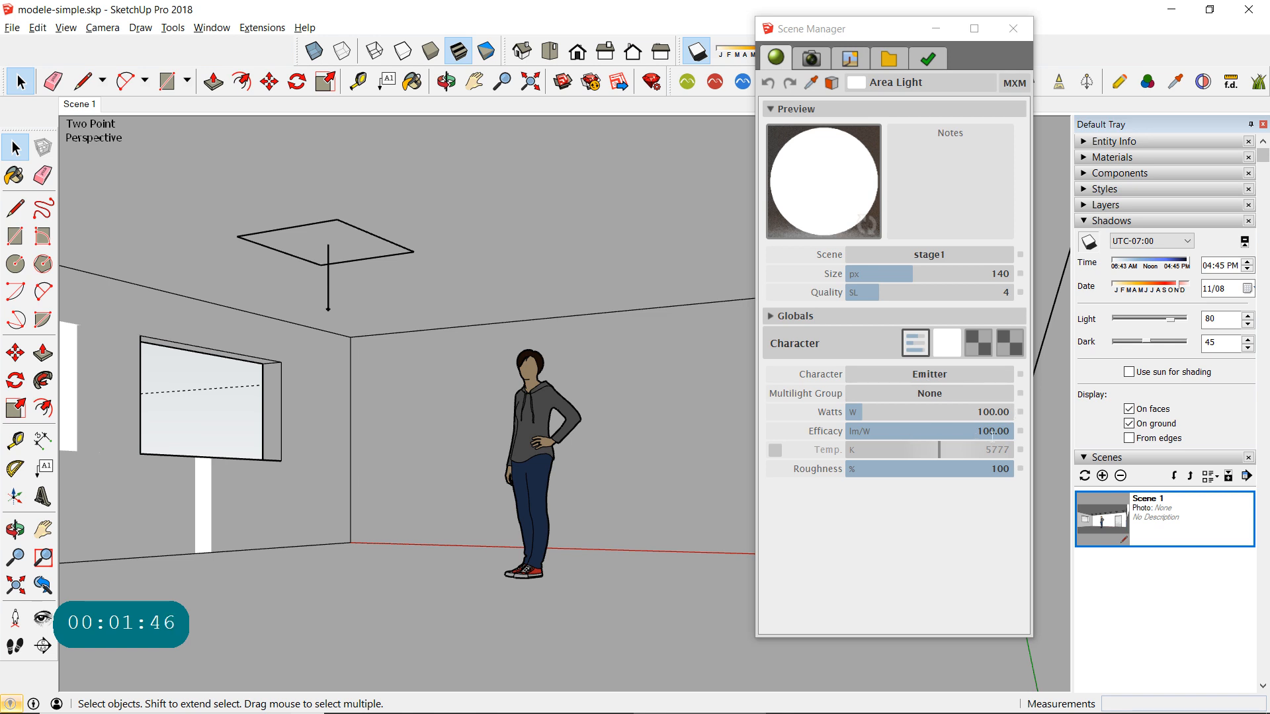
- Enter the area light component to examine its emitting face, and leave the component
{"action": "left_click", "coordinate": [362, 232]}
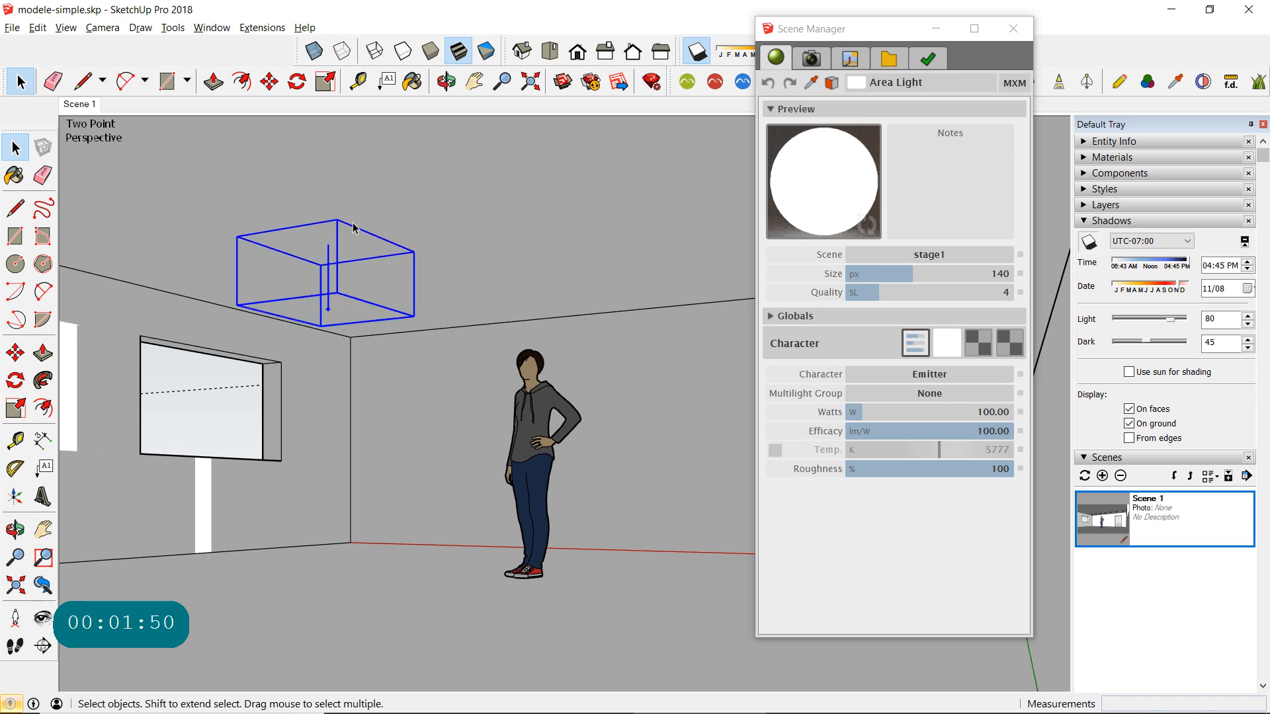
{"action": "left_click", "coordinate": [1085, 175]}
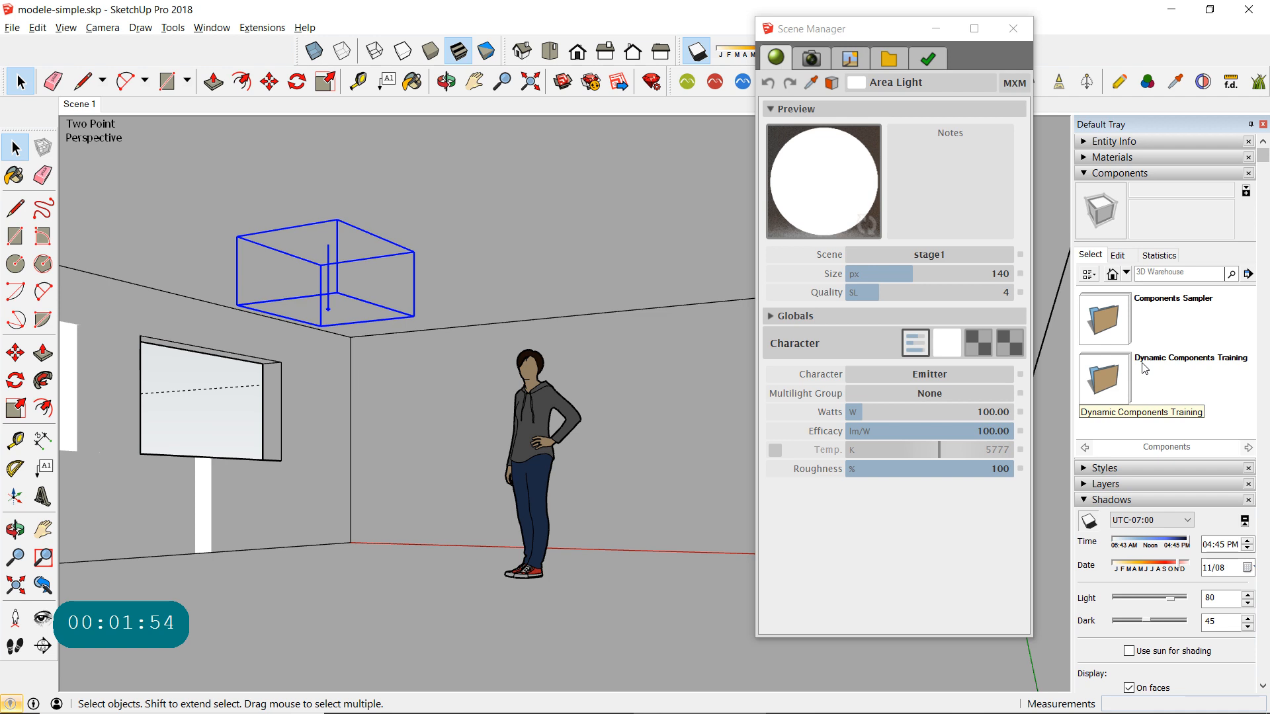
{"action": "left_click", "coordinate": [337, 224]}
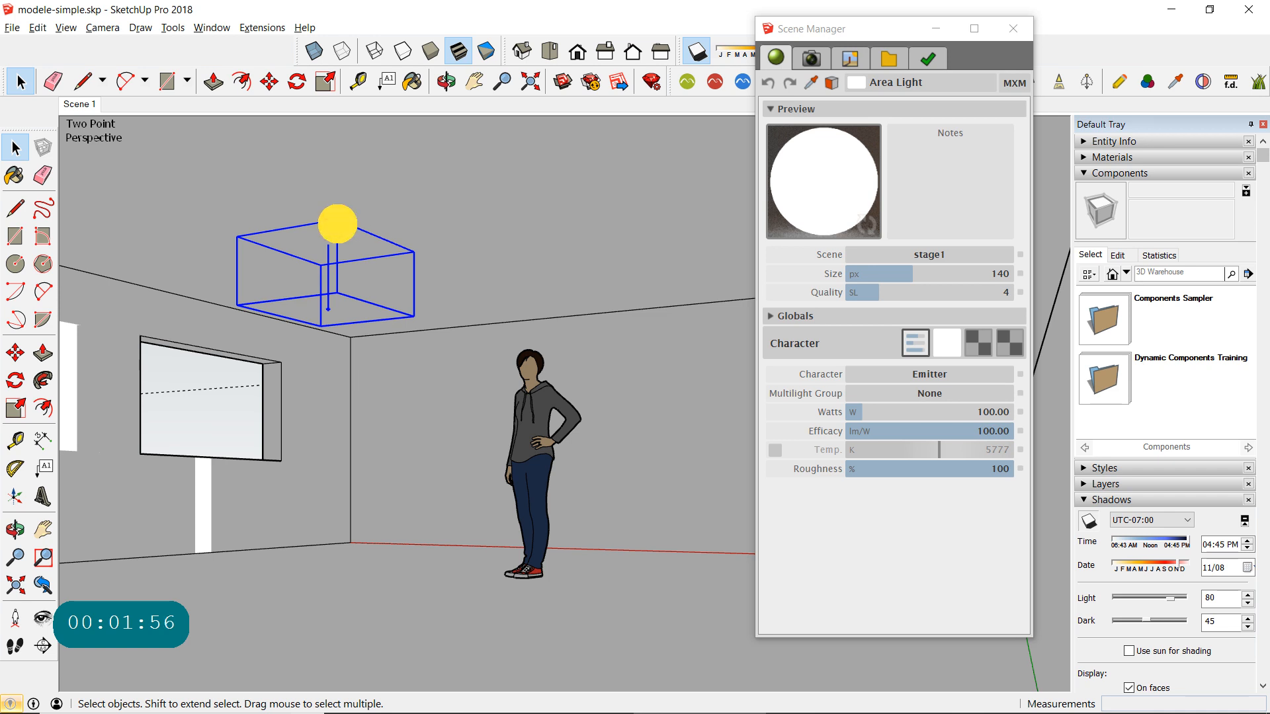
{"action": "double_click", "coordinate": [338, 224]}
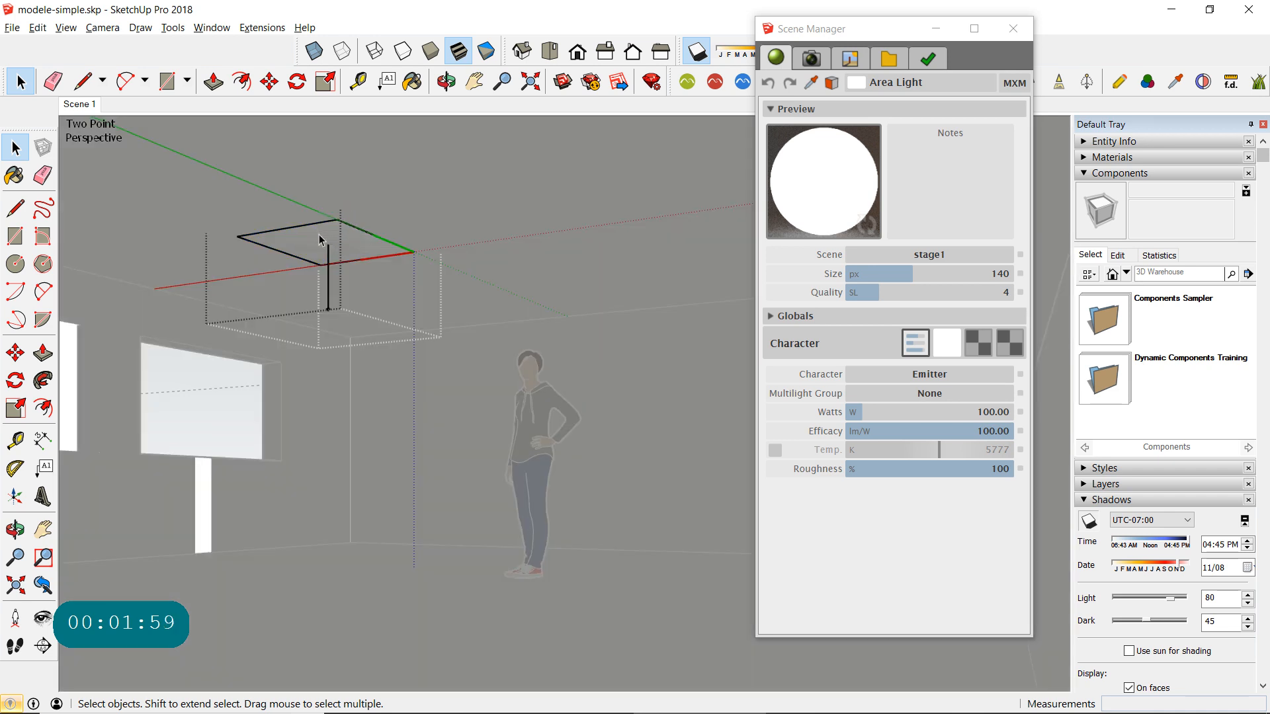
{"action": "left_click", "coordinate": [320, 239]}
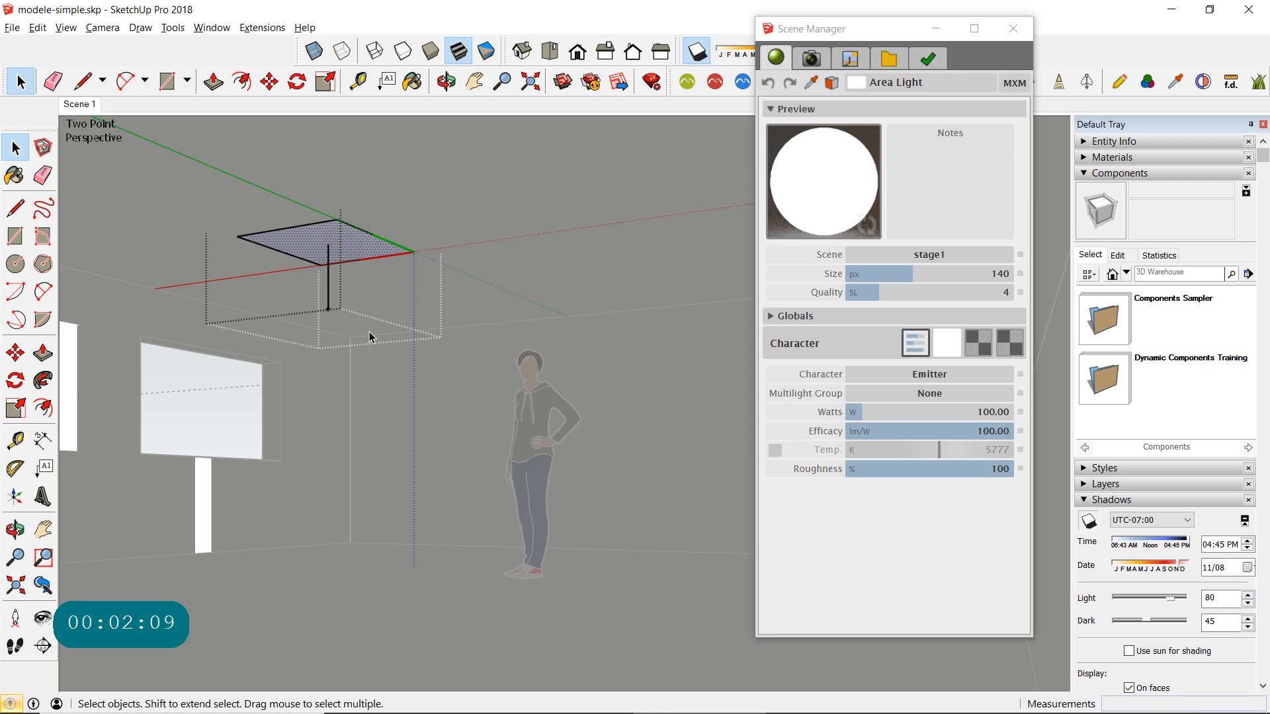
{"action": "left_click", "coordinate": [415, 208]}
{"action": "left_click", "coordinate": [399, 242]}
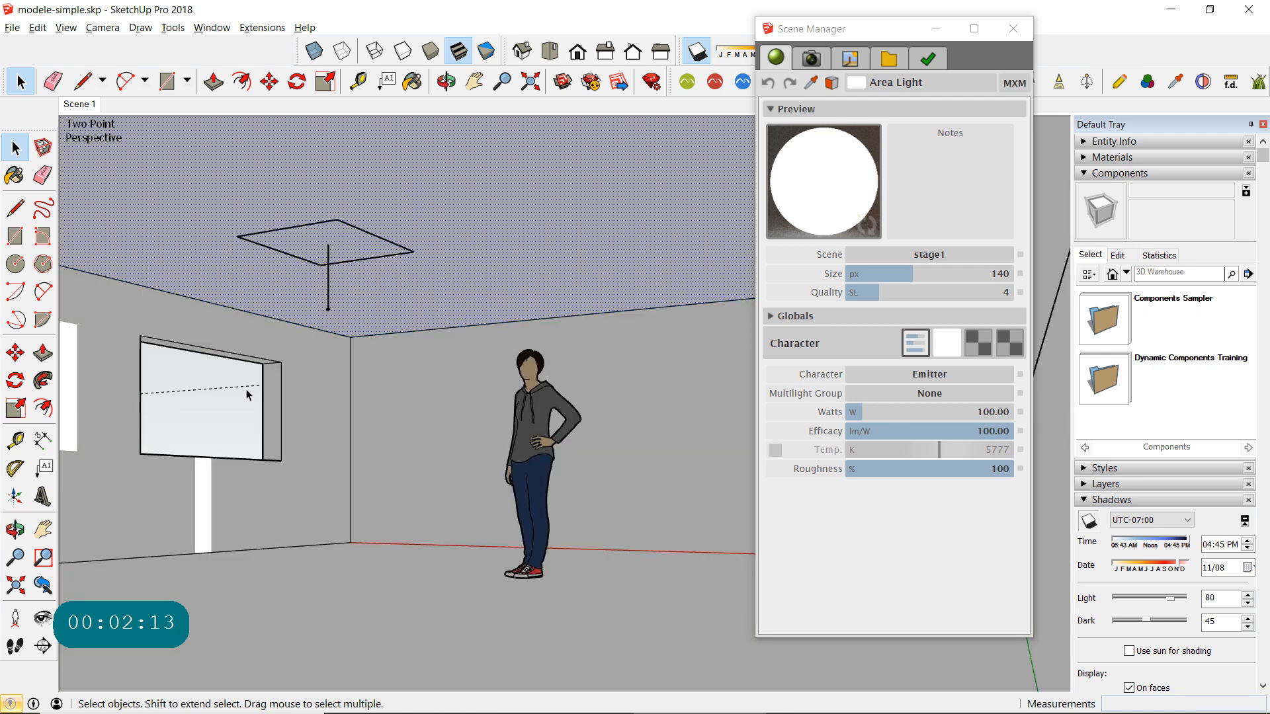
{"action": "left_click", "coordinate": [233, 405]}
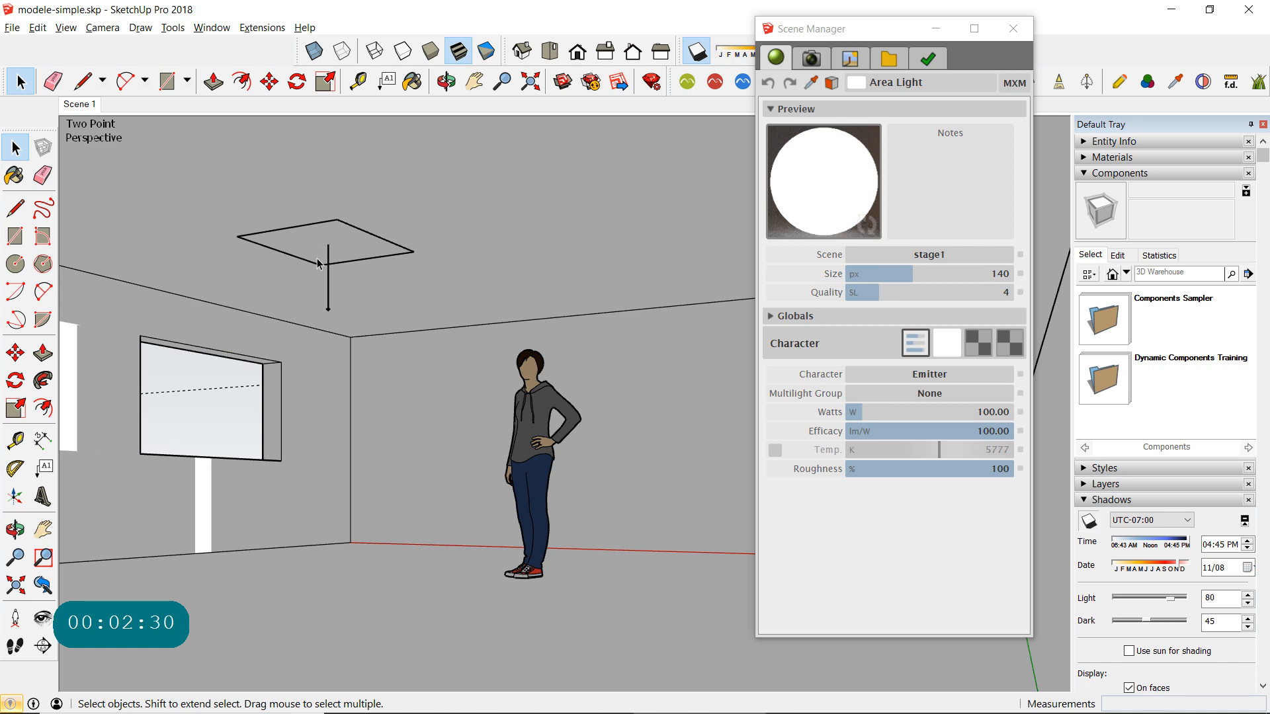
- Open the area light component and extrude its rectangular face downward about 13/16" with Push/Pull
{"action": "double_click", "coordinate": [335, 227]}
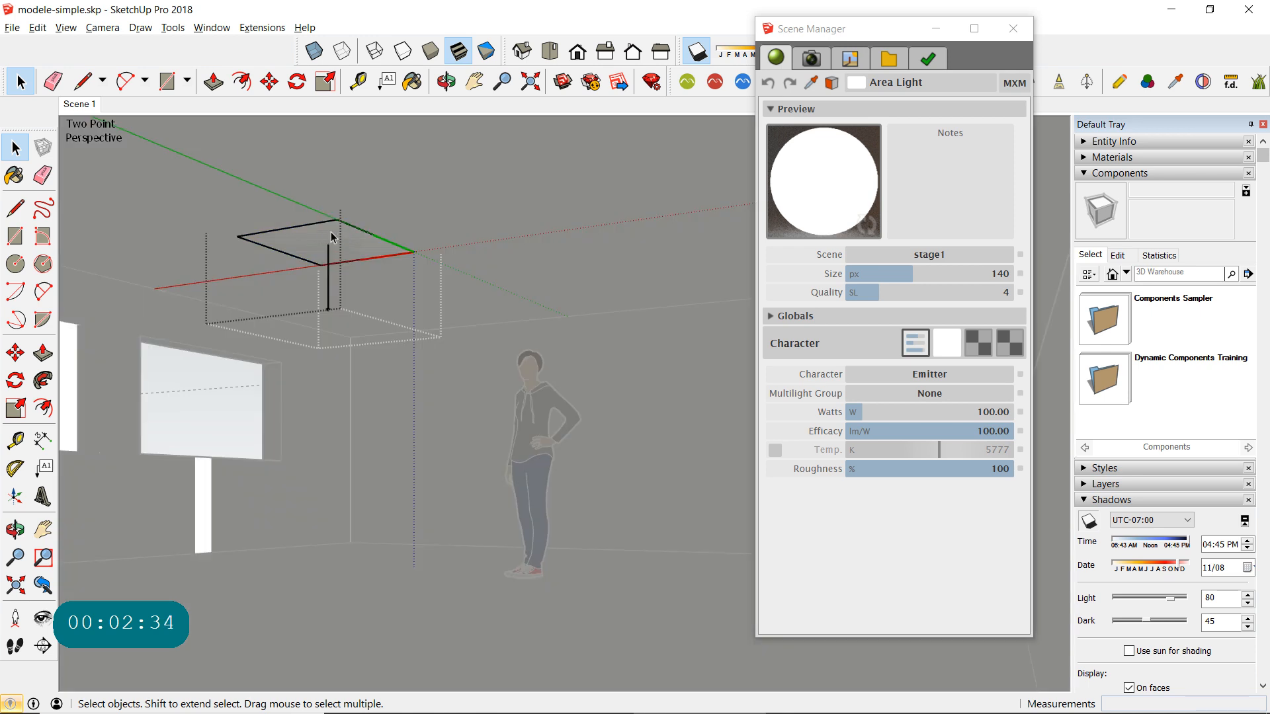
{"action": "scroll", "coordinate": [331, 227], "scroll_direction": "up", "scroll_amount": 5}
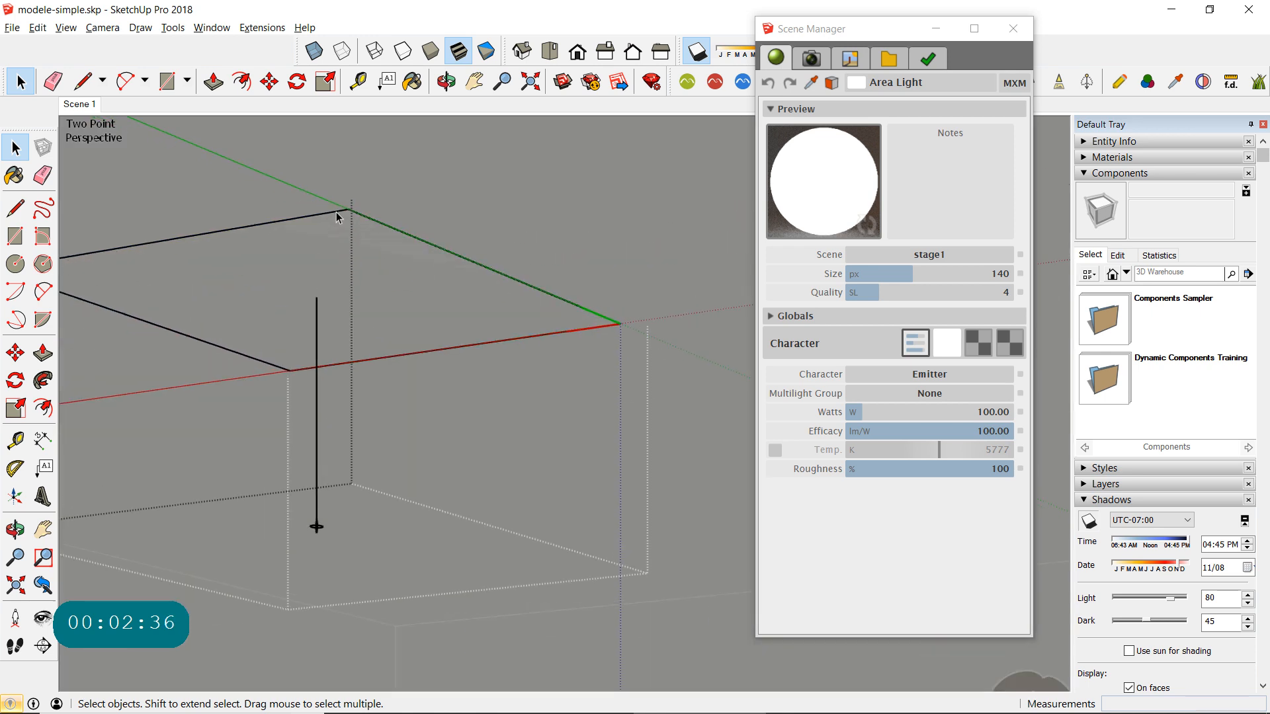
{"action": "left_click", "coordinate": [333, 228]}
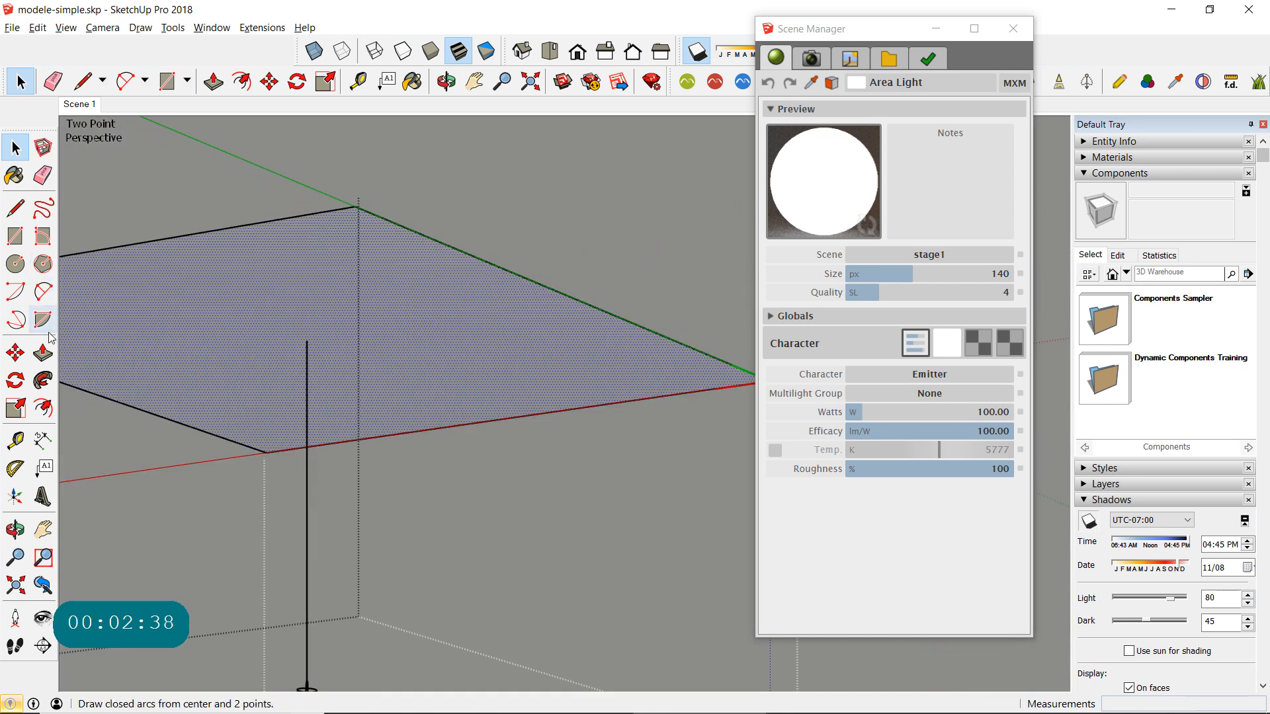
{"action": "left_click", "coordinate": [43, 352]}
{"action": "left_click", "coordinate": [263, 265]}
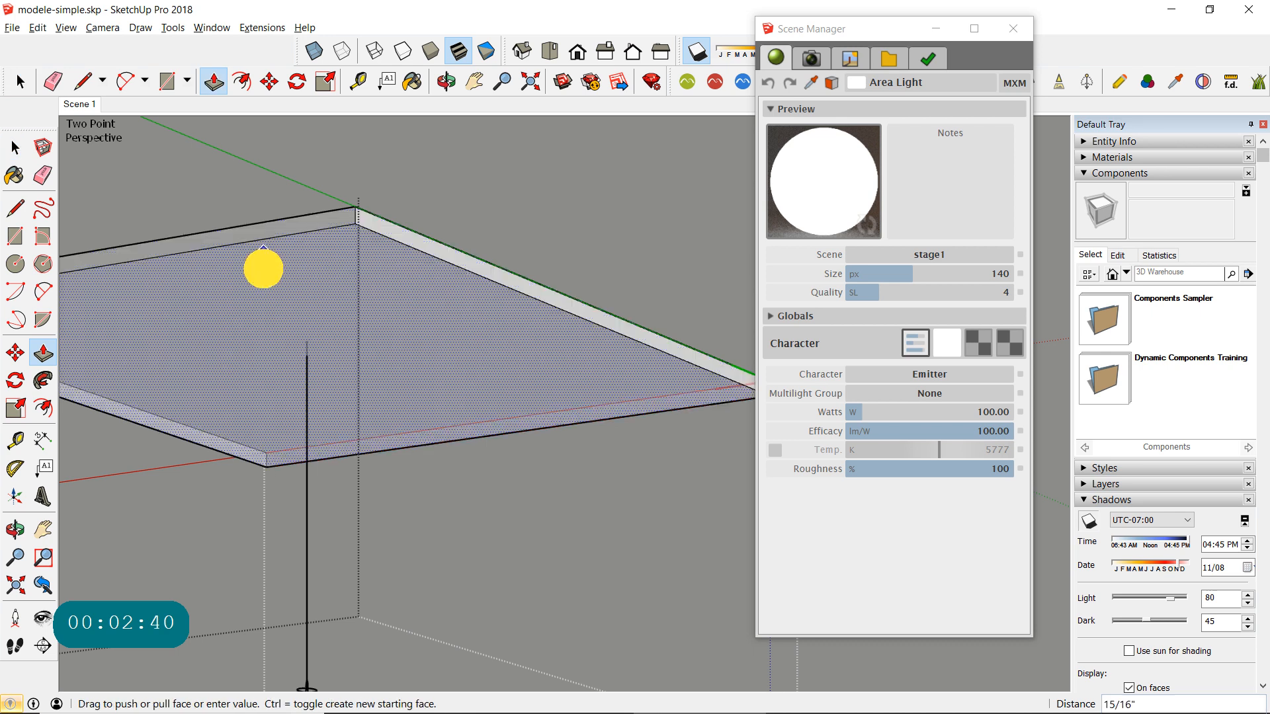
{"action": "left_click_drag", "start_coordinate": [264, 265], "coordinate": [263, 266]}
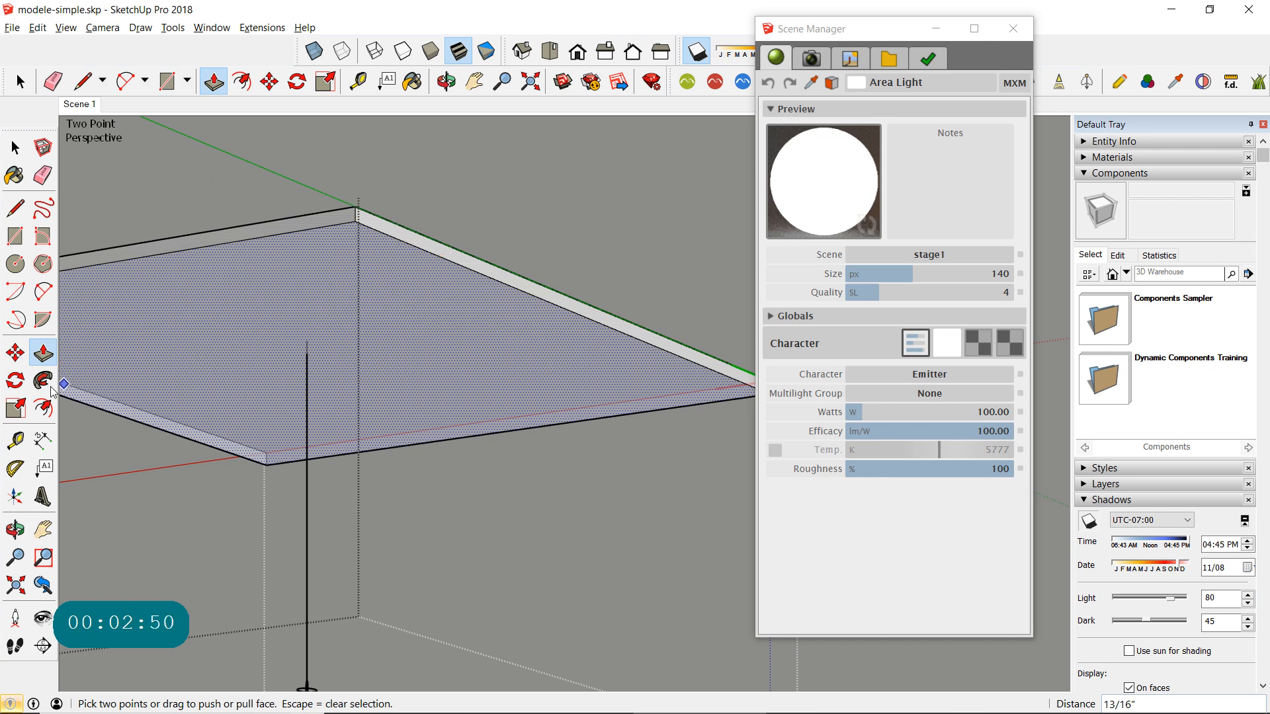
- Offset the outline of the area light's underside inward about 1 5/8", select the inner face and leave the component
{"action": "left_click", "coordinate": [44, 406]}
{"action": "left_click", "coordinate": [447, 270]}
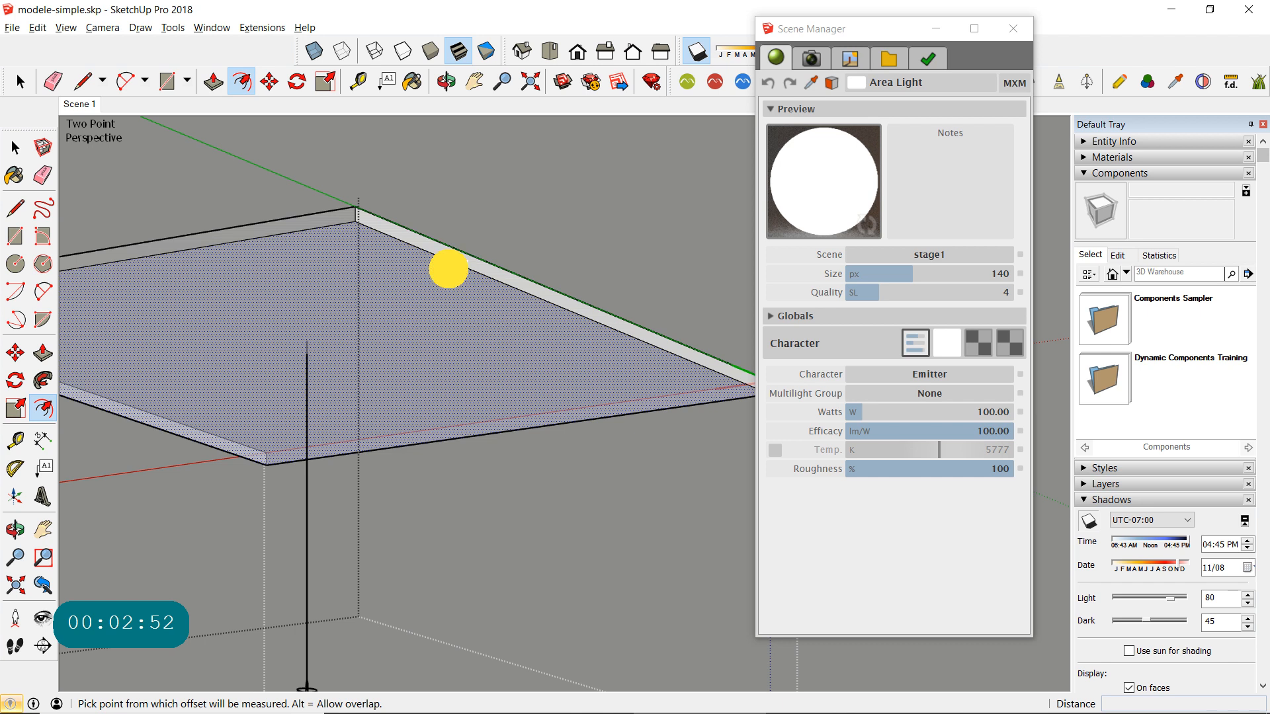
{"action": "left_click", "coordinate": [459, 284]}
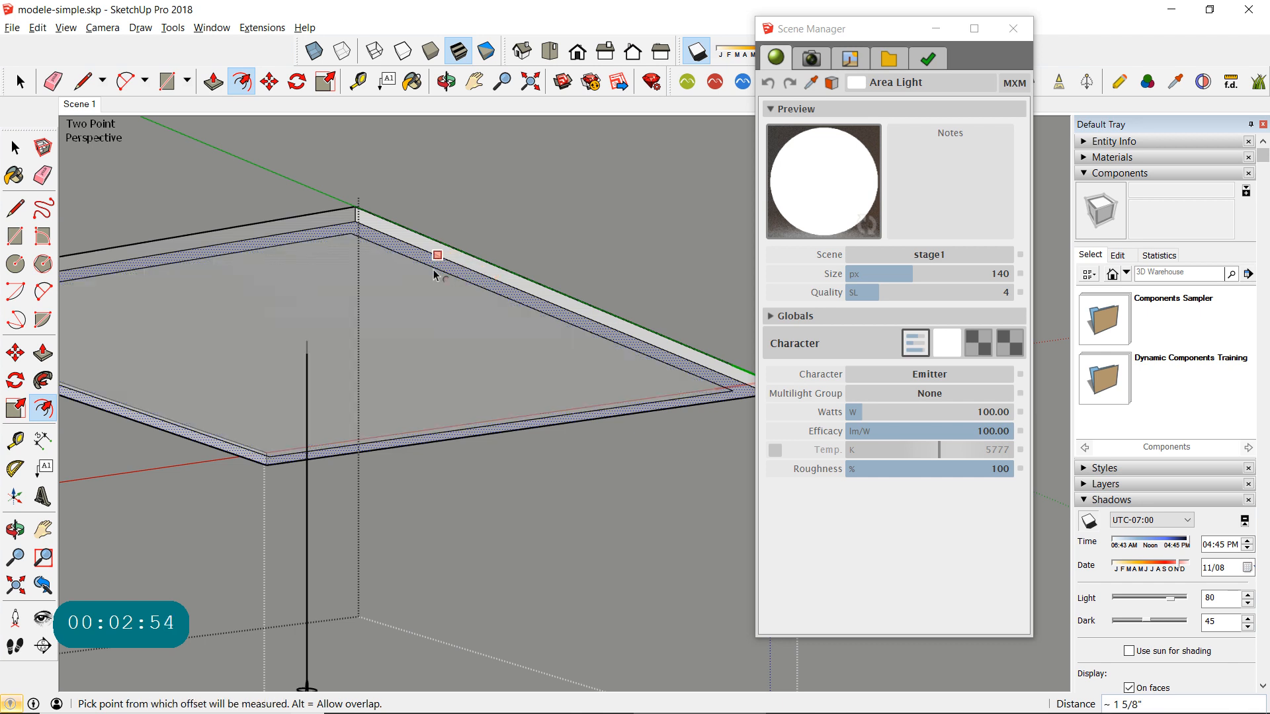
{"action": "left_click", "coordinate": [15, 147]}
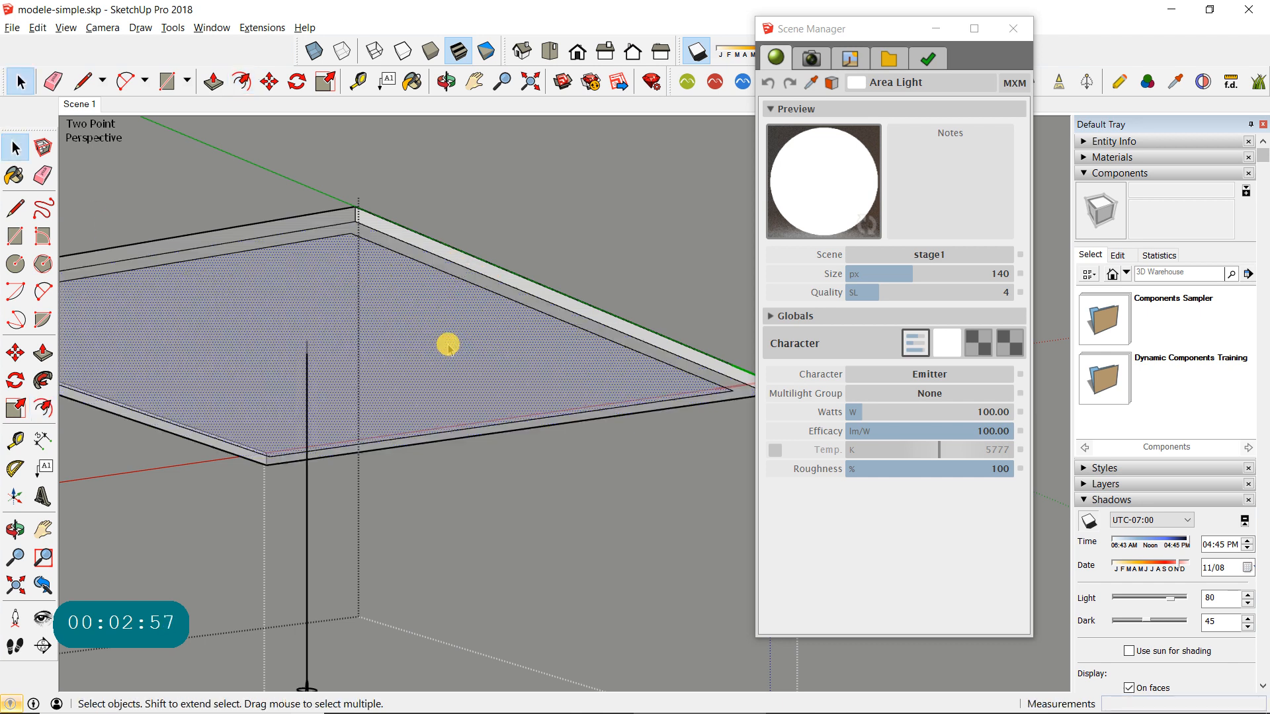
{"action": "left_click", "coordinate": [445, 343]}
{"action": "scroll", "coordinate": [324, 349], "scroll_direction": "down", "scroll_amount": 5}
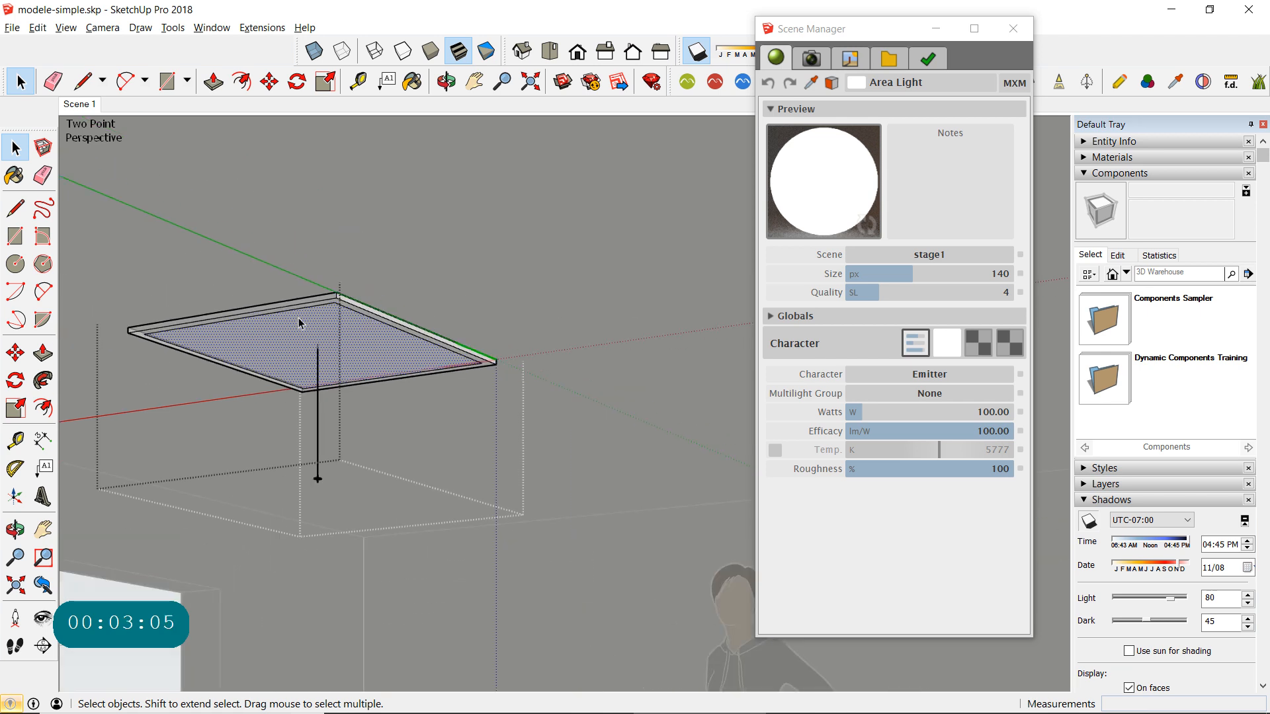
{"action": "left_click", "coordinate": [230, 263]}
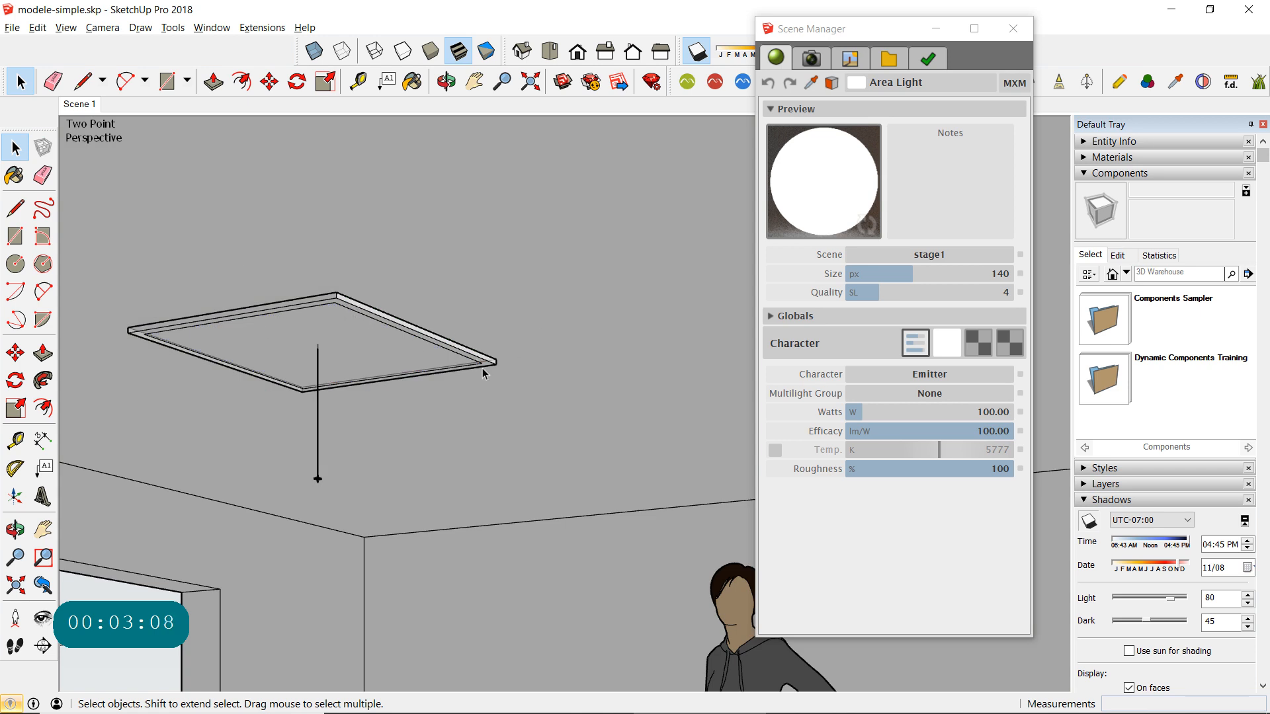
{"action": "left_click", "coordinate": [66, 27]}
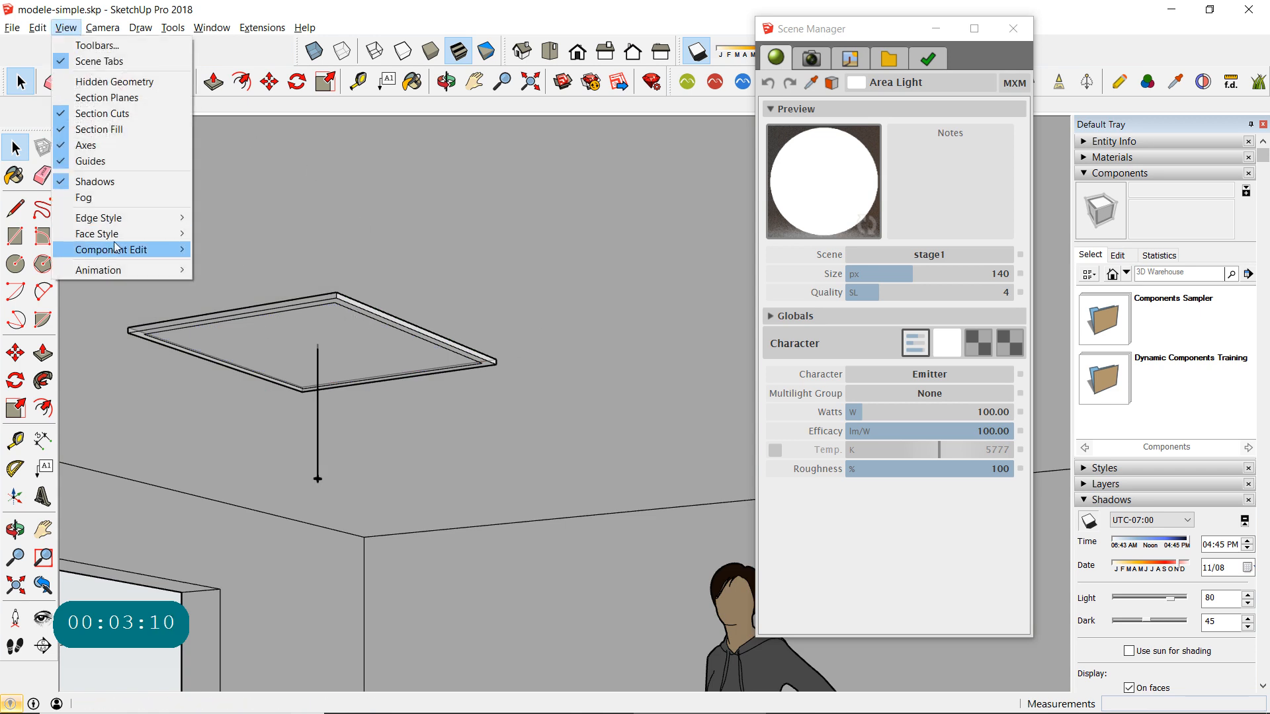
{"action": "mouse_move", "coordinate": [118, 233]}
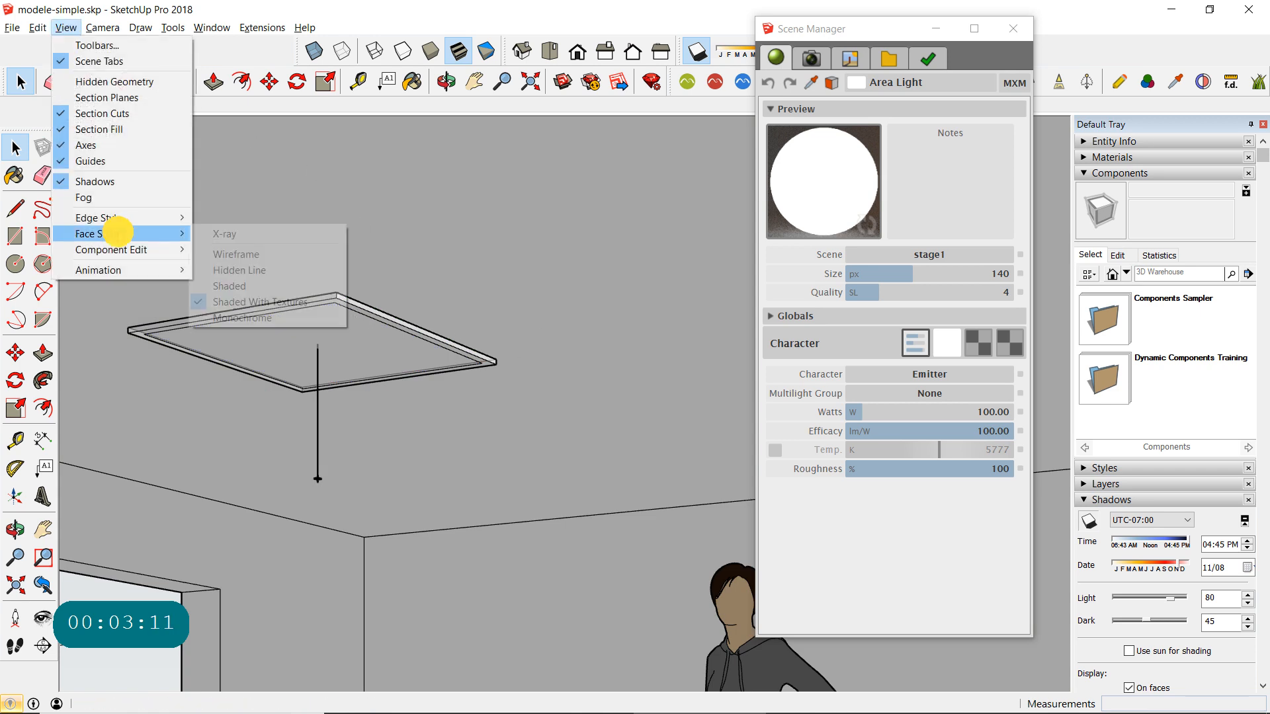
{"action": "left_click", "coordinate": [500, 232]}
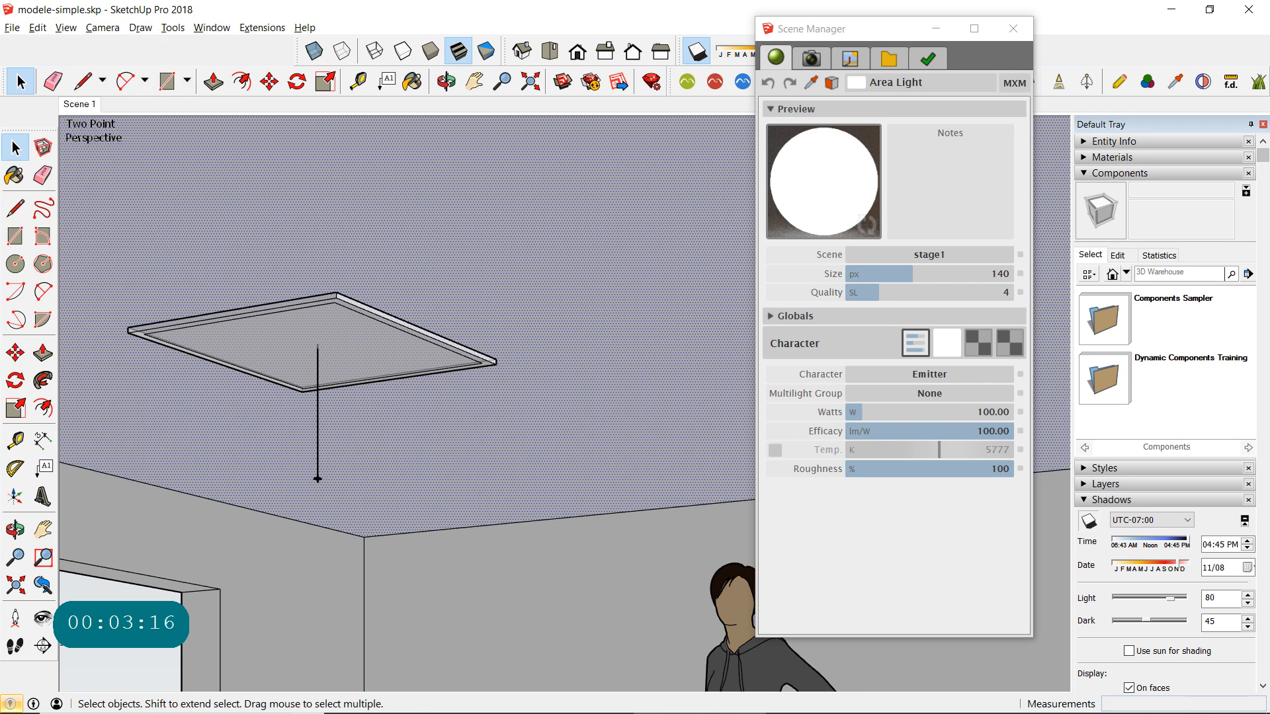
- Undo the offset and extrusion of the area light's face and leave the component
{"action": "left_click", "coordinate": [362, 329]}
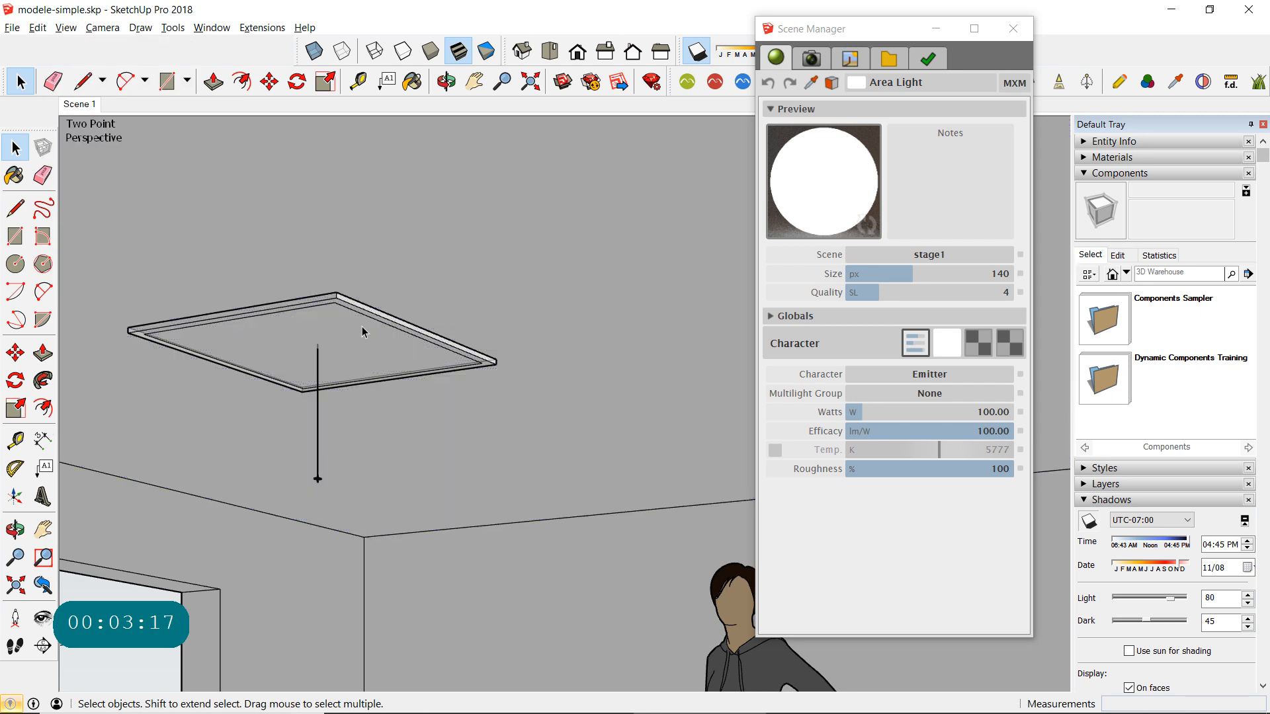
{"action": "double_click", "coordinate": [276, 308], "text": "ctrl"}
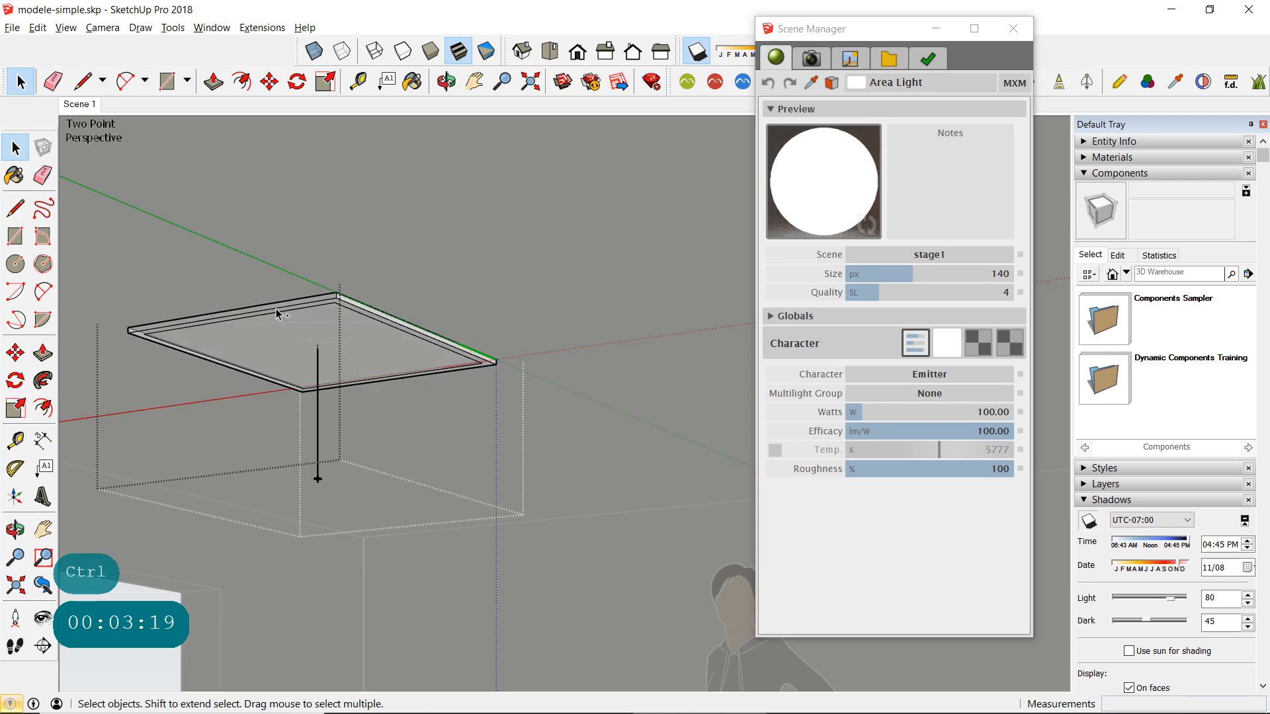
{"action": "left_click", "coordinate": [471, 238]}
{"action": "scroll", "coordinate": [394, 346], "scroll_direction": "down", "scroll_amount": 3}
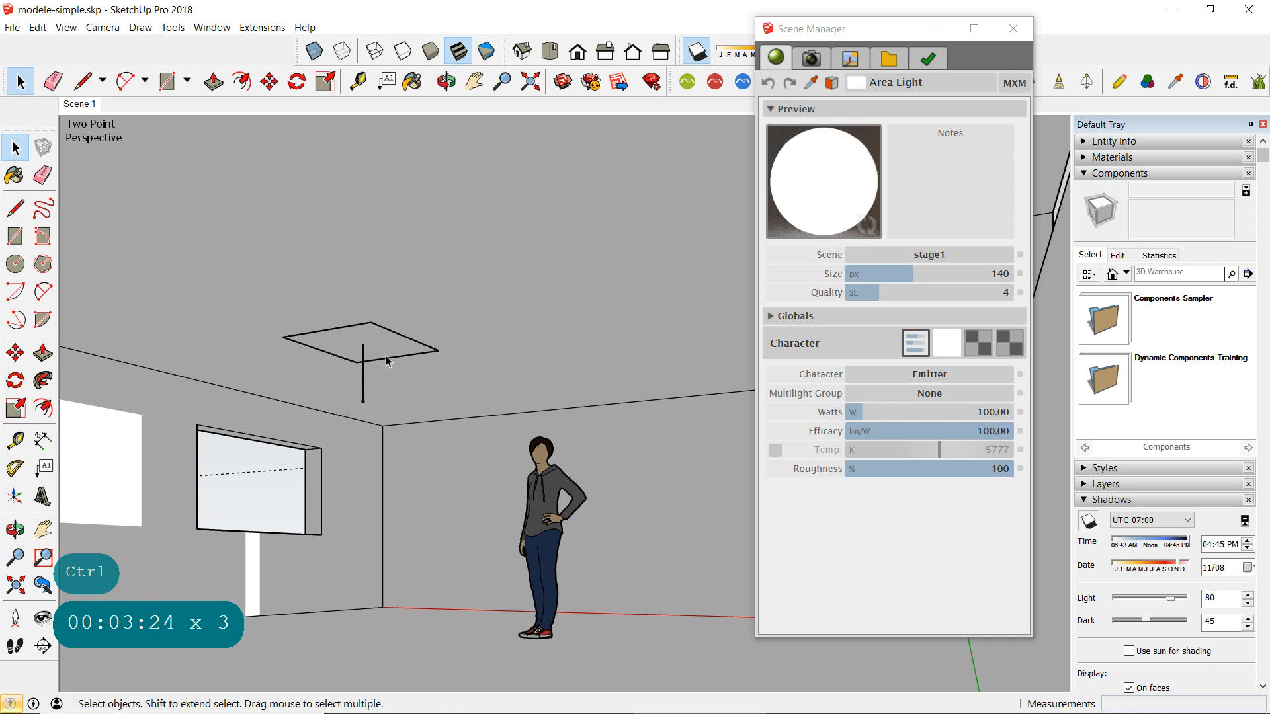
- Close the Scene Manager and place a Maxwell omni light on the ceiling above the standing figure
{"action": "left_click_drag", "start_coordinate": [885, 32], "coordinate": [919, 144]}
{"action": "left_click", "coordinate": [1065, 141]}
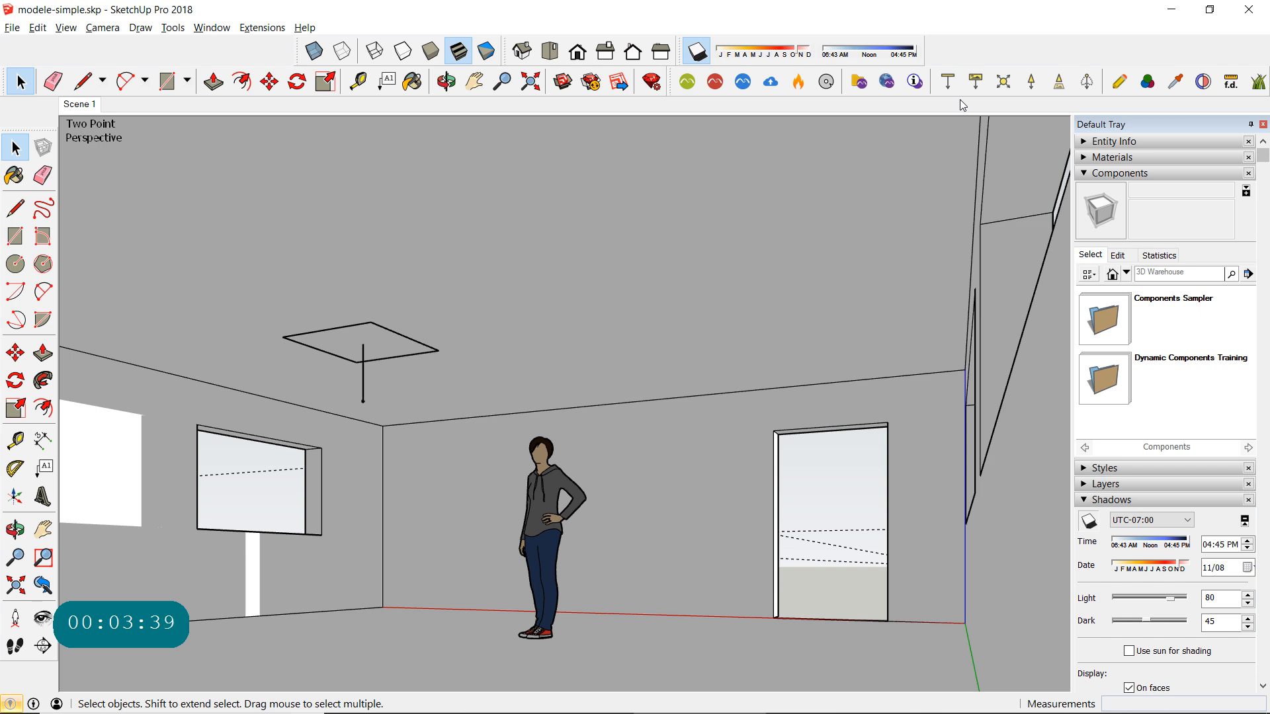
{"action": "left_click", "coordinate": [1003, 85]}
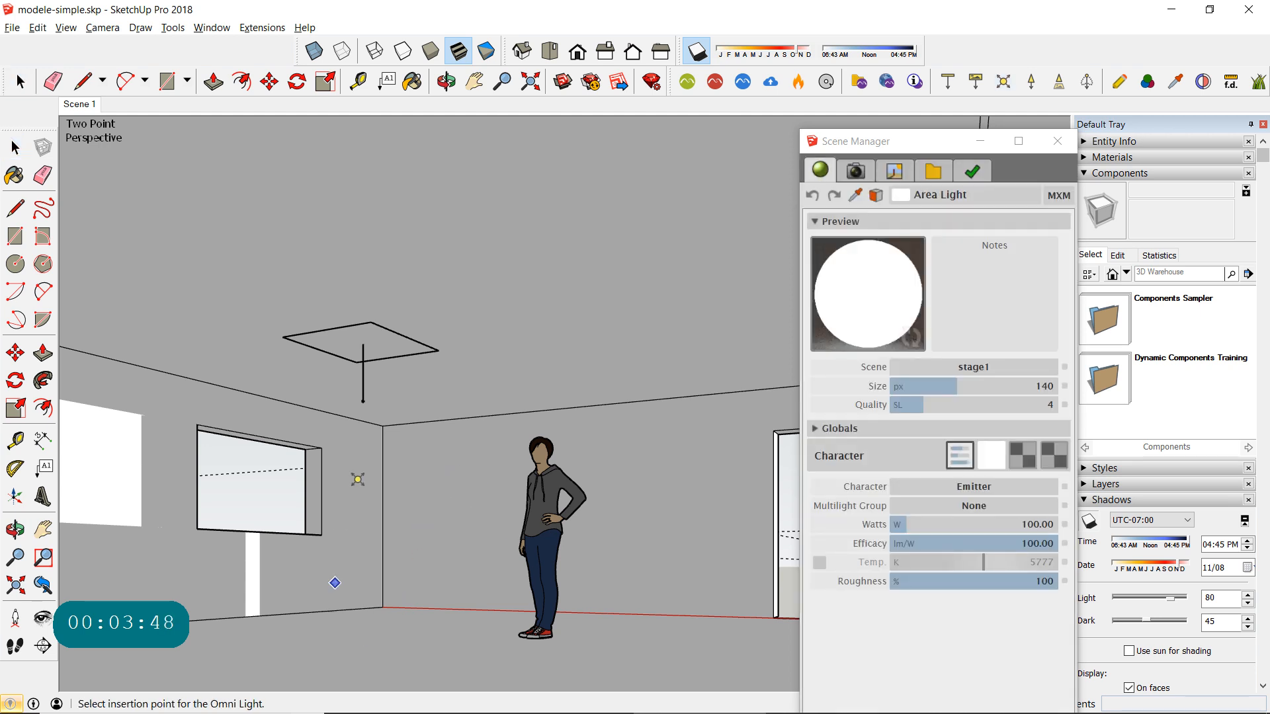
{"action": "left_click", "coordinate": [543, 305]}
{"action": "key", "text": "space"}
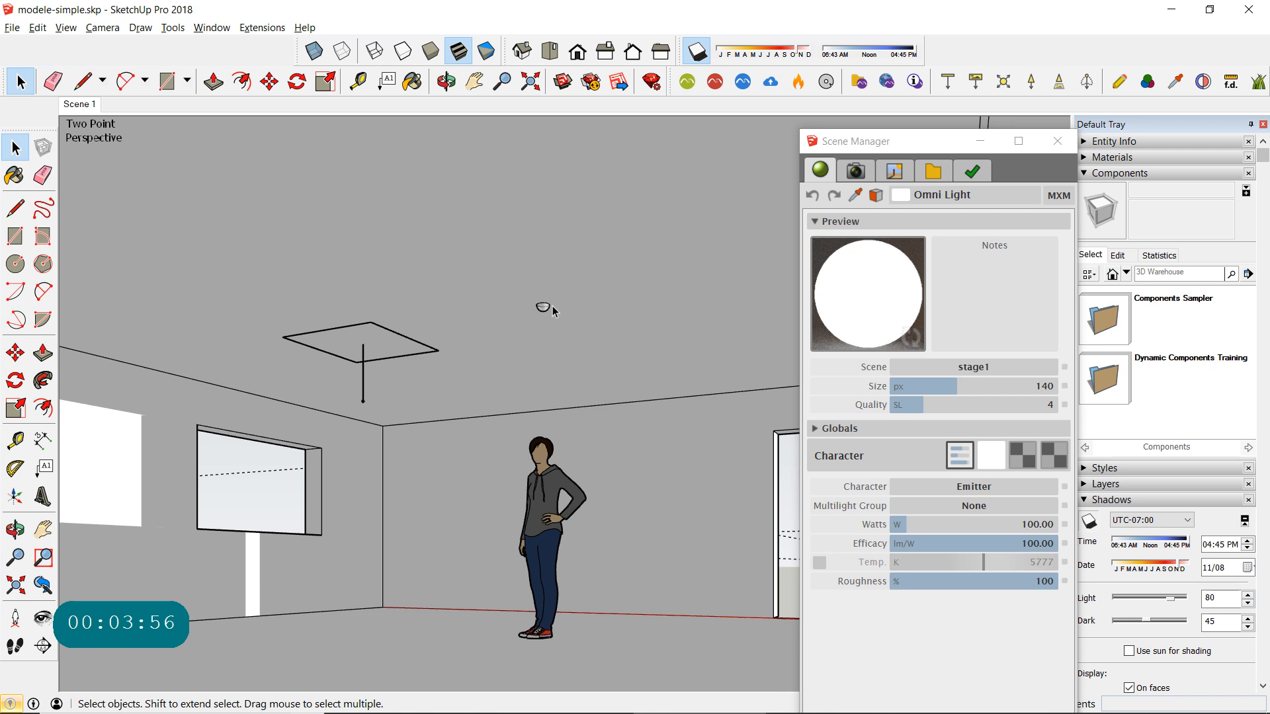
- Move the omni light straight down about 1' 11 5/8" so it hangs below the ceiling, and close the Scene Manager
{"action": "left_click", "coordinate": [15, 147]}
{"action": "left_click", "coordinate": [540, 308]}
{"action": "left_click", "coordinate": [269, 81]}
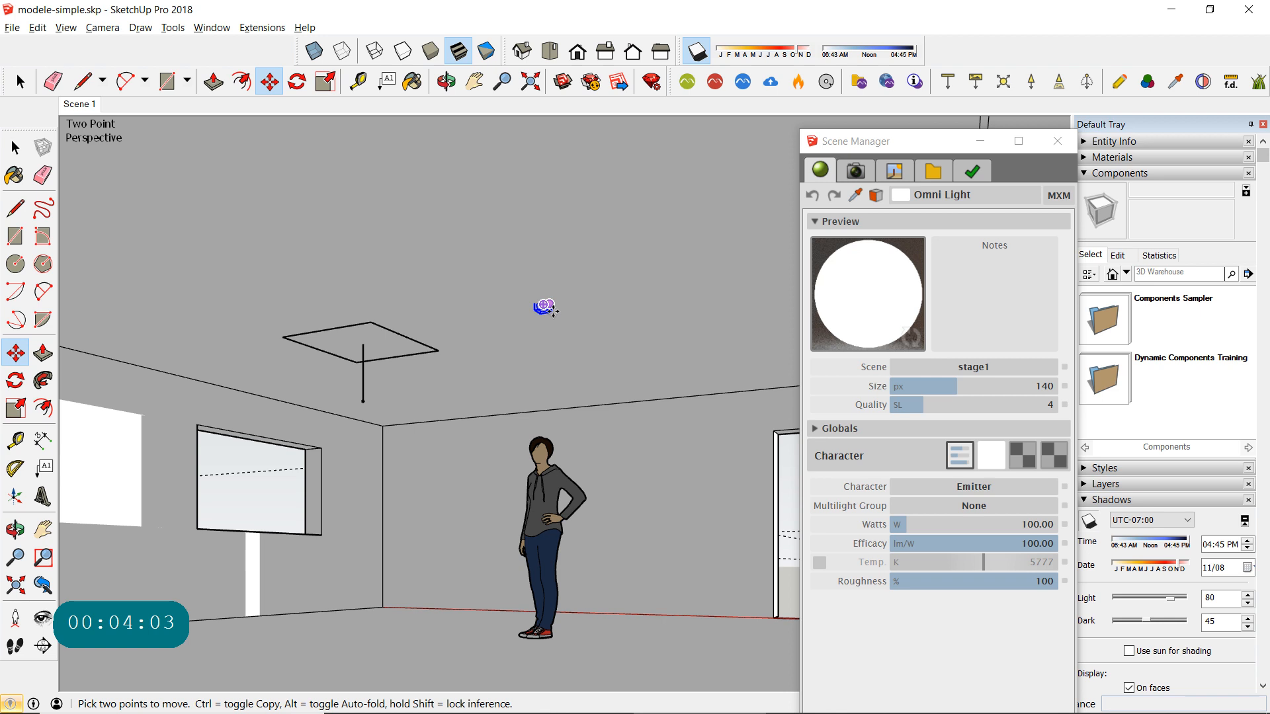
{"action": "left_click", "coordinate": [542, 306]}
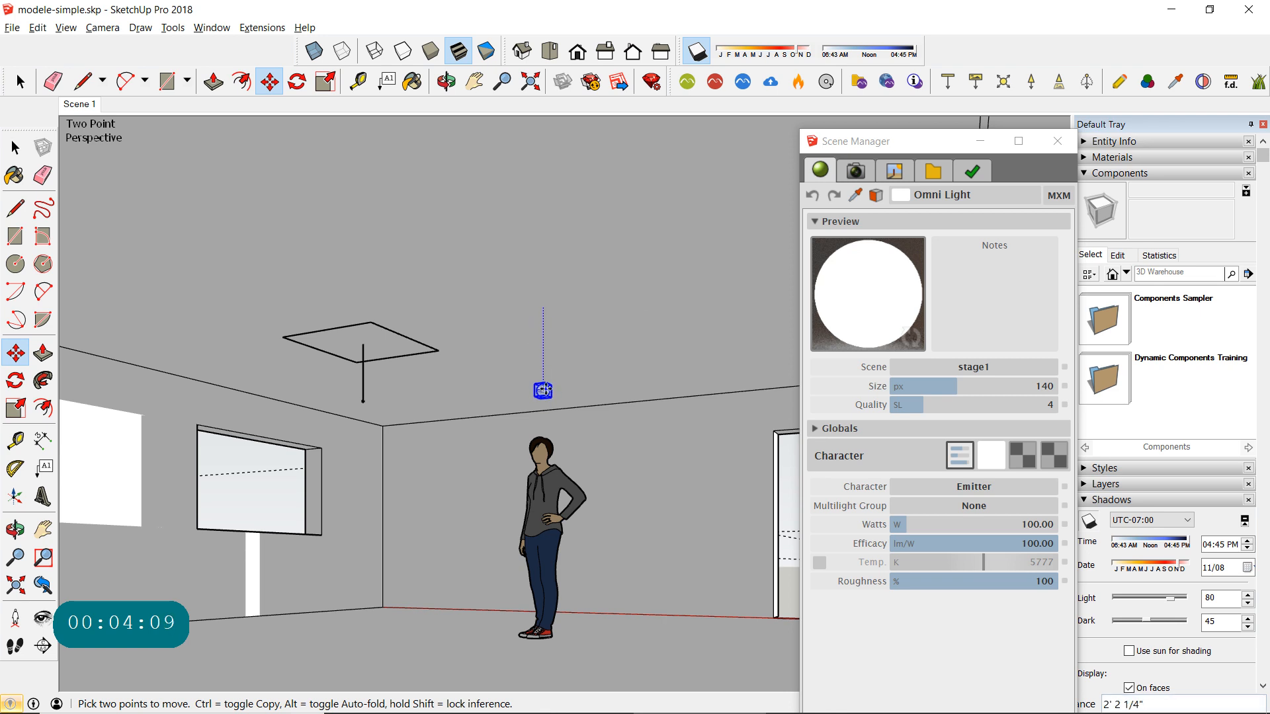
{"action": "left_click", "coordinate": [544, 390]}
{"action": "left_click", "coordinate": [15, 146]}
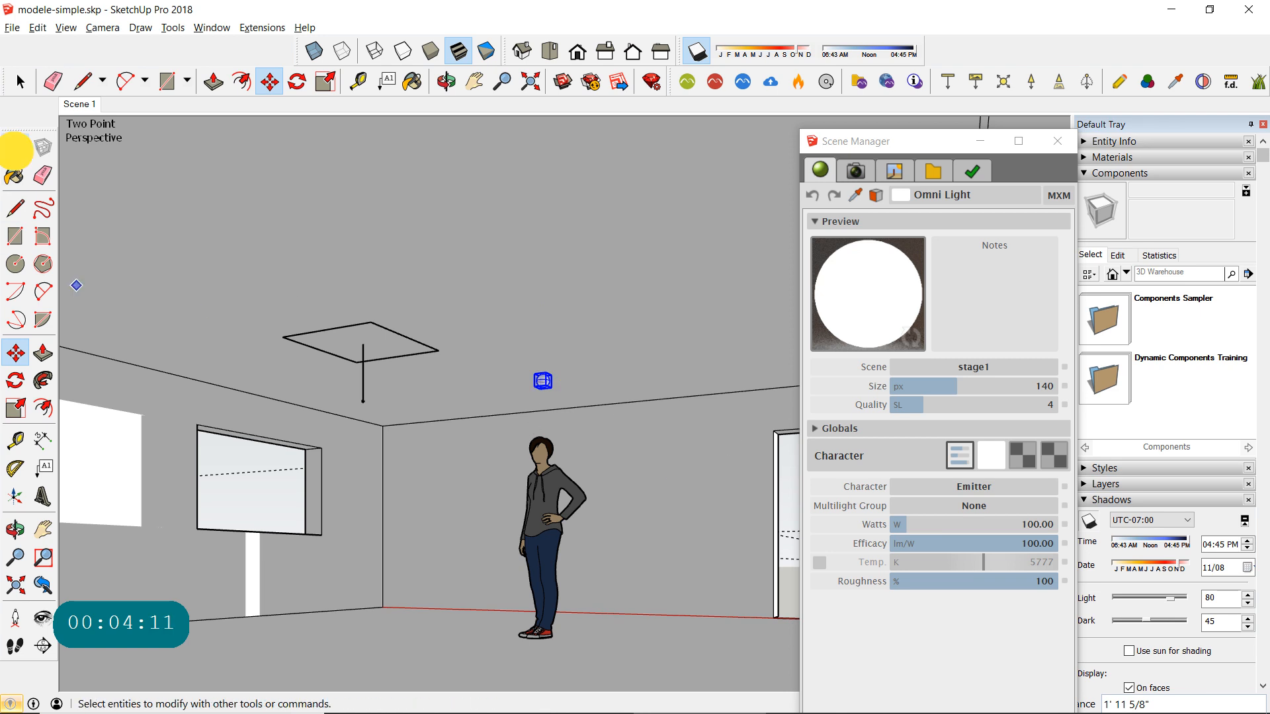
{"action": "left_click", "coordinate": [664, 448]}
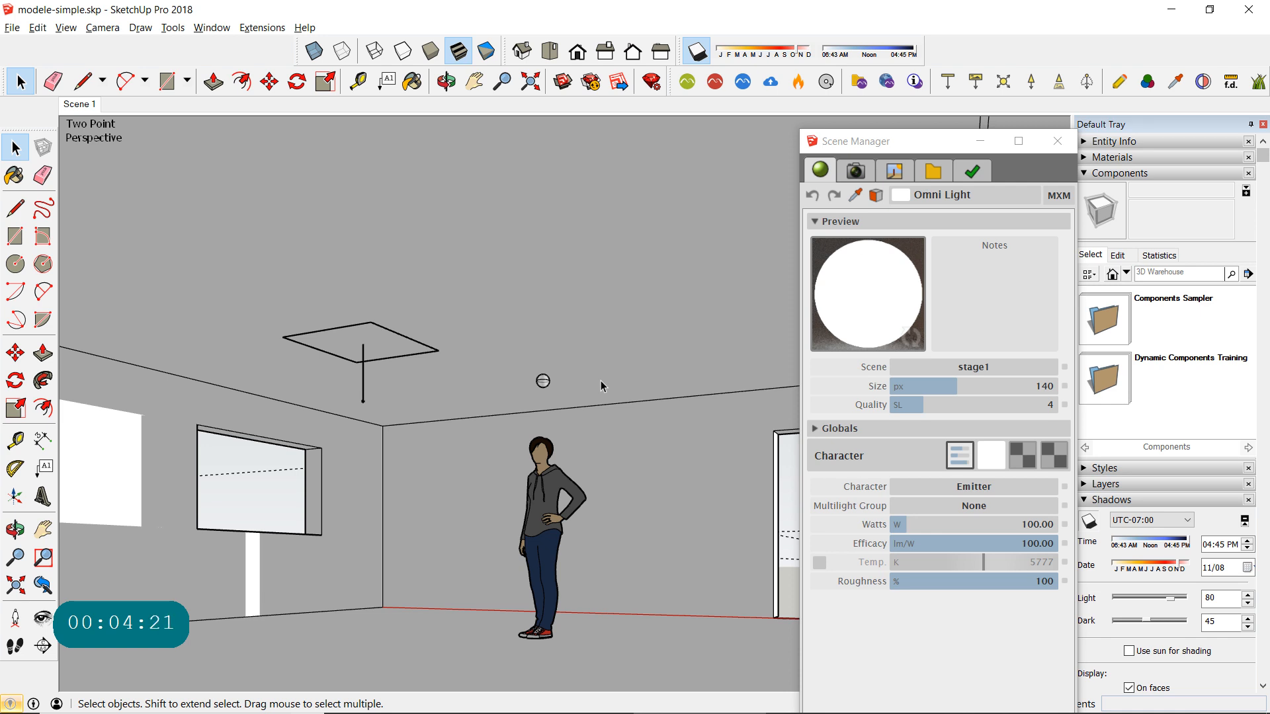
{"action": "left_click", "coordinate": [1057, 141]}
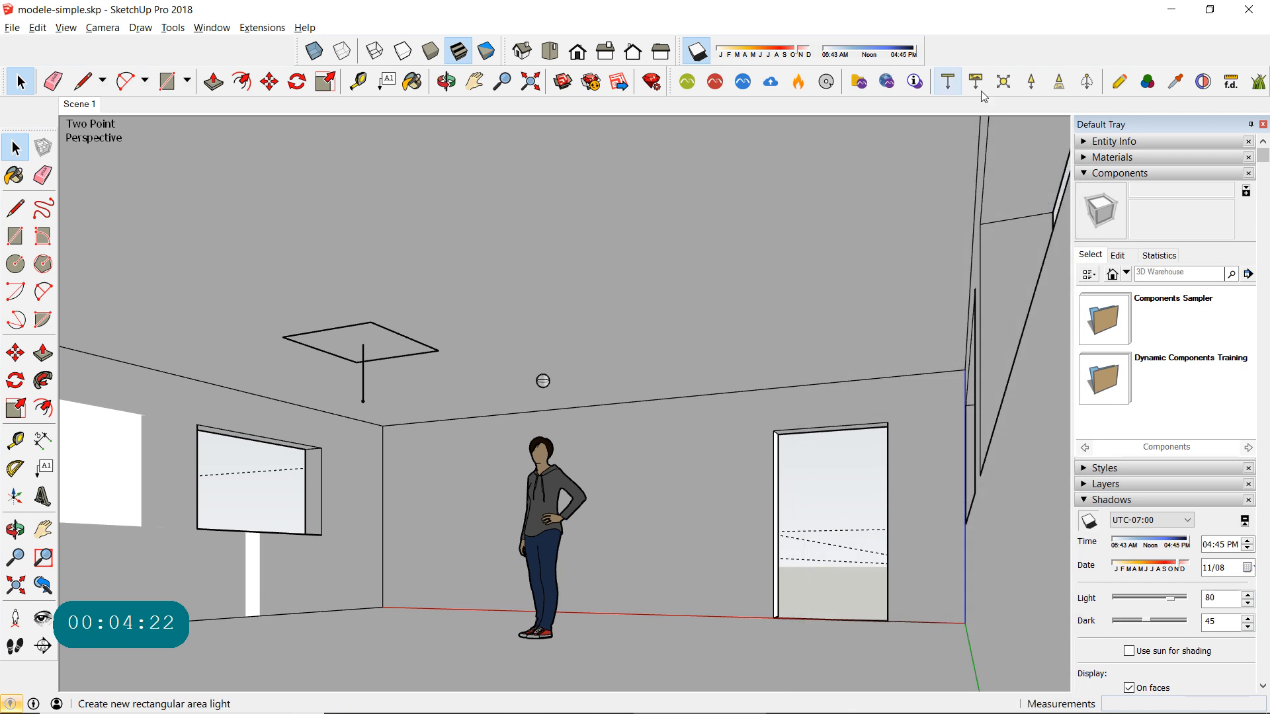
- Place a Maxwell spot light on the ceiling above the window beside the area light, and close the Scene Manager
{"action": "left_click", "coordinate": [1037, 84]}
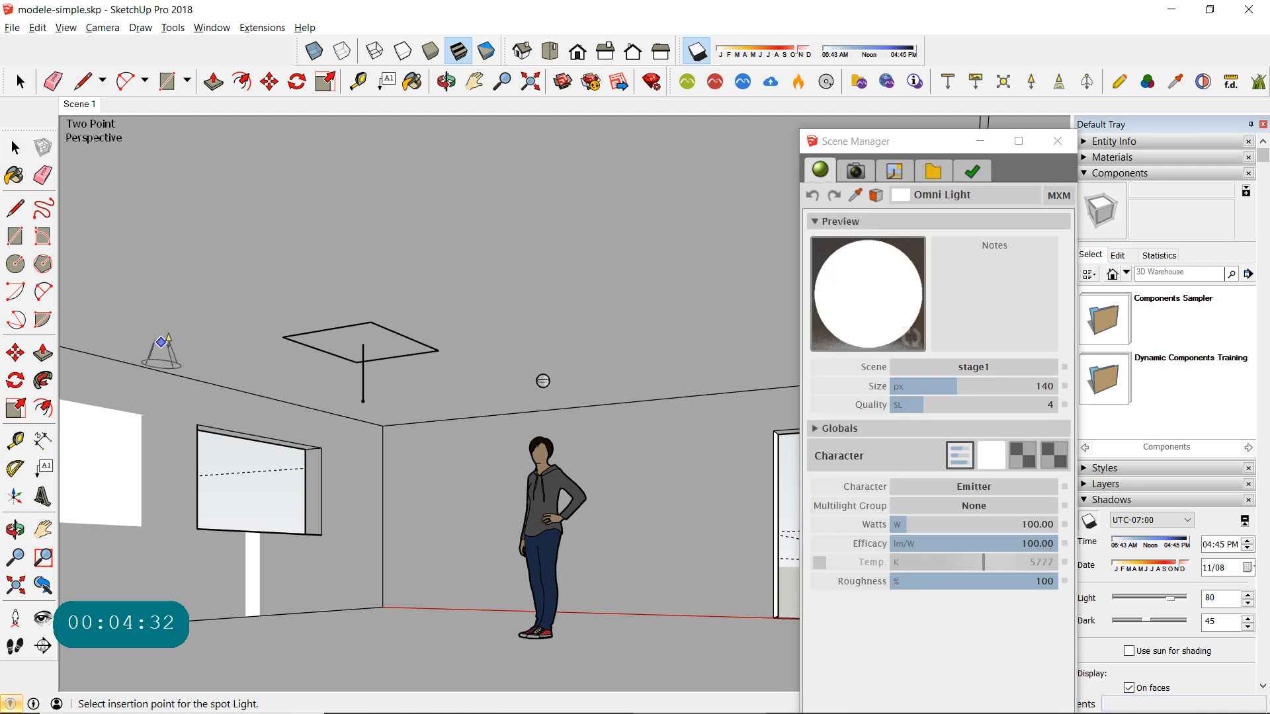
{"action": "left_click", "coordinate": [162, 357]}
{"action": "left_click", "coordinate": [162, 357]}
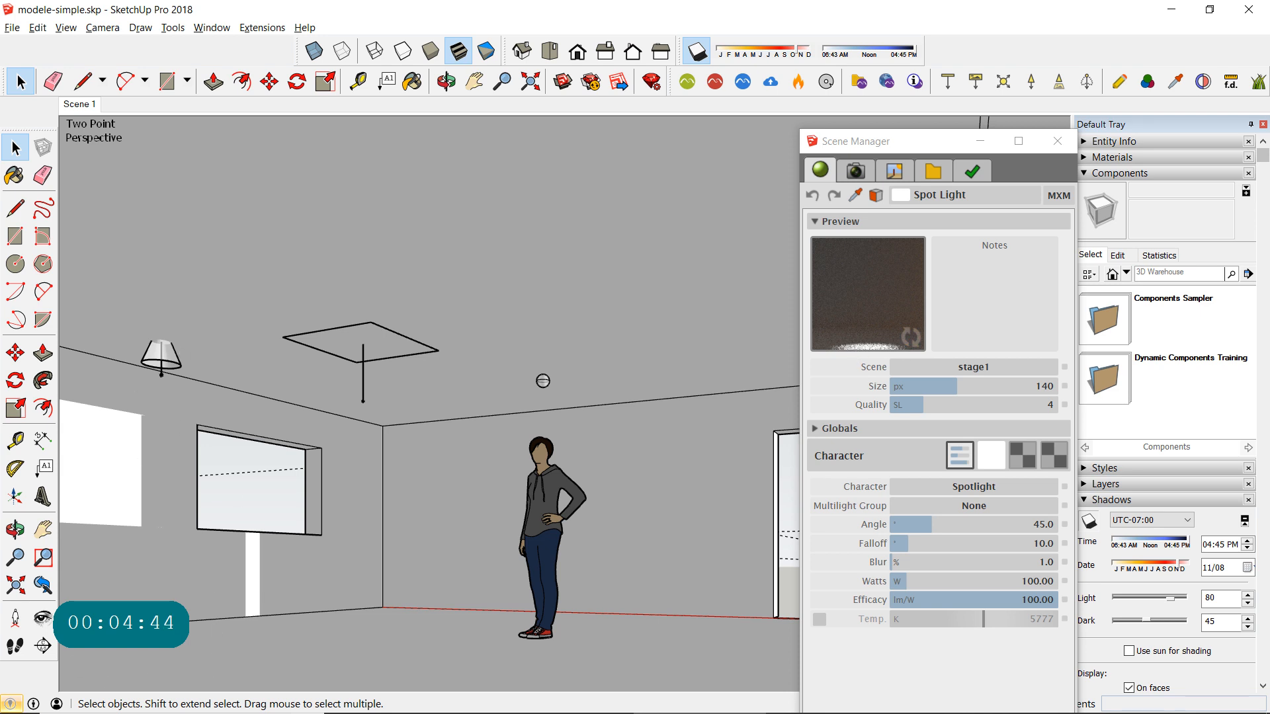
{"action": "left_click", "coordinate": [1057, 141]}
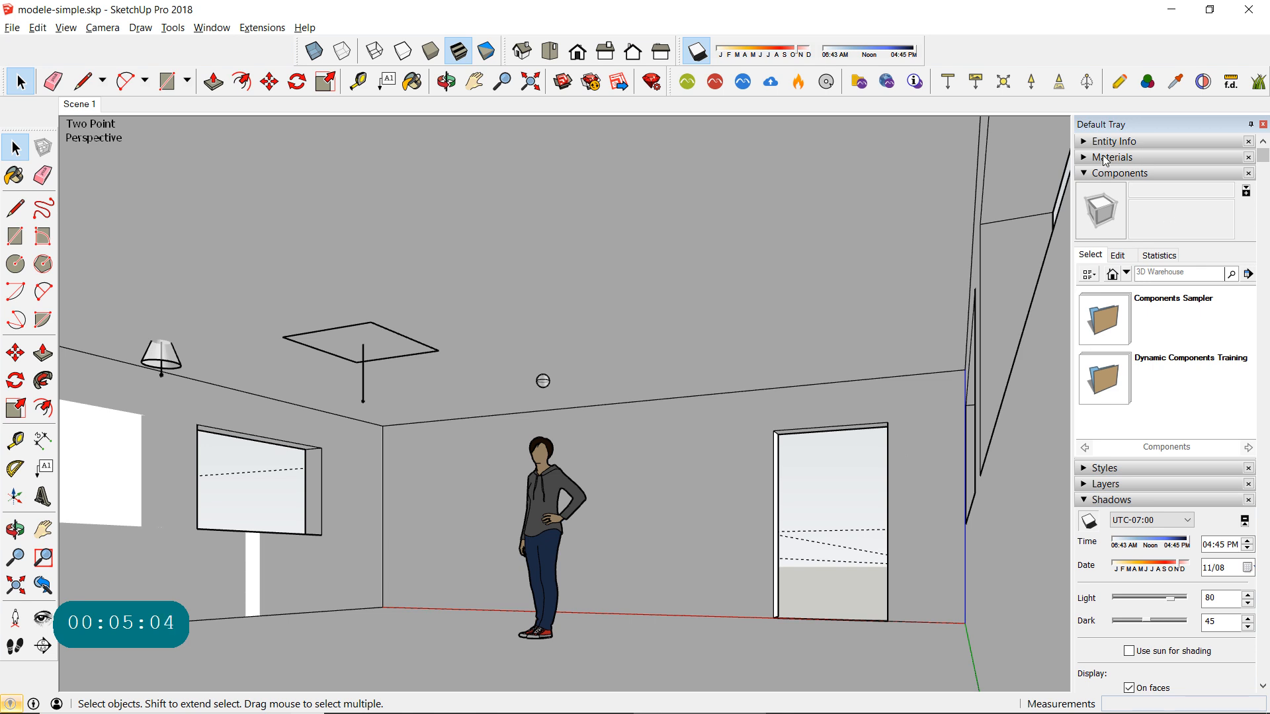
- Place a Maxwell IES light on the ceiling above the spot light and set its material preview scene to emitter_ies
{"action": "left_click", "coordinate": [1086, 84]}
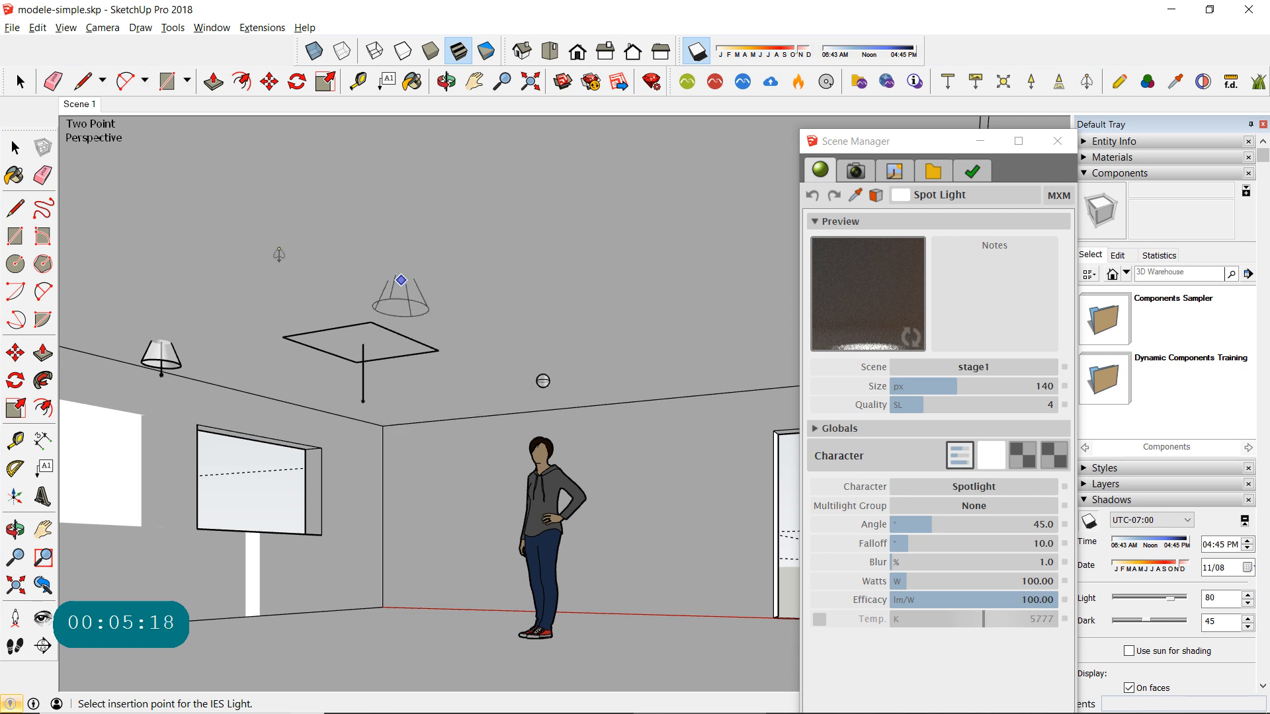
{"action": "left_click", "coordinate": [233, 251]}
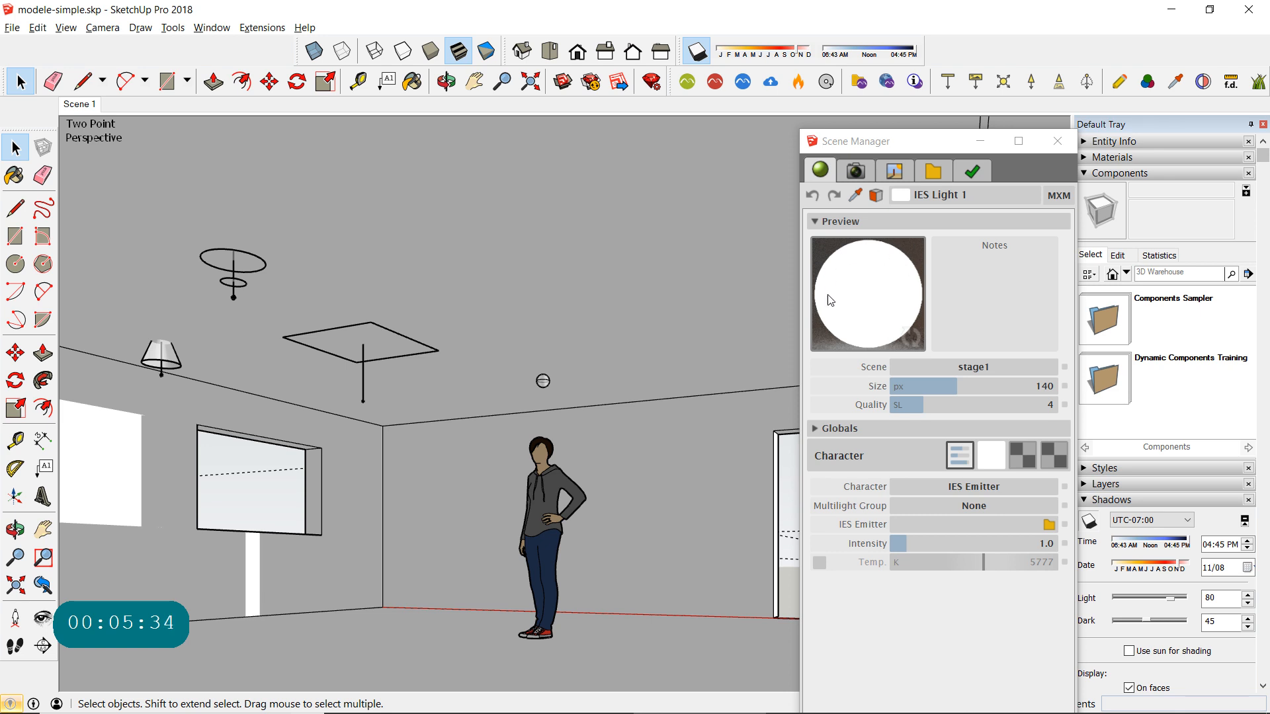
{"action": "left_click", "coordinate": [977, 368]}
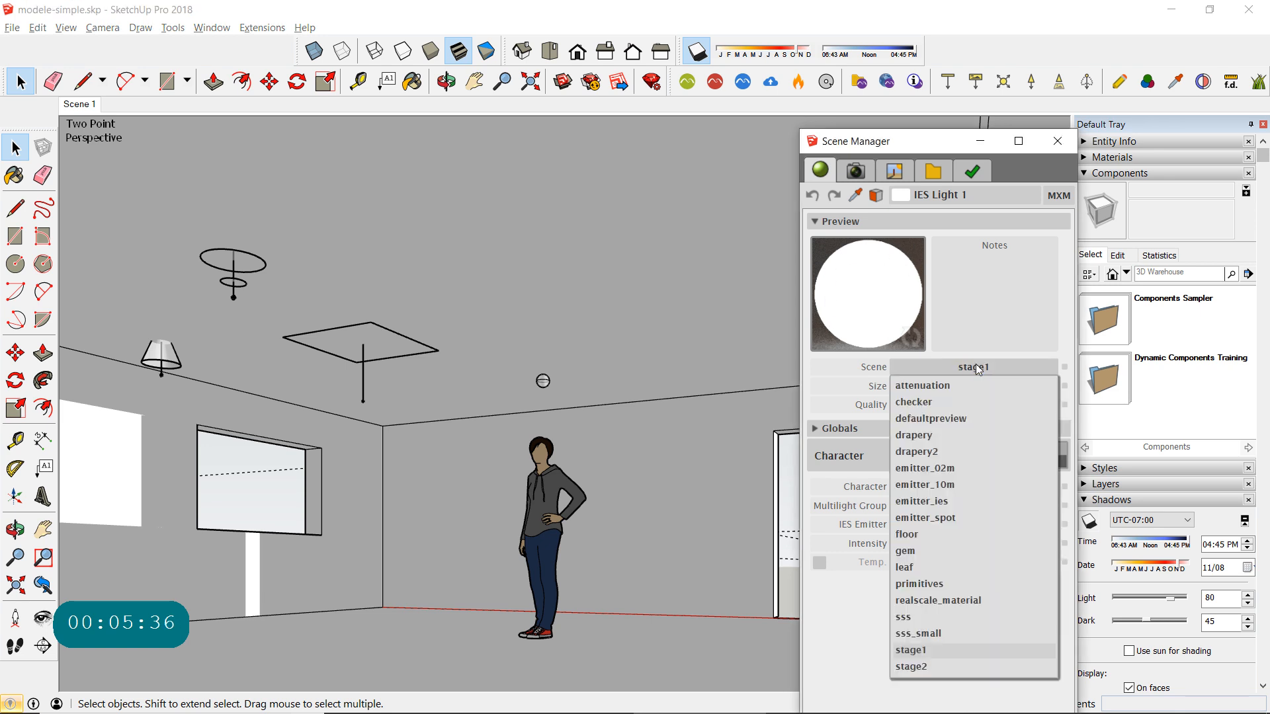
{"action": "left_click", "coordinate": [922, 501]}
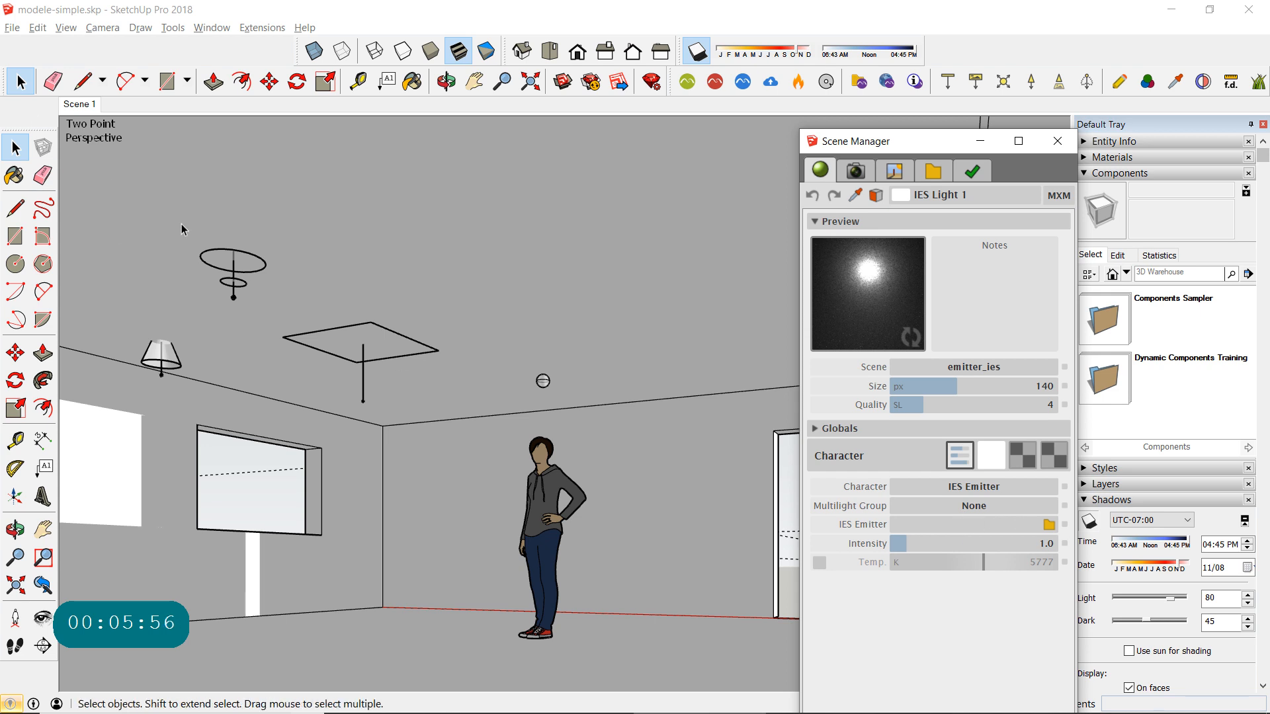
- Open the IES light component for editing and select its upper and lower discs in turn
{"action": "left_click", "coordinate": [227, 284]}
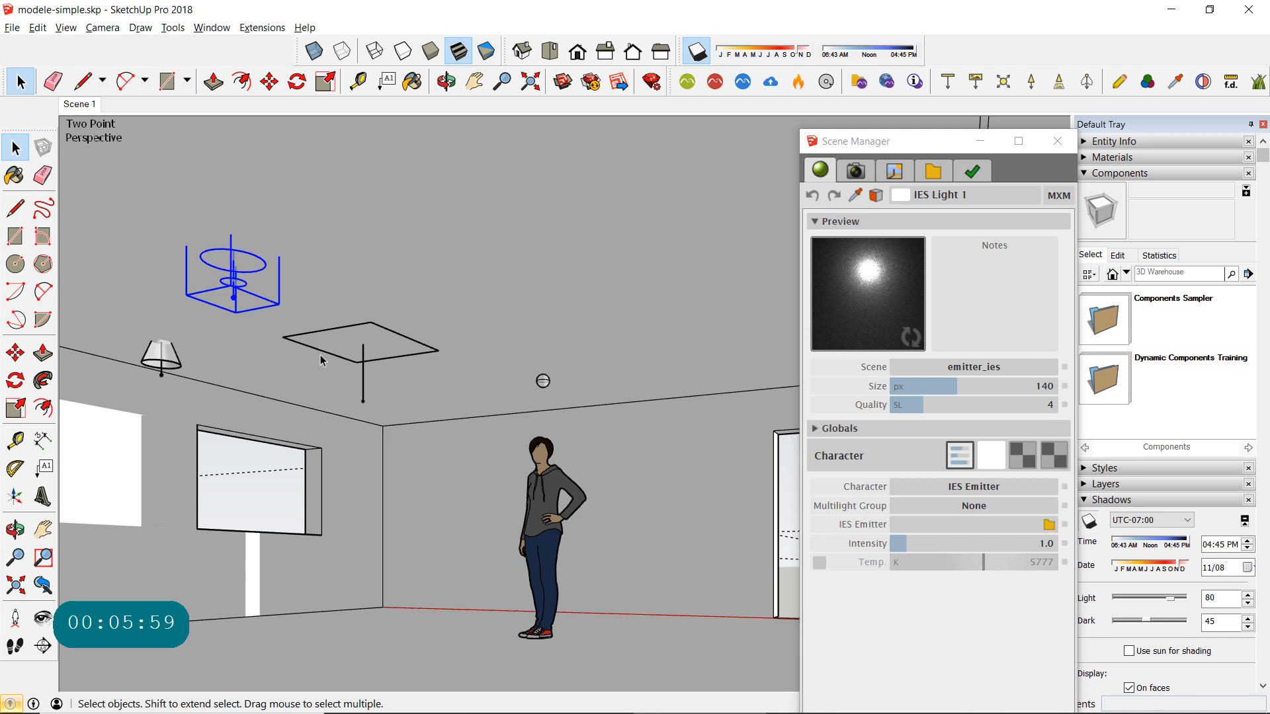
{"action": "double_click", "coordinate": [243, 287]}
{"action": "left_click", "coordinate": [248, 266]}
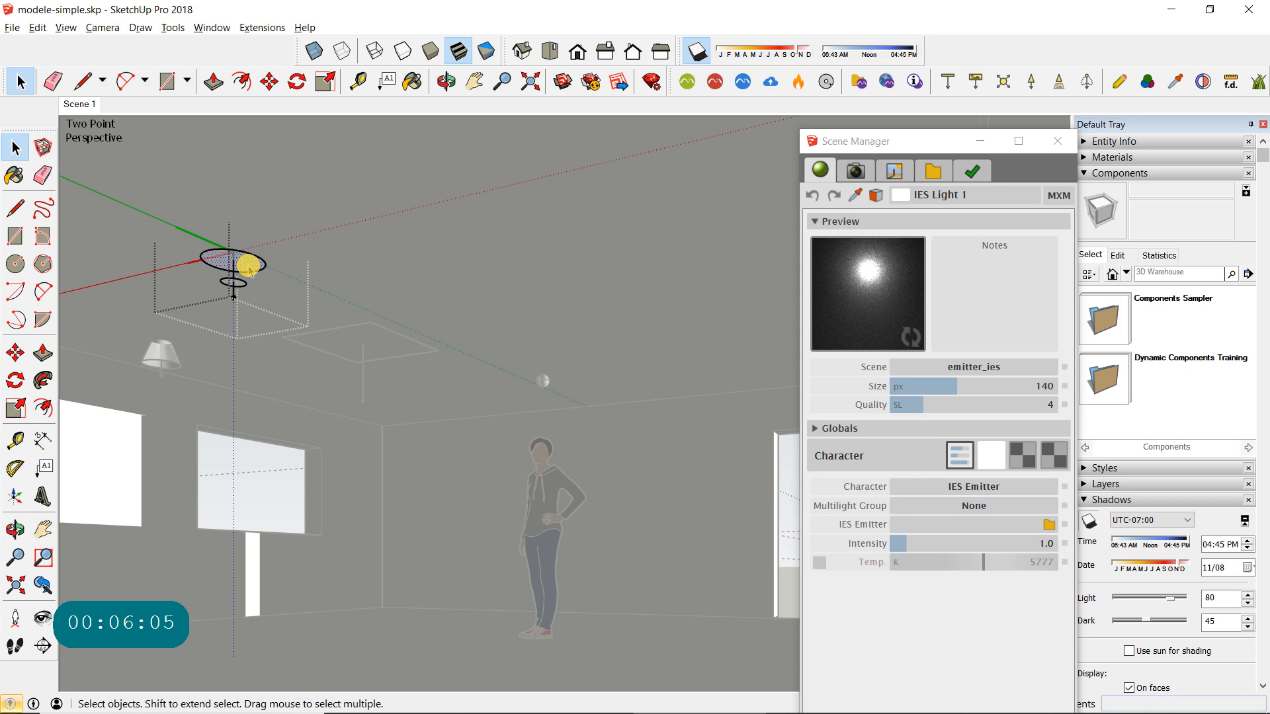
{"action": "left_click", "coordinate": [239, 283]}
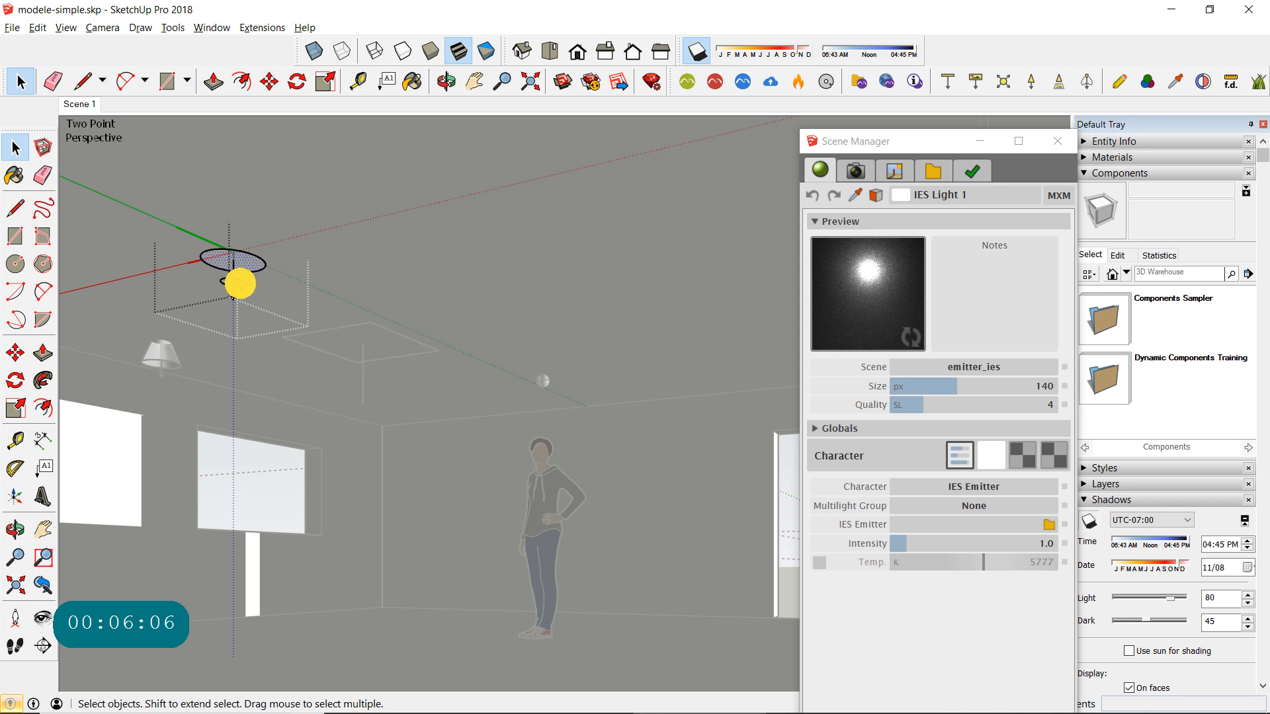
{"action": "left_click", "coordinate": [246, 266]}
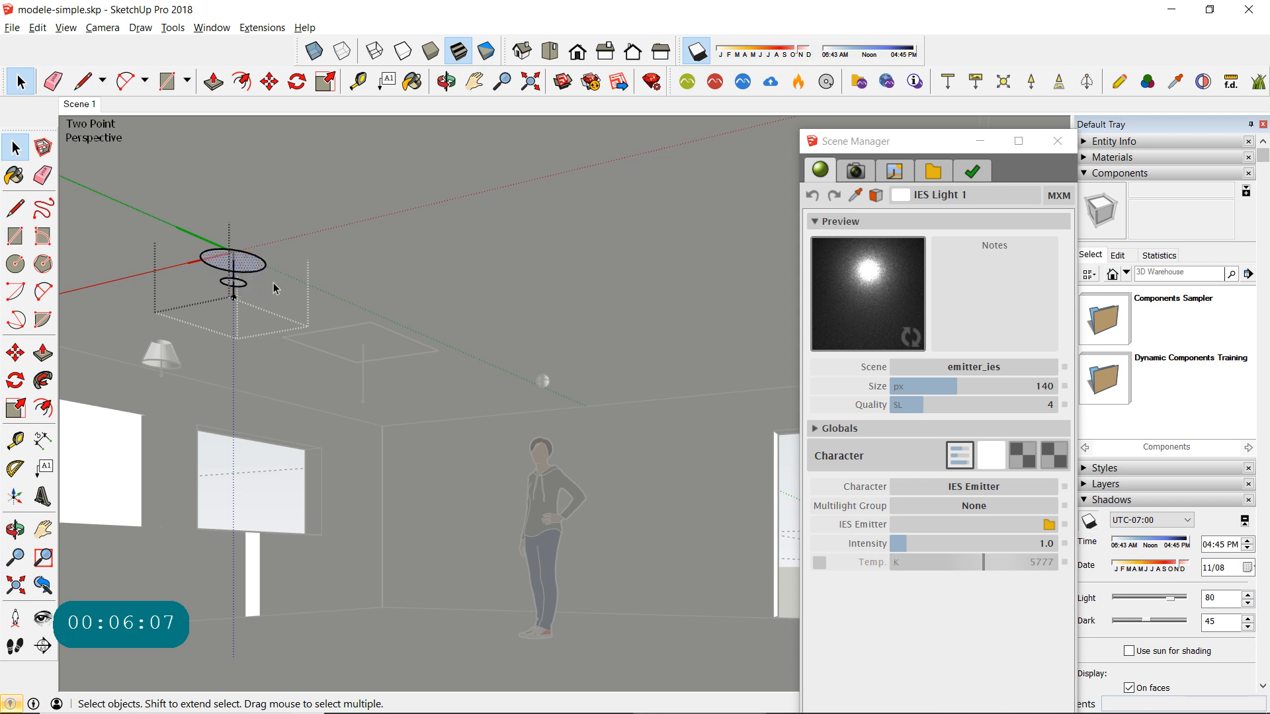
{"action": "left_click", "coordinate": [239, 288]}
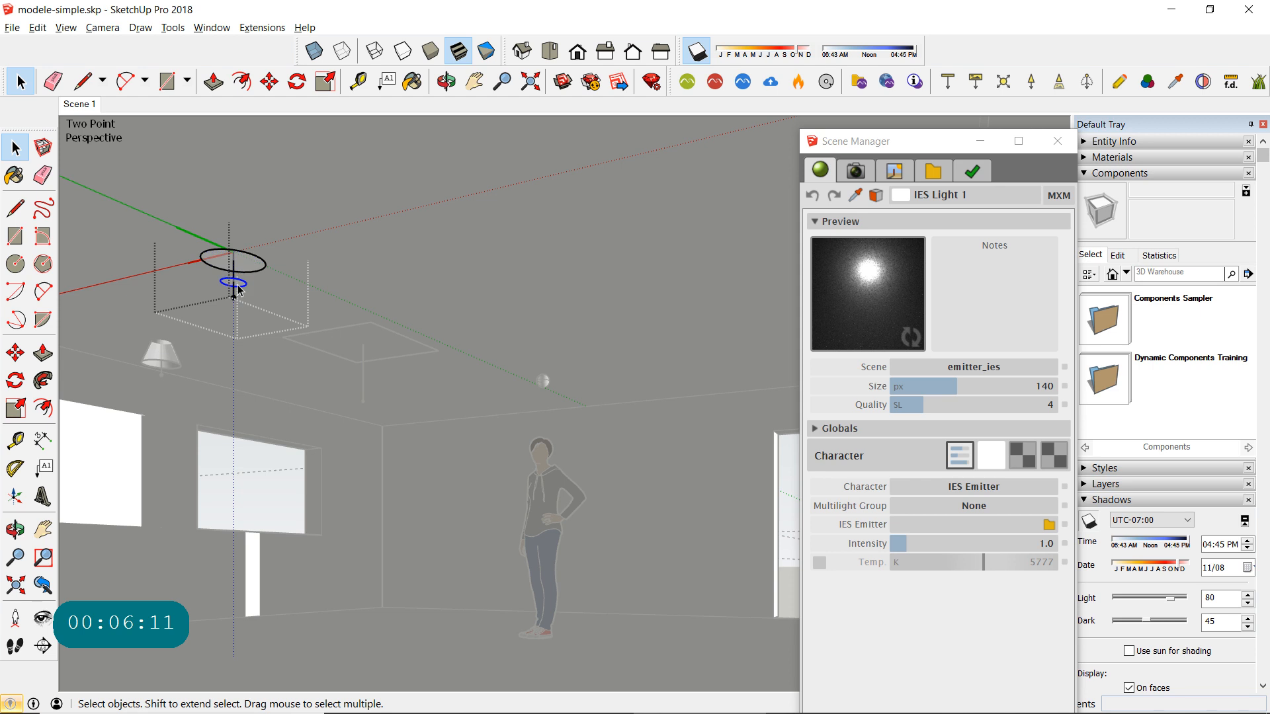
- Sample the material of the IES light's upper disc with the Maxwell material picker
{"action": "left_click", "coordinate": [854, 194]}
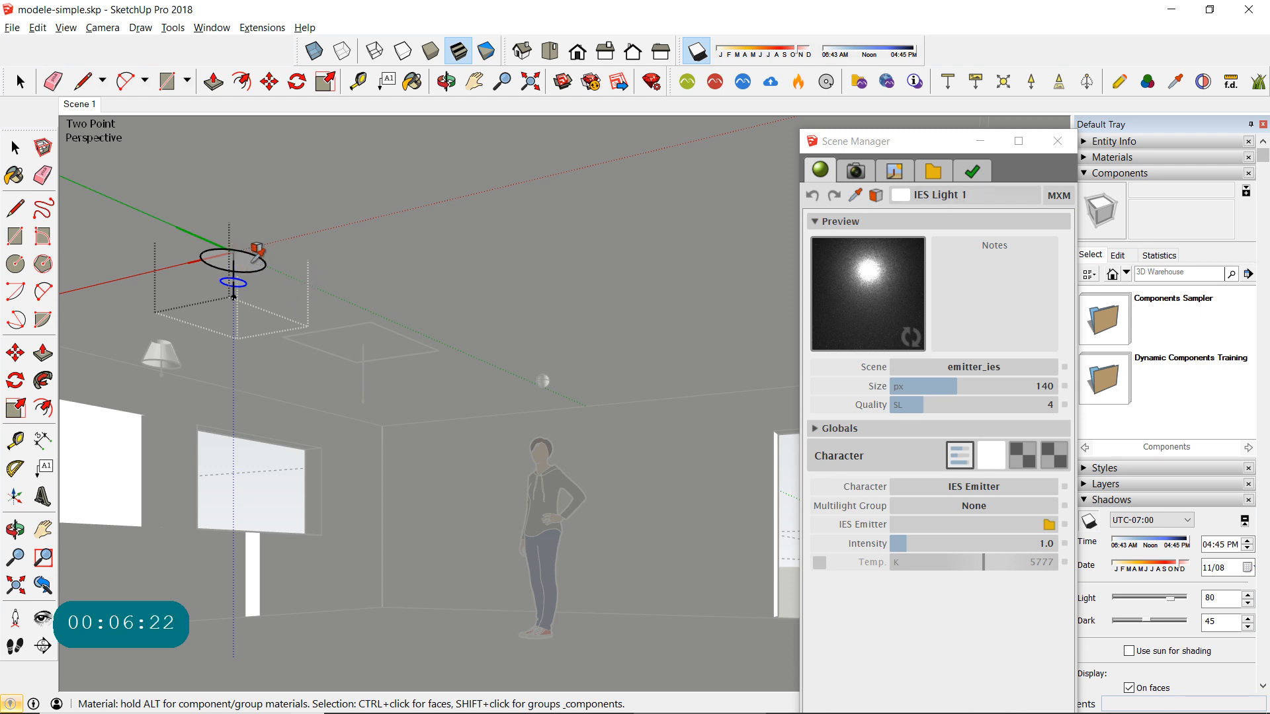
{"action": "left_click", "coordinate": [15, 147]}
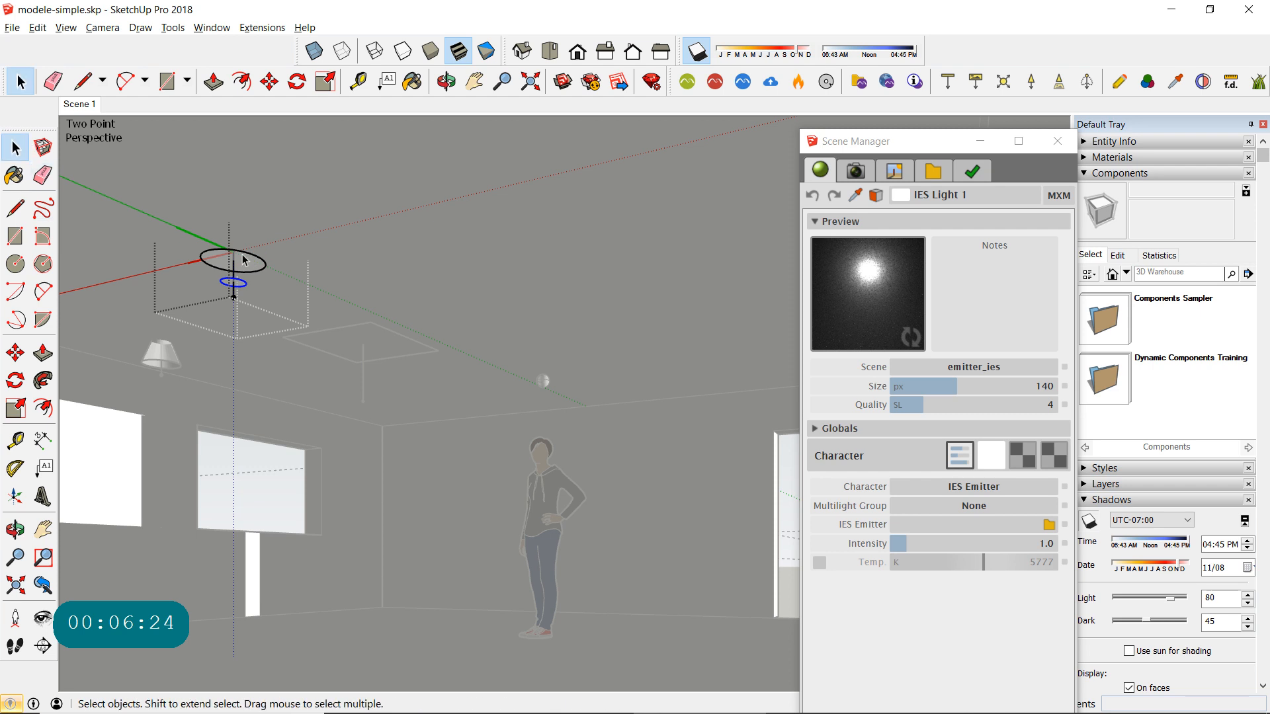
{"action": "left_click", "coordinate": [250, 263]}
{"action": "left_click", "coordinate": [855, 195]}
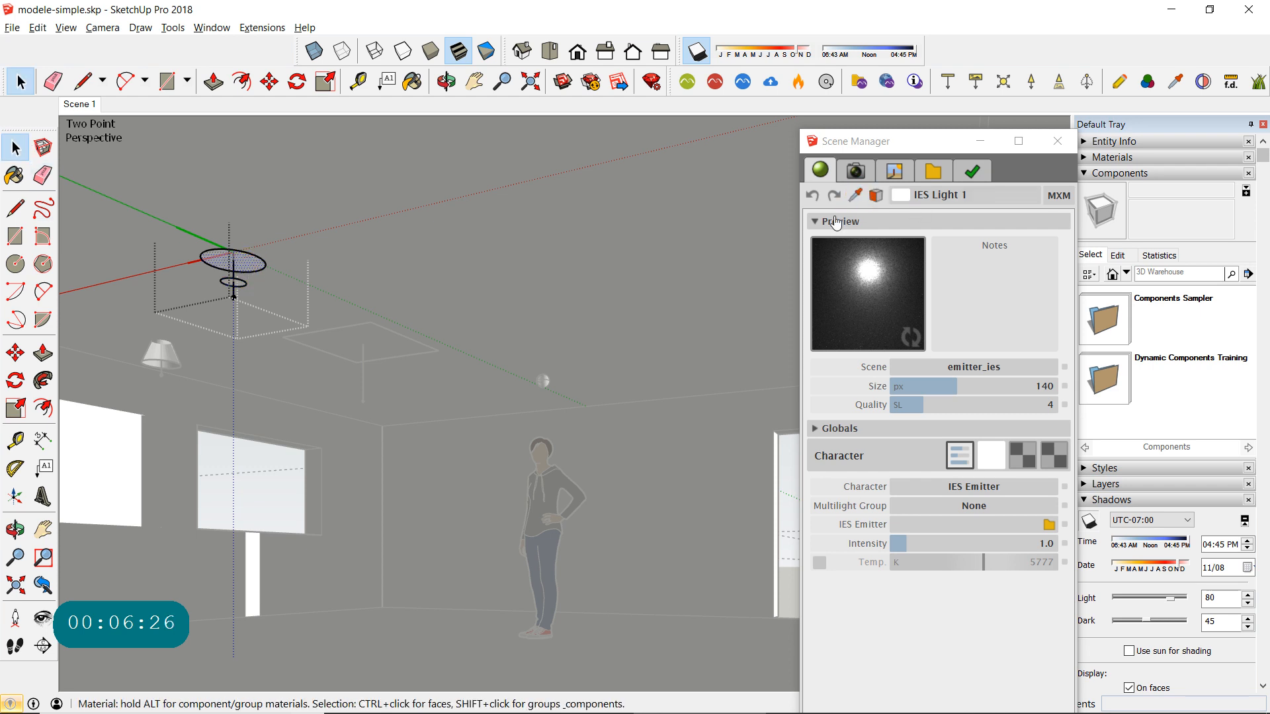
{"action": "left_click", "coordinate": [855, 195]}
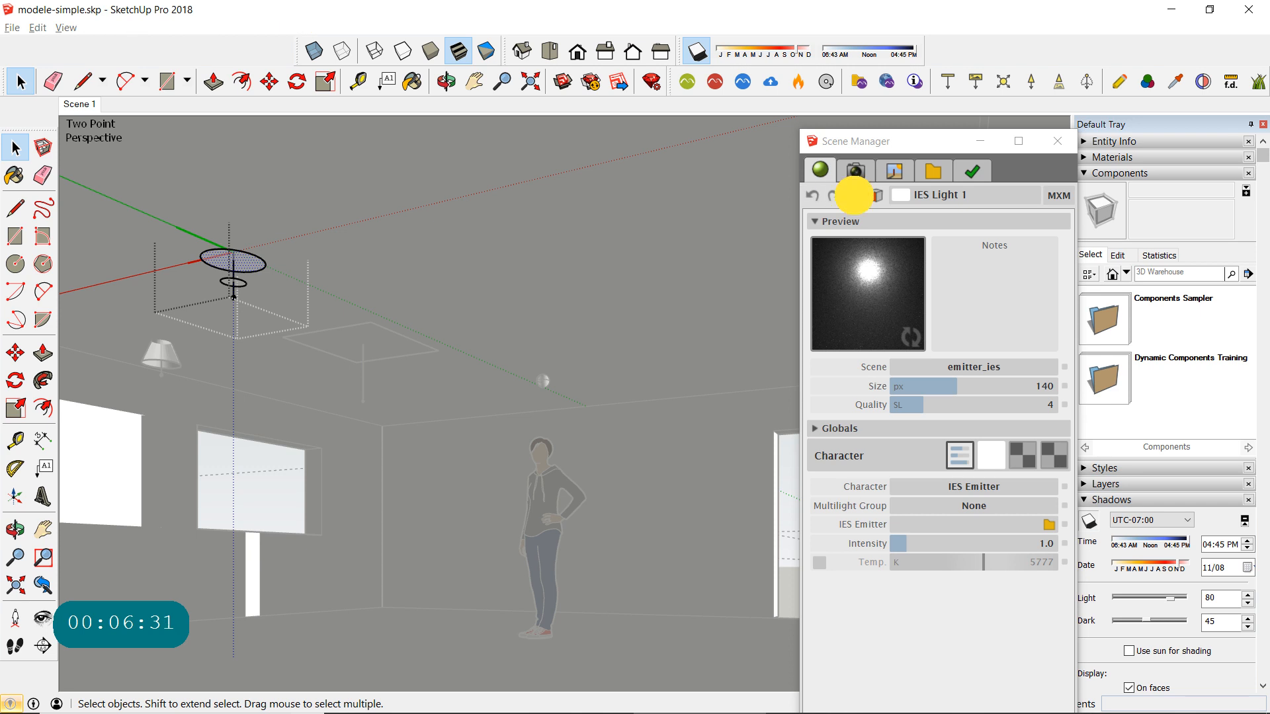
{"action": "left_click", "coordinate": [855, 195]}
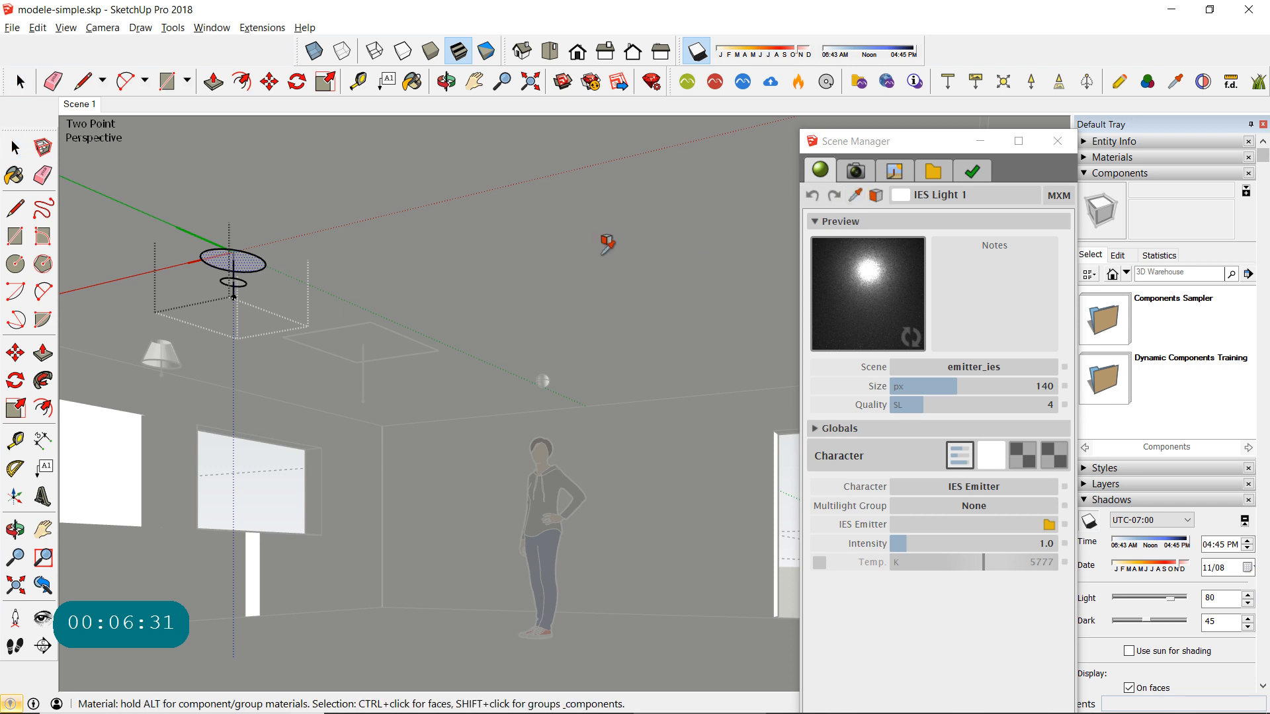
{"action": "left_click", "coordinate": [248, 258]}
{"action": "left_click", "coordinate": [247, 258]}
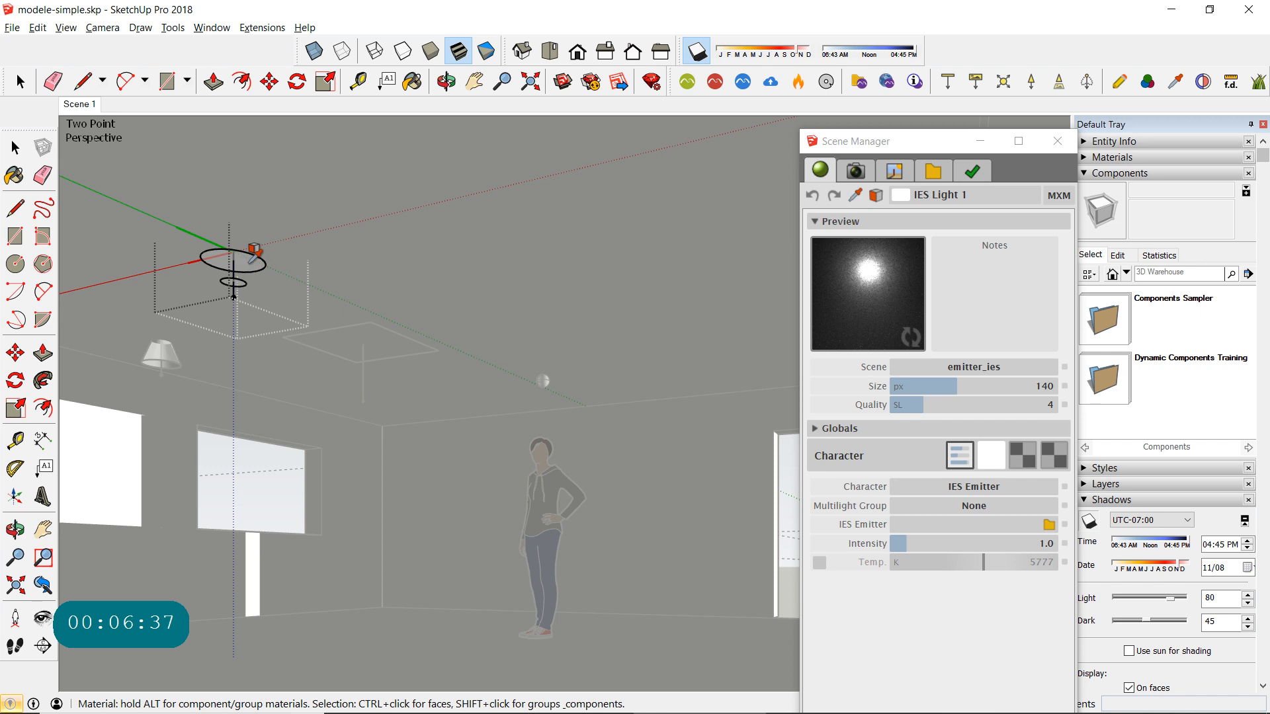
{"action": "left_click", "coordinate": [255, 258]}
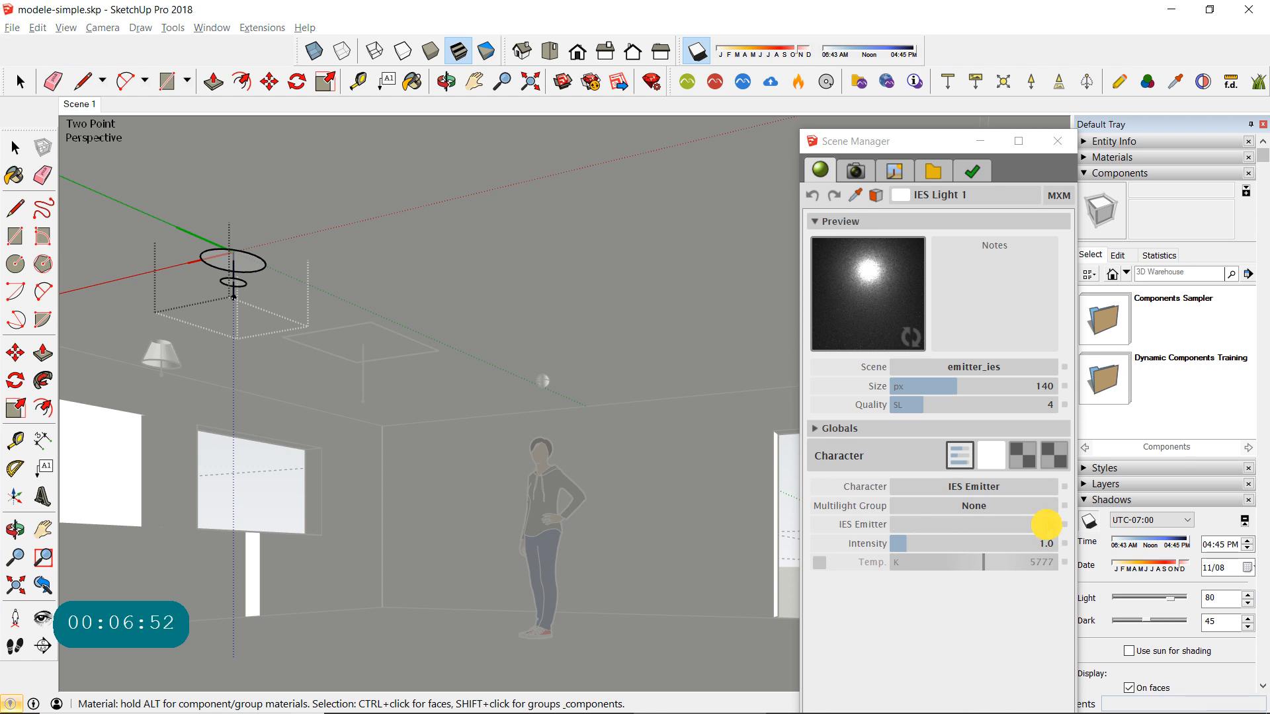
- Browse for an IES emitter file in the indoor luminaries folder, widen the Name column and show the files as extra large icons
{"action": "left_click", "coordinate": [1048, 525]}
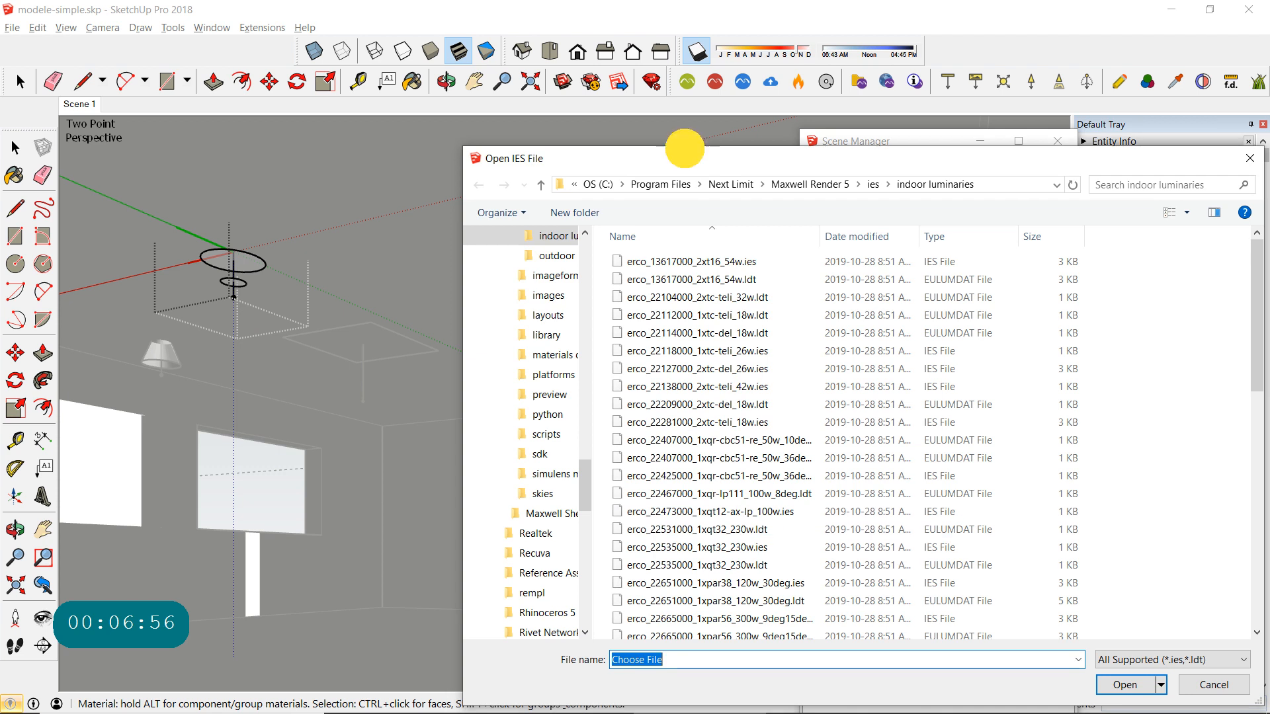
{"action": "left_click_drag", "start_coordinate": [684, 148], "coordinate": [478, 81]}
{"action": "left_click_drag", "start_coordinate": [601, 97], "coordinate": [312, 34]}
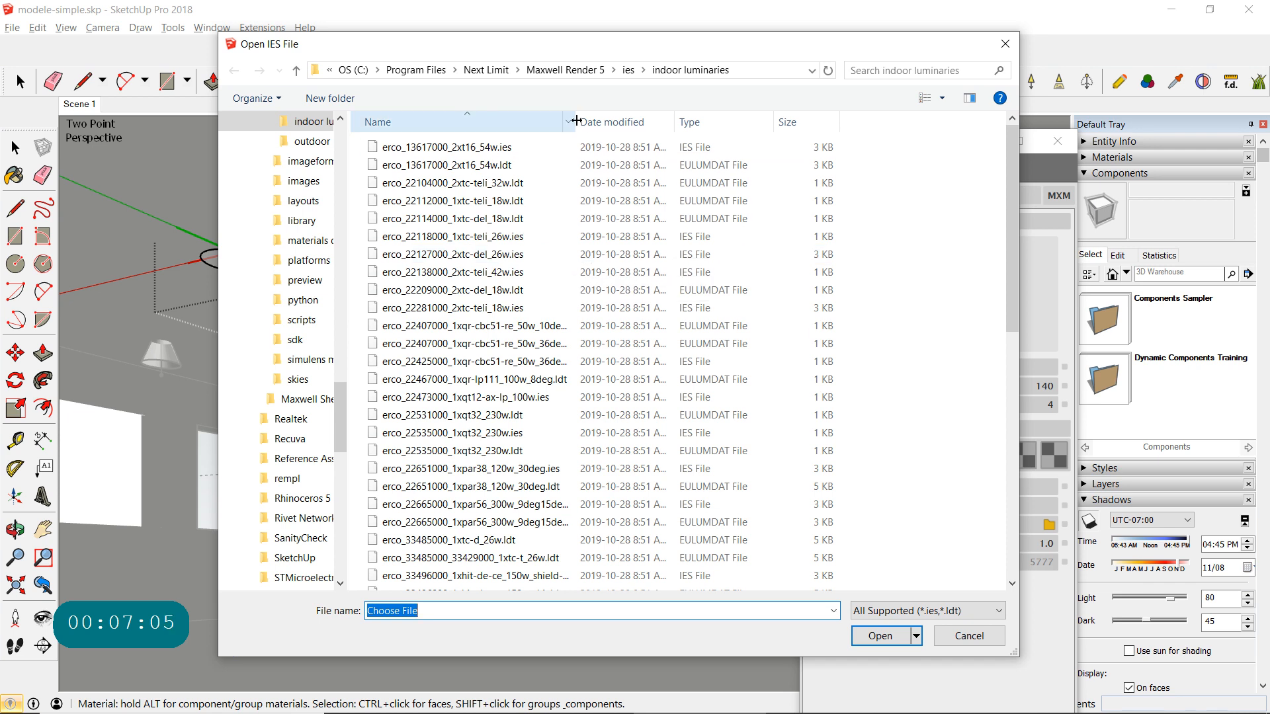
{"action": "left_click_drag", "start_coordinate": [575, 121], "coordinate": [641, 121]}
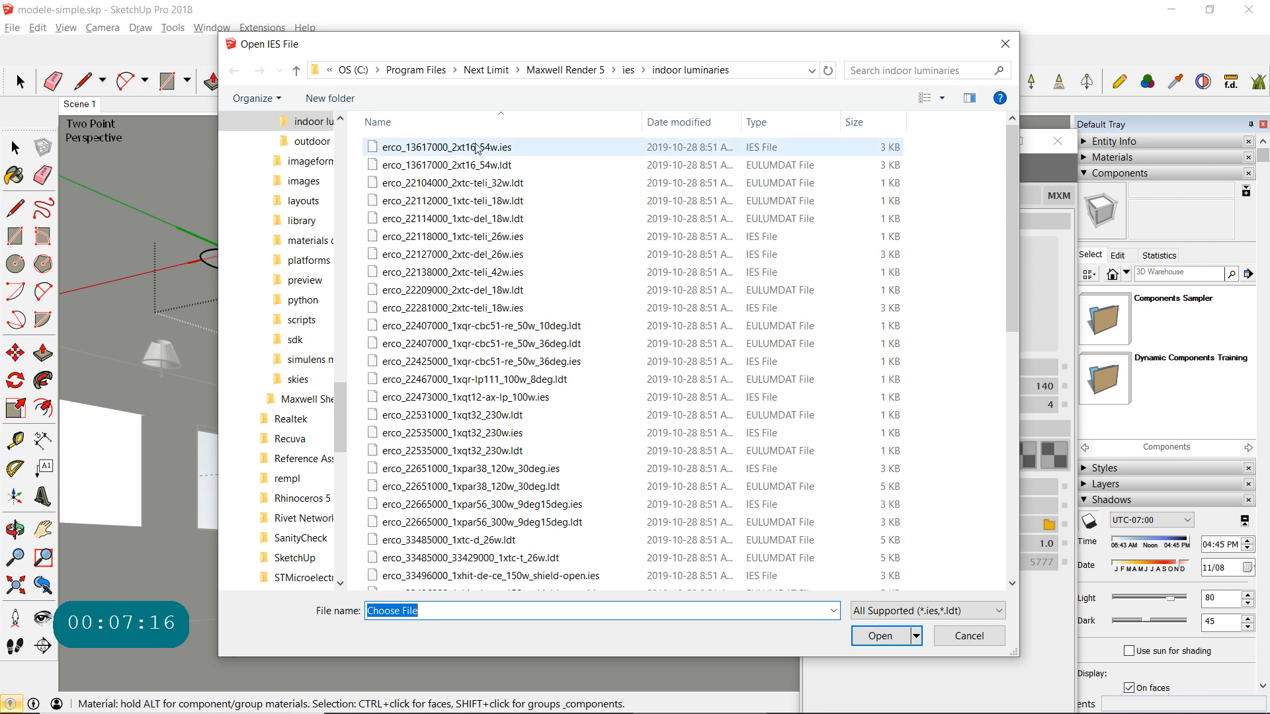
{"action": "left_click", "coordinate": [430, 149]}
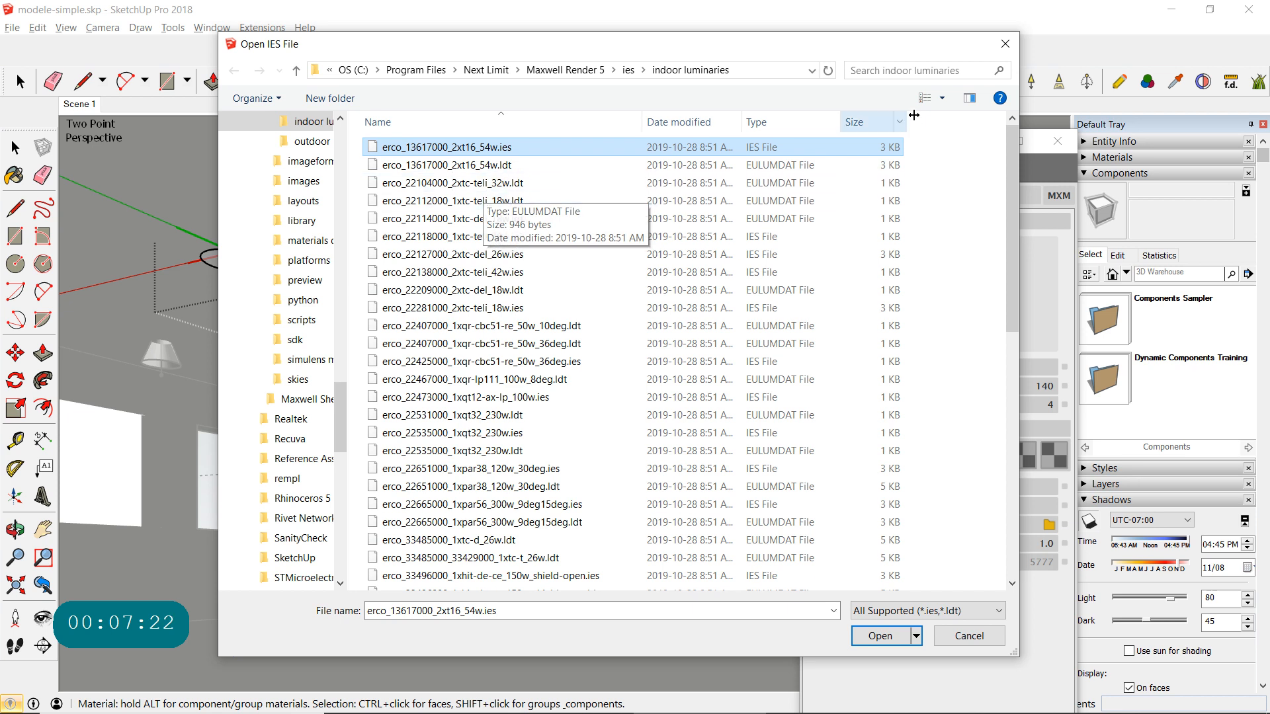
{"action": "left_click", "coordinate": [942, 98]}
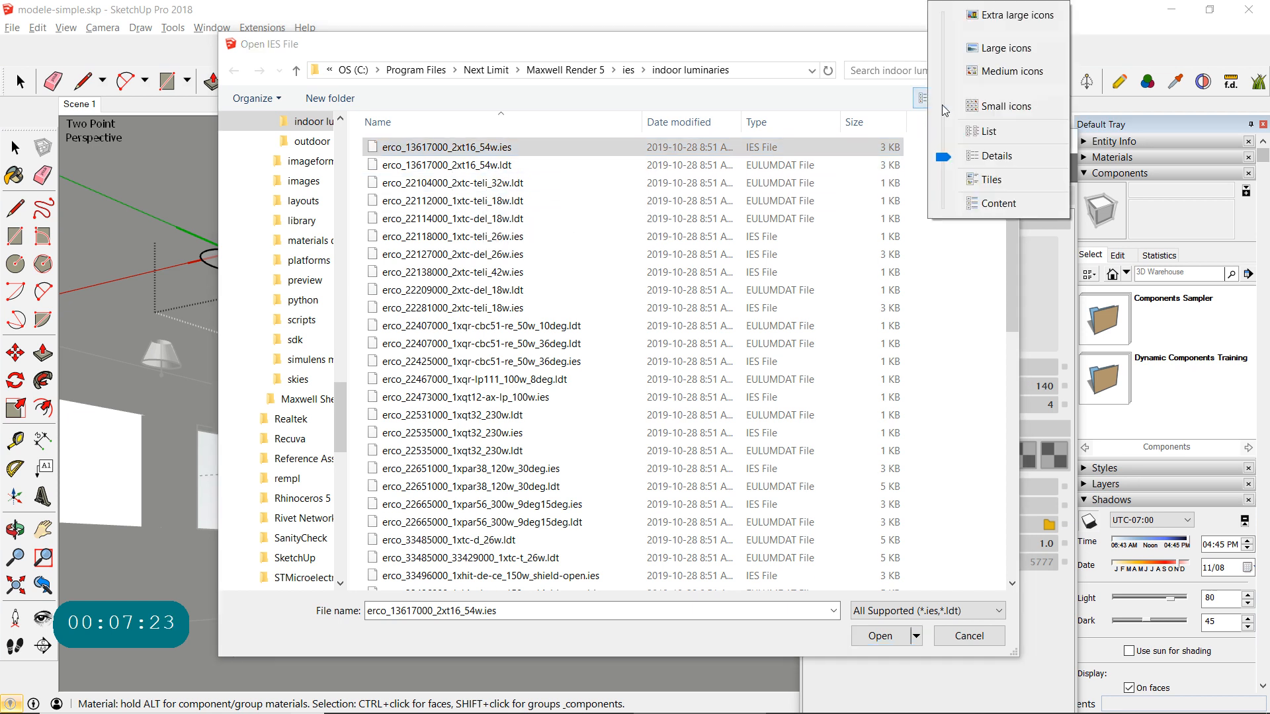
{"action": "left_click", "coordinate": [1010, 16]}
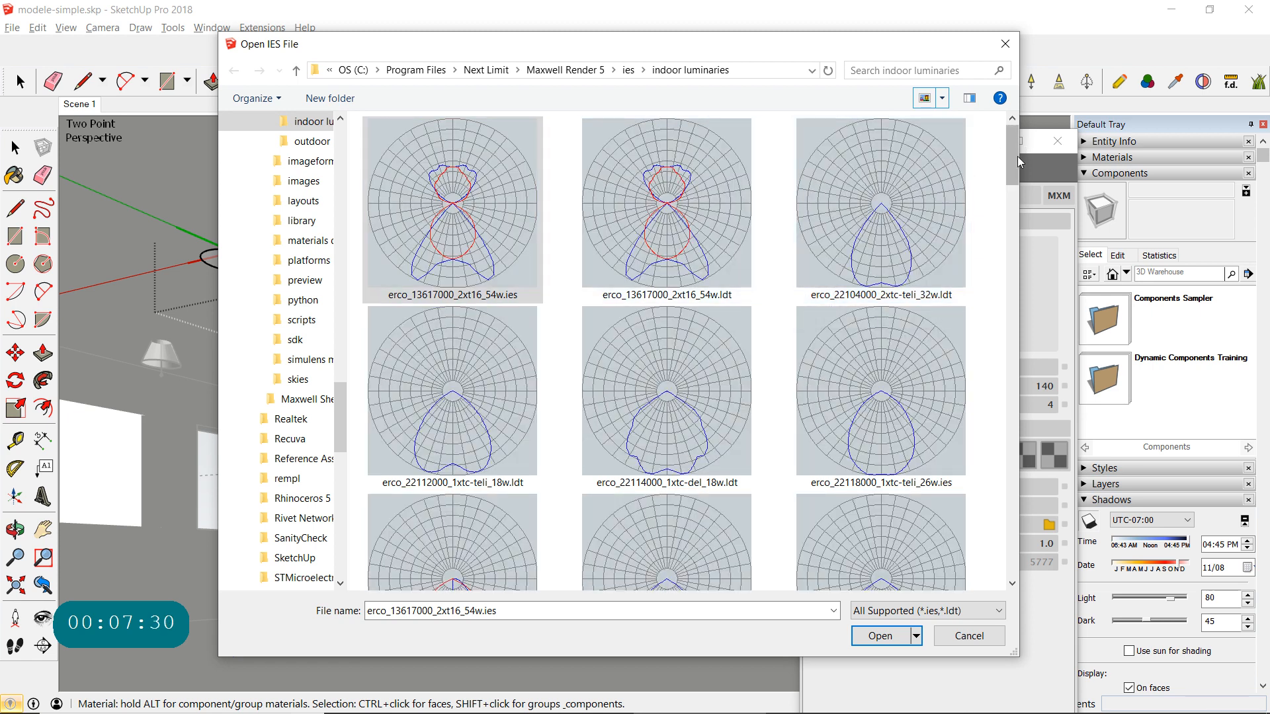
- Look through the light distribution thumbnails and load erco_22209000_2xtc-del_18w.ldt as the IES light's emitter file
{"action": "left_click_drag", "start_coordinate": [1015, 160], "coordinate": [1003, 233]}
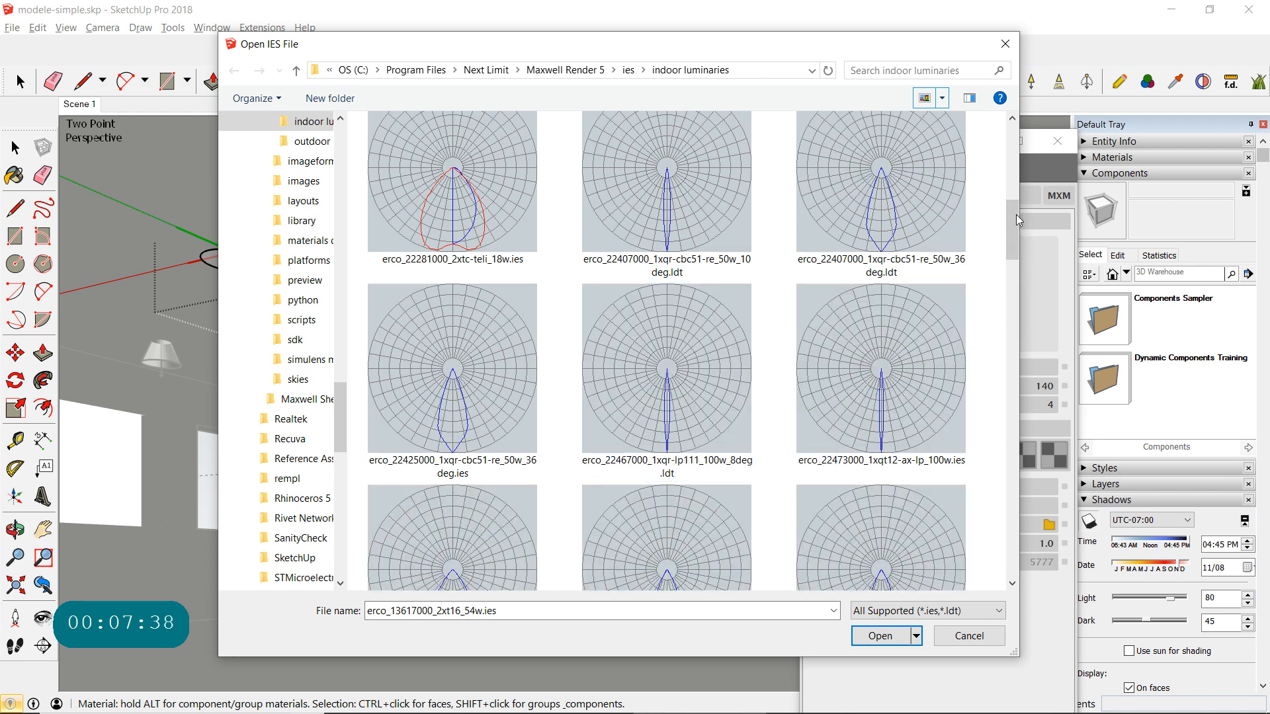
{"action": "left_click_drag", "start_coordinate": [1012, 213], "coordinate": [1011, 246]}
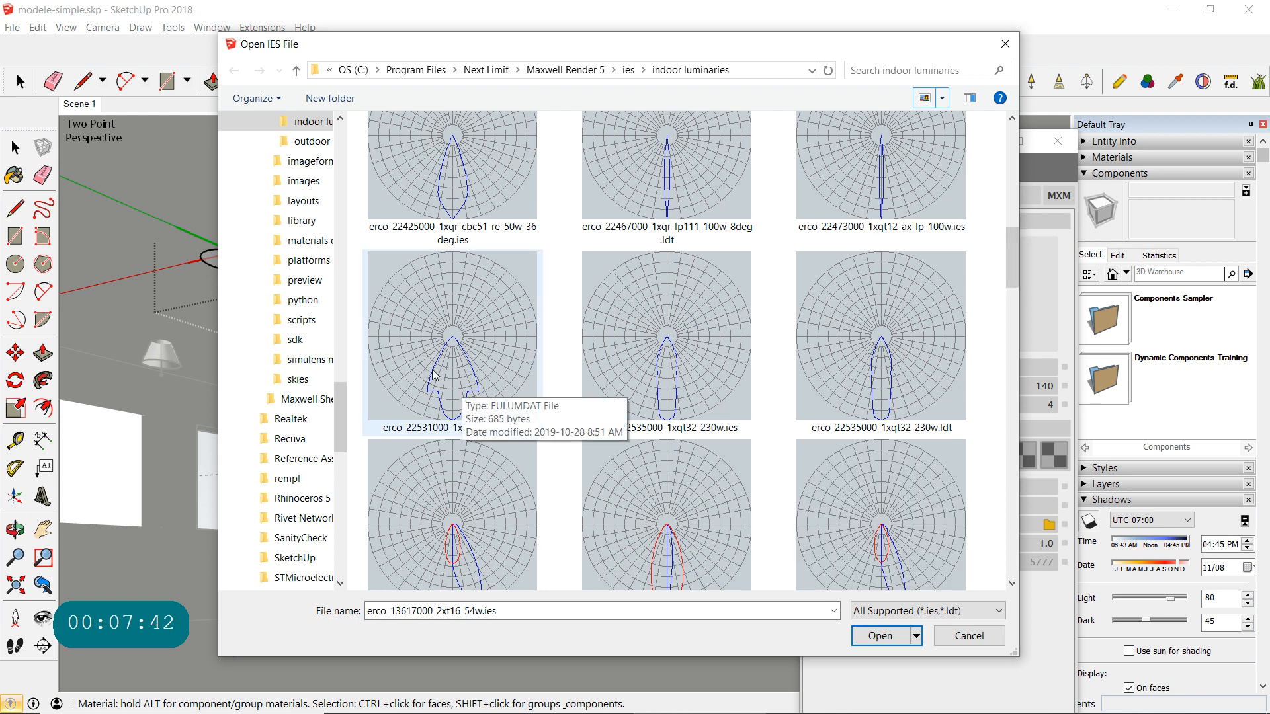
{"action": "scroll", "coordinate": [448, 443], "scroll_direction": "down", "scroll_amount": 6}
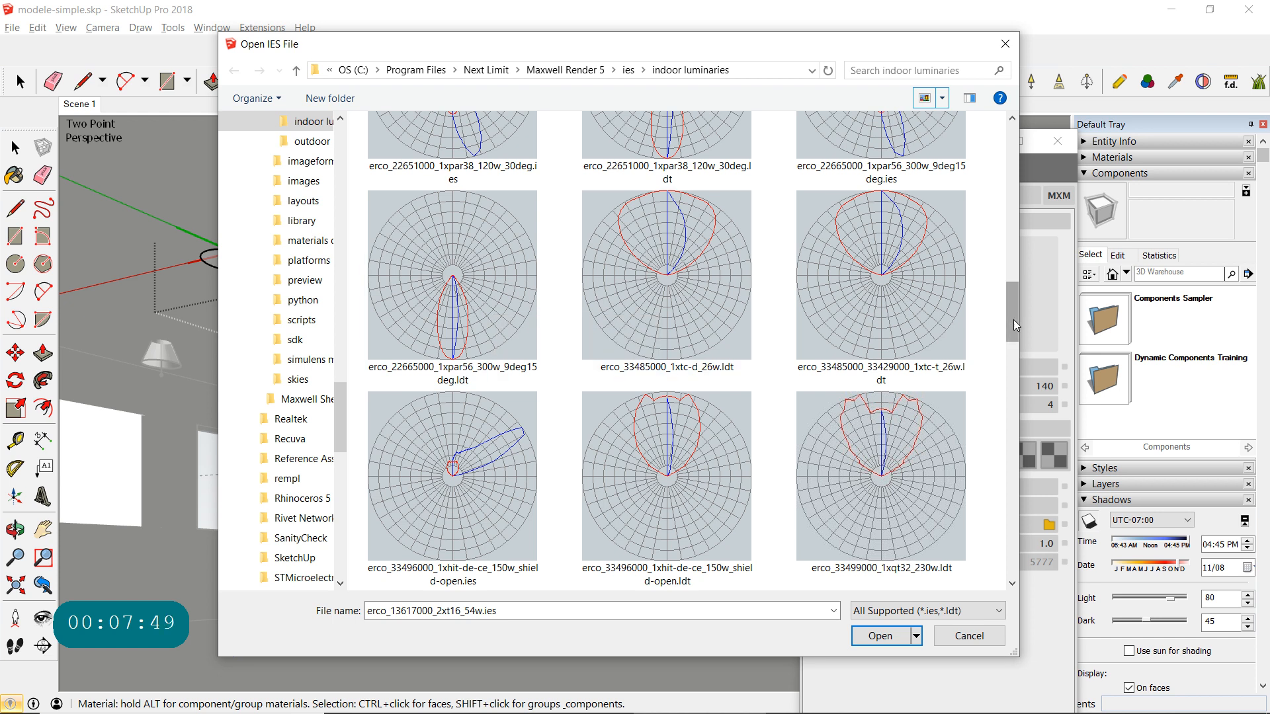
{"action": "left_click_drag", "start_coordinate": [1013, 320], "coordinate": [997, 400]}
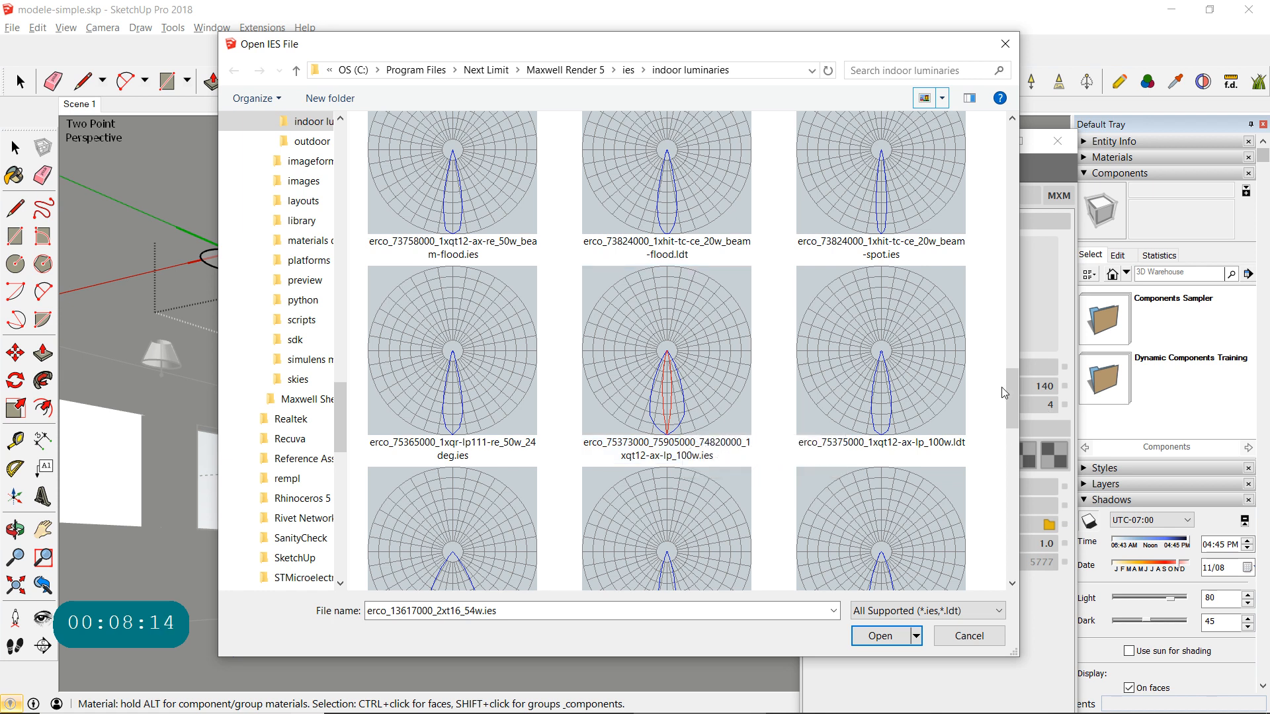
{"action": "left_click_drag", "start_coordinate": [1011, 387], "coordinate": [986, 127]}
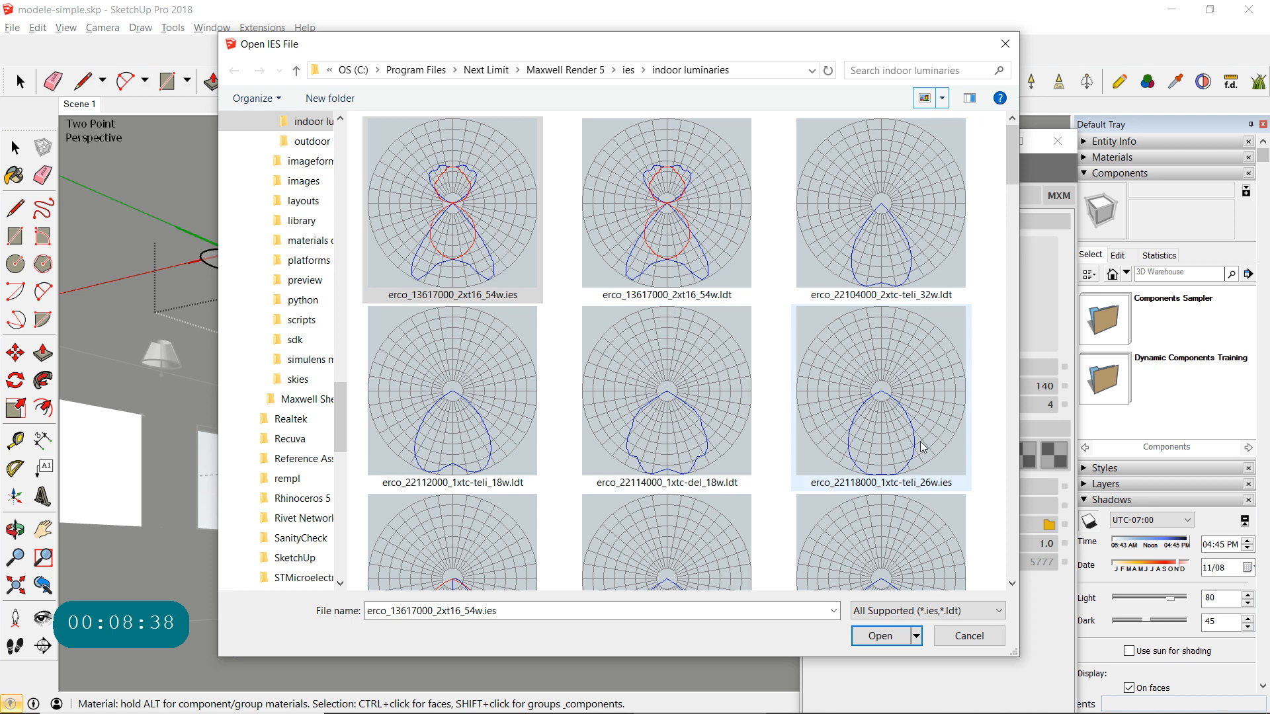
{"action": "scroll", "coordinate": [879, 430], "scroll_direction": "down", "scroll_amount": 4}
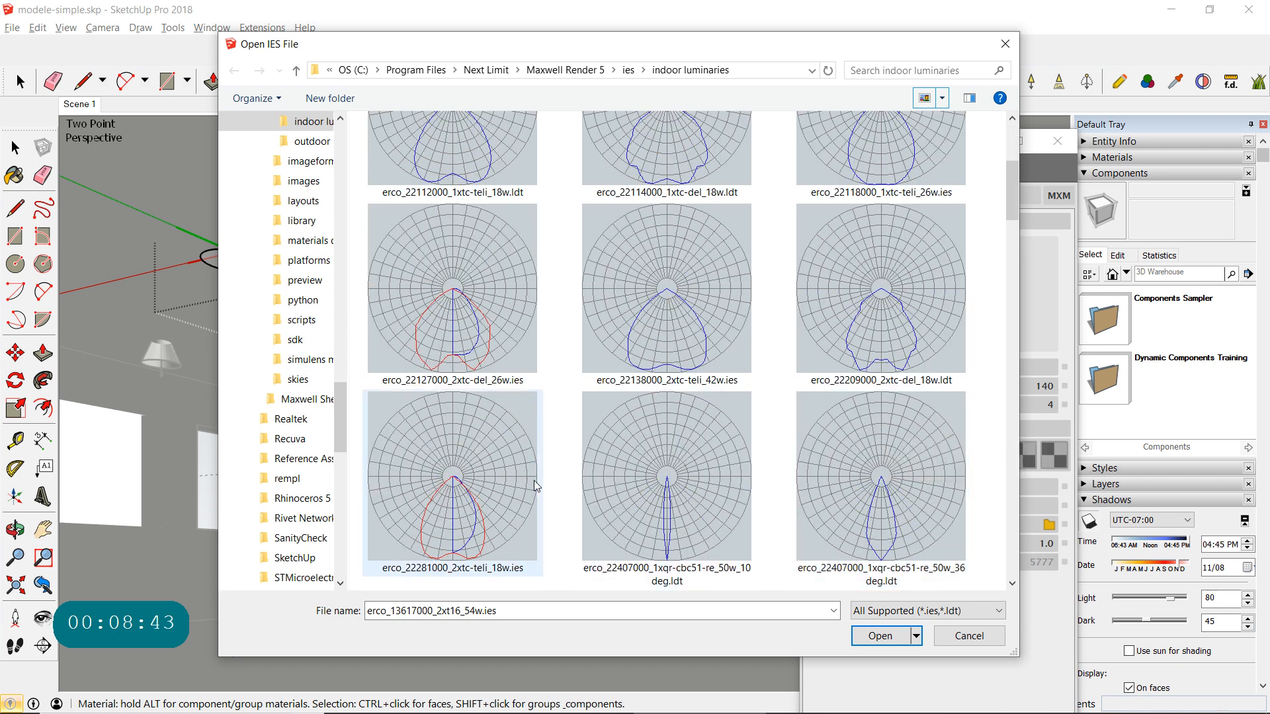
{"action": "left_click", "coordinate": [909, 302]}
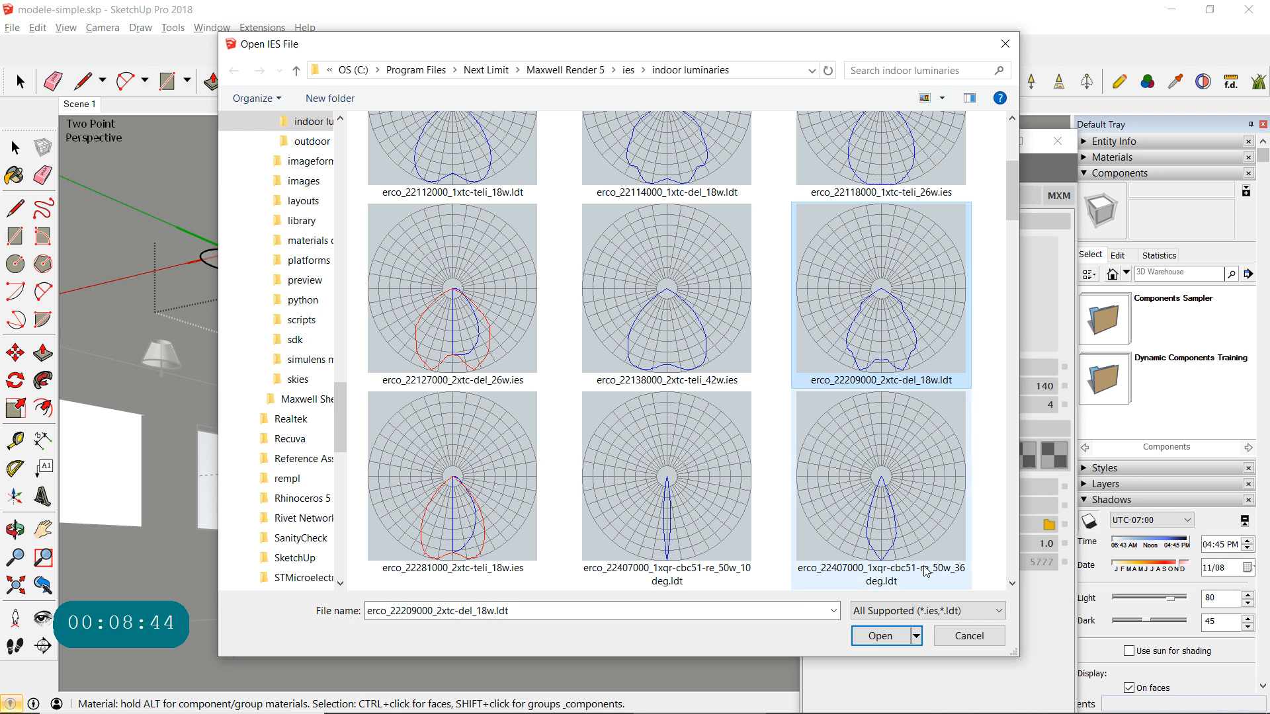
{"action": "left_click", "coordinate": [880, 636]}
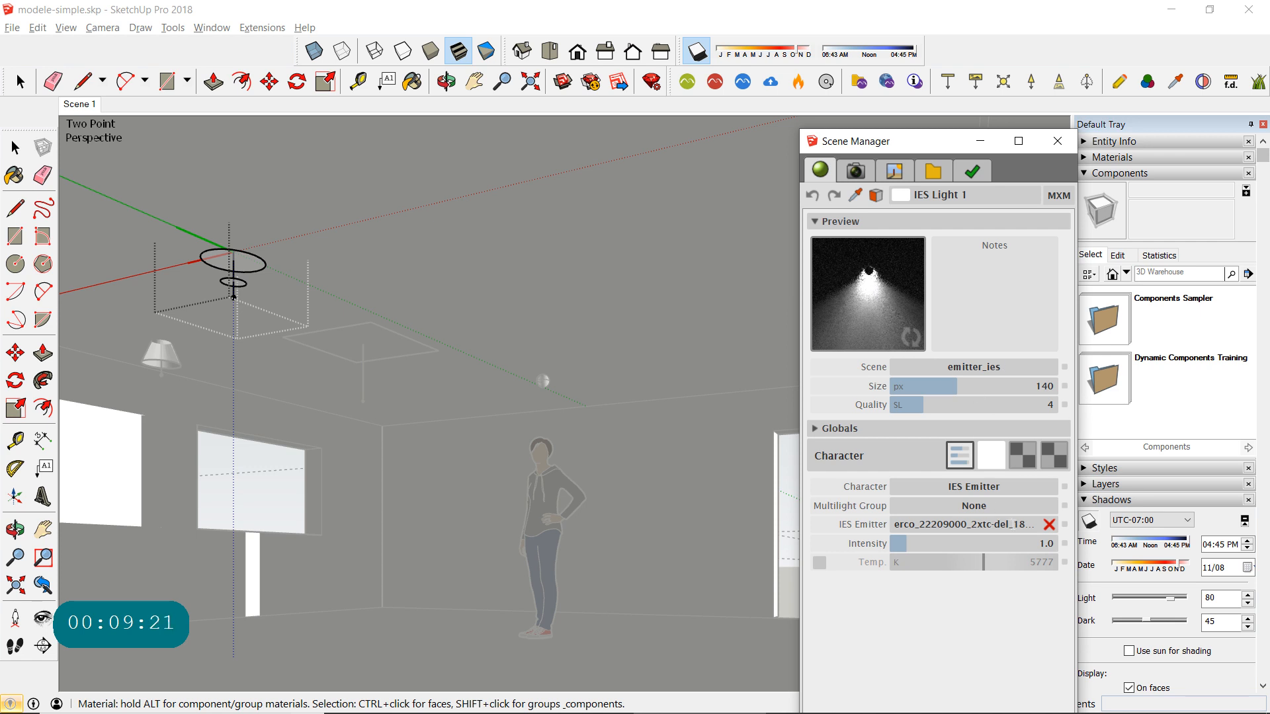
- Clear the IES light's emitter file and browse the indoor luminaries folder for a replacement
{"action": "left_click", "coordinate": [915, 524]}
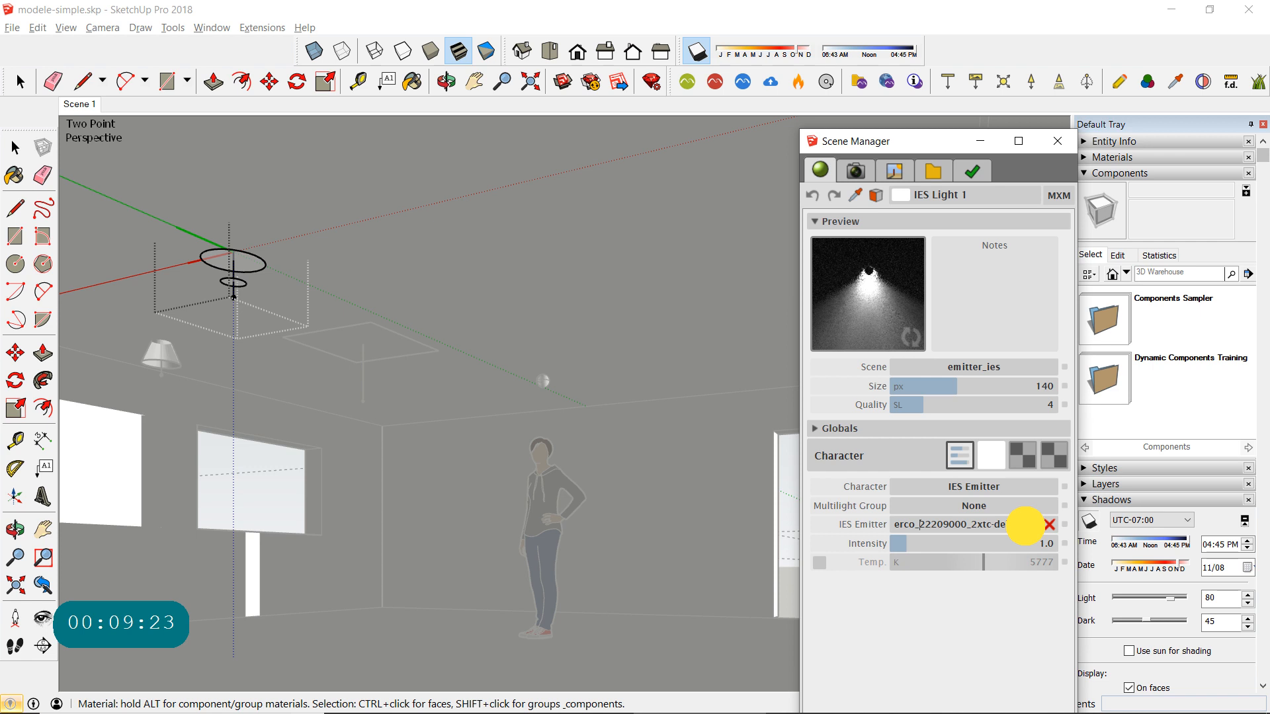
{"action": "left_click", "coordinate": [1048, 525]}
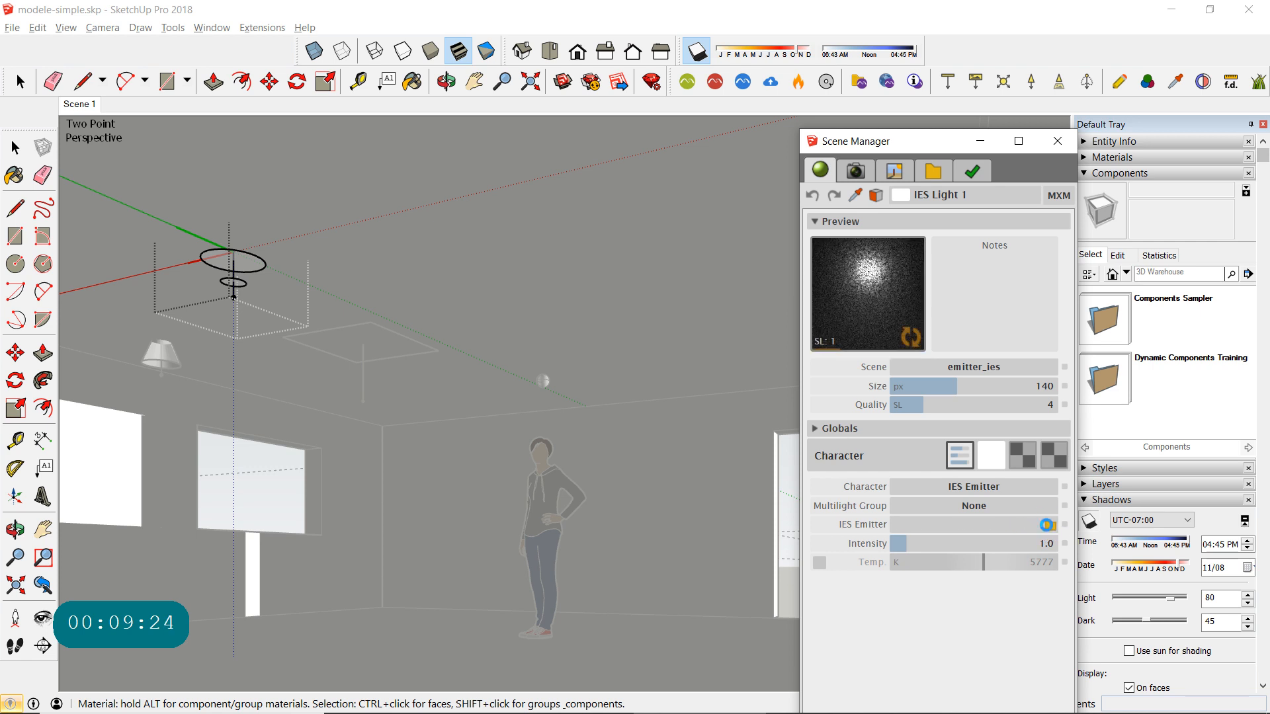
{"action": "left_click", "coordinate": [1049, 525]}
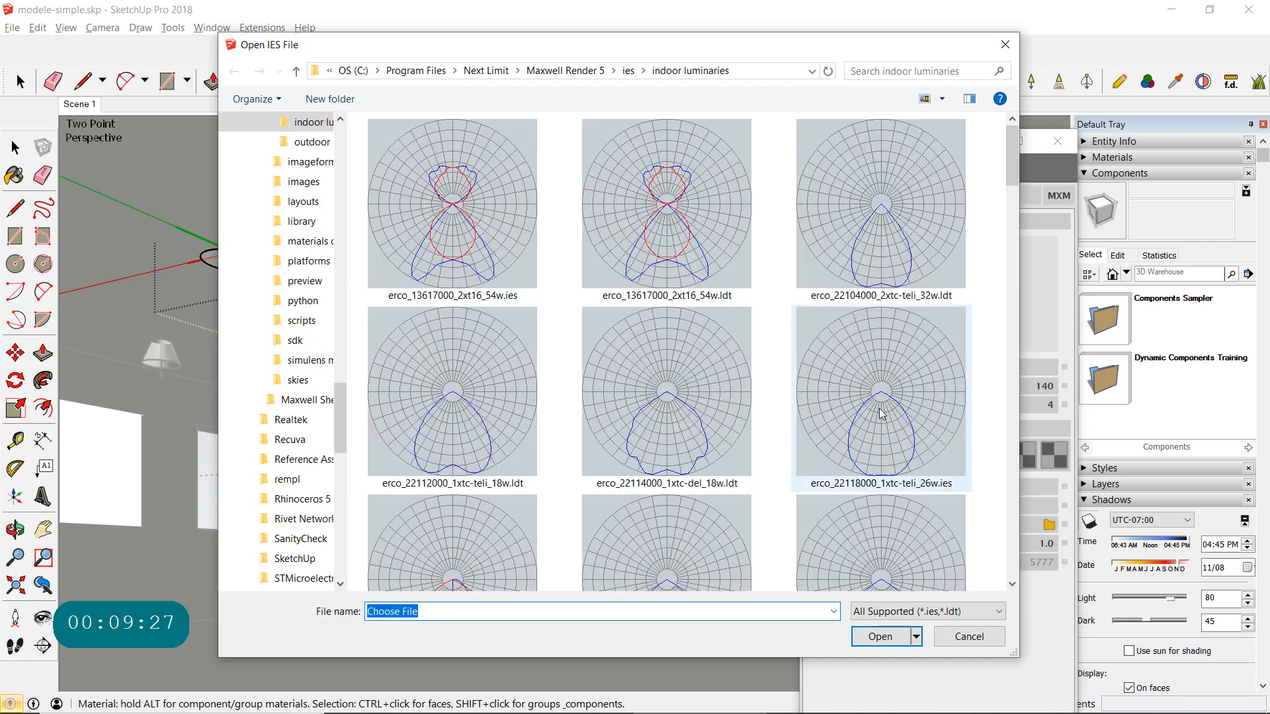
- Open erco_22118000_1xtc-teli_26w.ies in Notepad, keeping it as the app always used for .ies files
{"action": "left_click", "coordinate": [886, 407]}
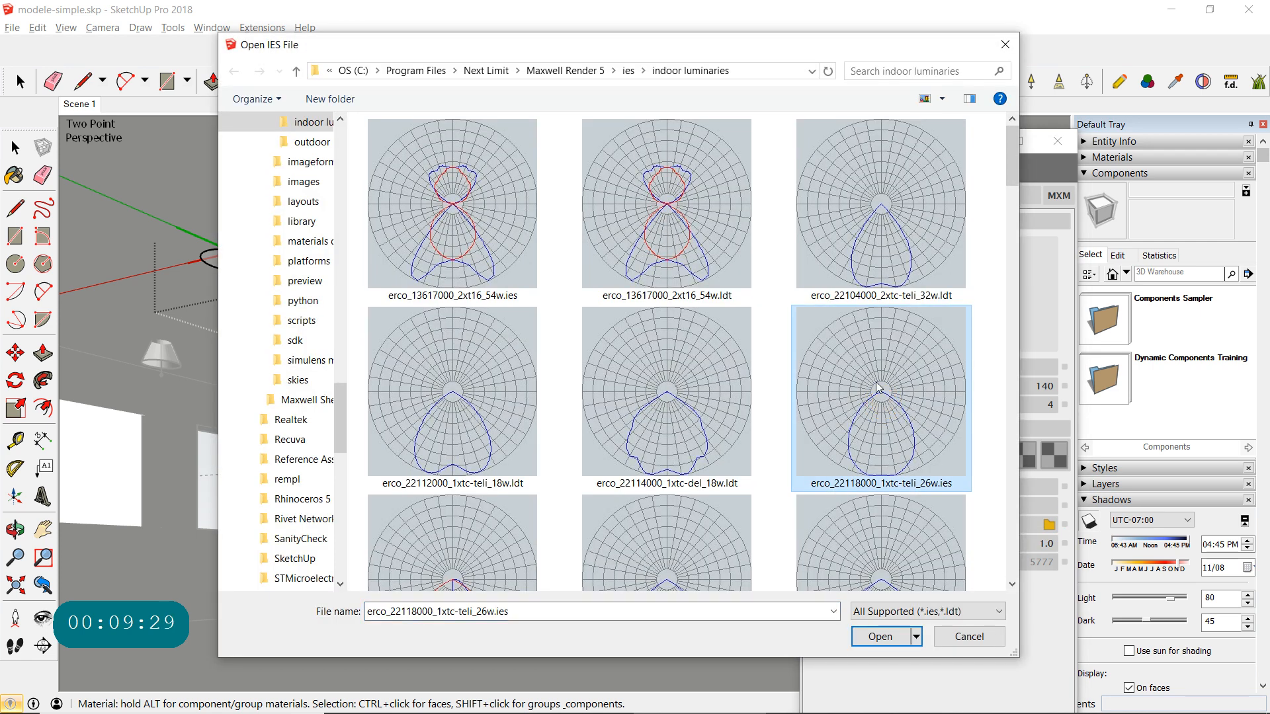
{"action": "right_click", "coordinate": [878, 387]}
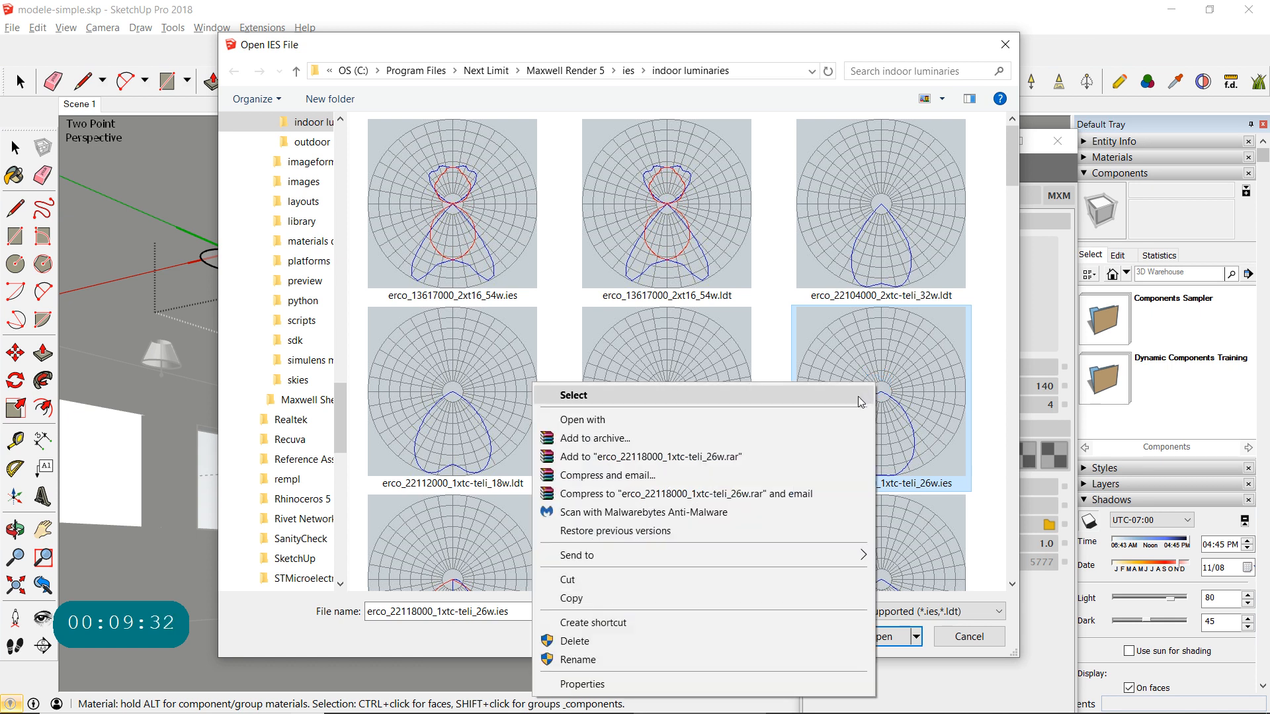
{"action": "left_click", "coordinate": [800, 420]}
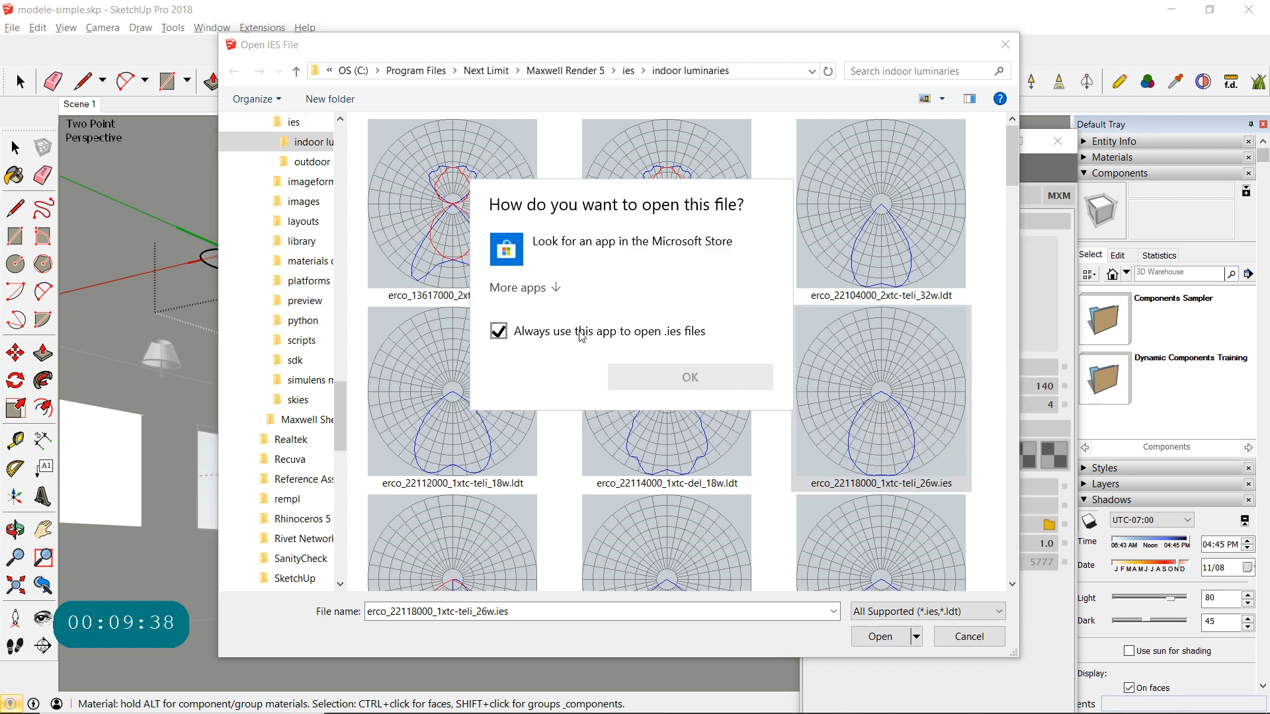
{"action": "left_click", "coordinate": [528, 287]}
{"action": "left_click_drag", "start_coordinate": [783, 328], "coordinate": [782, 396]}
{"action": "left_click", "coordinate": [554, 350]}
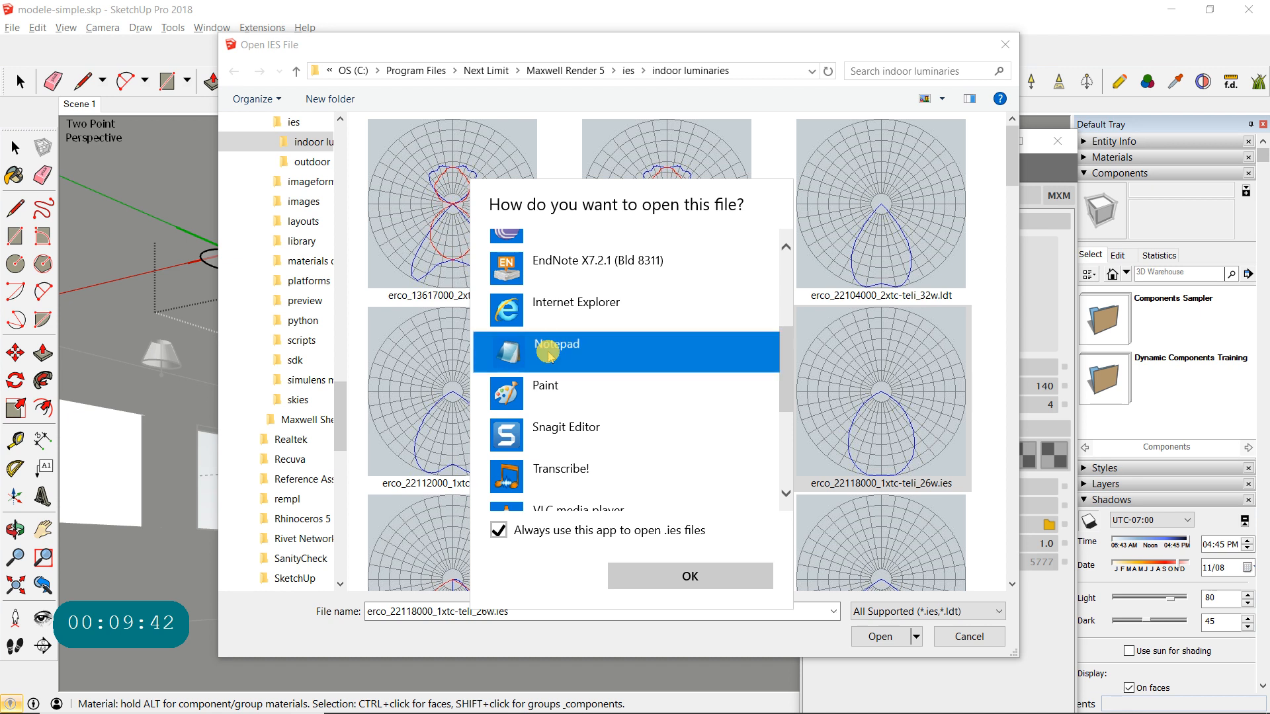
{"action": "left_click", "coordinate": [689, 575]}
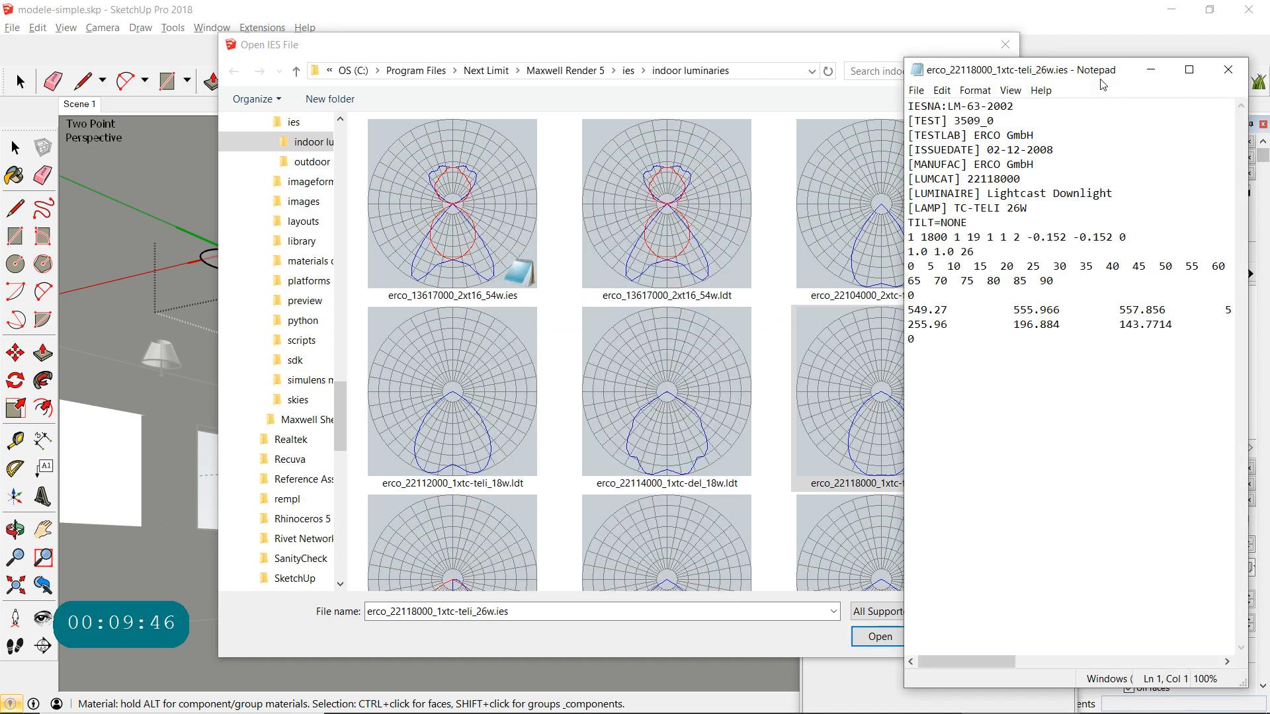
- Reposition and widen the Notepad window to read the IES file's full data rows, and close it
{"action": "left_click_drag", "start_coordinate": [1068, 71], "coordinate": [435, 37]}
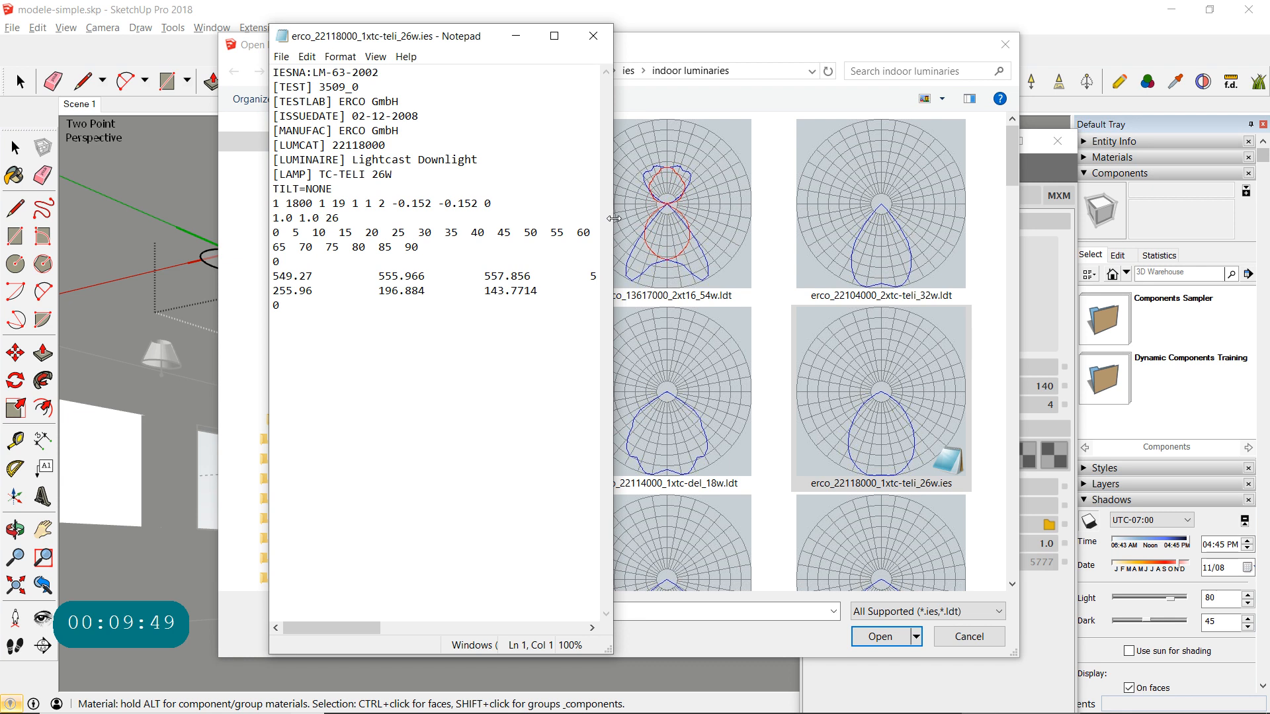
{"action": "left_click_drag", "start_coordinate": [614, 218], "coordinate": [1111, 264]}
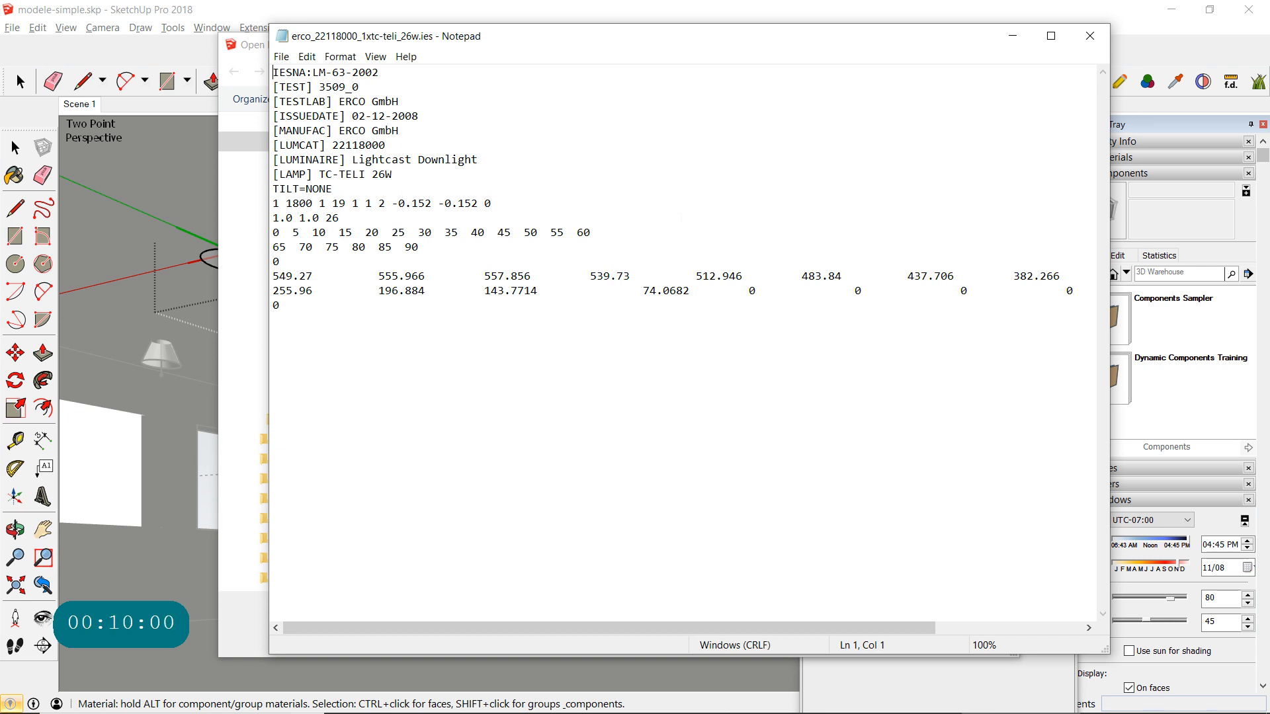
{"action": "left_click", "coordinate": [1089, 35]}
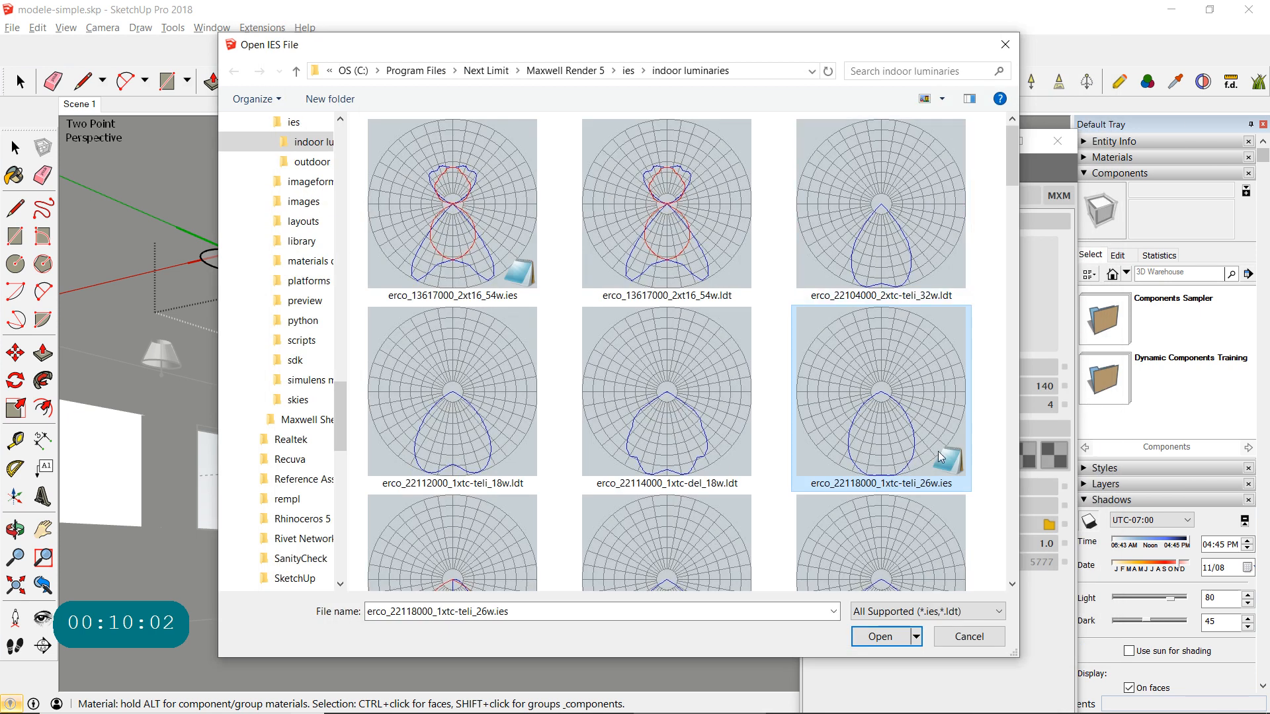
- Open erco_22118000_1xtc-teli_26w.ies in WordPad without changing the default app, examine its luminaire data and close it
{"action": "right_click", "coordinate": [910, 426]}
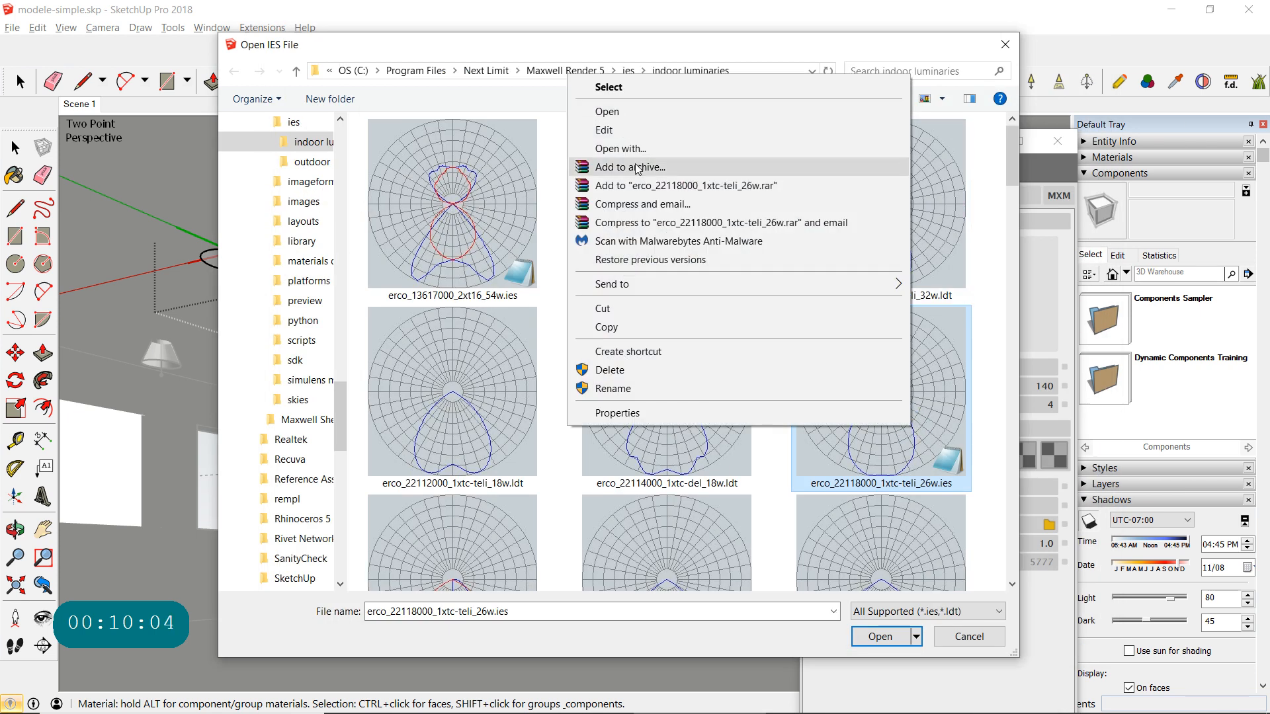
{"action": "left_click", "coordinate": [634, 148]}
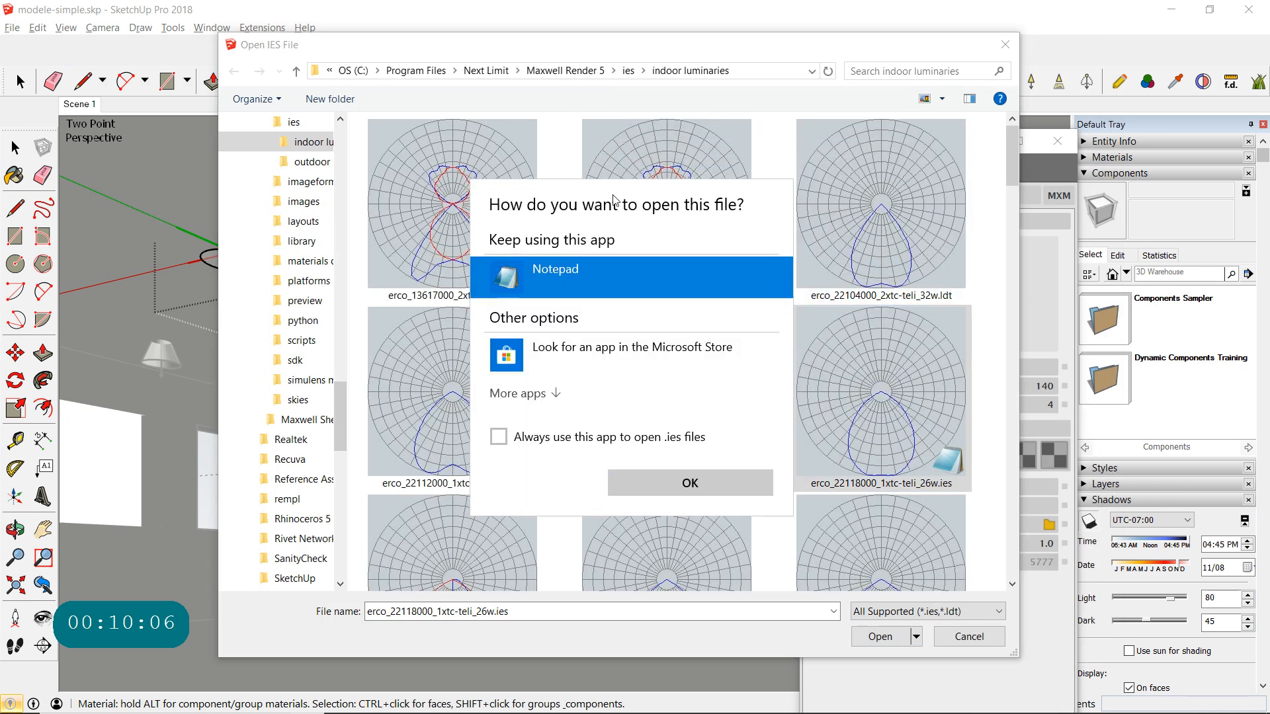
{"action": "left_click", "coordinate": [551, 395]}
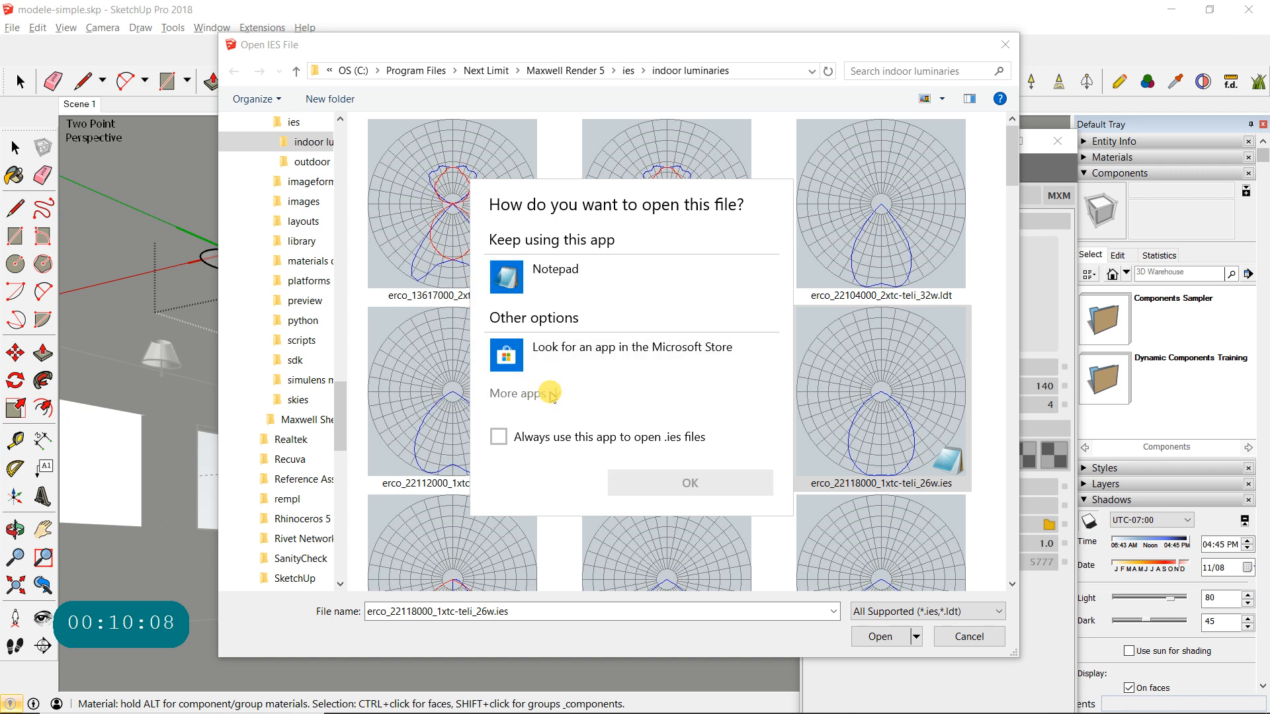
{"action": "scroll", "coordinate": [582, 368], "scroll_direction": "down", "scroll_amount": 4}
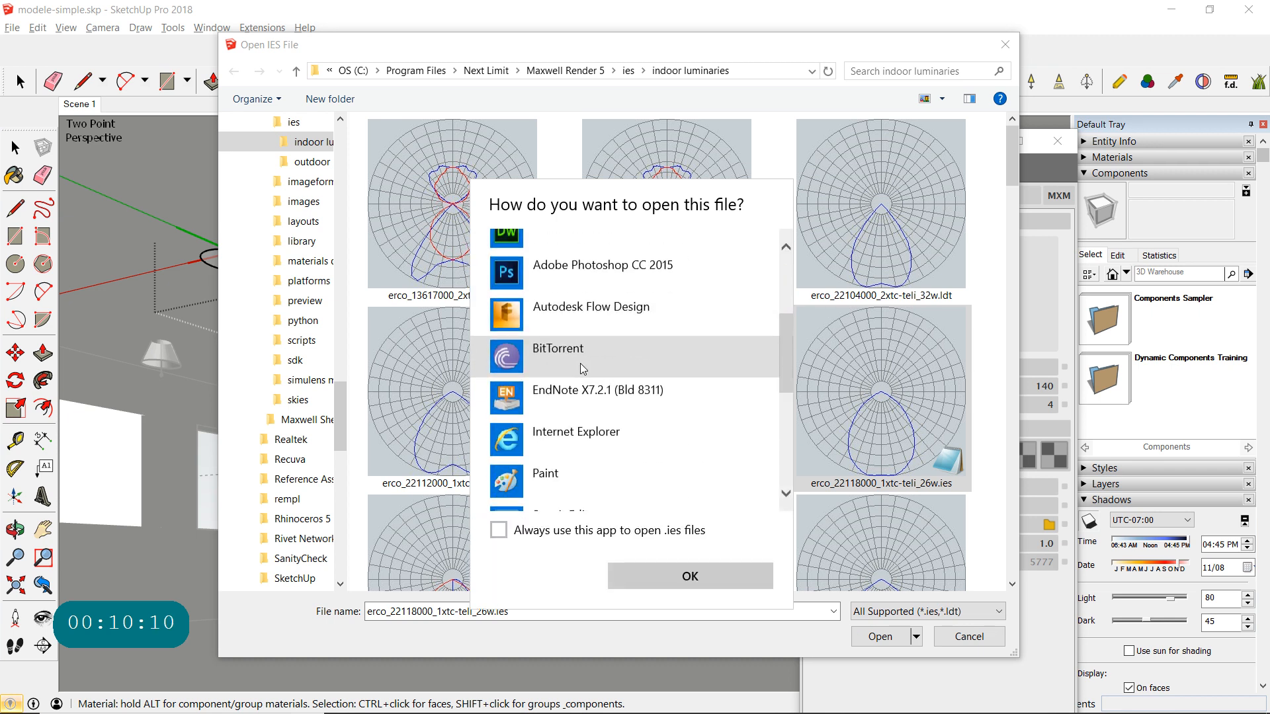
{"action": "scroll", "coordinate": [582, 368], "scroll_direction": "down", "scroll_amount": 4}
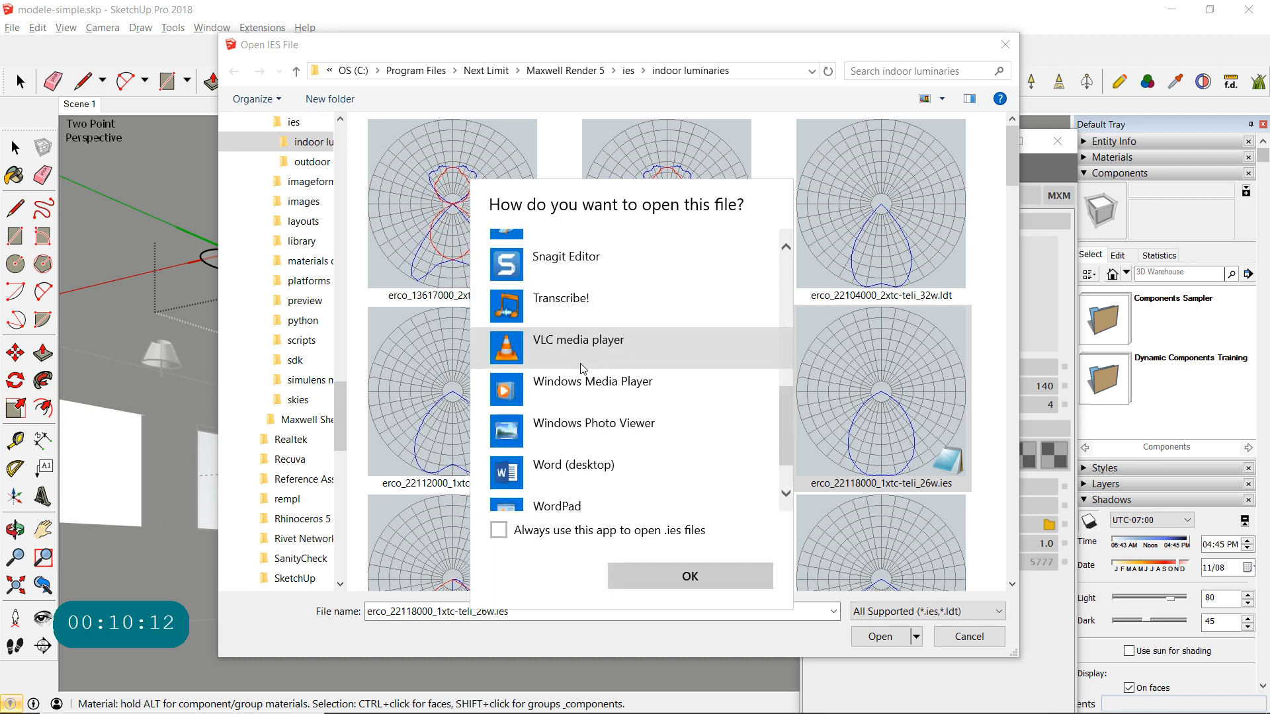
{"action": "scroll", "coordinate": [581, 363], "scroll_direction": "down", "scroll_amount": 2}
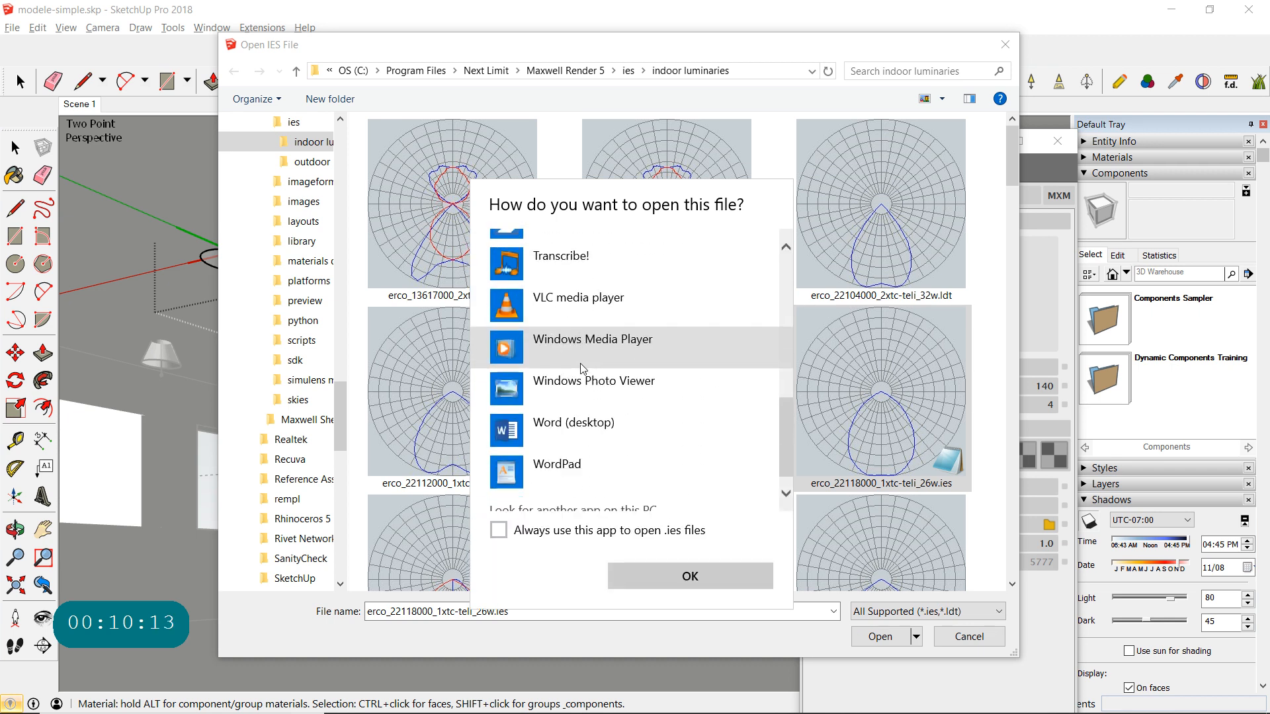
{"action": "left_click", "coordinate": [549, 462]}
{"action": "left_click", "coordinate": [649, 579]}
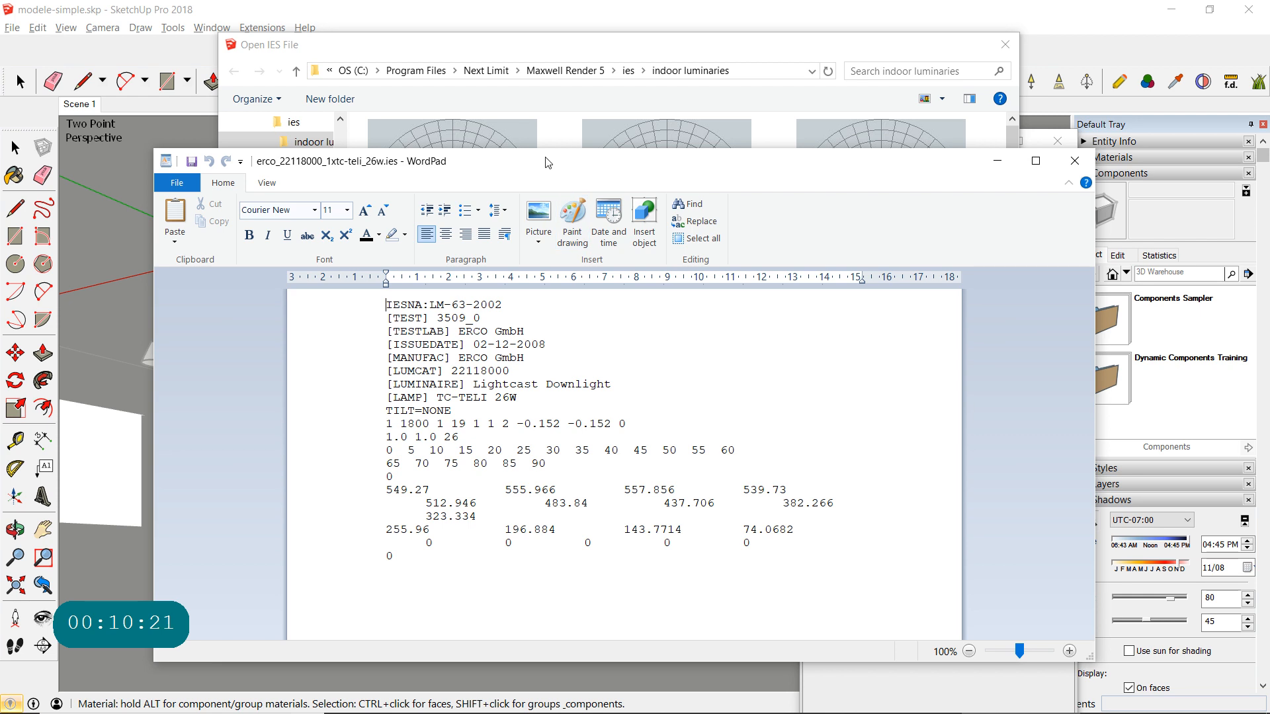
{"action": "left_click_drag", "start_coordinate": [542, 158], "coordinate": [556, 19]}
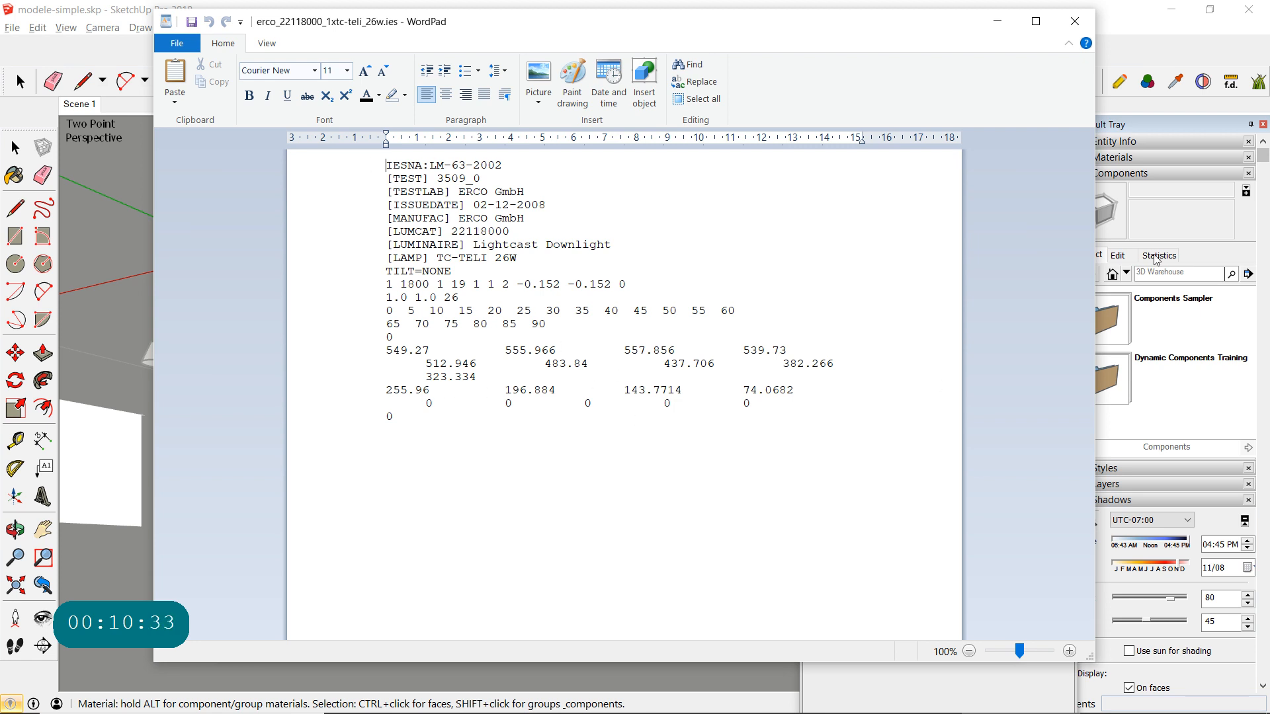
{"action": "left_click", "coordinate": [1074, 21]}
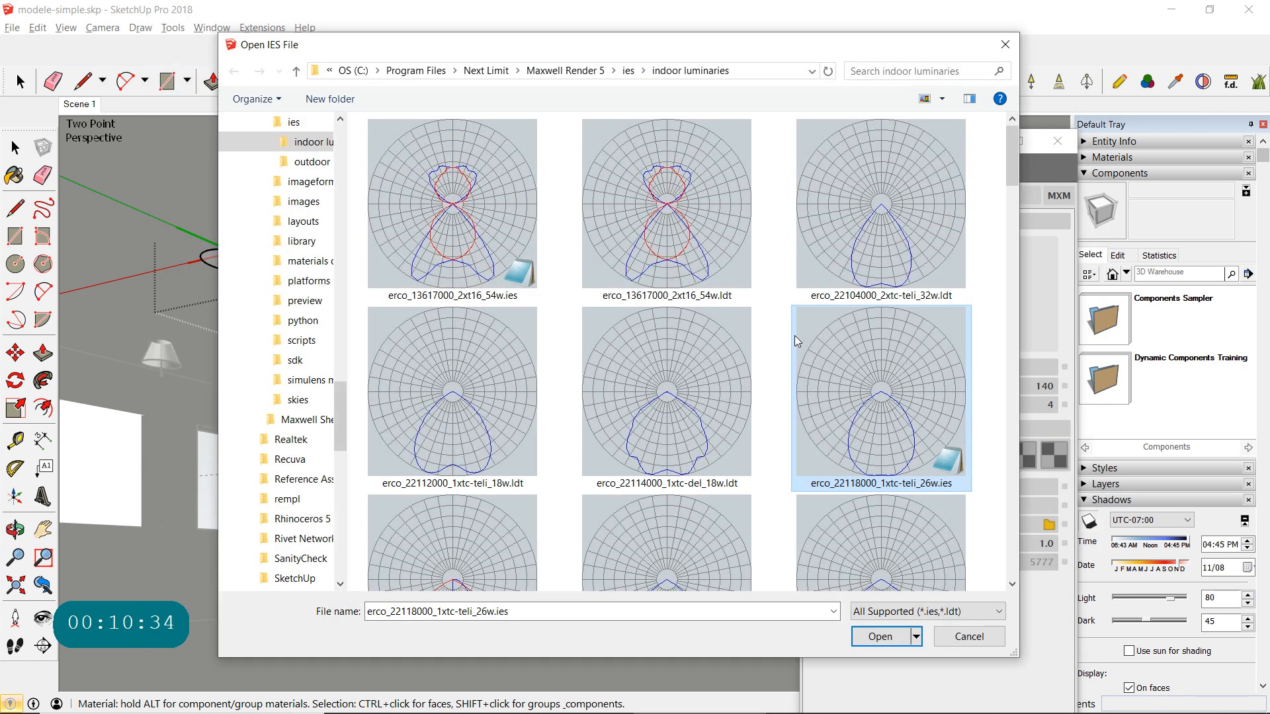
- Open erco_22118000_1xtc-teli_26w.ies in Word (desktop) by choosing another app for the file
{"action": "right_click", "coordinate": [885, 390]}
{"action": "left_click", "coordinate": [657, 113]}
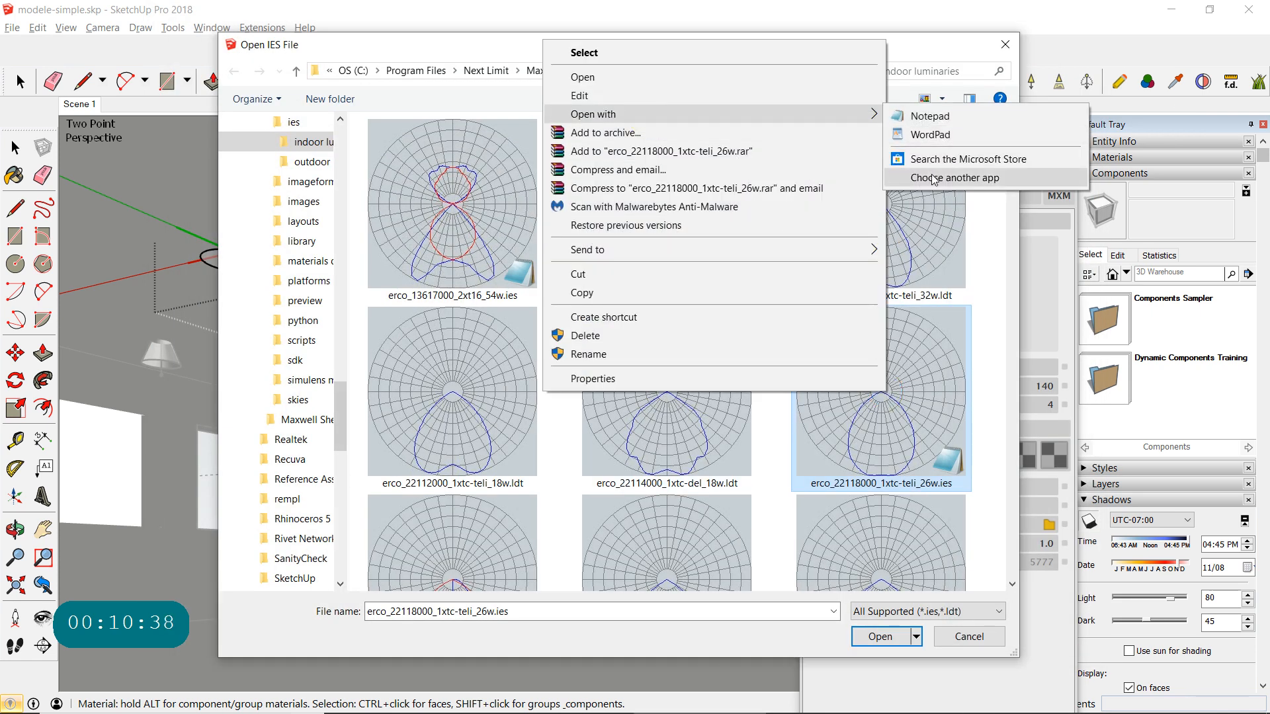
{"action": "left_click", "coordinate": [933, 179]}
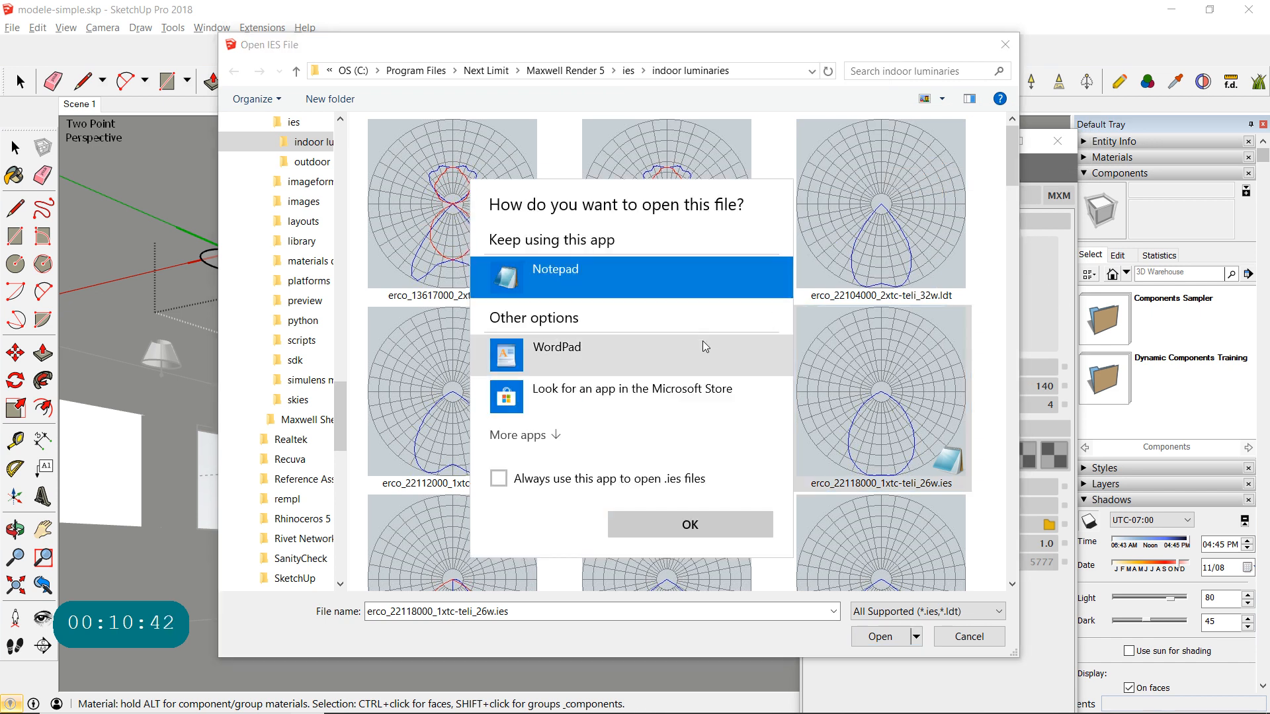
{"action": "left_click", "coordinate": [529, 435]}
{"action": "scroll", "coordinate": [570, 447], "scroll_direction": "down", "scroll_amount": 10}
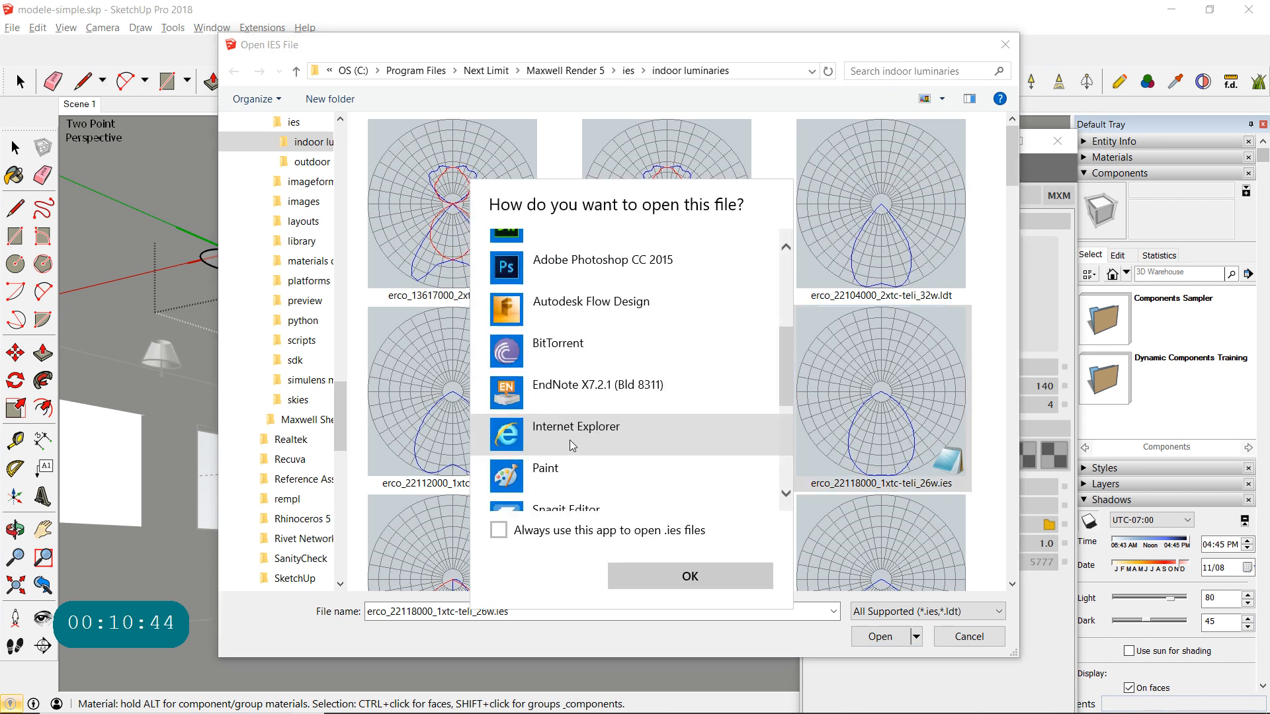
{"action": "left_click", "coordinate": [542, 452]}
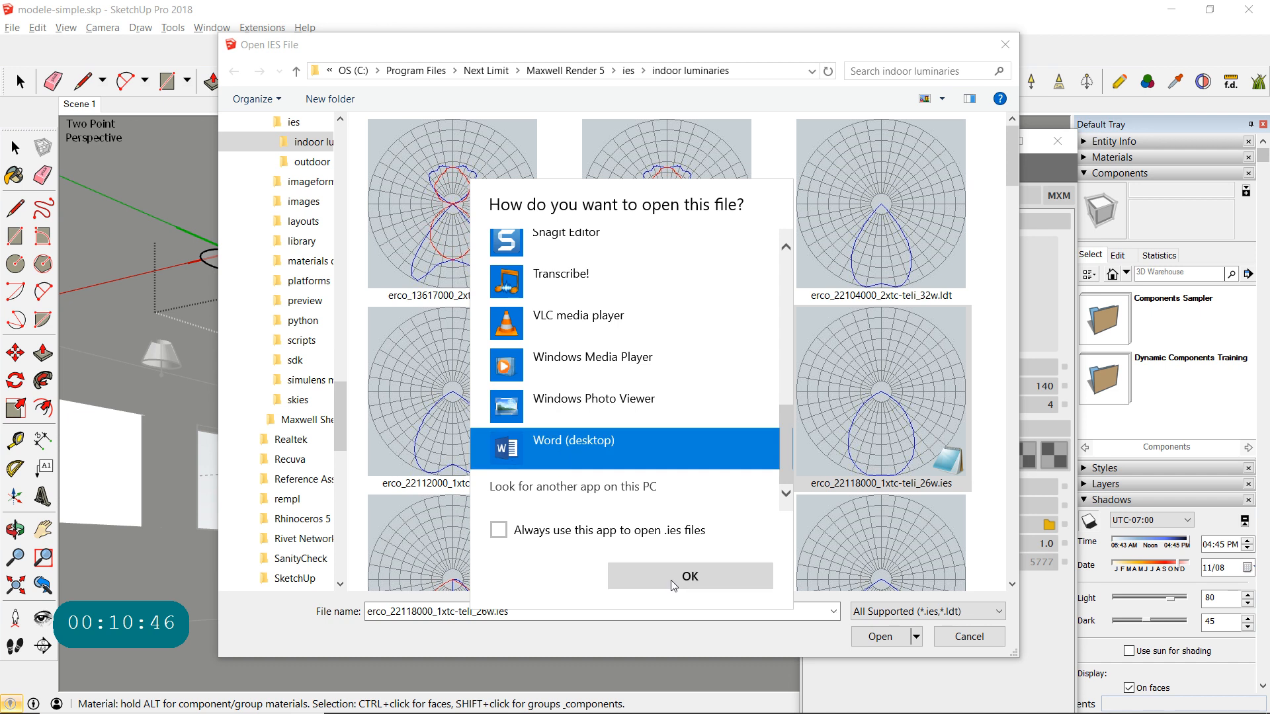
{"action": "left_click", "coordinate": [683, 576]}
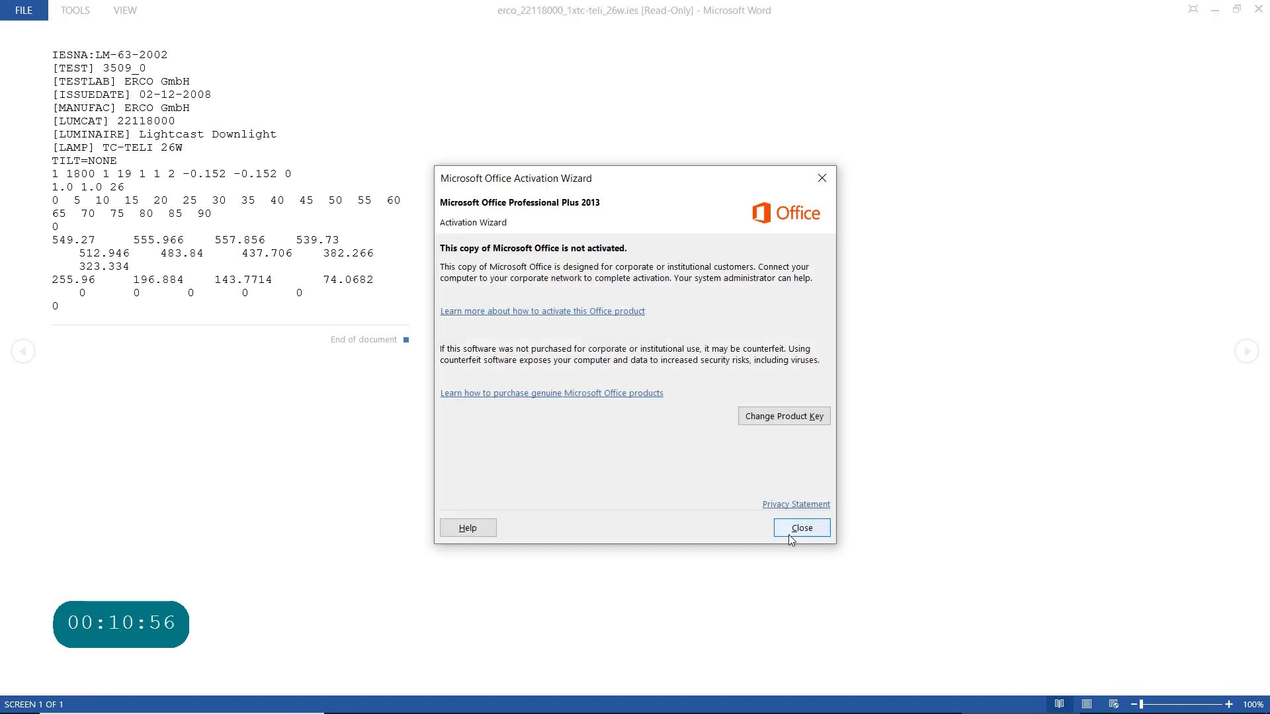
- Dismiss the Office activation notice, highlight the 60 to 90 angles, the start of 437.706 and the lamp's 26W rating, and close Word
{"action": "left_click", "coordinate": [789, 524]}
{"action": "left_click_drag", "start_coordinate": [389, 199], "coordinate": [447, 210]}
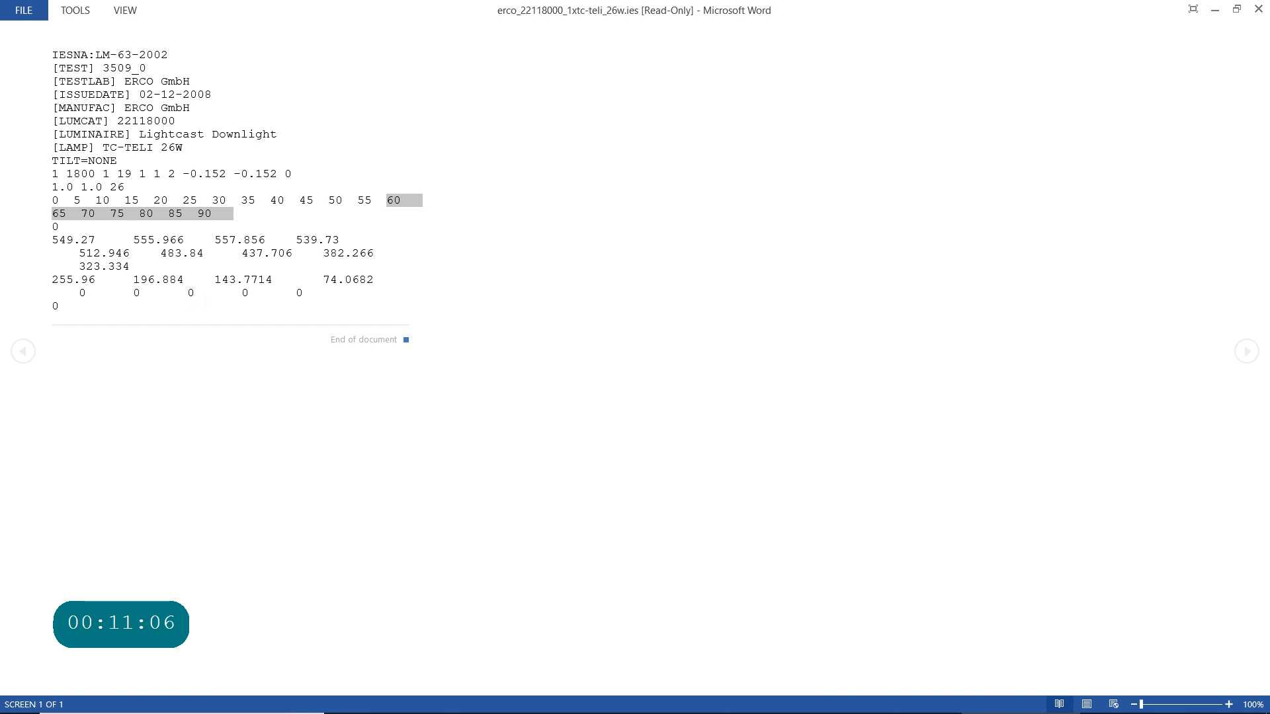
{"action": "left_click_drag", "start_coordinate": [270, 254], "coordinate": [242, 254]}
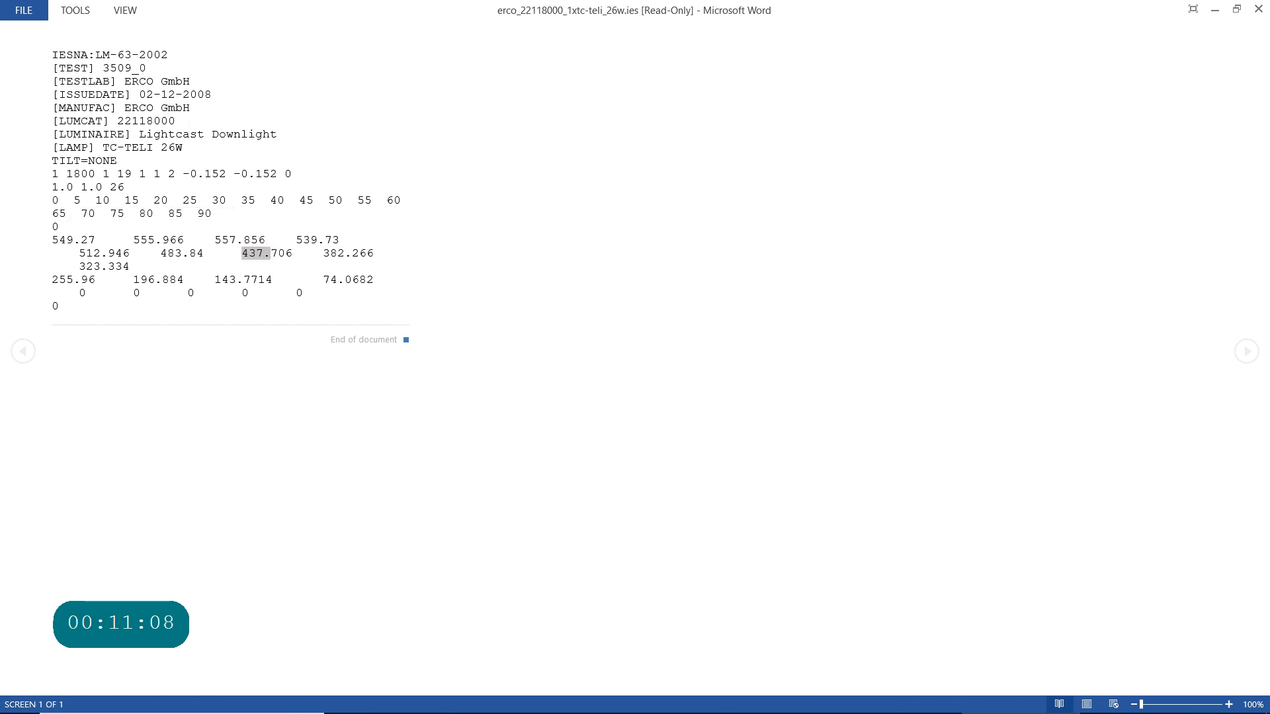
{"action": "left_click_drag", "start_coordinate": [161, 146], "coordinate": [183, 145]}
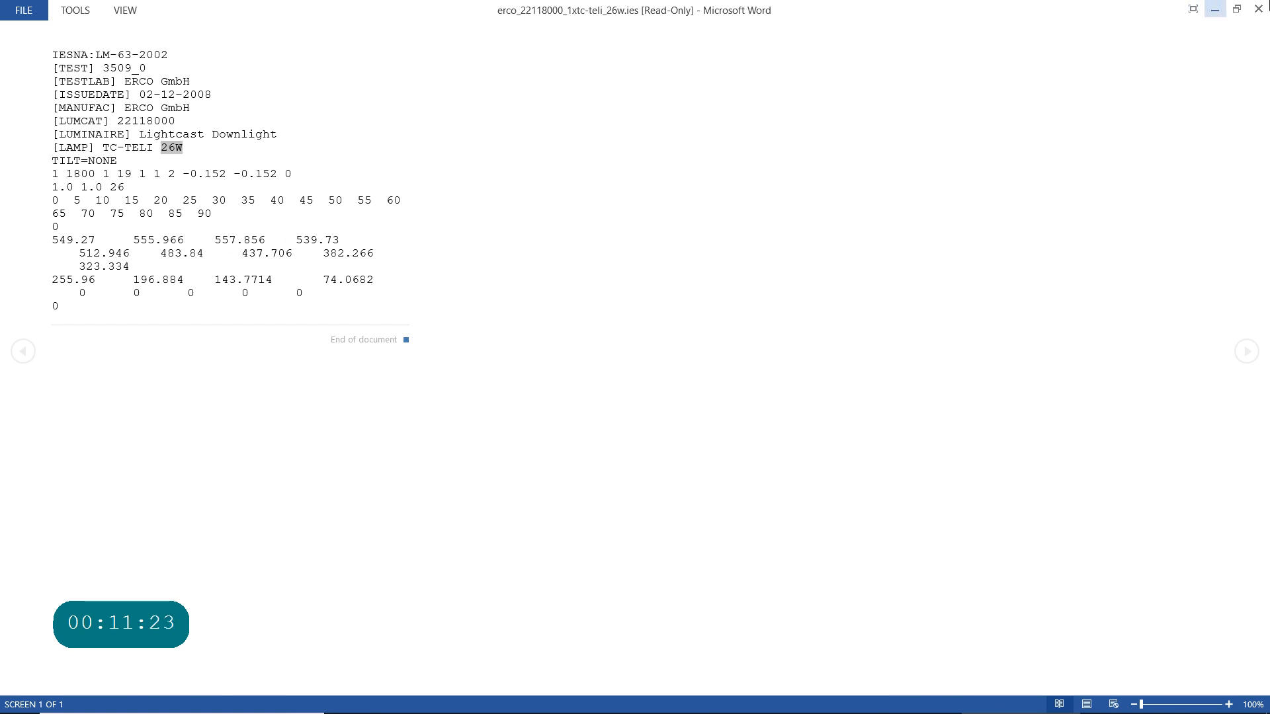
{"action": "left_click", "coordinate": [1258, 9]}
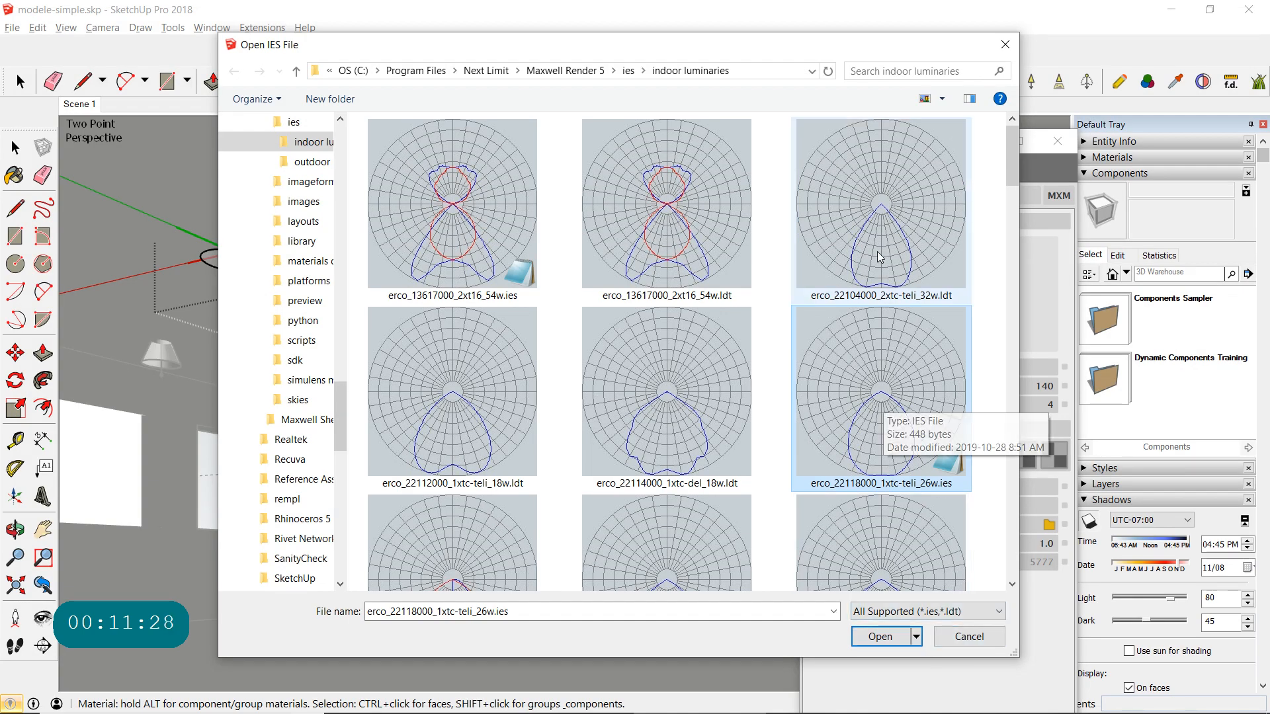
- Load erco_22118000_1xtc-teli_26w.ies as the IES light's emitter file, set its intensity to 4.3 and close the Scene Manager
{"action": "double_click", "coordinate": [884, 406]}
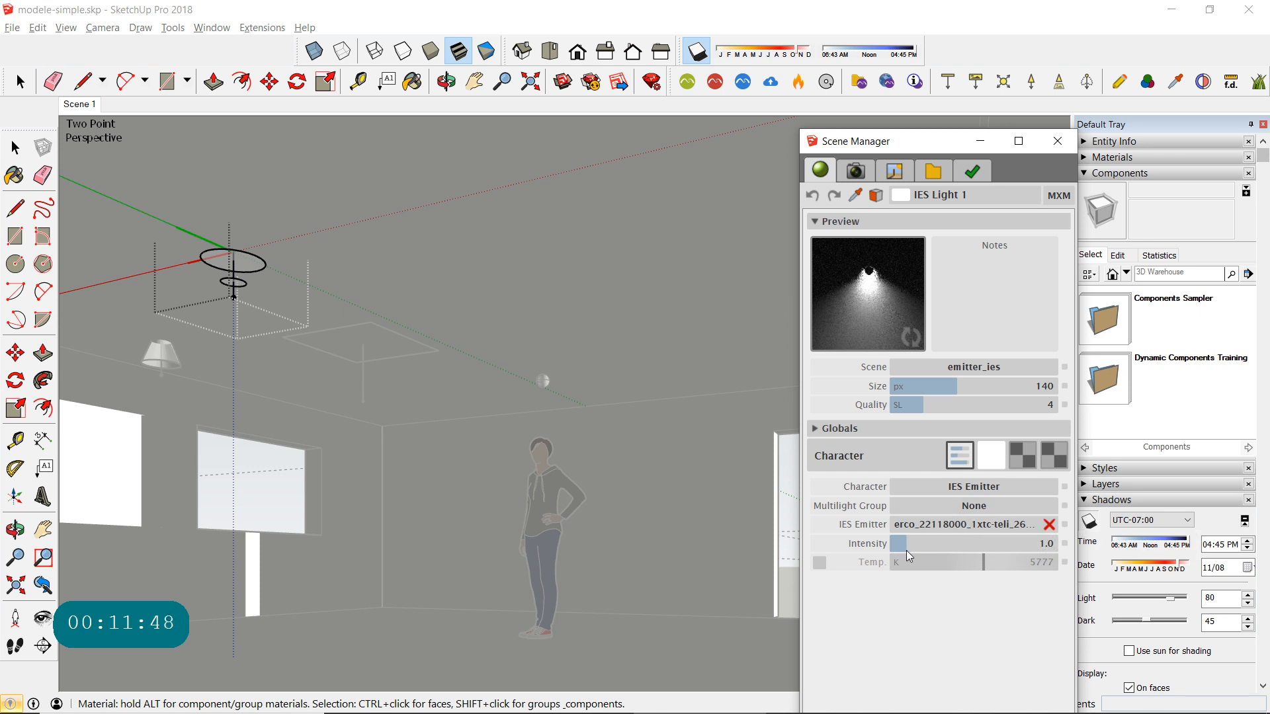
{"action": "left_click", "coordinate": [934, 545]}
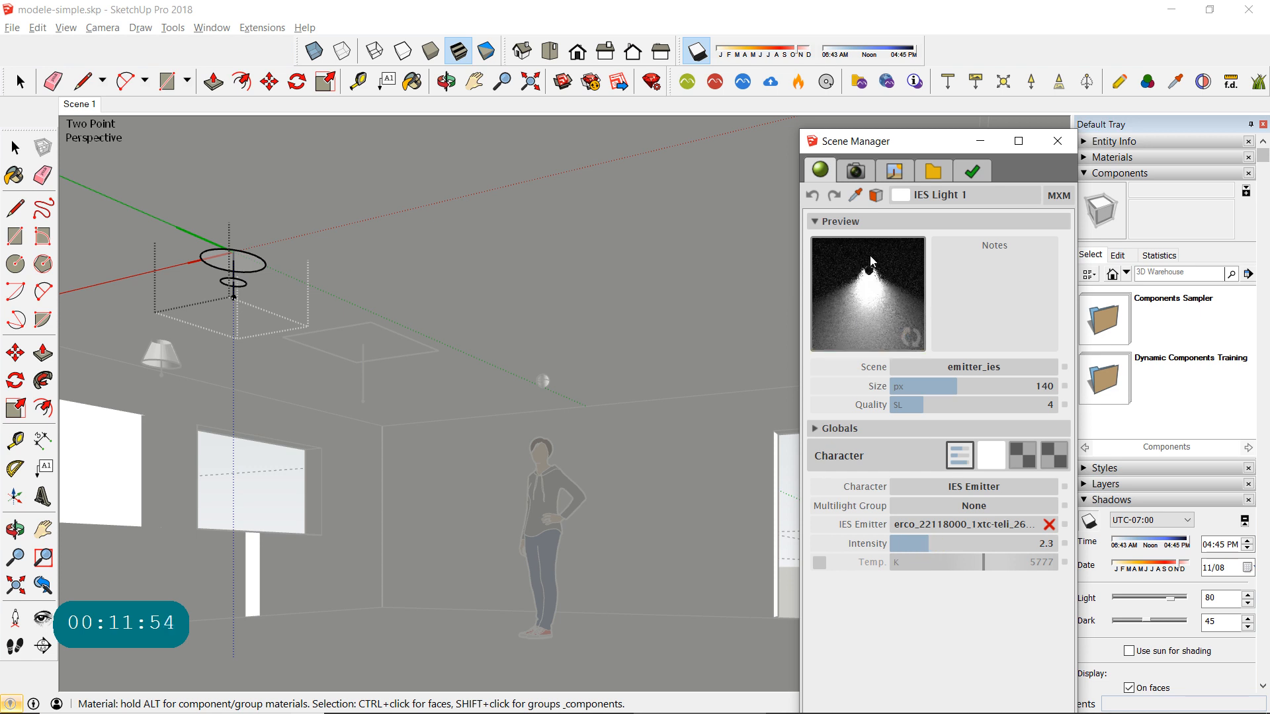
{"action": "left_click", "coordinate": [955, 546]}
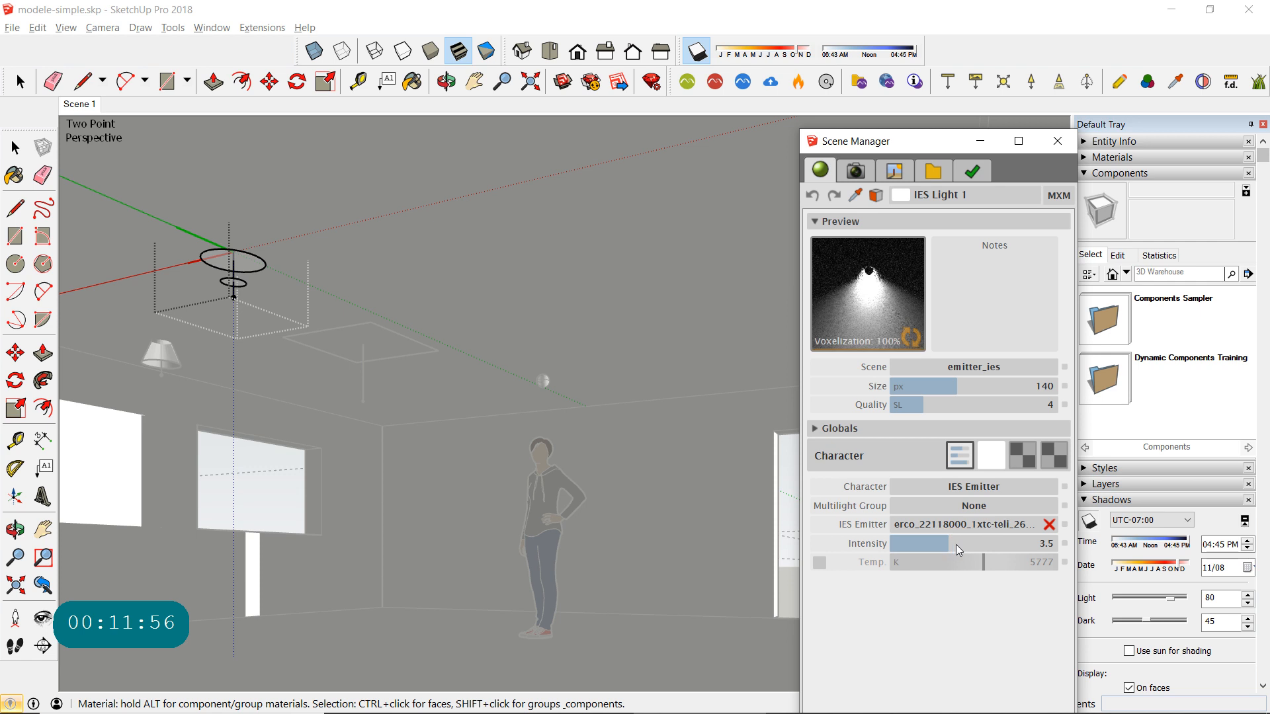
{"action": "left_click", "coordinate": [971, 546]}
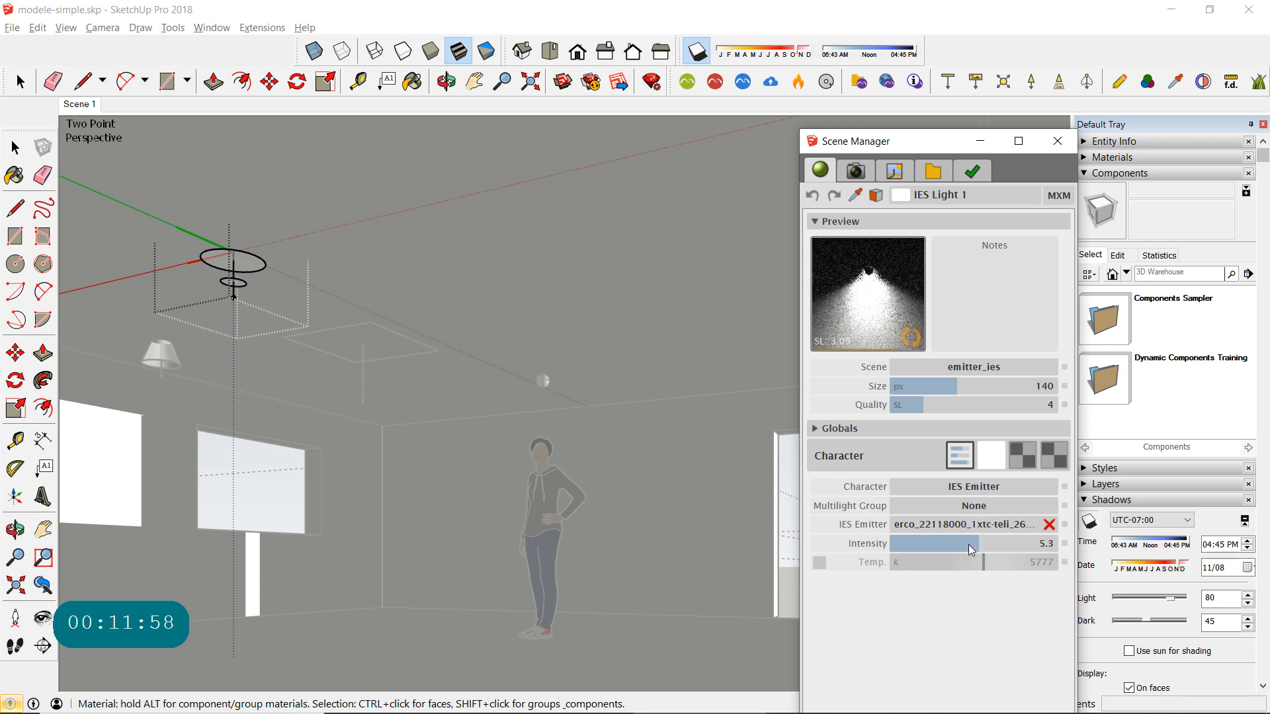
{"action": "left_click", "coordinate": [966, 547]}
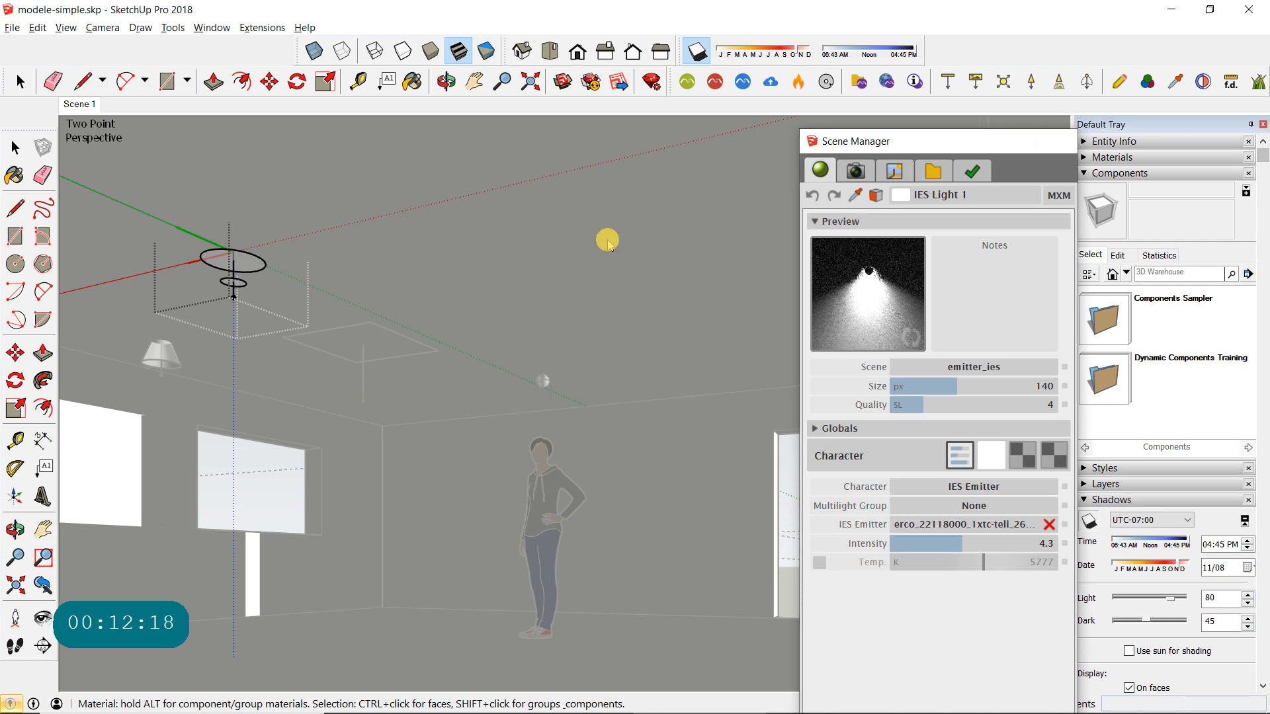
{"action": "left_click", "coordinate": [1064, 143]}
{"action": "left_click", "coordinate": [16, 148]}
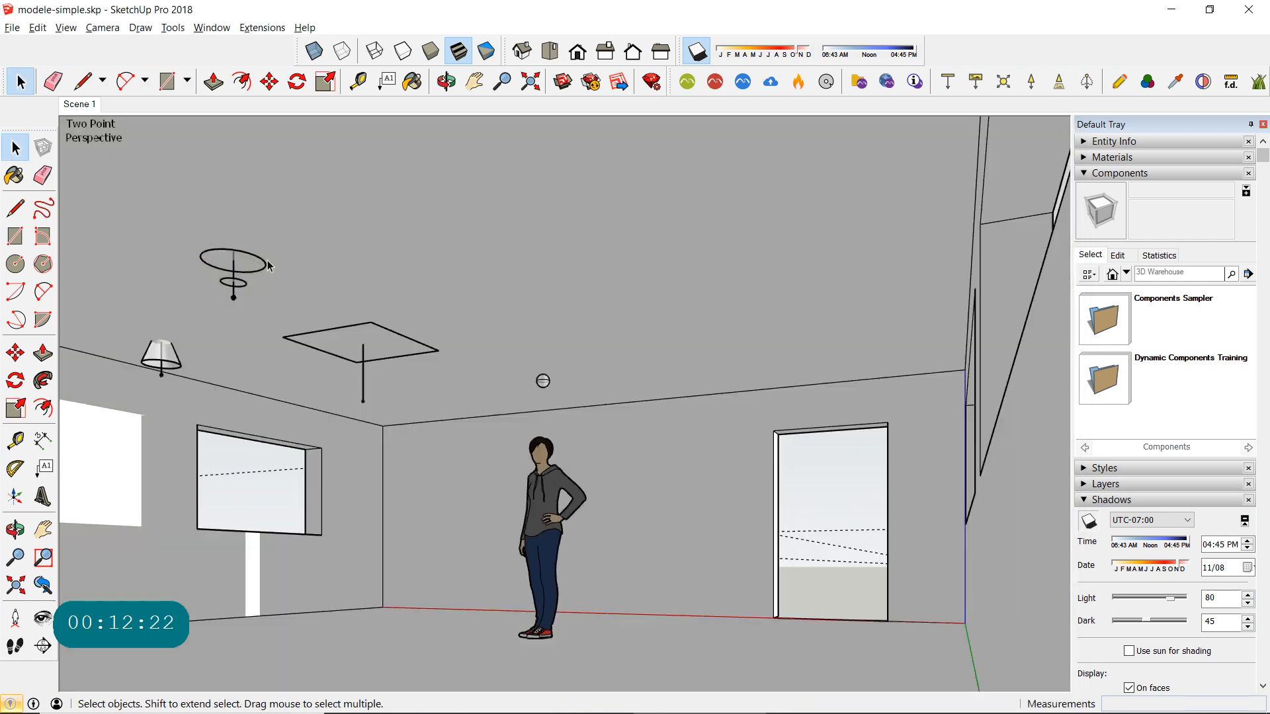
- Copy the IES light from its original position to the ceiling beside the back wall, about 14' 9 9/16" away
{"action": "left_click", "coordinate": [261, 262]}
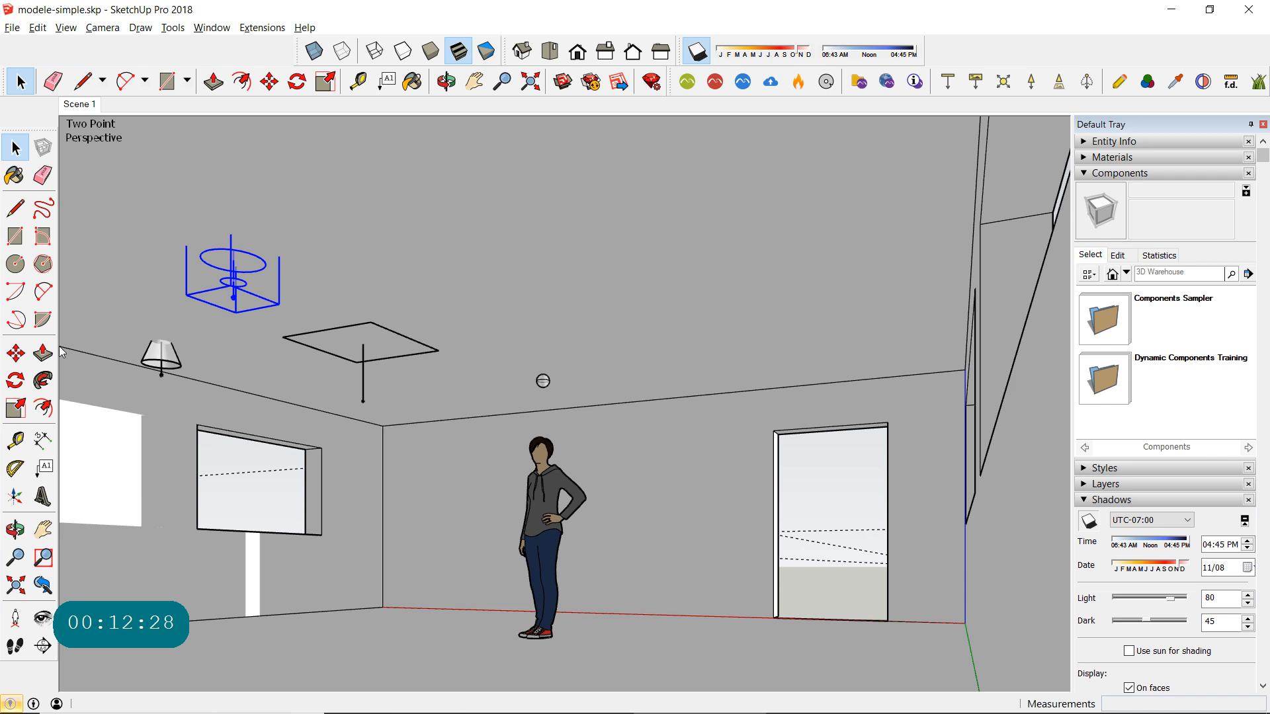
{"action": "left_click", "coordinate": [15, 353]}
{"action": "left_click", "coordinate": [277, 256], "text": "ctrl"}
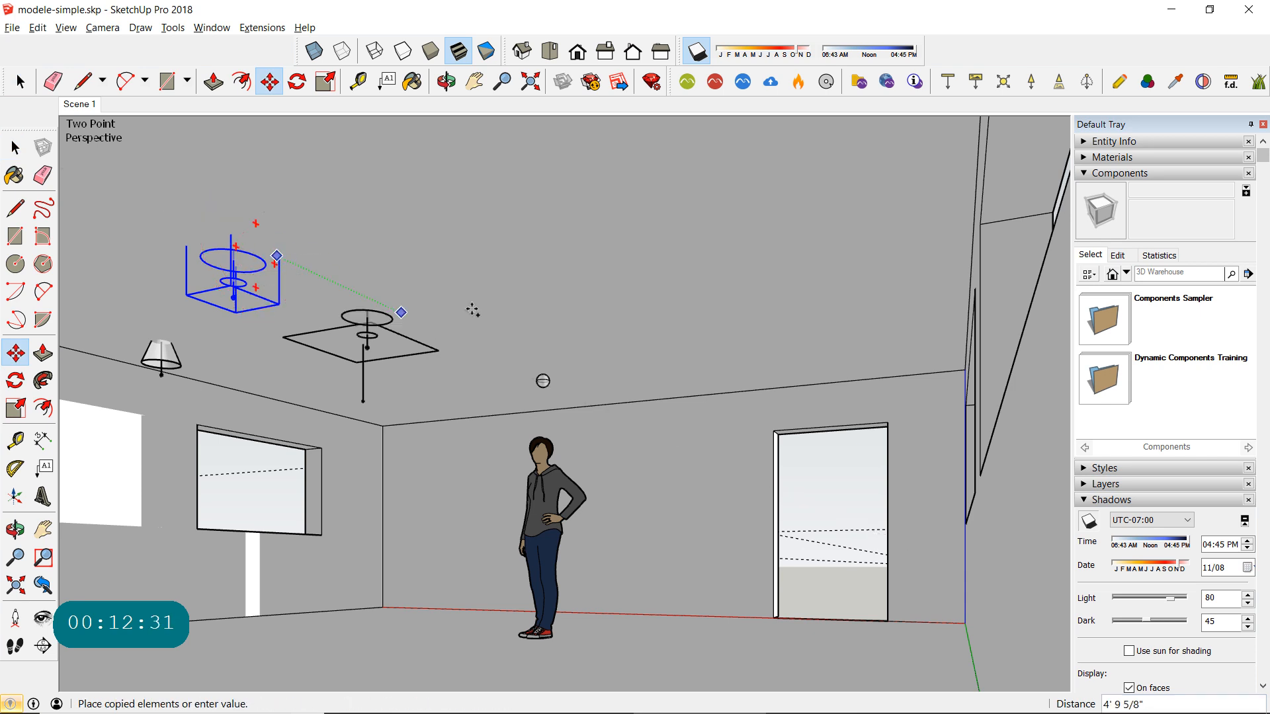
{"action": "left_click", "coordinate": [603, 386]}
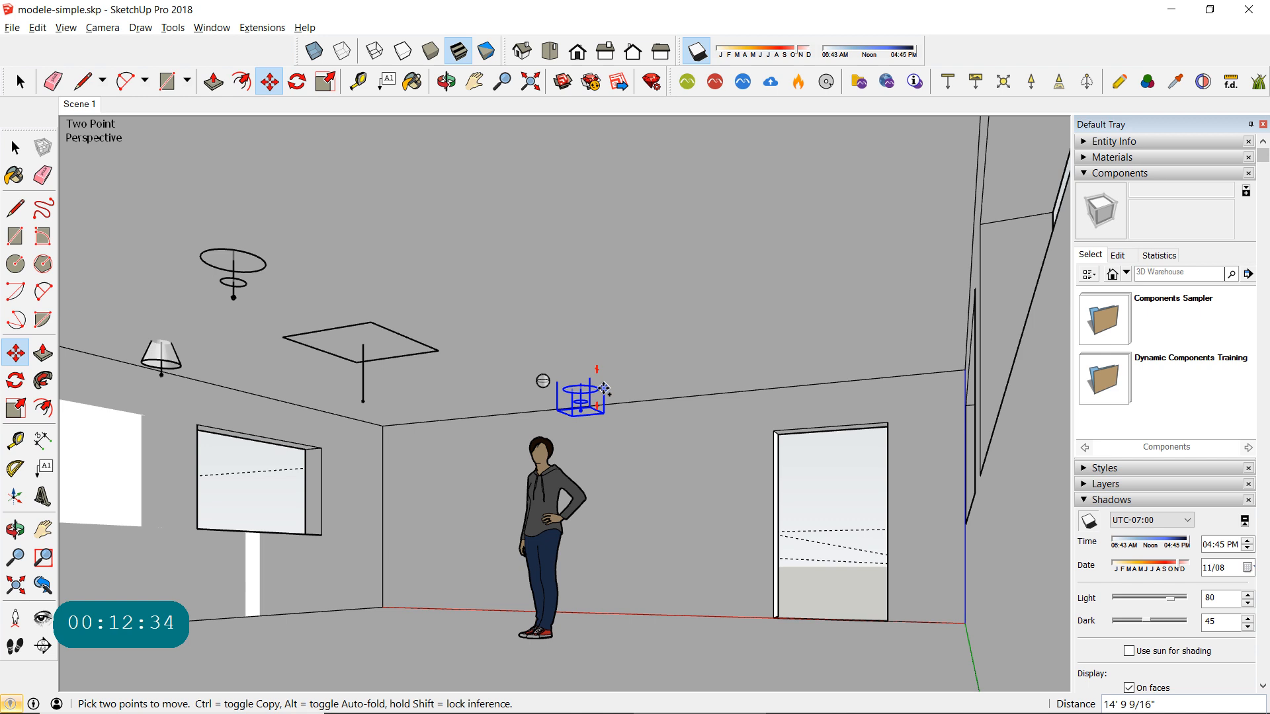
- Copy the IES light about 8' 5 1/2" along the back wall and divide the spacing by 3 to form an evenly spaced row
{"action": "left_click", "coordinate": [547, 400]}
{"action": "left_click", "coordinate": [419, 408]}
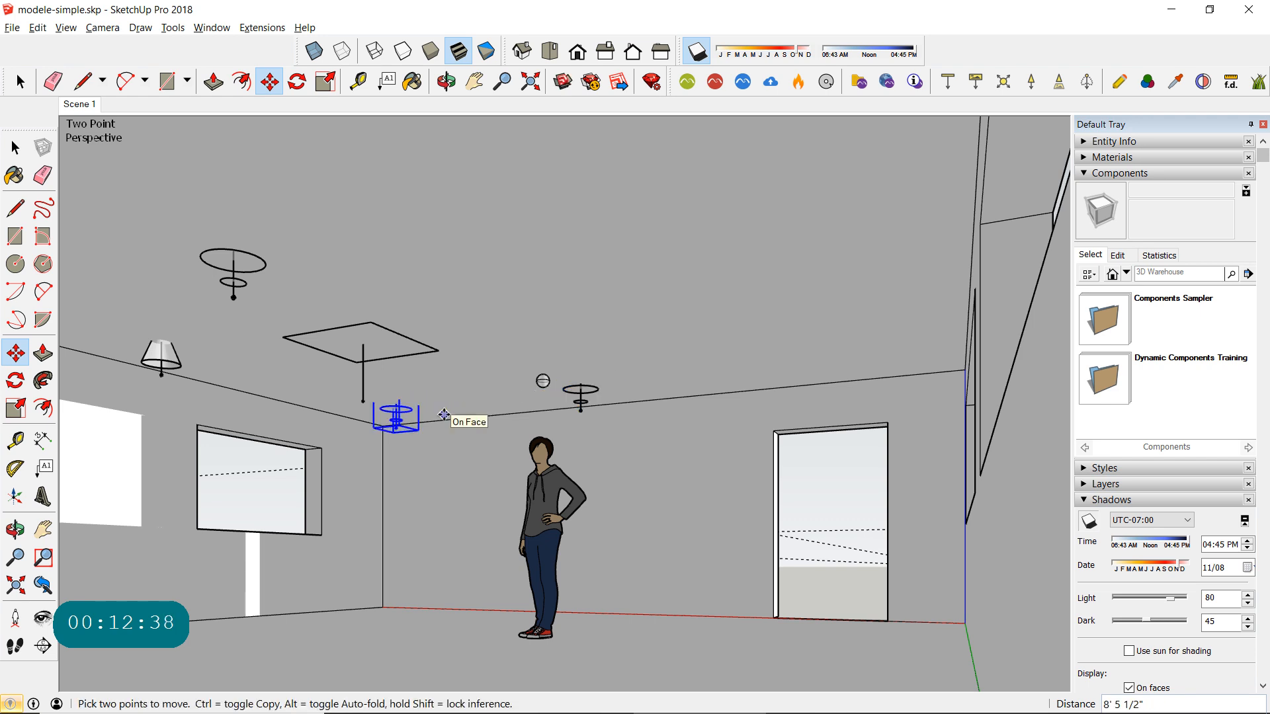
{"action": "key", "text": "ctrl"}
{"action": "key", "text": "ctrl"}
{"action": "key", "text": "ctrl"}
{"action": "type", "text": "/"}
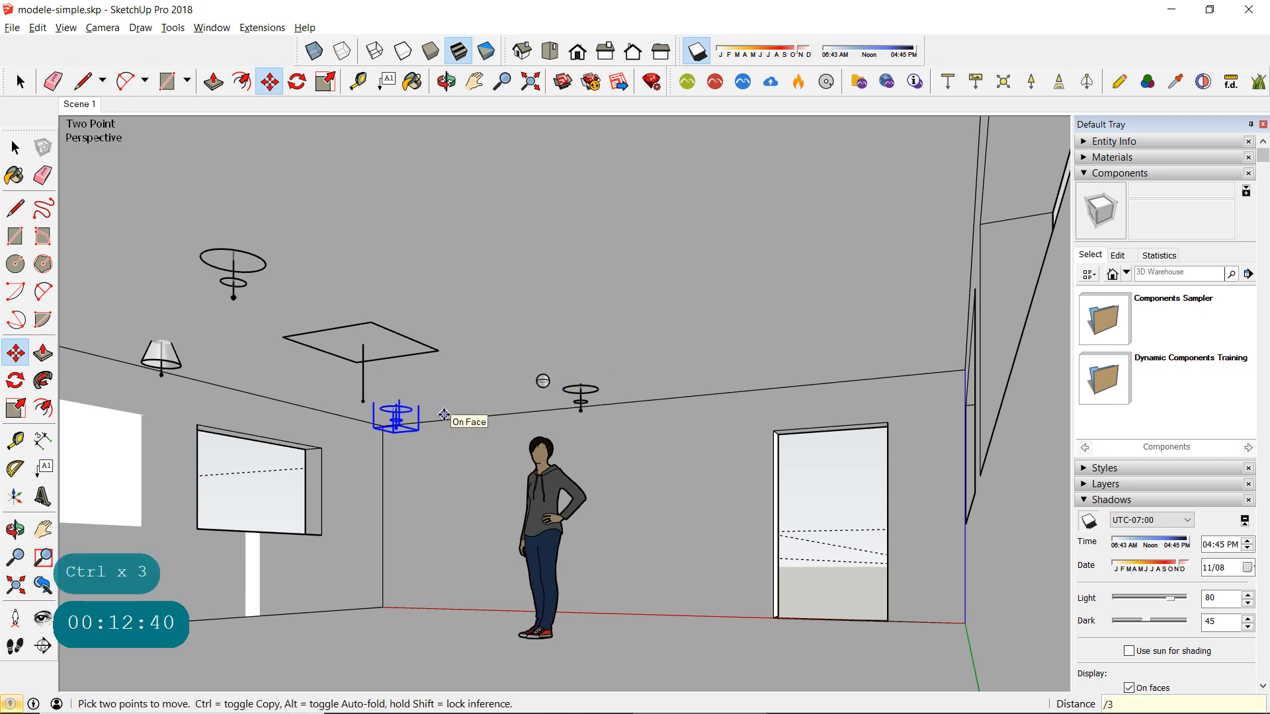
{"action": "type", "text": "3"}
{"action": "key", "text": "Return"}
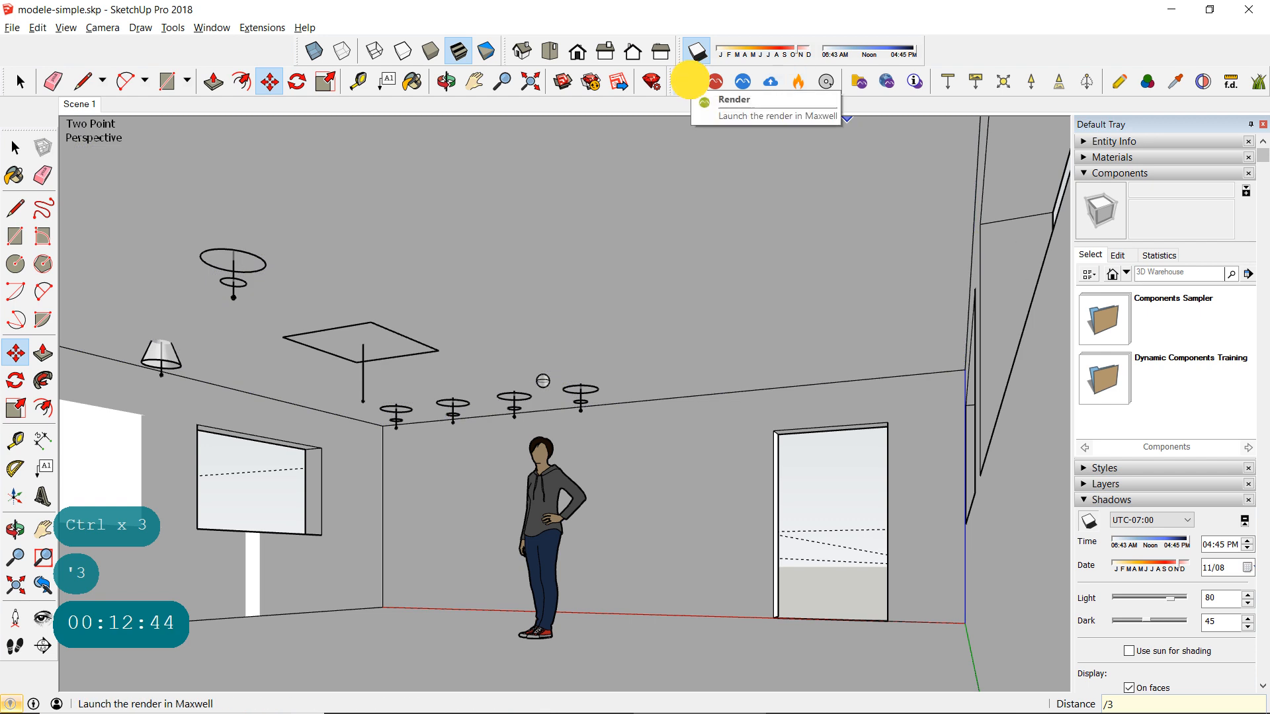
- Launch the Maxwell render, overwriting modele-simple.mxs, and dismiss the first-time rendering notice
{"action": "left_click", "coordinate": [691, 80]}
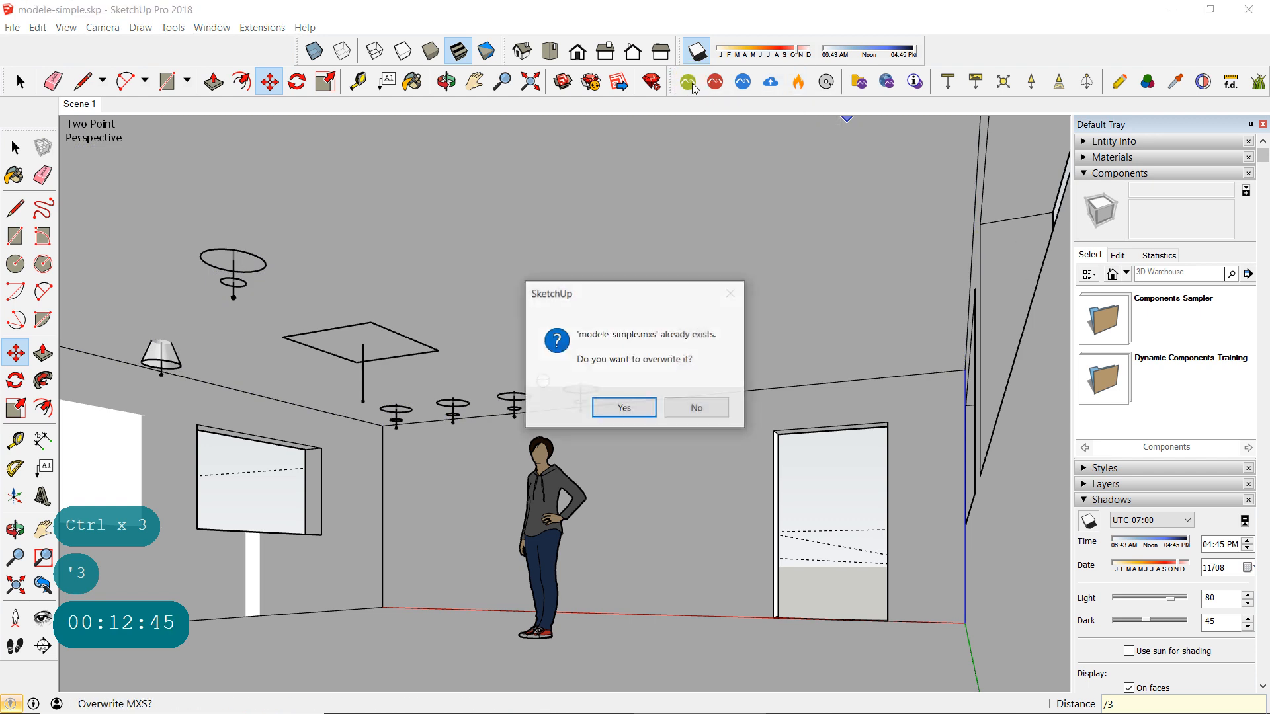
{"action": "left_click", "coordinate": [652, 408]}
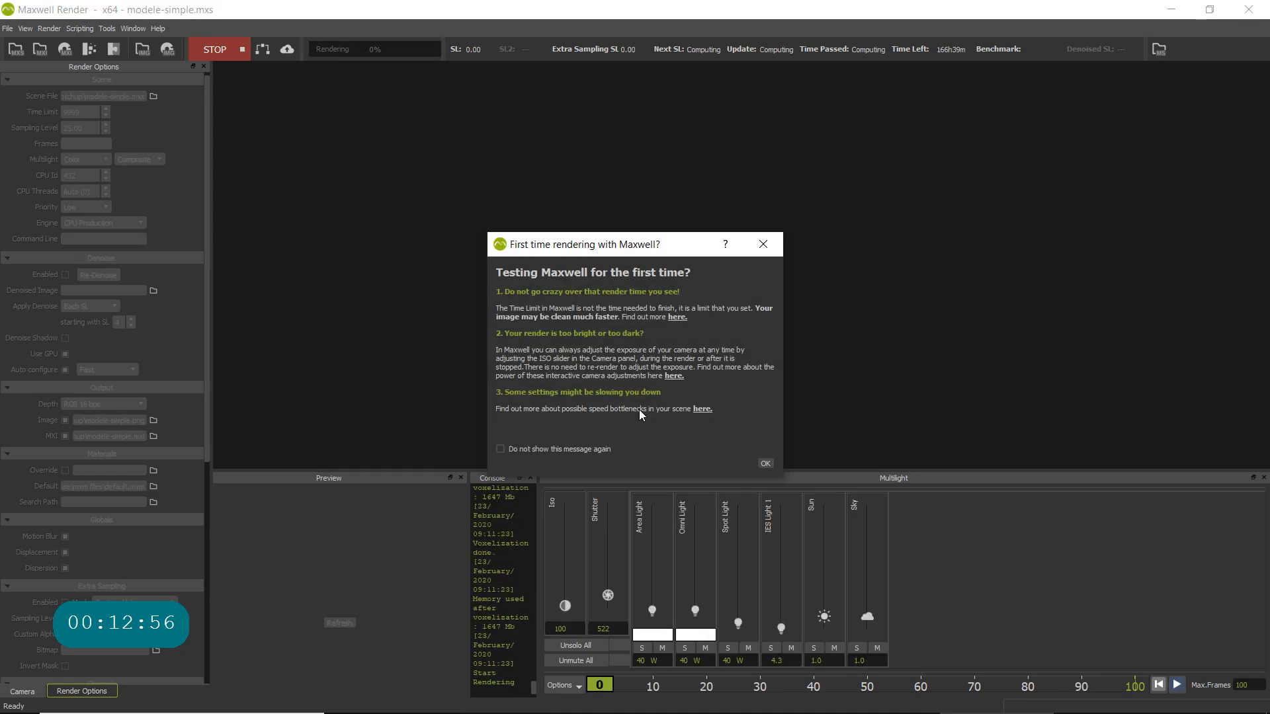
{"action": "left_click", "coordinate": [764, 466]}
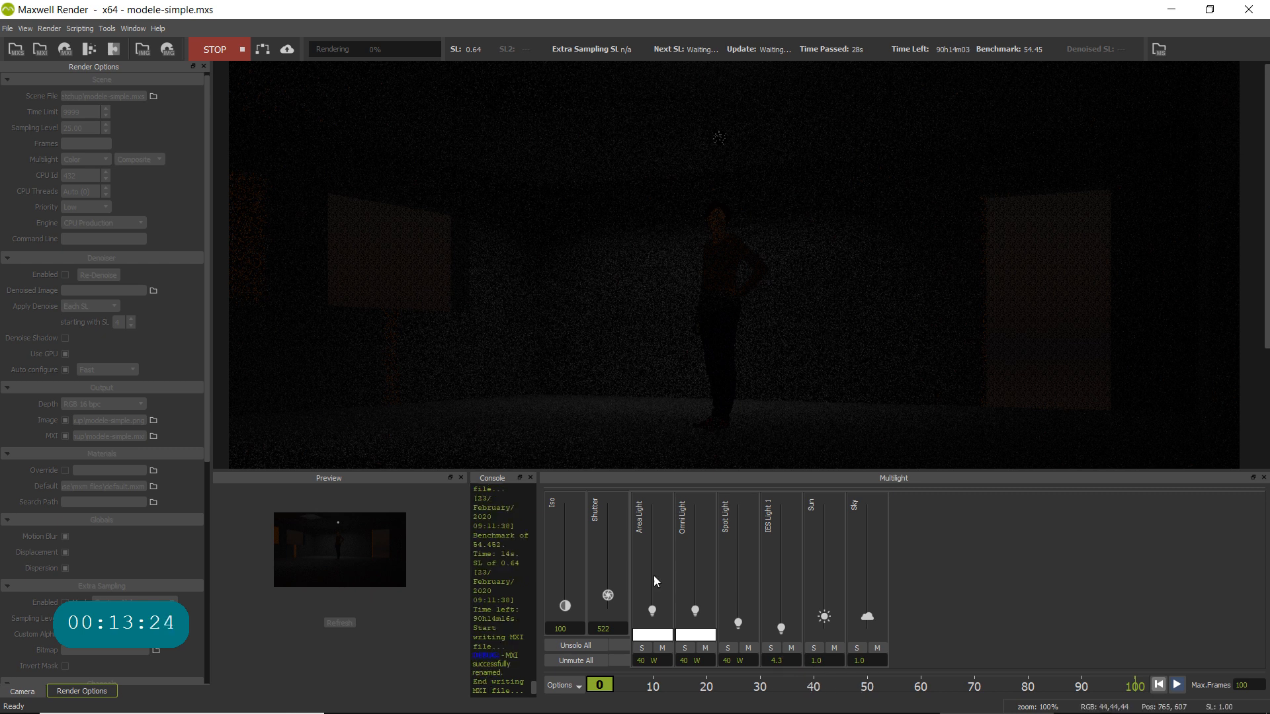
- Set the render's shutter to 30 and its ISO to 400
{"action": "left_click", "coordinate": [605, 629]}
{"action": "left_click_drag", "start_coordinate": [609, 628], "coordinate": [578, 627]}
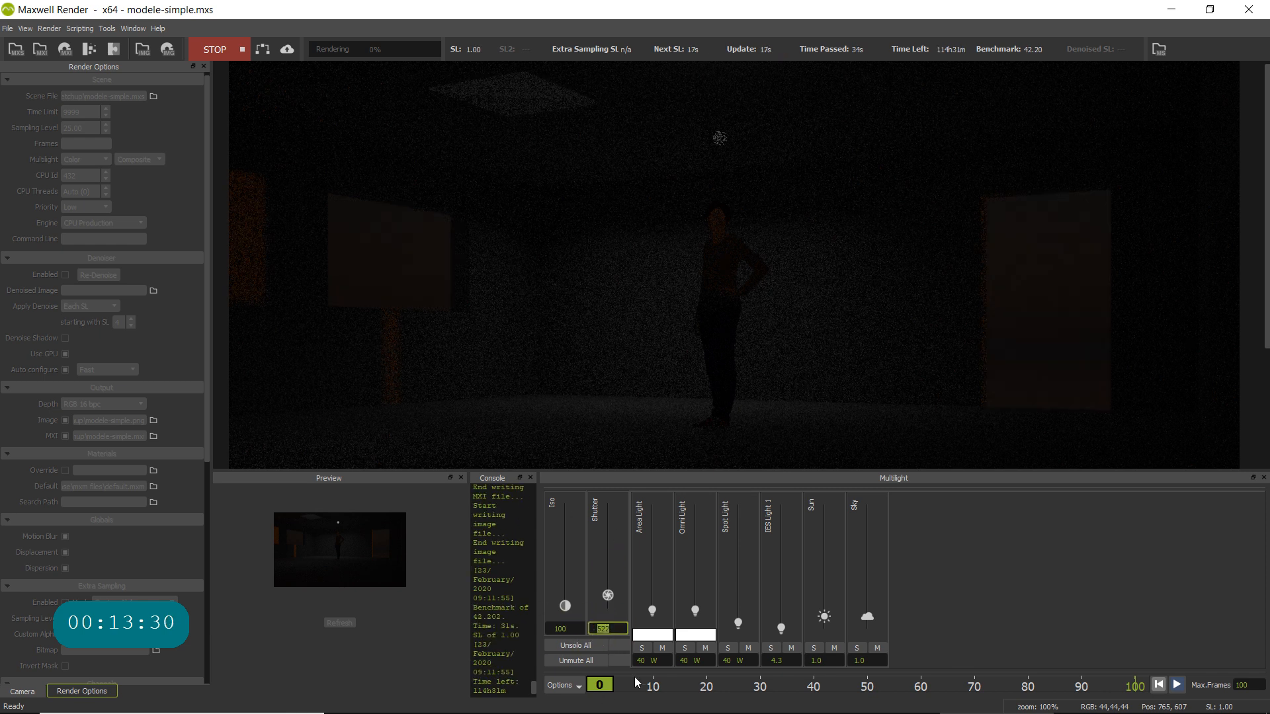
{"action": "mouse_move", "coordinate": [658, 552]}
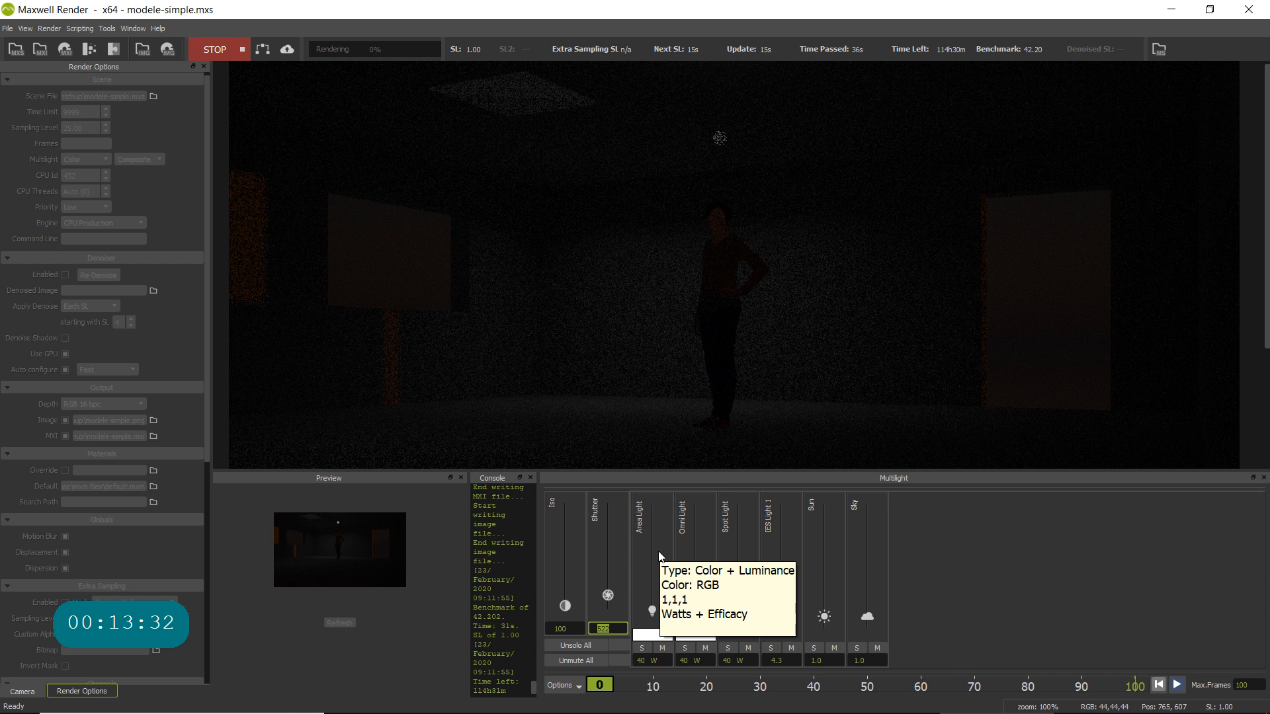
{"action": "type", "text": "30"}
{"action": "left_click", "coordinate": [567, 626]}
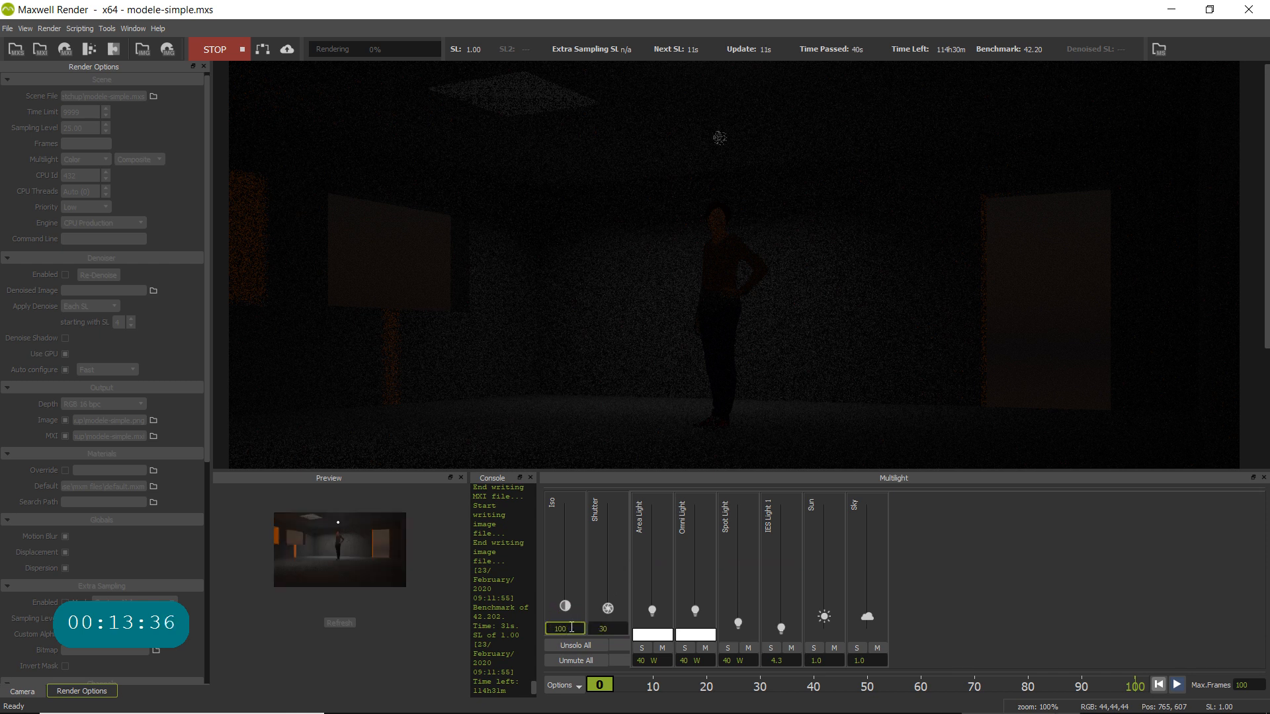
{"action": "double_click", "coordinate": [571, 627]}
{"action": "type", "text": "4"}
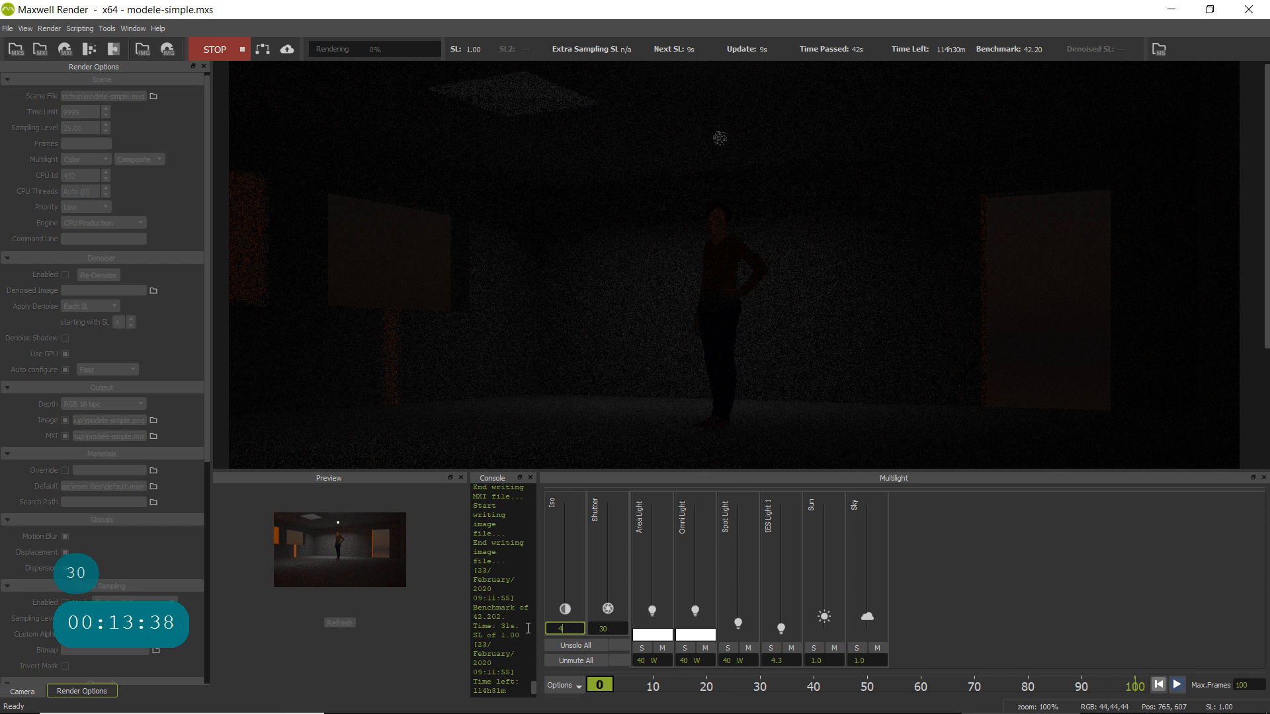
{"action": "type", "text": "00"}
{"action": "left_click", "coordinate": [615, 626]}
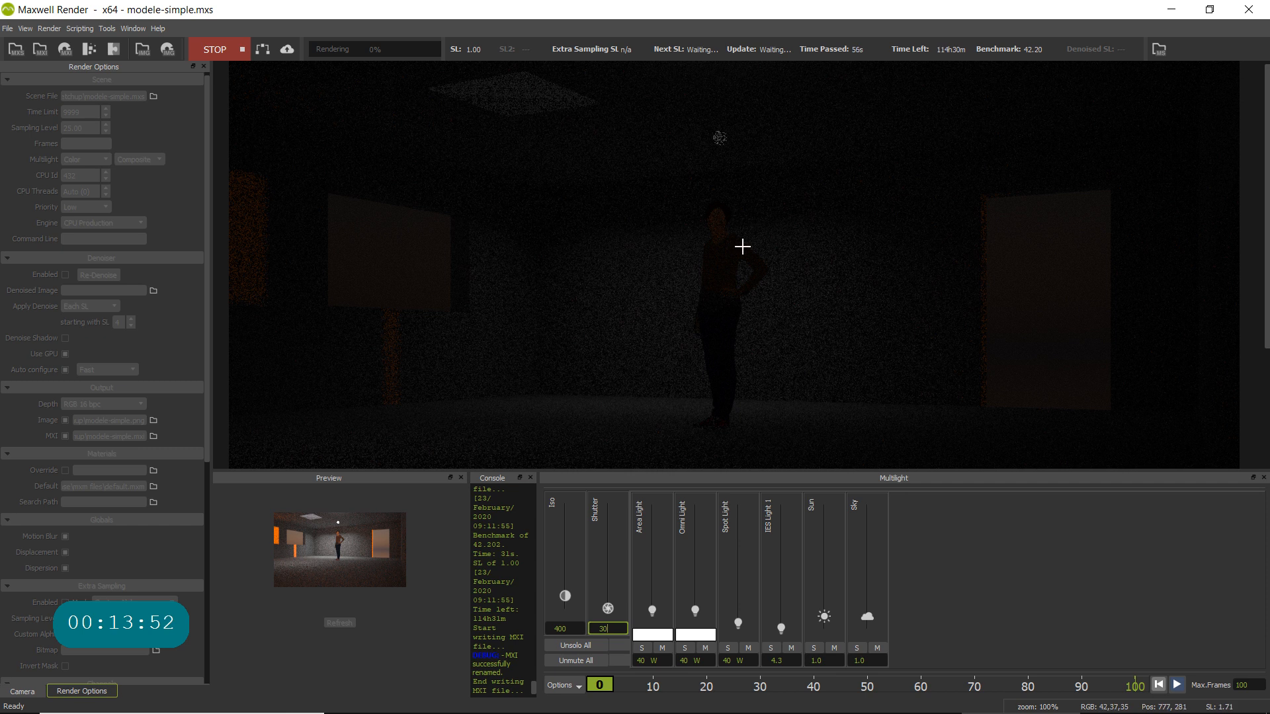
- Examine the light distribution on the walls, floor and ceiling of the rendered room, both close up and as a whole
{"action": "scroll", "coordinate": [721, 252], "scroll_direction": "down", "scroll_amount": 1}
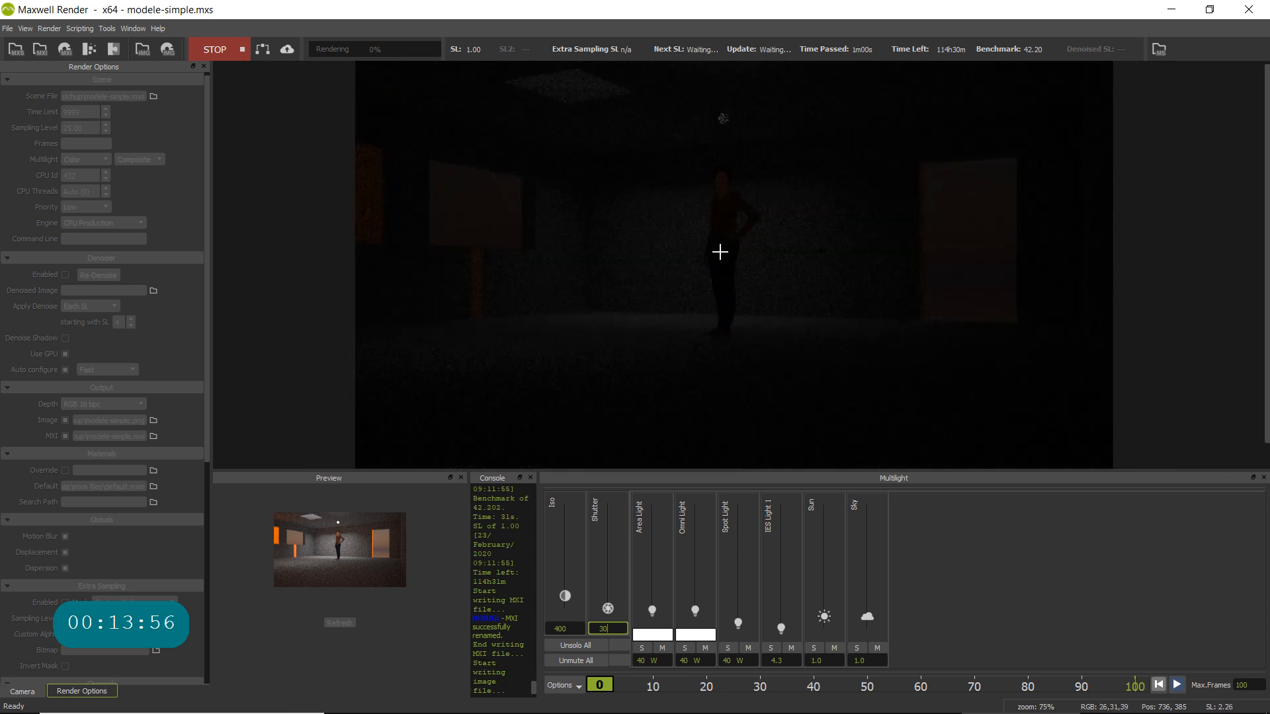
{"action": "scroll", "coordinate": [768, 264], "scroll_direction": "up", "scroll_amount": 1}
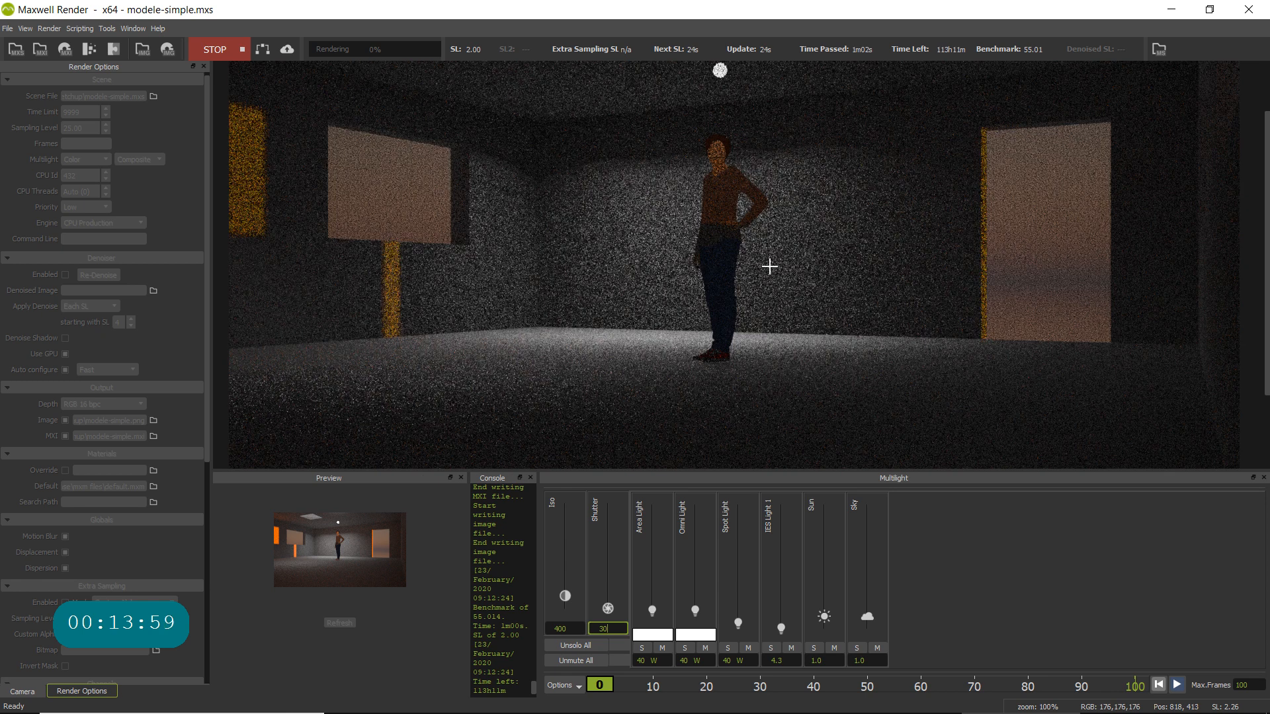
{"action": "left_click", "coordinate": [788, 297]}
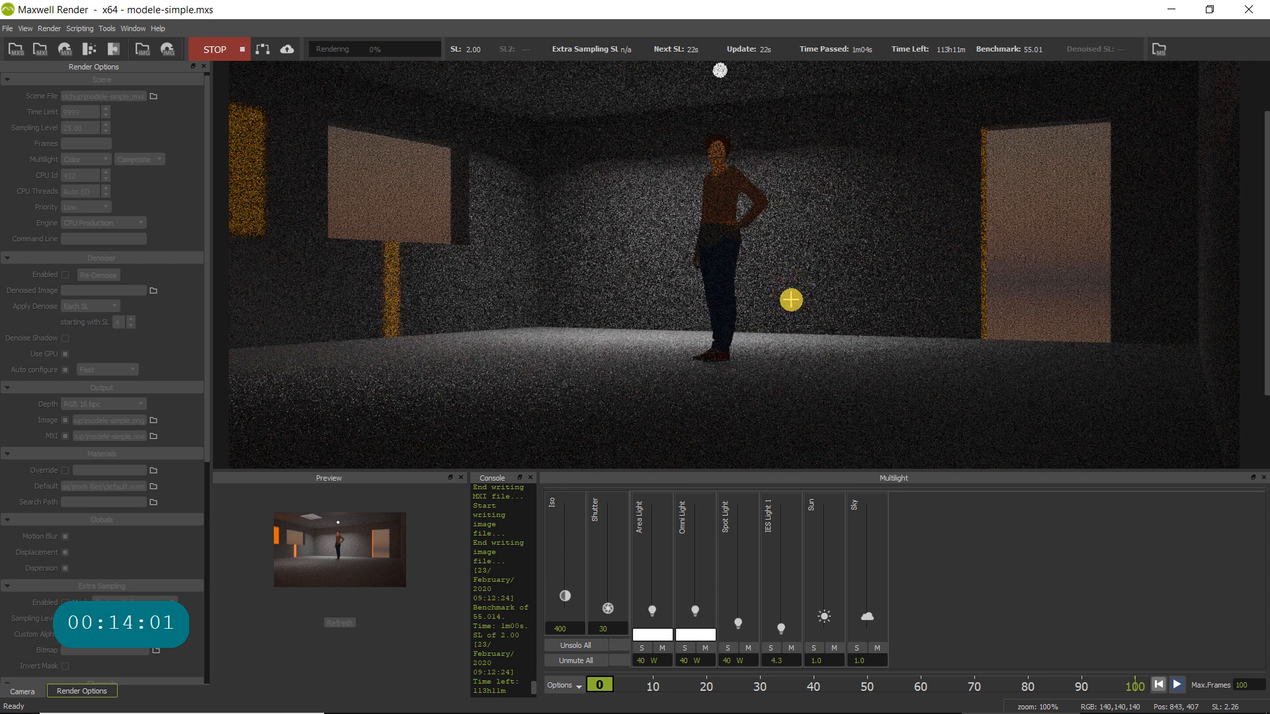
{"action": "middle_click_drag", "start_coordinate": [791, 299], "coordinate": [812, 343]}
{"action": "scroll", "coordinate": [812, 343], "scroll_direction": "down", "scroll_amount": 1}
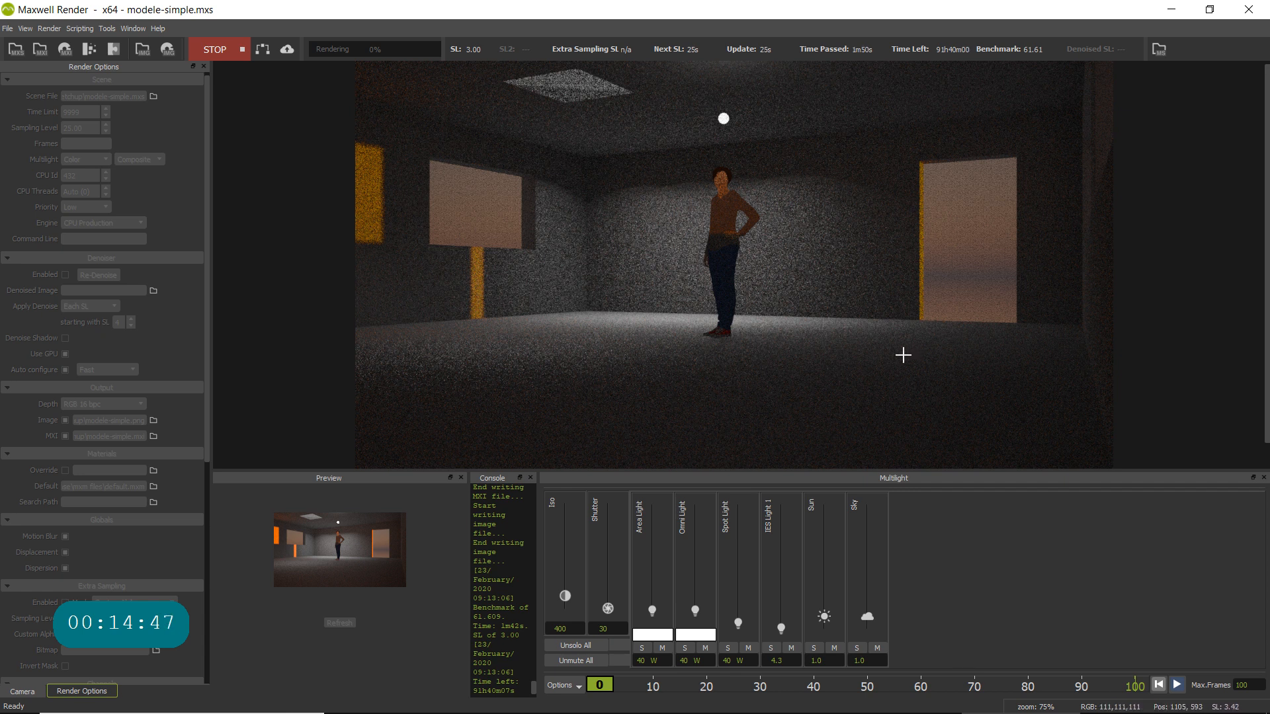
{"action": "scroll", "coordinate": [870, 324], "scroll_direction": "down", "scroll_amount": 1}
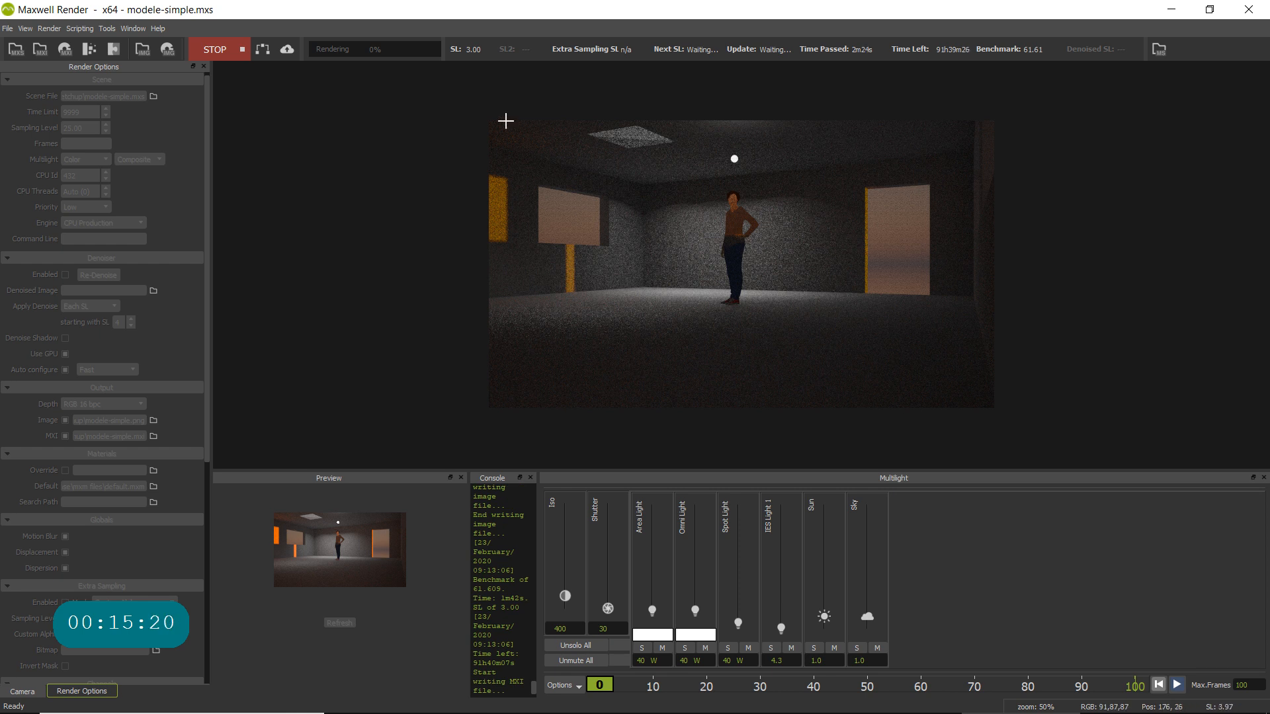
- Stop the render and close Maxwell Render to return to SketchUp
{"action": "left_click", "coordinate": [221, 51]}
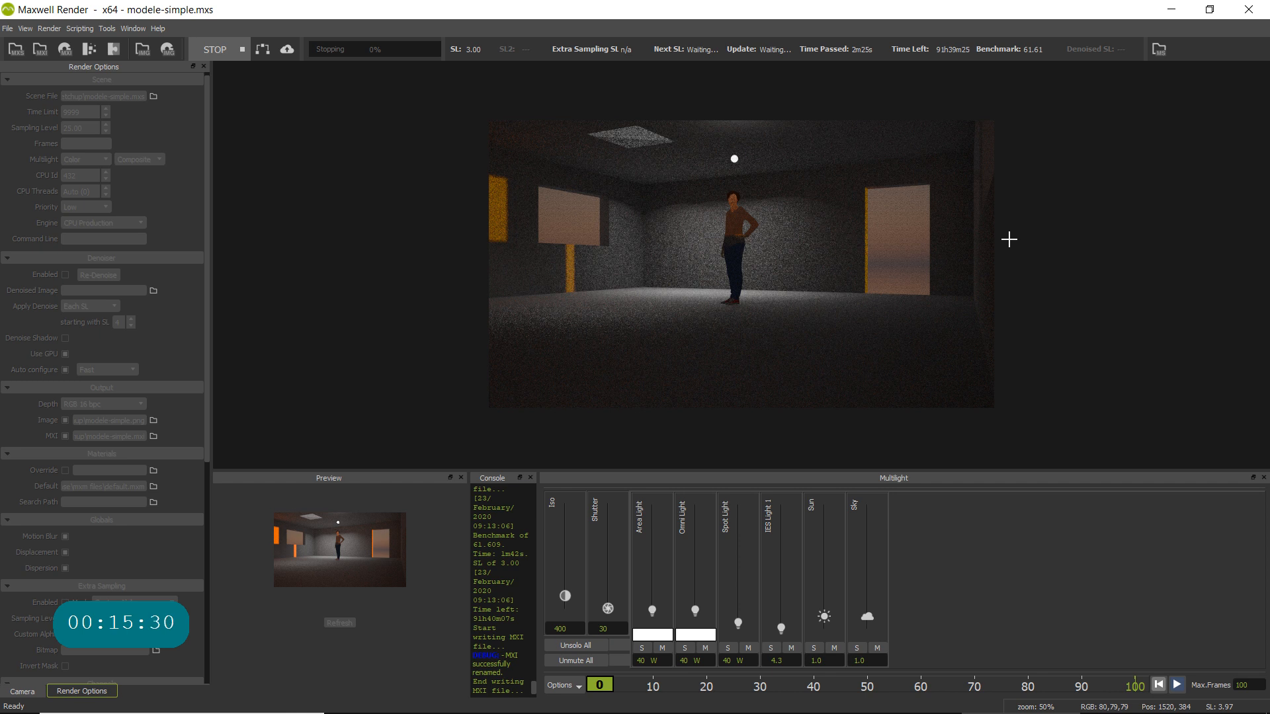
{"action": "left_click", "coordinate": [1246, 7]}
{"action": "left_click", "coordinate": [588, 376]}
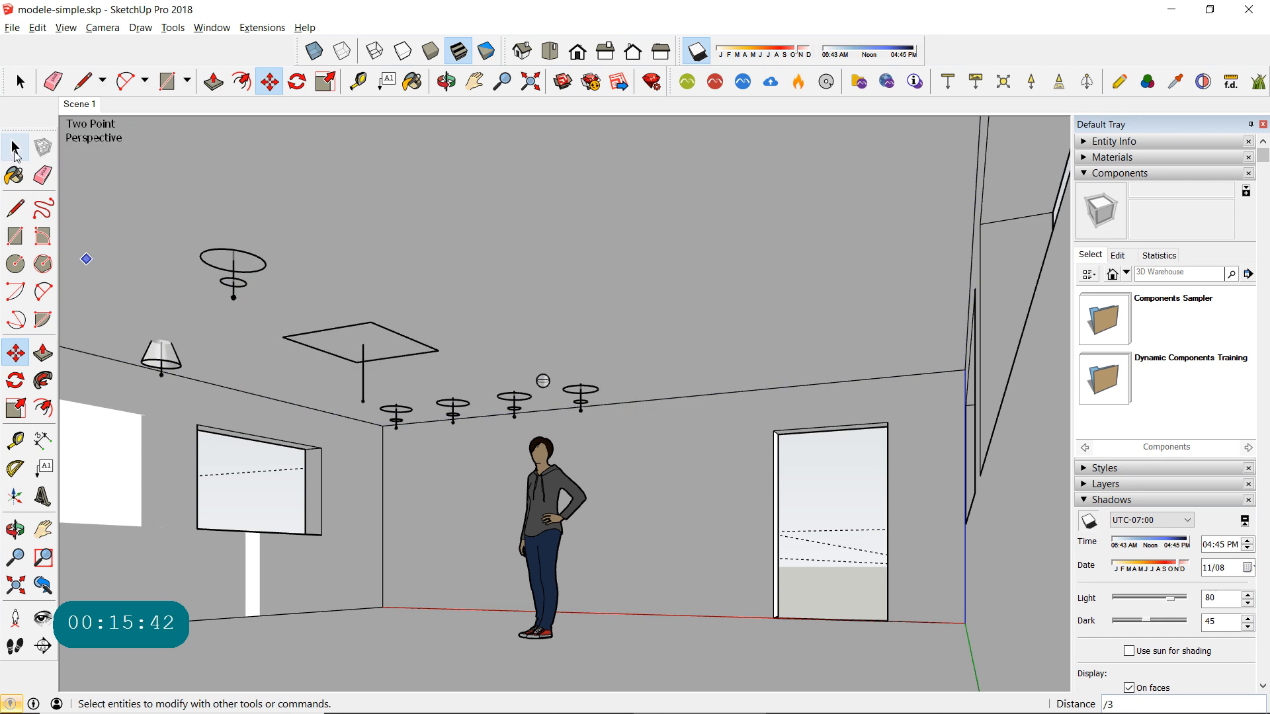
- Turn all the connected room geometry into a component named arch and deselect it
{"action": "left_click", "coordinate": [14, 150]}
{"action": "triple_click", "coordinate": [708, 280]}
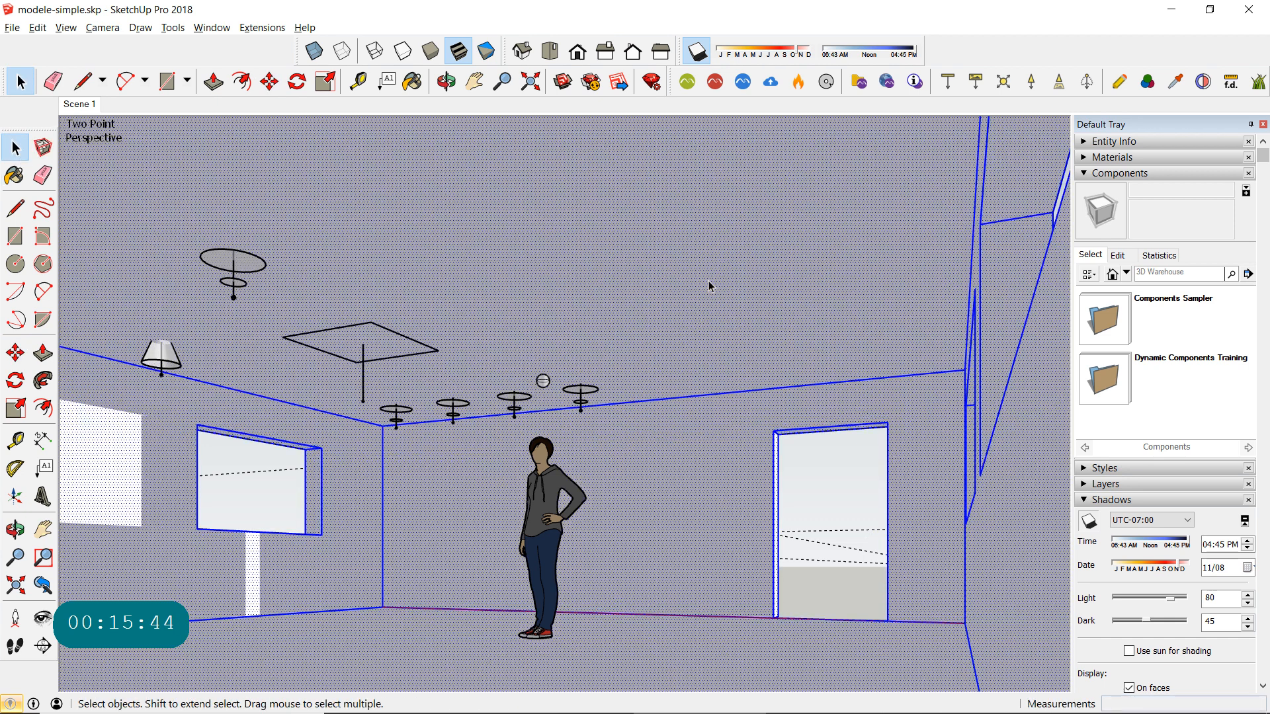
{"action": "left_click", "coordinate": [763, 262]}
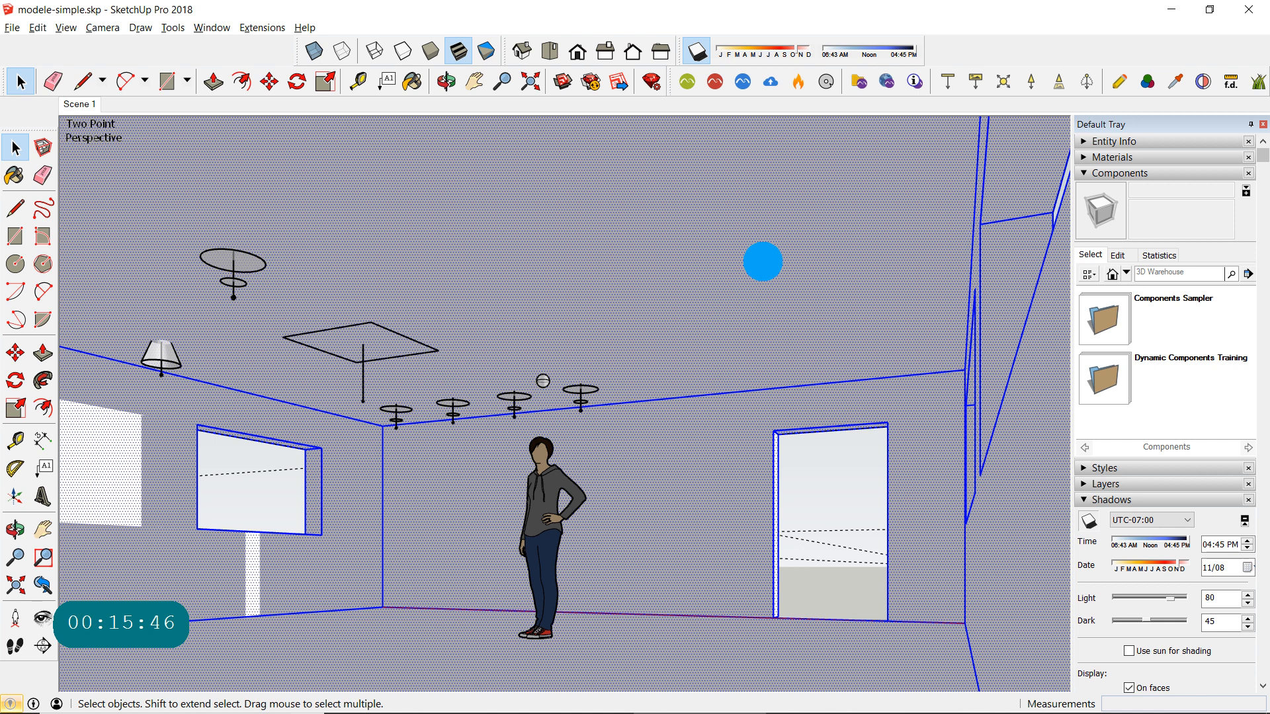
{"action": "right_click", "coordinate": [762, 261]}
{"action": "left_click", "coordinate": [827, 369]}
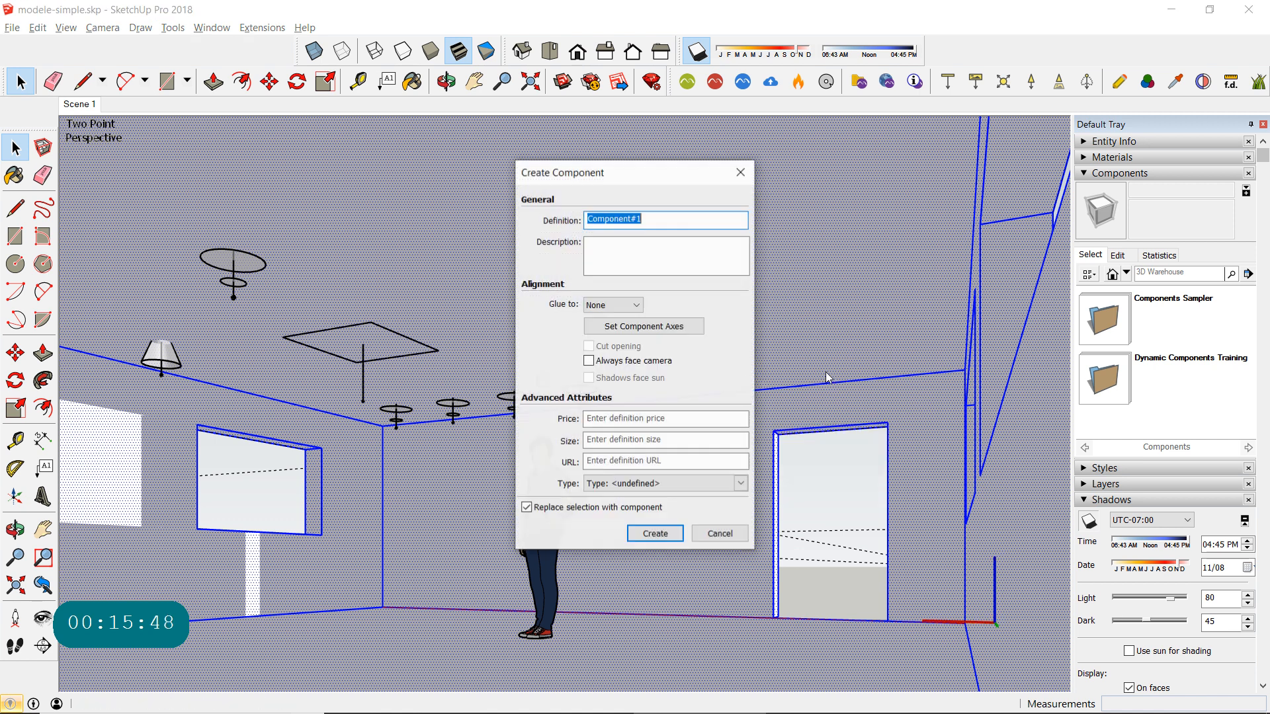
{"action": "type", "text": "a"}
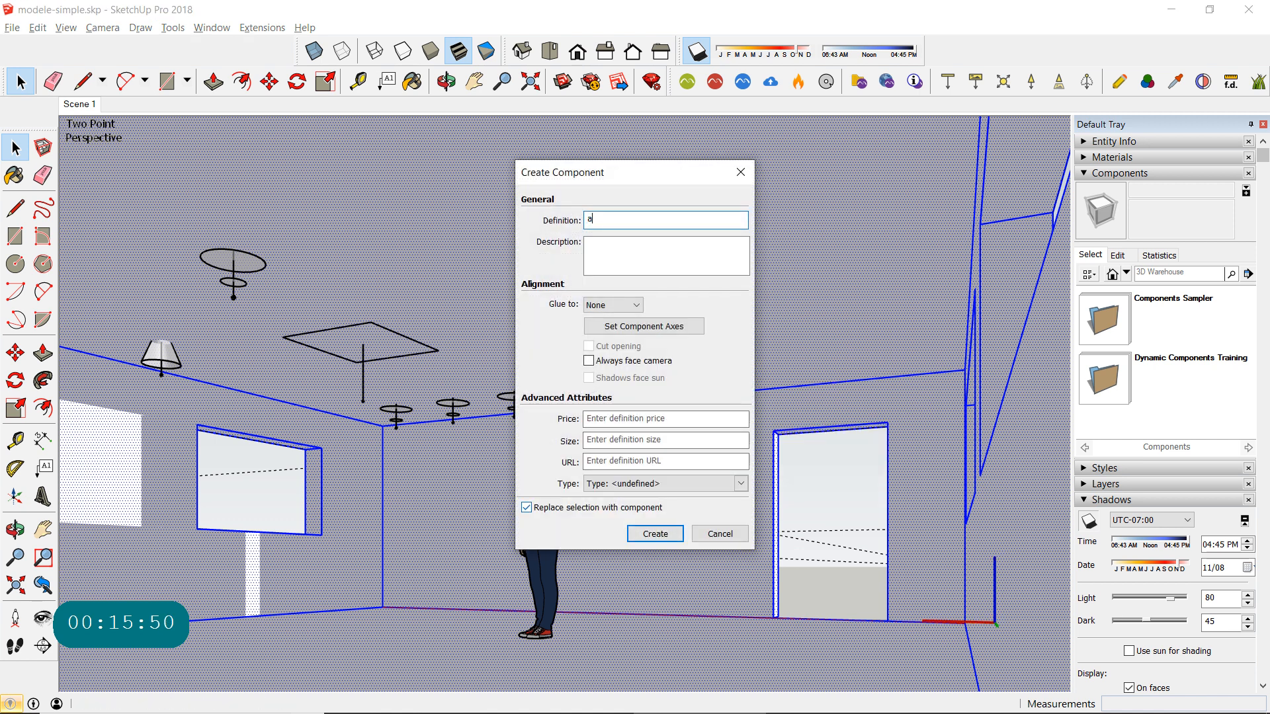
{"action": "type", "text": "rch"}
{"action": "key", "text": "Return"}
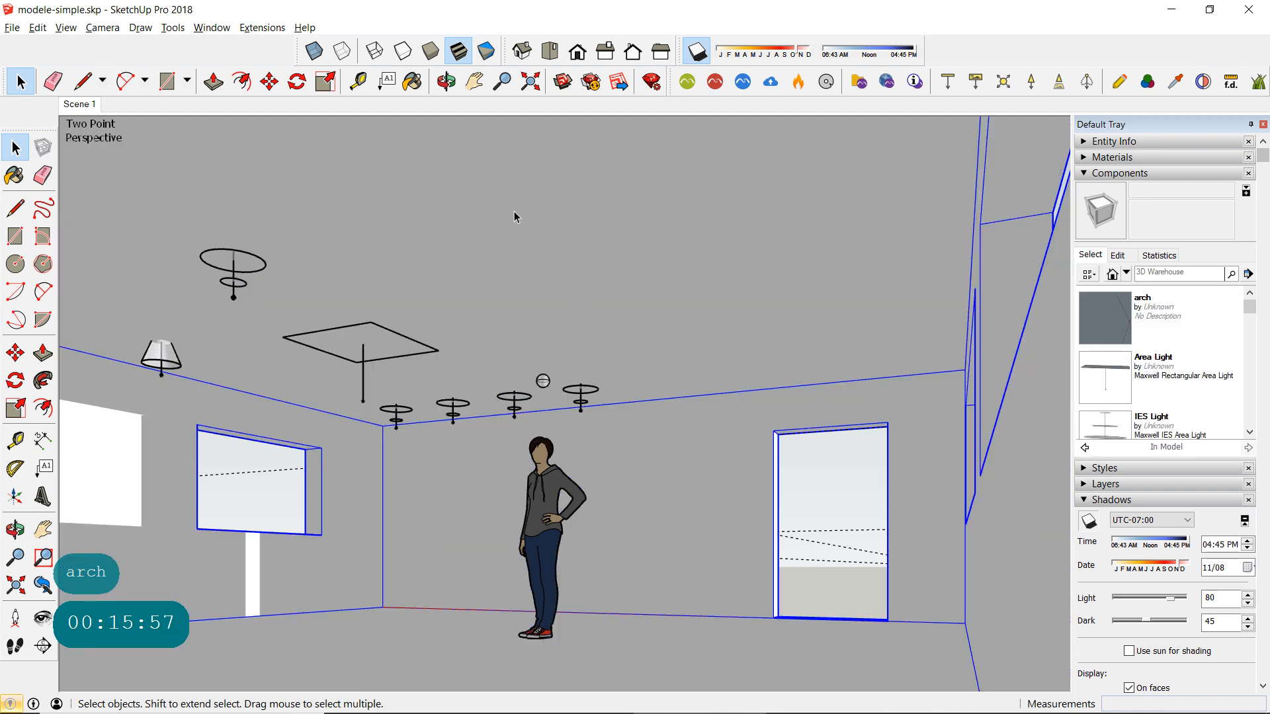
{"action": "left_click", "coordinate": [807, 483]}
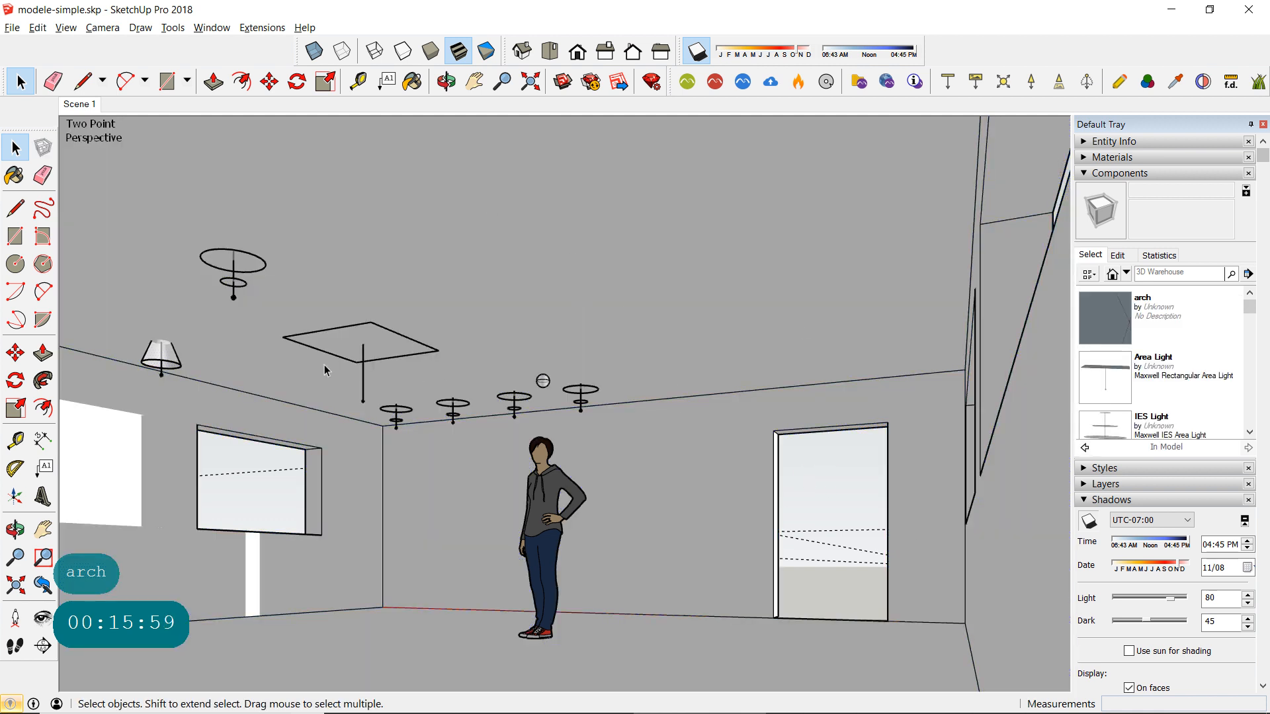
- Draw a rectangle about 1' 9 3/16" by 1' 4 15/16" on the ceiling and extrude it about 3 9/16" downward
{"action": "left_click", "coordinate": [15, 236]}
{"action": "left_click_drag", "start_coordinate": [524, 175], "coordinate": [636, 200]}
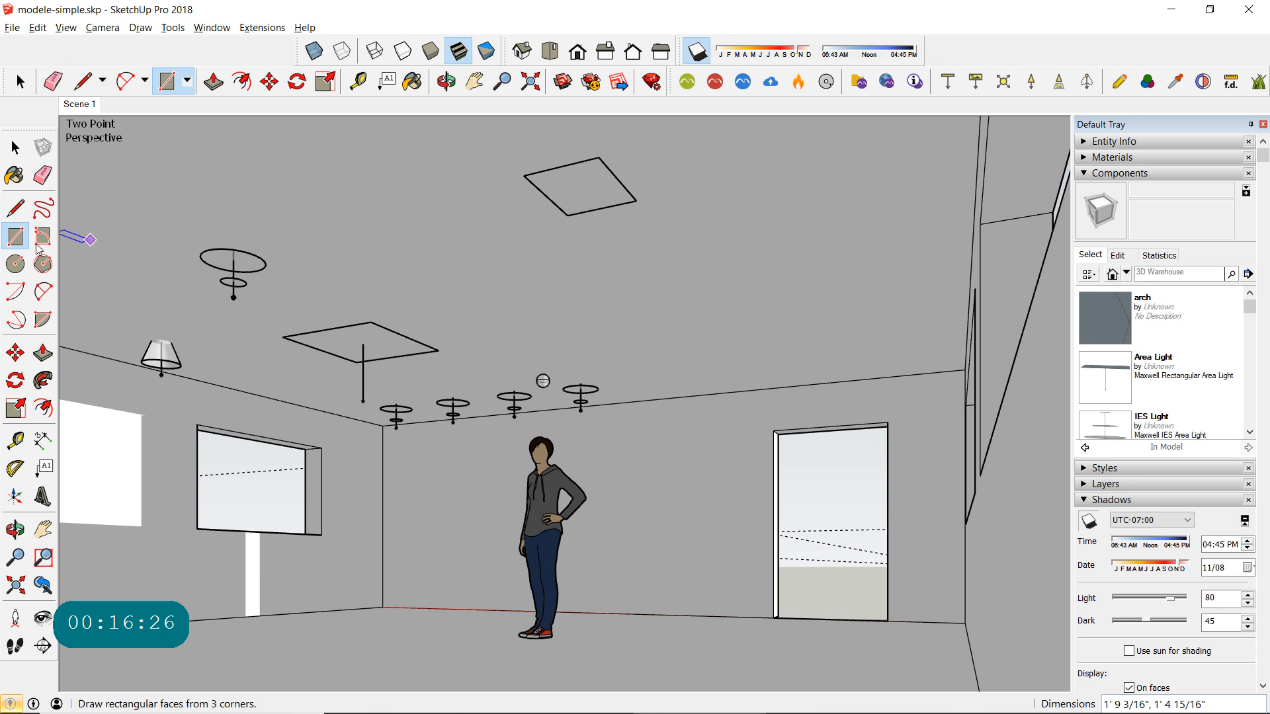
{"action": "left_click", "coordinate": [43, 353]}
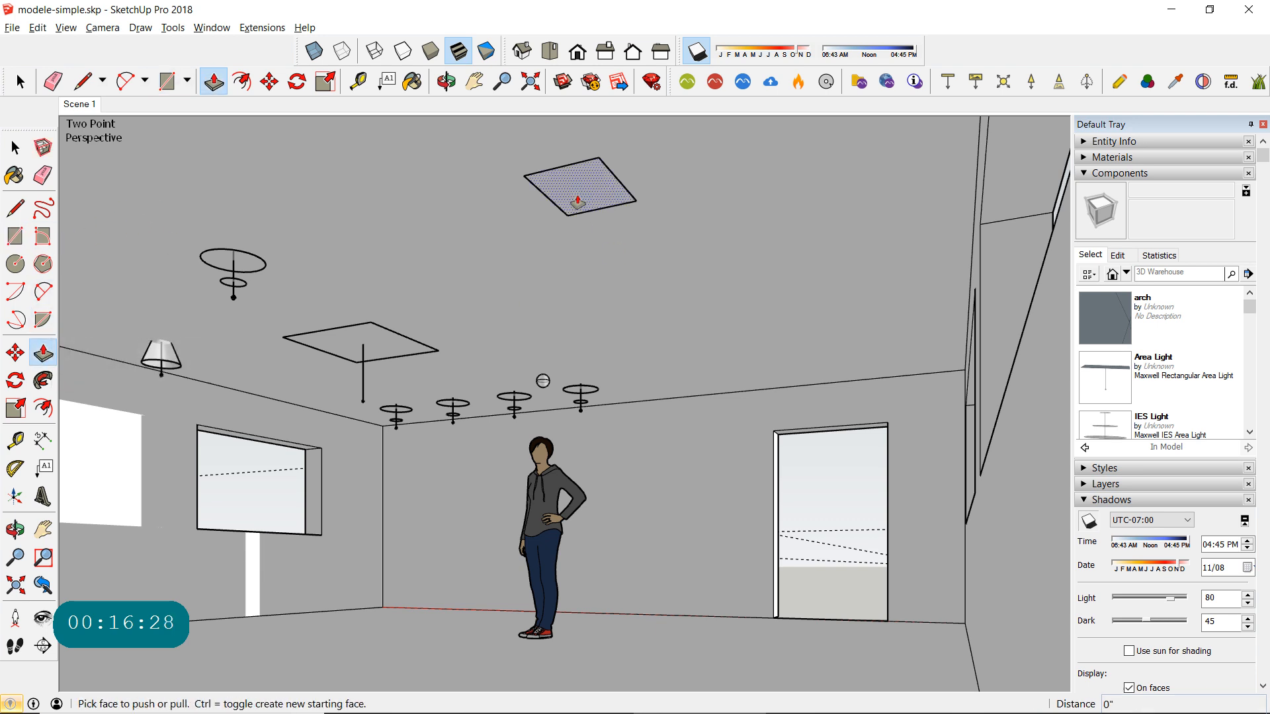
{"action": "left_click", "coordinate": [579, 189]}
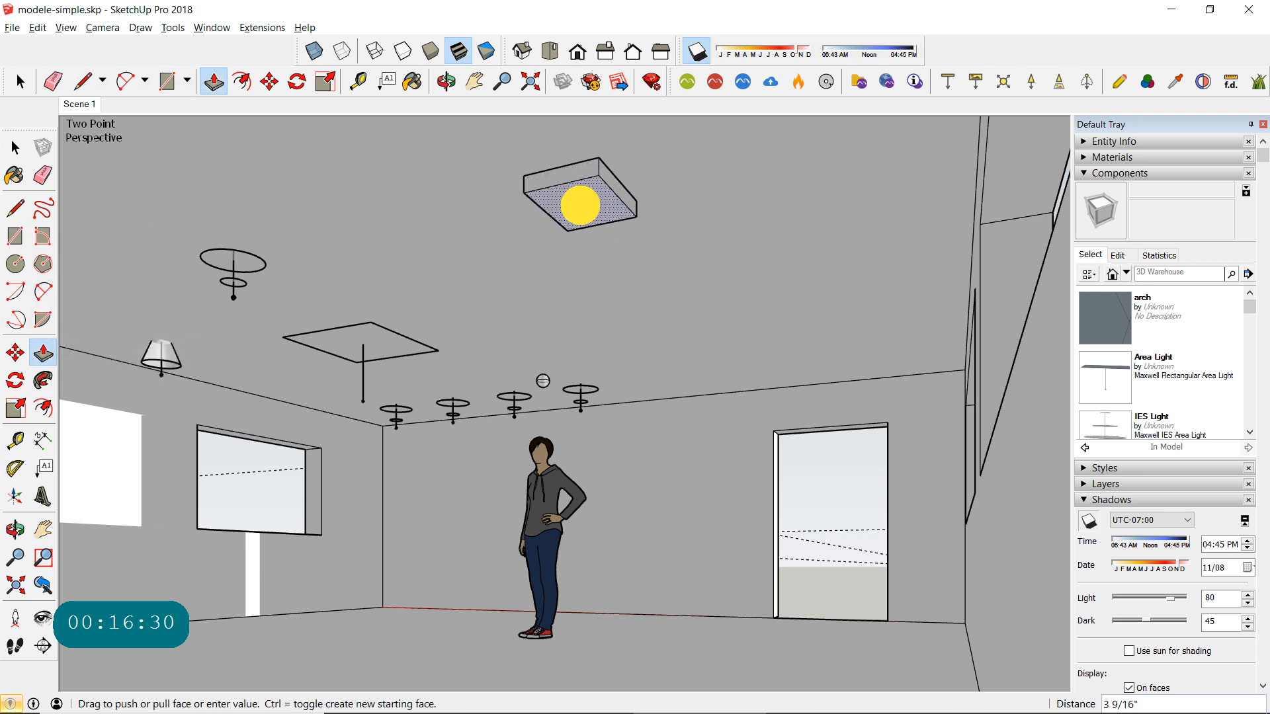
{"action": "left_click", "coordinate": [580, 205]}
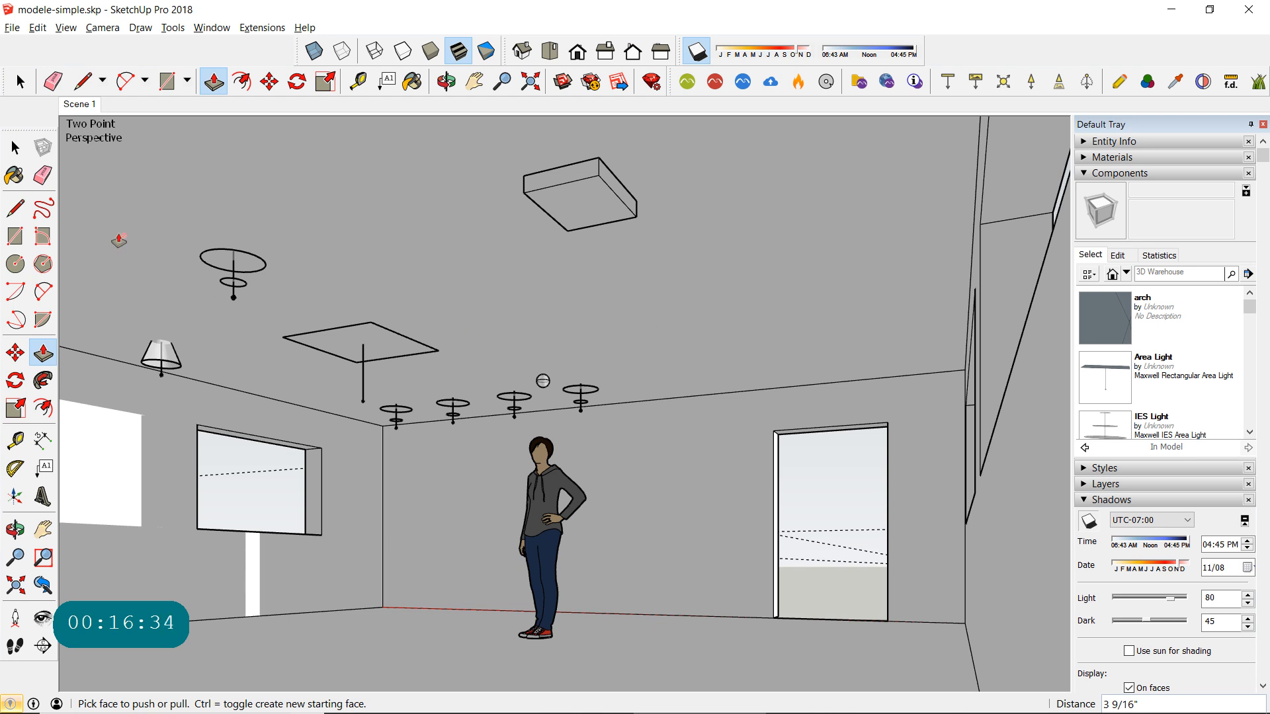
- Copy the bottom face of the ceiling box about 5 7/8" straight down
{"action": "left_click", "coordinate": [15, 147]}
{"action": "left_click", "coordinate": [579, 211]}
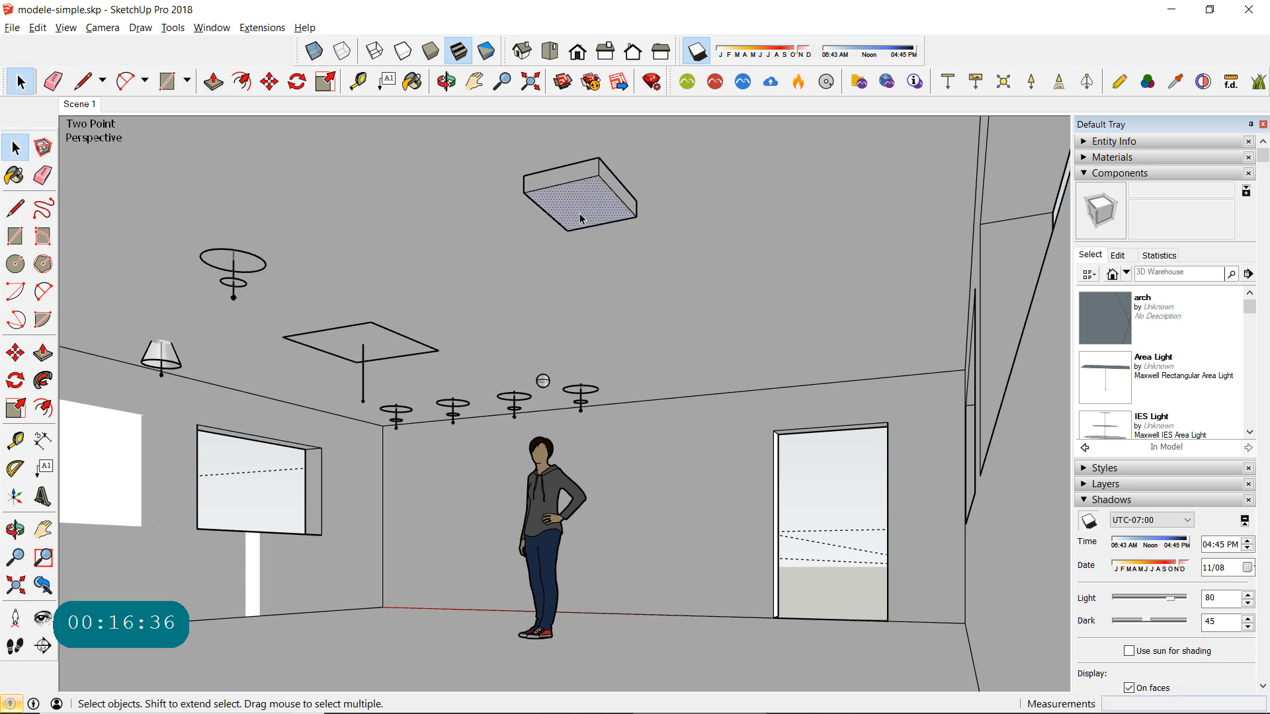
{"action": "left_click", "coordinate": [15, 353]}
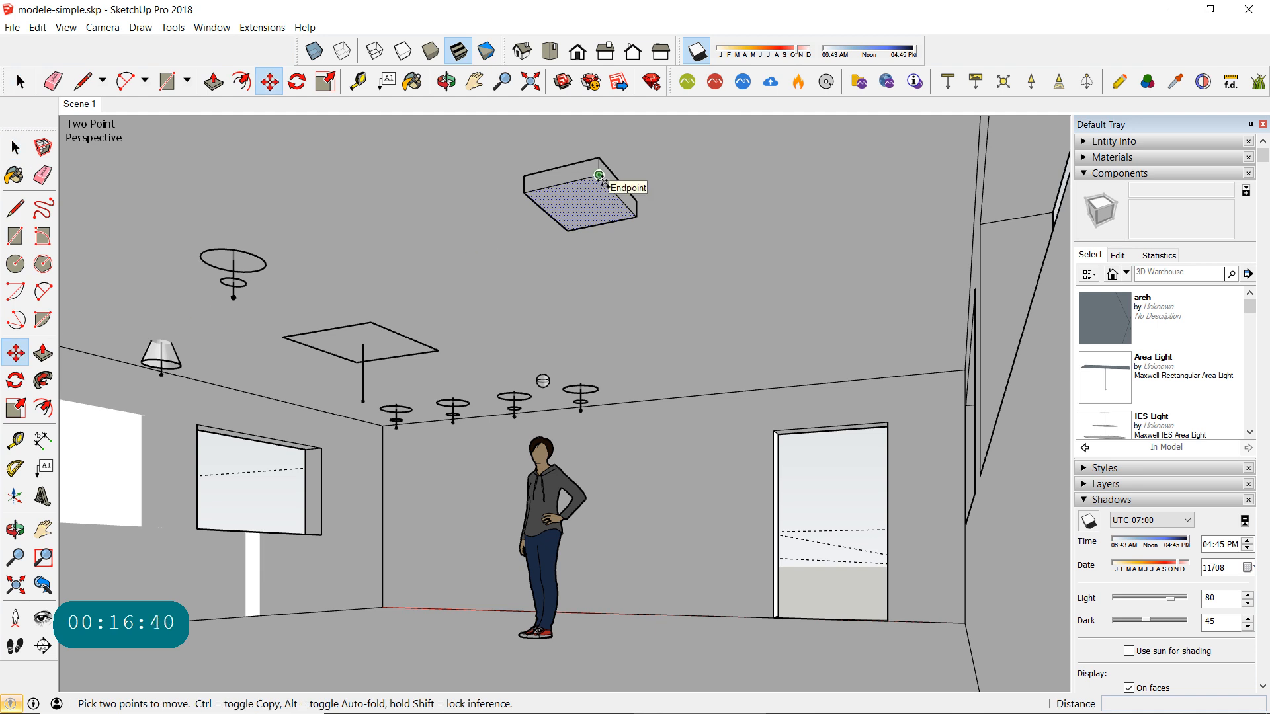
{"action": "left_click_drag", "start_coordinate": [599, 176], "coordinate": [597, 205]}
{"action": "key", "text": "ctrl"}
{"action": "key", "text": "shift"}
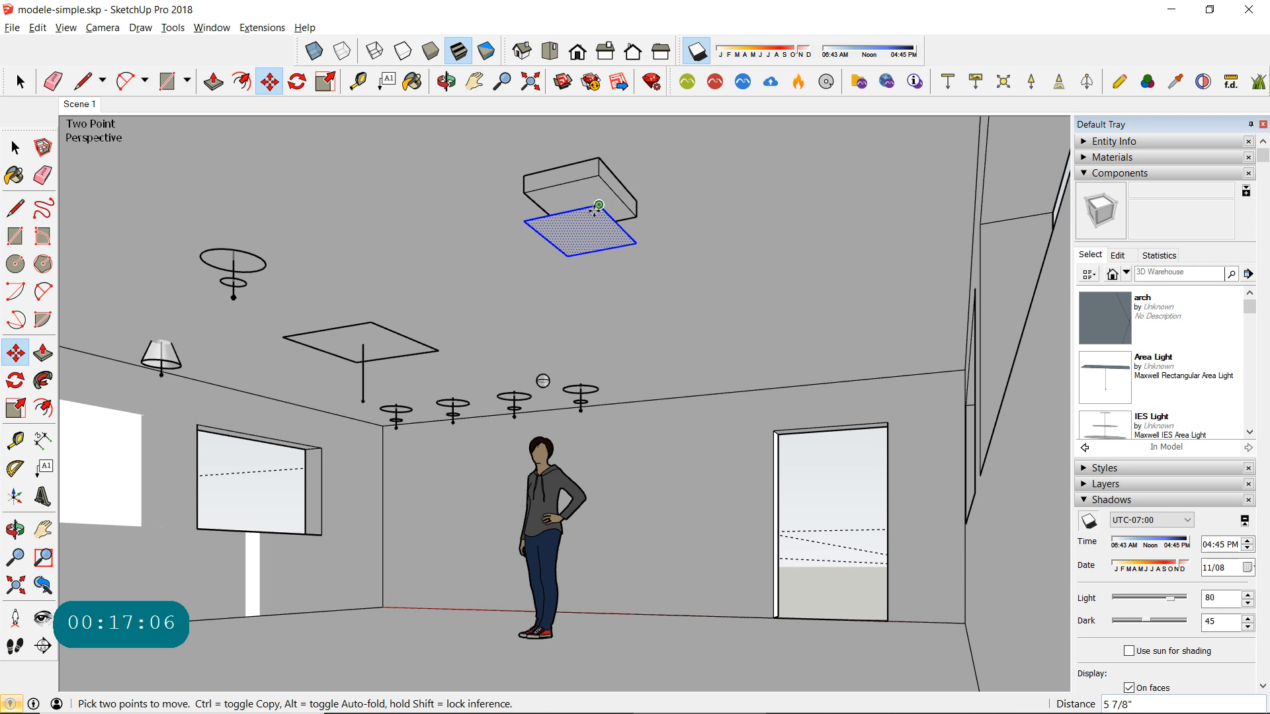
{"action": "left_click", "coordinate": [597, 211]}
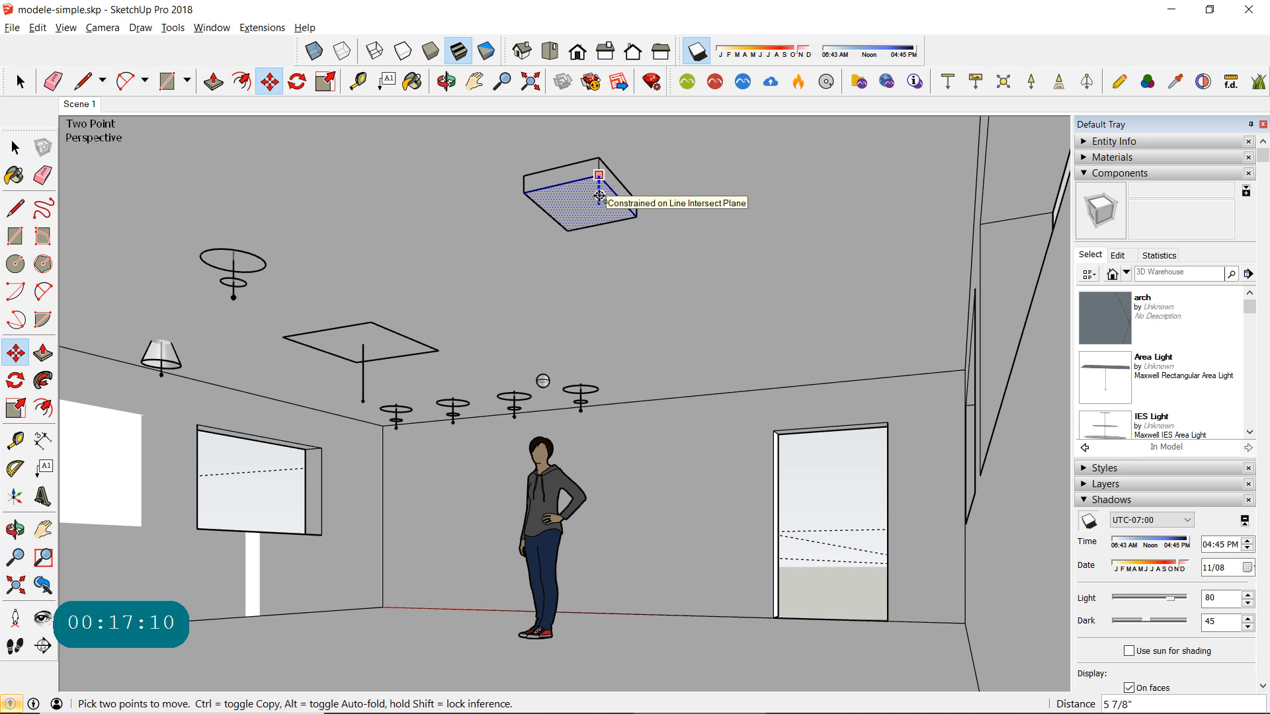
{"action": "scroll", "coordinate": [598, 205], "scroll_direction": "up", "scroll_amount": 5}
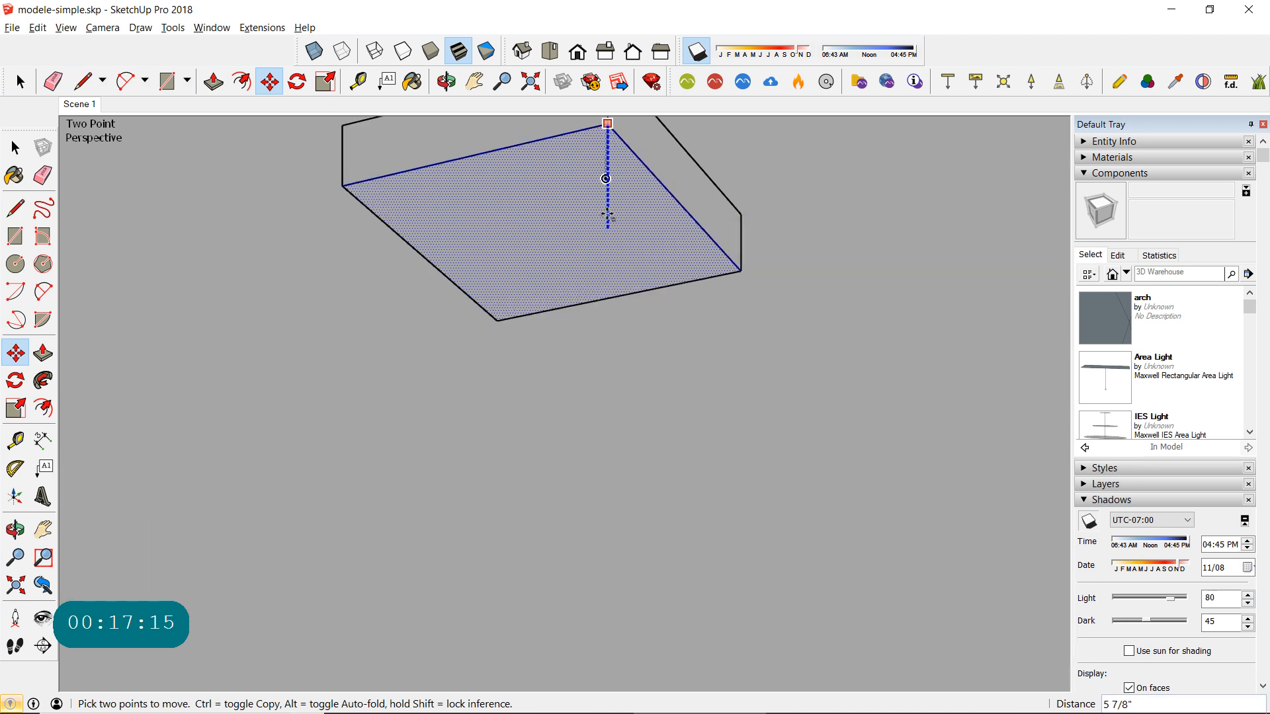
{"action": "left_click", "coordinate": [603, 224]}
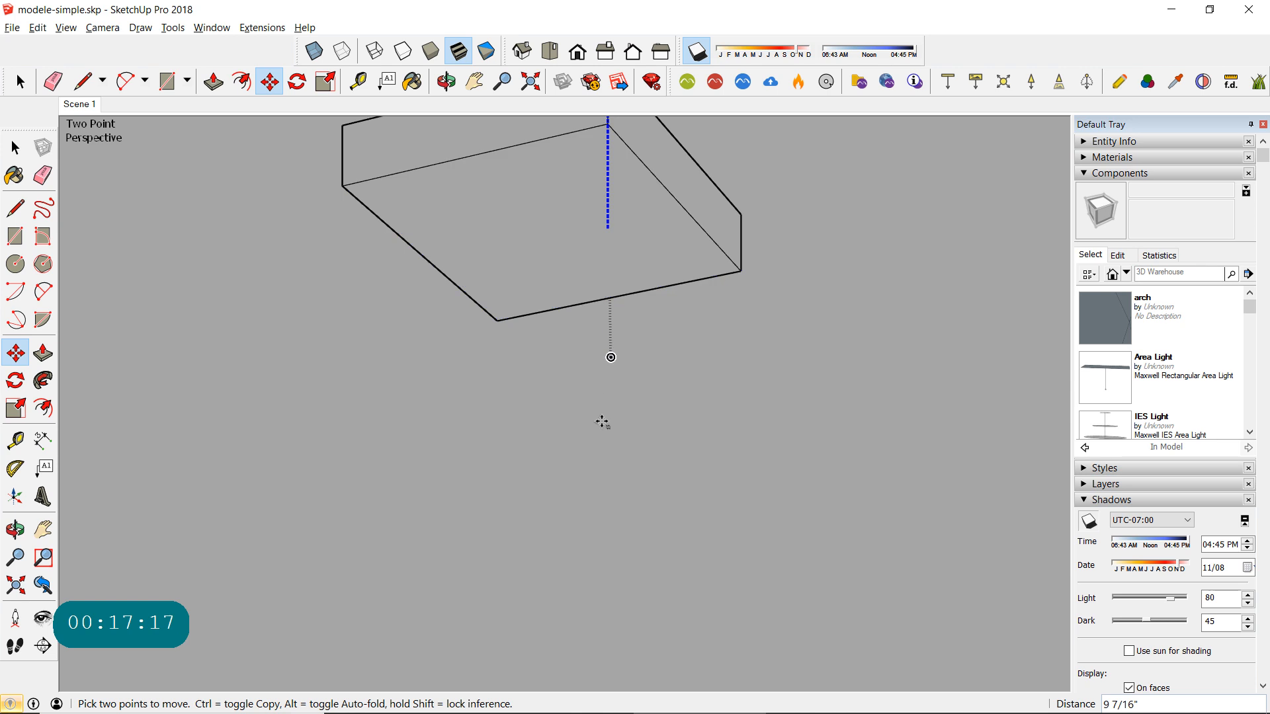
{"action": "scroll", "coordinate": [604, 361], "scroll_direction": "down", "scroll_amount": 2}
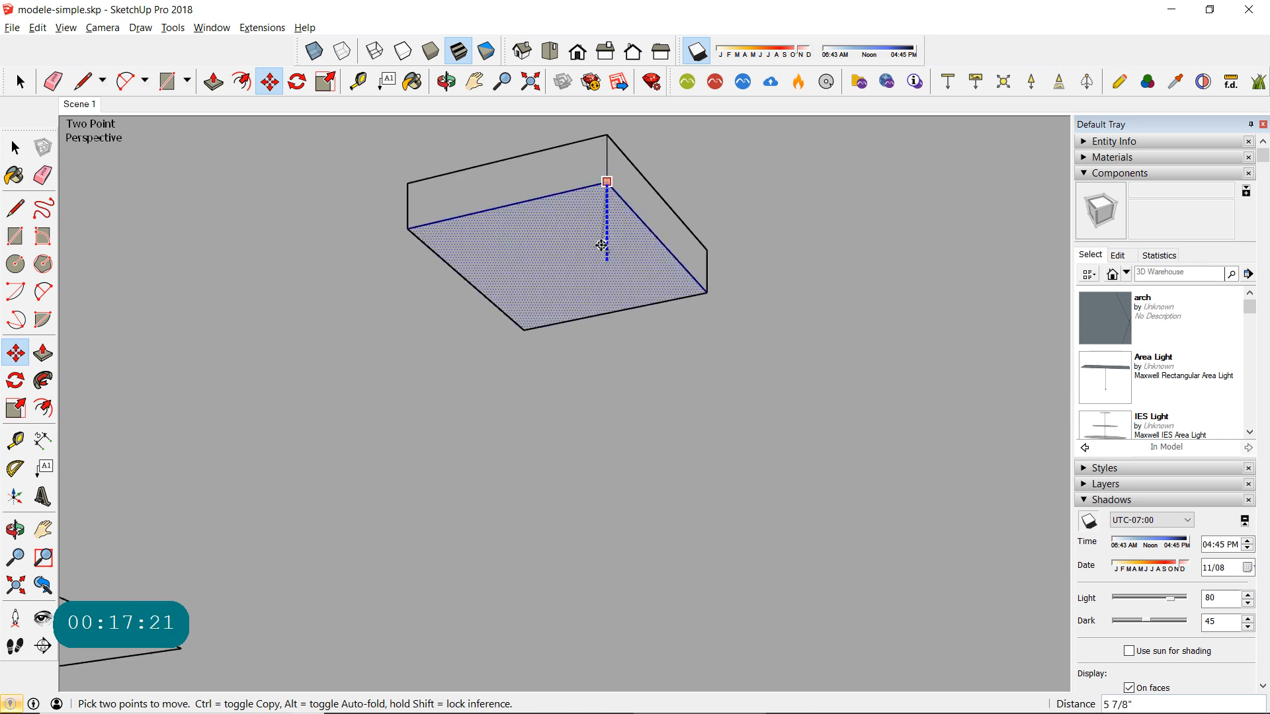
{"action": "left_click", "coordinate": [603, 275]}
{"action": "left_click_drag", "start_coordinate": [607, 329], "coordinate": [607, 373]}
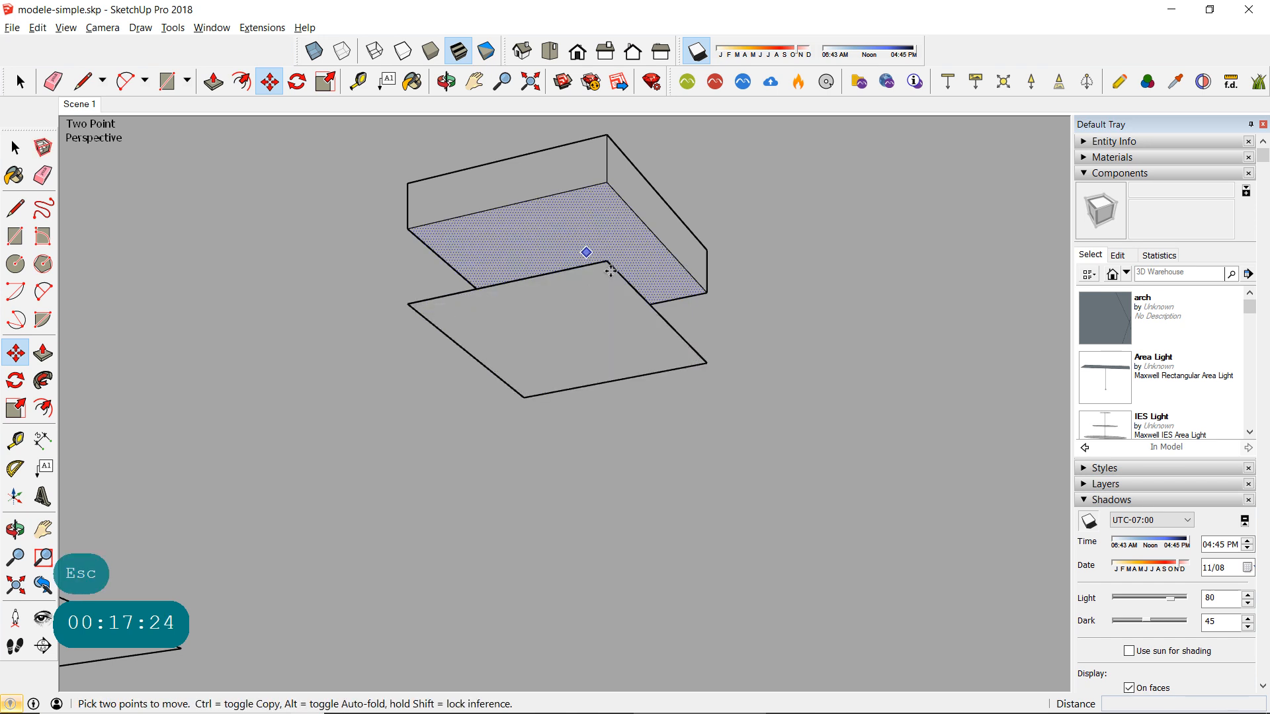
- Move the copied face about 3 7/8" up along the blue axis, to just below the ceiling box
{"action": "left_click", "coordinate": [20, 81]}
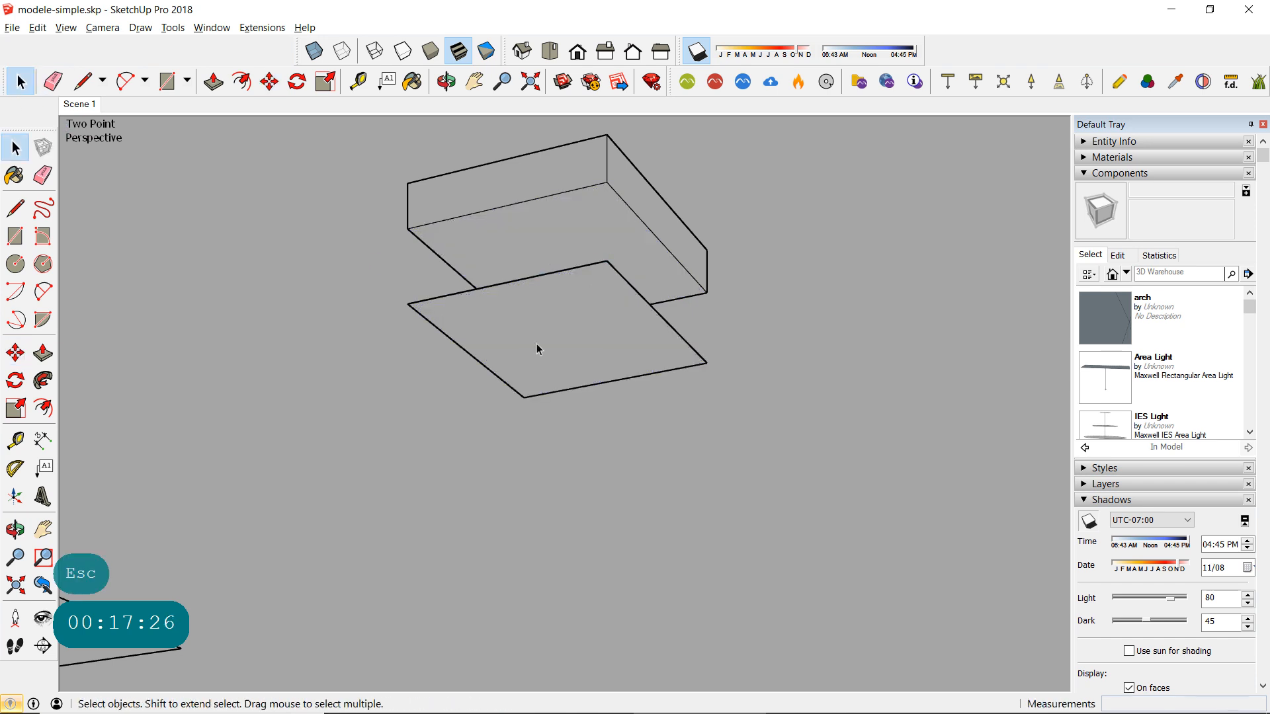
{"action": "left_click", "coordinate": [613, 346]}
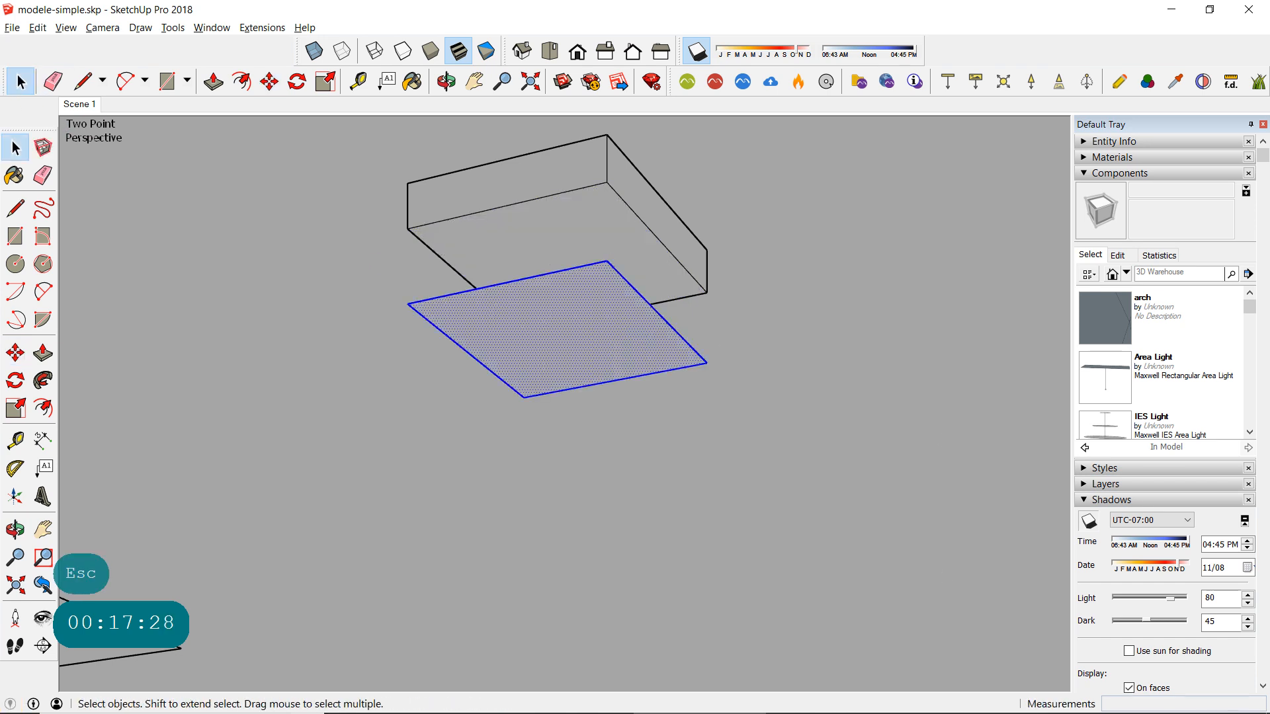
{"action": "left_click", "coordinate": [16, 353]}
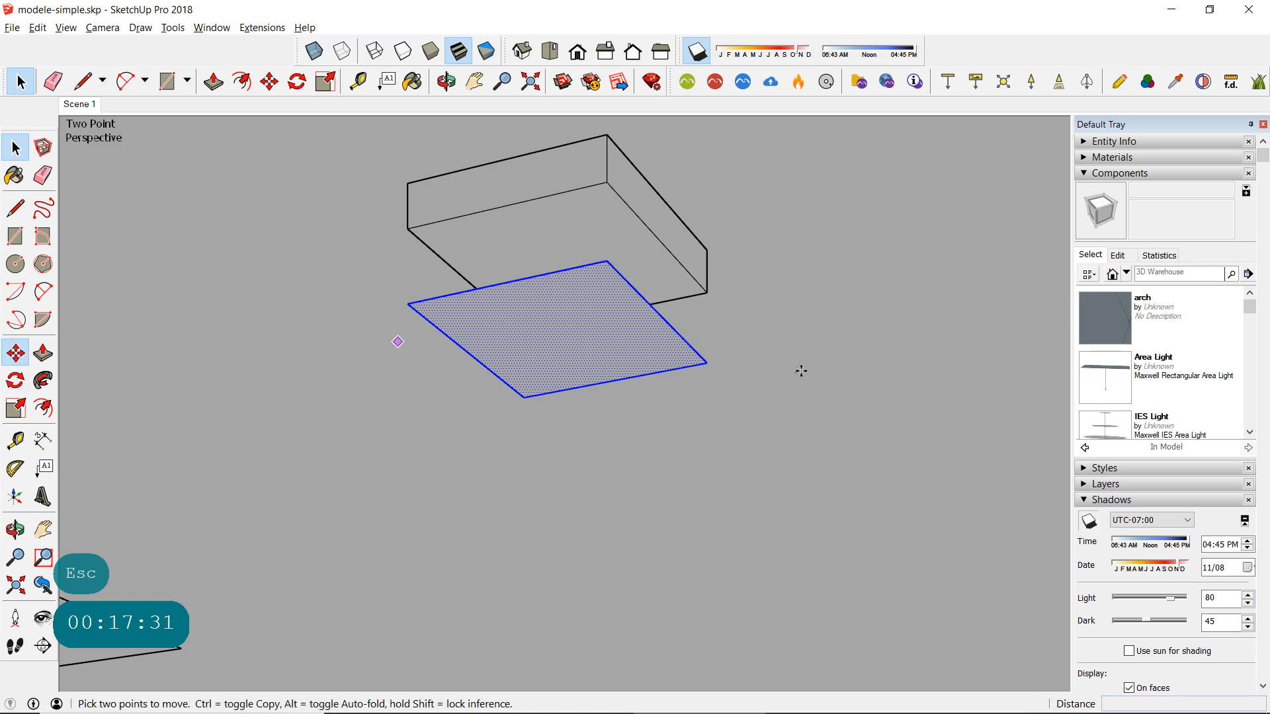
{"action": "left_click", "coordinate": [707, 363]}
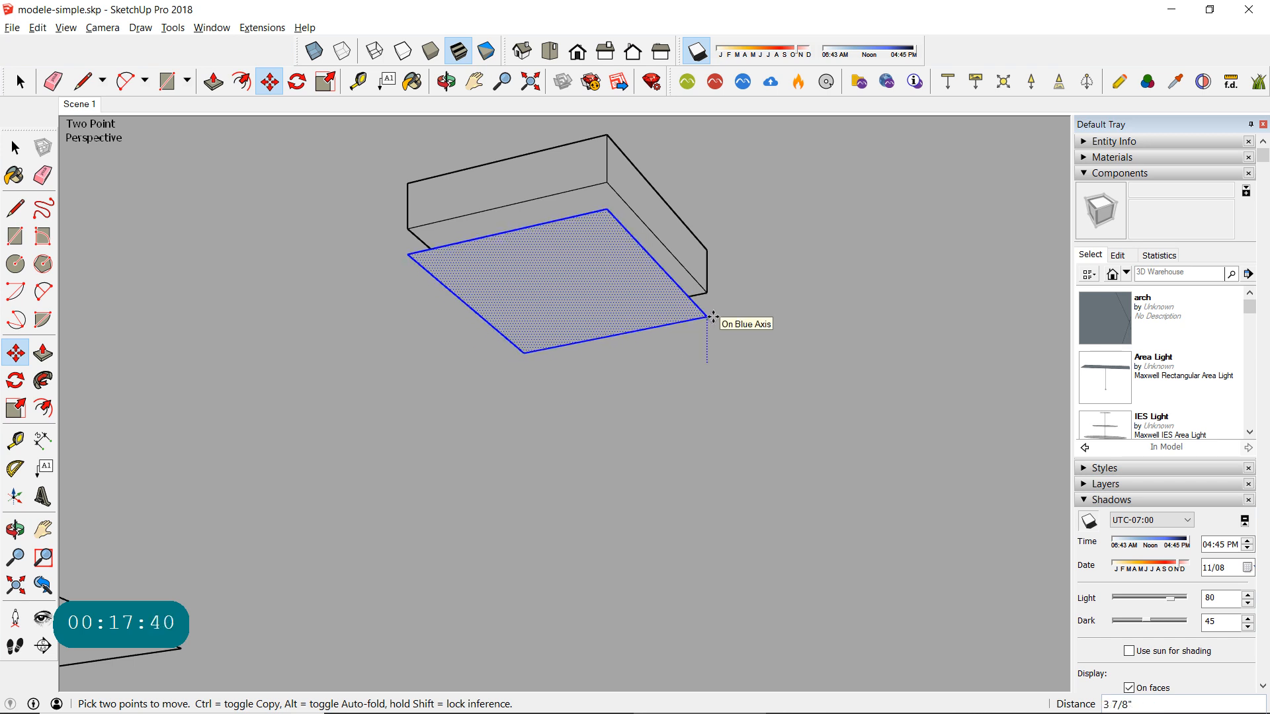
{"action": "left_click", "coordinate": [713, 317]}
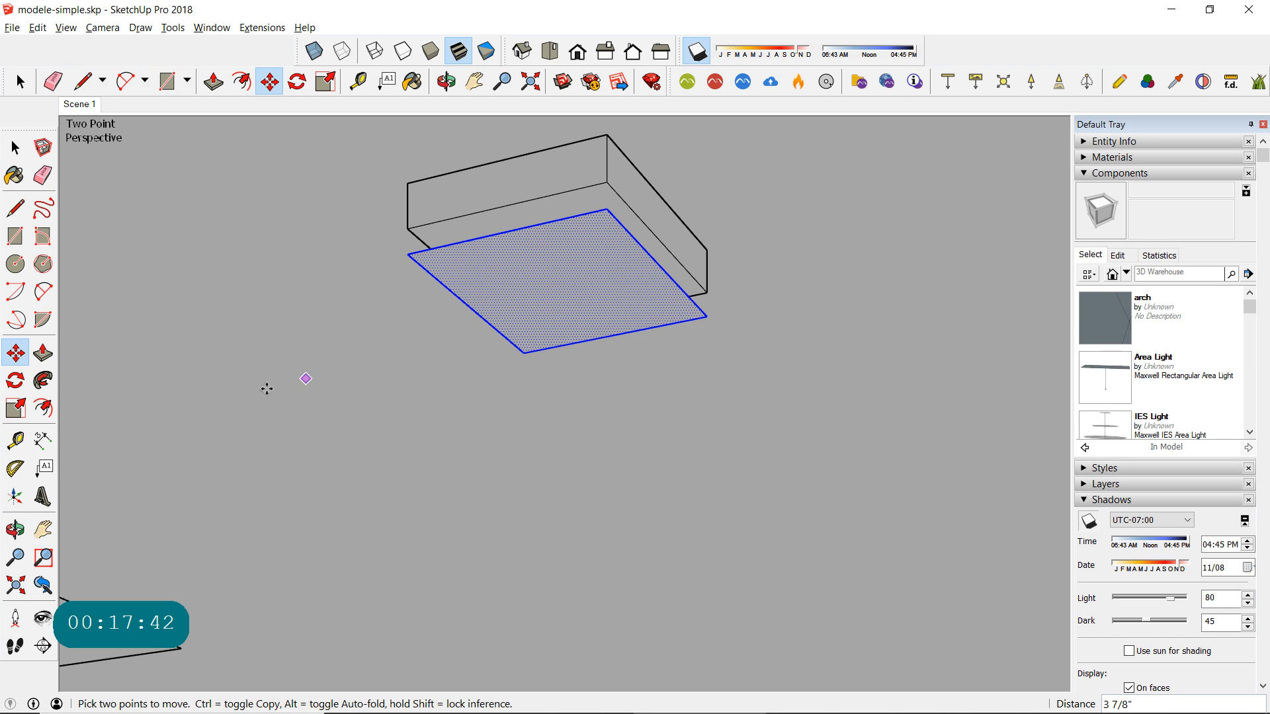
- Scale the copied face inward from all four sides so it fits within the box's outline, ending with a green scale of 0.69
{"action": "left_click", "coordinate": [18, 408]}
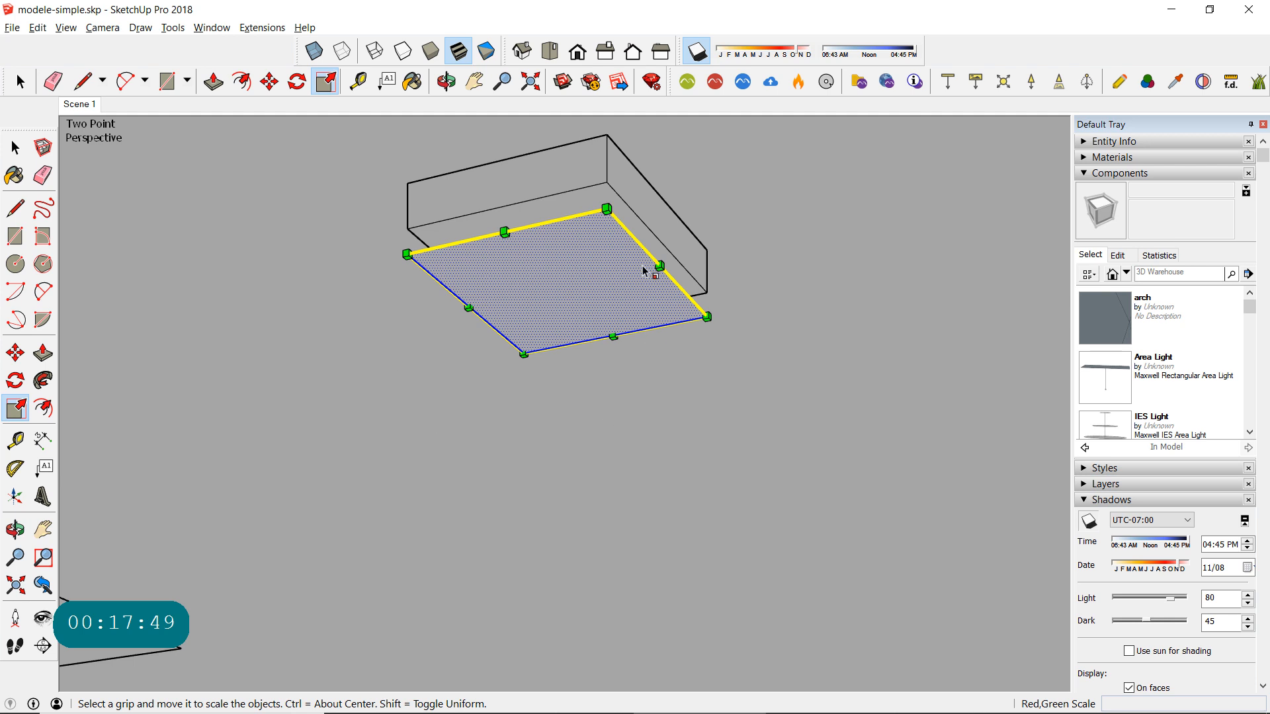
{"action": "left_click_drag", "start_coordinate": [659, 266], "coordinate": [541, 324]}
{"action": "left_click_drag", "start_coordinate": [468, 307], "coordinate": [497, 296]}
{"action": "left_click_drag", "start_coordinate": [504, 232], "coordinate": [527, 251]}
{"action": "left_click_drag", "start_coordinate": [615, 335], "coordinate": [594, 309]}
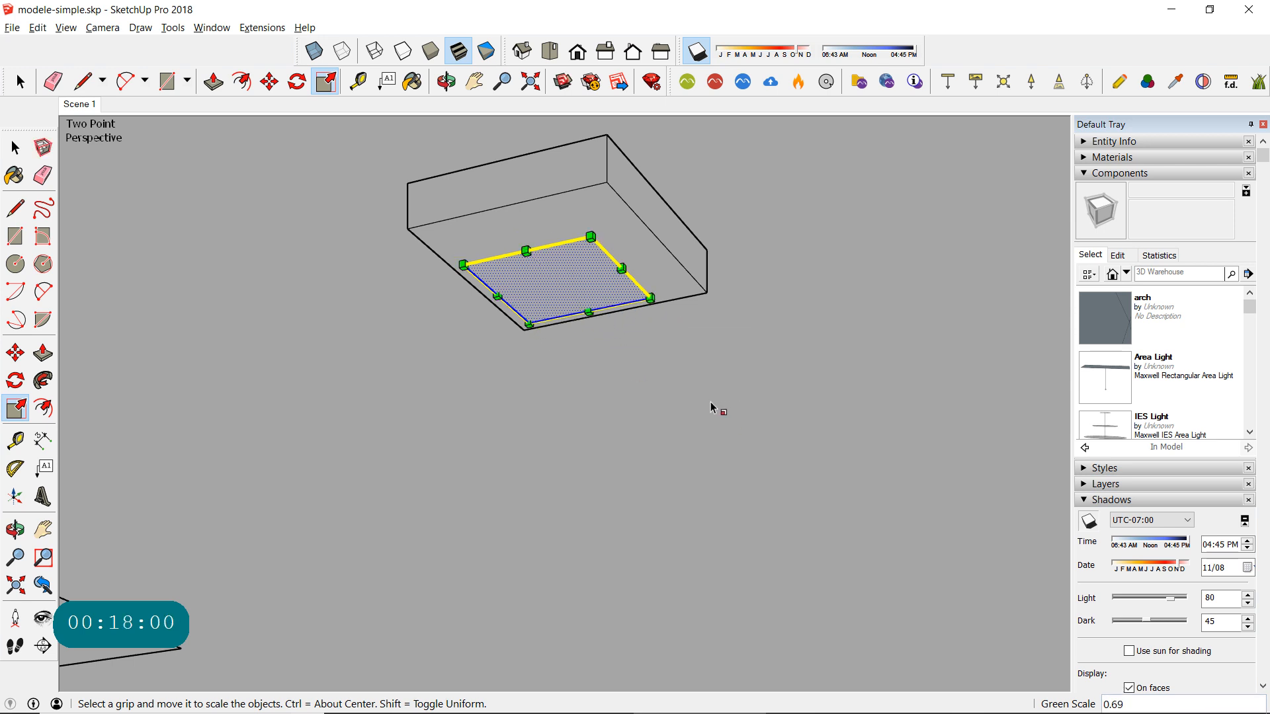
- Open the Colors material collection and pick the white swatch Color M00
{"action": "left_click", "coordinate": [16, 148]}
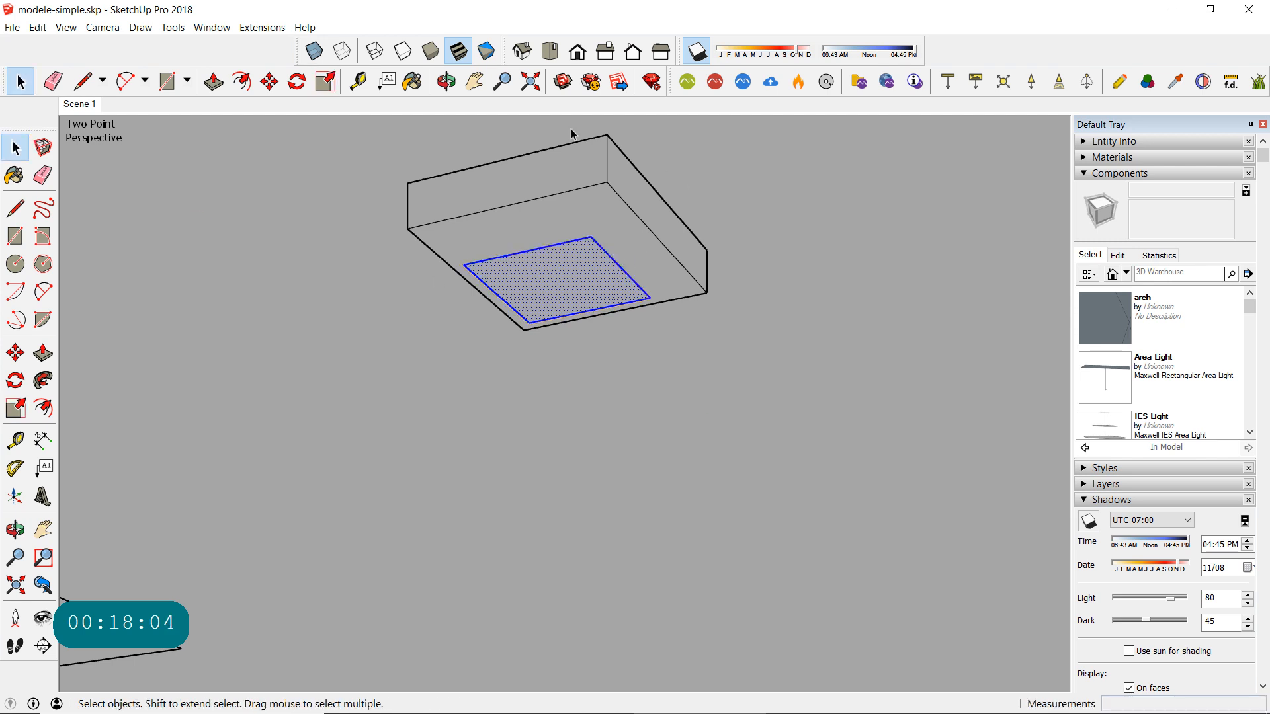
{"action": "left_click", "coordinate": [1089, 157]}
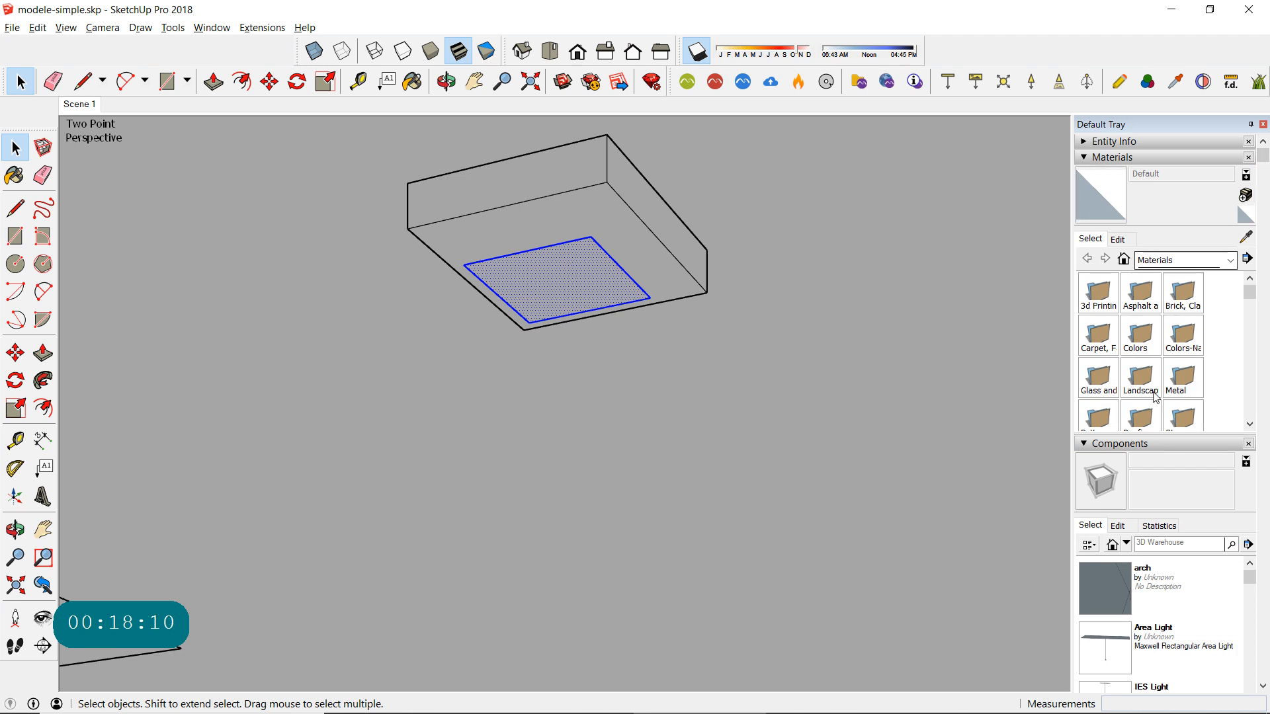
{"action": "left_click", "coordinate": [1138, 333]}
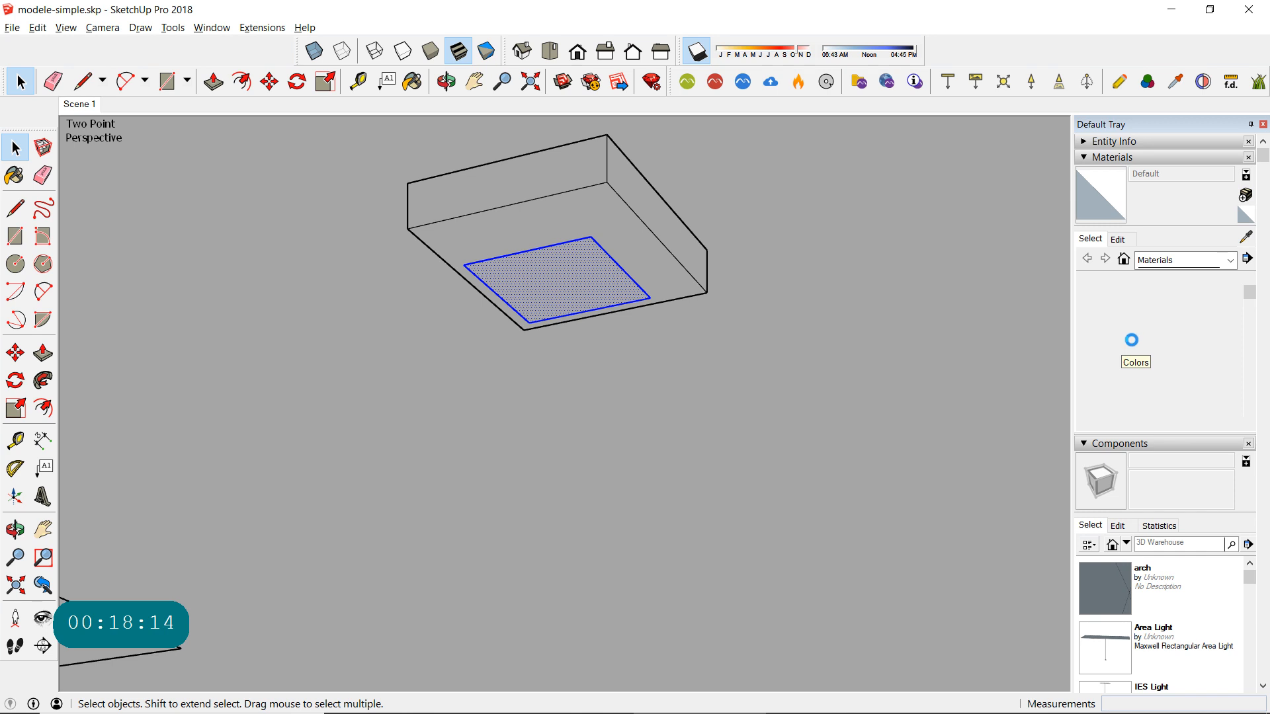
{"action": "mouse_move", "coordinate": [1249, 292]}
{"action": "left_mouse_down"}
{"action": "mouse_move", "coordinate": [1252, 415]}
{"action": "mouse_move", "coordinate": [1249, 395]}
{"action": "left_mouse_up"}
{"action": "left_click", "coordinate": [1098, 340]}
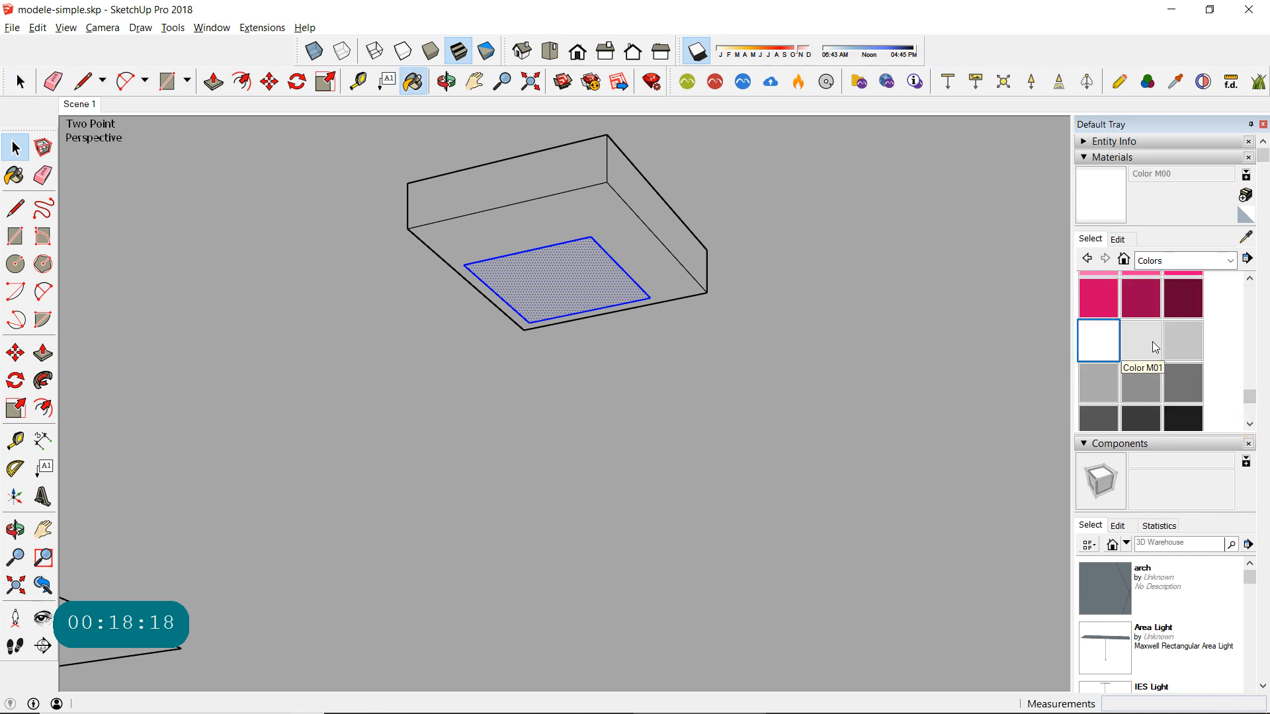
{"action": "left_click", "coordinate": [1155, 347]}
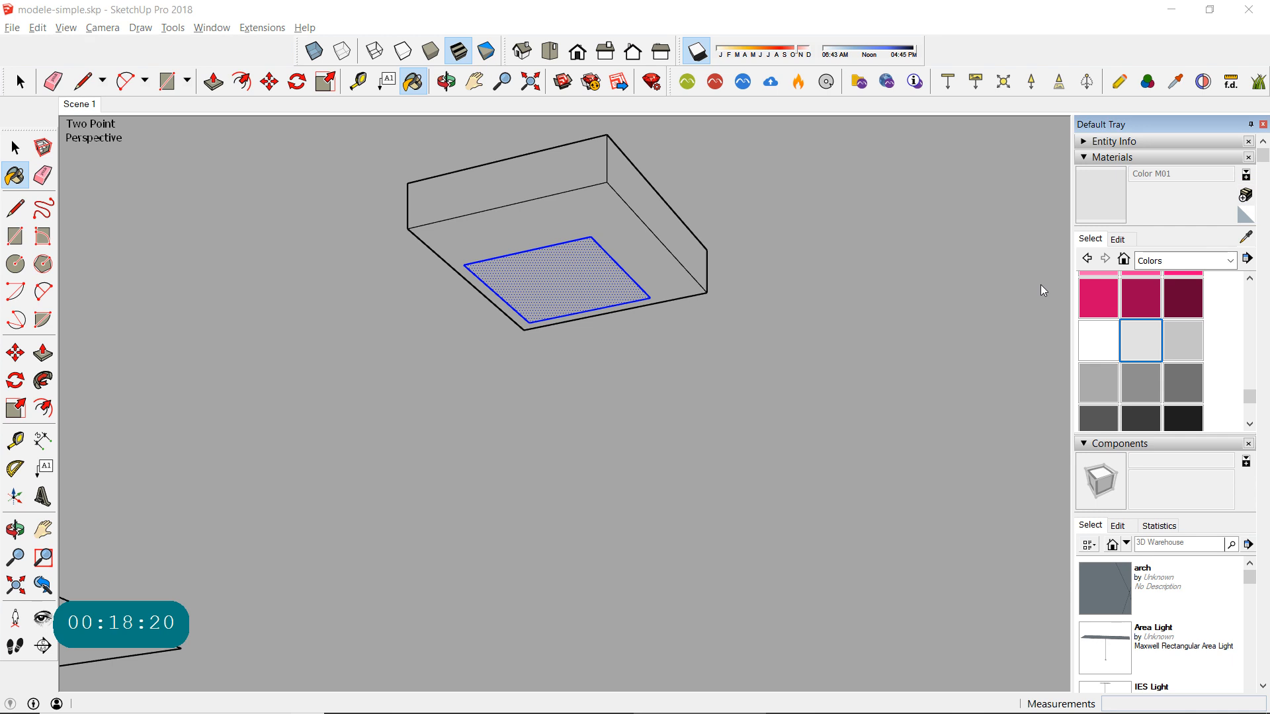
{"action": "left_click", "coordinate": [917, 134]}
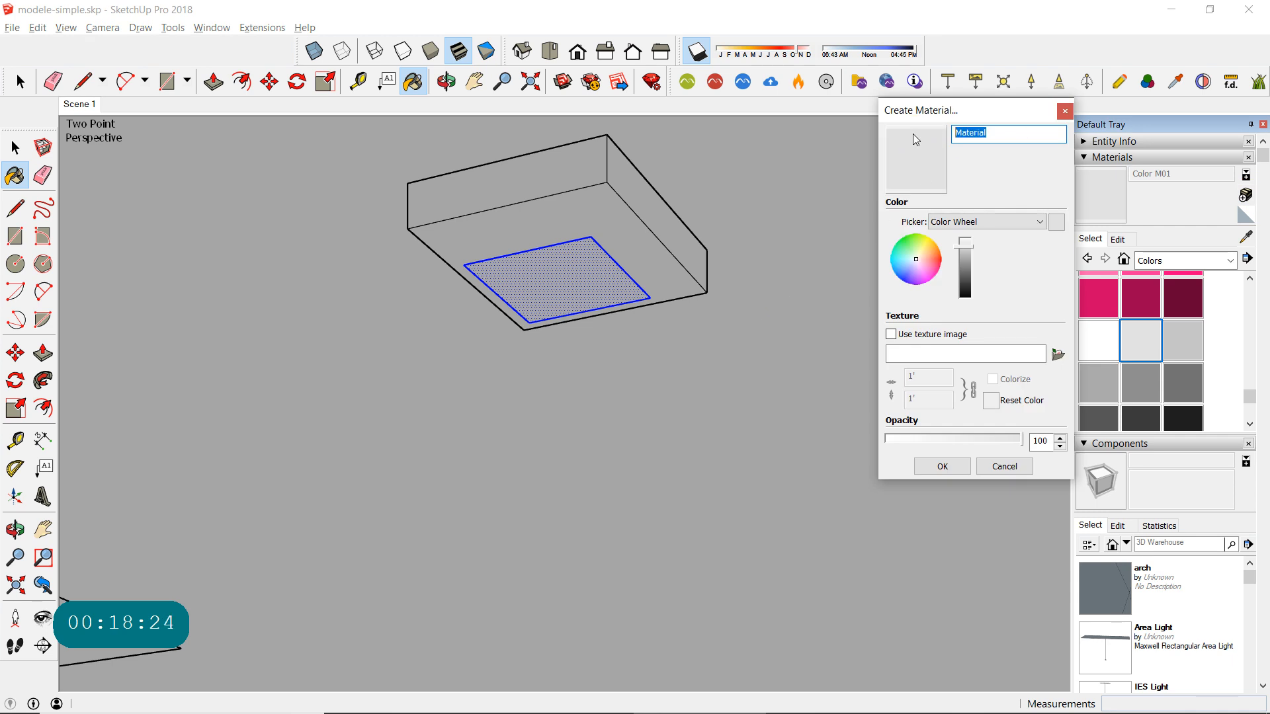
{"action": "left_click", "coordinate": [1065, 110]}
- Create a material named L_IES_Fond based on white Color M00 and paint the box's bottom face with it
{"action": "left_click", "coordinate": [1102, 340]}
{"action": "left_click", "coordinate": [1245, 194]}
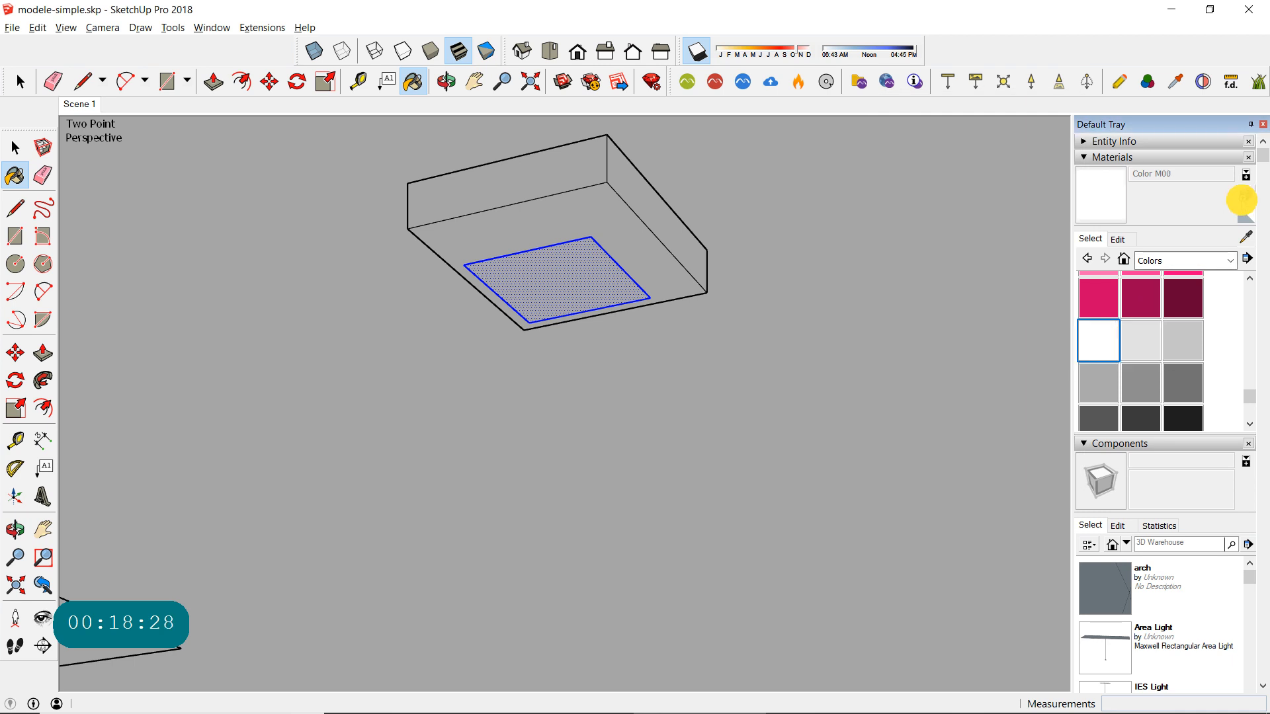
{"action": "left_click", "coordinate": [917, 138]}
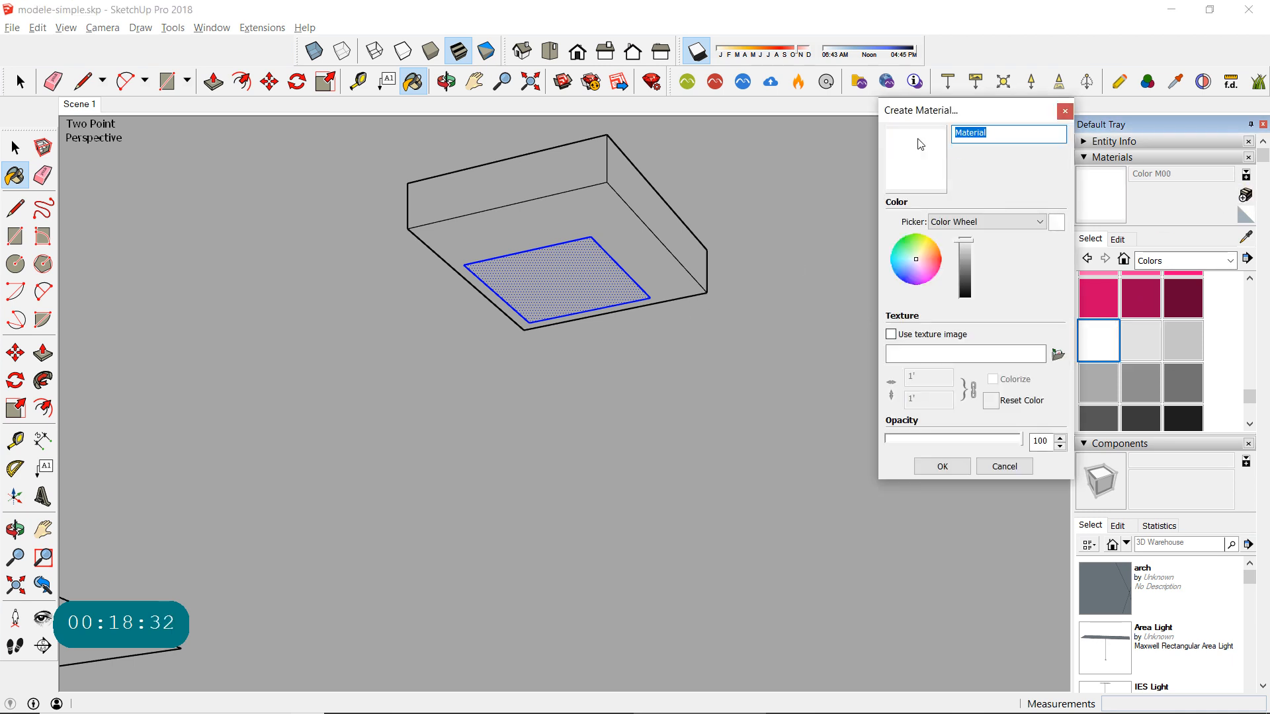
{"action": "type", "text": "L_IES_Fond"}
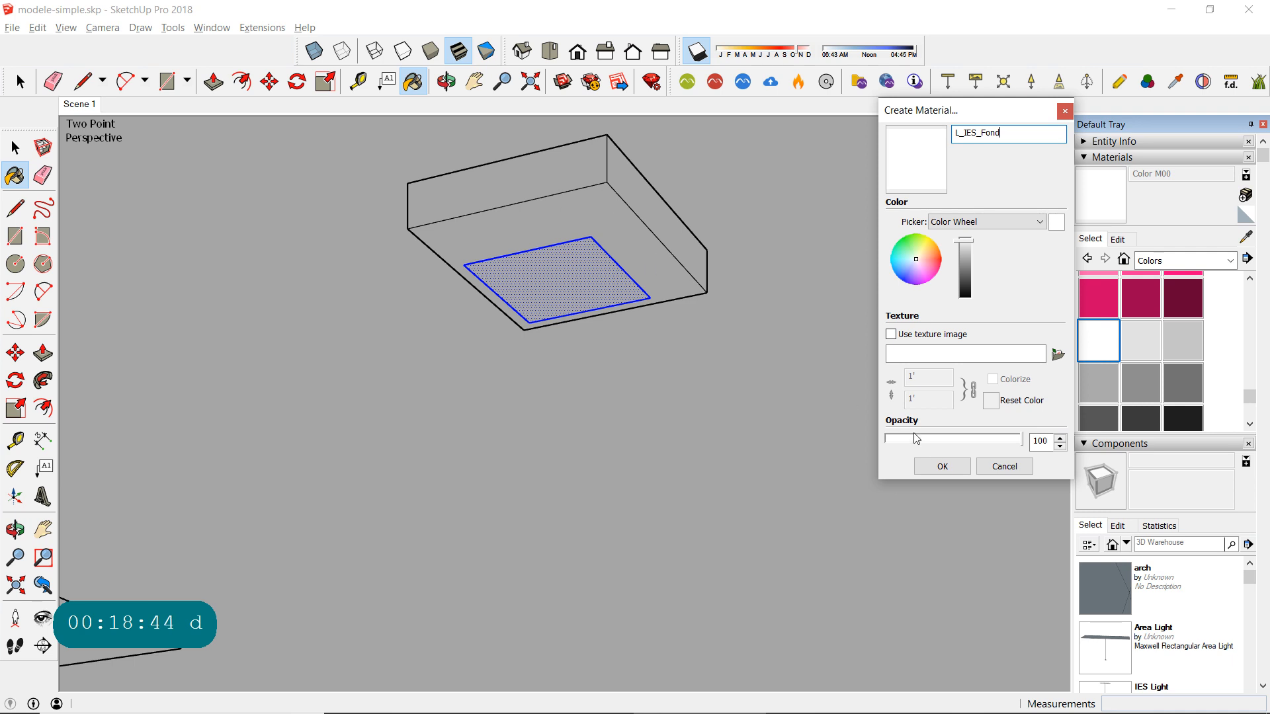
{"action": "left_click", "coordinate": [942, 466]}
{"action": "left_click", "coordinate": [591, 212]}
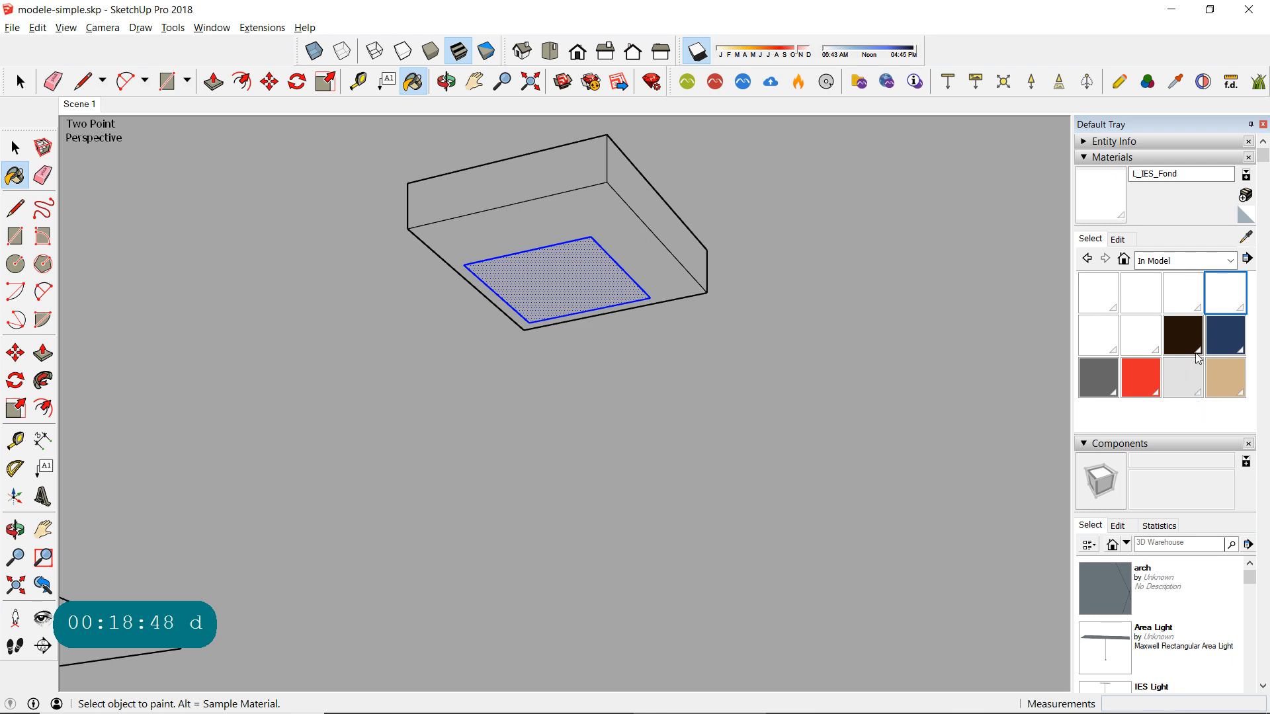
- Recolor the L_IES_Fond material to a pale yellow-green and deselect the smaller face
{"action": "double_click", "coordinate": [1214, 311]}
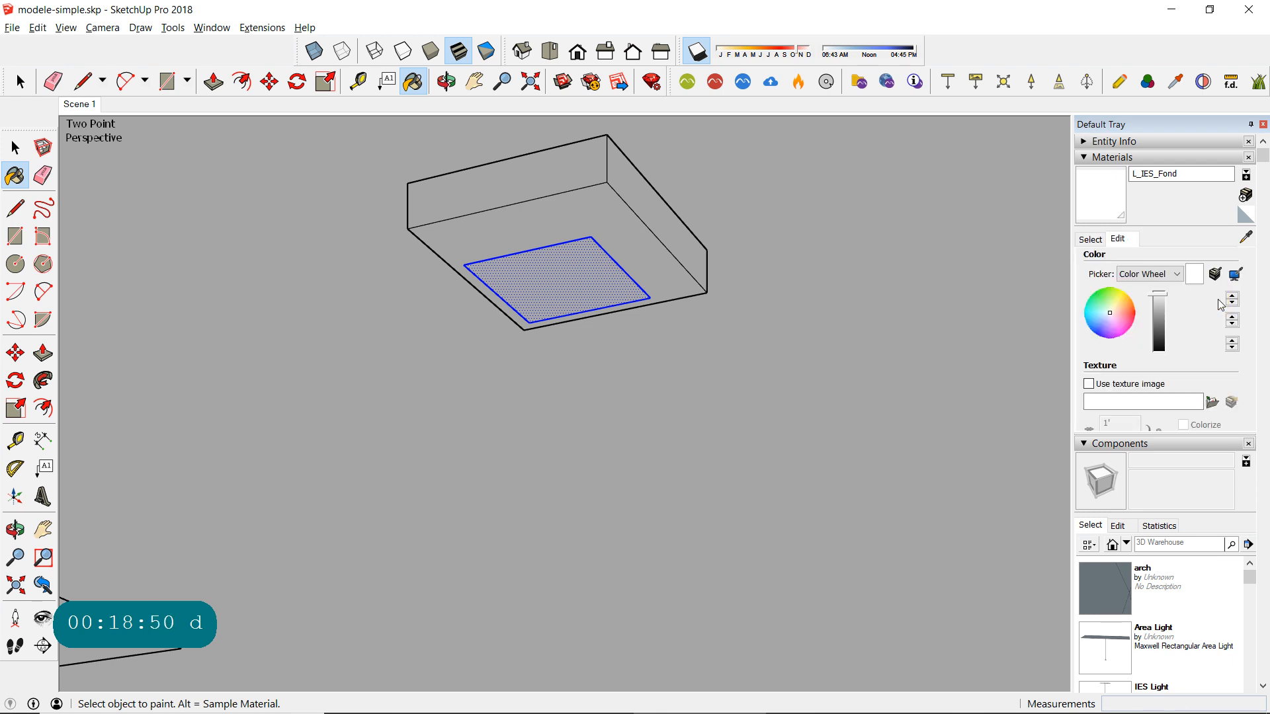
{"action": "left_click", "coordinate": [1118, 305]}
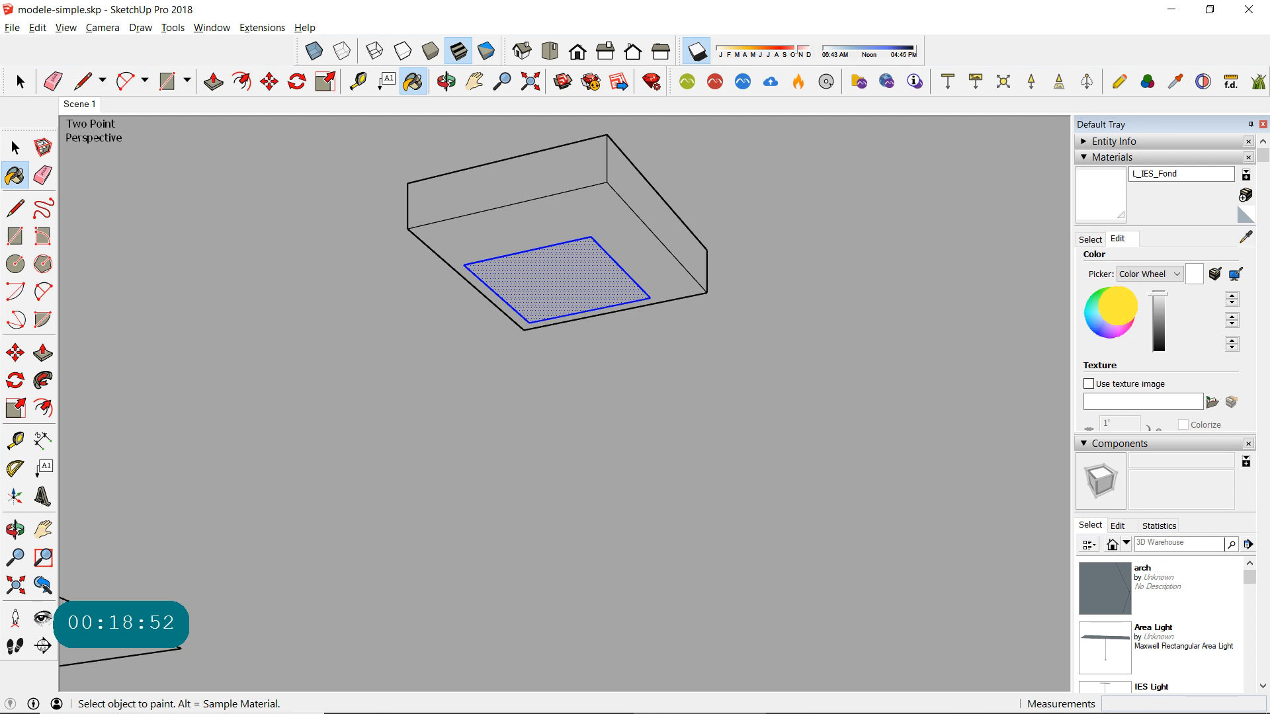
{"action": "left_click_drag", "start_coordinate": [1119, 305], "coordinate": [1103, 320]}
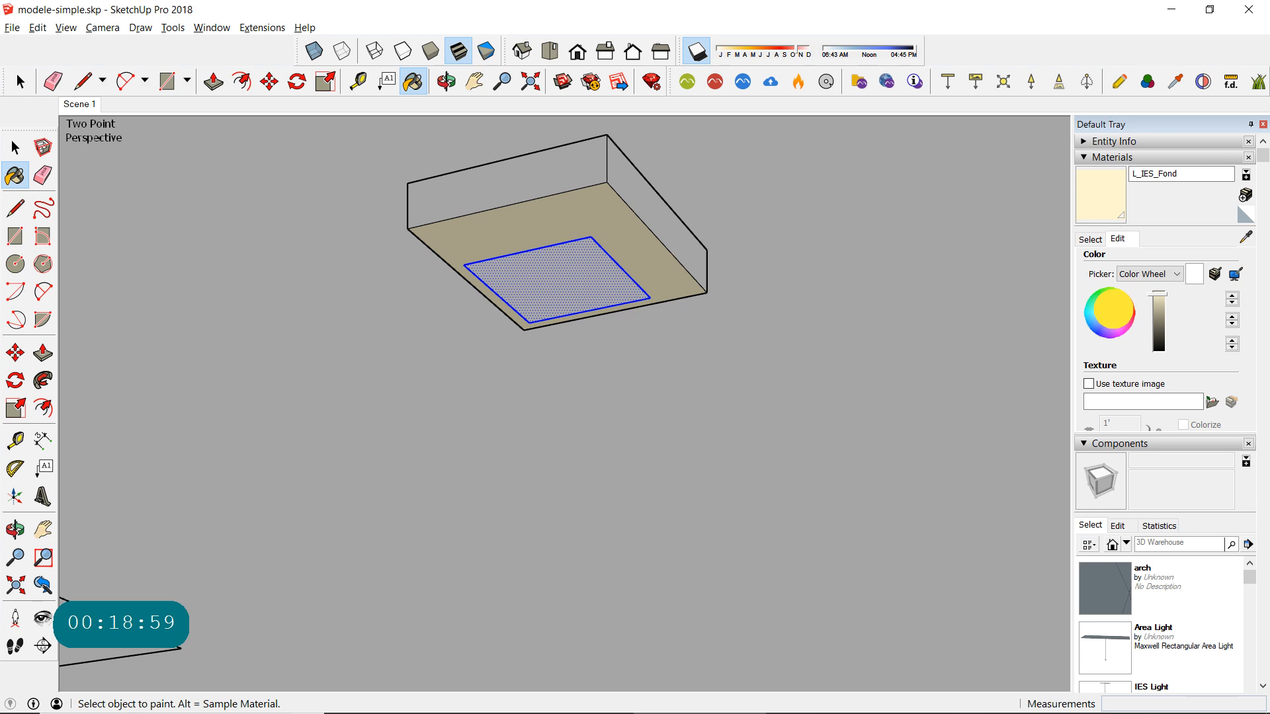
{"action": "left_click_drag", "start_coordinate": [1114, 309], "coordinate": [1113, 311]}
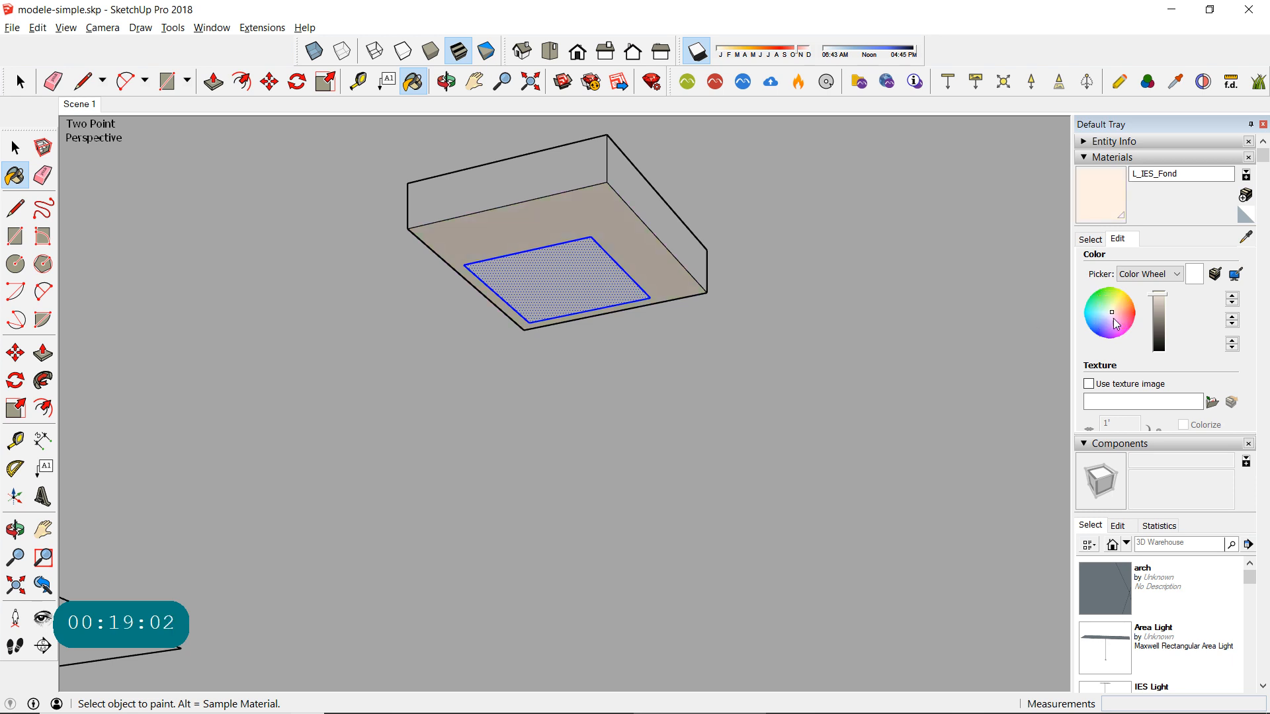
{"action": "left_click", "coordinate": [1109, 304]}
{"action": "left_click", "coordinate": [1111, 302]}
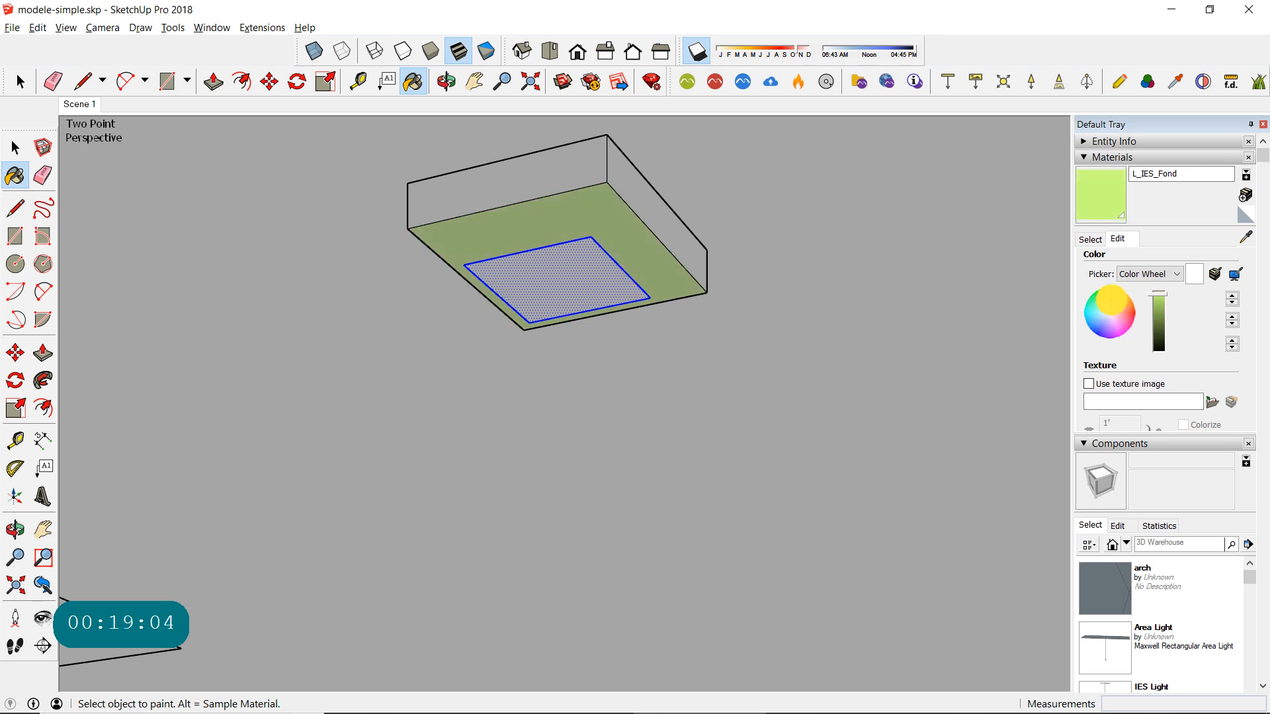
{"action": "left_click_drag", "start_coordinate": [1111, 301], "coordinate": [1110, 306]}
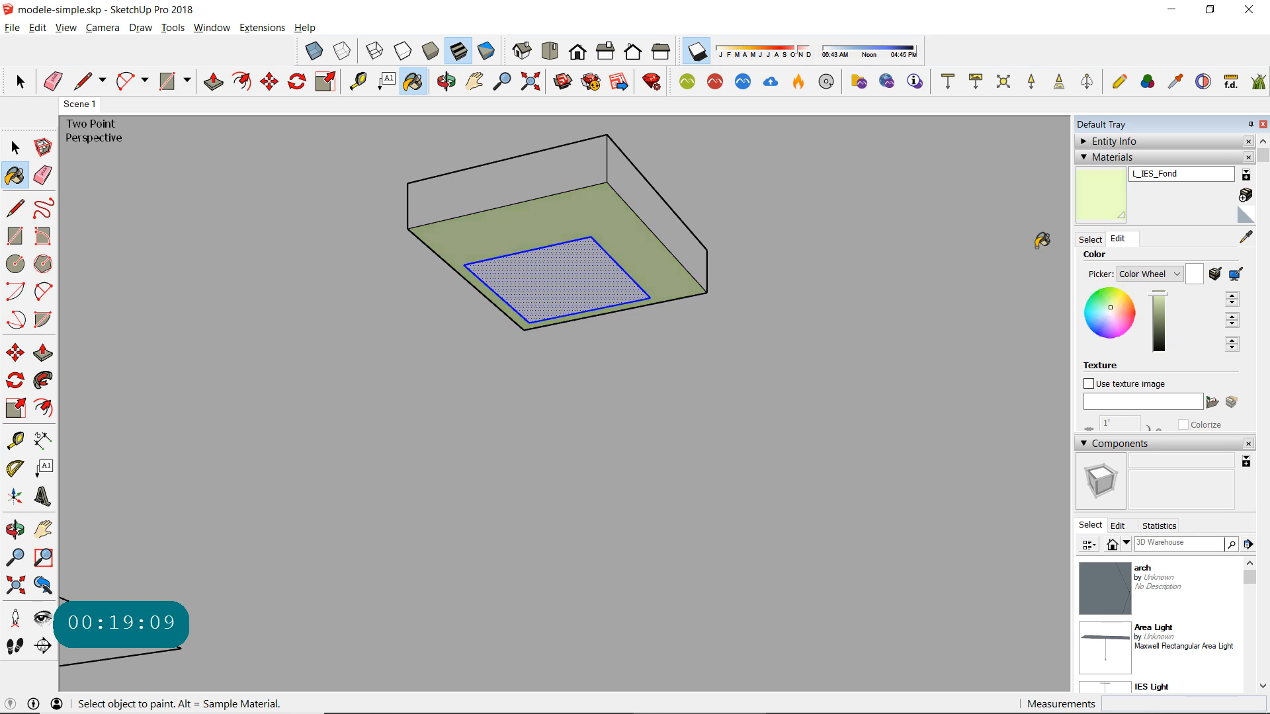
{"action": "left_click", "coordinate": [15, 146]}
{"action": "left_click", "coordinate": [79, 161]}
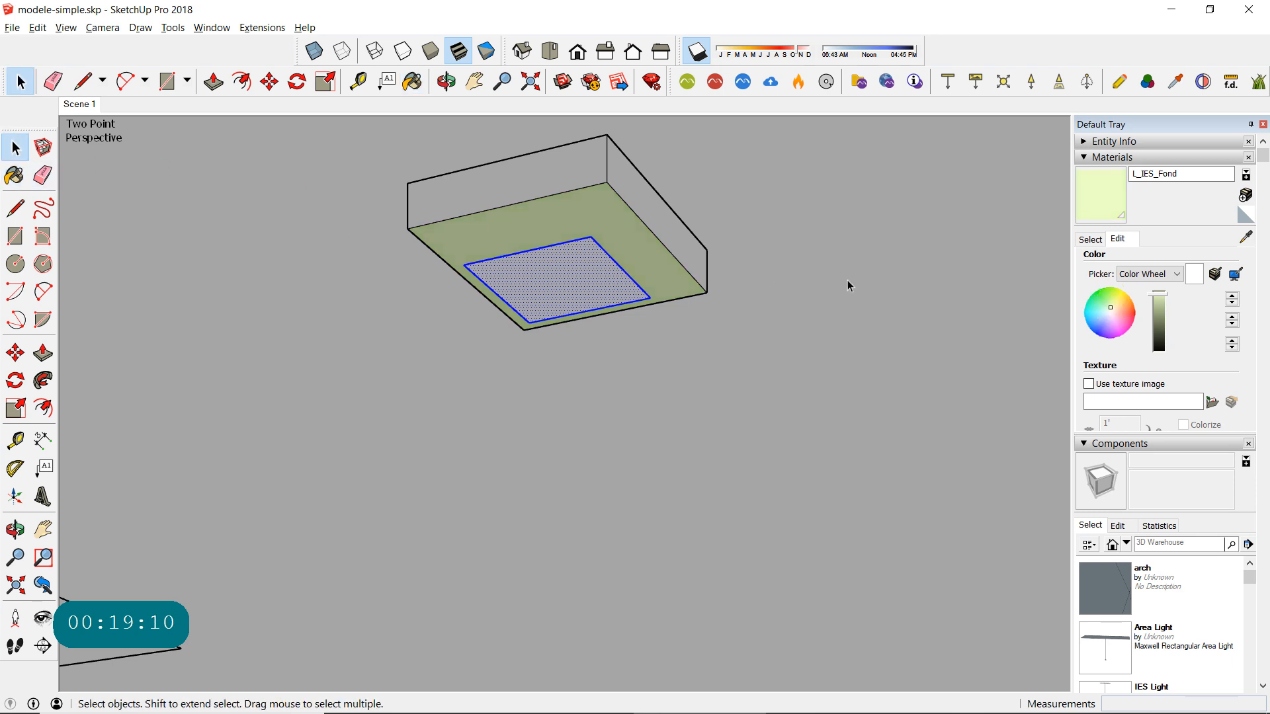
- Create a material named L_IES_Photometric with a pale peach color
{"action": "left_click", "coordinate": [1245, 195]}
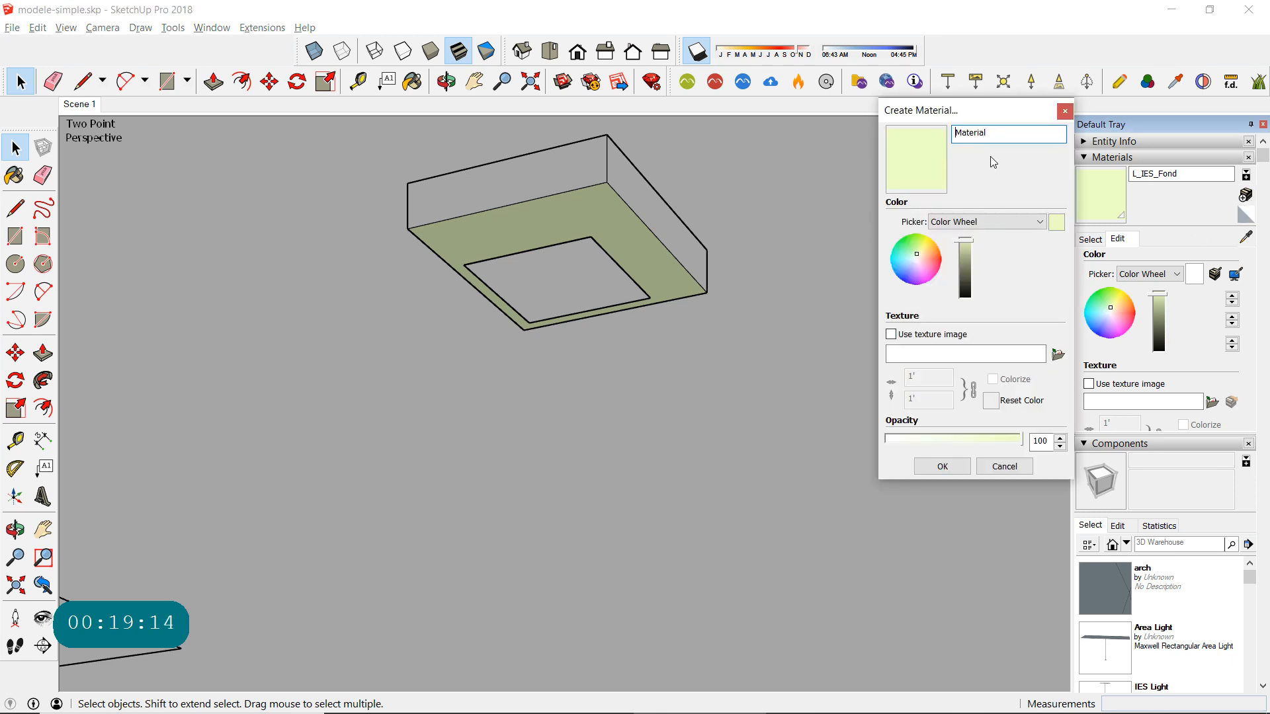
{"action": "type", "text": "L_IES_"}
{"action": "left_click_drag", "start_coordinate": [980, 131], "coordinate": [1025, 132]}
{"action": "type", "text": "Photo"}
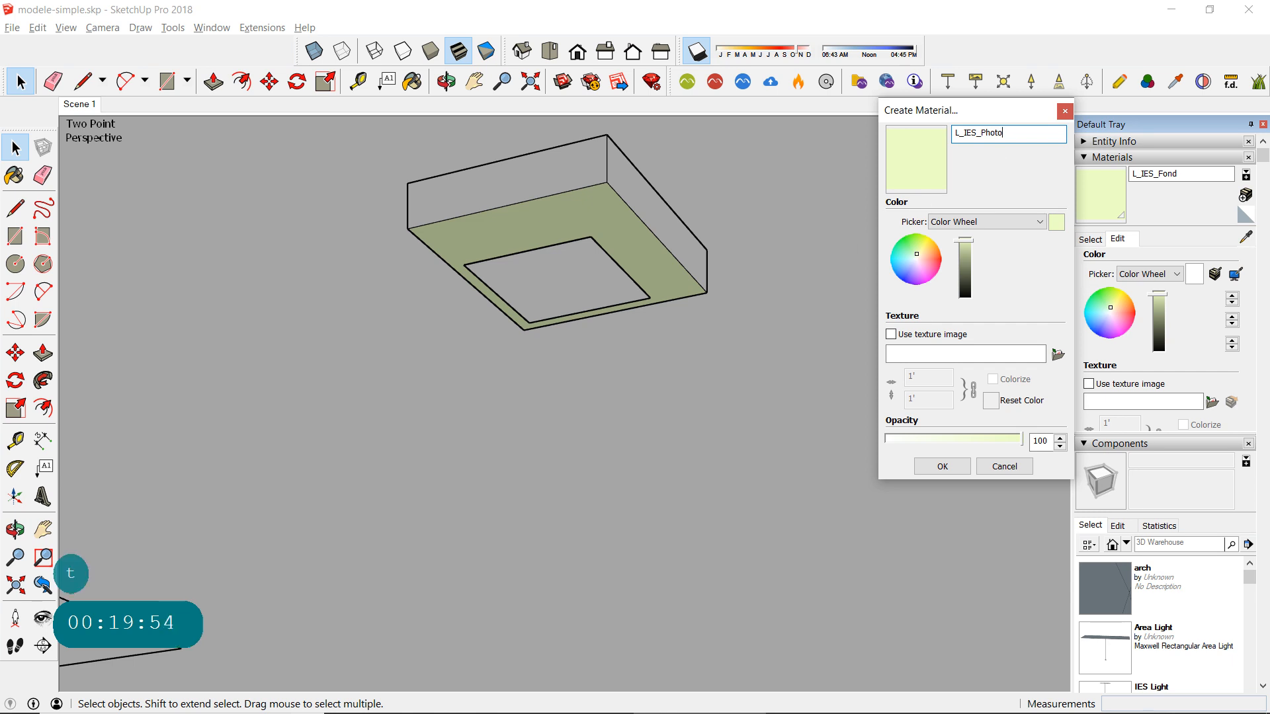
{"action": "key", "text": "BackSpace"}
{"action": "type", "text": "metric"}
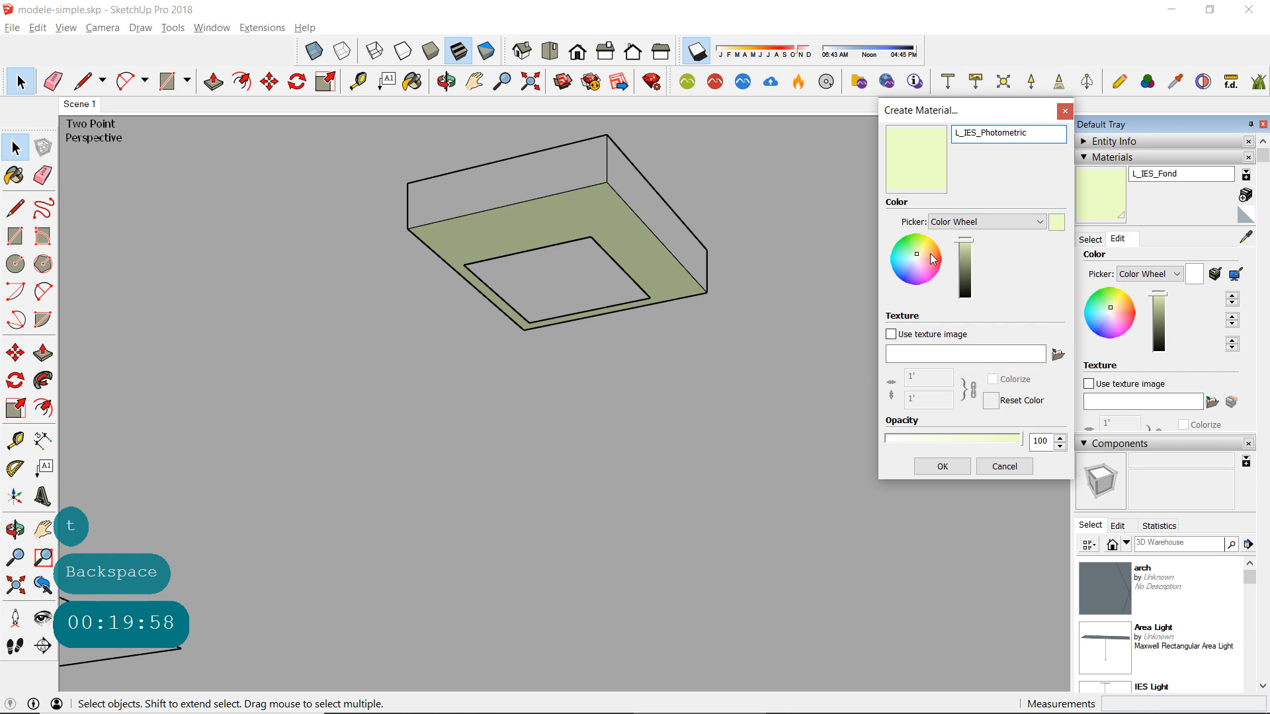
{"action": "left_click_drag", "start_coordinate": [915, 256], "coordinate": [920, 271]}
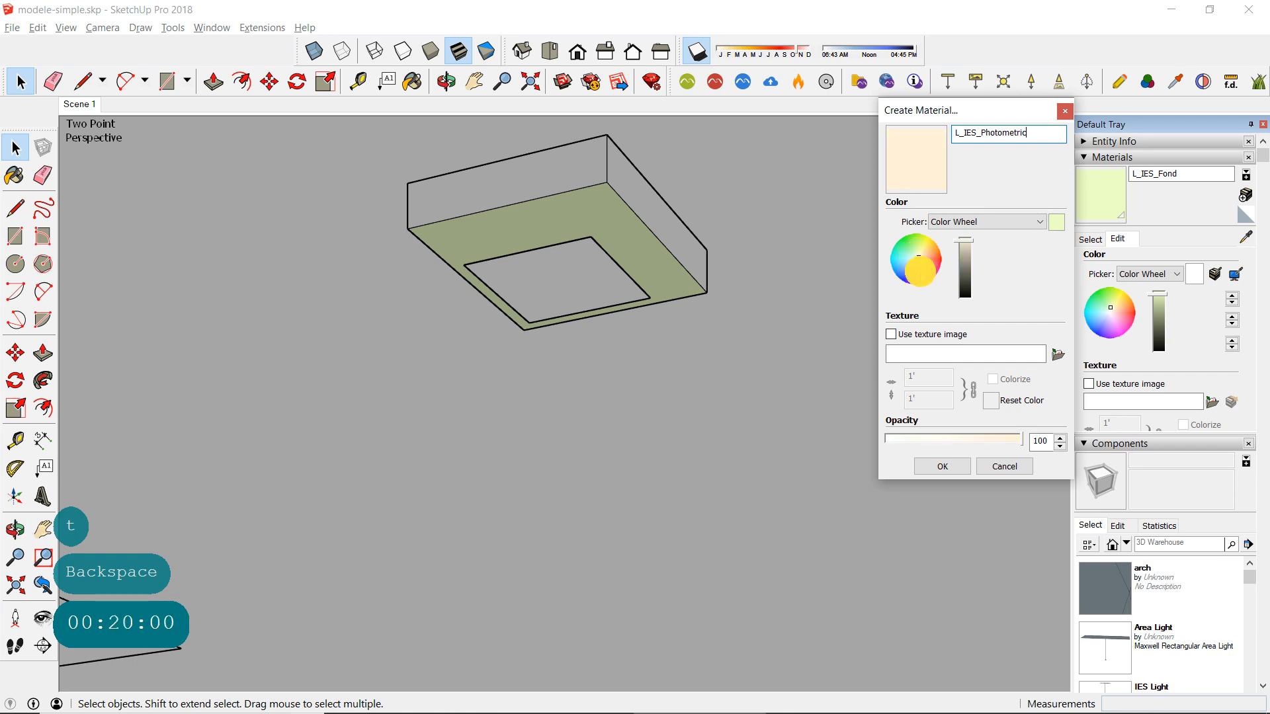
{"action": "left_click", "coordinate": [940, 465]}
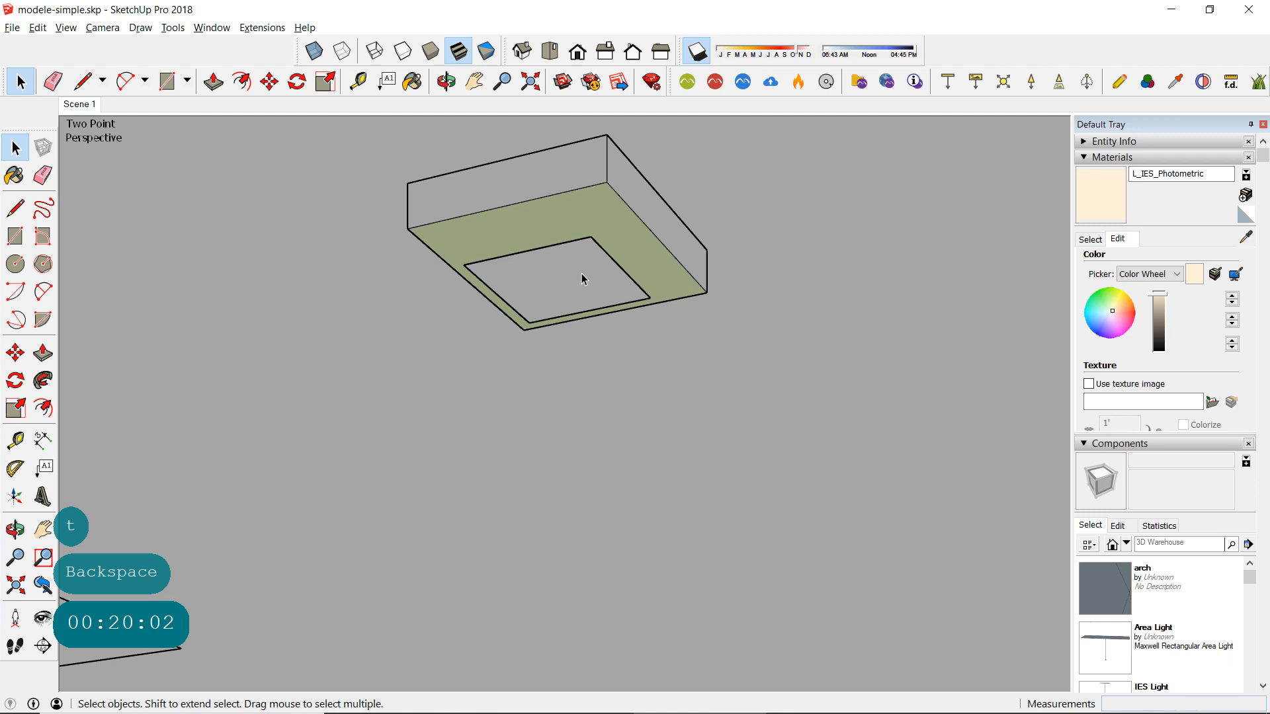
- Paint the small inner face beneath the ceiling box with the L_IES_Photometric material
{"action": "left_click", "coordinate": [15, 175]}
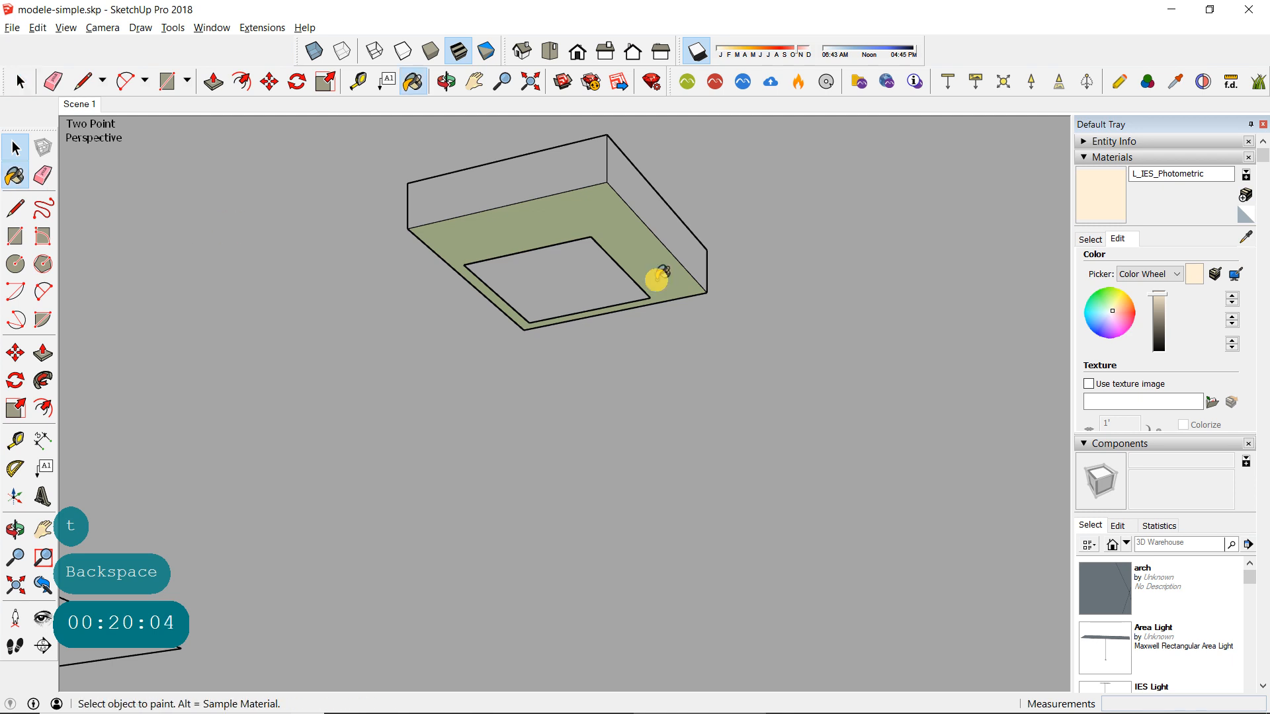
{"action": "left_click", "coordinate": [563, 271]}
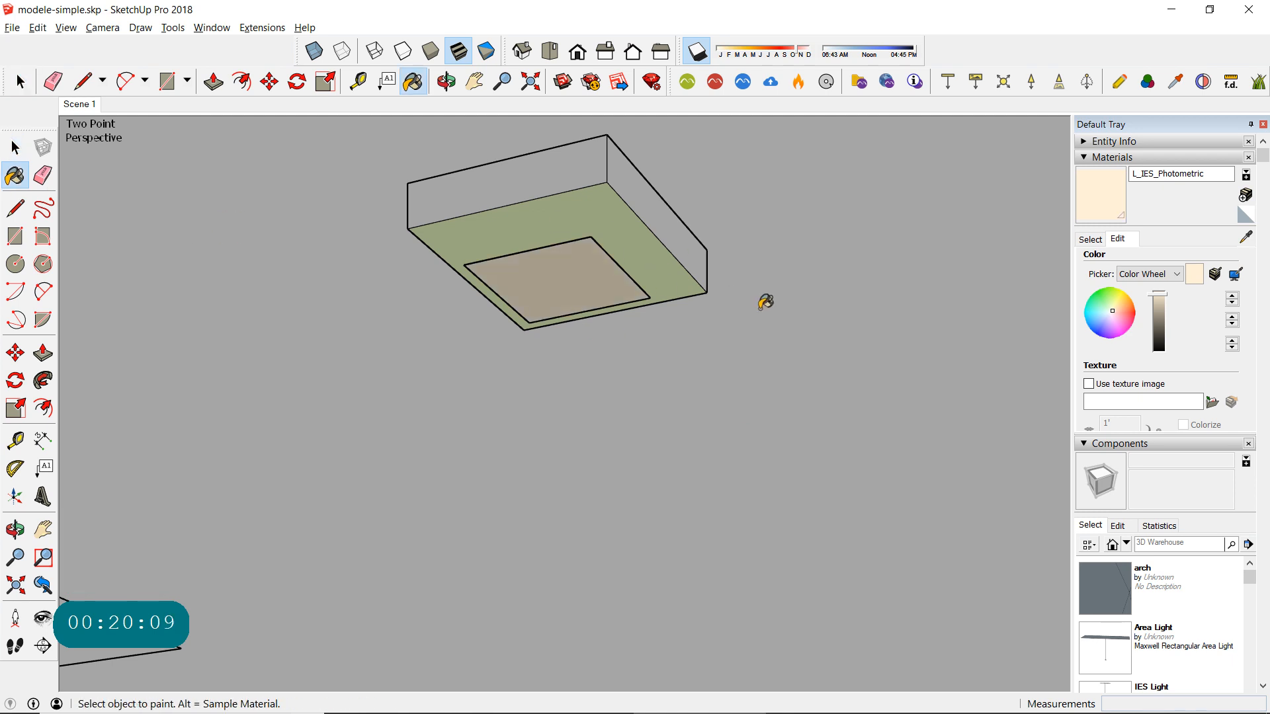
{"action": "left_click", "coordinate": [16, 147]}
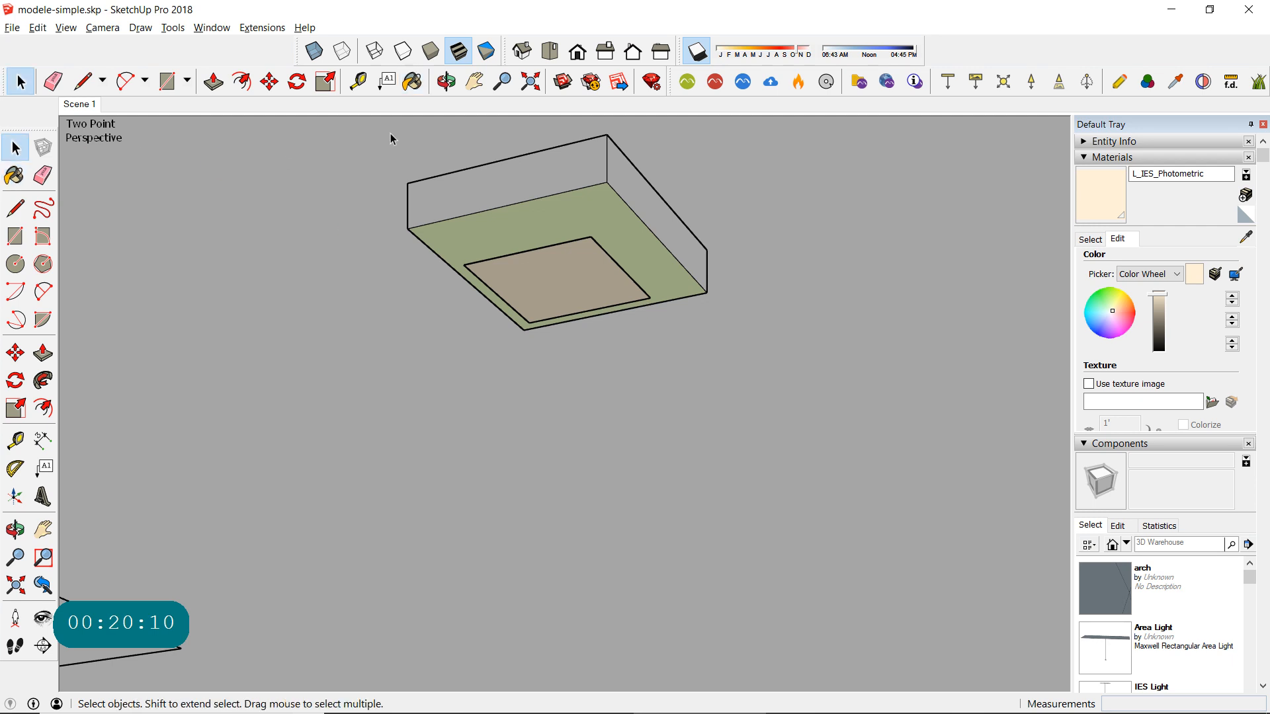
- Turn the whole ceiling fixture, box and inner face together, into a component named L_IES and deselect it
{"action": "left_click_drag", "start_coordinate": [377, 123], "coordinate": [808, 403]}
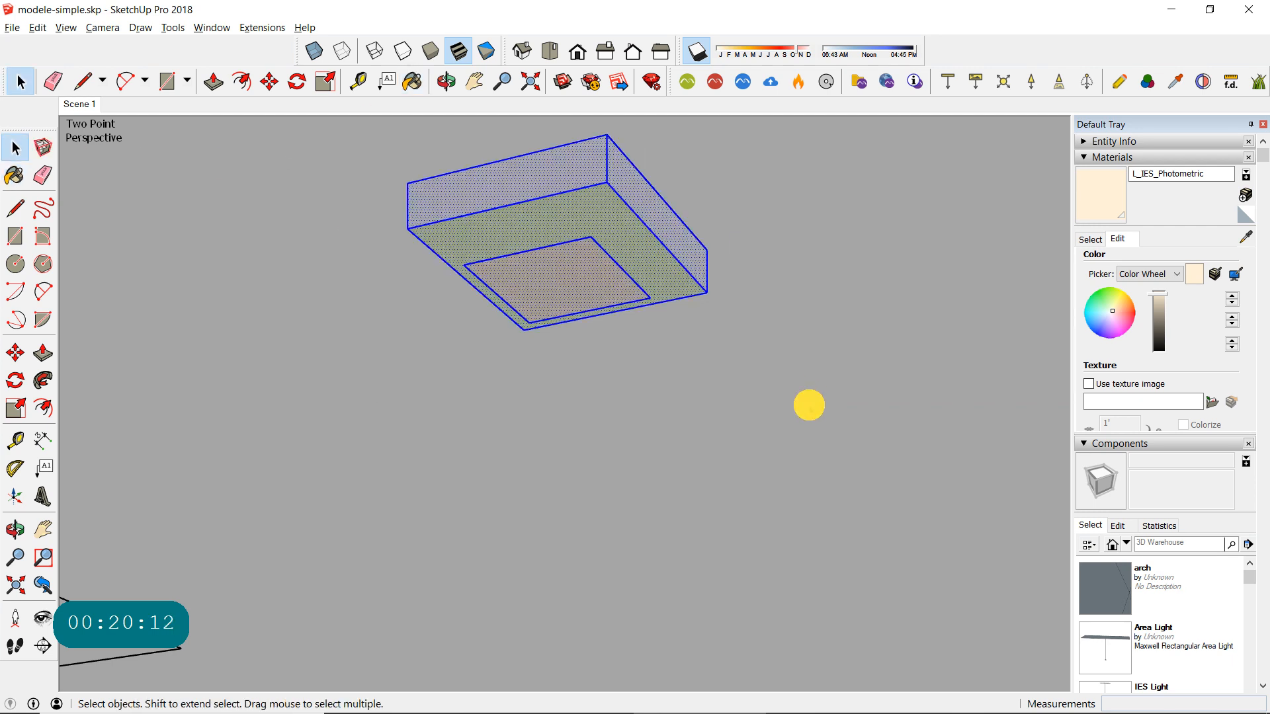
{"action": "right_click", "coordinate": [612, 289]}
{"action": "left_click", "coordinate": [681, 391]}
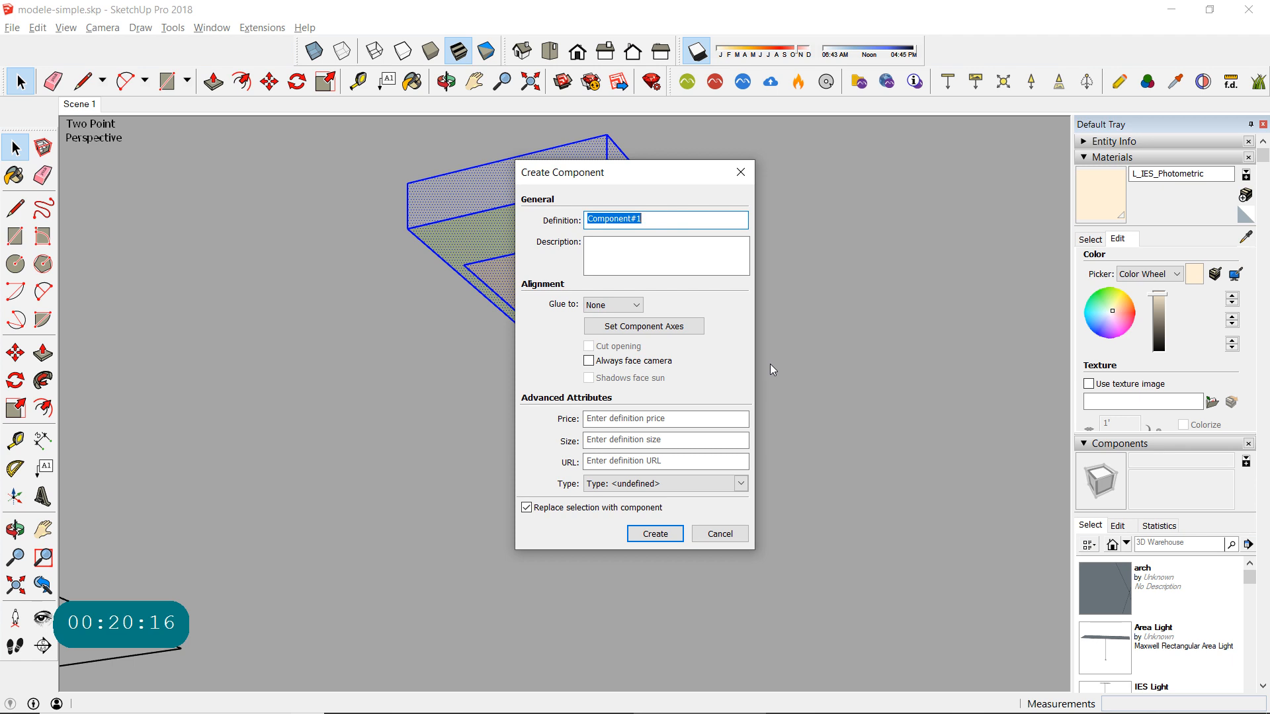
{"action": "key", "text": "BackSpace"}
{"action": "type", "text": "_"}
{"action": "key", "text": "BackSpace"}
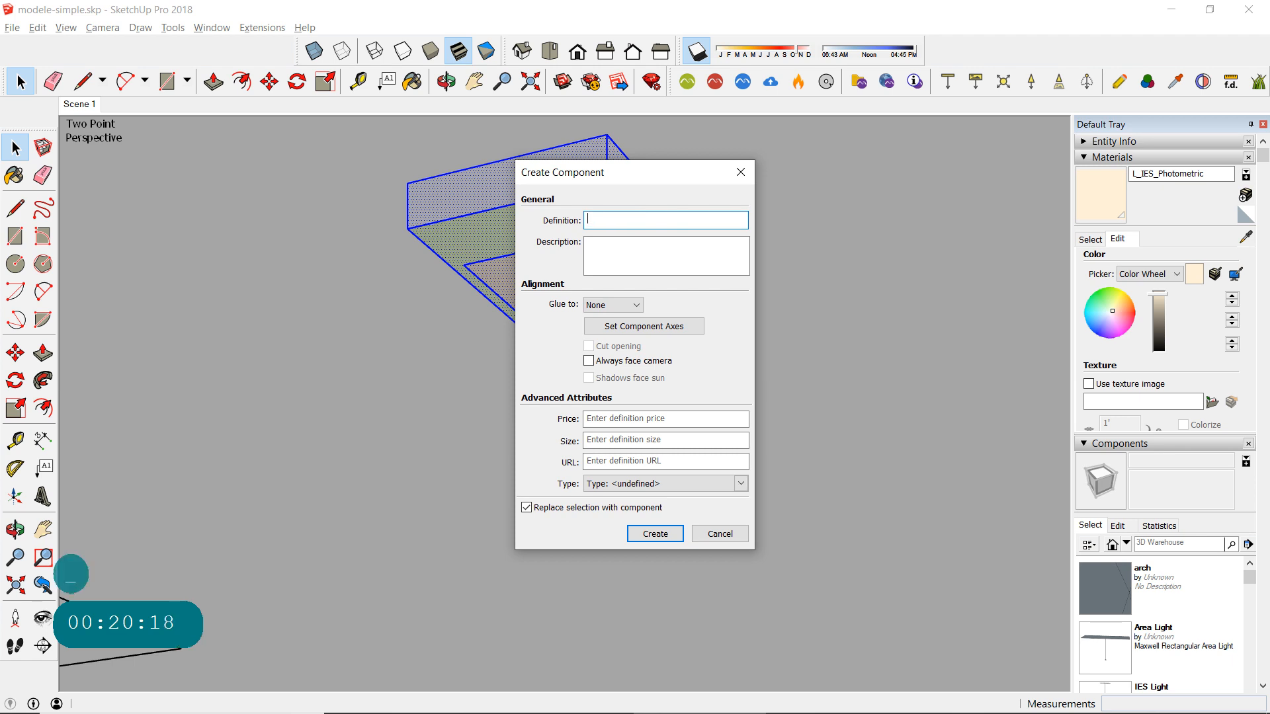
{"action": "type", "text": "L_IES"}
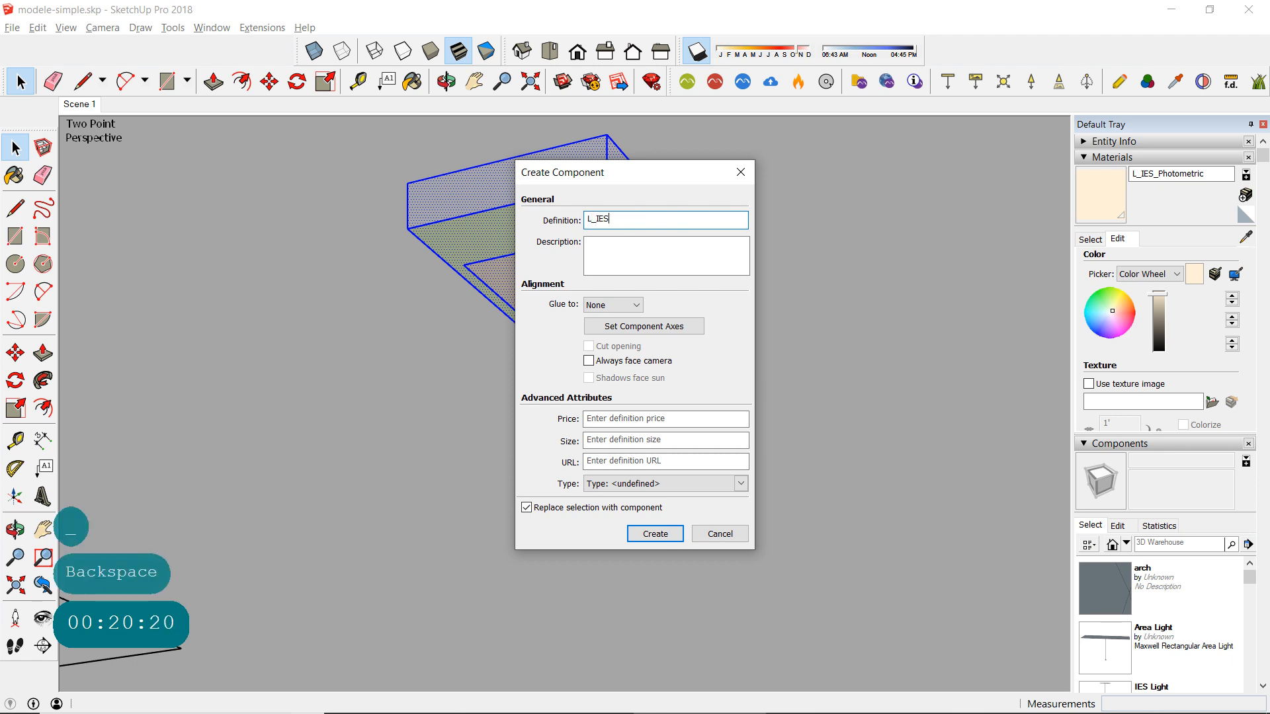
{"action": "left_click", "coordinate": [654, 534]}
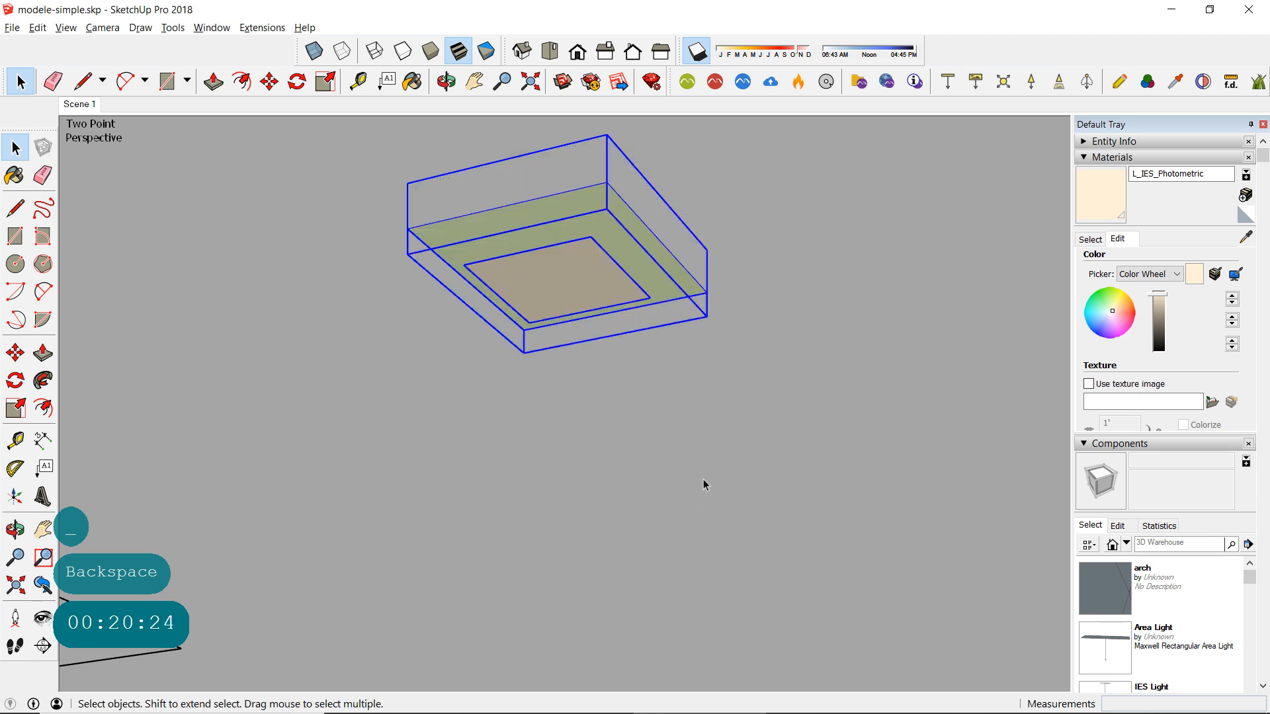
{"action": "left_click", "coordinate": [760, 434]}
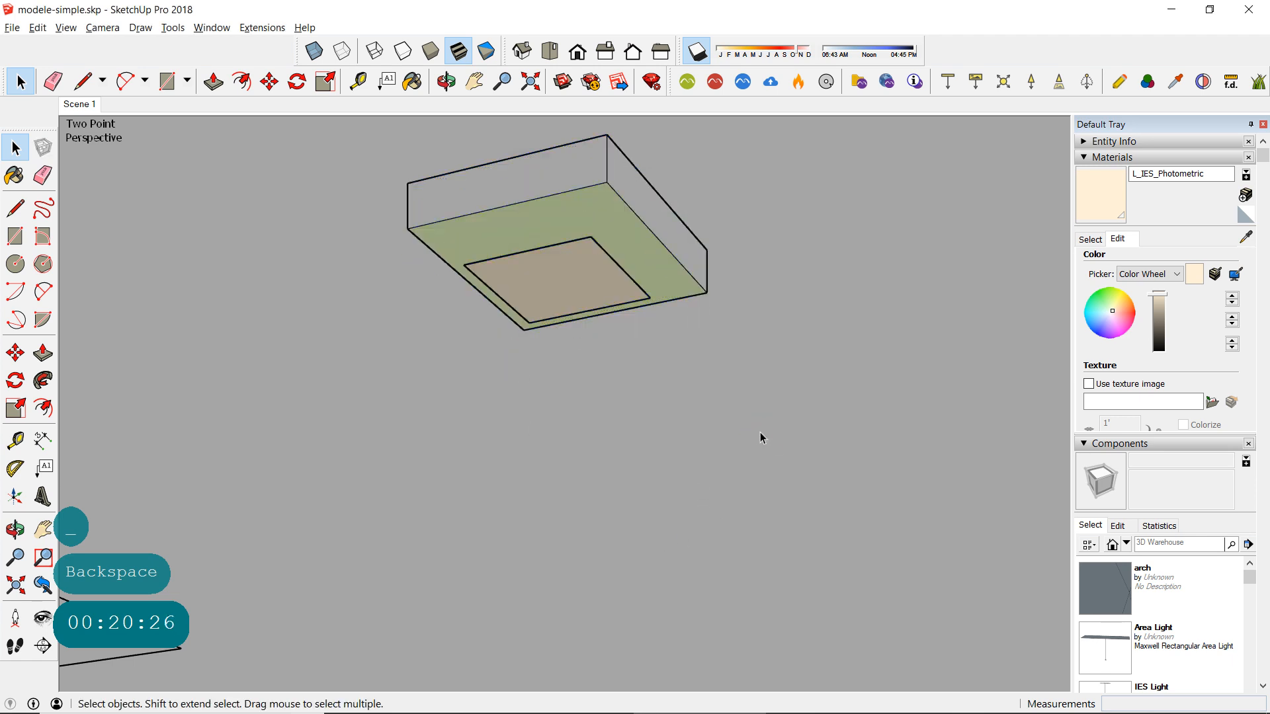
- Bring up the Maxwell Scene Manager and set the L_IES_Fond material's character to Emitter
{"action": "left_click", "coordinate": [1120, 84]}
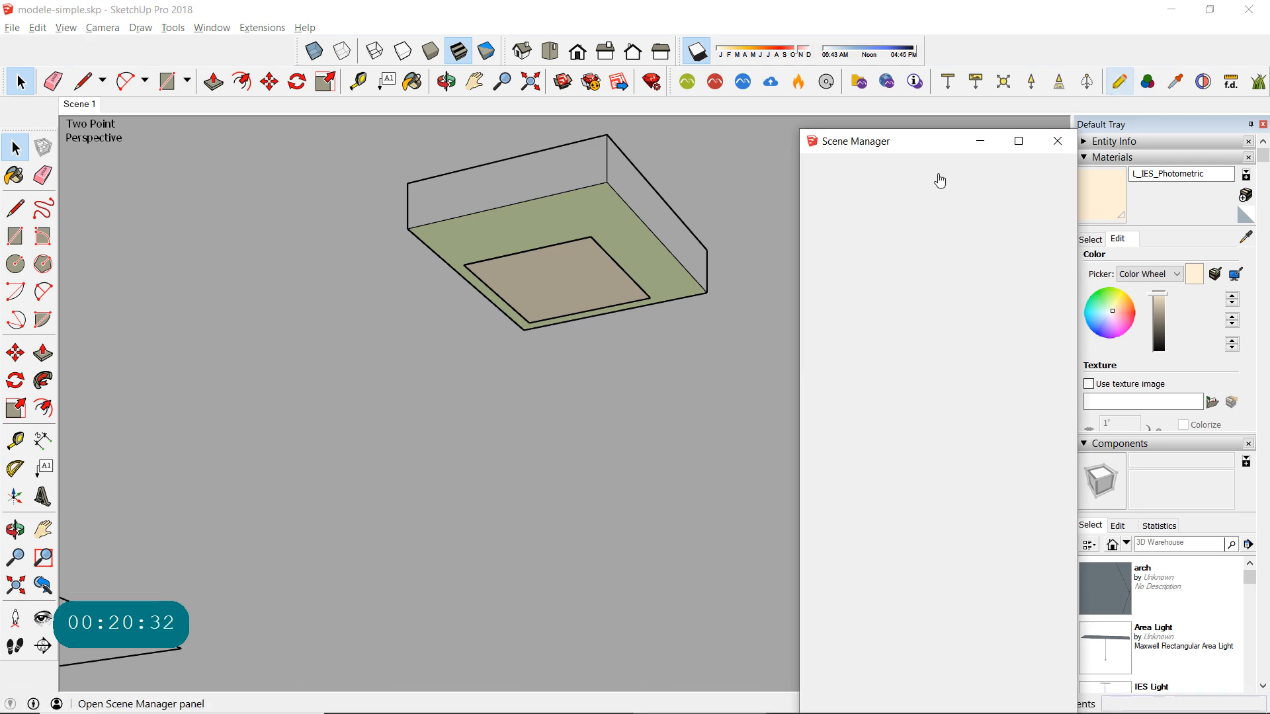
{"action": "left_click_drag", "start_coordinate": [911, 145], "coordinate": [963, 99]}
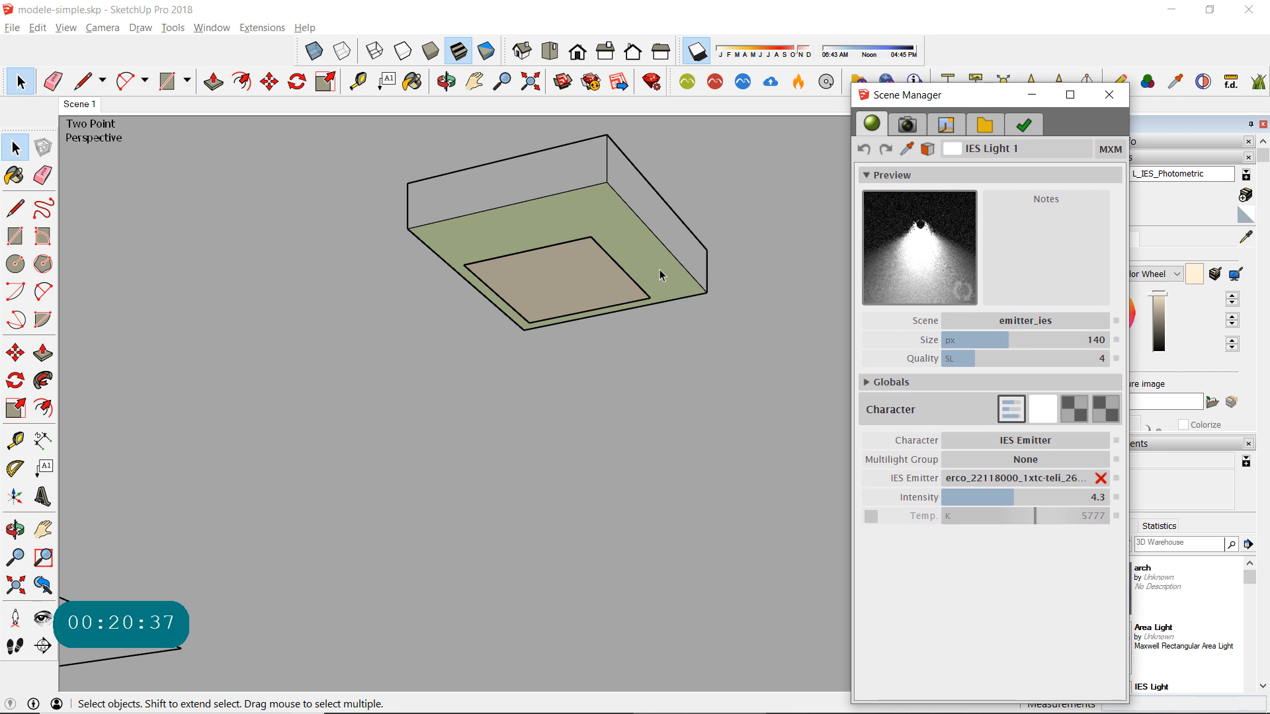
{"action": "left_click", "coordinate": [1001, 153]}
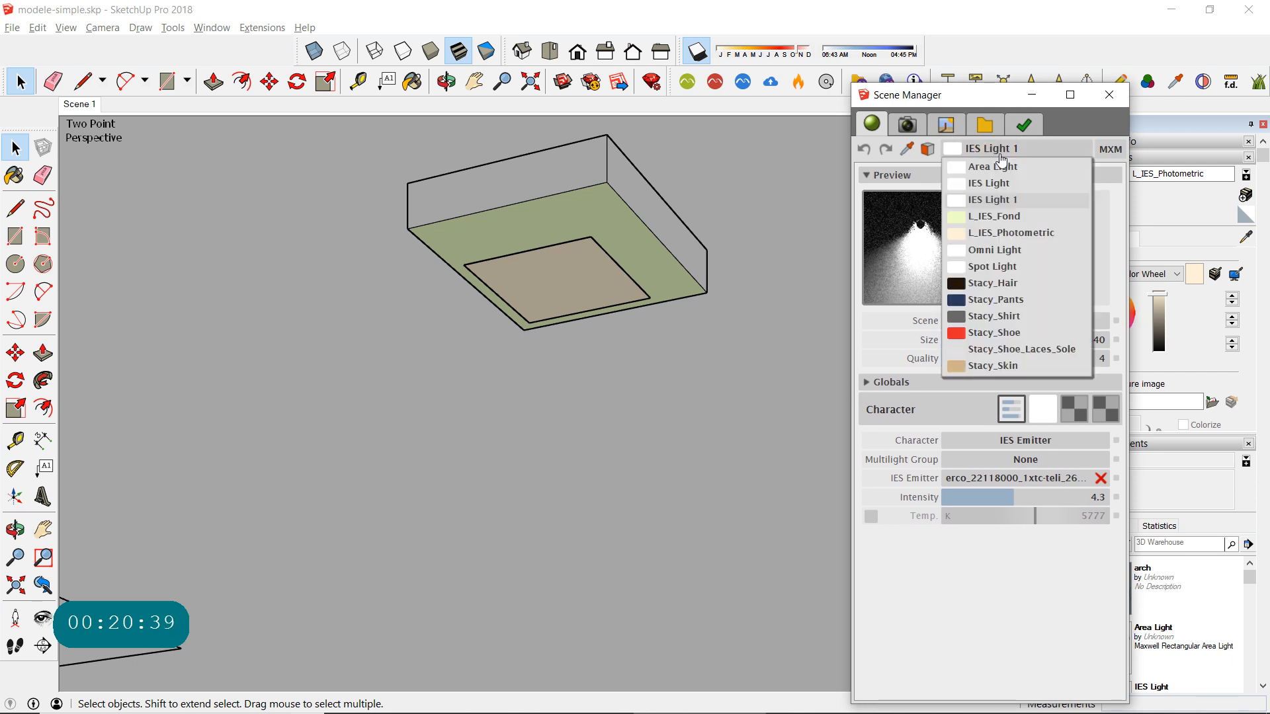
{"action": "left_click", "coordinate": [1005, 217]}
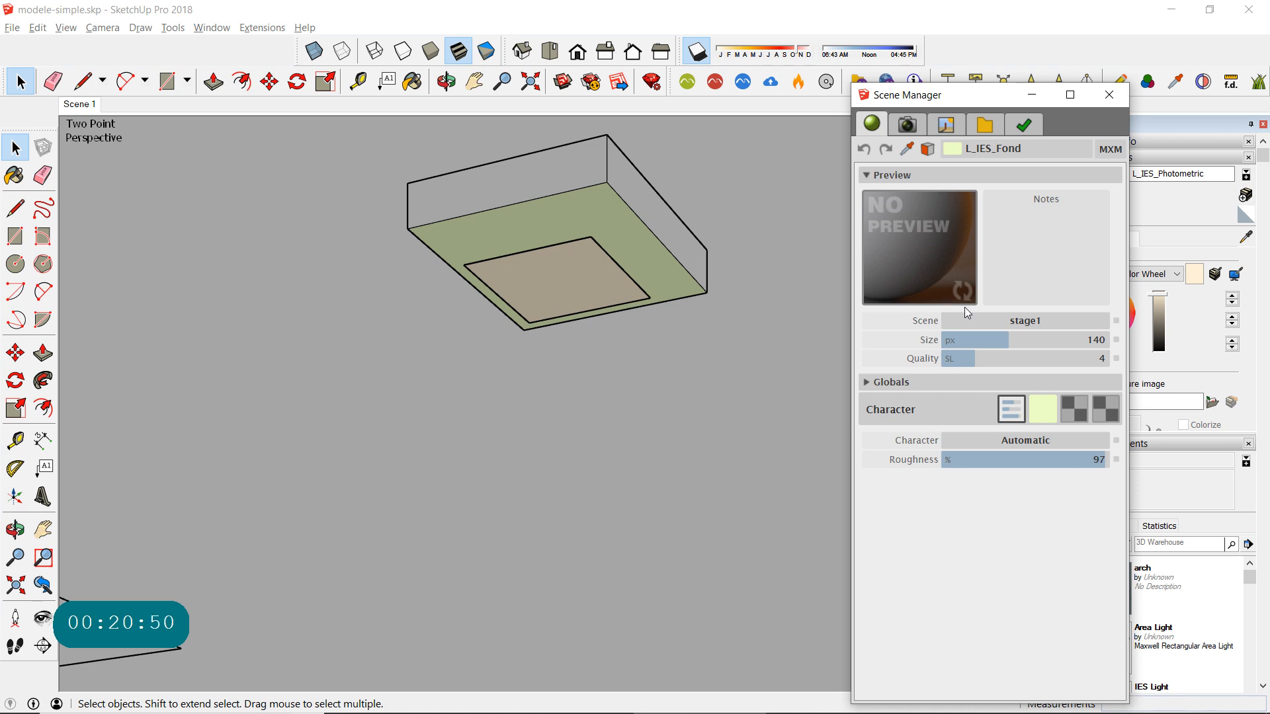
{"action": "left_click", "coordinate": [1049, 442]}
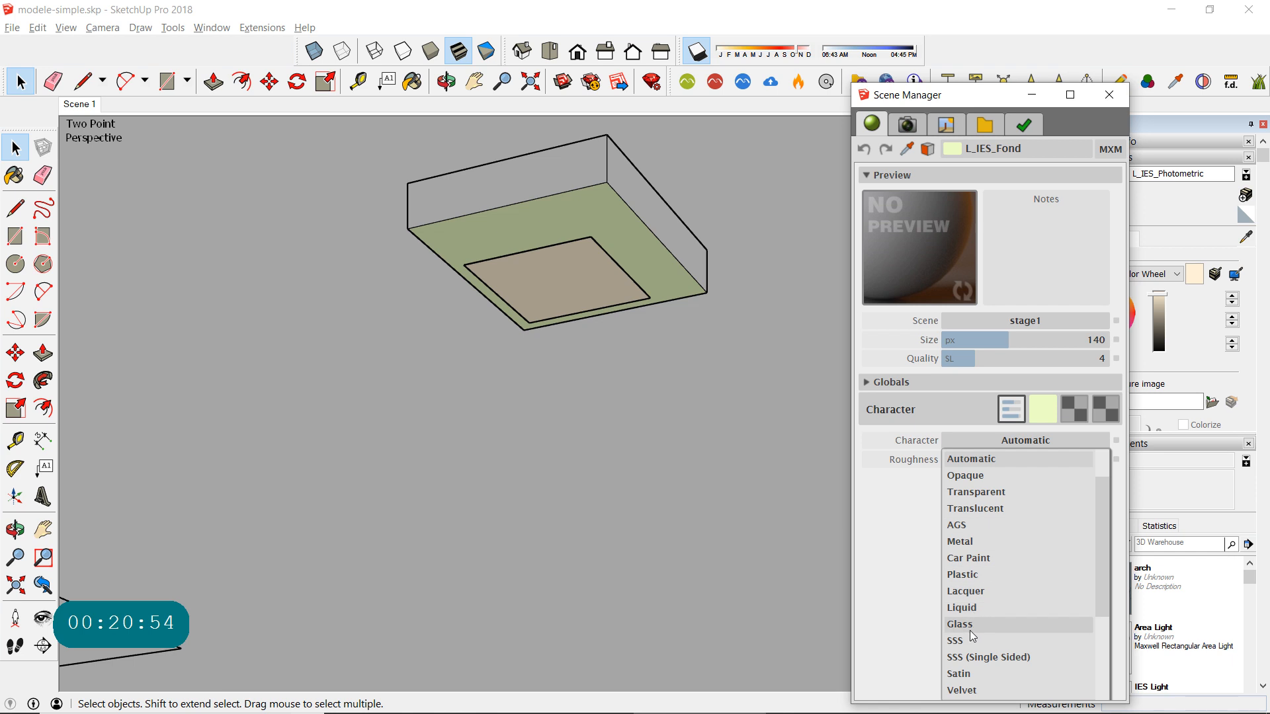
{"action": "scroll", "coordinate": [979, 558], "scroll_direction": "down", "scroll_amount": 2}
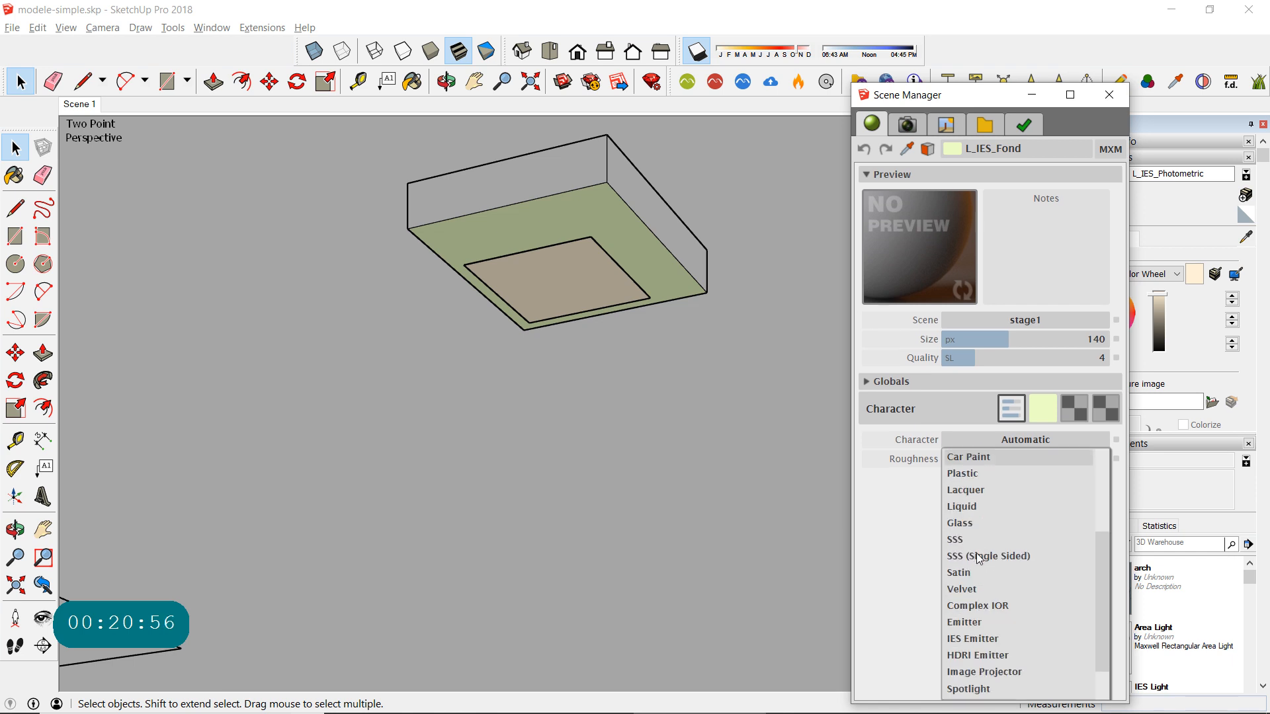
{"action": "left_click", "coordinate": [1019, 622]}
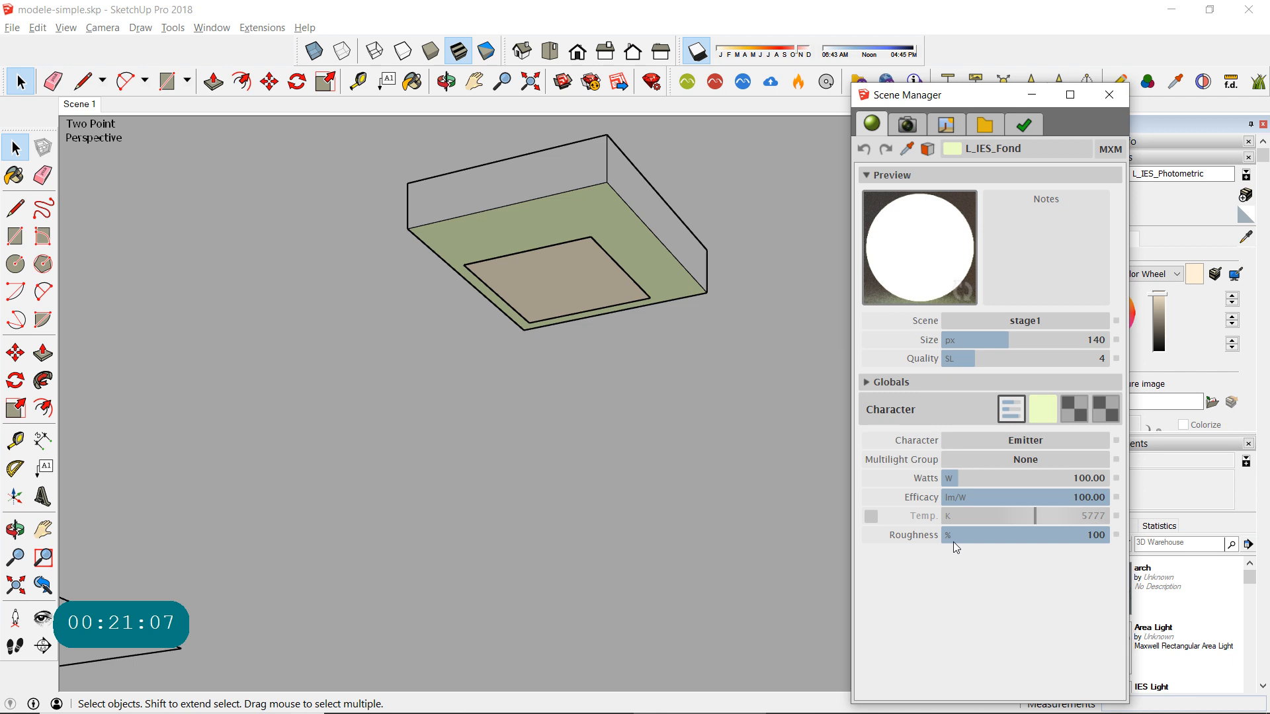
- Set the L_IES_Fond emitter's roughness to 0%, leaving the roughness increment and precision options as they are
{"action": "left_click_drag", "start_coordinate": [950, 535], "coordinate": [1003, 535]}
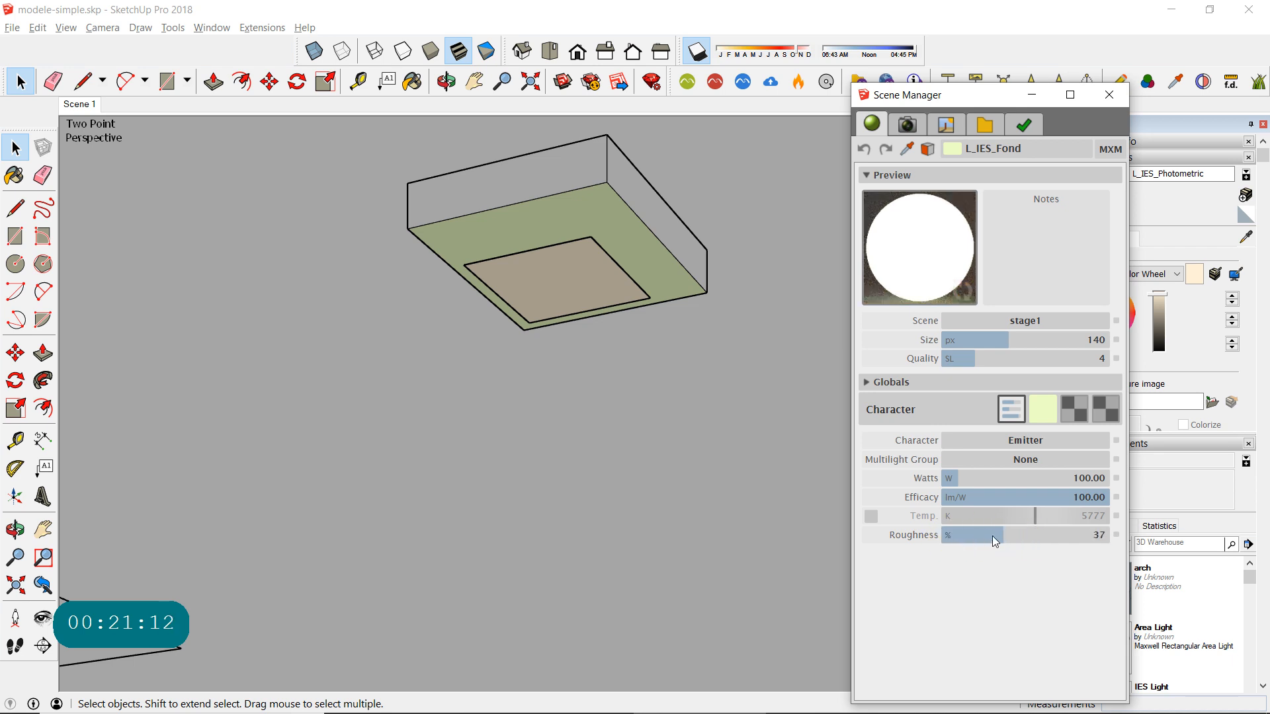
{"action": "left_click_drag", "start_coordinate": [994, 537], "coordinate": [883, 562]}
{"action": "left_click", "coordinate": [964, 581]}
{"action": "left_click", "coordinate": [1115, 536]}
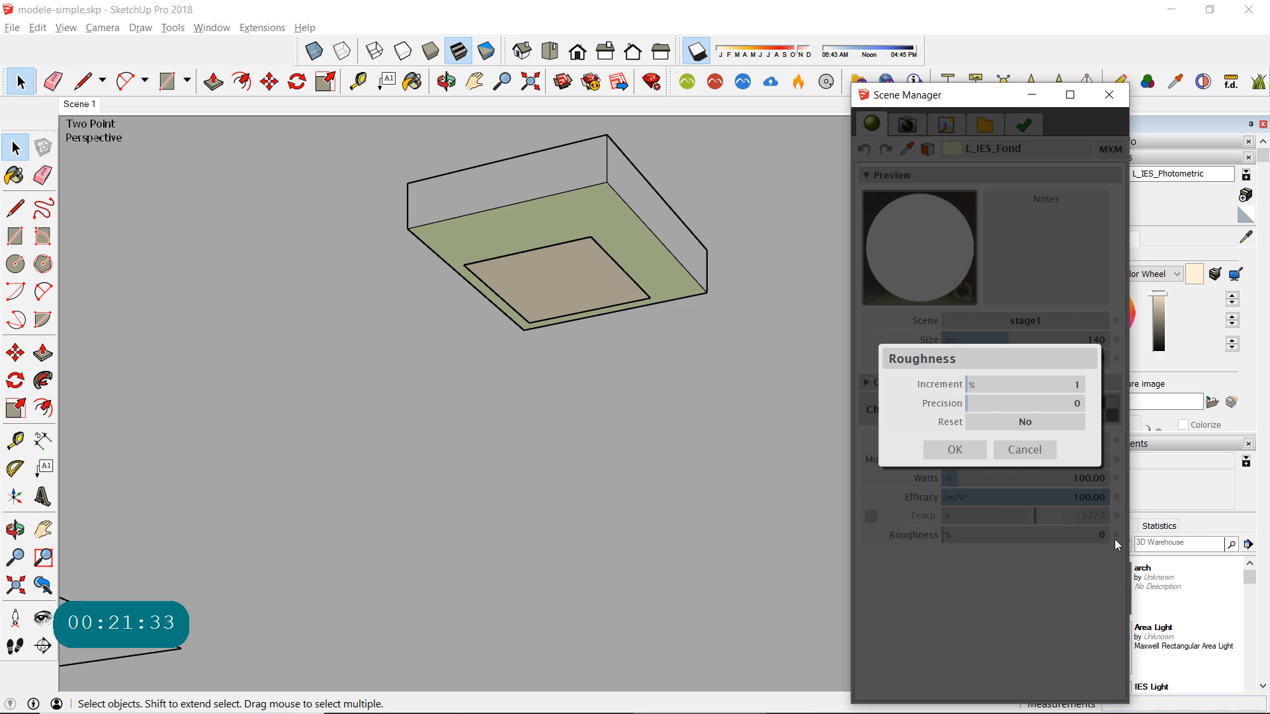
{"action": "left_click", "coordinate": [1023, 450]}
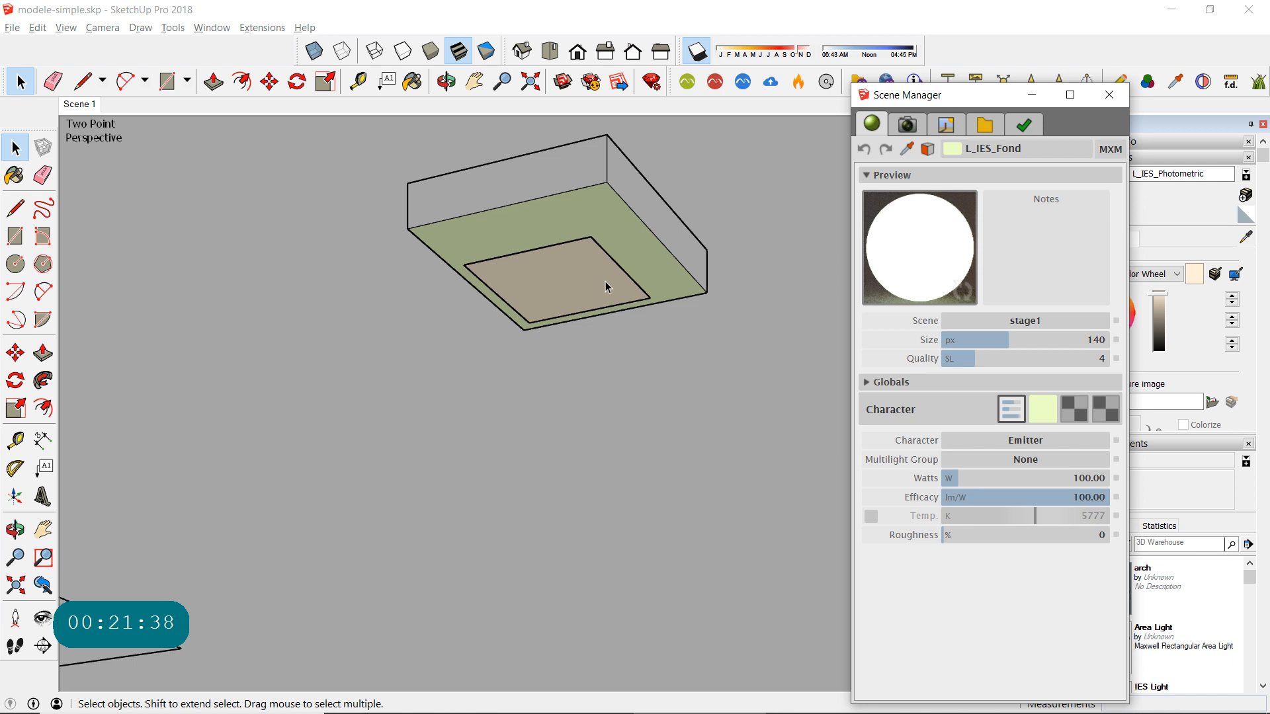
- Switch to the L_IES_Photometric material and set its character to IES Emitter
{"action": "left_click", "coordinate": [1016, 152]}
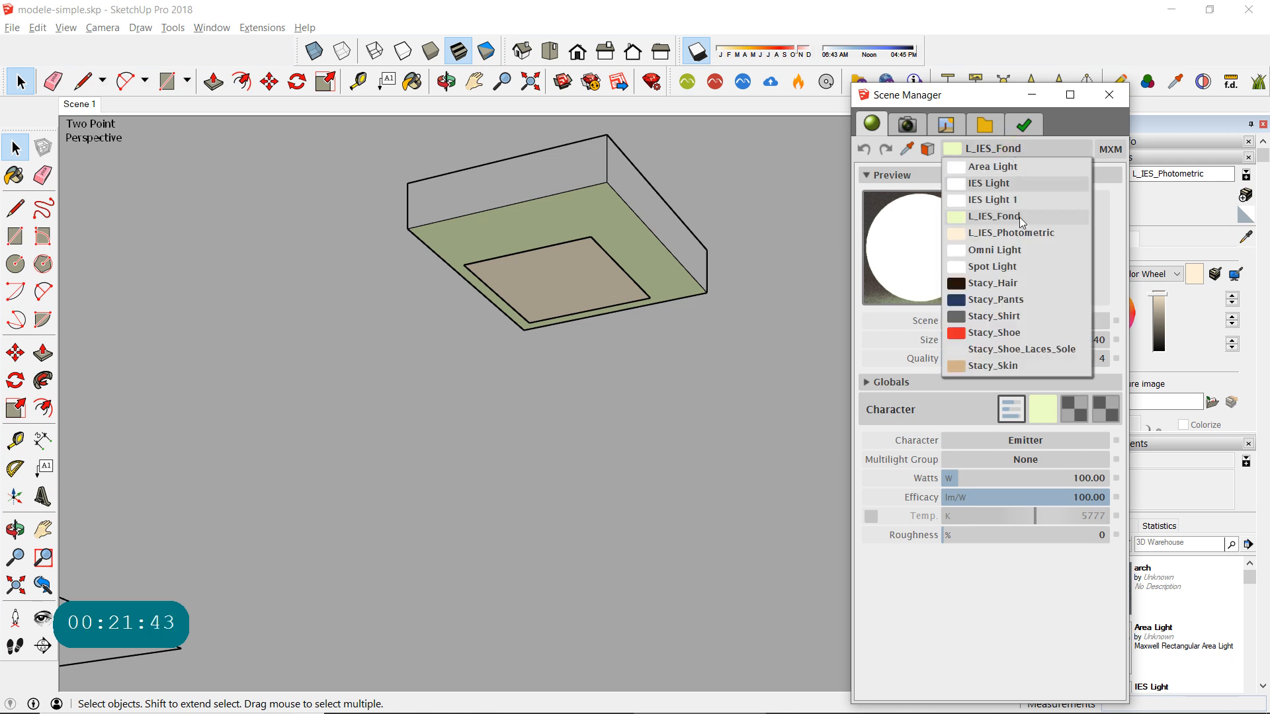
{"action": "left_click", "coordinate": [999, 233]}
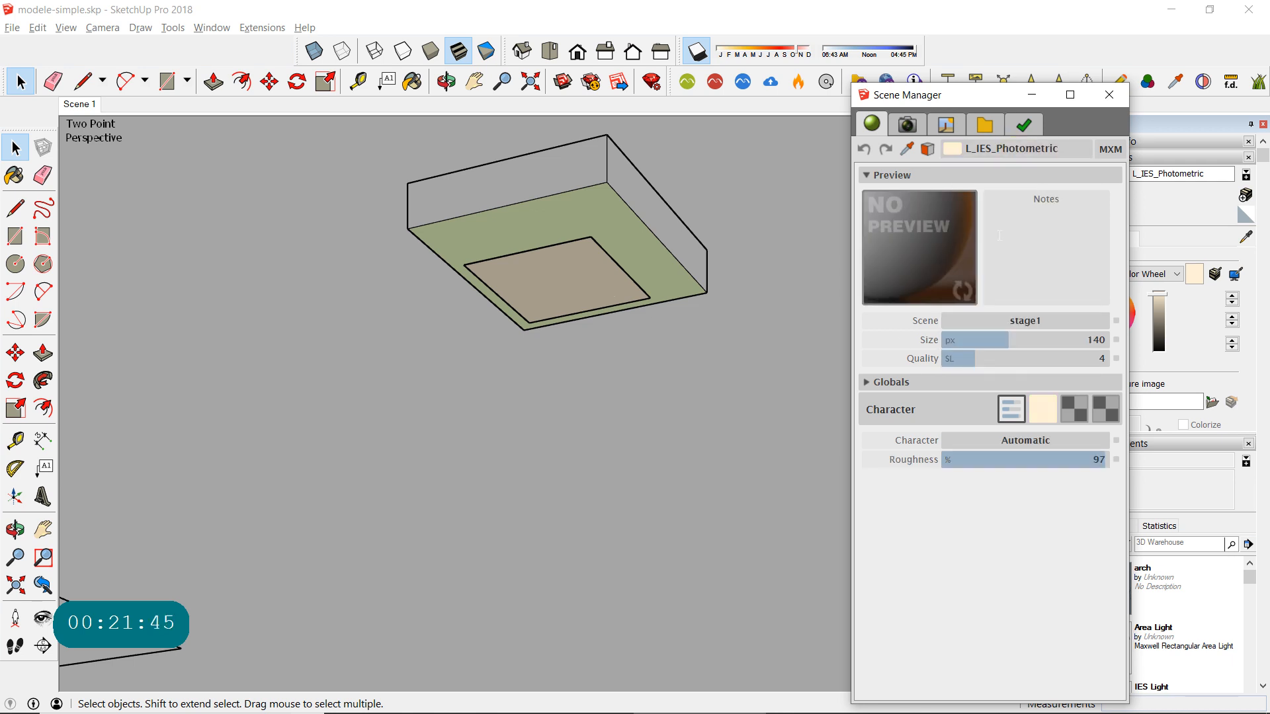
{"action": "left_click", "coordinate": [994, 441]}
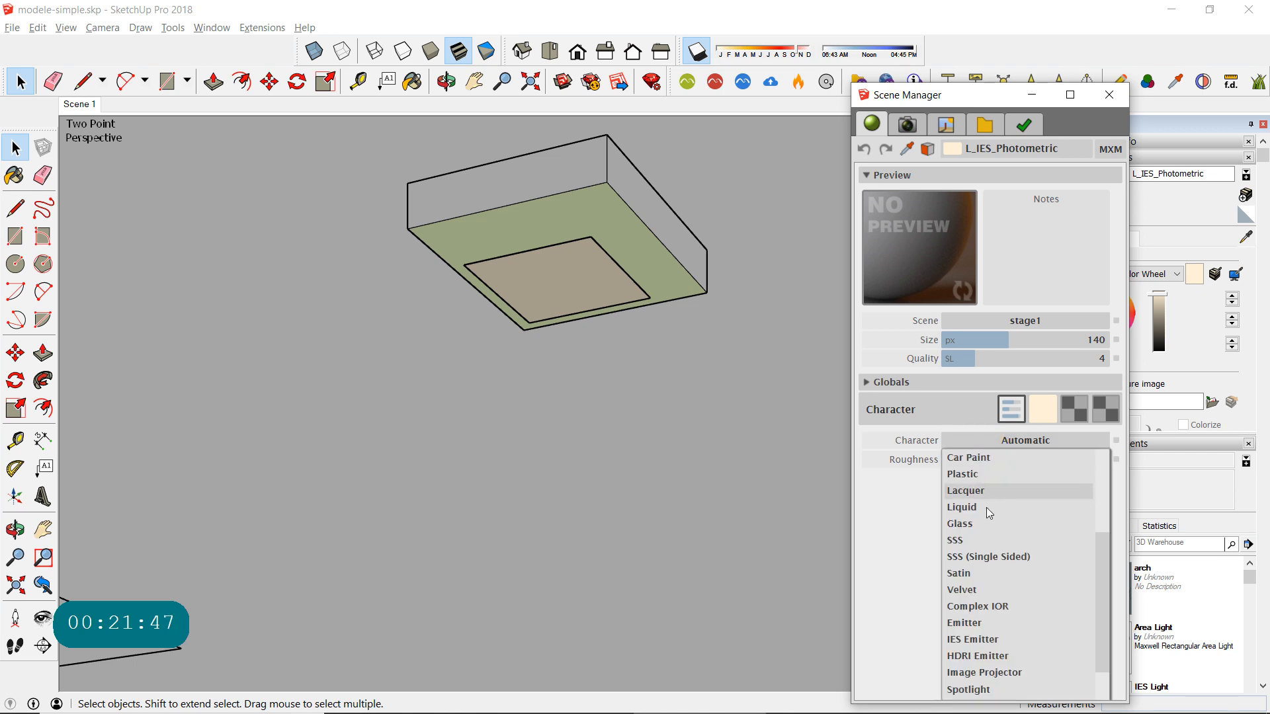
{"action": "left_click", "coordinate": [981, 639]}
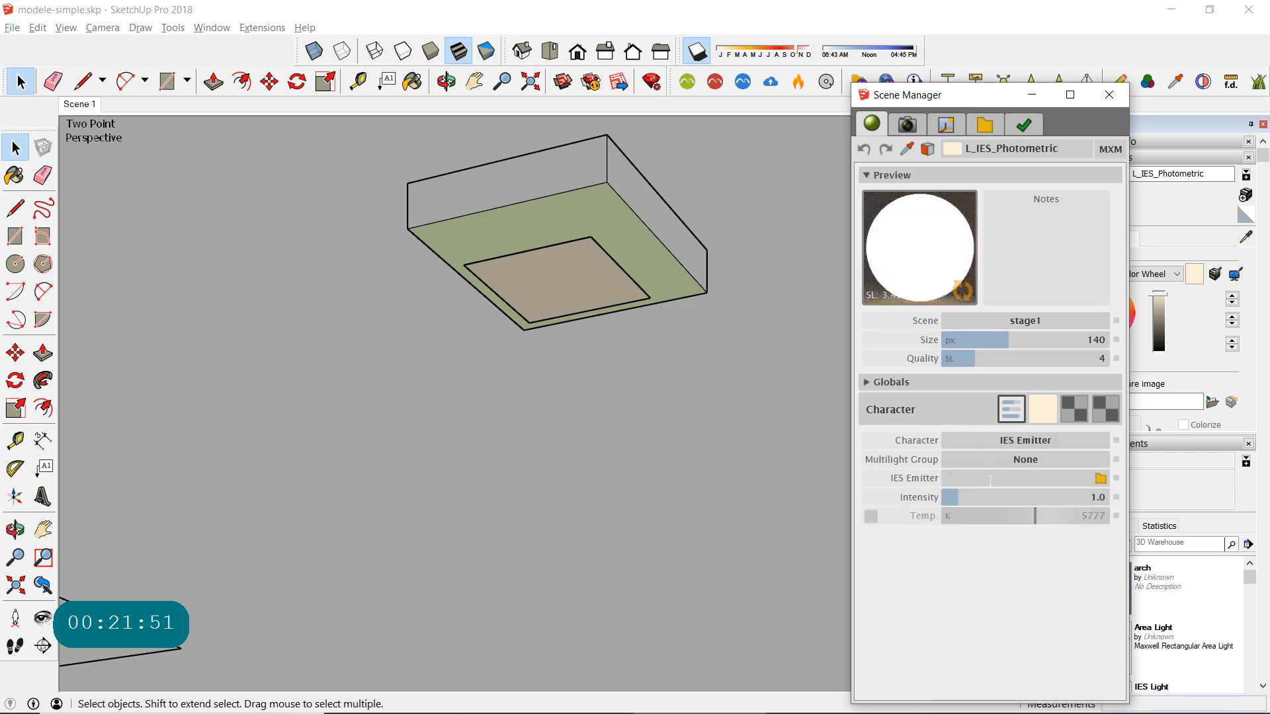
- Load erco_22138000_2xtc-teli_42w.ies from the indoor luminaries folder as the IES file of L_IES_Photometric
{"action": "left_click", "coordinate": [1099, 480]}
{"action": "left_click", "coordinate": [1100, 479]}
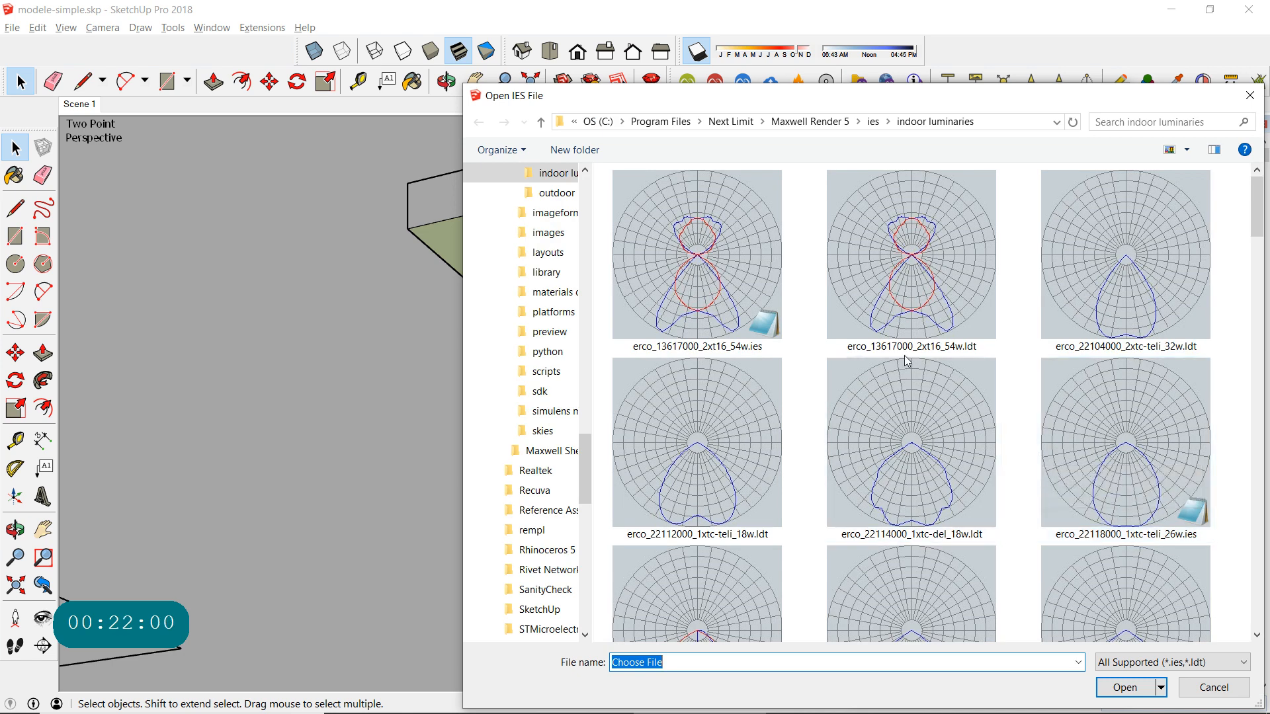
{"action": "scroll", "coordinate": [907, 360], "scroll_direction": "down", "scroll_amount": 1}
{"action": "scroll", "coordinate": [907, 360], "scroll_direction": "down", "scroll_amount": 2}
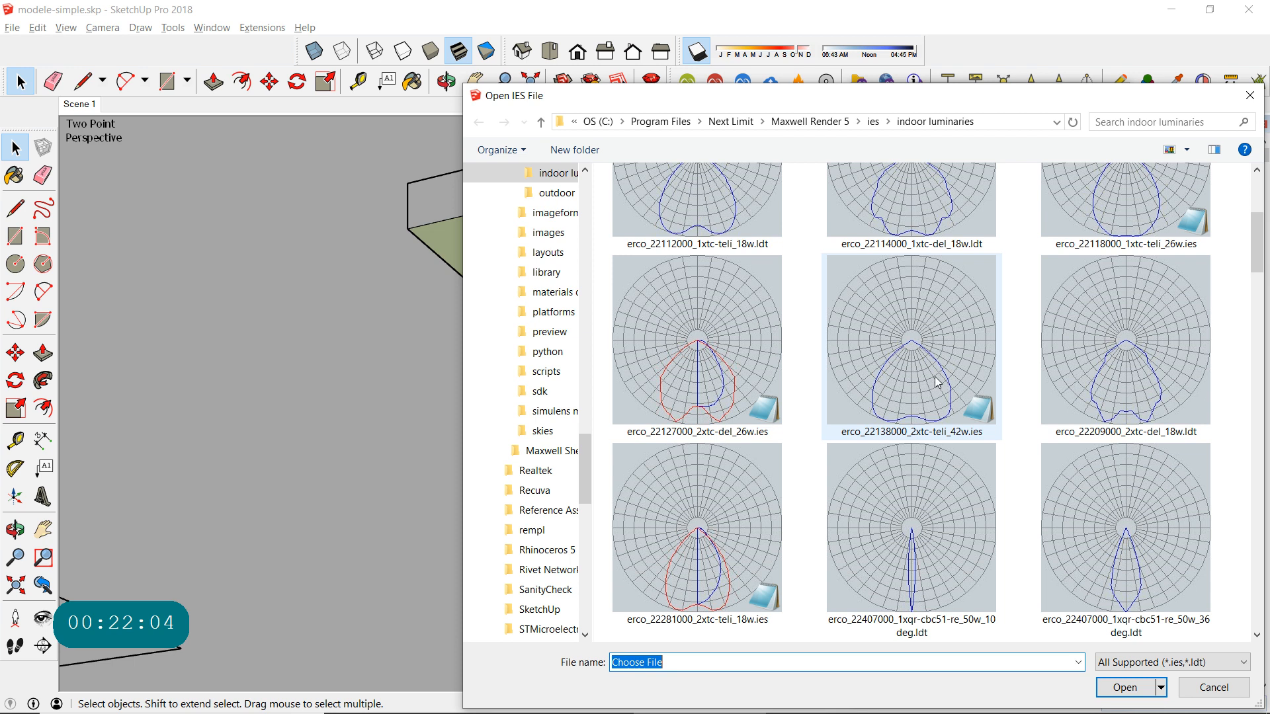
{"action": "double_click", "coordinate": [937, 382]}
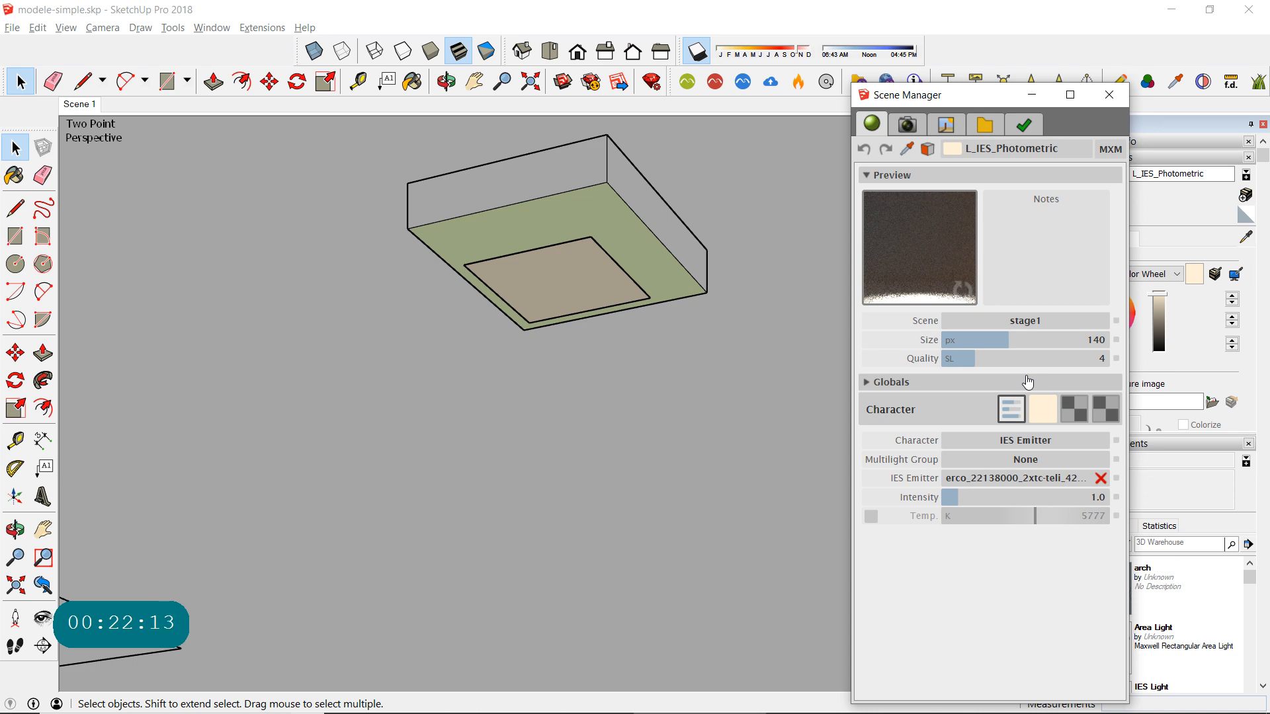
- Set the L_IES_Photometric emitter's intensity to 3.4 and close the Scene Manager
{"action": "left_click", "coordinate": [997, 500]}
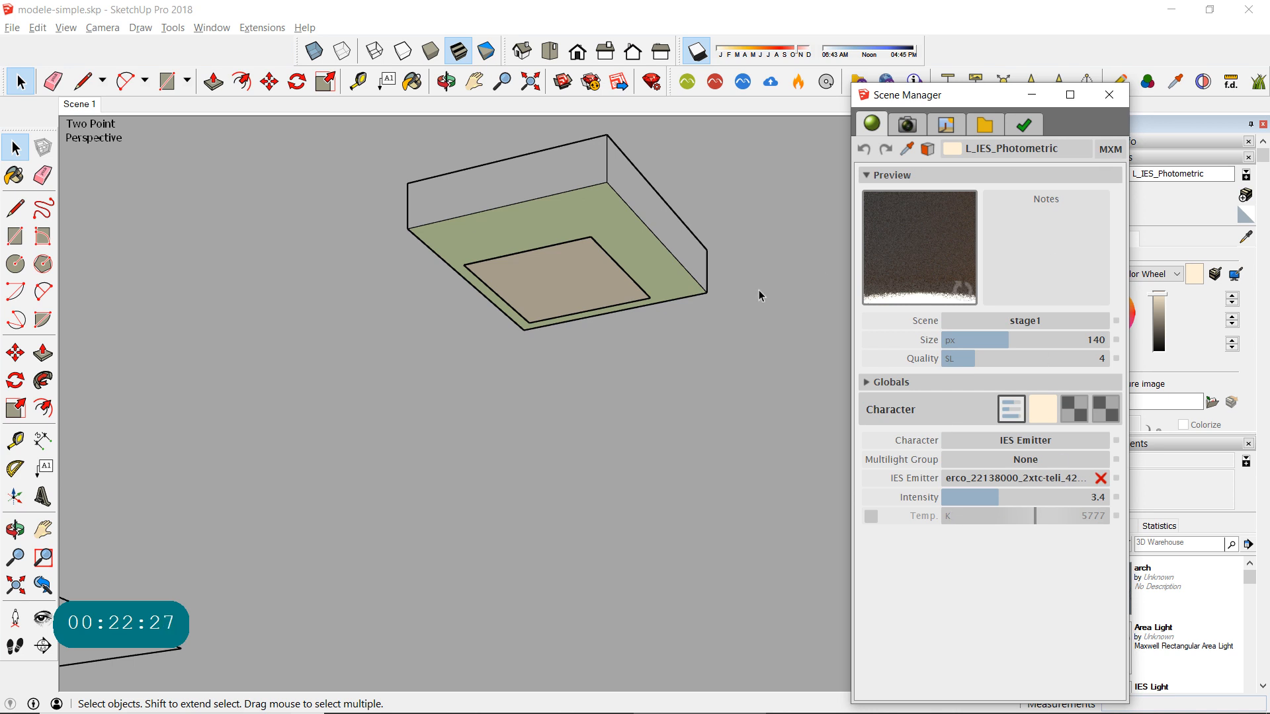
{"action": "left_click", "coordinate": [1109, 95]}
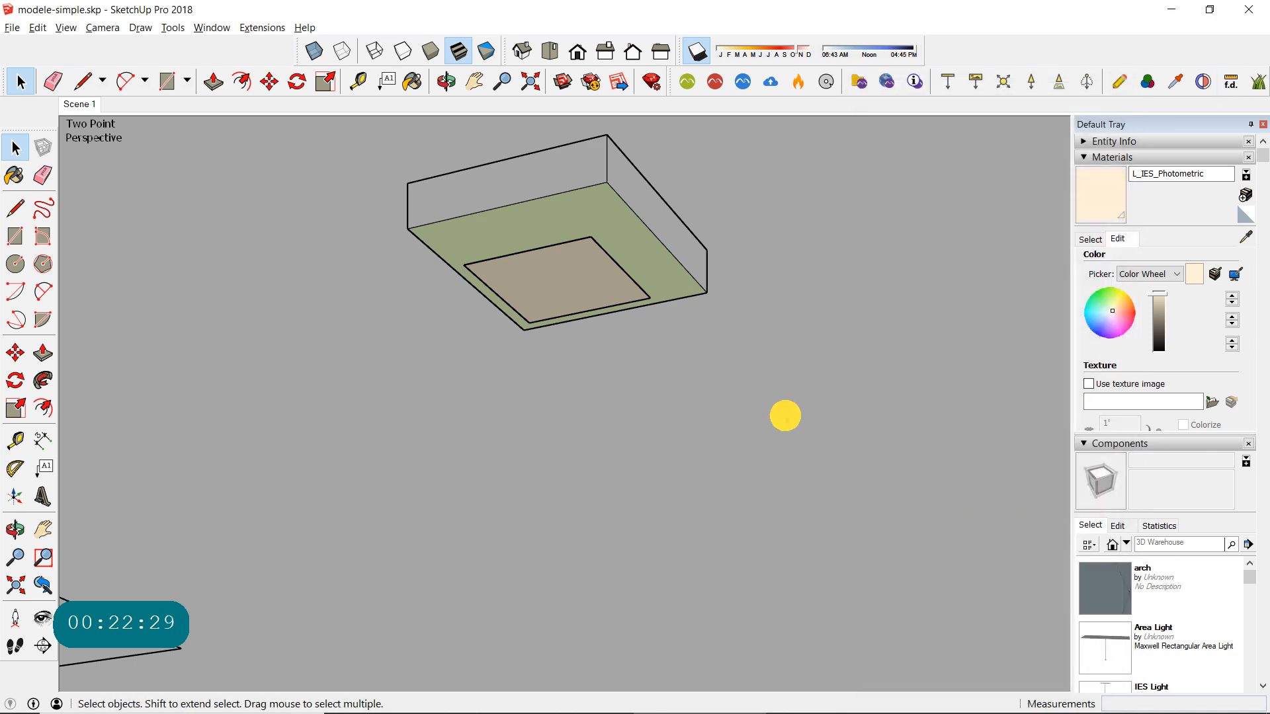
{"action": "scroll", "coordinate": [558, 374], "scroll_direction": "down", "scroll_amount": 3}
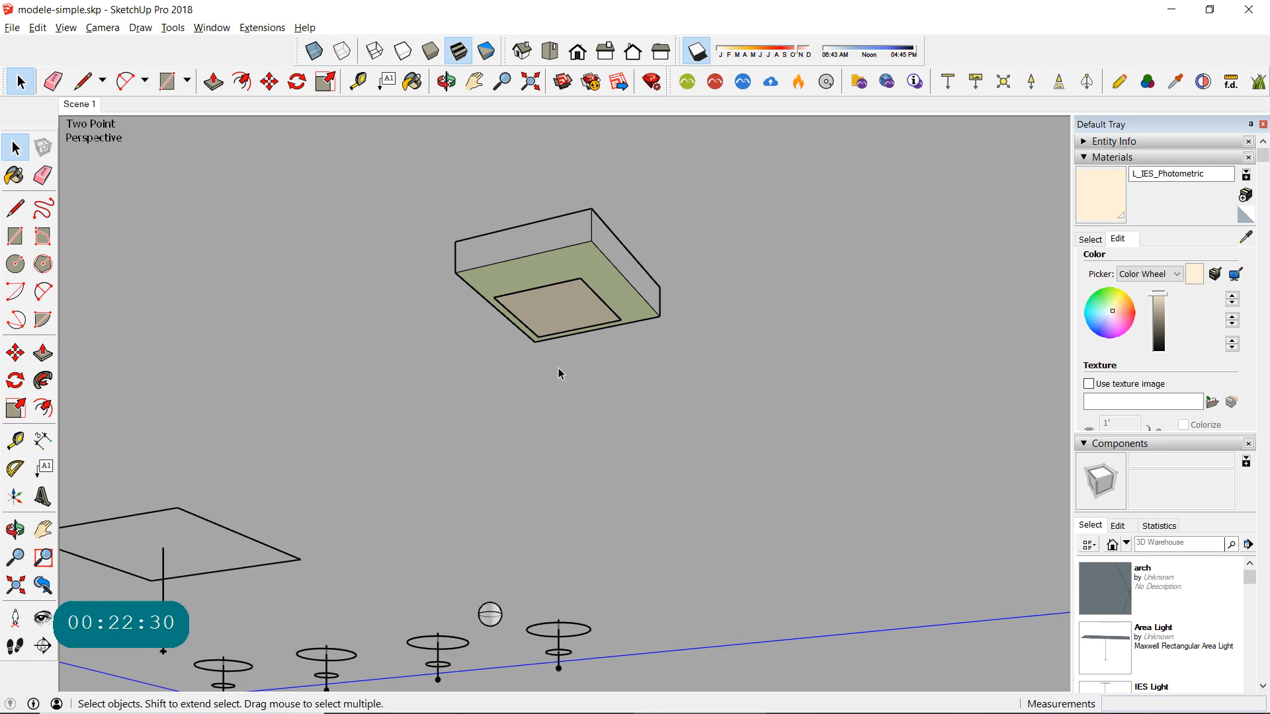
{"action": "scroll", "coordinate": [558, 375], "scroll_direction": "down", "scroll_amount": 1}
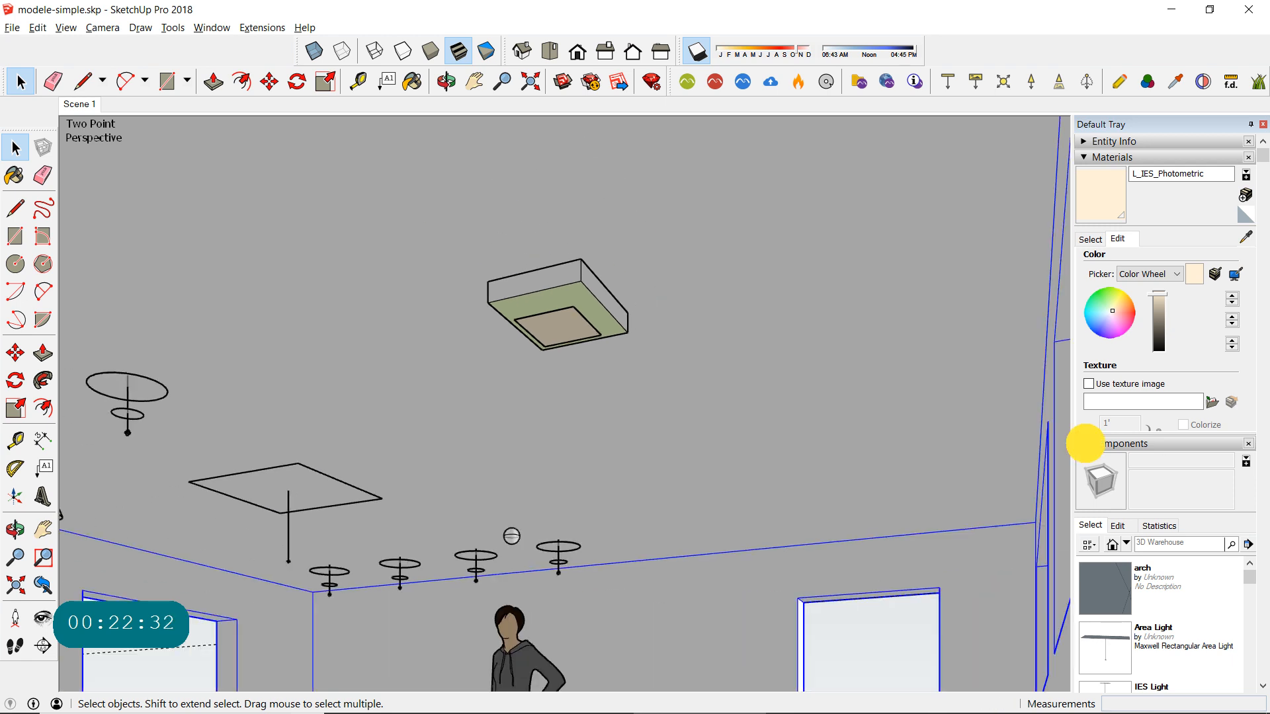
- Collapse the Materials and Components sections and return the model to the saved Scene 1 view
{"action": "left_click", "coordinate": [1085, 442]}
{"action": "left_click", "coordinate": [1083, 156]}
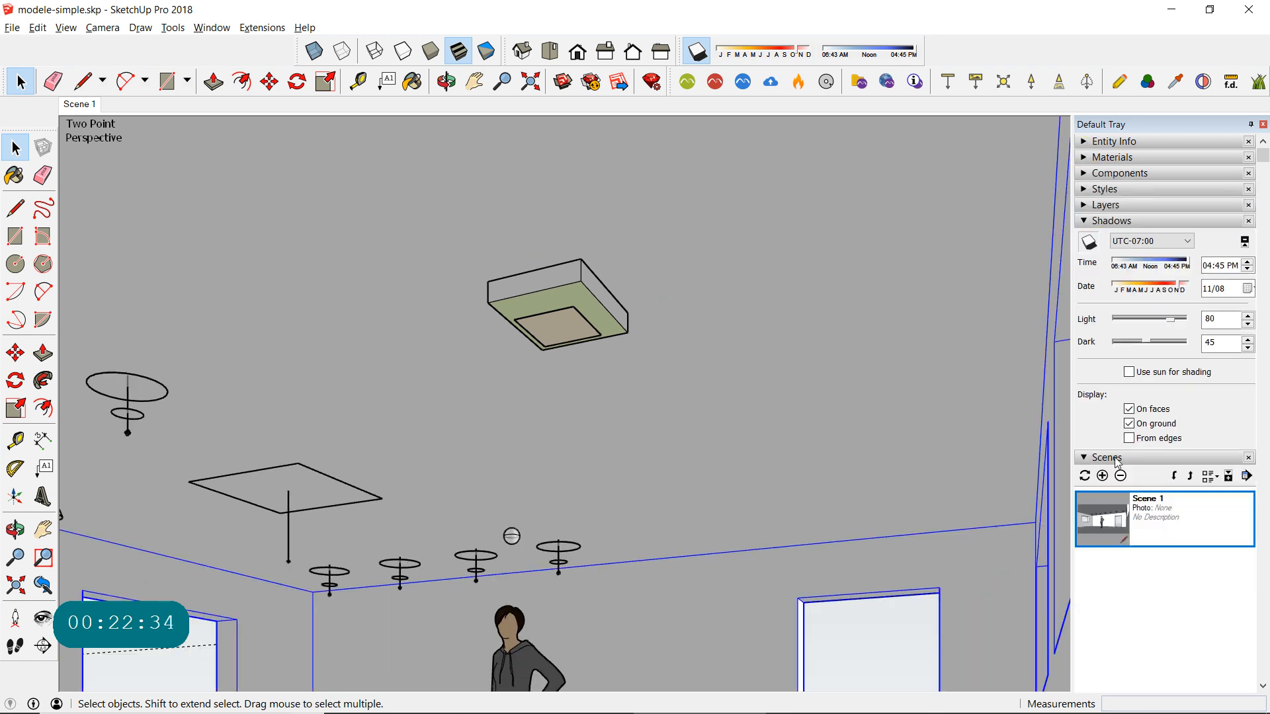
{"action": "double_click", "coordinate": [1106, 516]}
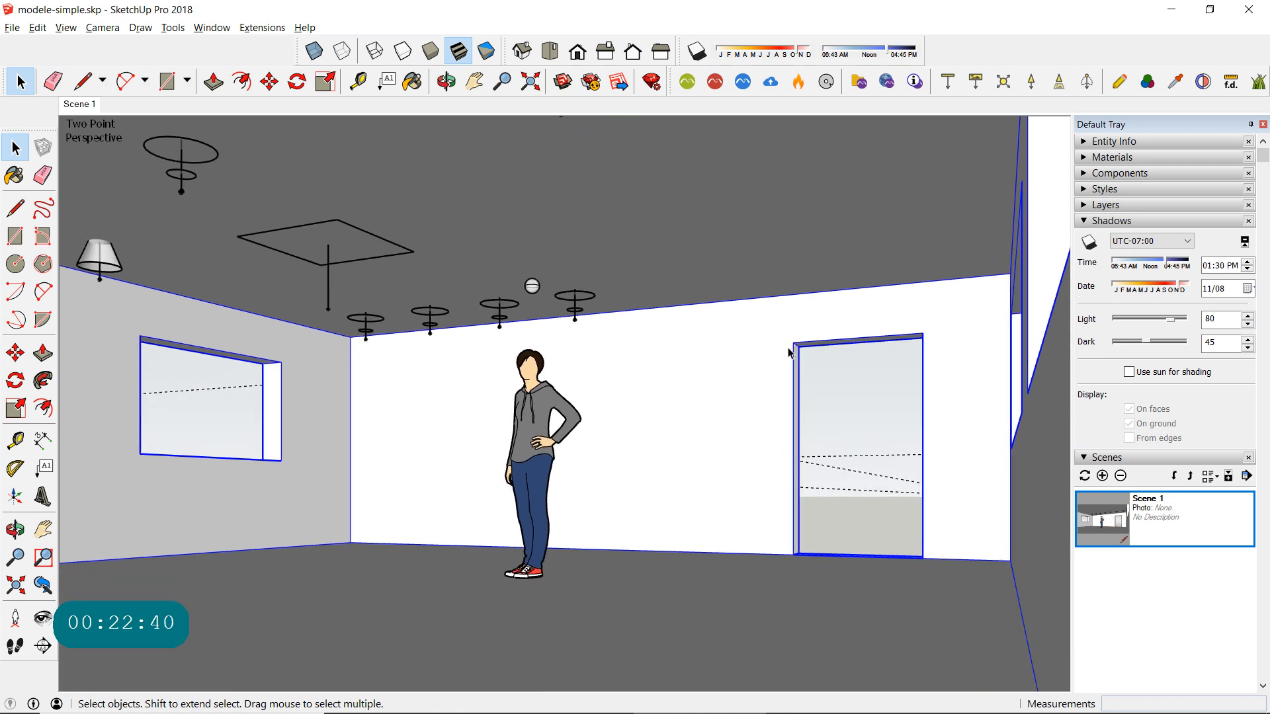
- Try a 60° camera field of view and narrow it back interactively to about 36°
{"action": "left_click", "coordinate": [68, 28]}
{"action": "mouse_move", "coordinate": [102, 28]}
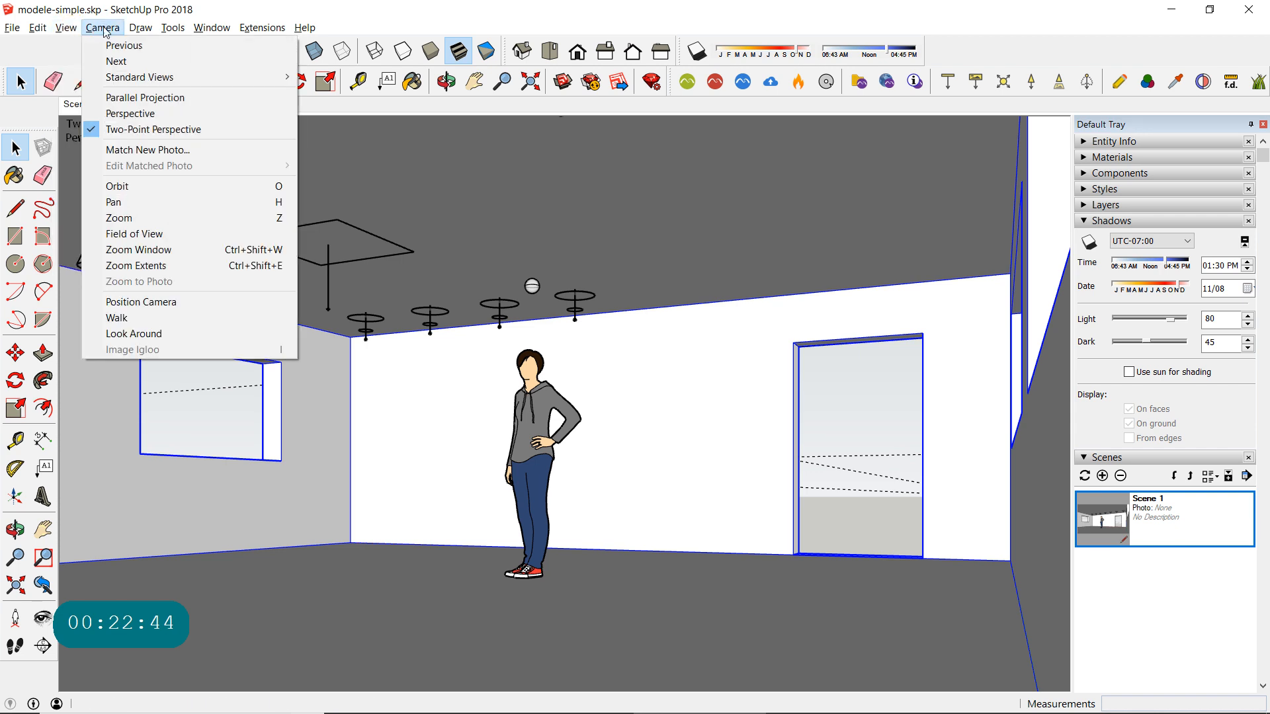
{"action": "left_click", "coordinate": [153, 236]}
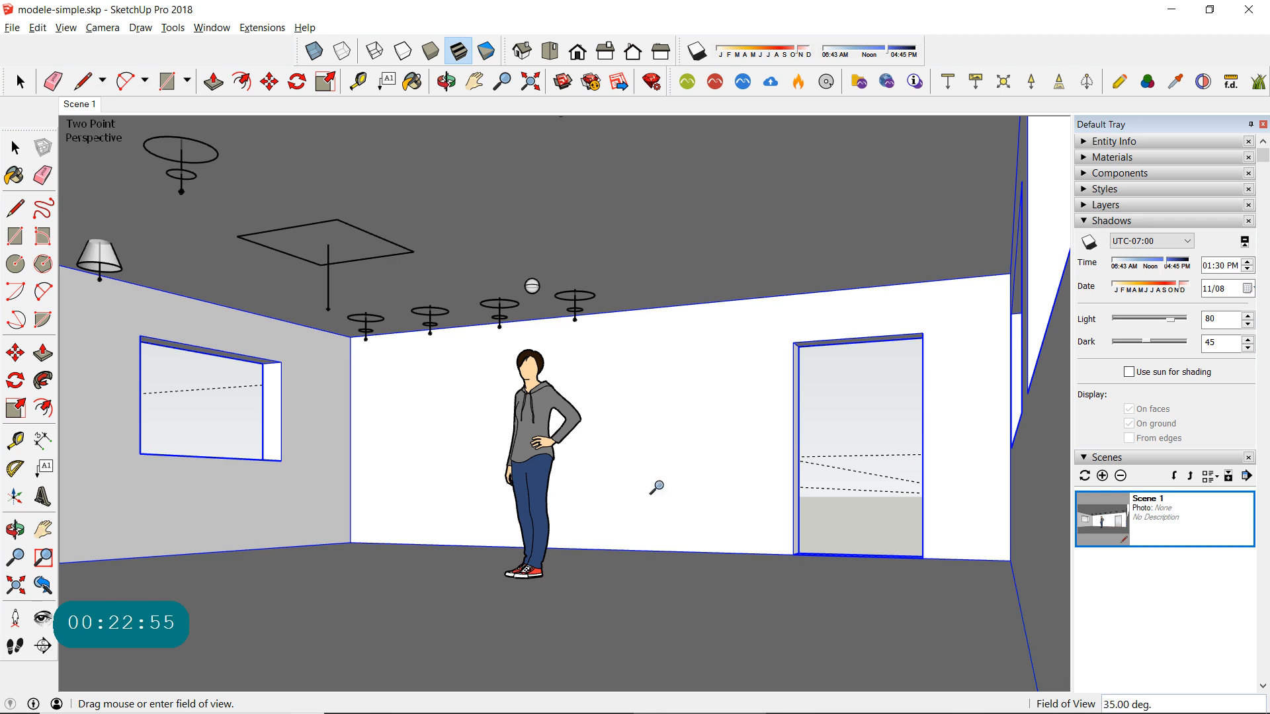
{"action": "type", "text": "60"}
{"action": "key", "text": "Return"}
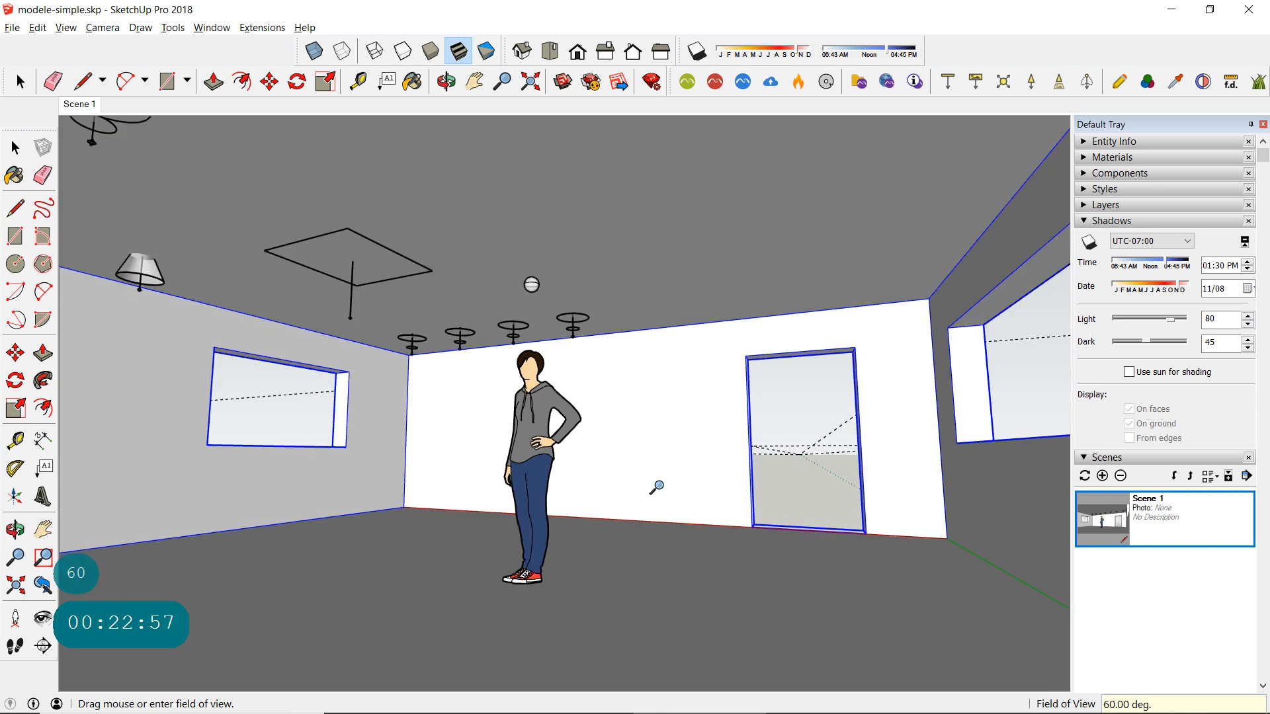
{"action": "mouse_move", "coordinate": [545, 392]}
{"action": "left_mouse_down"}
{"action": "mouse_move", "coordinate": [552, 398]}
{"action": "mouse_move", "coordinate": [558, 357]}
{"action": "mouse_move", "coordinate": [553, 193]}
{"action": "mouse_move", "coordinate": [558, 244]}
{"action": "mouse_move", "coordinate": [545, 277]}
{"action": "left_mouse_up"}
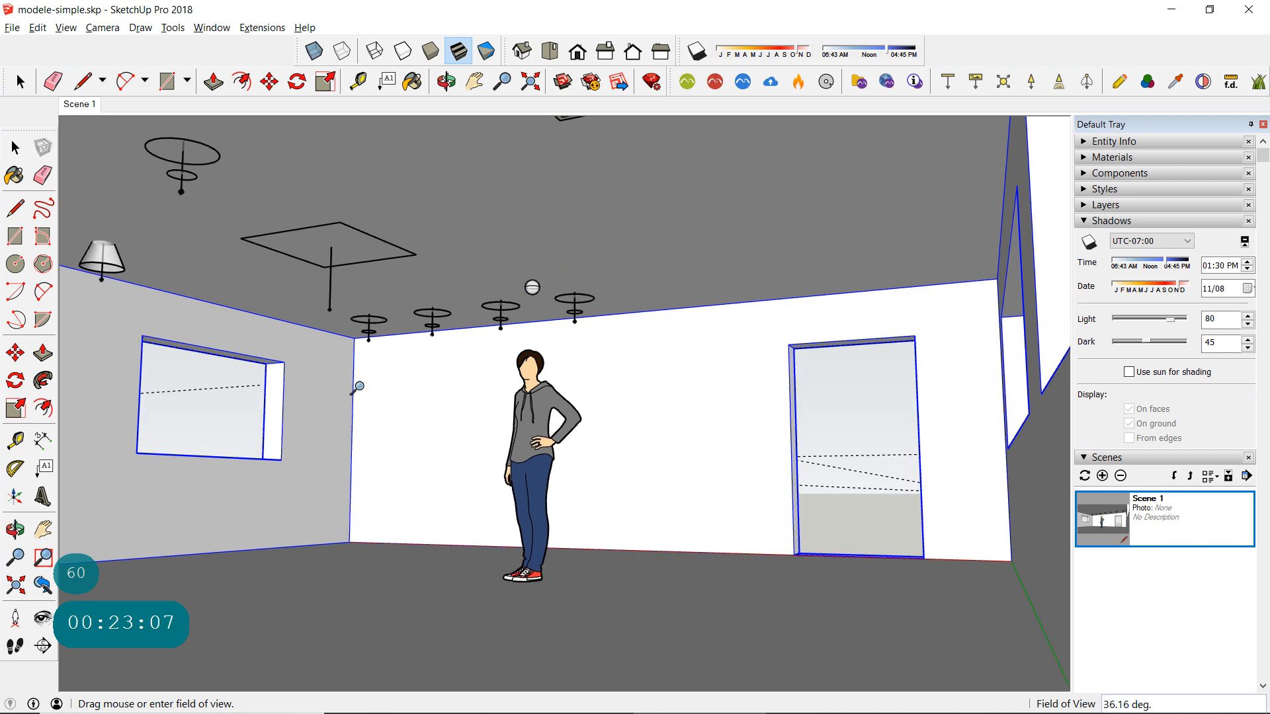
- Restore two-point perspective and pan the view to frame the room with the custom ceiling fixture partly in sight
{"action": "left_click", "coordinate": [100, 28]}
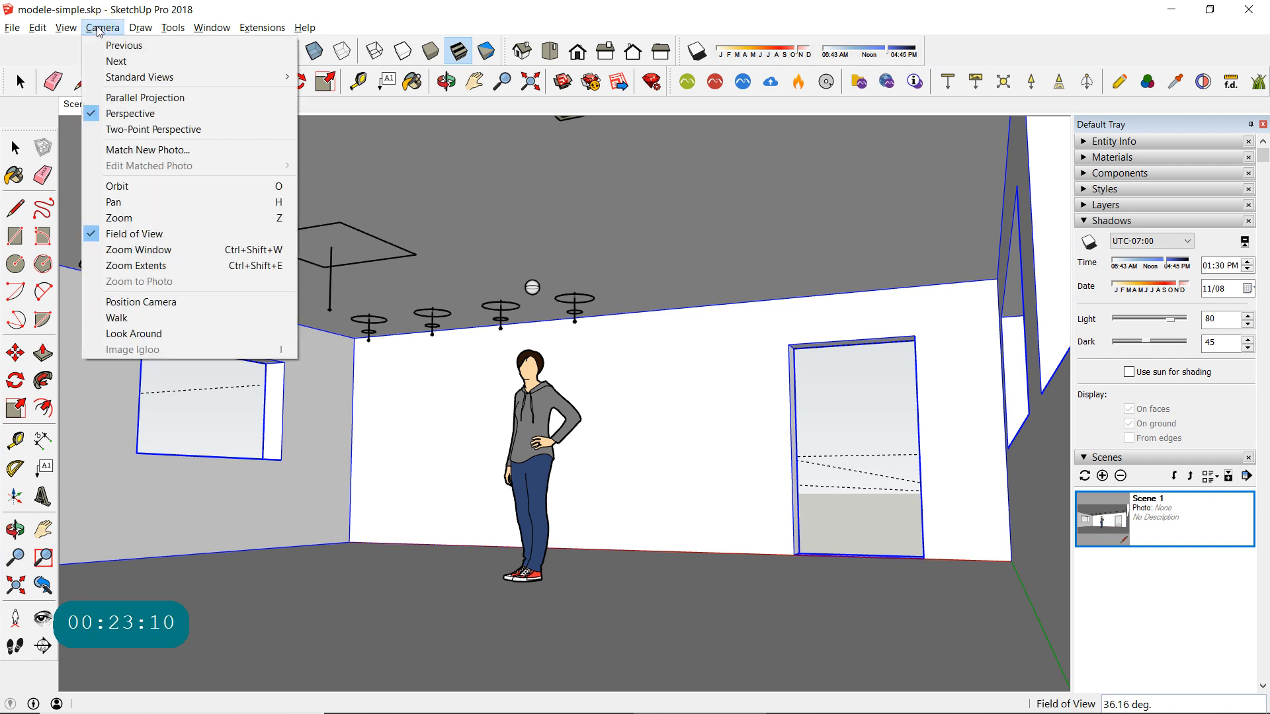
{"action": "left_click", "coordinate": [138, 130]}
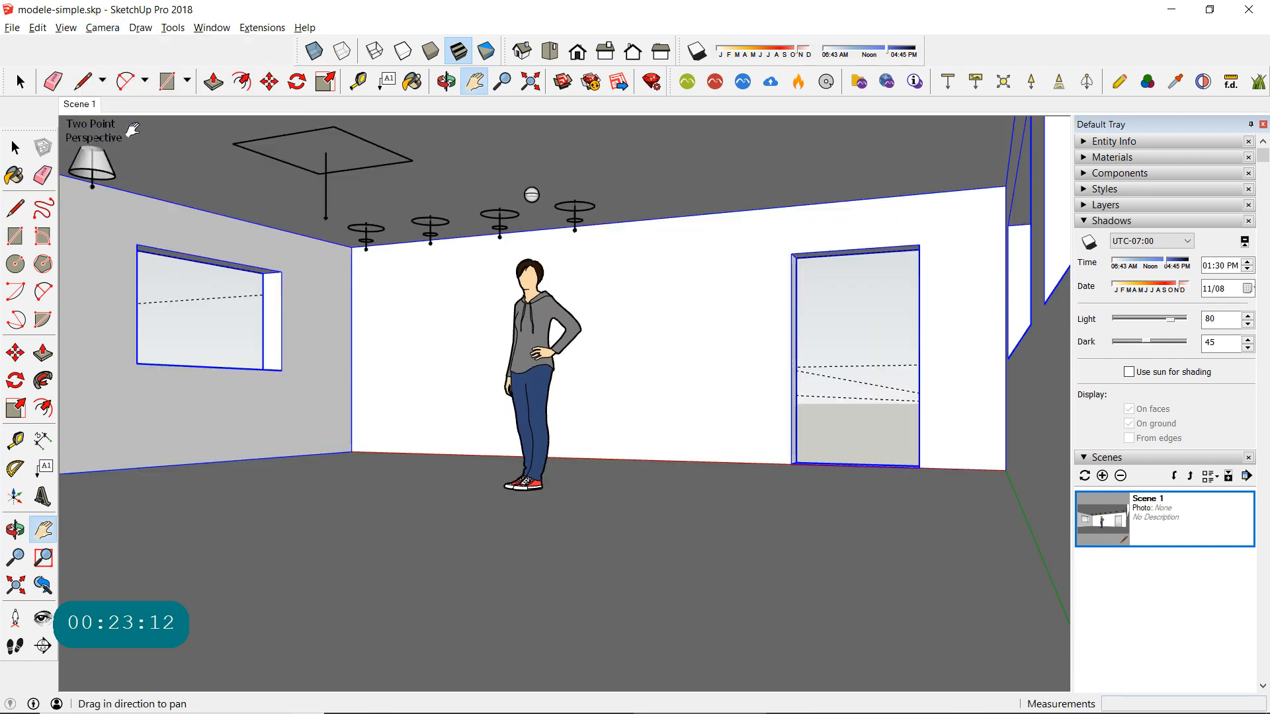
{"action": "left_click_drag", "start_coordinate": [595, 302], "coordinate": [594, 406]}
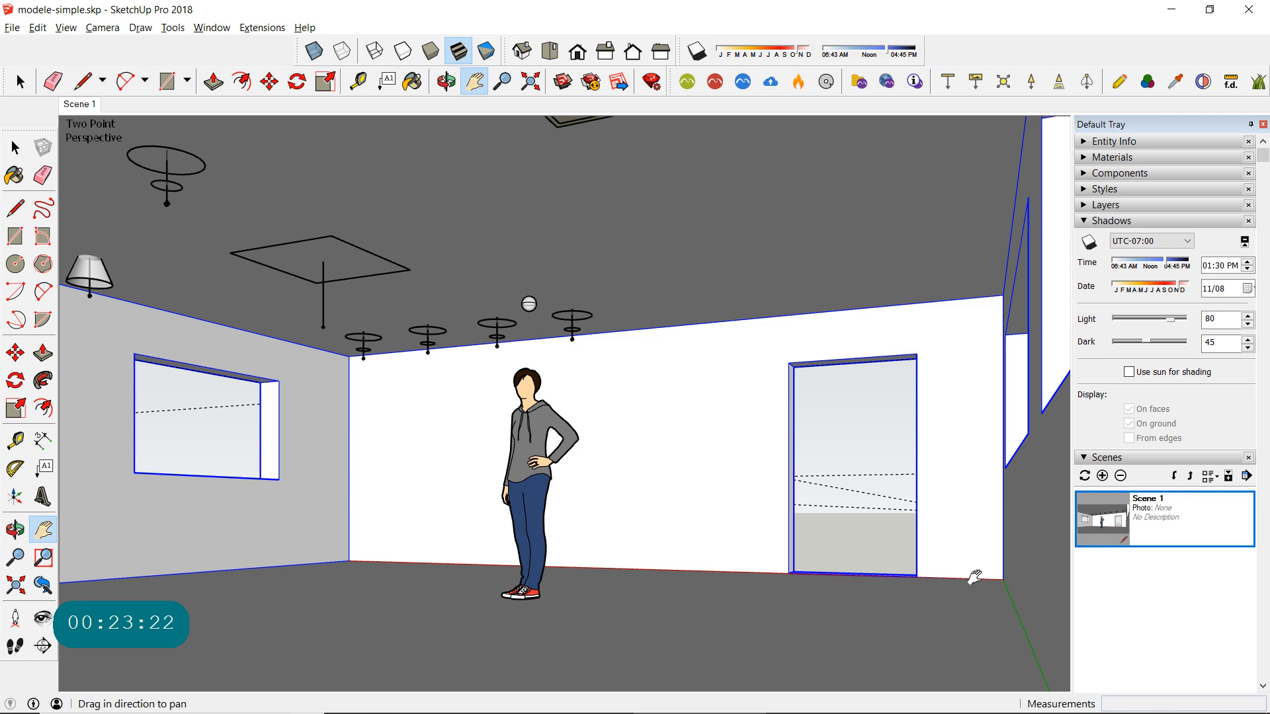
{"action": "left_click_drag", "start_coordinate": [849, 497], "coordinate": [771, 505]}
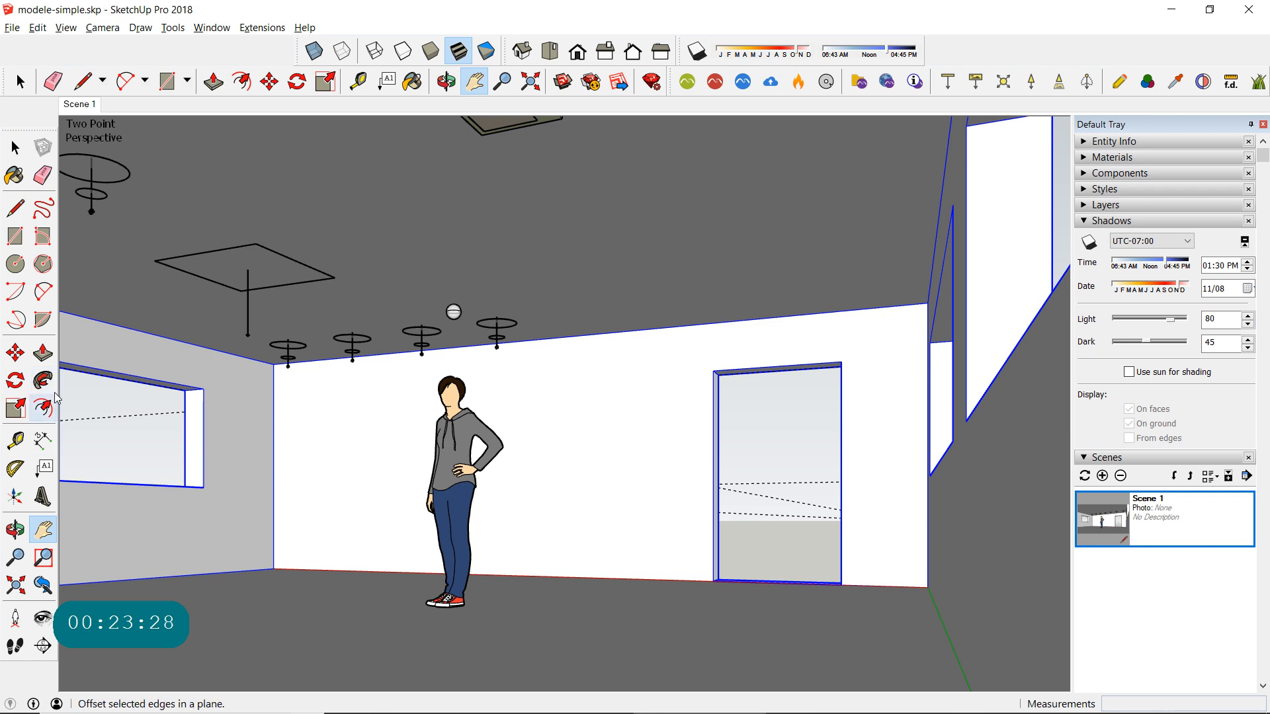
{"action": "left_click_drag", "start_coordinate": [712, 459], "coordinate": [780, 449]}
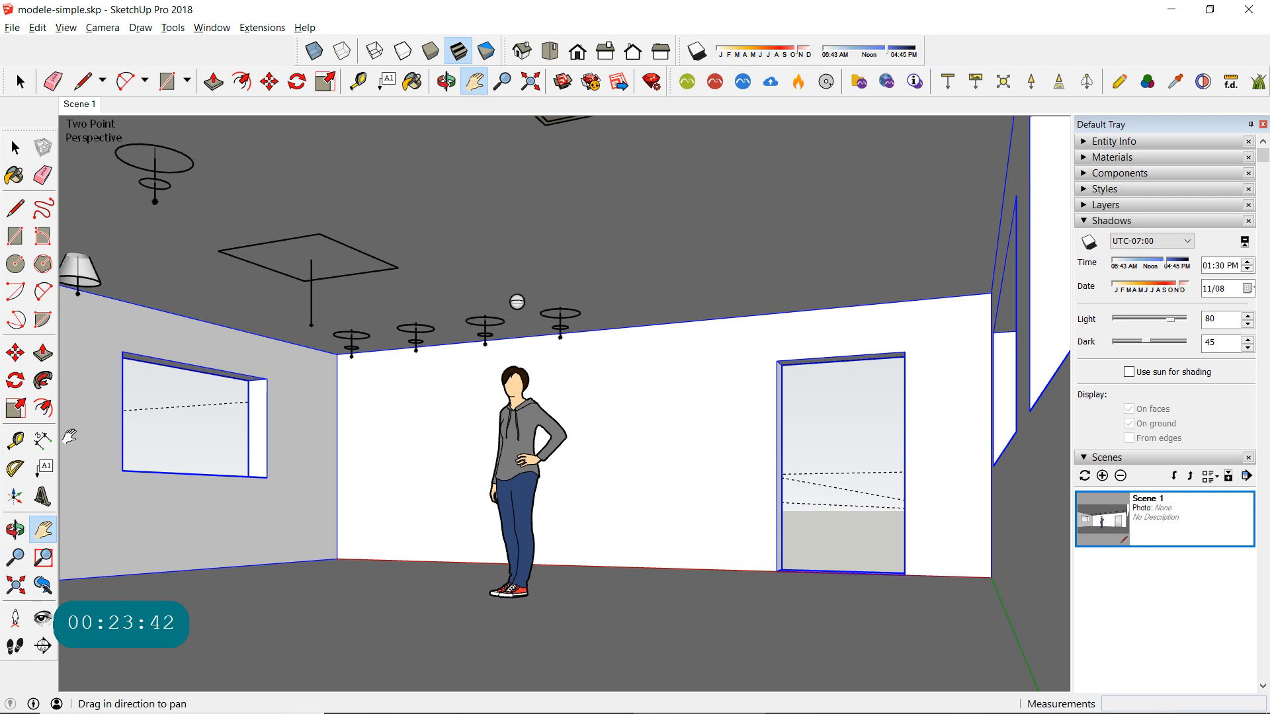
{"action": "mouse_move", "coordinate": [192, 434]}
{"action": "left_mouse_down"}
{"action": "mouse_move", "coordinate": [138, 433]}
{"action": "mouse_move", "coordinate": [218, 431]}
{"action": "mouse_move", "coordinate": [205, 433]}
{"action": "mouse_move", "coordinate": [209, 450]}
{"action": "left_mouse_up"}
- Move the custom ceiling fixture about 12' 8" deeper into the room along the green axis, near the back wall
{"action": "left_click", "coordinate": [16, 148]}
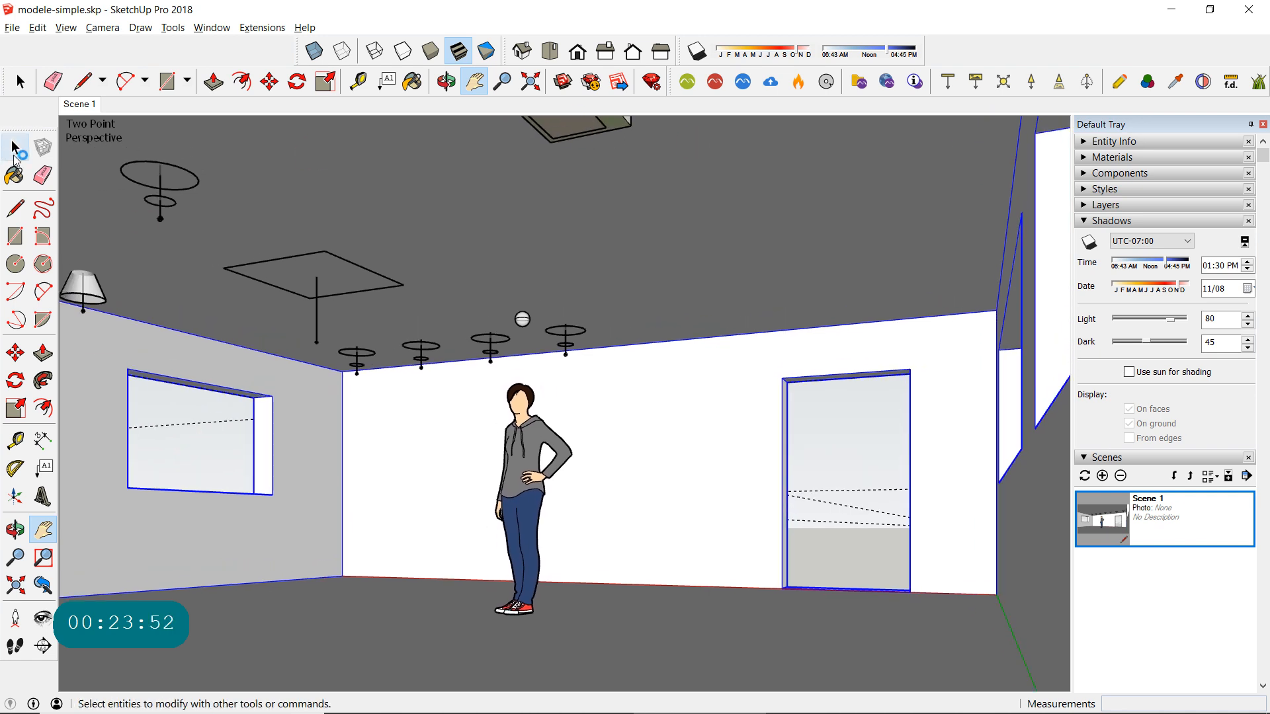
{"action": "left_click", "coordinate": [16, 148]}
{"action": "left_click", "coordinate": [574, 139]}
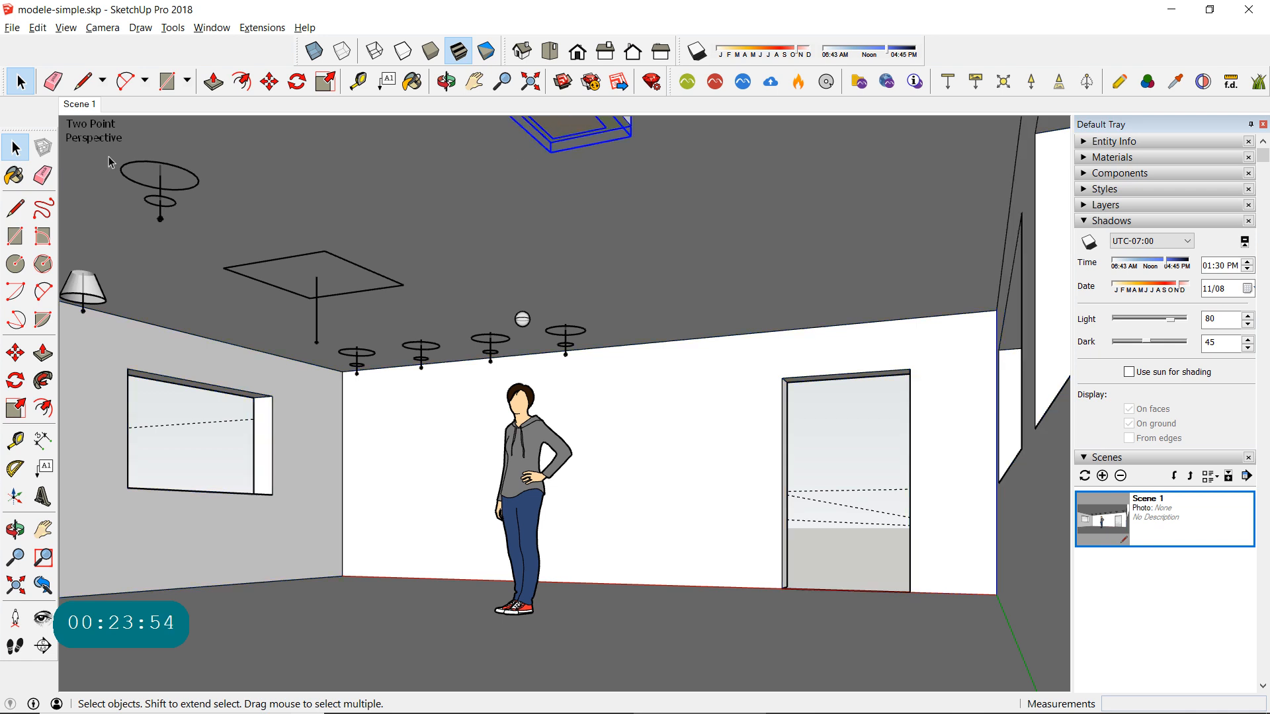
{"action": "left_click", "coordinate": [15, 353]}
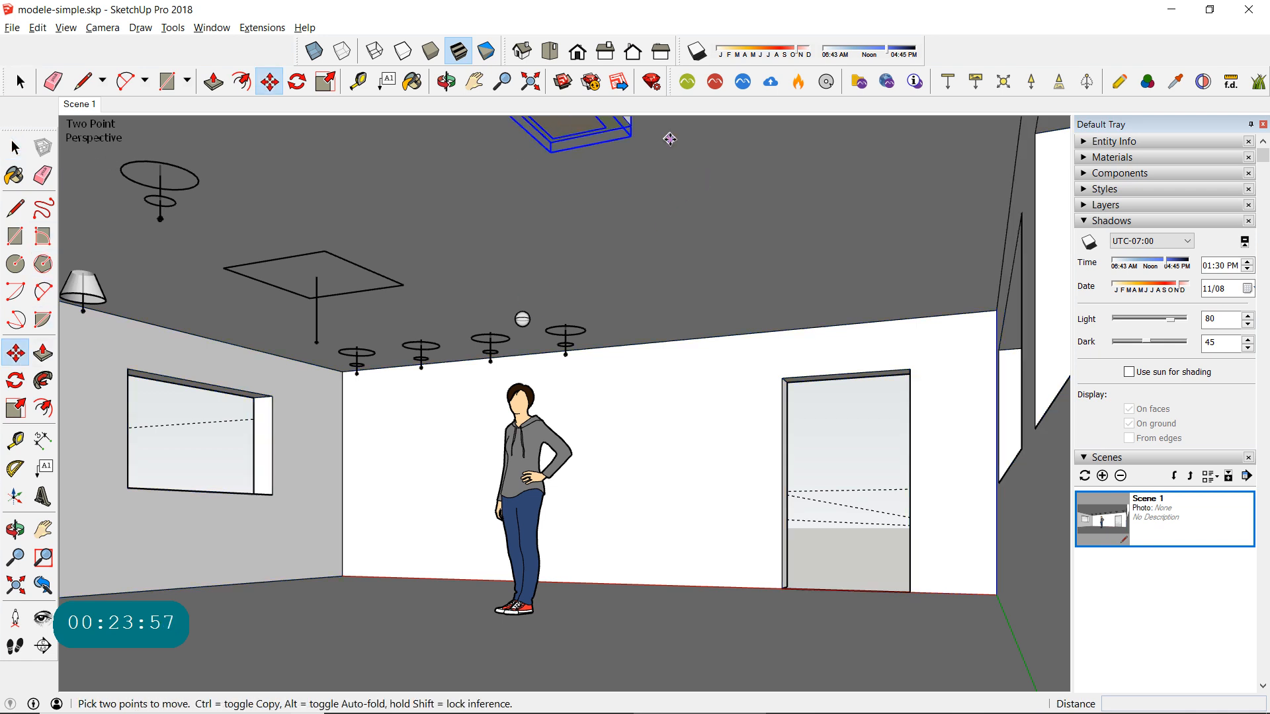
{"action": "left_click", "coordinate": [462, 210]}
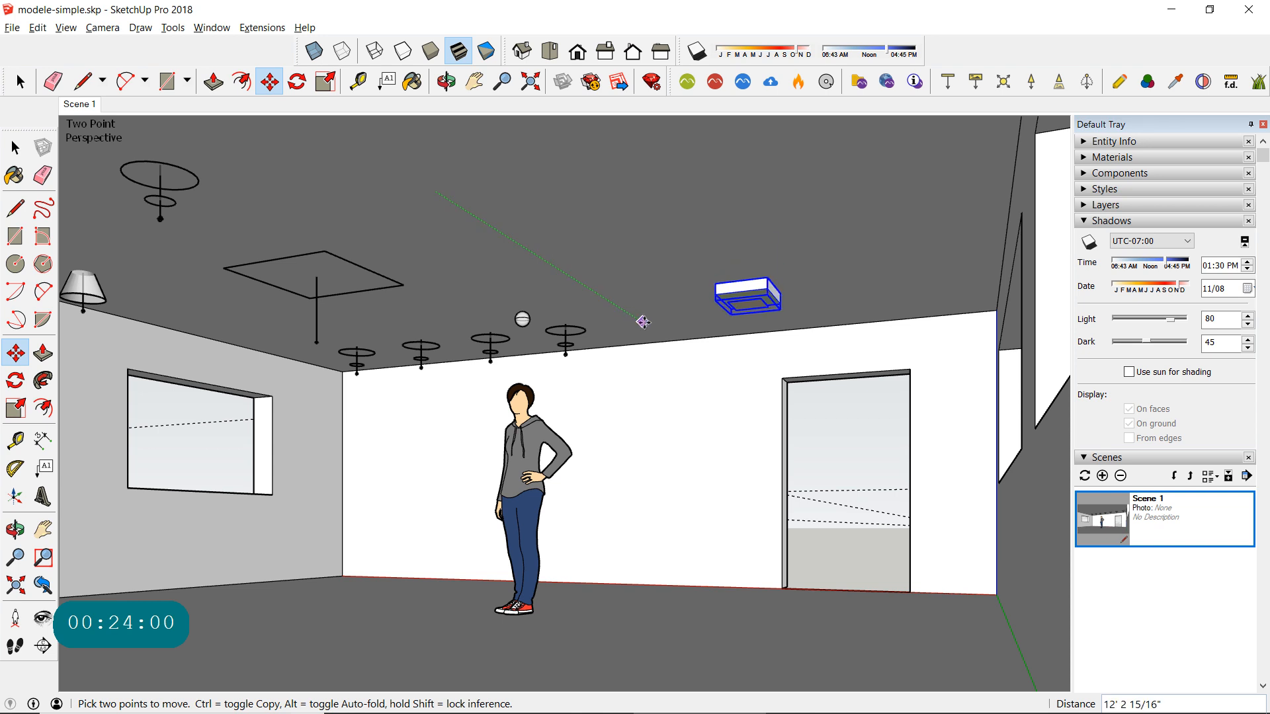
{"action": "left_click", "coordinate": [646, 320]}
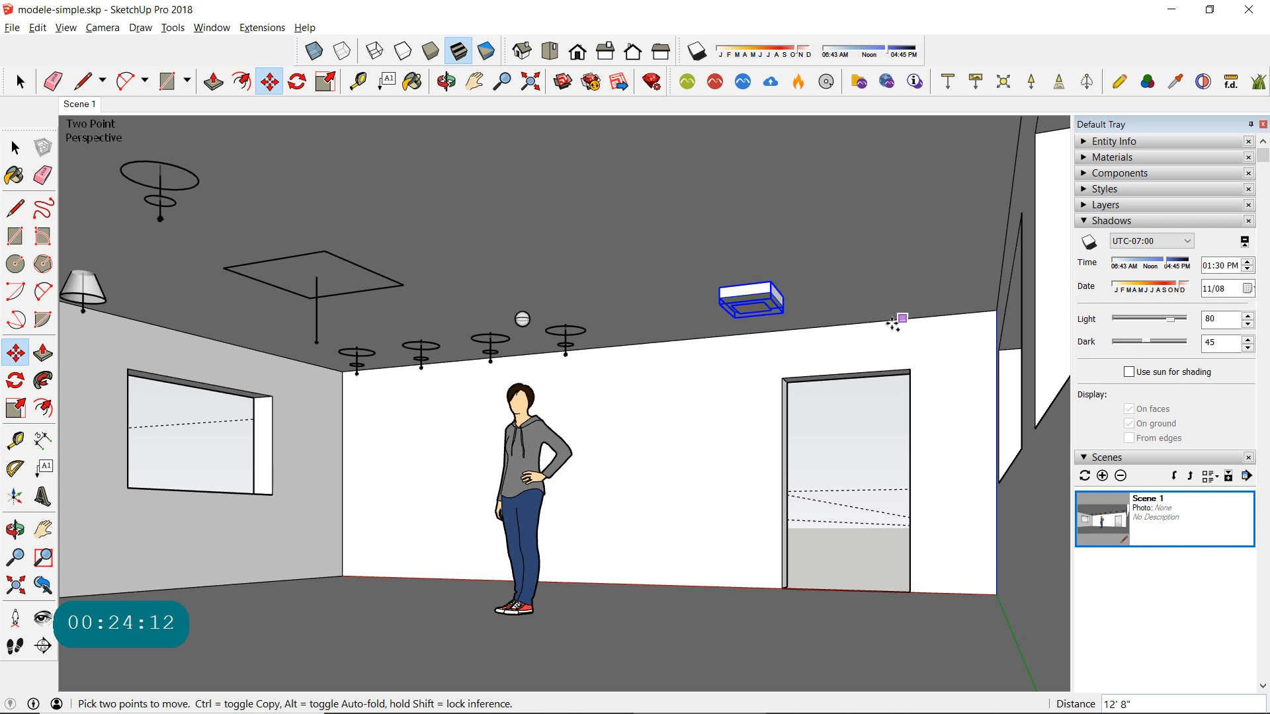
- Copy the fixture about 2' 9" toward the window wall, and copy that one about 5' 7" back the other way, forming a row
{"action": "left_click", "coordinate": [846, 327], "text": "ctrl"}
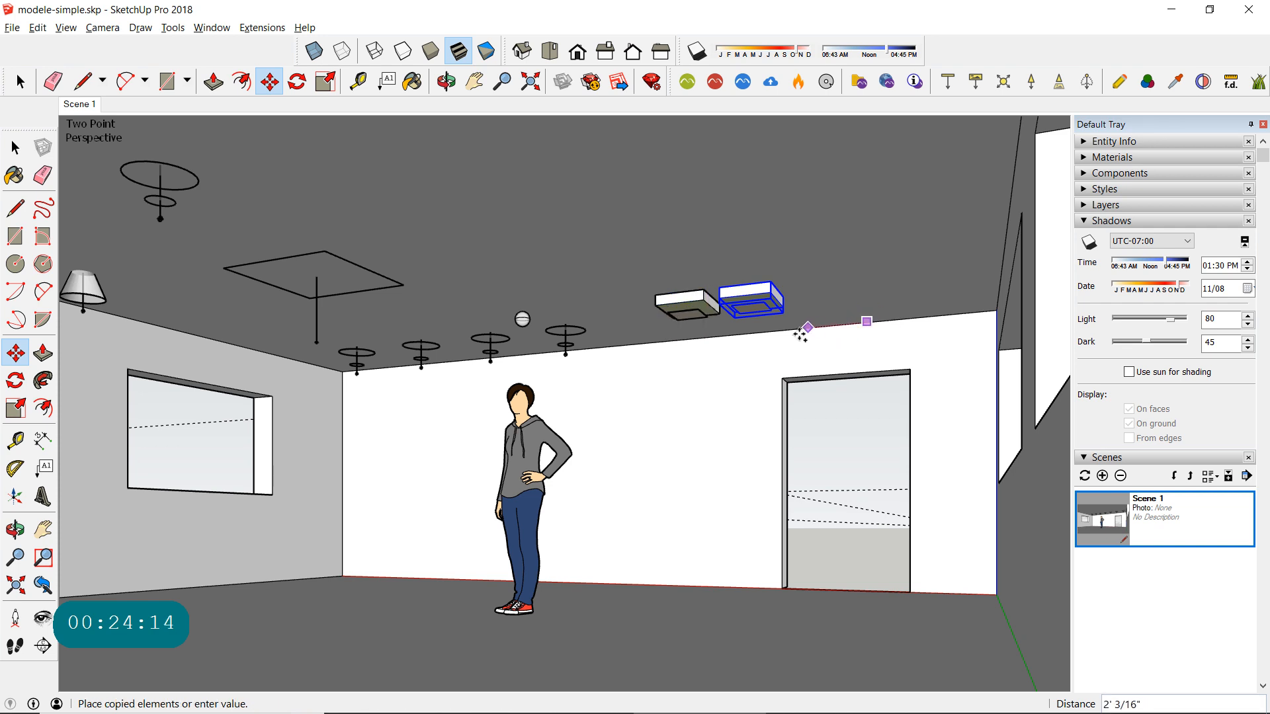
{"action": "left_click", "coordinate": [781, 330]}
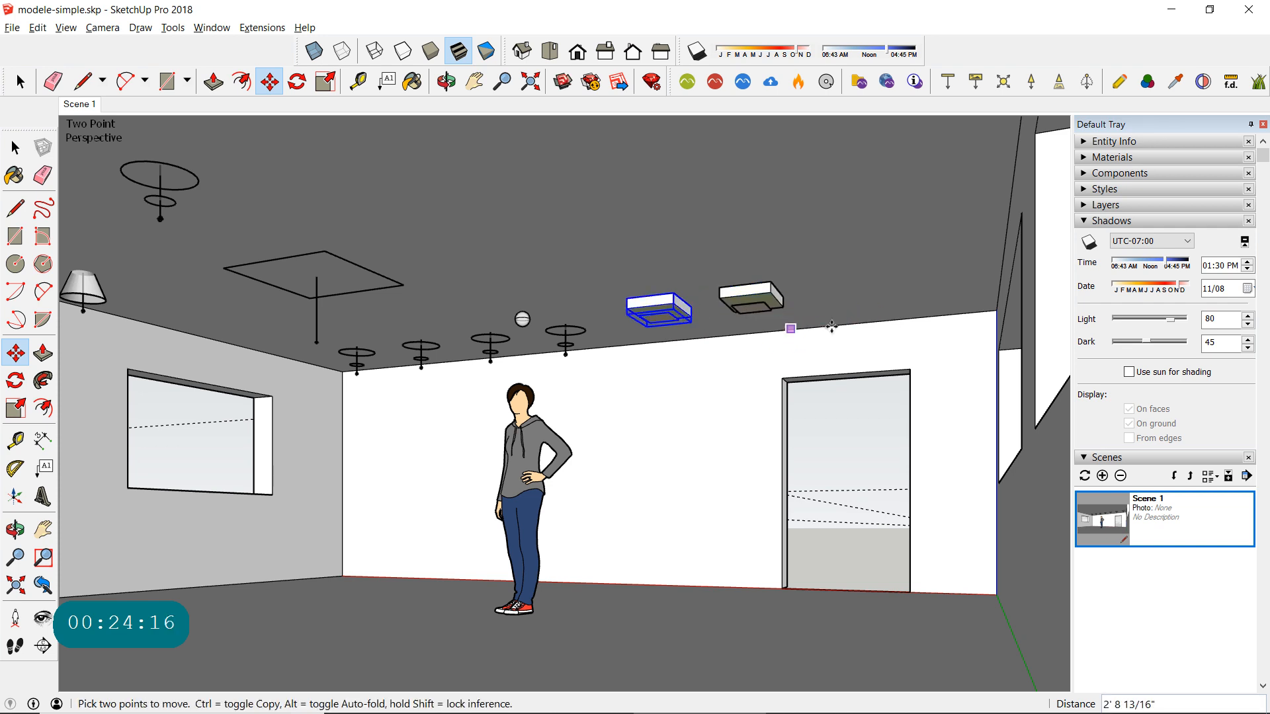
{"action": "left_click", "coordinate": [672, 342], "text": "ctrl"}
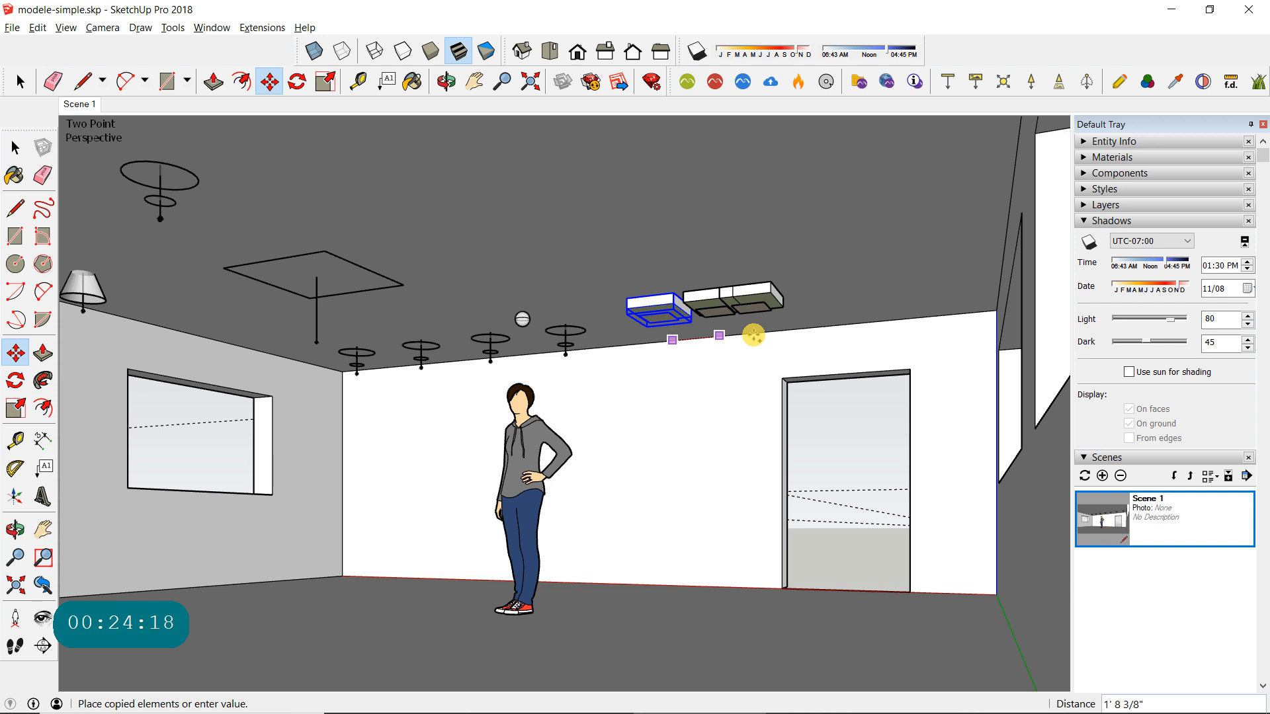
{"action": "left_click", "coordinate": [837, 334]}
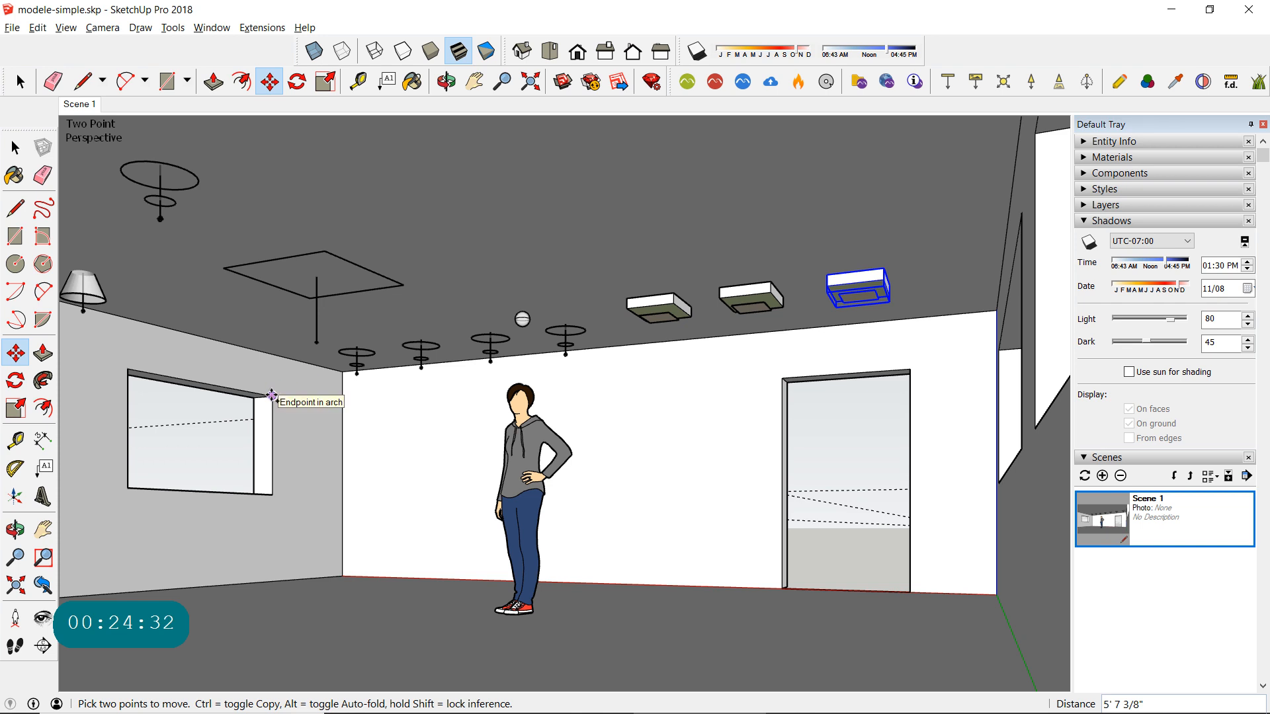
- Copy the fixture nearest the door toward the camera by the window's 6' 5 1/4" width, and copy that one sideways by the doorway's width
{"action": "left_click", "coordinate": [271, 395]}
{"action": "key", "text": "ctrl"}
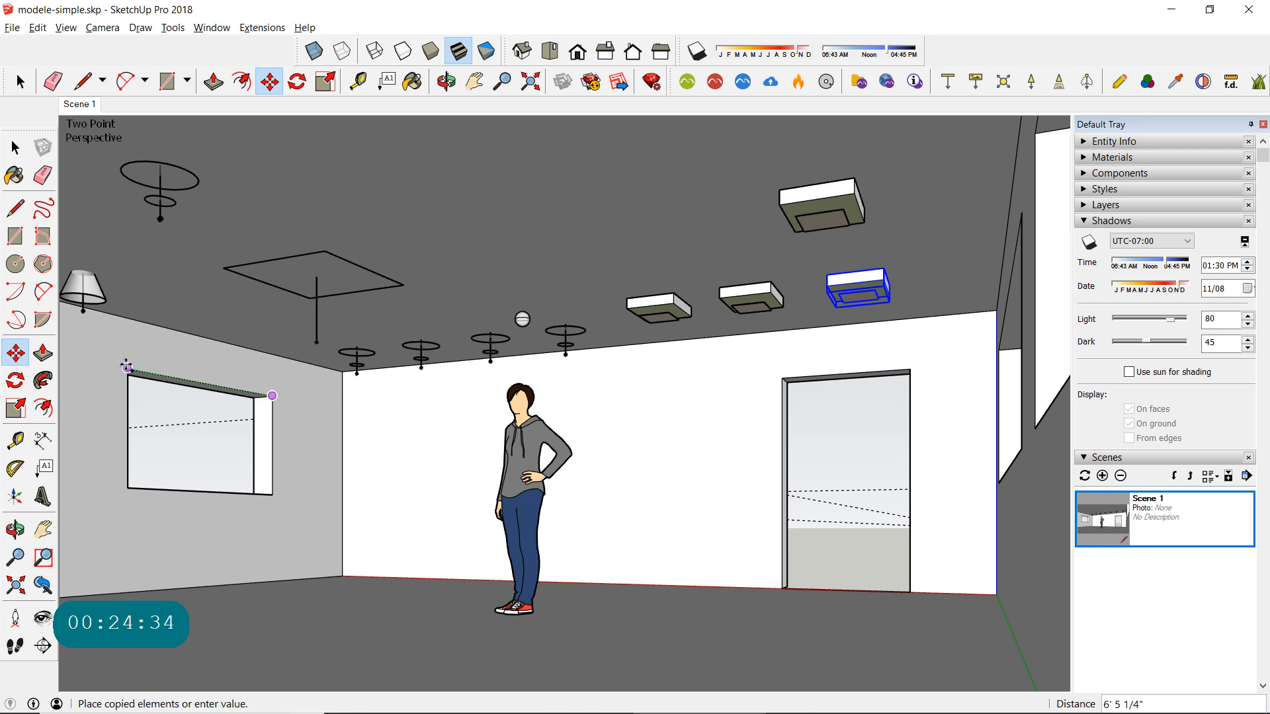
{"action": "left_click", "coordinate": [126, 367]}
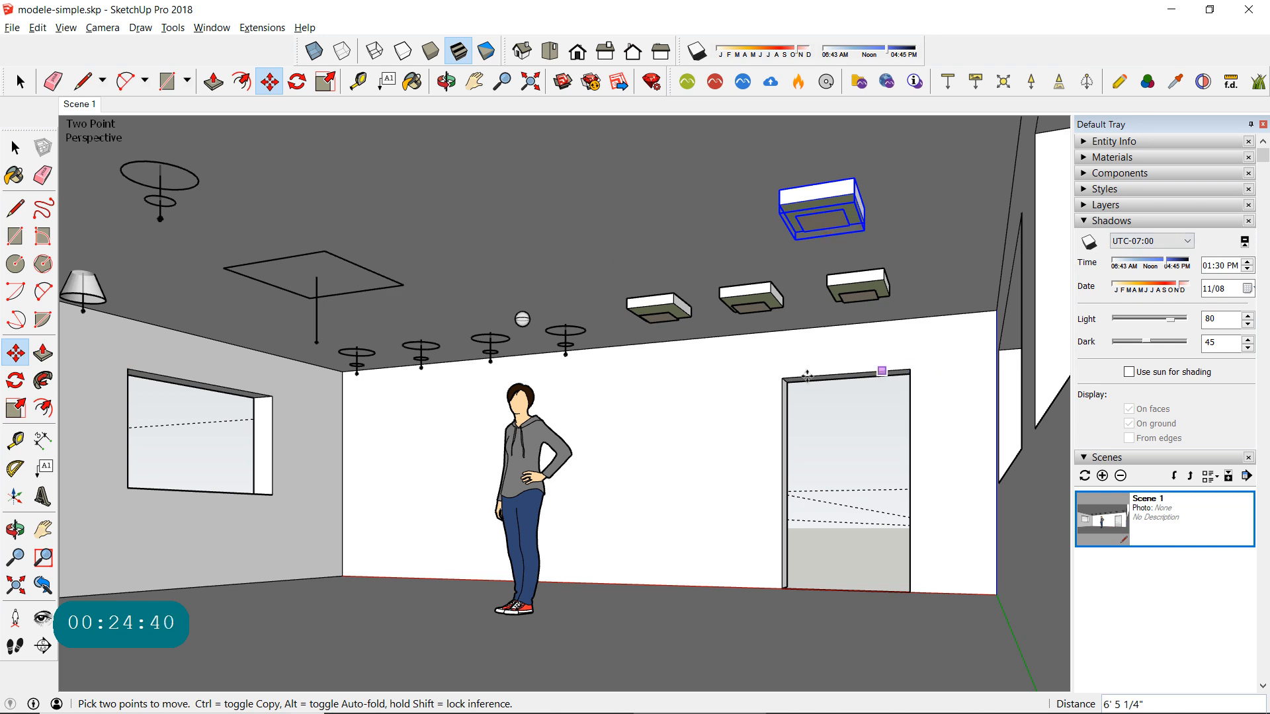
{"action": "left_click", "coordinate": [909, 369]}
{"action": "key", "text": "ctrl"}
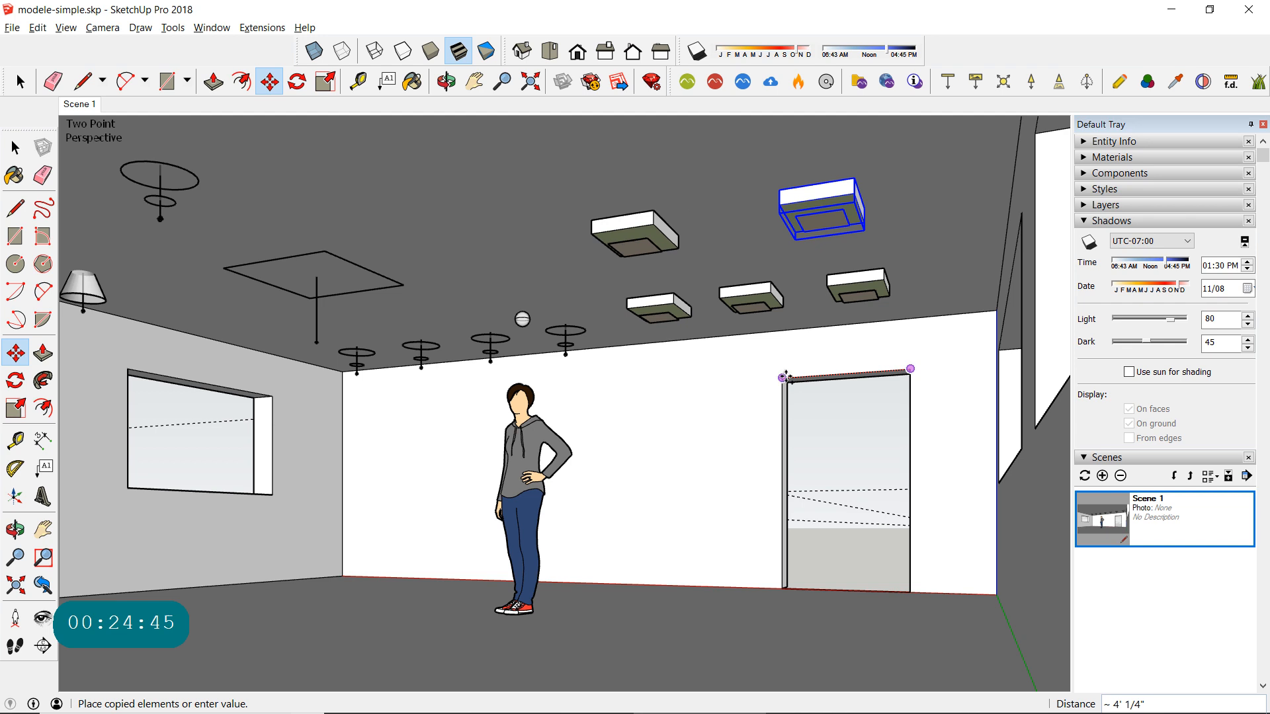
{"action": "left_click", "coordinate": [783, 377]}
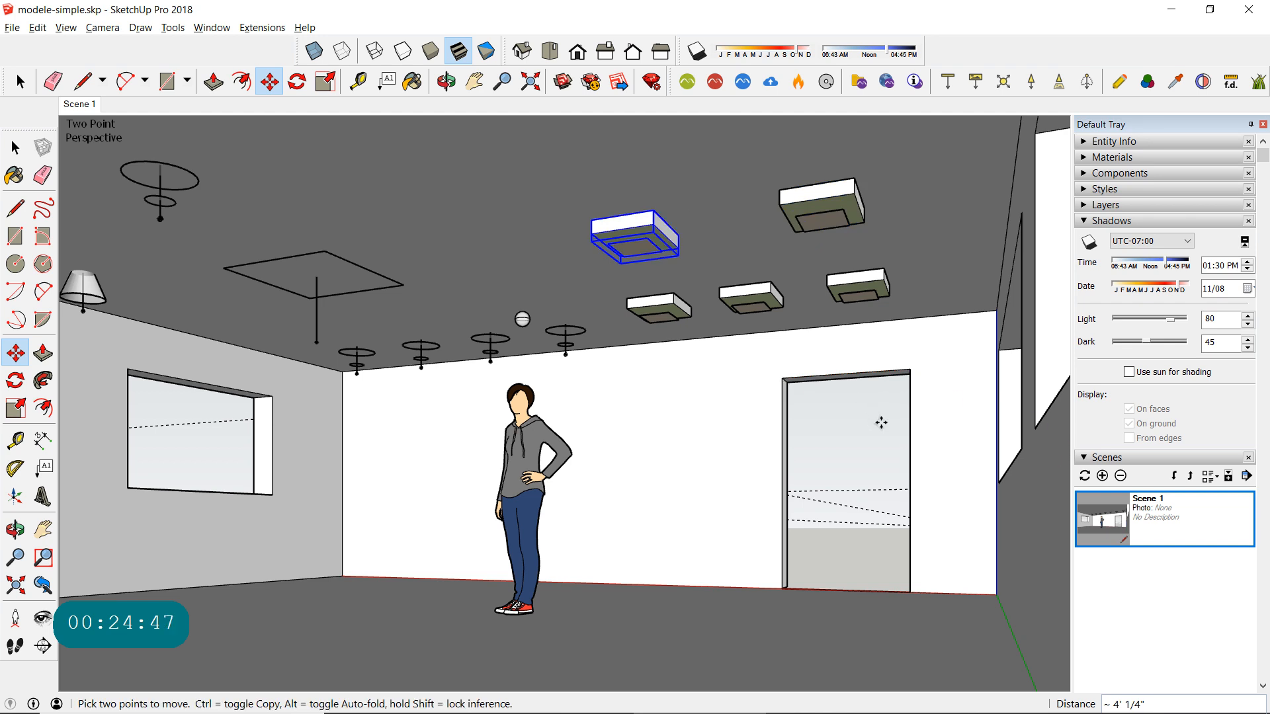
- Launch the Maxwell render of modele-simple, answering the overwrite request, and dismiss the first-time rendering tips
{"action": "left_click", "coordinate": [687, 81]}
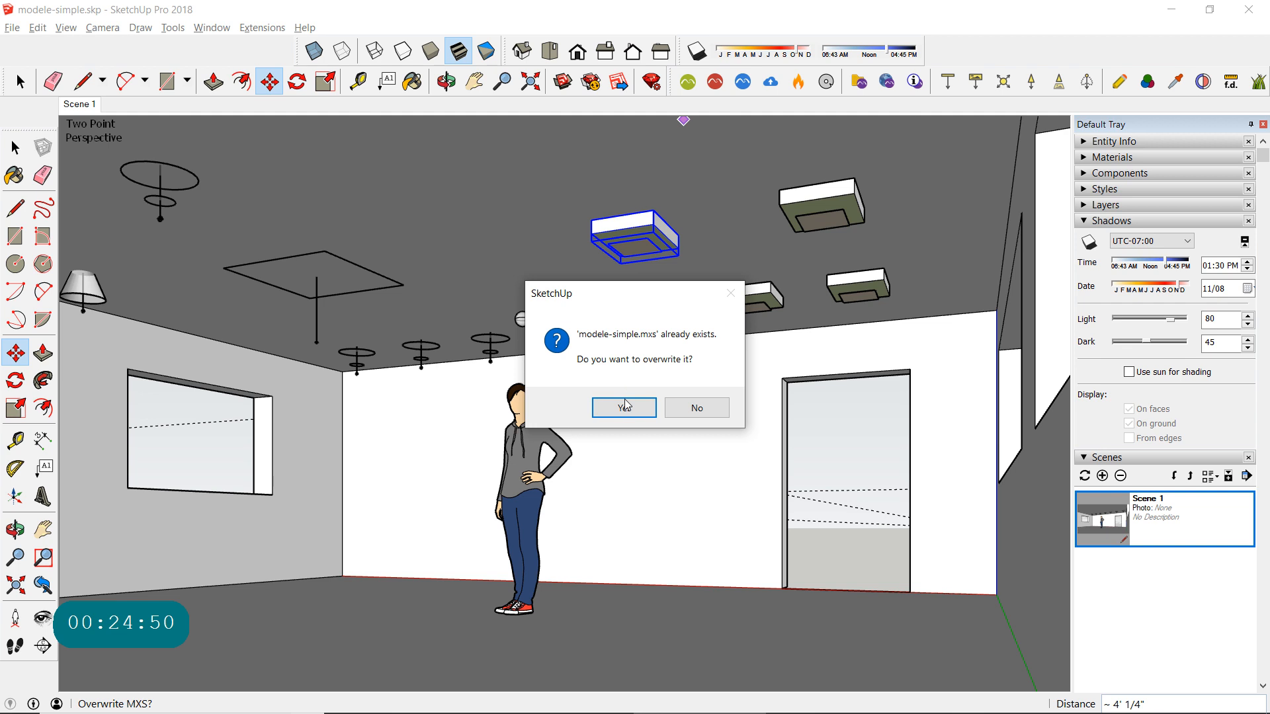
{"action": "left_click", "coordinate": [699, 406]}
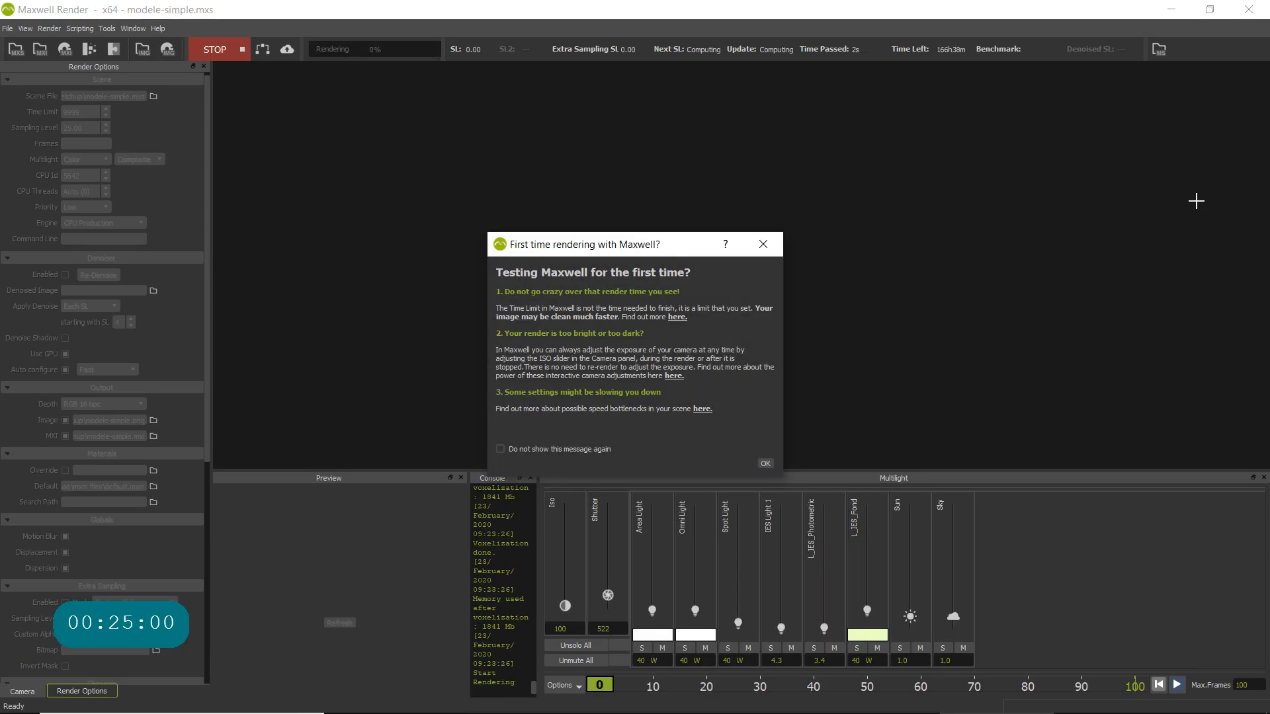
{"action": "left_click", "coordinate": [765, 463]}
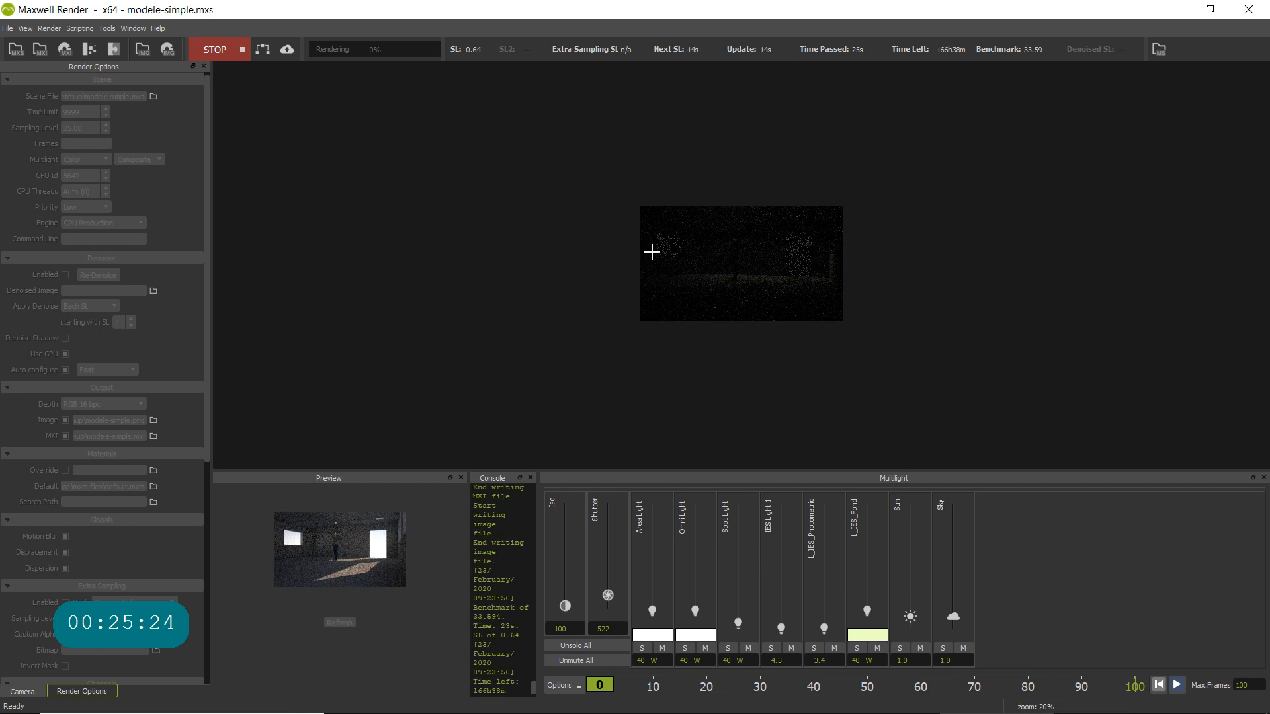
- Lower the Sun to 0 and set the Sky to 0.2 in the Multilight controls of the running render
{"action": "scroll", "coordinate": [746, 256], "scroll_direction": "up", "scroll_amount": 3}
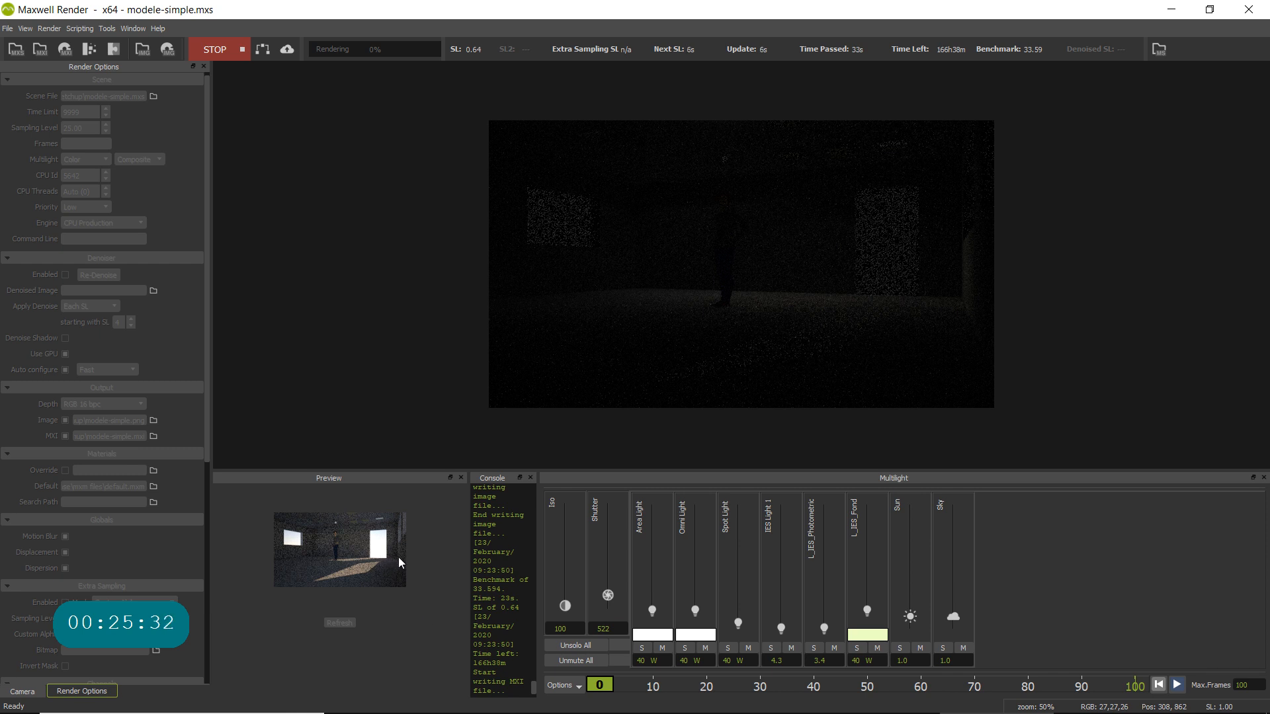
{"action": "left_click", "coordinate": [909, 618]}
{"action": "left_click_drag", "start_coordinate": [903, 650], "coordinate": [911, 675]}
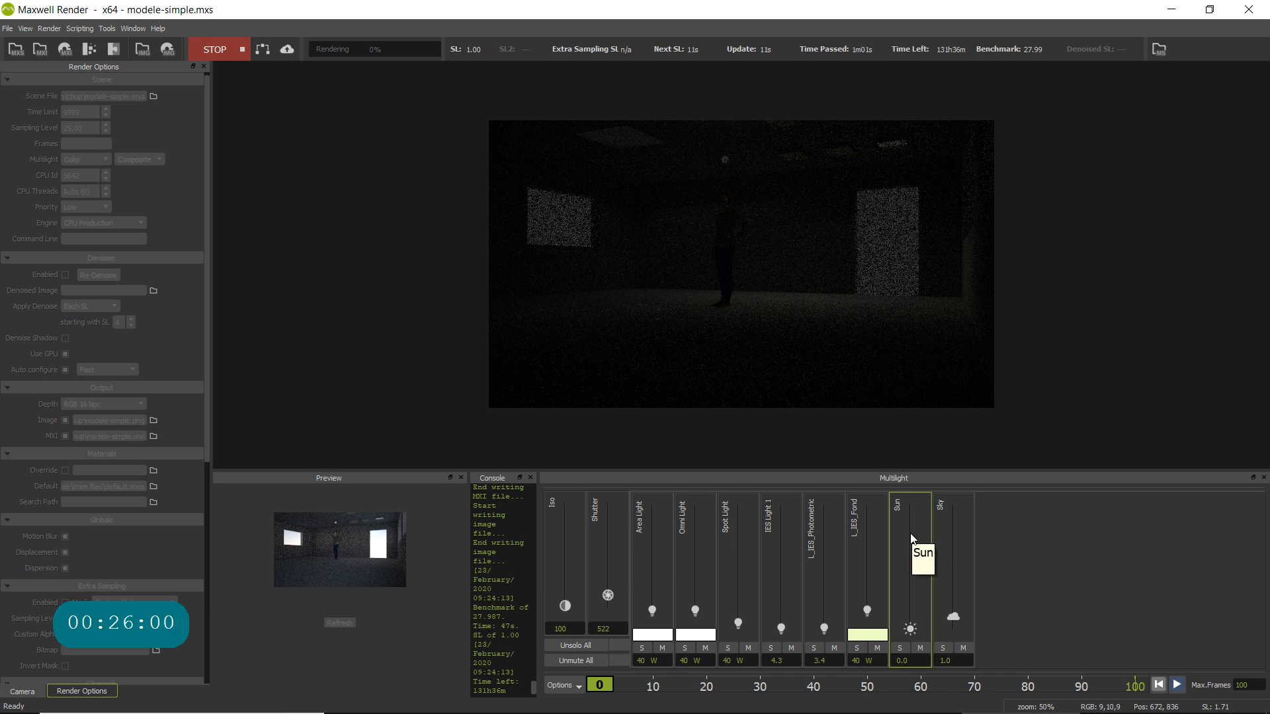
{"action": "left_click", "coordinate": [947, 663]}
{"action": "left_click_drag", "start_coordinate": [958, 660], "coordinate": [902, 656]}
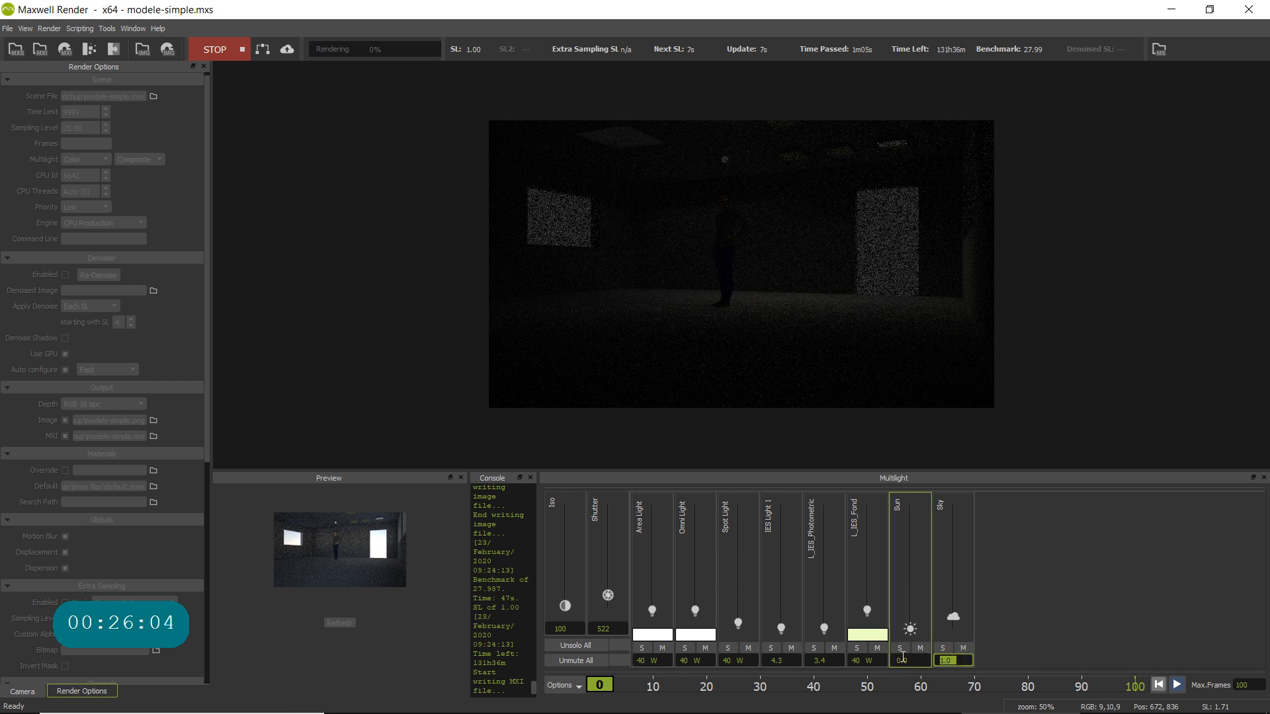
{"action": "type", "text": ".2"}
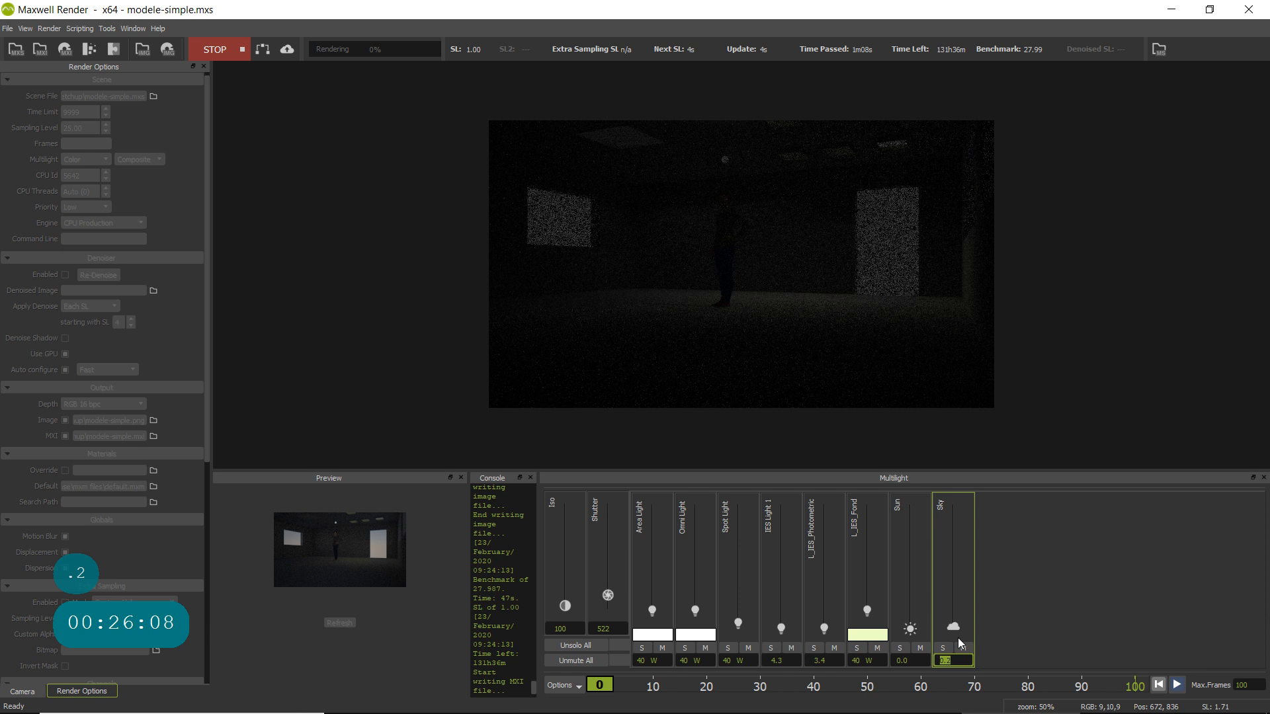
- Set the Sun's Multilight intensity to 0.1
{"action": "left_click", "coordinate": [913, 662]}
{"action": "left_click", "coordinate": [913, 662]}
{"action": "left_click_drag", "start_coordinate": [913, 662], "coordinate": [868, 664]}
{"action": "key", "text": "Return"}
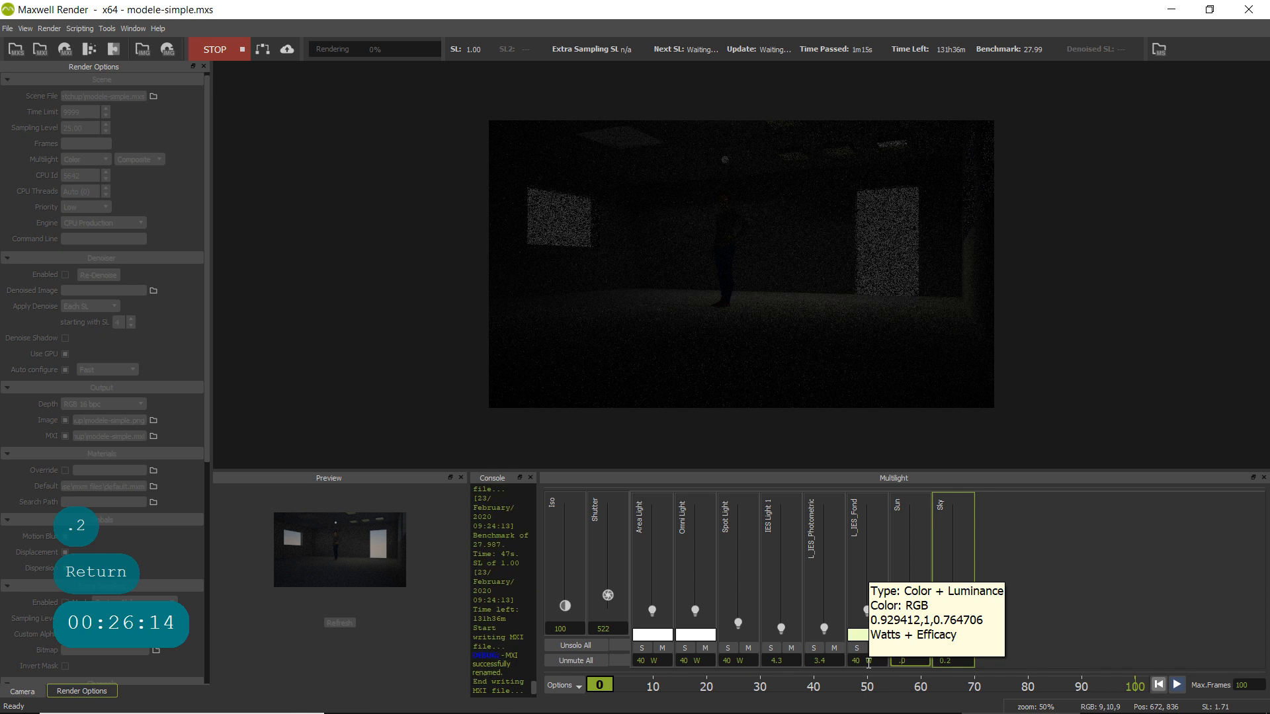
{"action": "left_click_drag", "start_coordinate": [914, 661], "coordinate": [882, 655]}
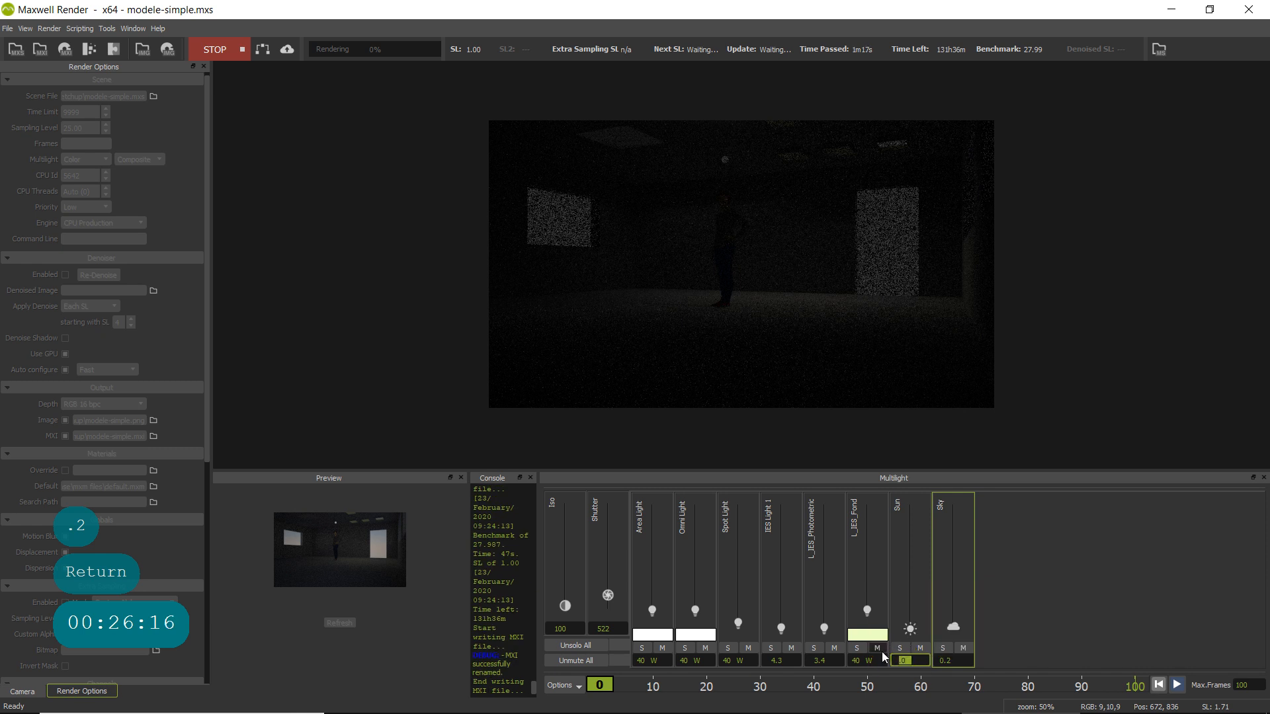
{"action": "type", "text": ".1"}
{"action": "key", "text": "Return"}
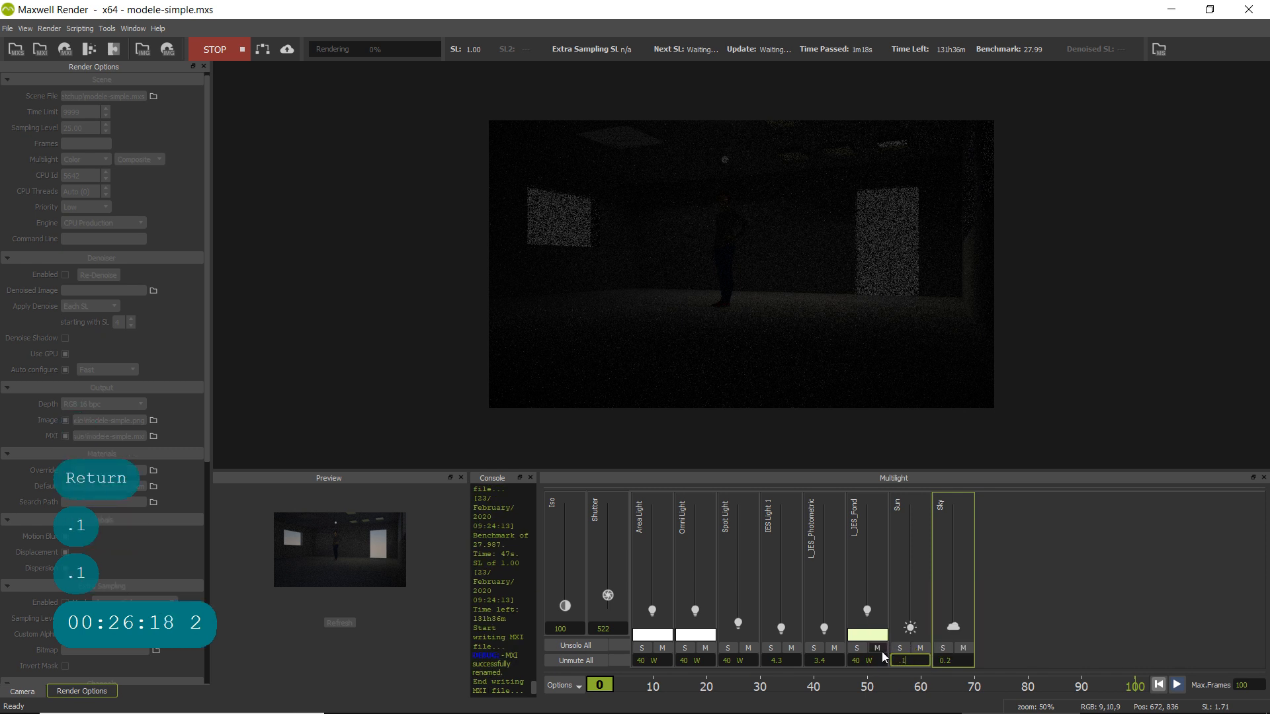
{"action": "left_click", "coordinate": [951, 661]}
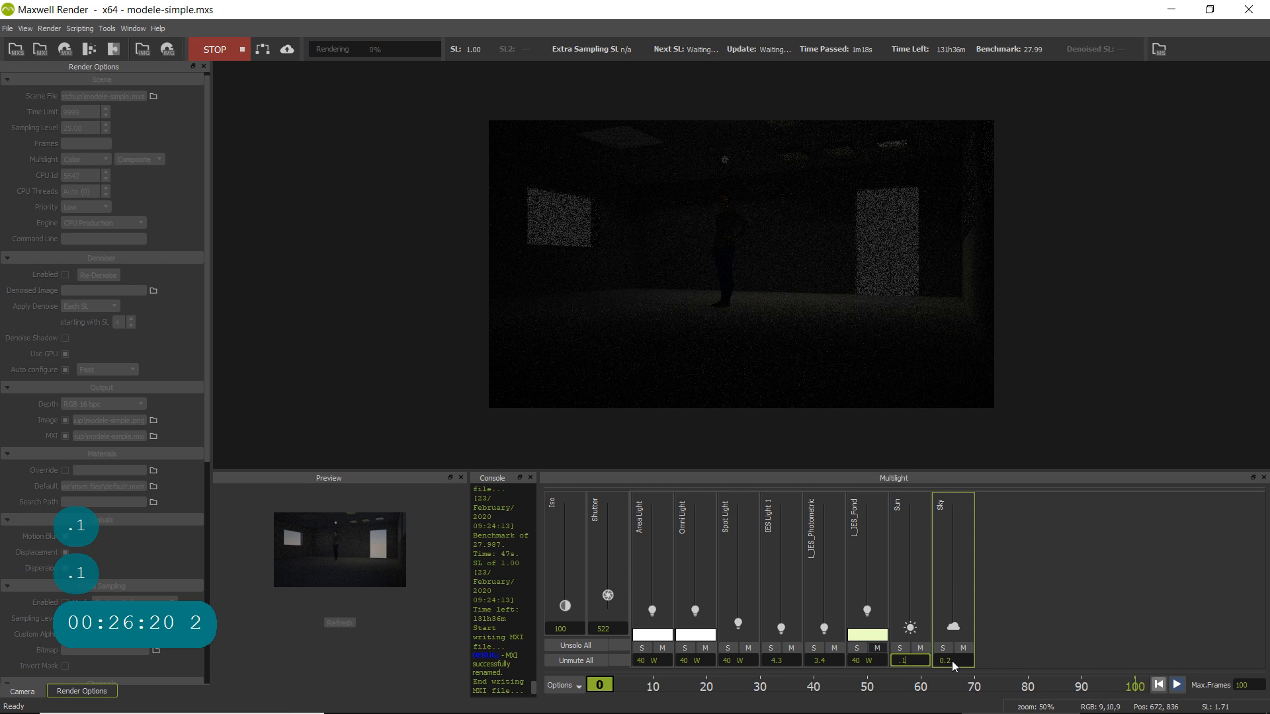
- Set the Sky's Multilight intensity to 0.1
{"action": "left_click_drag", "start_coordinate": [950, 661], "coordinate": [921, 663]}
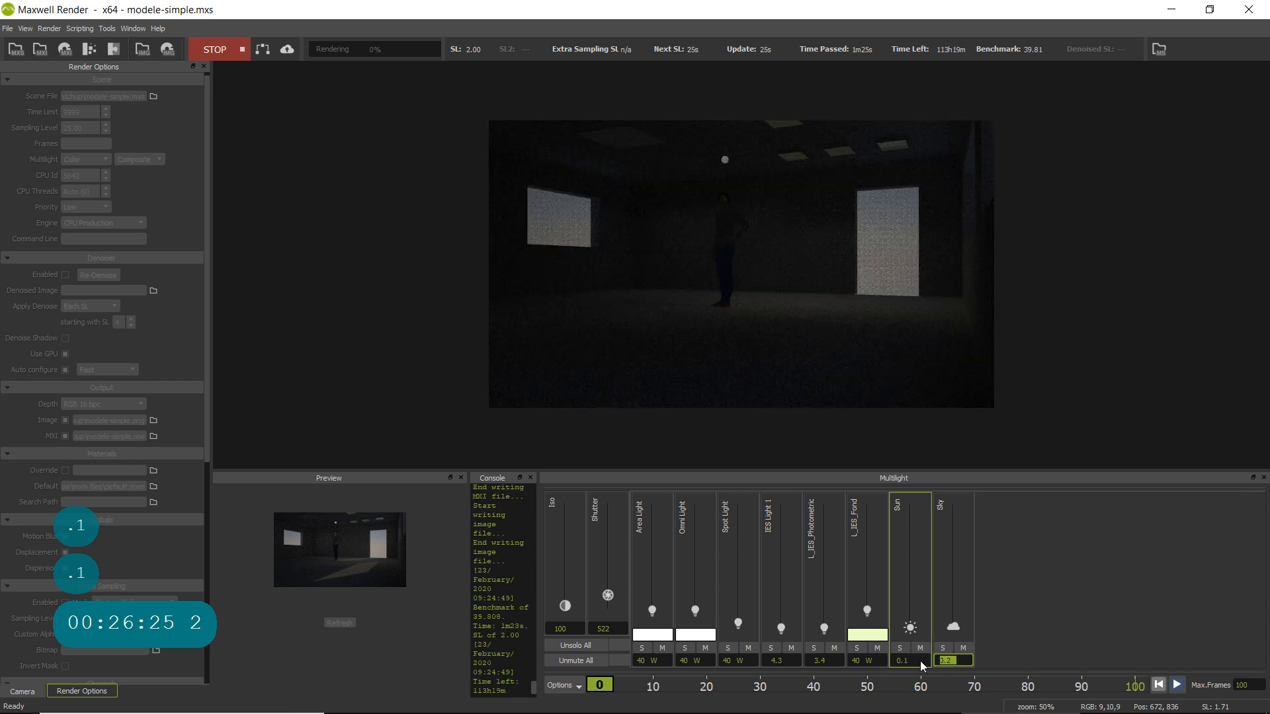
{"action": "type", "text": ".1"}
{"action": "key", "text": "Return"}
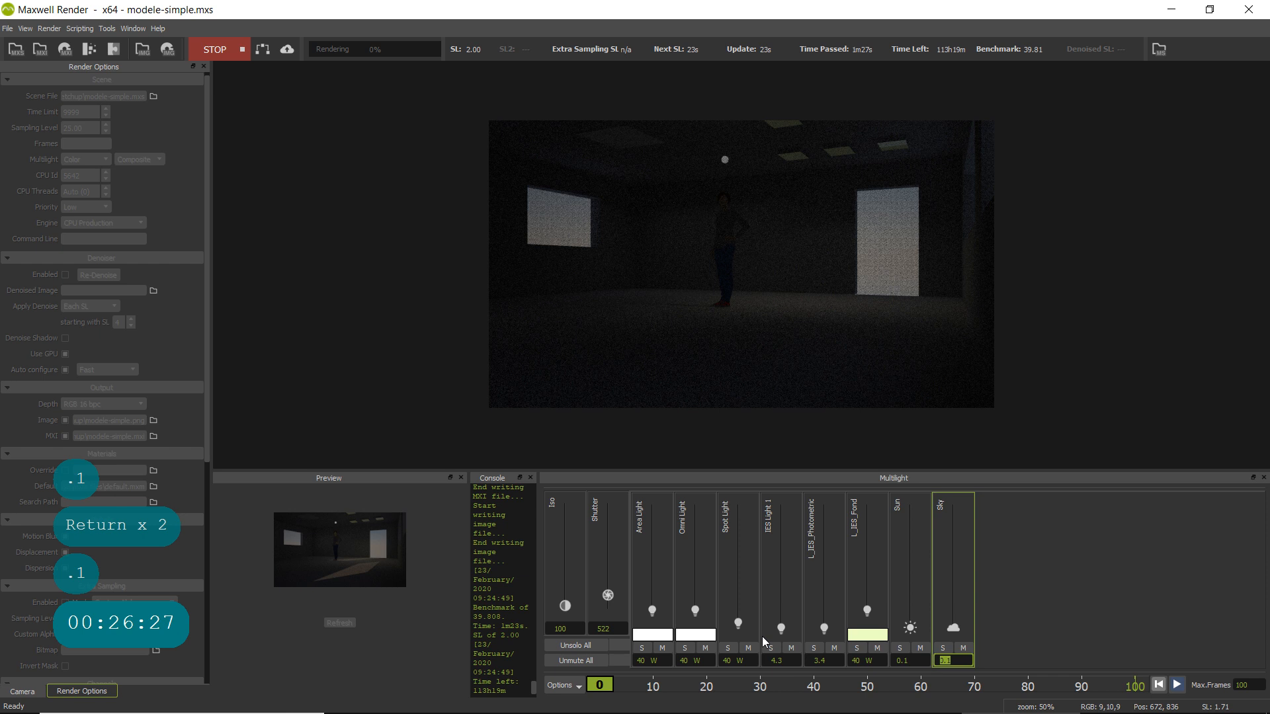
- Set the render exposure in Multilight to a shutter of 30 and an ISO of 400
{"action": "left_click_drag", "start_coordinate": [613, 629], "coordinate": [551, 629]}
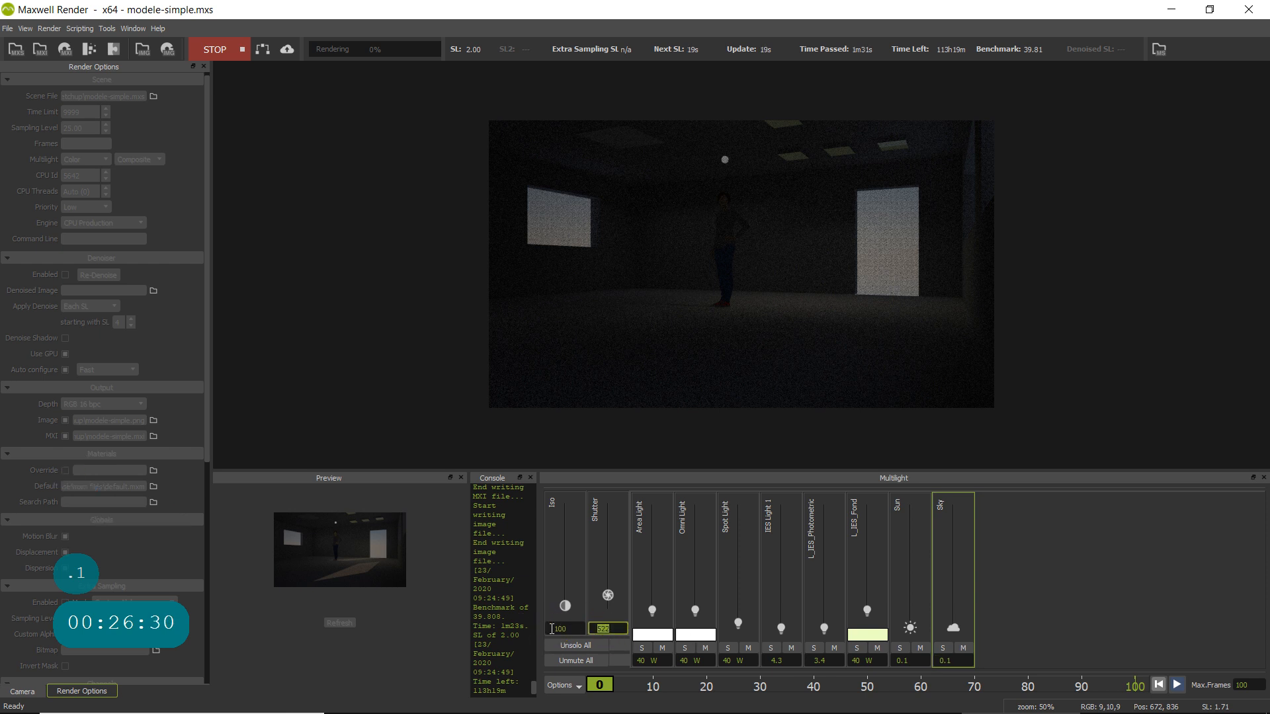
{"action": "type", "text": "30"}
{"action": "key", "text": "Return"}
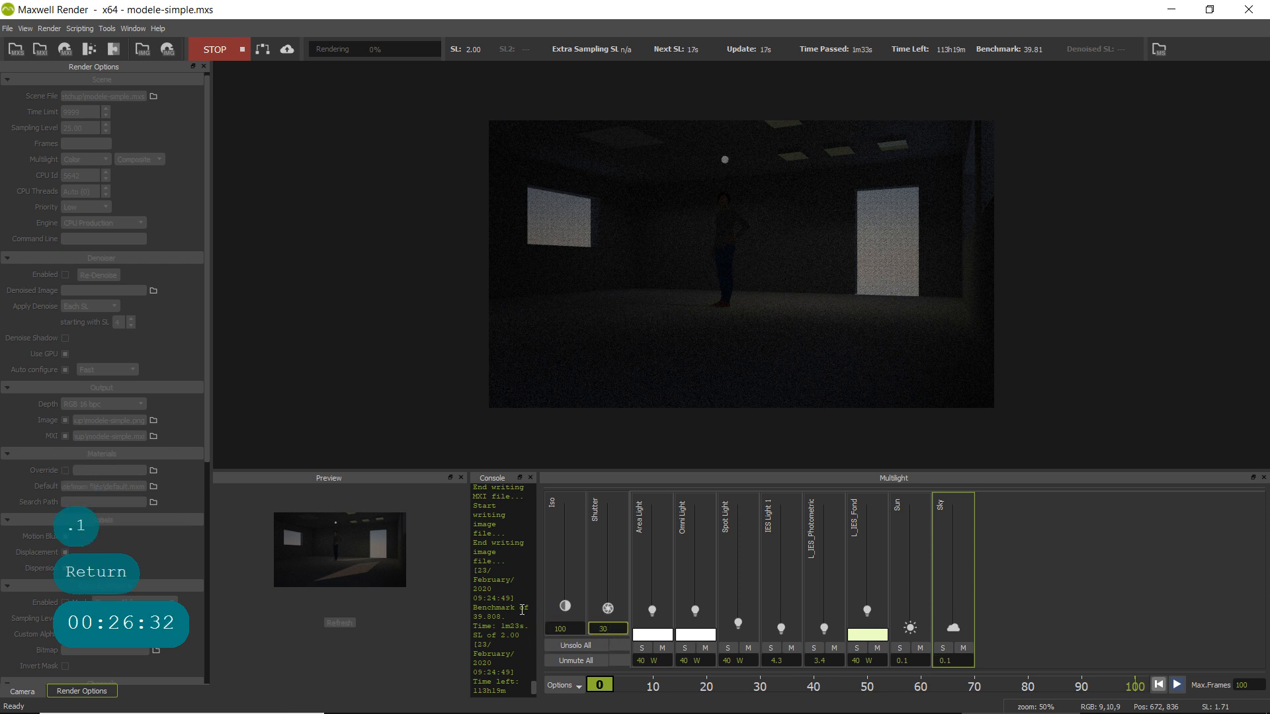
{"action": "double_click", "coordinate": [567, 627]}
{"action": "left_click", "coordinate": [513, 630]}
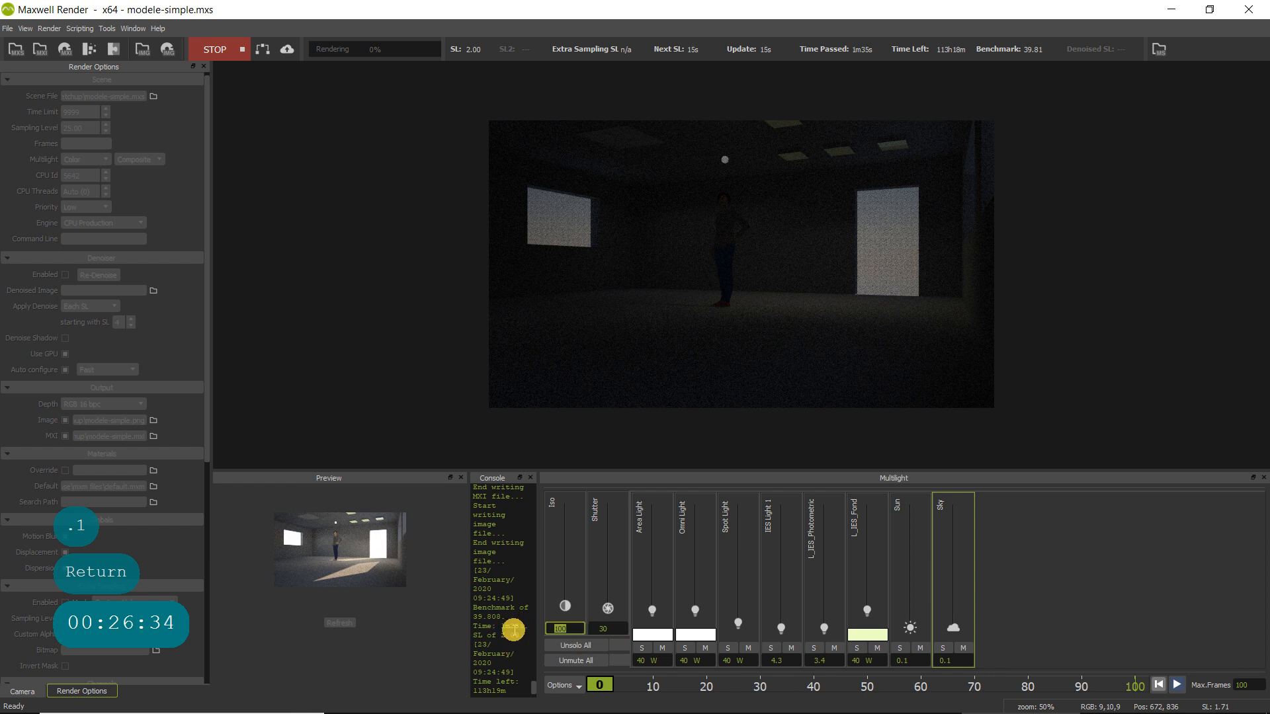
{"action": "type", "text": "400"}
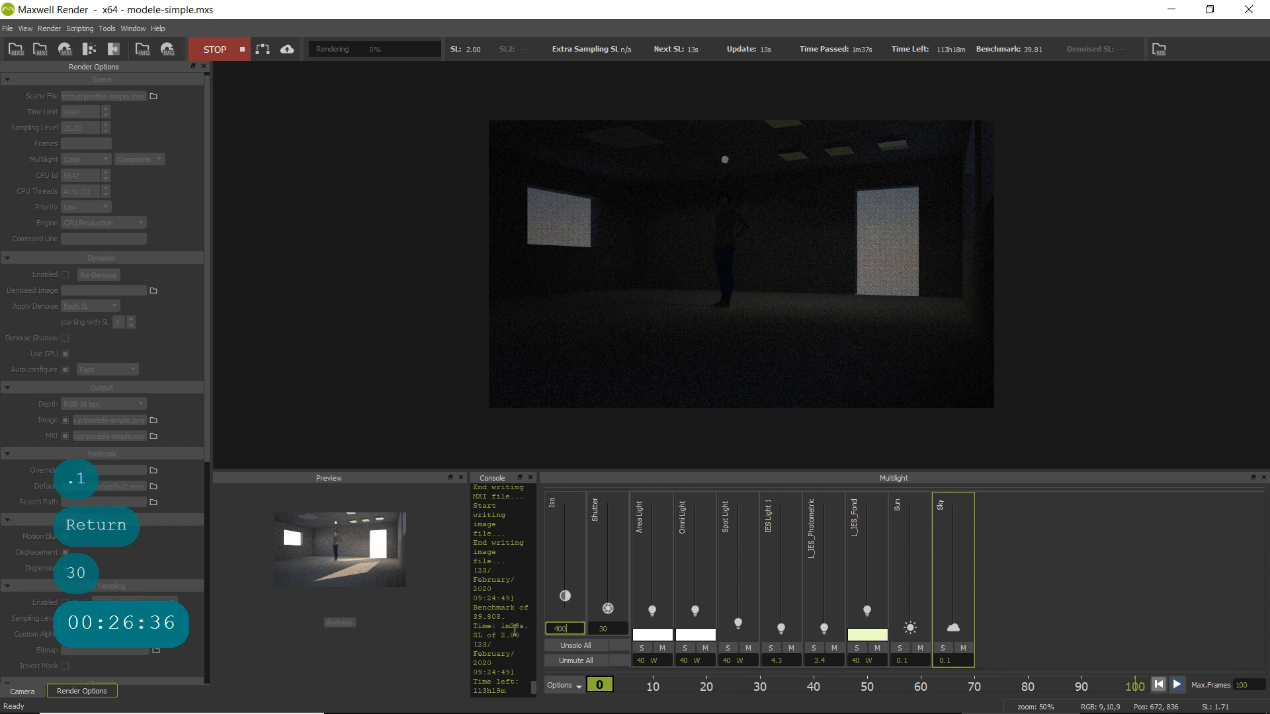
- Turn off the natural light by setting both the Sky and Sun intensities to 0 in Multilight
{"action": "double_click", "coordinate": [950, 661]}
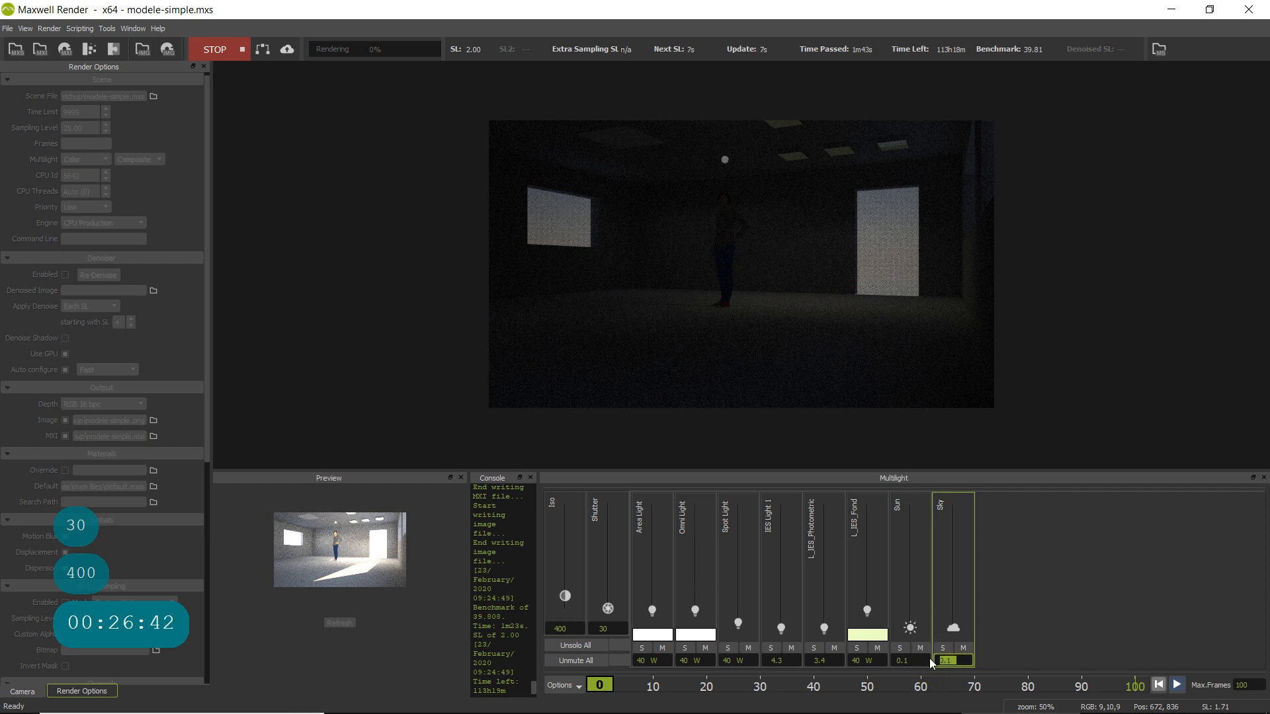
{"action": "type", "text": "0"}
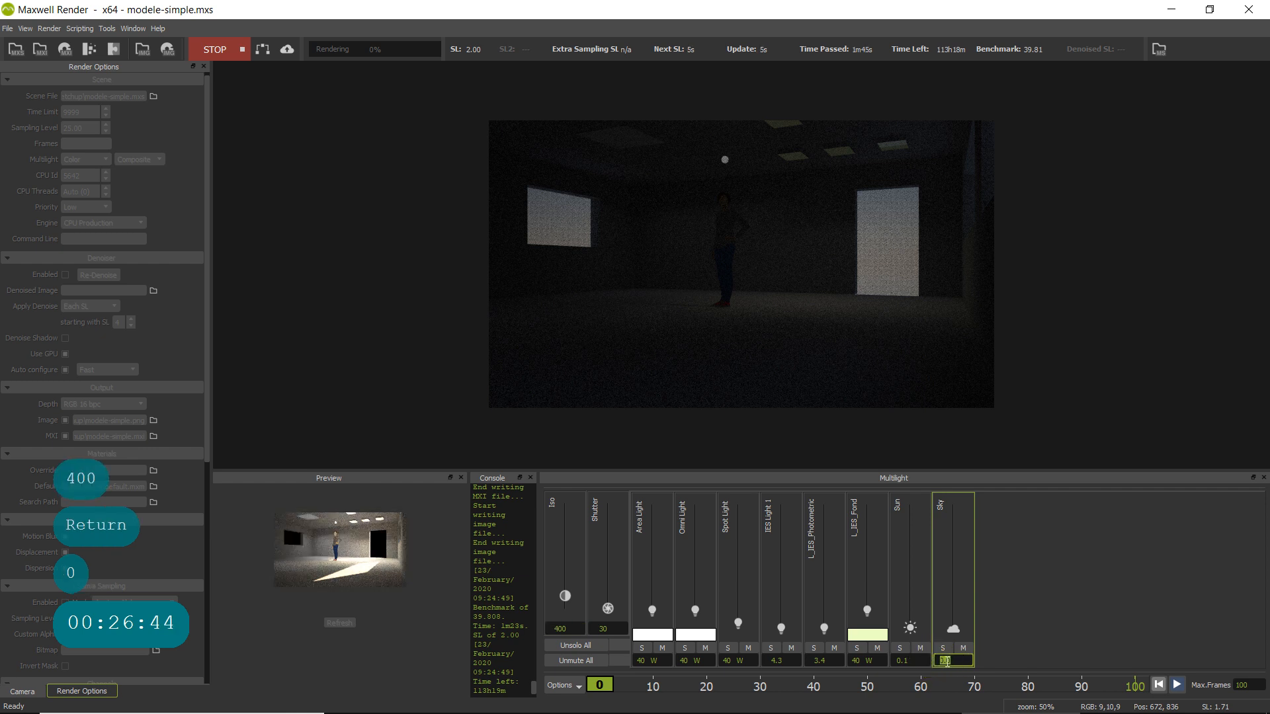
{"action": "left_click", "coordinate": [900, 661]}
{"action": "left_click_drag", "start_coordinate": [915, 664], "coordinate": [867, 657]}
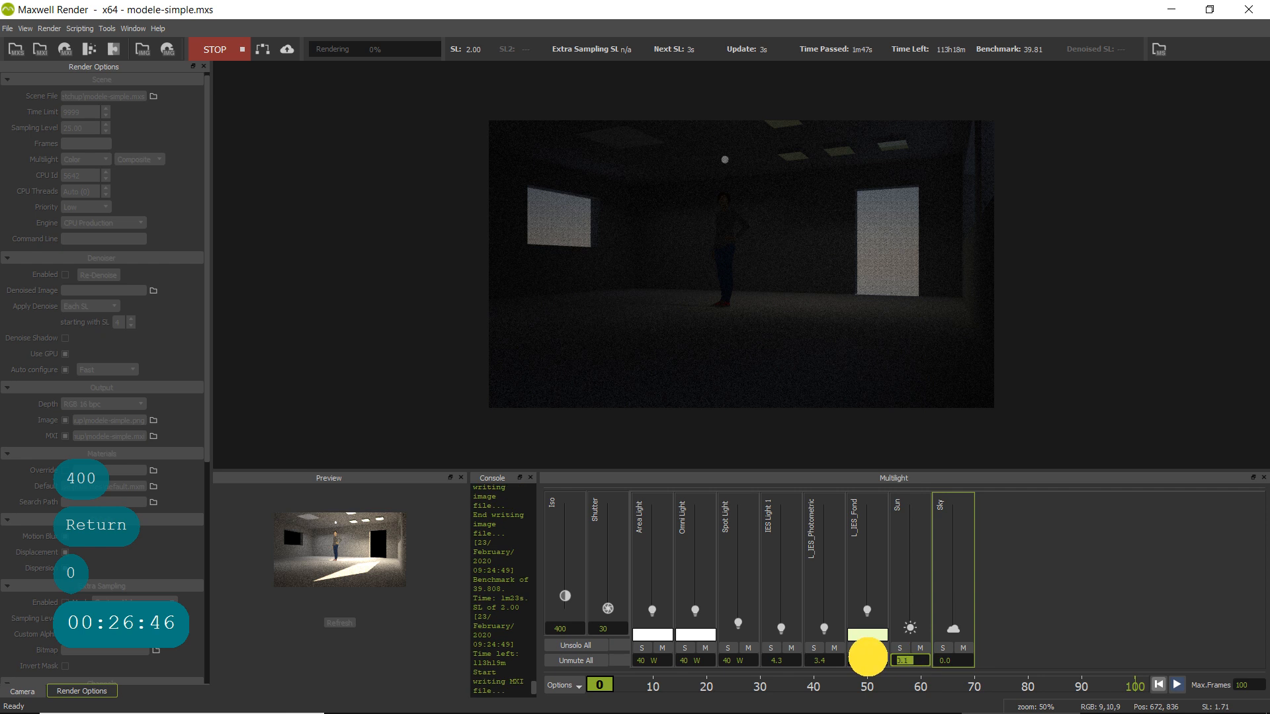
{"action": "type", "text": "0"}
{"action": "key", "text": "Return"}
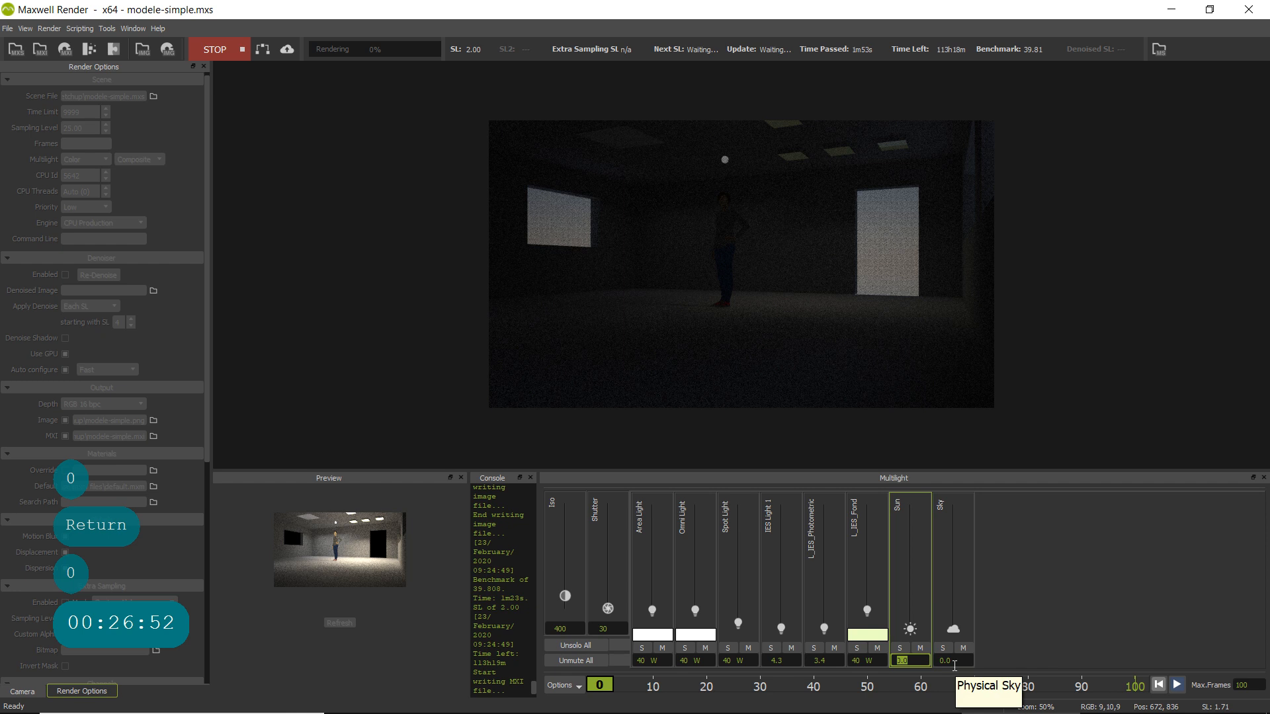
{"action": "left_click", "coordinate": [952, 660]}
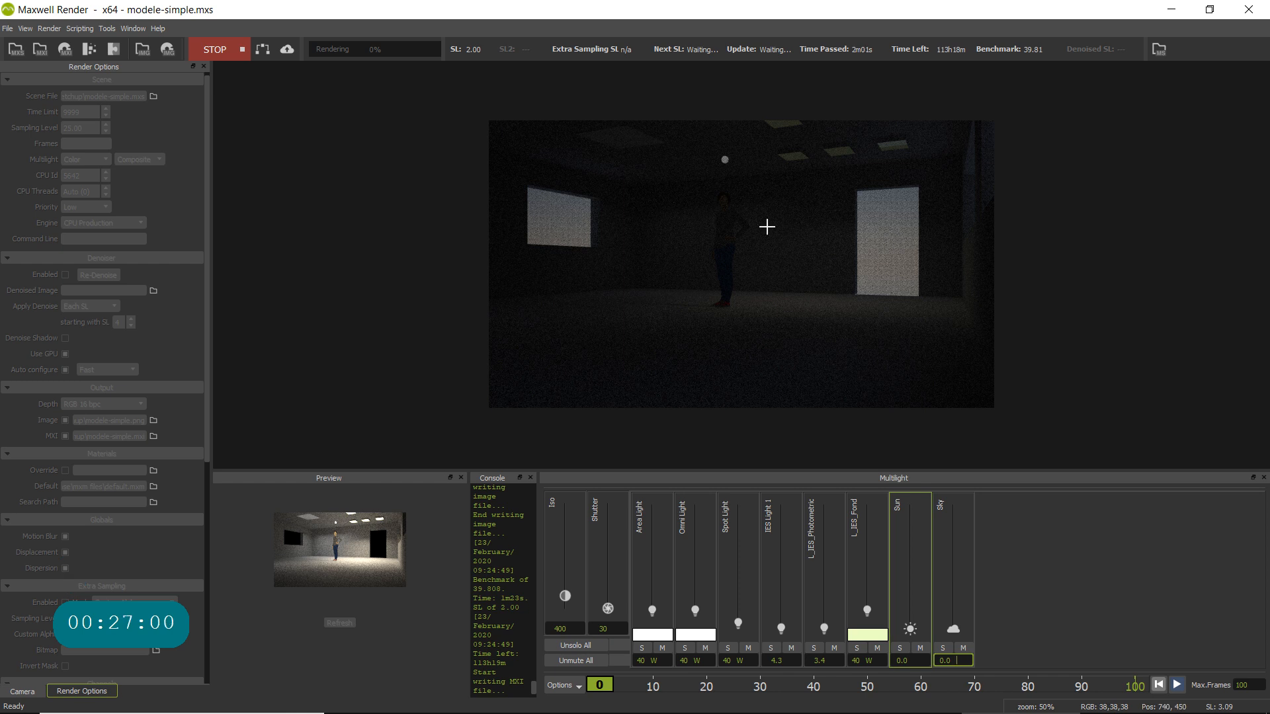
- Change the L_IES_Fond emitter's colour from pale yellow-green to a nearly neutral white
{"action": "scroll", "coordinate": [828, 147], "scroll_direction": "up", "scroll_amount": 1}
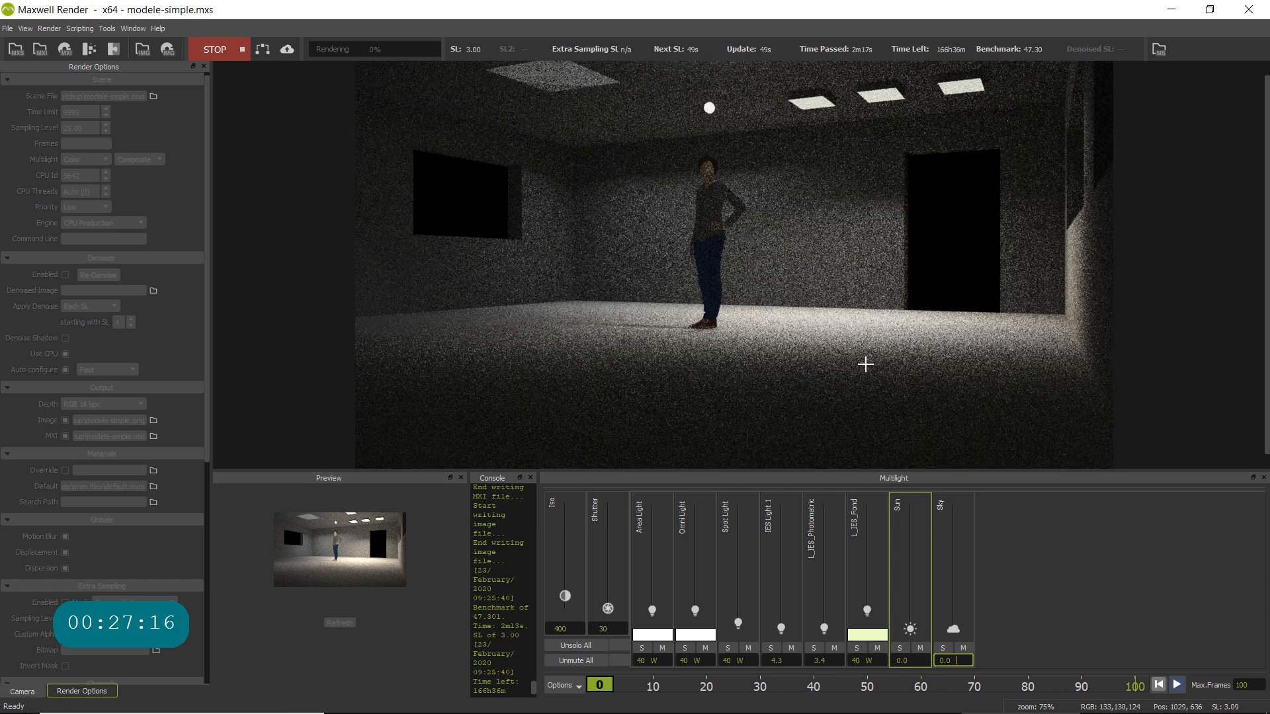
{"action": "mouse_move", "coordinate": [866, 559]}
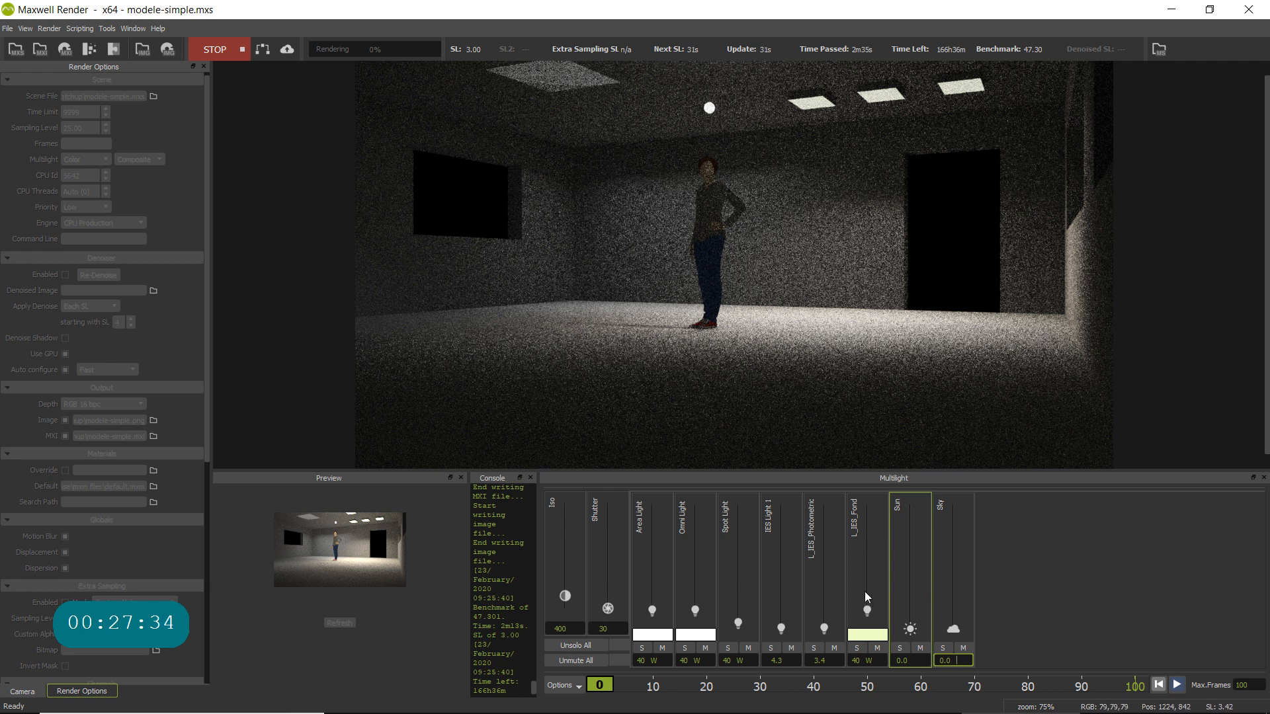
{"action": "left_click", "coordinate": [866, 635]}
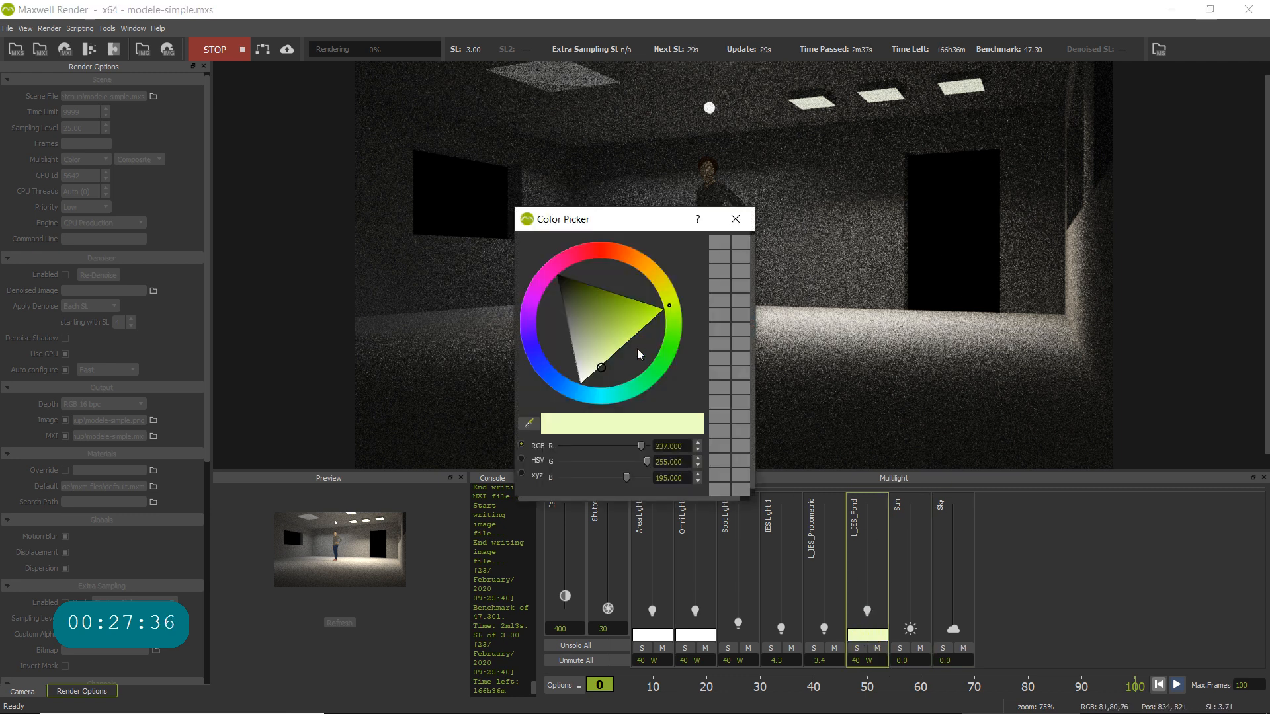
{"action": "left_click", "coordinate": [584, 368]}
{"action": "left_click_drag", "start_coordinate": [583, 368], "coordinate": [583, 375]}
{"action": "left_click", "coordinate": [739, 223]}
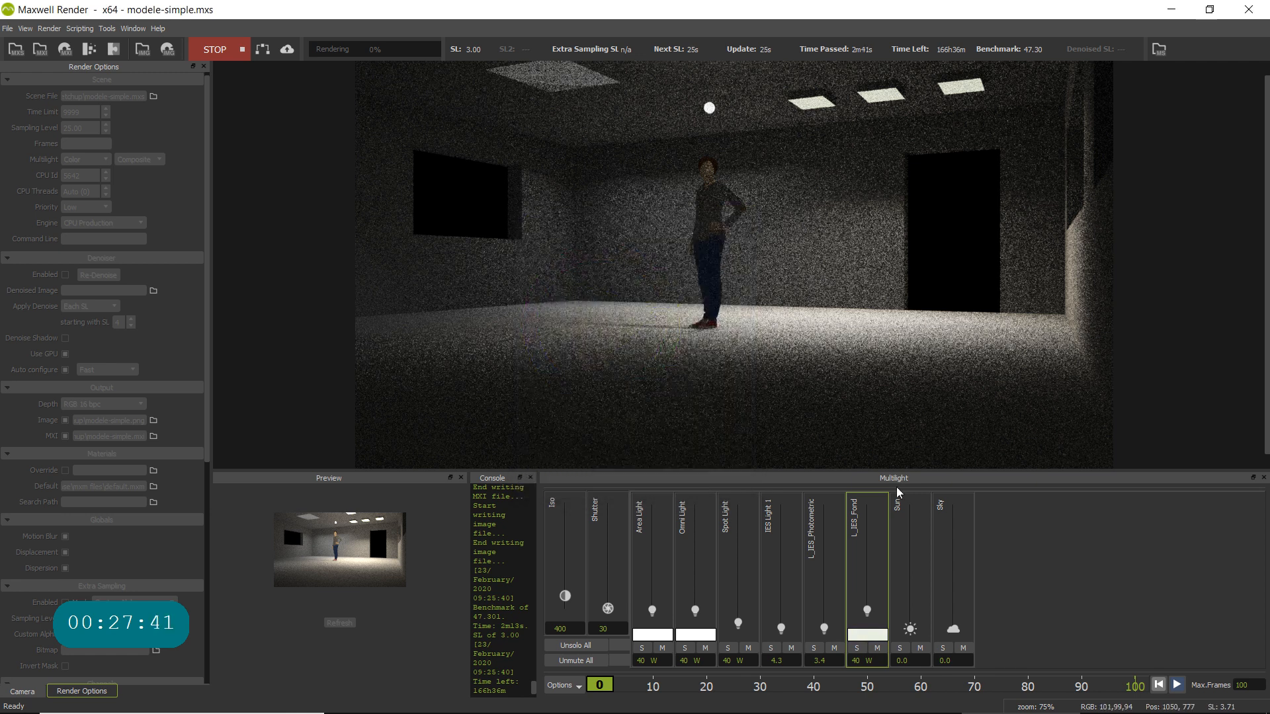
- Reduce the L_IES_Fond emitter's power to 10 W
{"action": "left_click", "coordinate": [867, 661]}
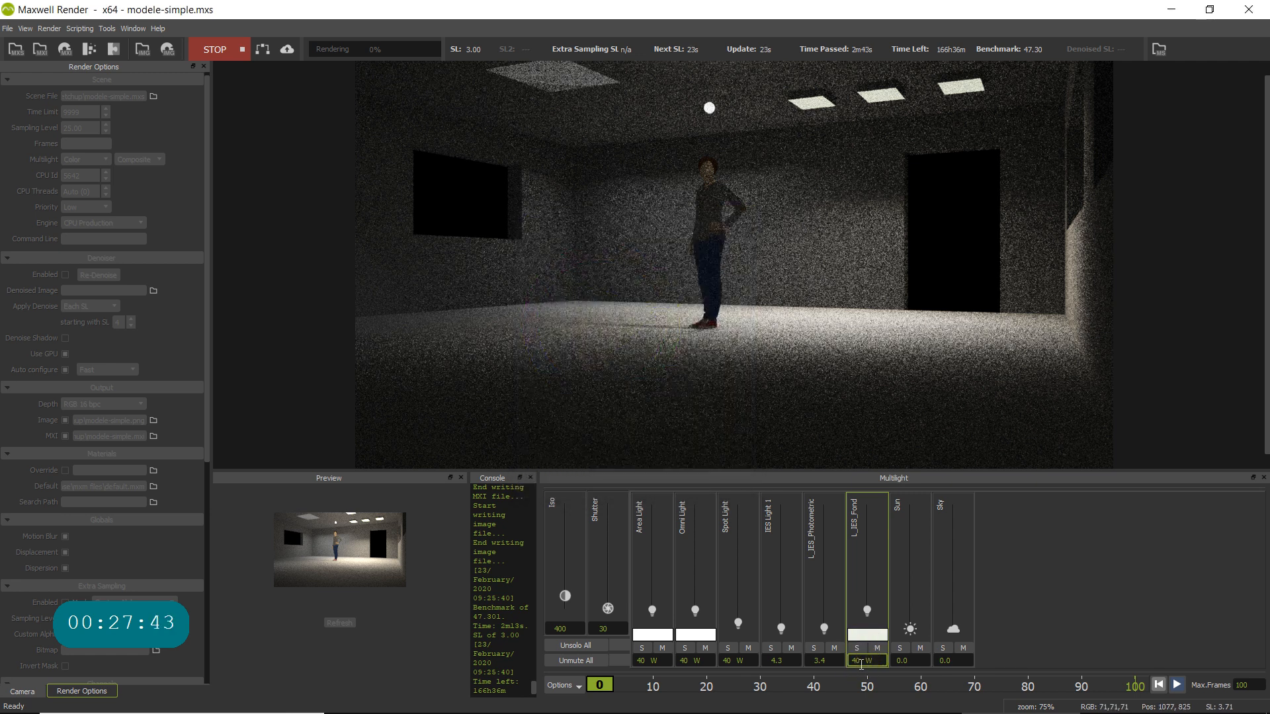
{"action": "left_click_drag", "start_coordinate": [861, 662], "coordinate": [830, 658]}
{"action": "type", "text": "10"}
{"action": "key", "text": "Return"}
{"action": "left_click", "coordinate": [911, 661]}
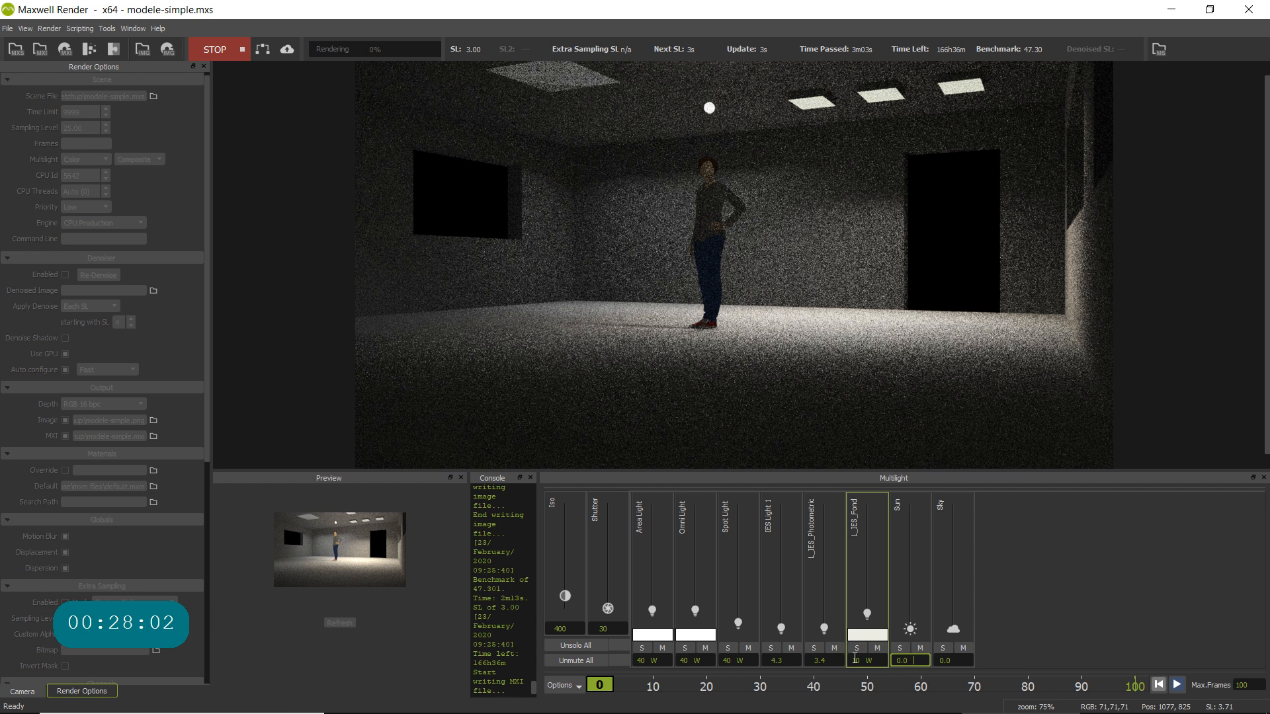
- Lower the L_IES_Fond emitter's power to 5 W
{"action": "double_click", "coordinate": [867, 663]}
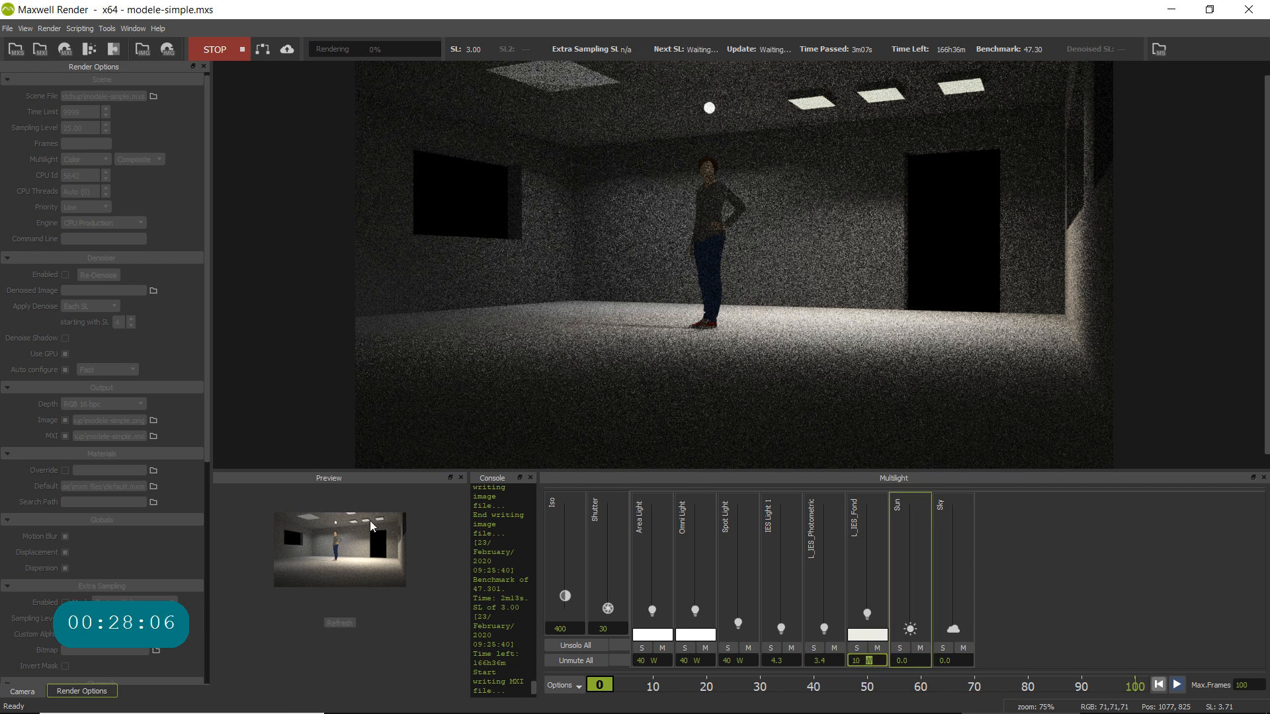
{"action": "left_click", "coordinate": [855, 661]}
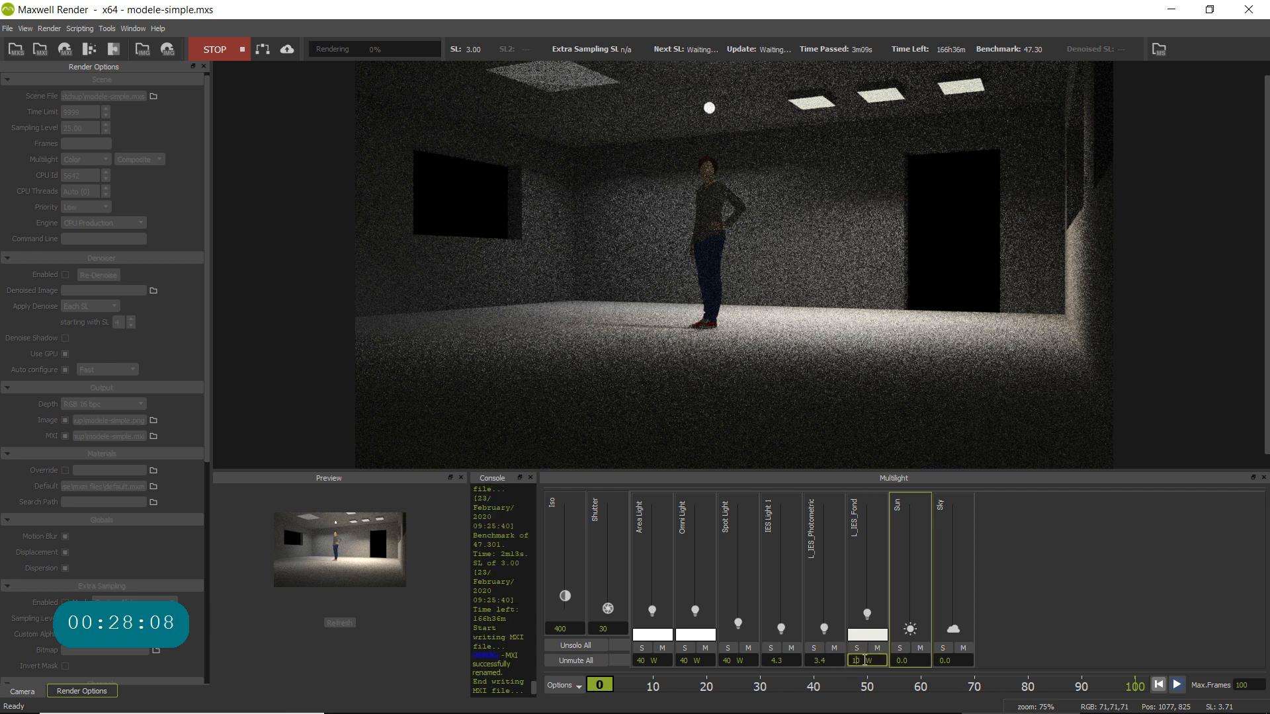
{"action": "left_click_drag", "start_coordinate": [874, 661], "coordinate": [823, 657]}
{"action": "type", "text": "5"}
{"action": "left_click", "coordinate": [907, 663]}
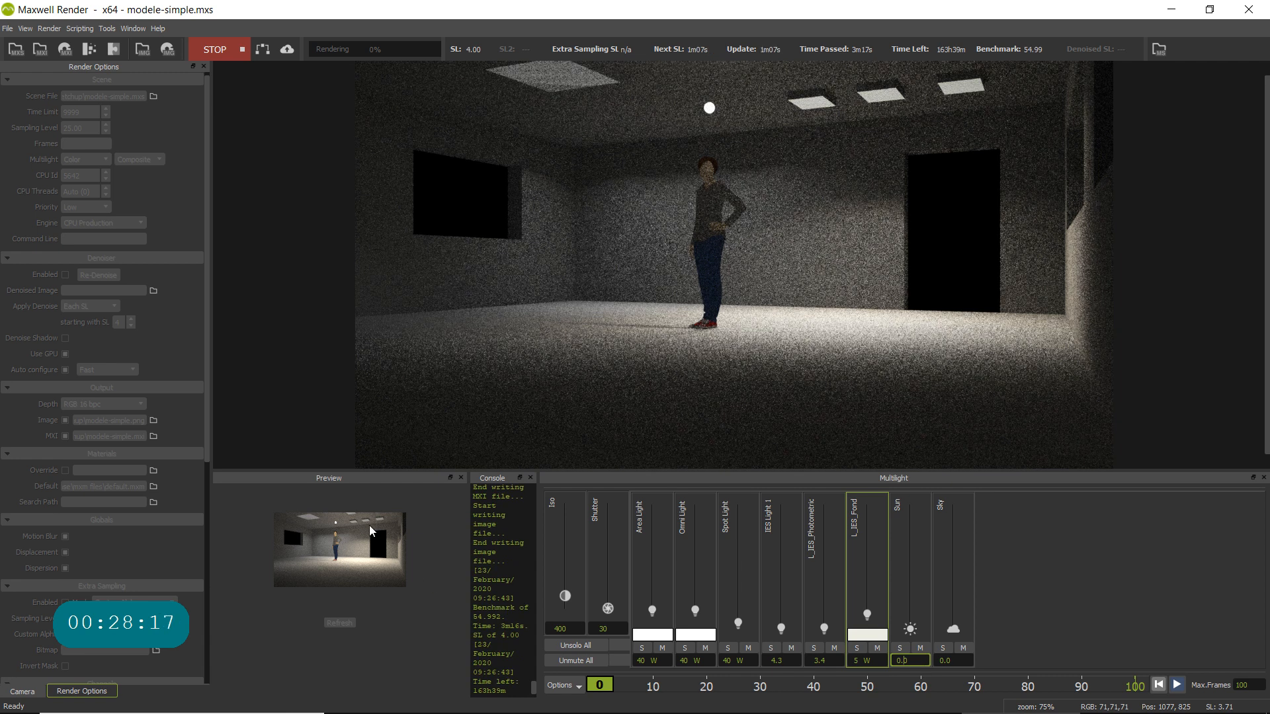
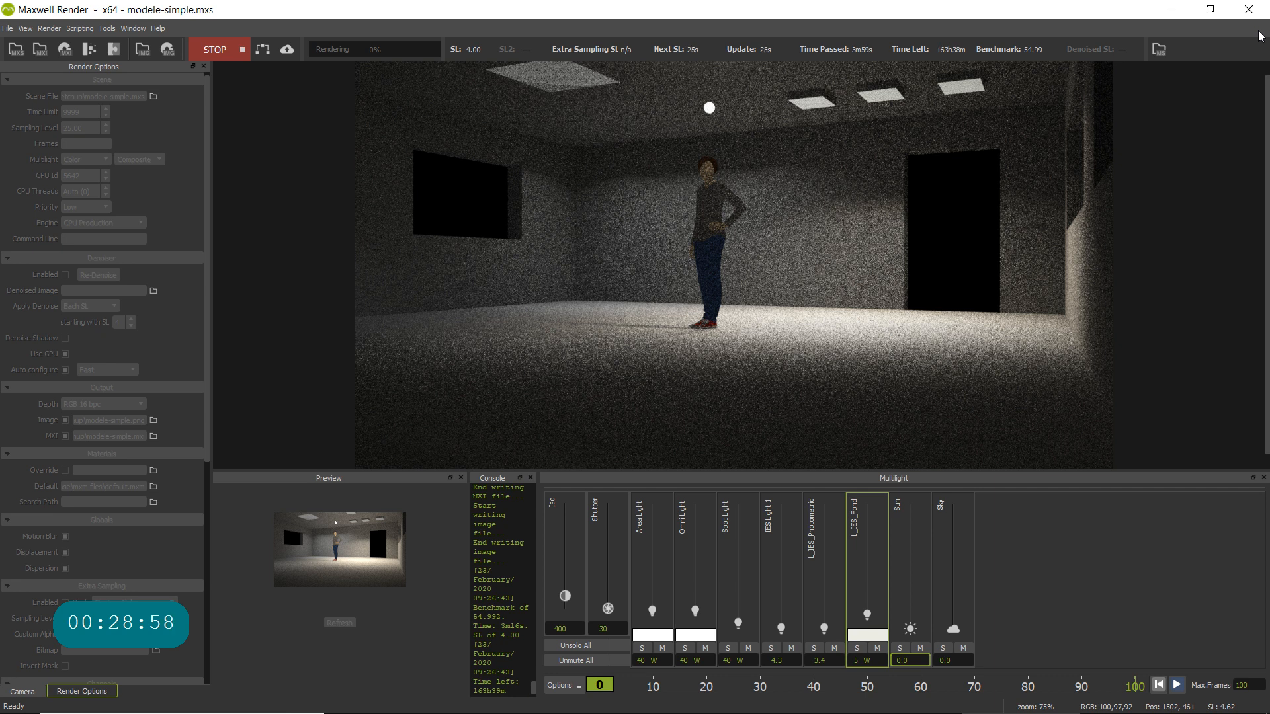
- Quit Maxwell Render while the modele-simple.mxs render is still running
{"action": "left_click", "coordinate": [1248, 9]}
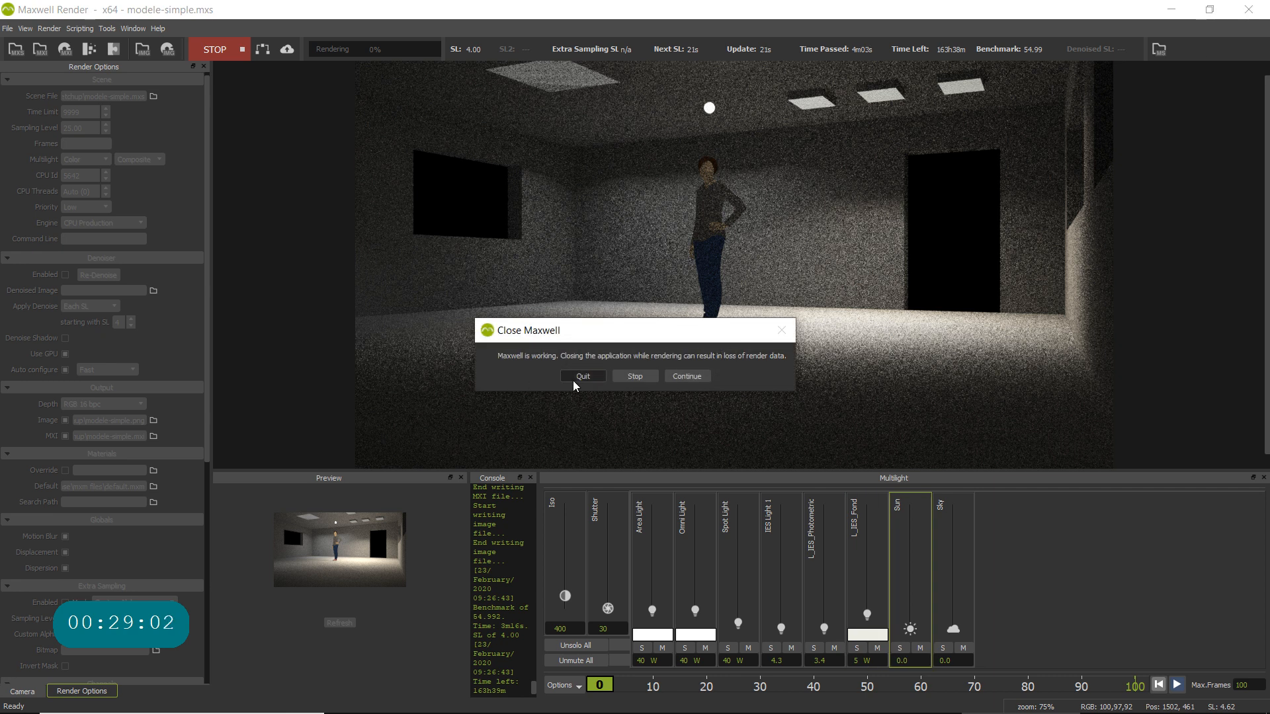
{"action": "left_click", "coordinate": [583, 377]}
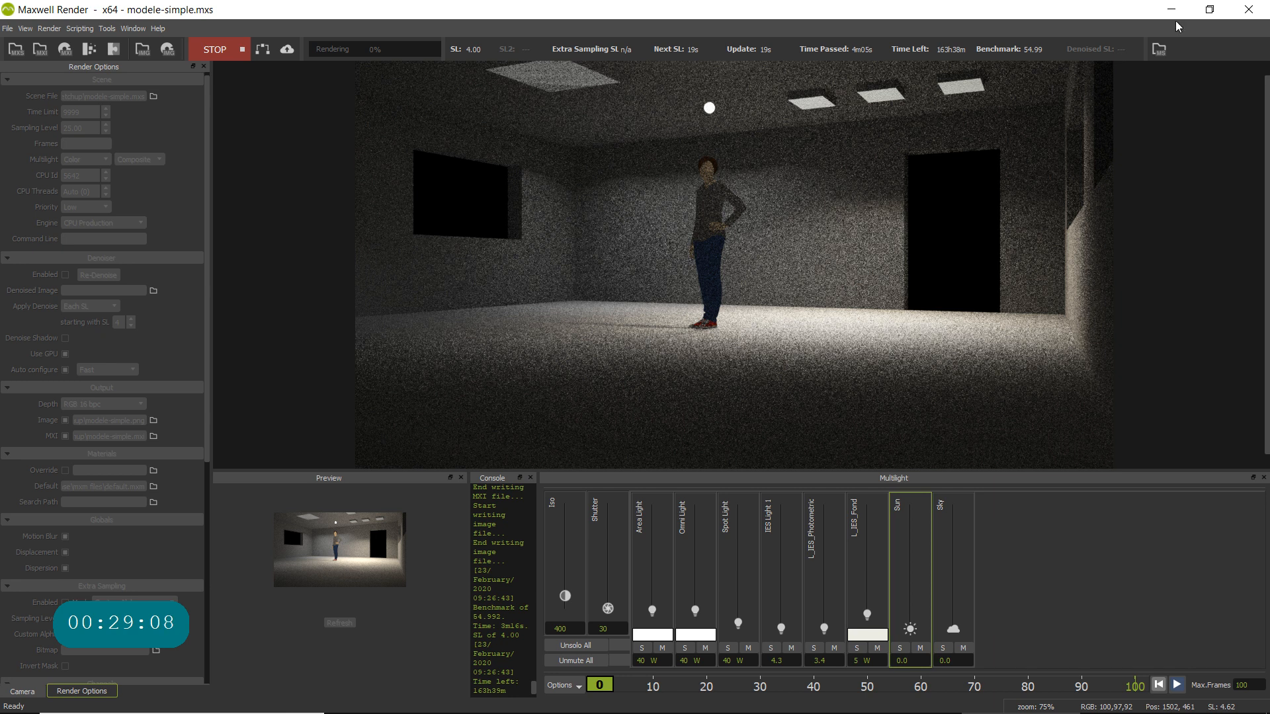
{"action": "left_click", "coordinate": [1248, 10]}
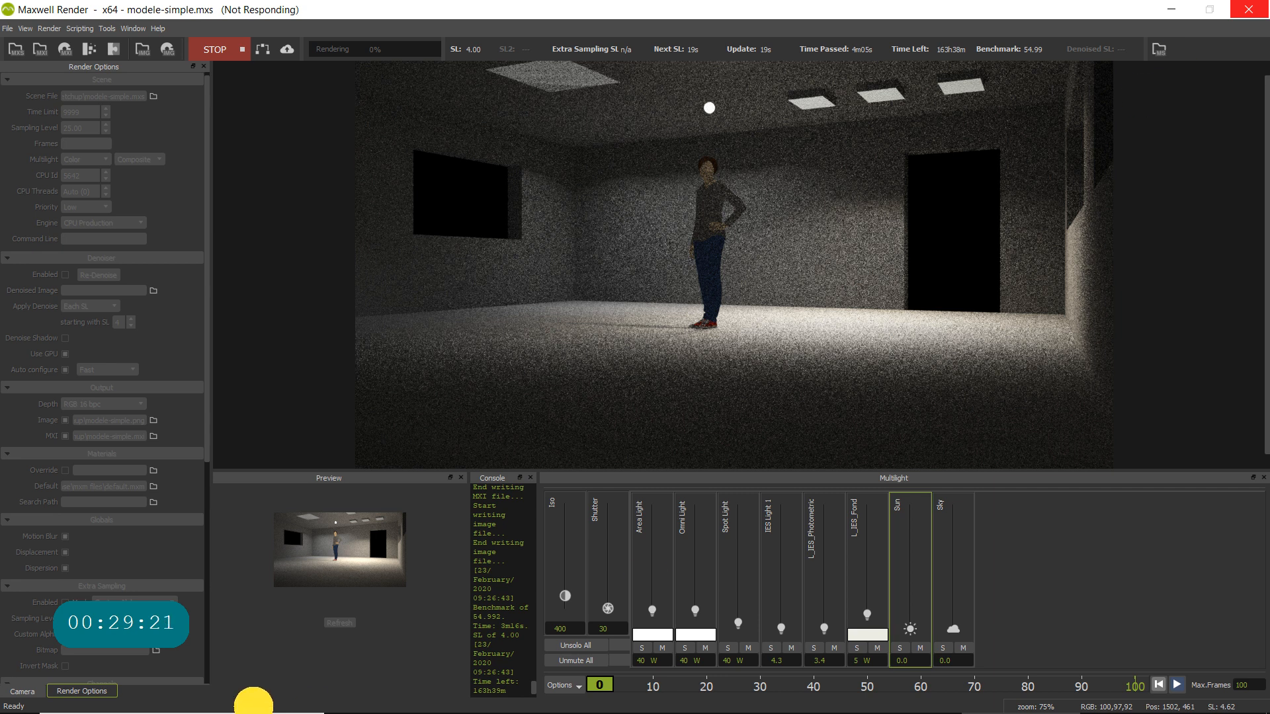
- Try to launch Material Editor through a system search for "materi", and agree to delete its broken shortcut
{"action": "mouse_move", "coordinate": [258, 690]}
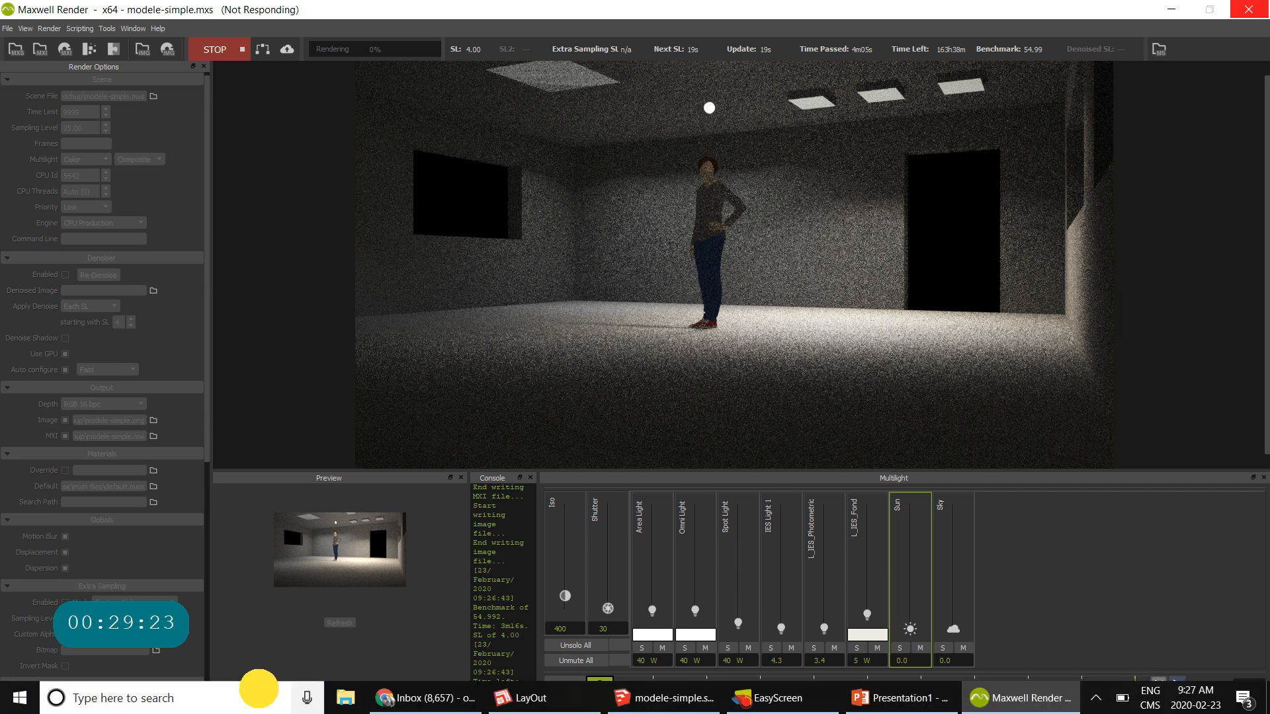
{"action": "left_click", "coordinate": [212, 699]}
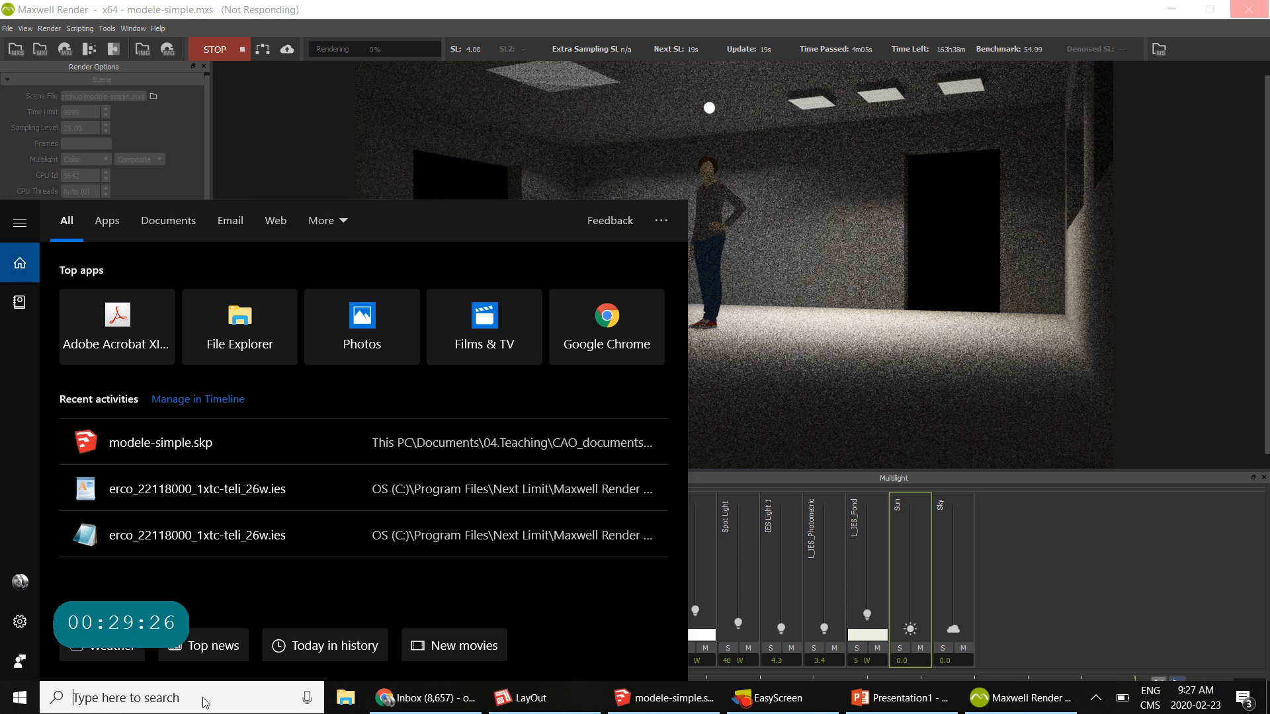
{"action": "type", "text": "materi"}
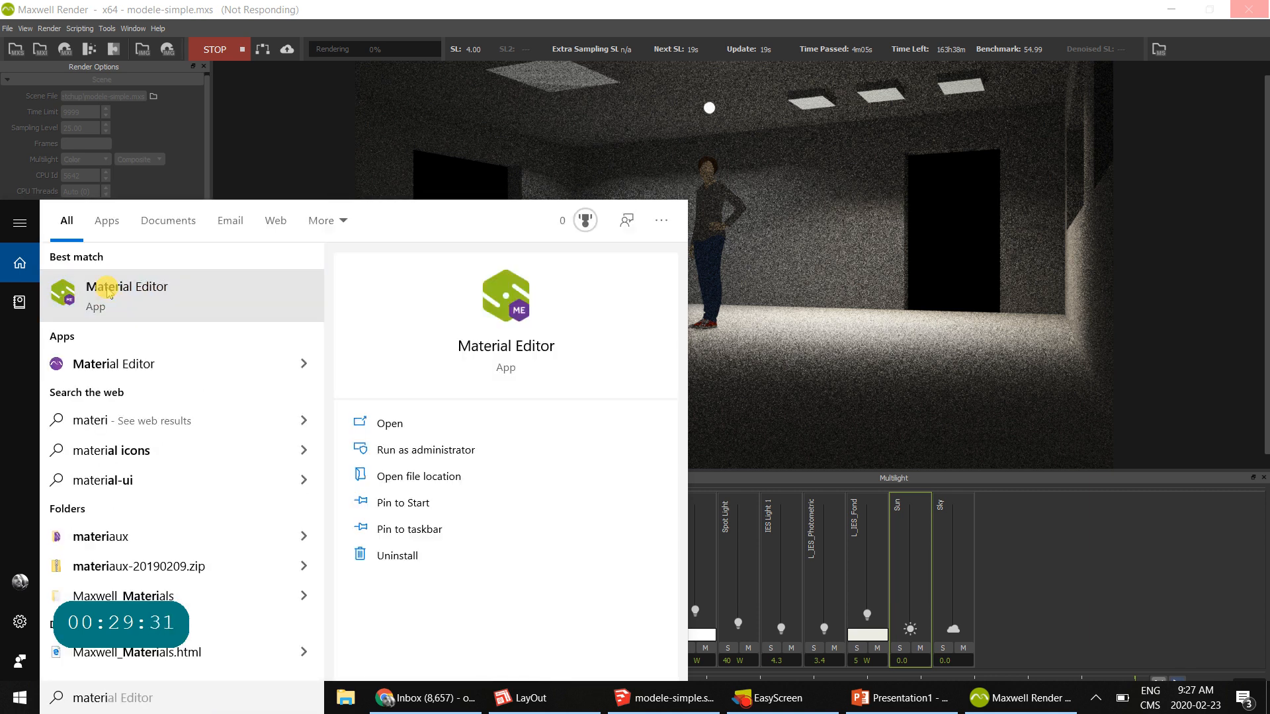
{"action": "left_click", "coordinate": [114, 290]}
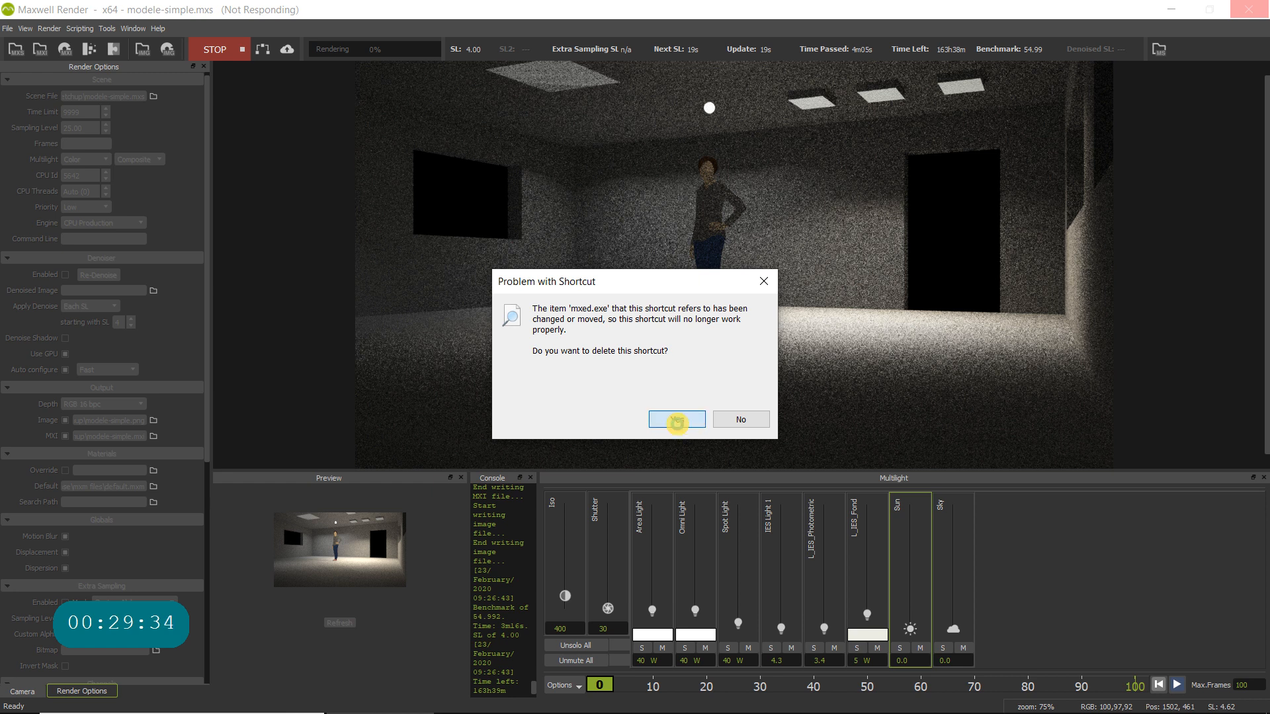
{"action": "left_click", "coordinate": [688, 424]}
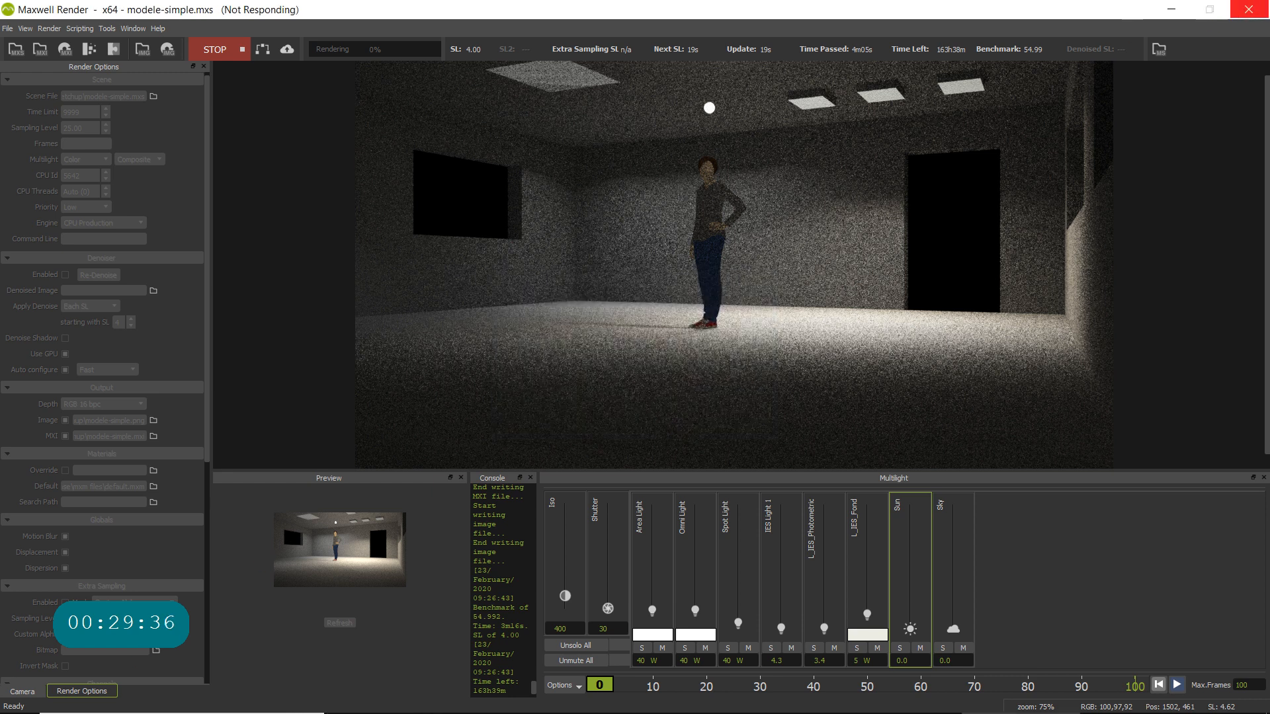
- Minimize SketchUp to reach the desktop and launch the Maxwell Material Editor from there
{"action": "left_click", "coordinate": [100, 699]}
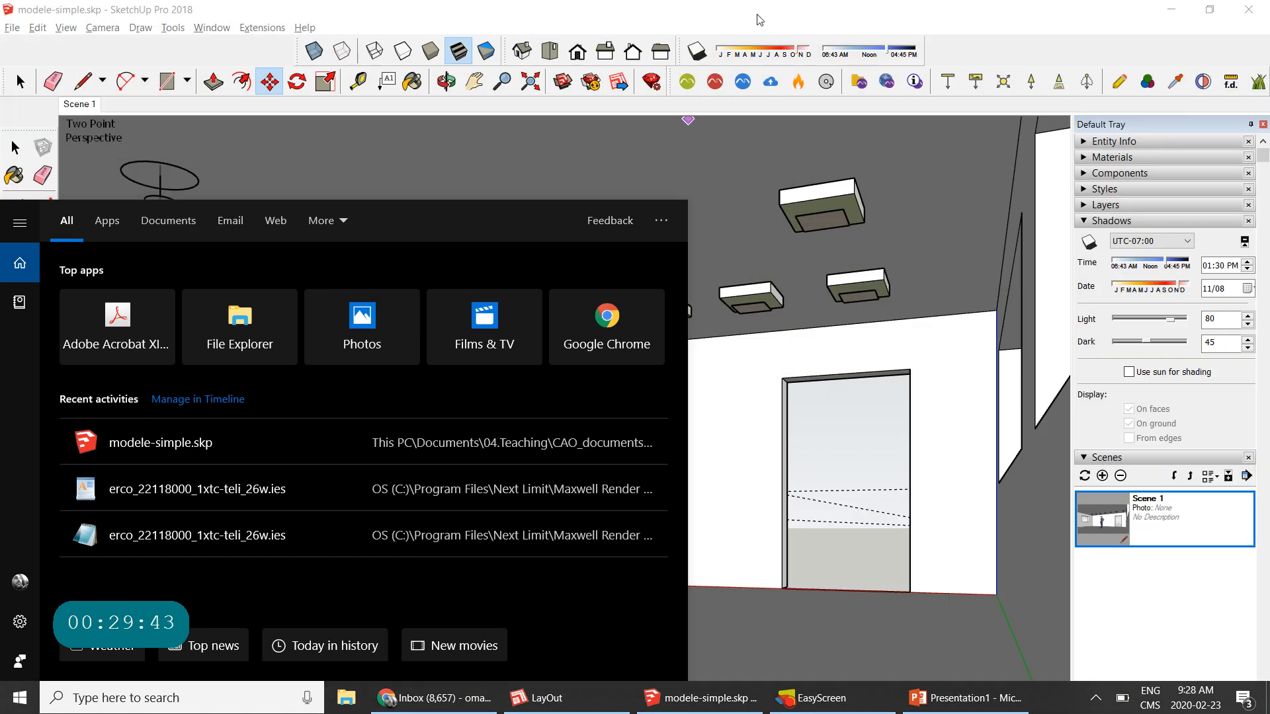
{"action": "left_click", "coordinate": [830, 16]}
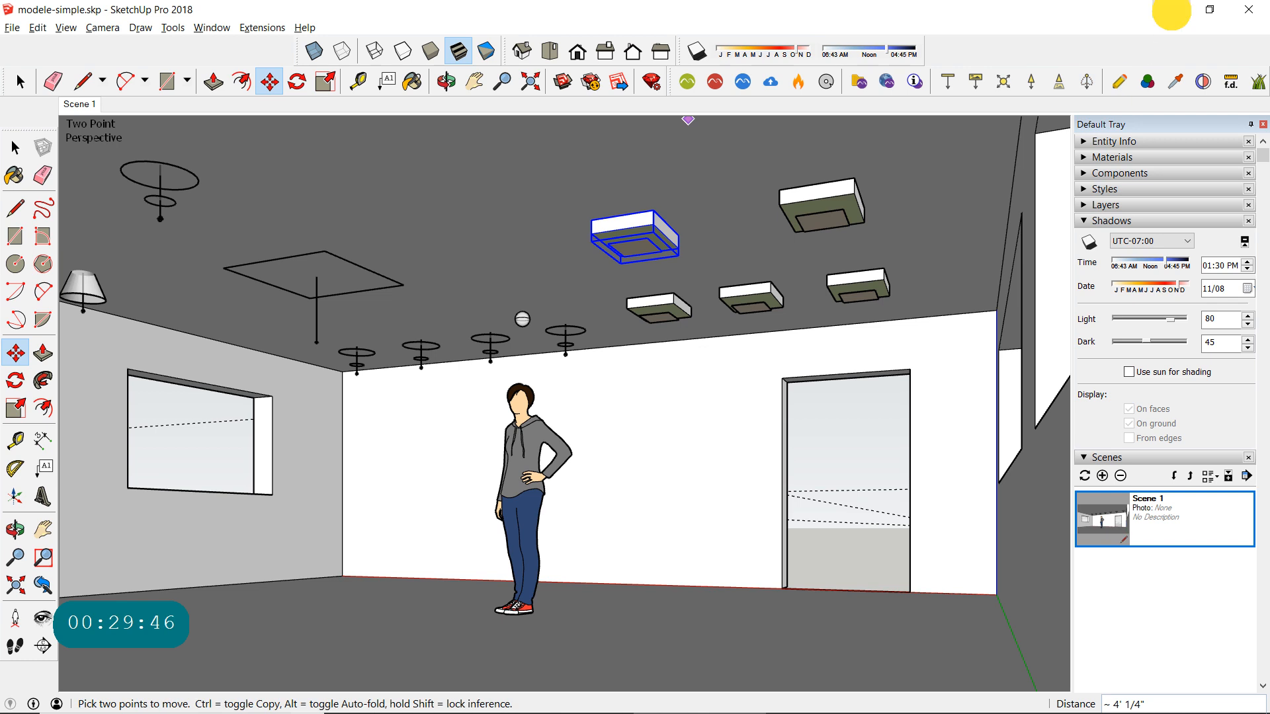
{"action": "left_click", "coordinate": [1170, 12]}
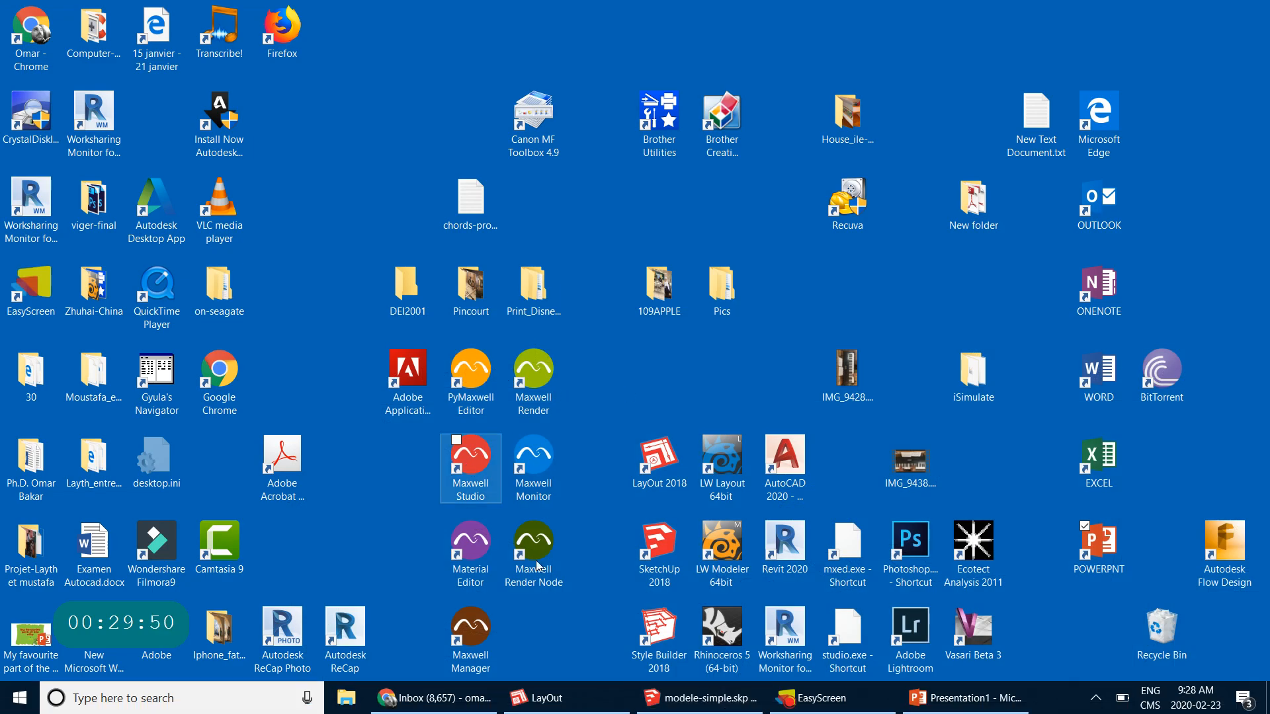
{"action": "double_click", "coordinate": [472, 548]}
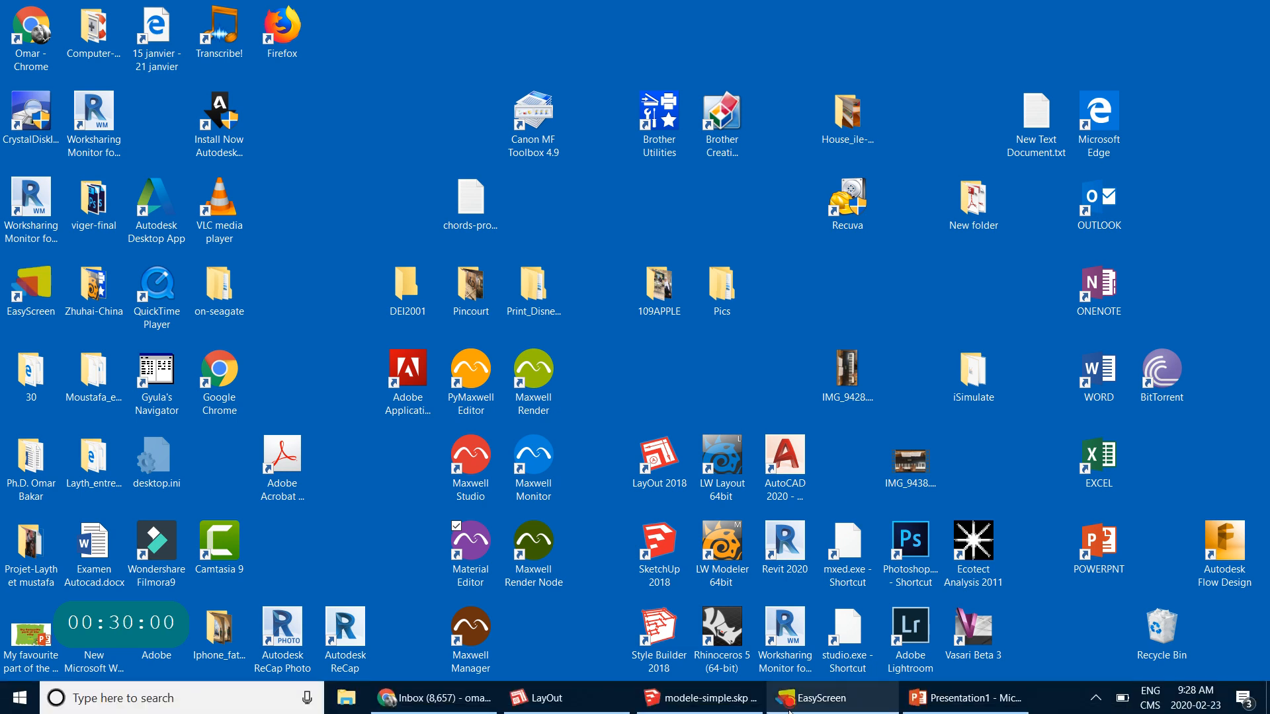
{"action": "left_click", "coordinate": [832, 709]}
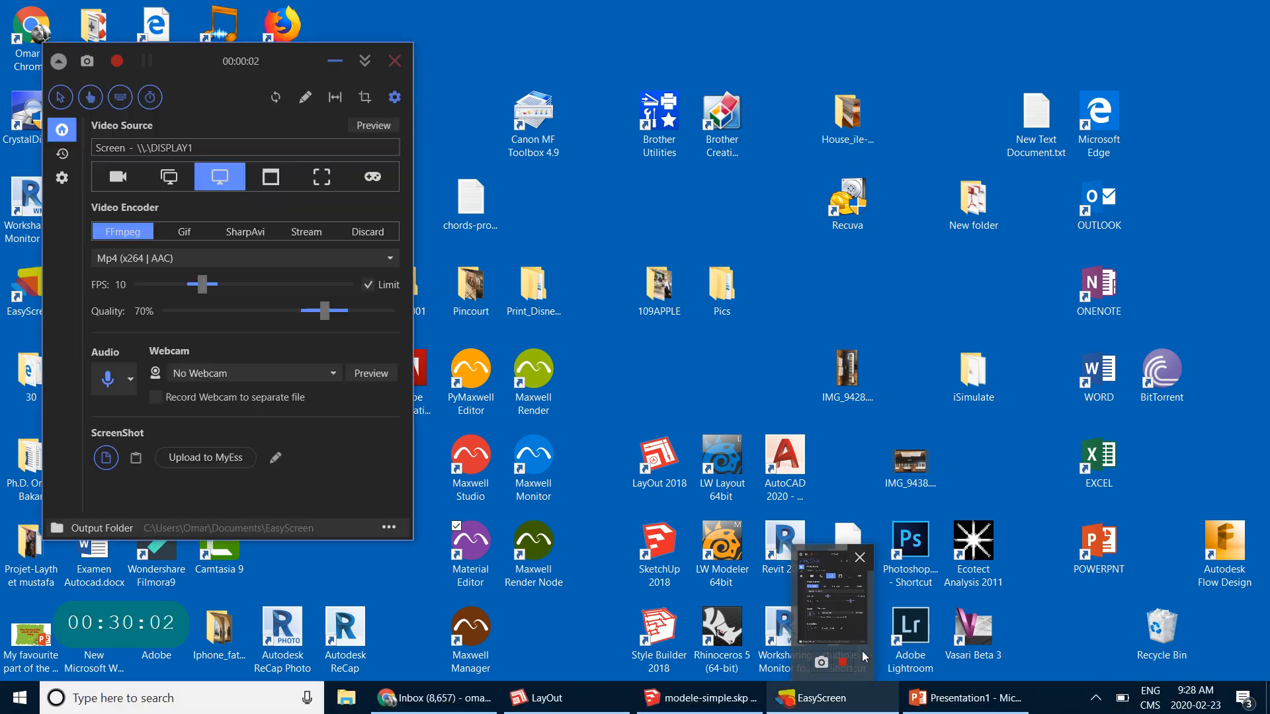
{"action": "left_click", "coordinate": [832, 709]}
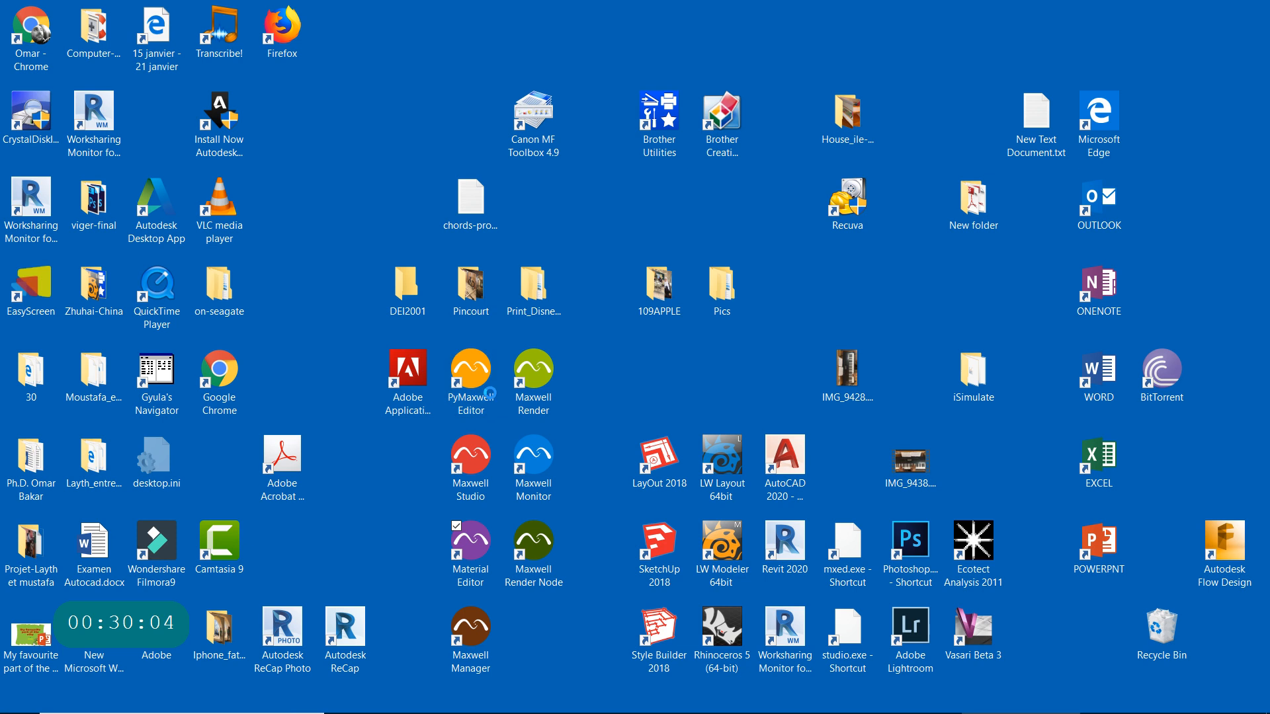
{"action": "left_click", "coordinate": [758, 204]}
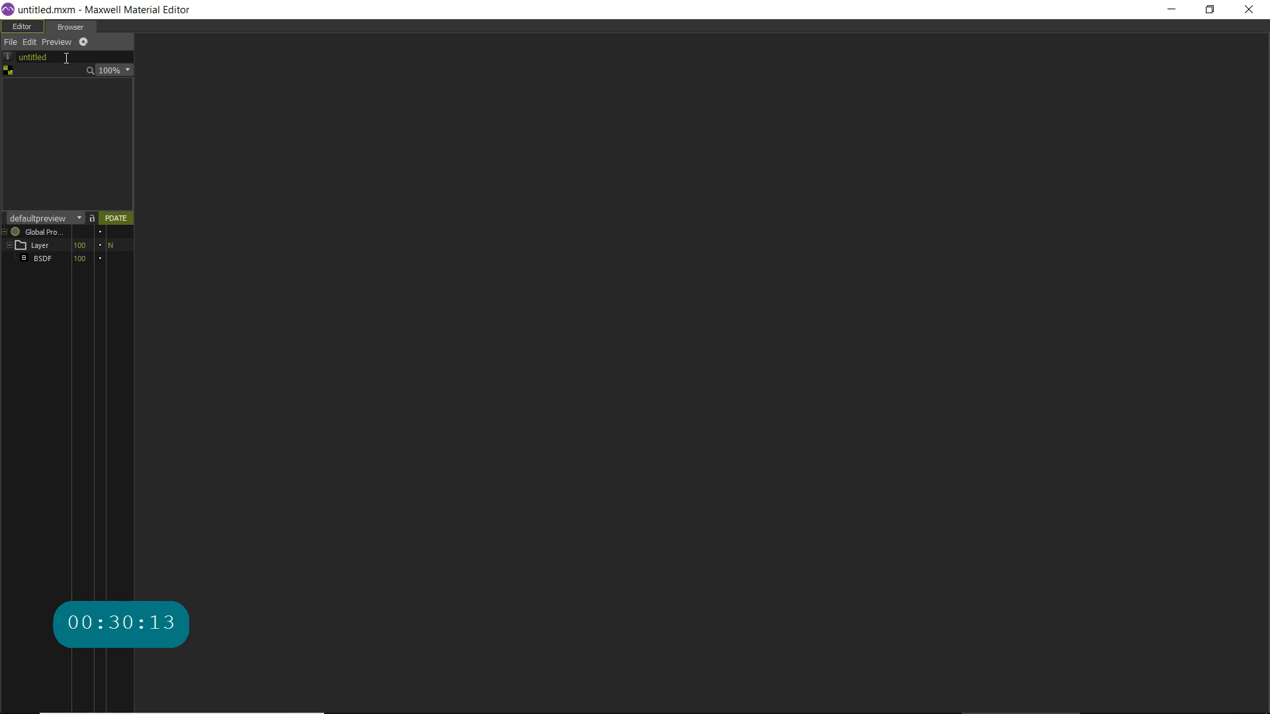
- Add an Emitter component to the new material's layer
{"action": "left_click", "coordinate": [42, 259]}
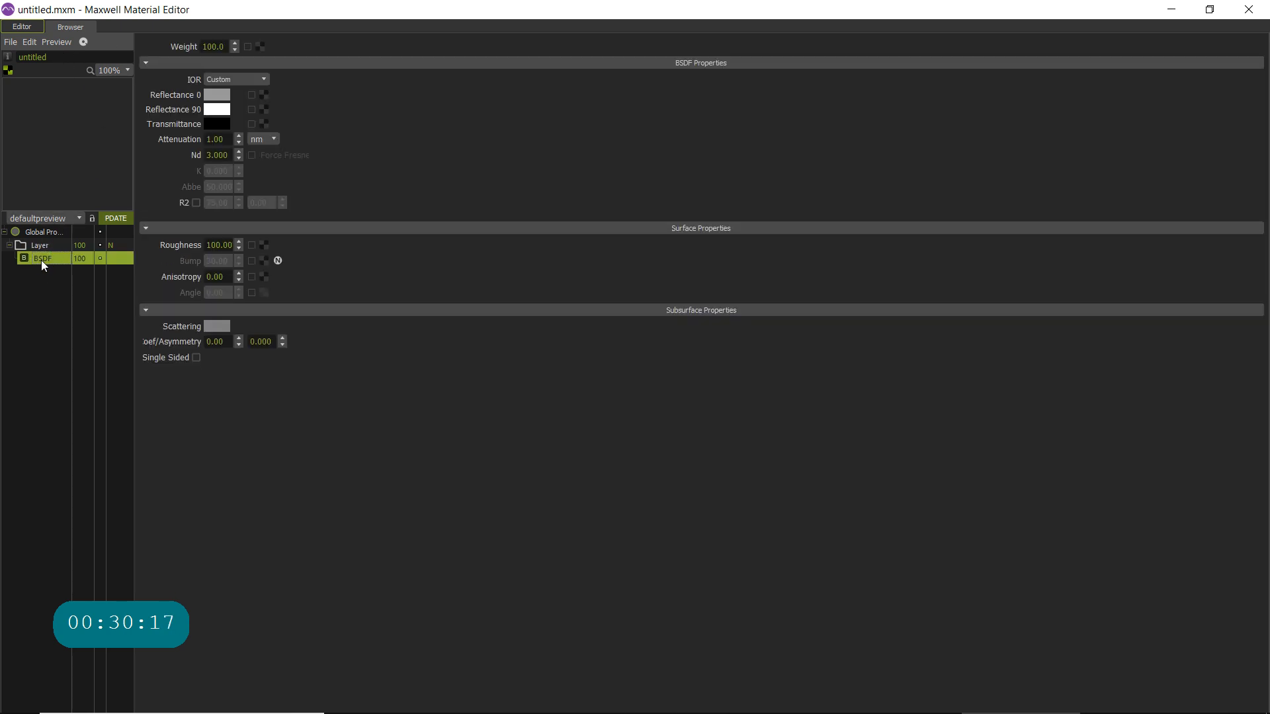
{"action": "right_click", "coordinate": [42, 259]}
{"action": "left_click", "coordinate": [80, 286]}
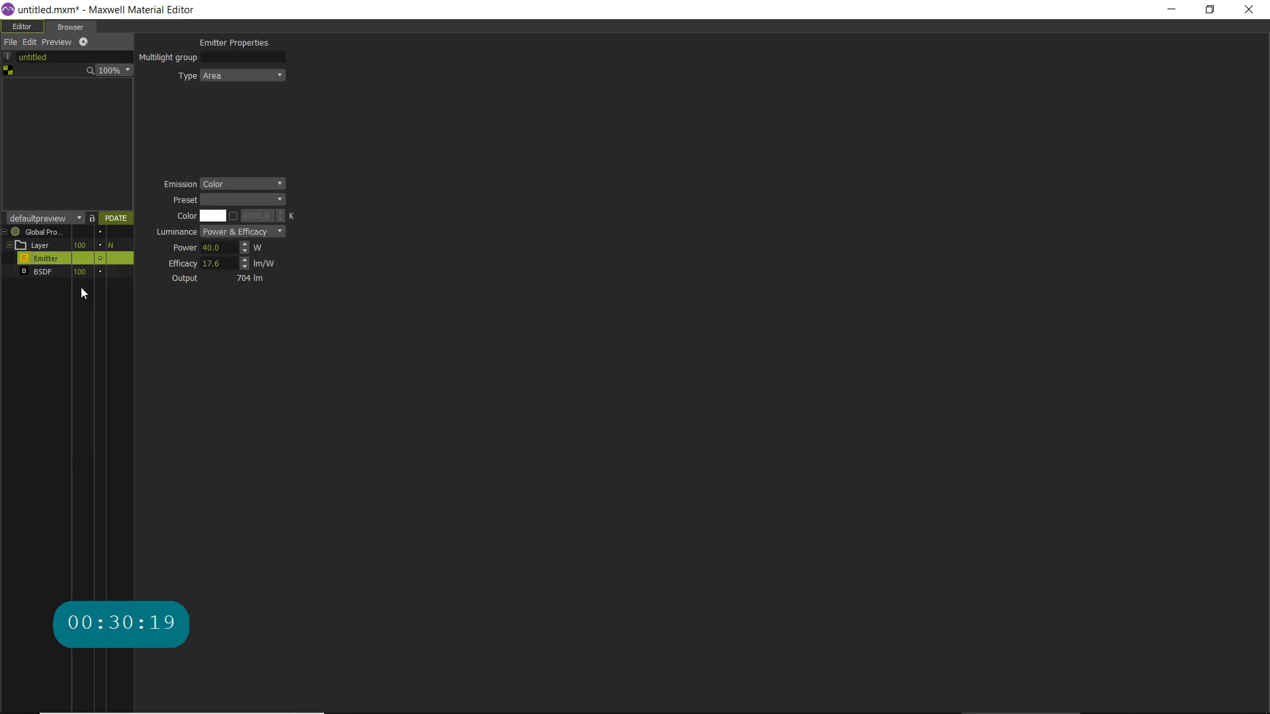
- Remove the BSDF component from the material's layer
{"action": "left_click", "coordinate": [42, 271]}
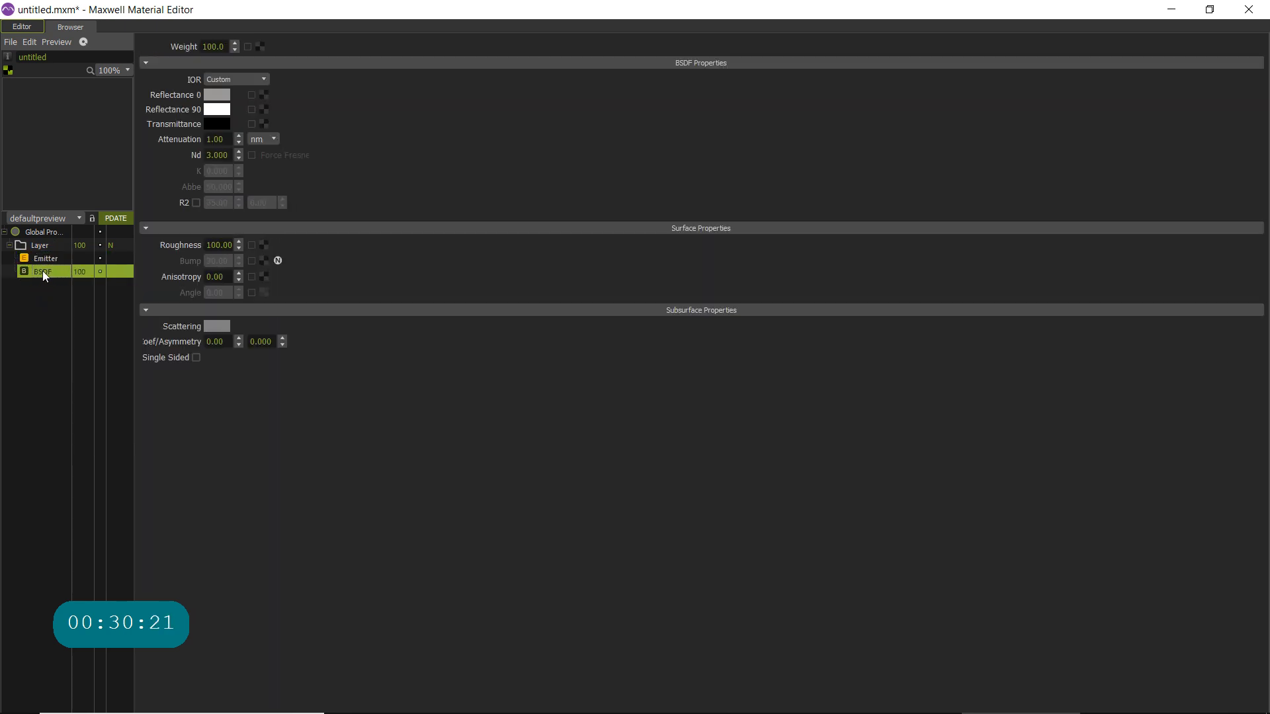
{"action": "right_click", "coordinate": [42, 271]}
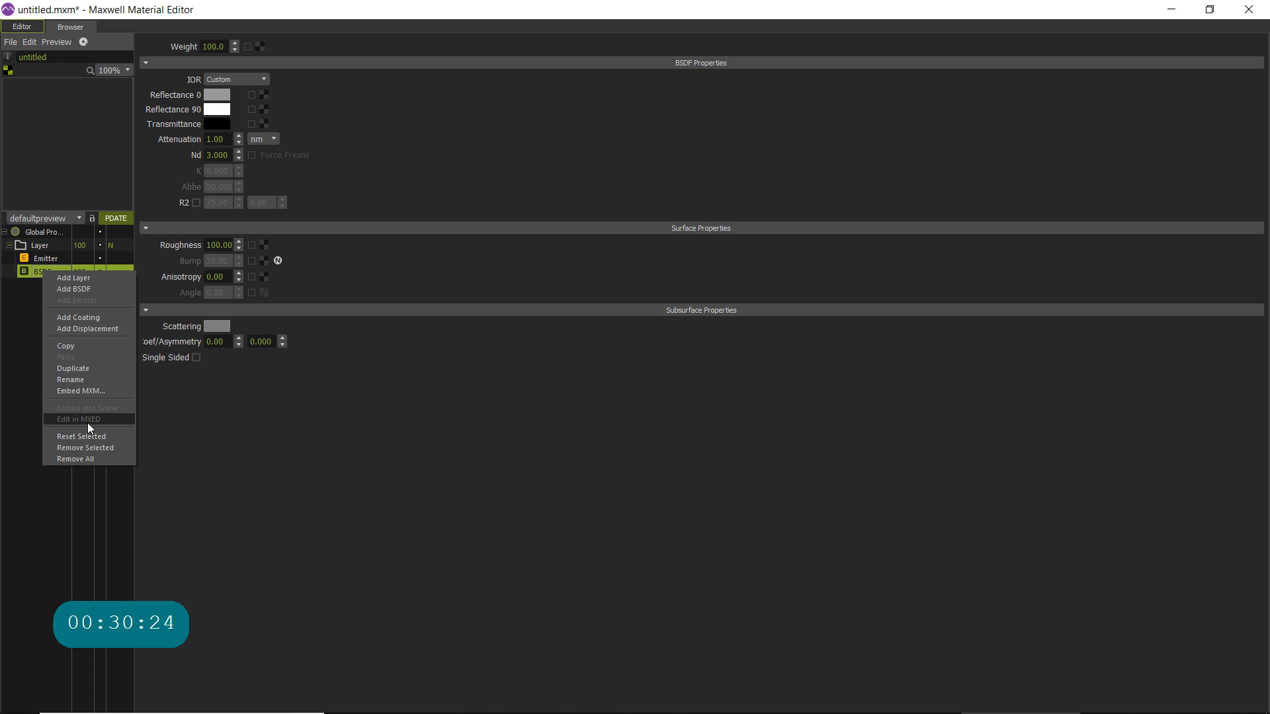
{"action": "left_click", "coordinate": [86, 448]}
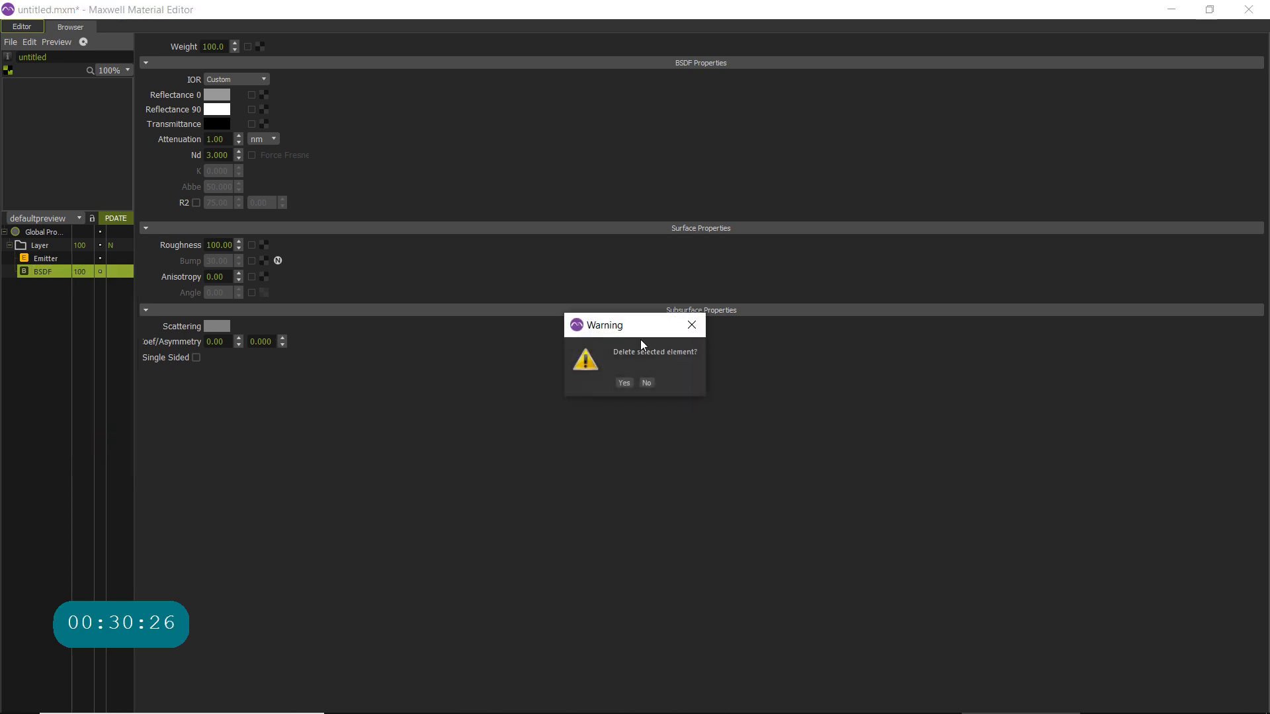
{"action": "left_click", "coordinate": [624, 382]}
- Set the emitter type to IES using erco_22138000_2xtc-teli_42w.ies from the indoor luminaries folder, and view its lobe
{"action": "left_click", "coordinate": [260, 78]}
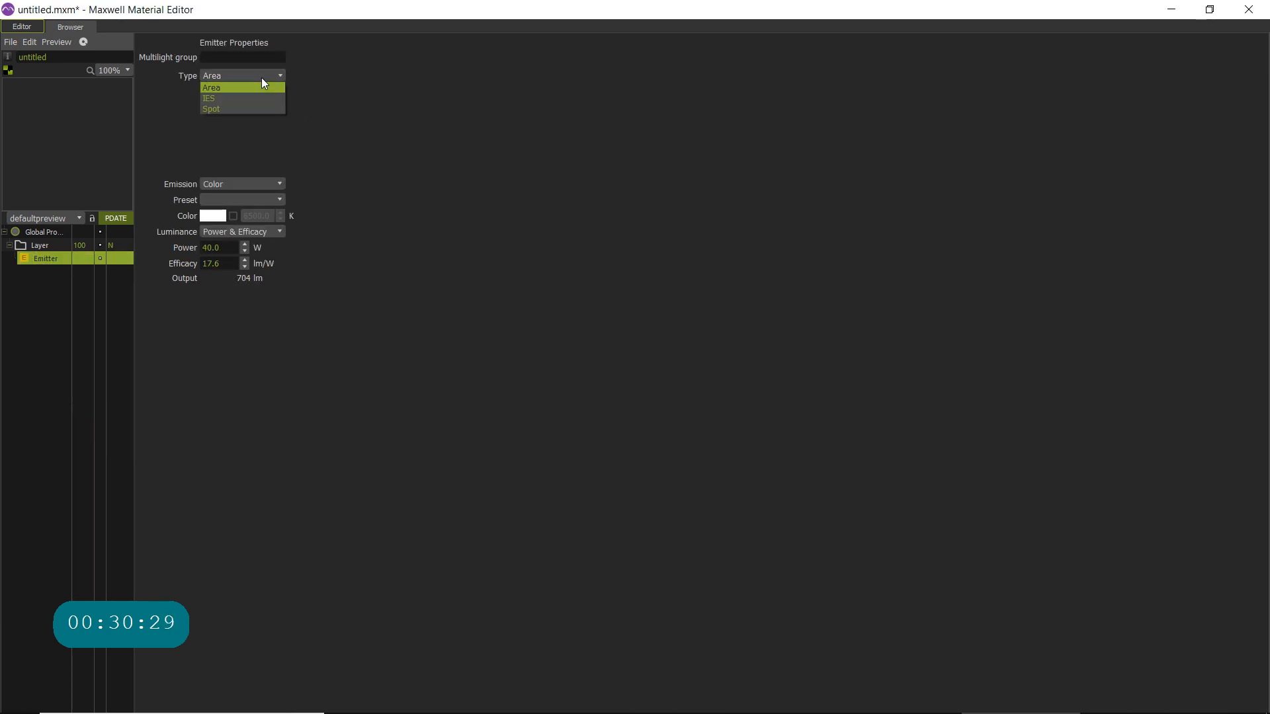
{"action": "left_click", "coordinate": [232, 102]}
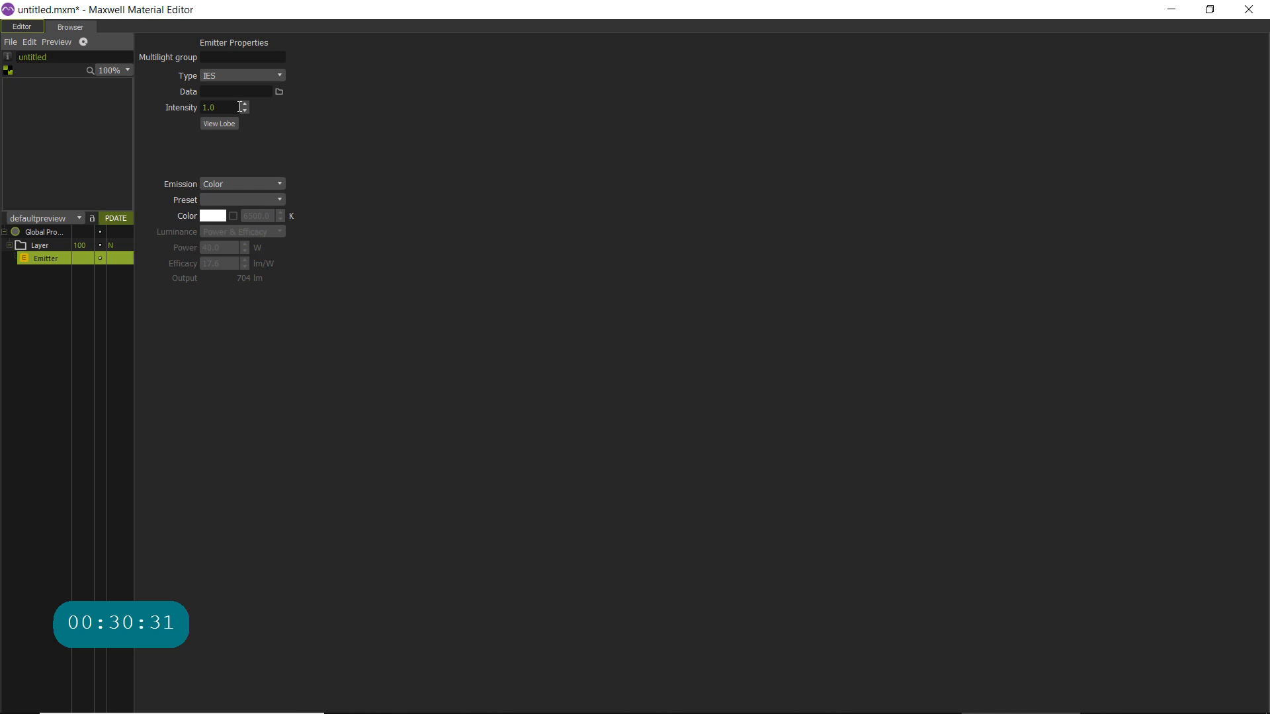
{"action": "left_click", "coordinate": [279, 91]}
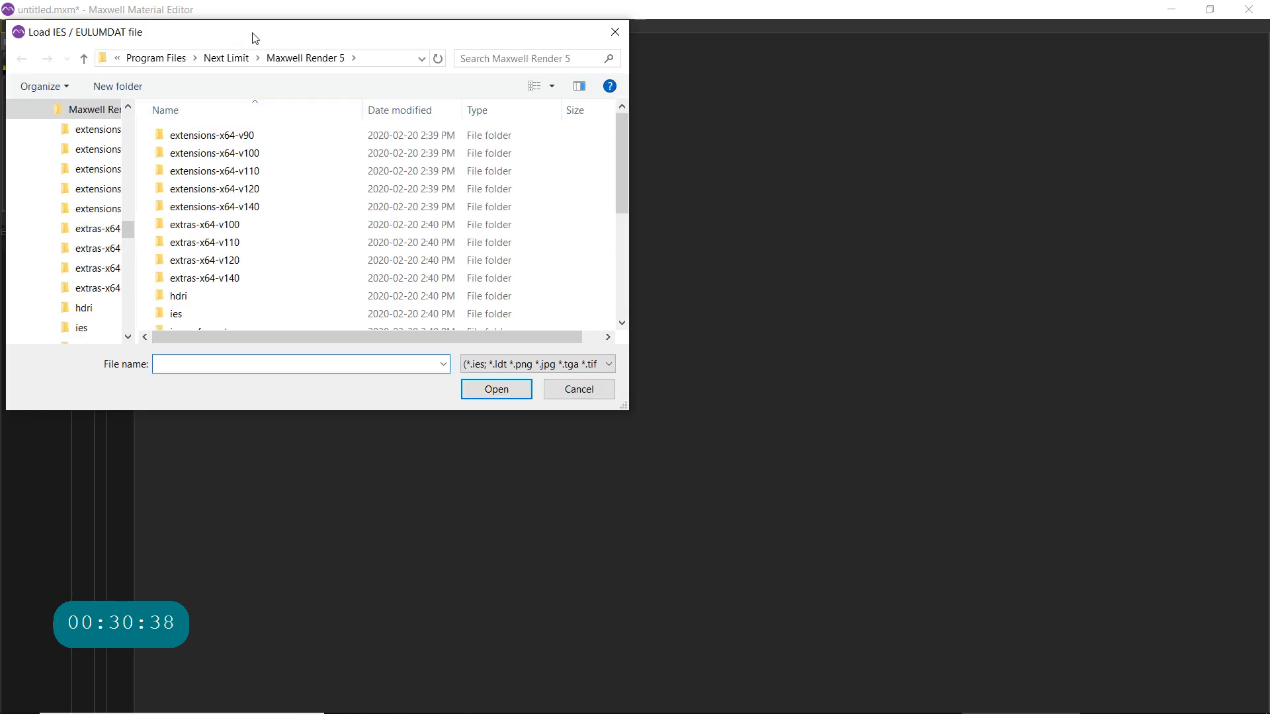
{"action": "left_click_drag", "start_coordinate": [245, 22], "coordinate": [317, 38]}
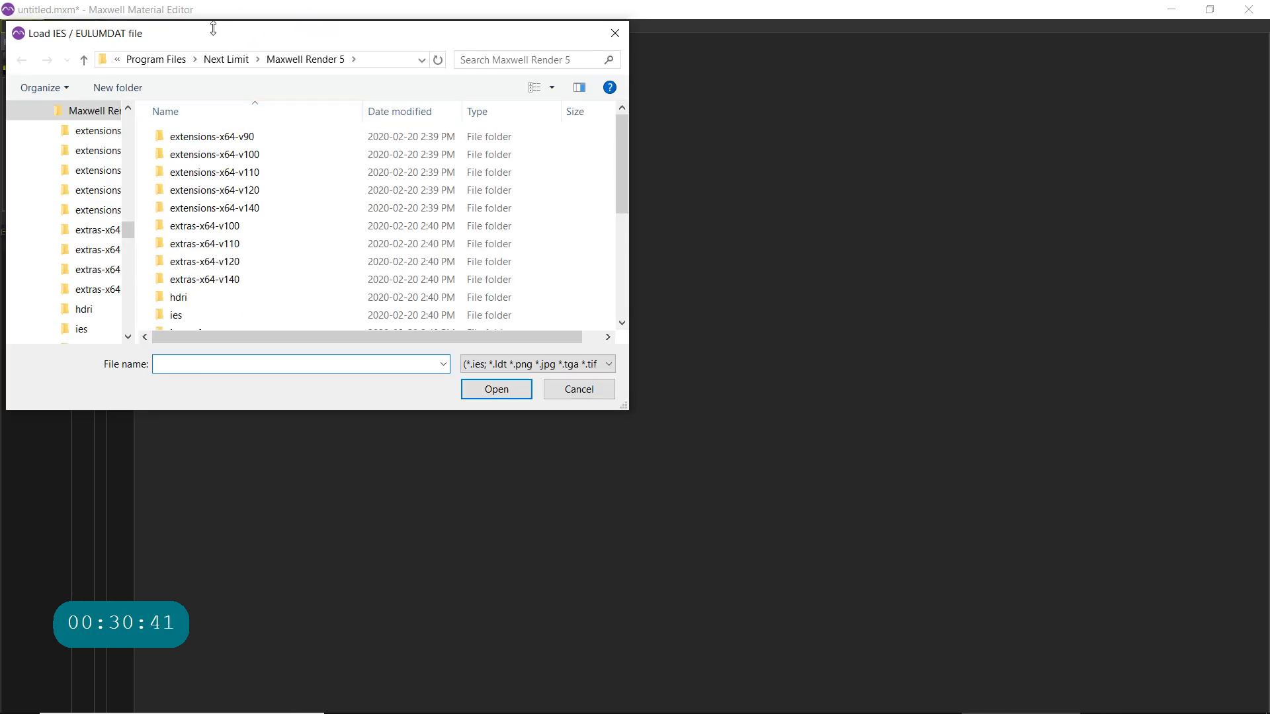
{"action": "left_click_drag", "start_coordinate": [126, 49], "coordinate": [299, 79]}
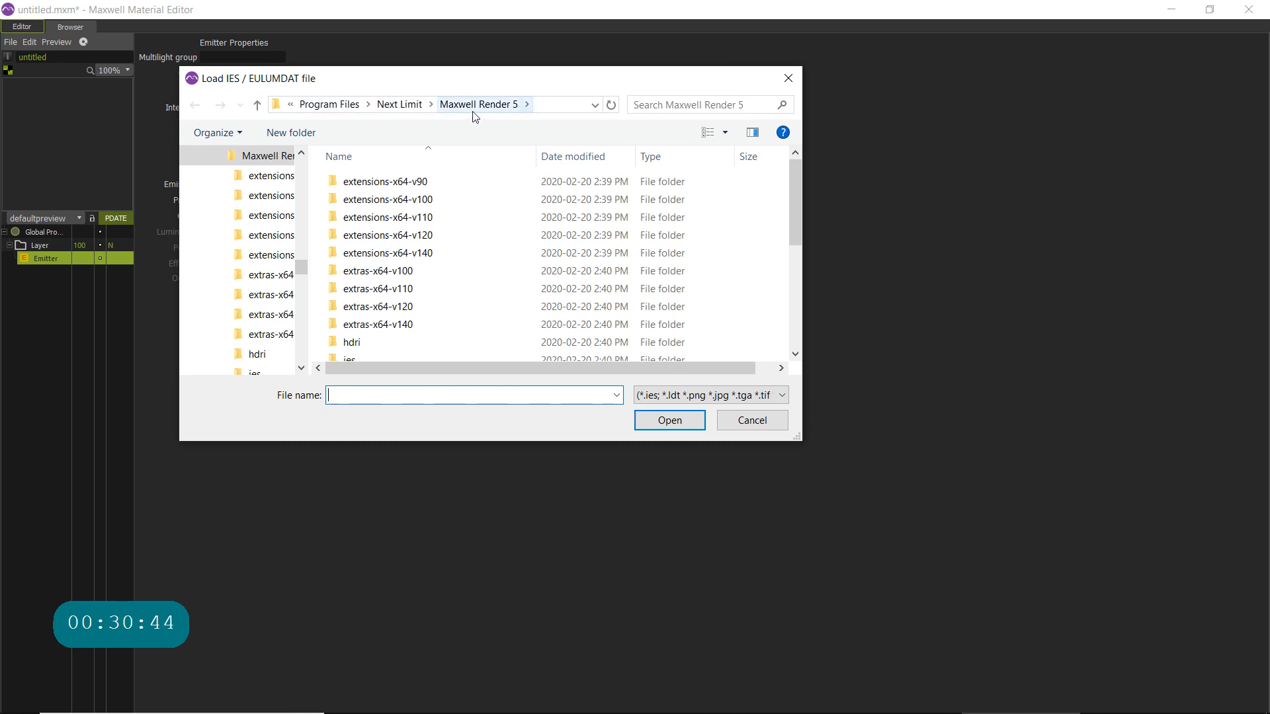
{"action": "left_click_drag", "start_coordinate": [797, 437], "coordinate": [929, 630]}
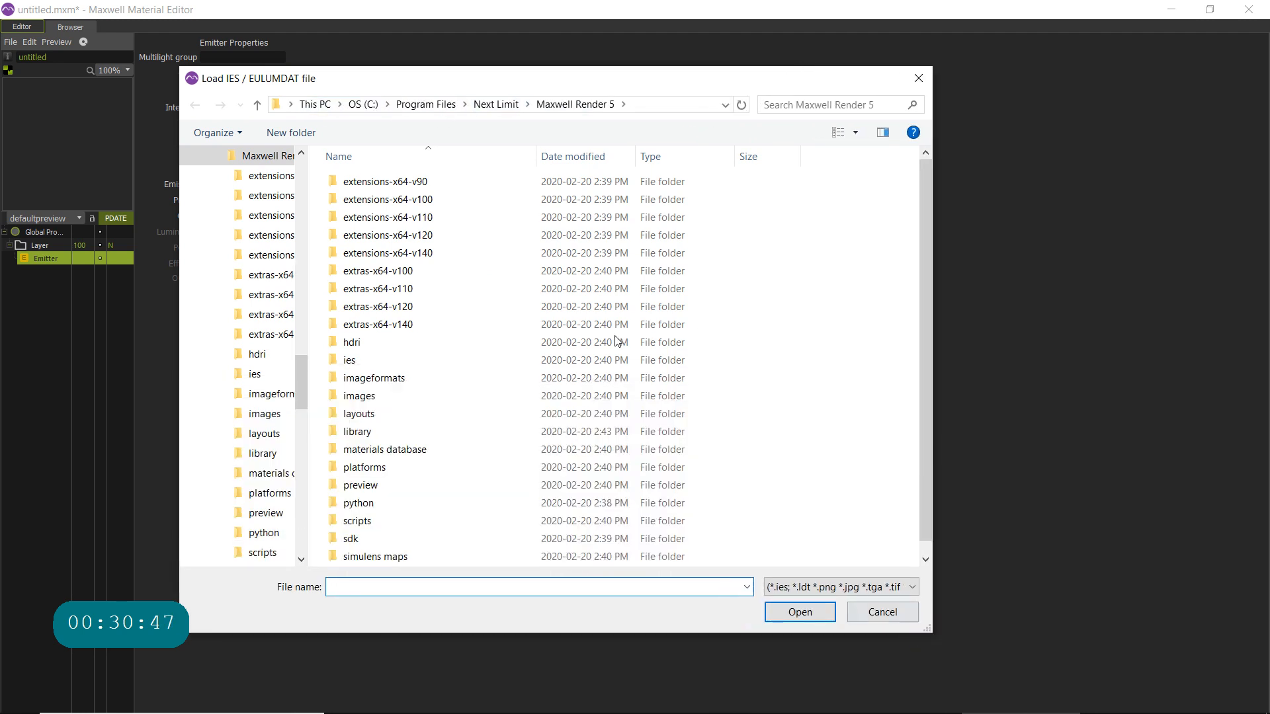
{"action": "double_click", "coordinate": [350, 362]}
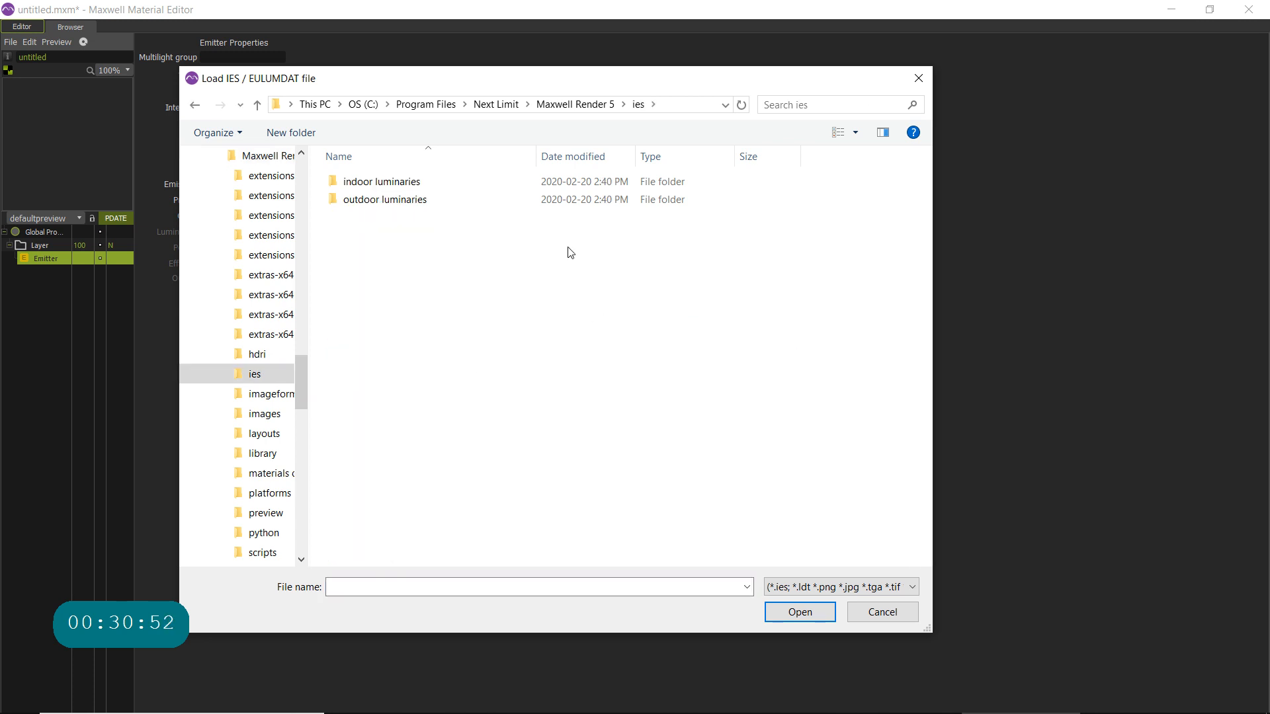
{"action": "double_click", "coordinate": [374, 183]}
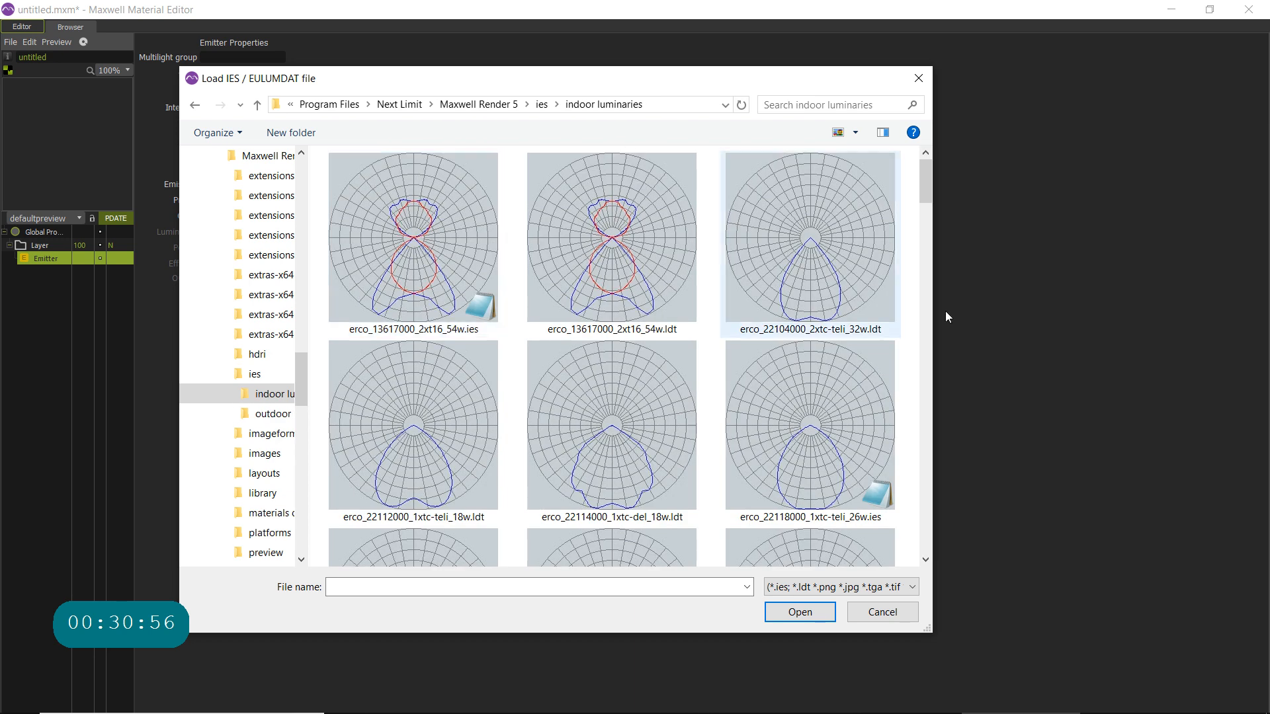
{"action": "left_click_drag", "start_coordinate": [926, 190], "coordinate": [921, 225]}
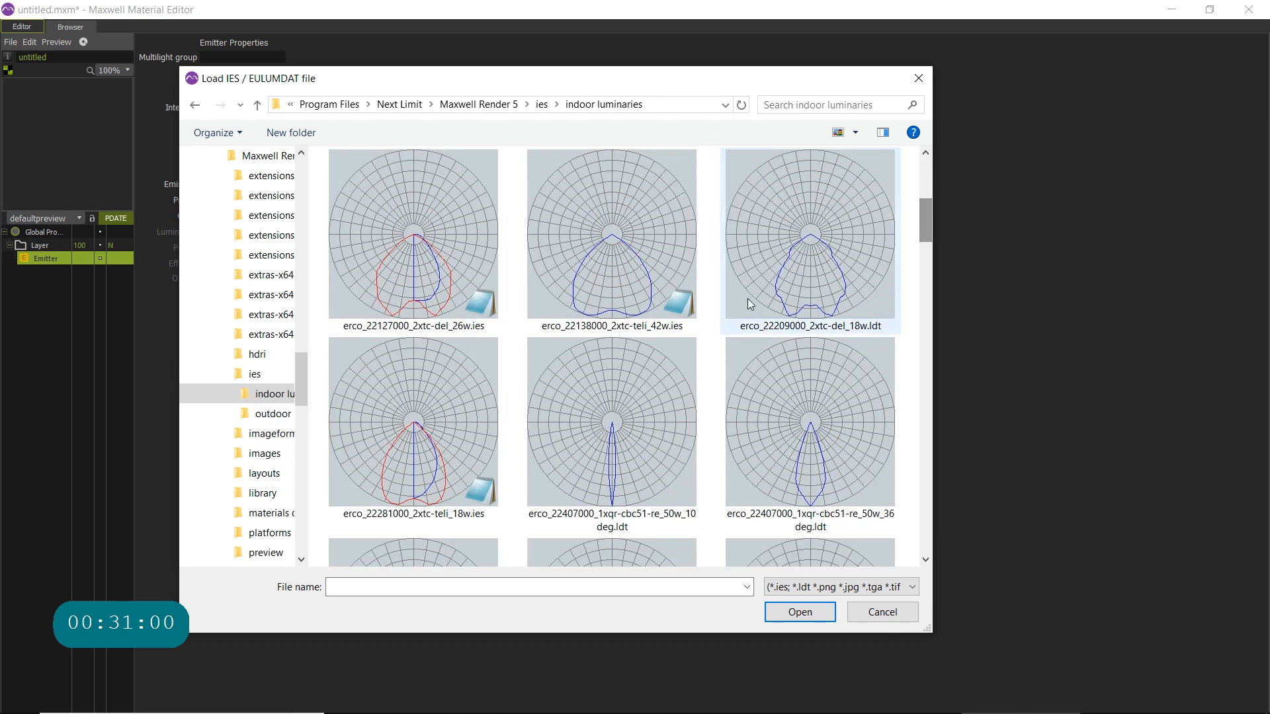
{"action": "double_click", "coordinate": [604, 269]}
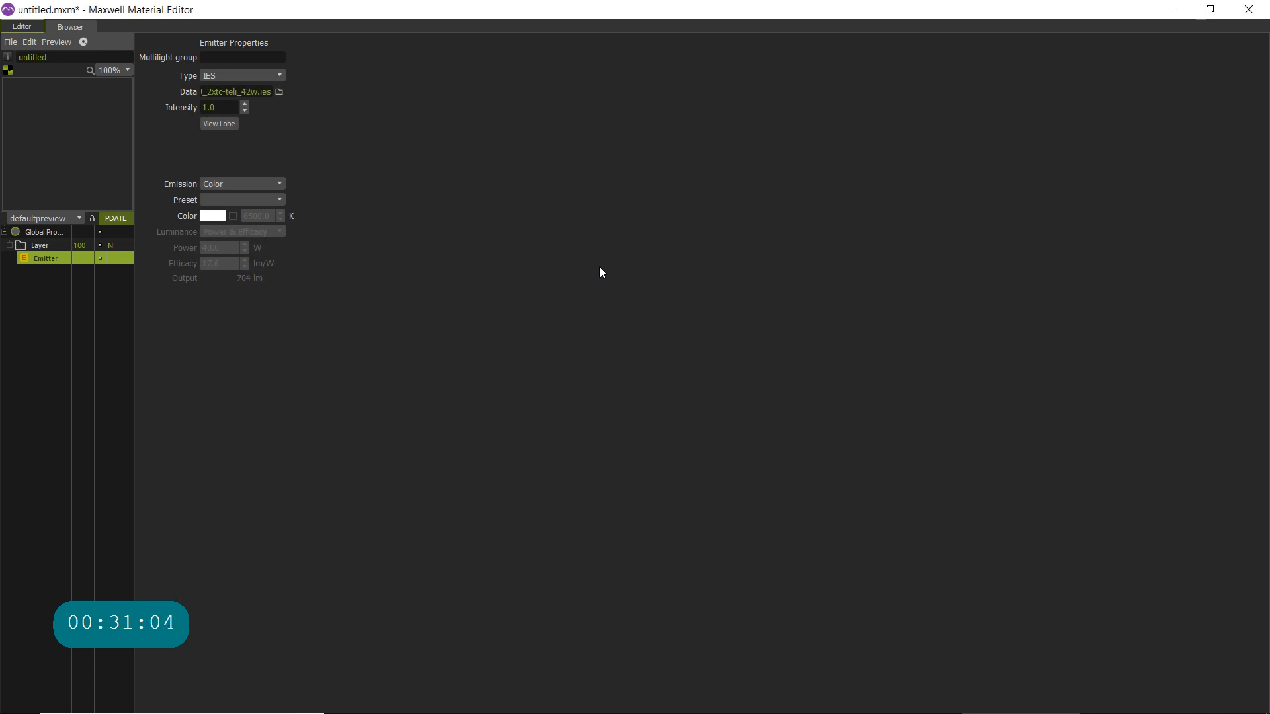
{"action": "left_click", "coordinate": [224, 123]}
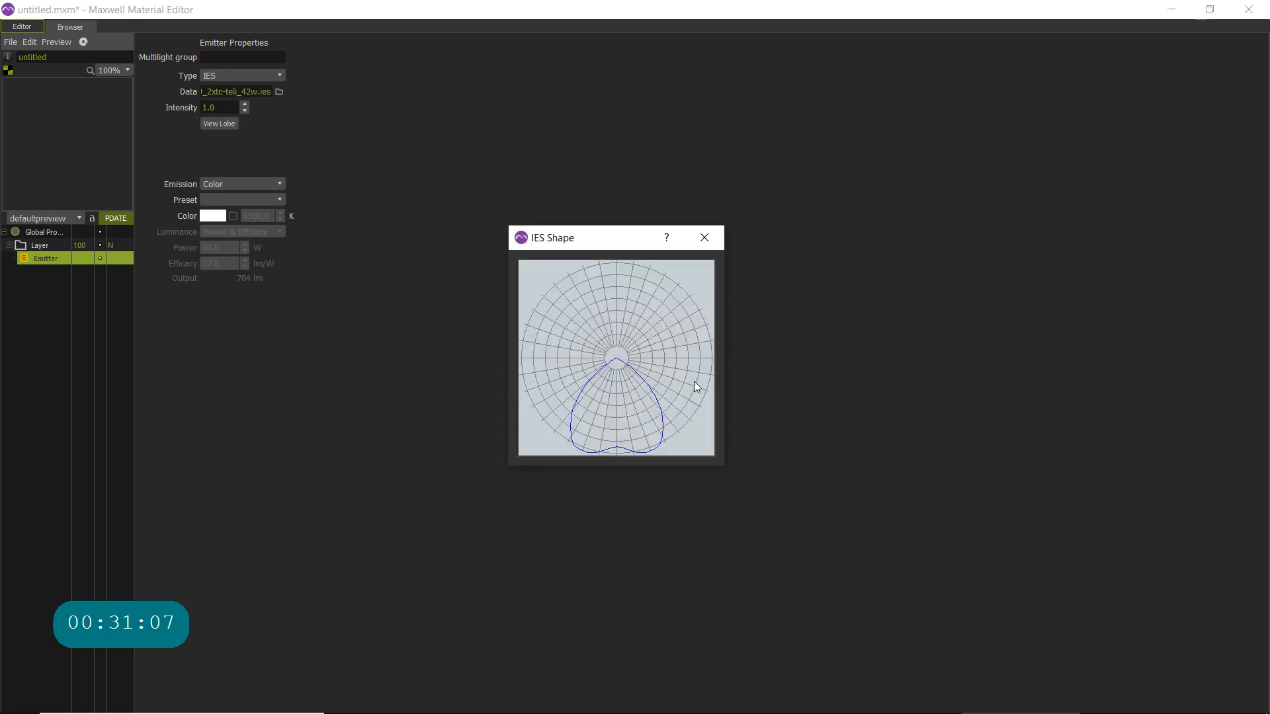
{"action": "left_click", "coordinate": [704, 237]}
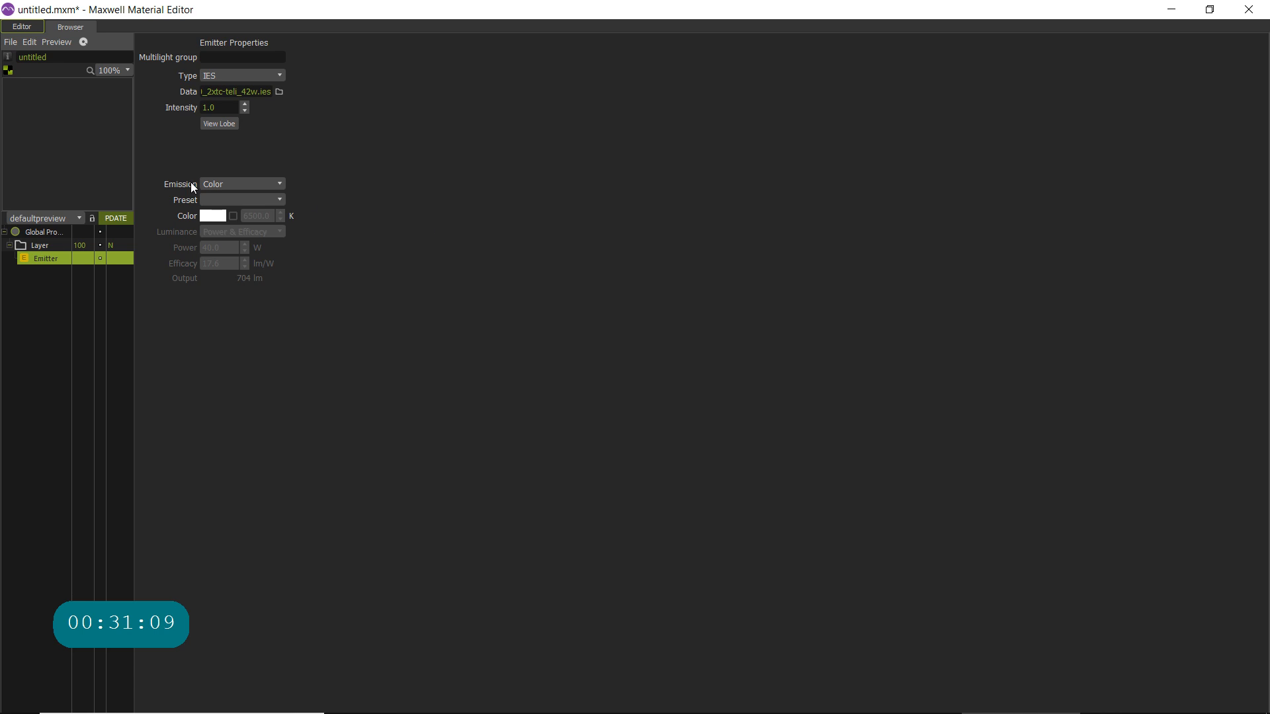
- Browse the emitter's lamp presets and select the High pressure mercury lamp 400W preset for the emission colour
{"action": "left_click", "coordinate": [279, 201]}
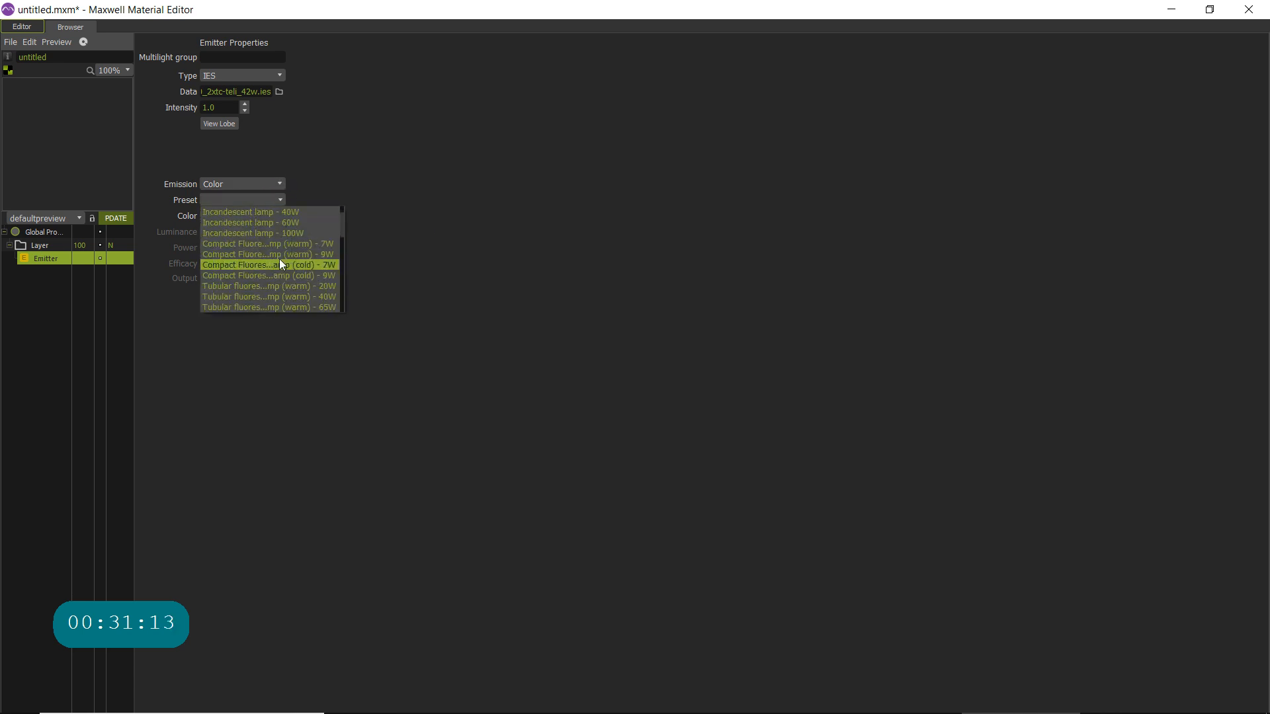
{"action": "scroll", "coordinate": [279, 260], "scroll_direction": "down", "scroll_amount": 3}
{"action": "scroll", "coordinate": [279, 258], "scroll_direction": "down", "scroll_amount": 5}
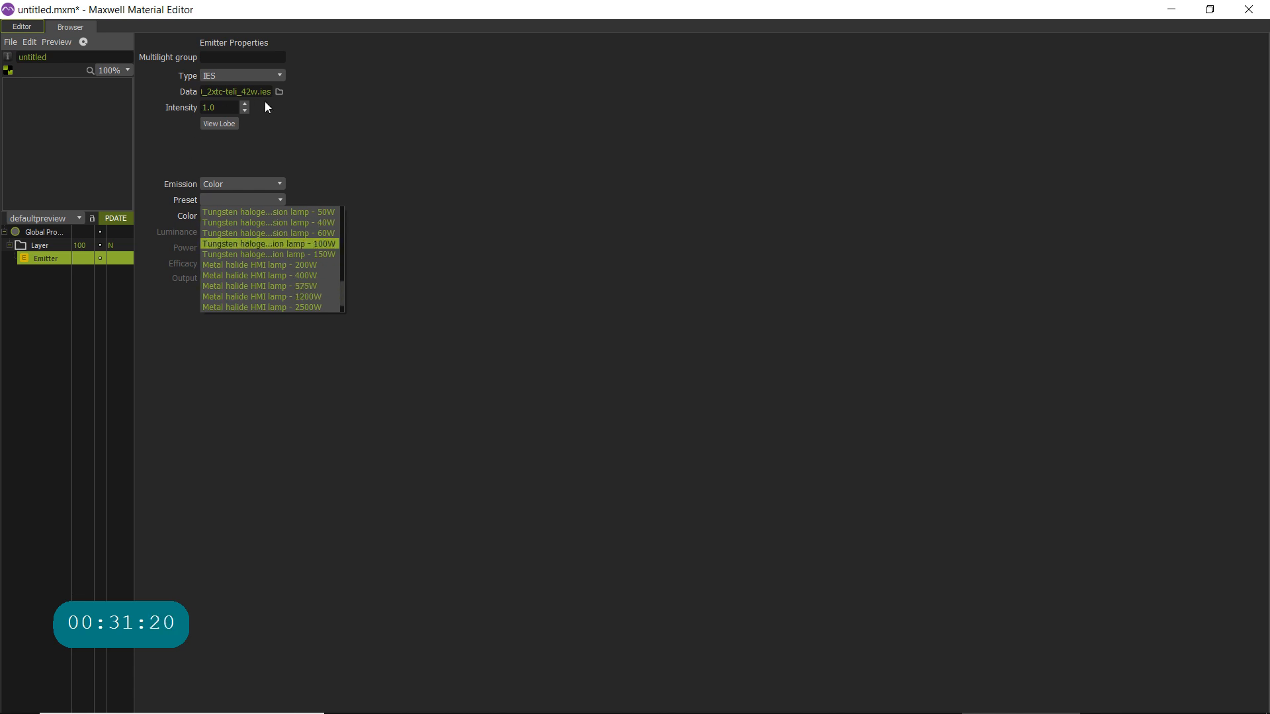
{"action": "scroll", "coordinate": [275, 263], "scroll_direction": "down", "scroll_amount": 1}
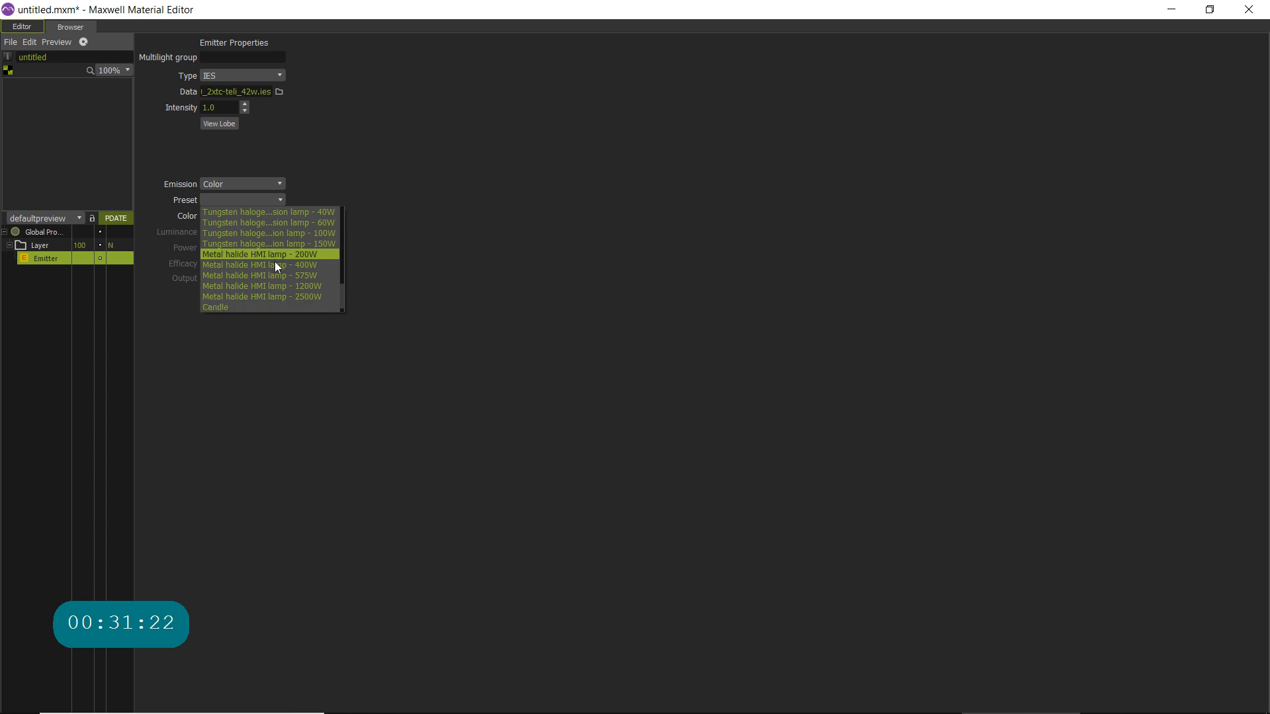
{"action": "scroll", "coordinate": [294, 284], "scroll_direction": "up", "scroll_amount": 4}
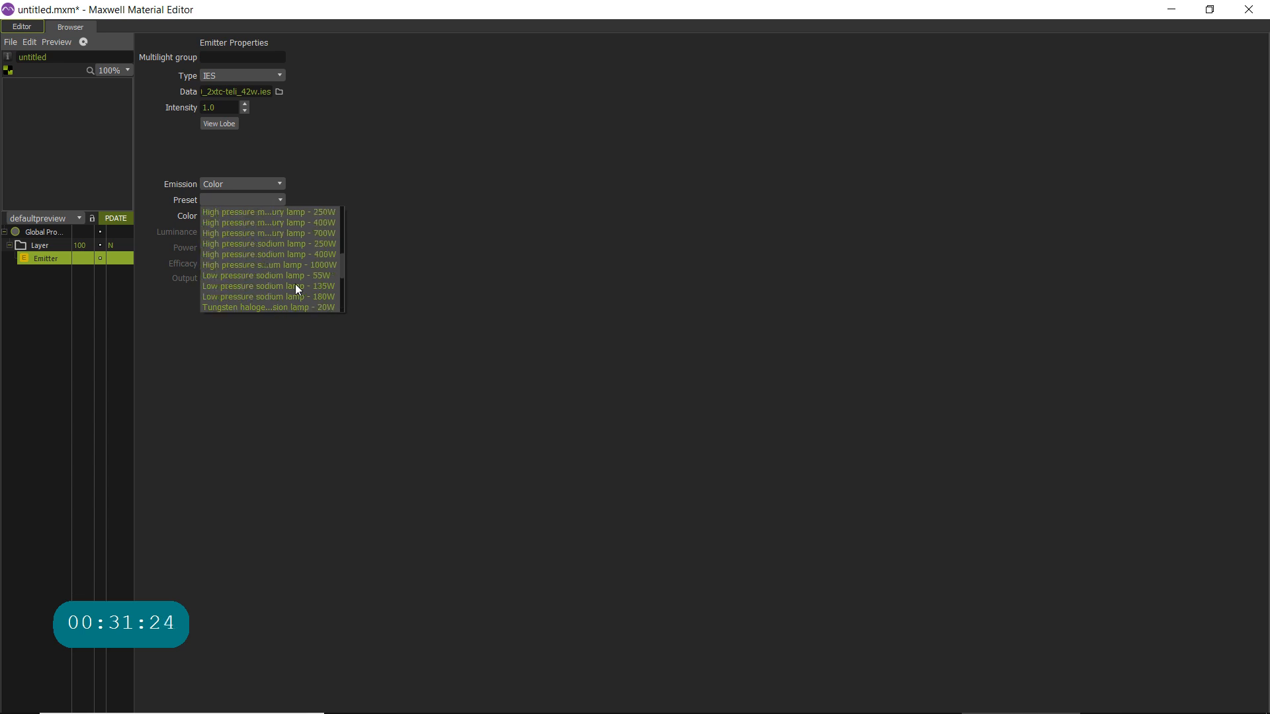
{"action": "scroll", "coordinate": [295, 284], "scroll_direction": "up", "scroll_amount": 4}
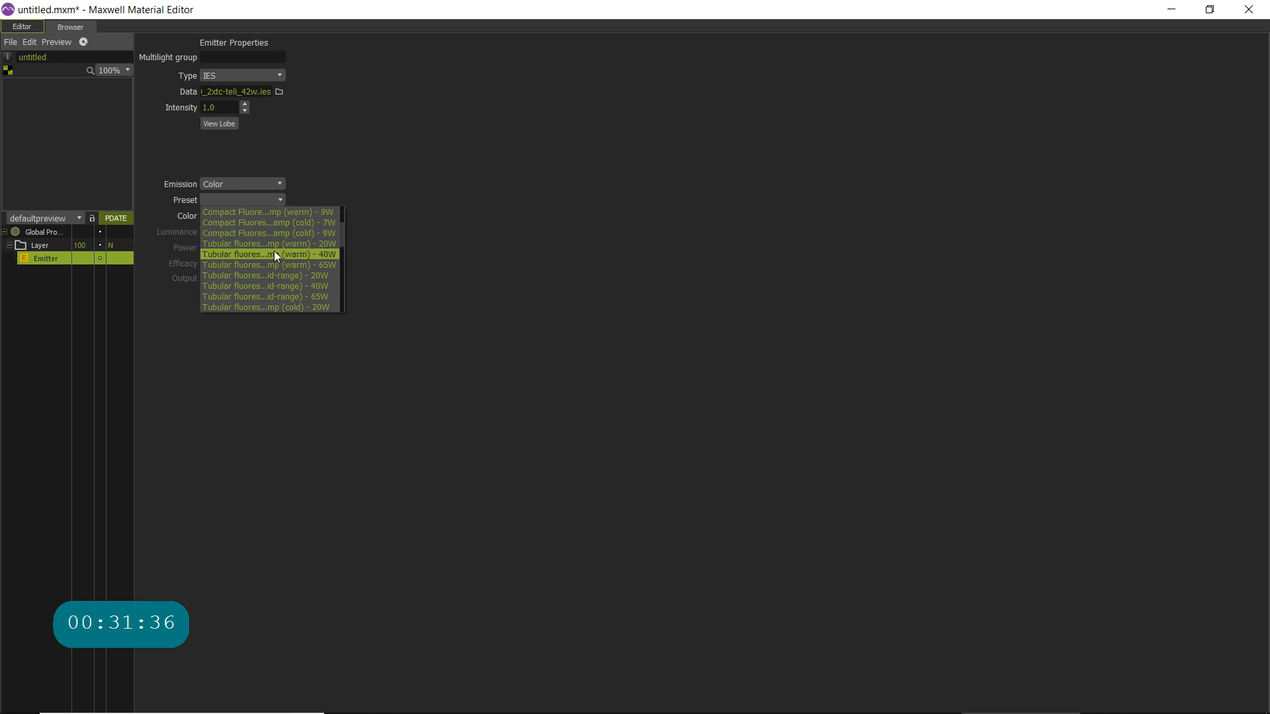
{"action": "scroll", "coordinate": [274, 253], "scroll_direction": "up", "scroll_amount": 2}
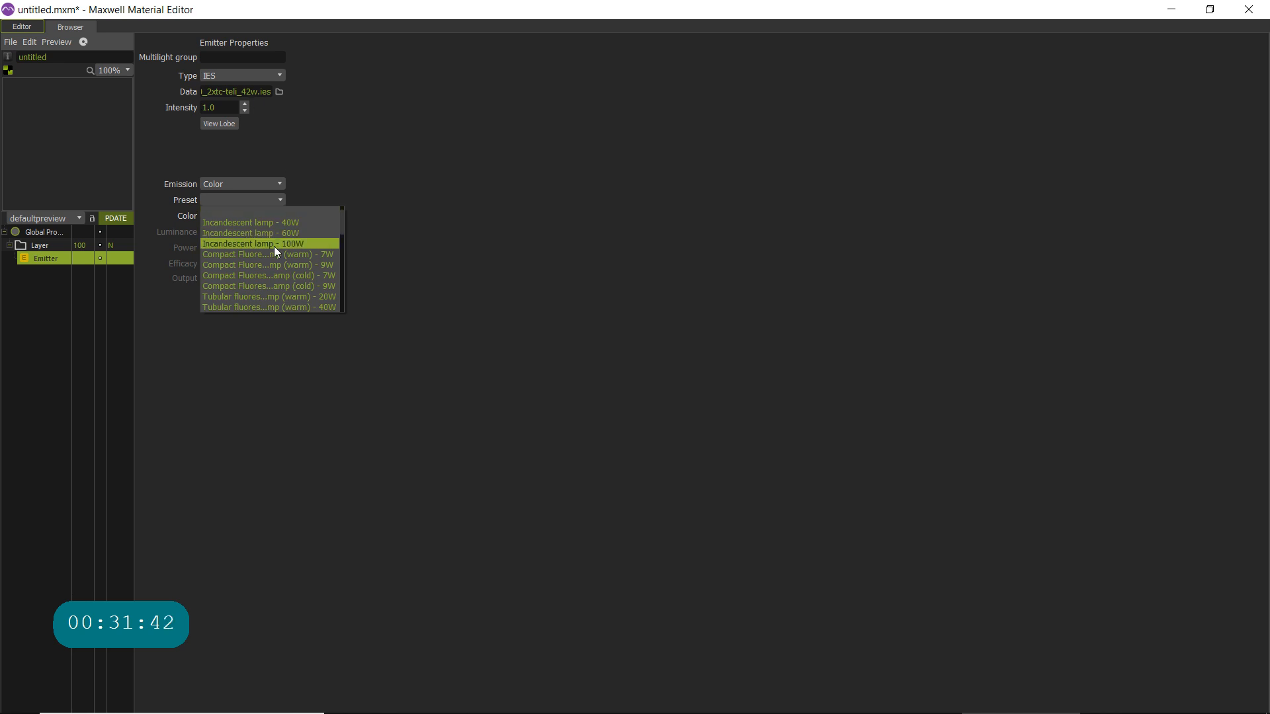
{"action": "scroll", "coordinate": [274, 247], "scroll_direction": "down", "scroll_amount": 3}
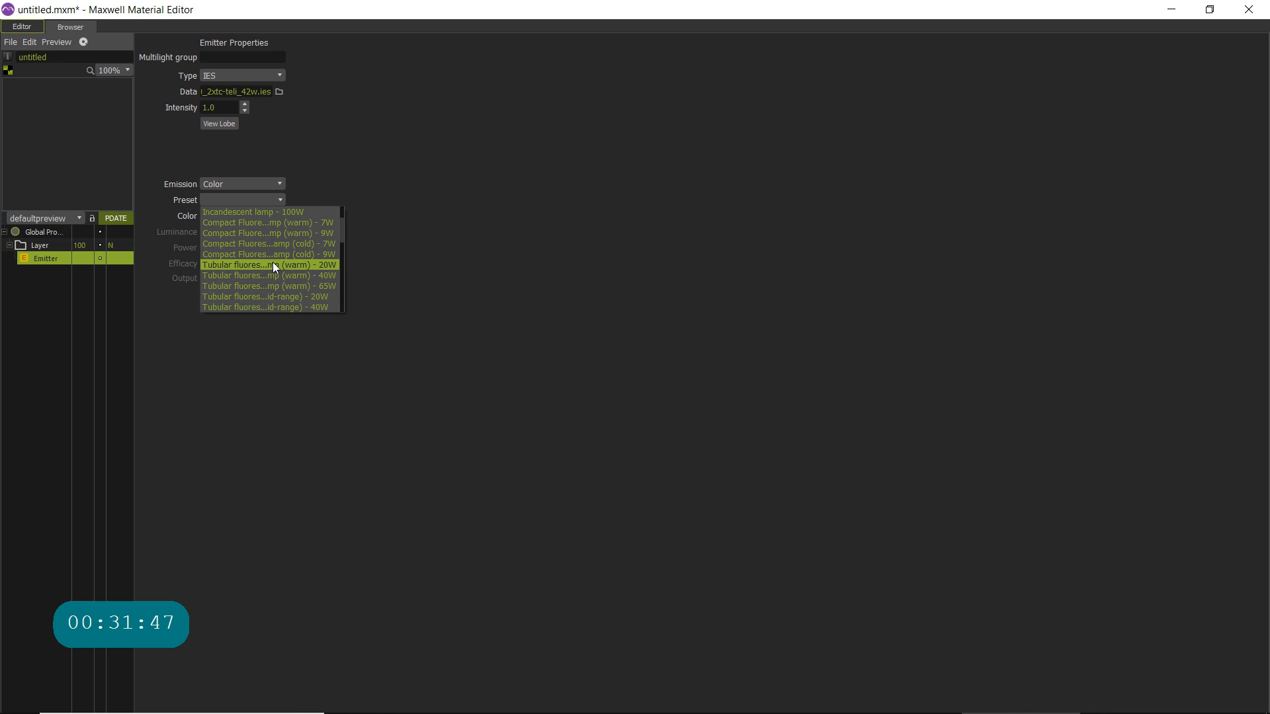
{"action": "scroll", "coordinate": [258, 271], "scroll_direction": "down", "scroll_amount": 3}
{"action": "scroll", "coordinate": [255, 272], "scroll_direction": "down", "scroll_amount": 2}
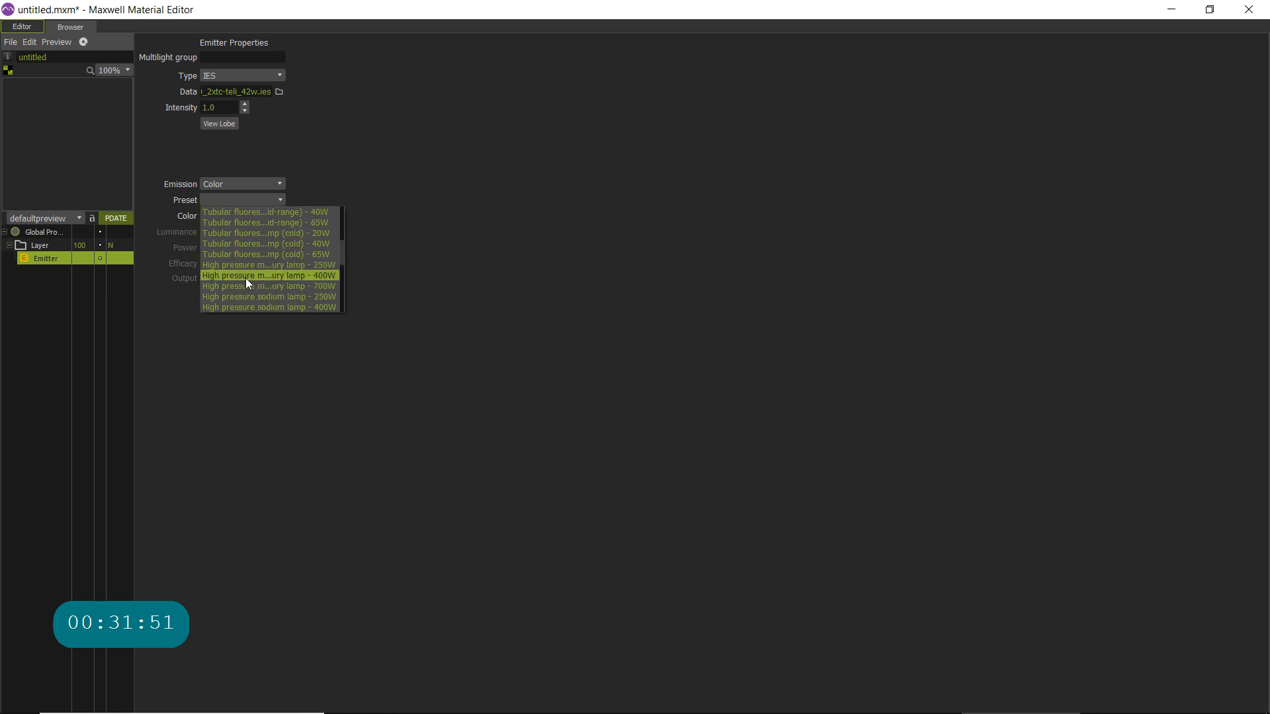
{"action": "scroll", "coordinate": [250, 275], "scroll_direction": "down", "scroll_amount": 2}
{"action": "scroll", "coordinate": [252, 285], "scroll_direction": "down", "scroll_amount": 2}
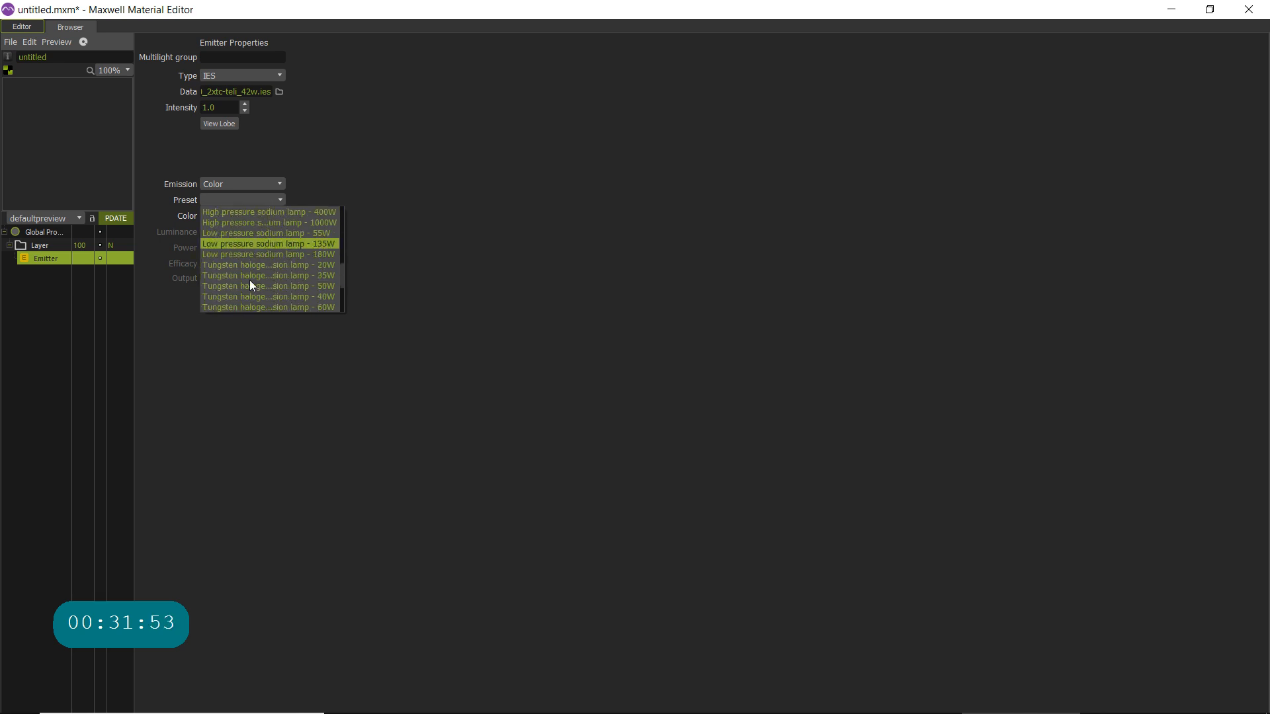
{"action": "scroll", "coordinate": [261, 285], "scroll_direction": "down", "scroll_amount": 2}
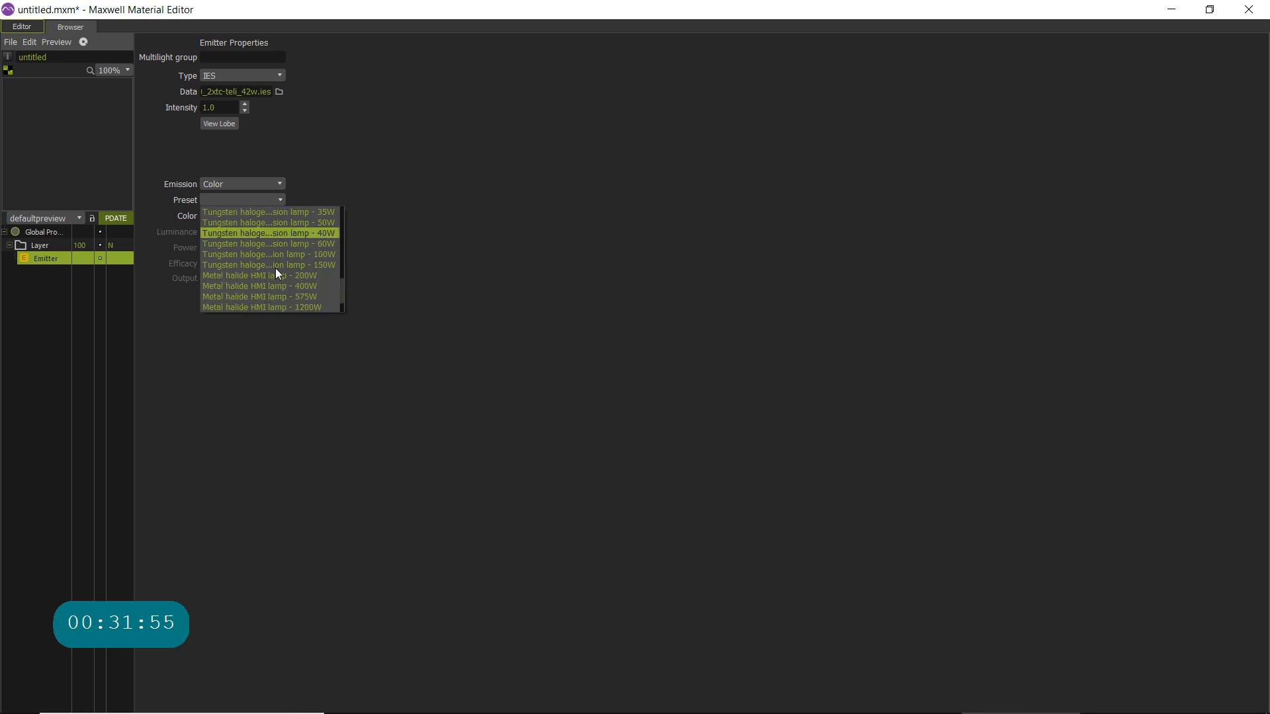
{"action": "scroll", "coordinate": [268, 285], "scroll_direction": "up", "scroll_amount": 5}
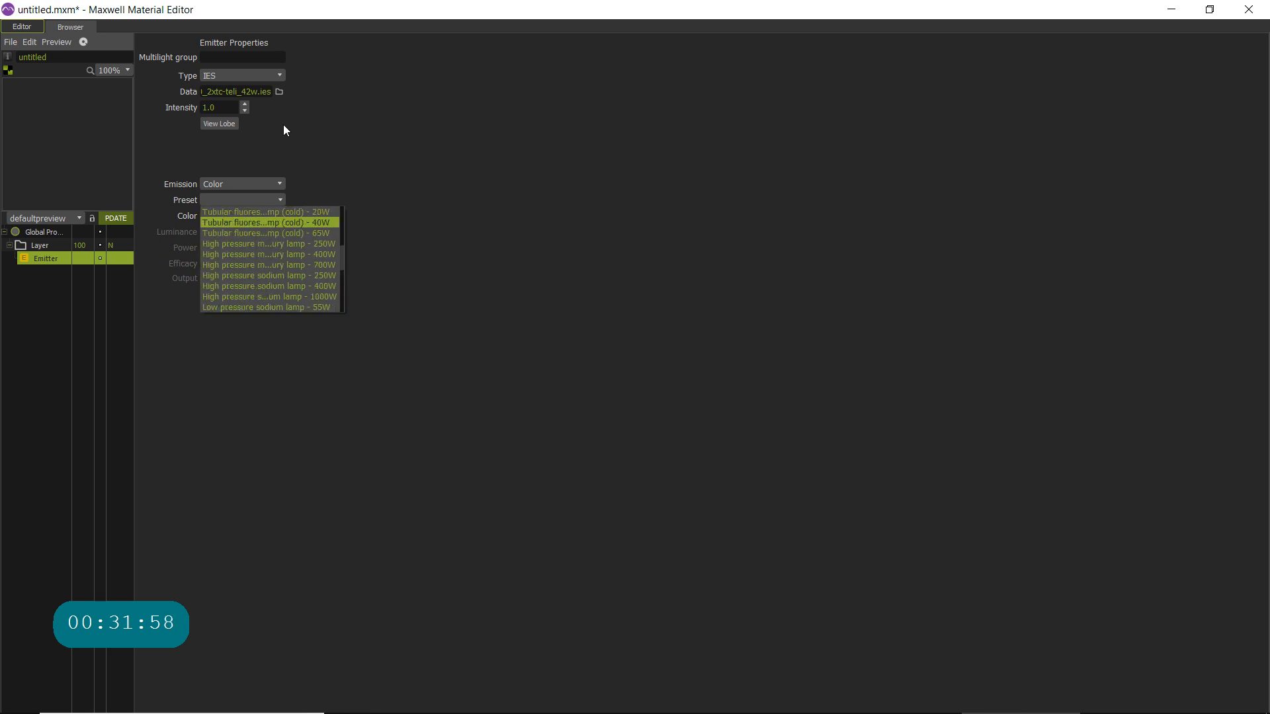
{"action": "left_click", "coordinate": [267, 254]}
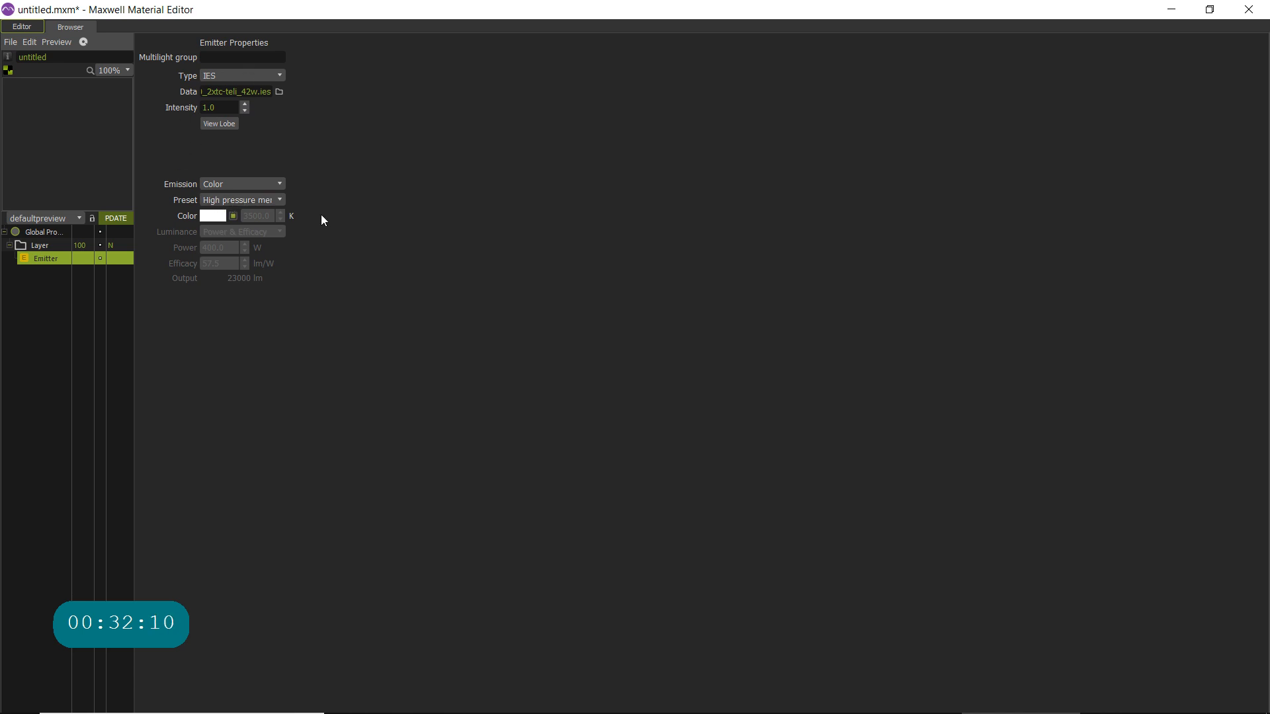
- Clear the emitter's preset by choosing the blank entry
{"action": "left_click", "coordinate": [277, 201]}
{"action": "scroll", "coordinate": [275, 249], "scroll_direction": "up", "scroll_amount": 4}
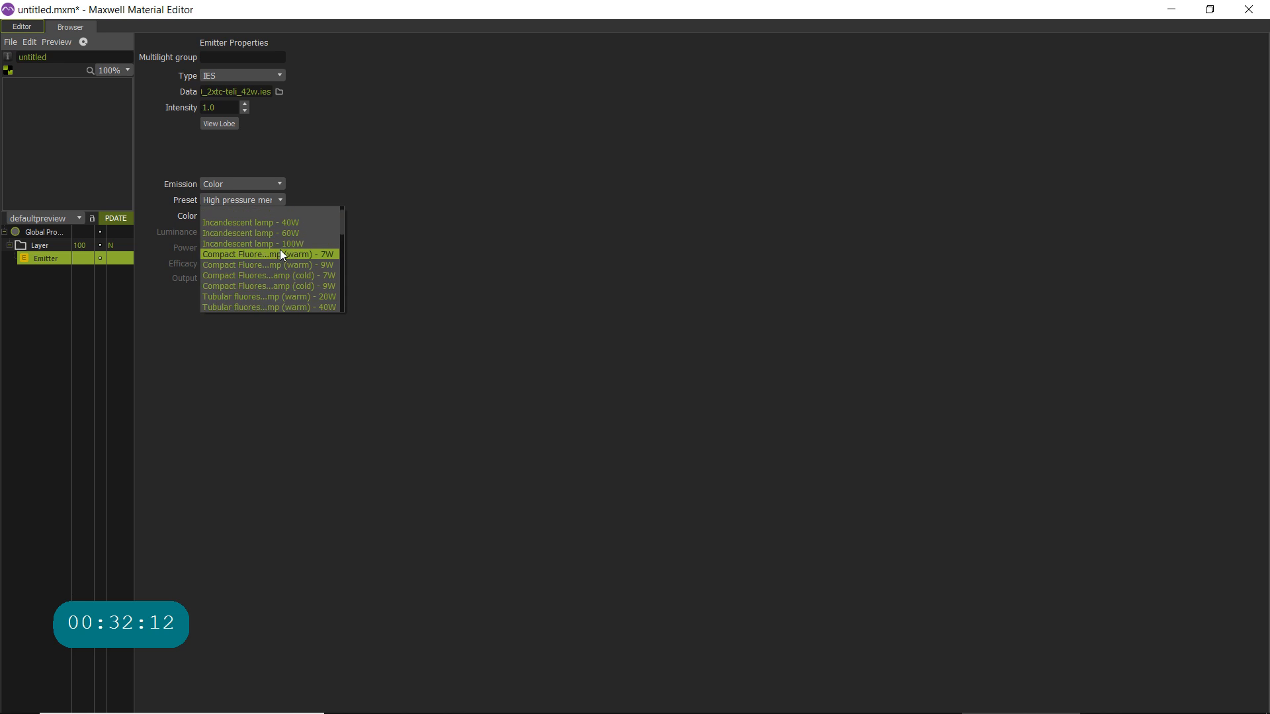
{"action": "left_click", "coordinate": [270, 212]}
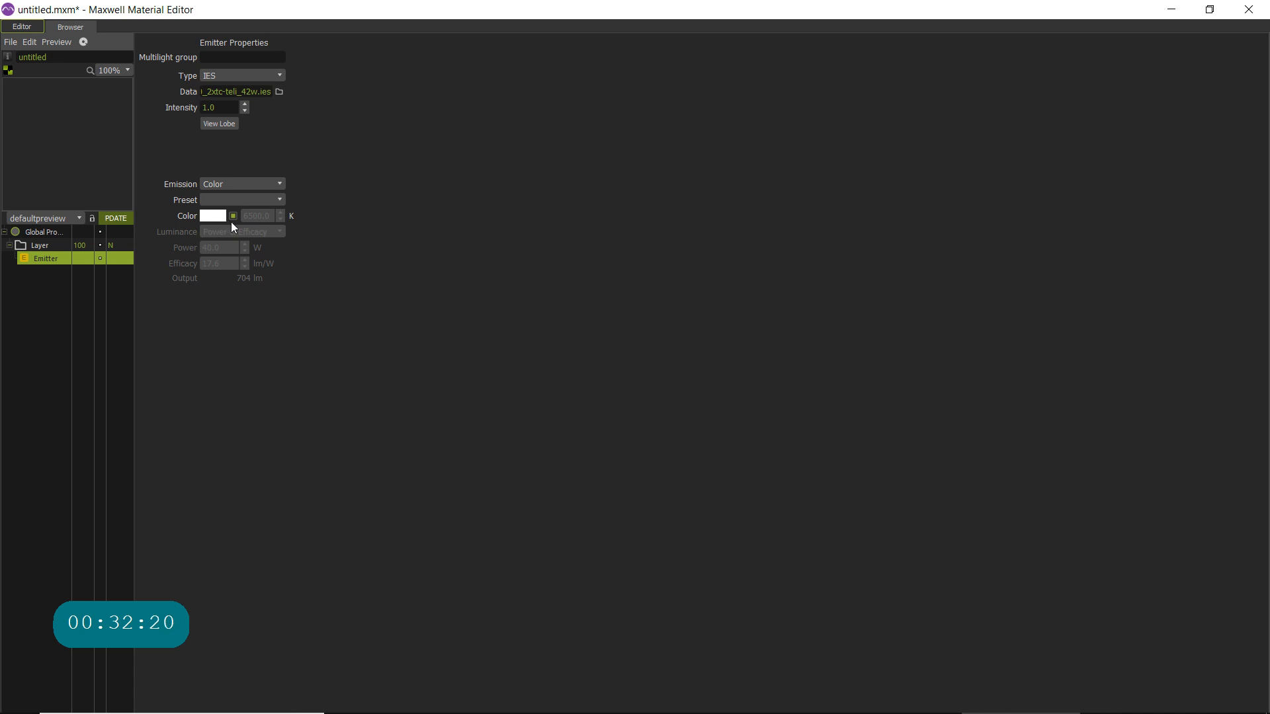
- Set the material's preview scene to emitter_ies and refresh the preview
{"action": "left_click", "coordinate": [62, 218]}
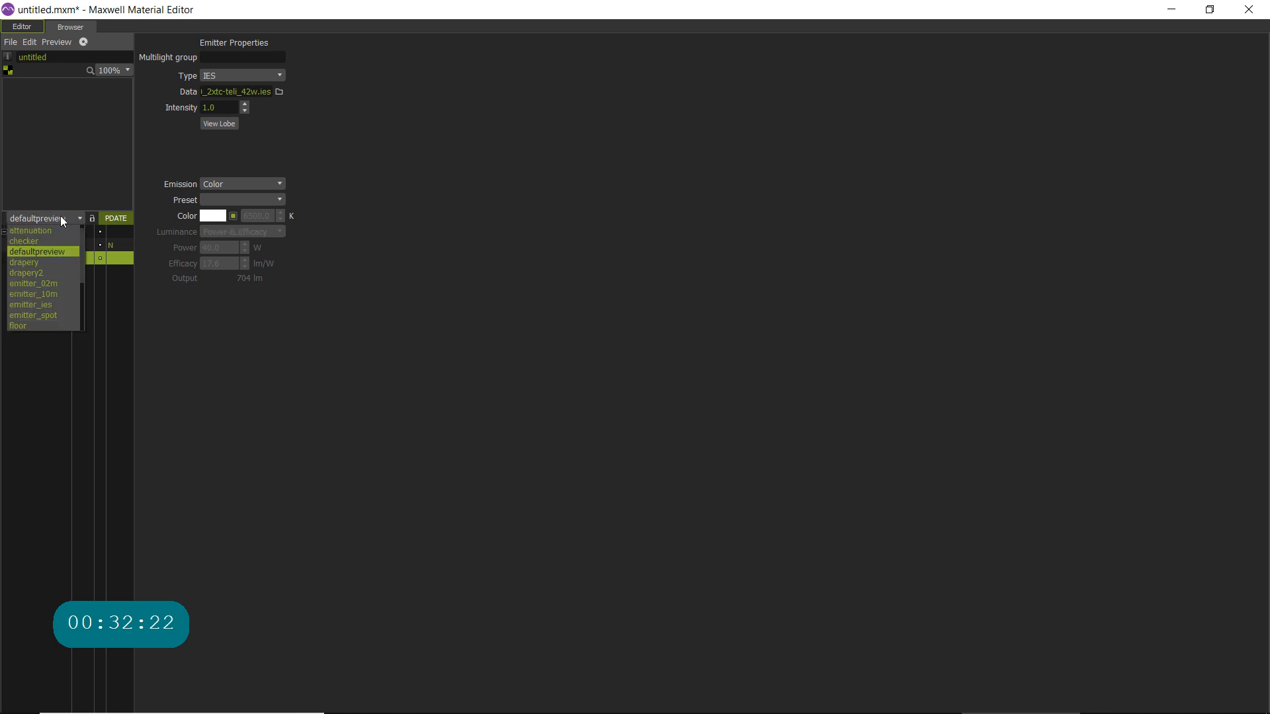
{"action": "left_click", "coordinate": [46, 306]}
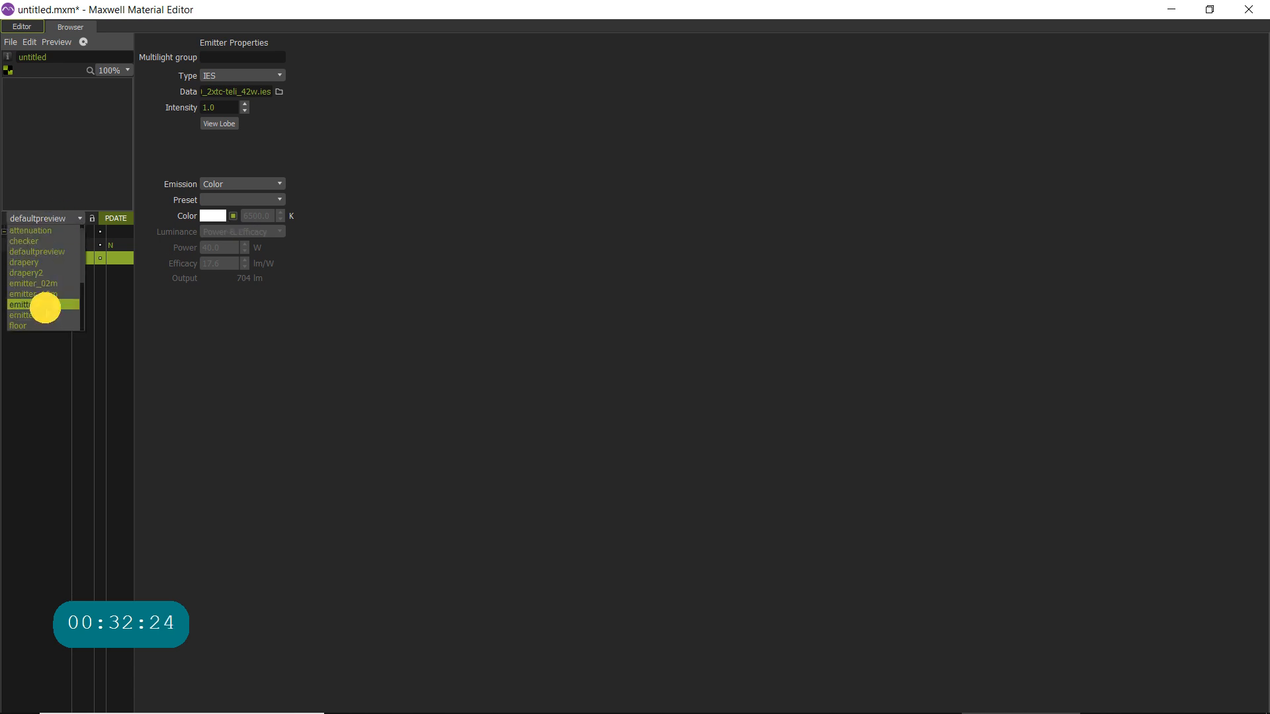
{"action": "left_click", "coordinate": [119, 221]}
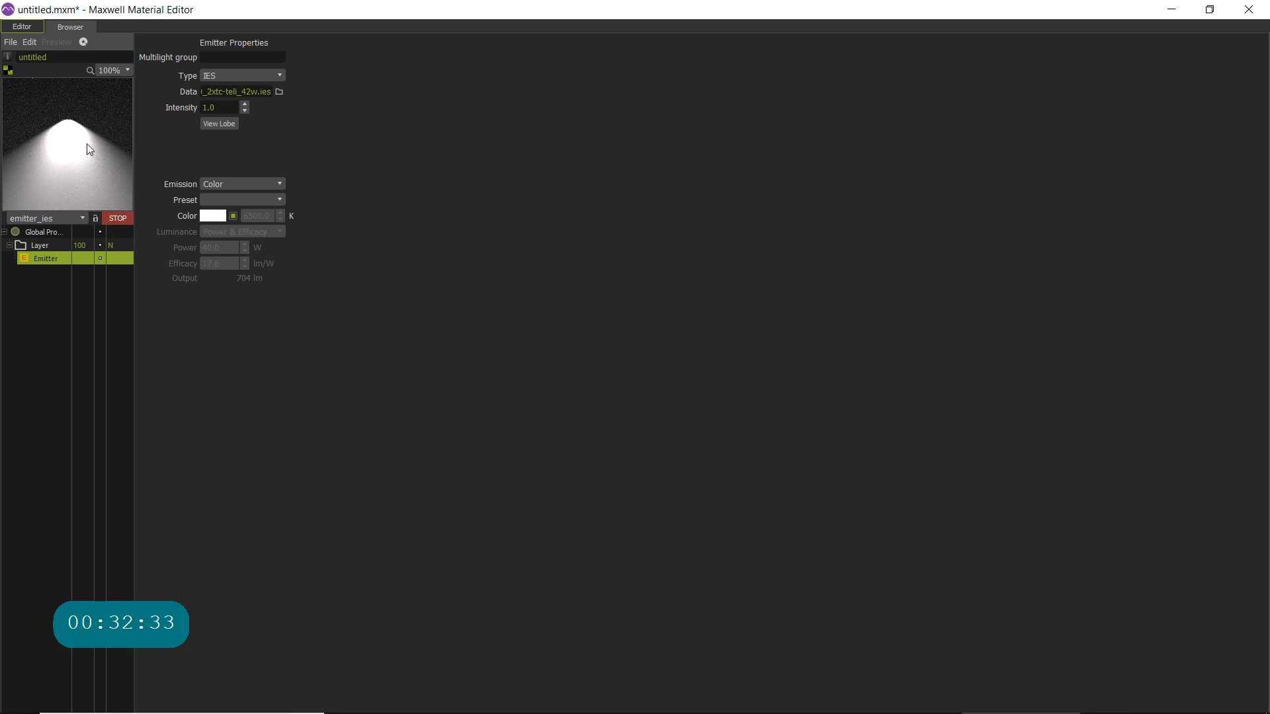
- Try to save the material as L_Ies_27W_Test in the Maxwell Render 5 ies folder, declining the alternative save location
{"action": "left_click", "coordinate": [10, 44]}
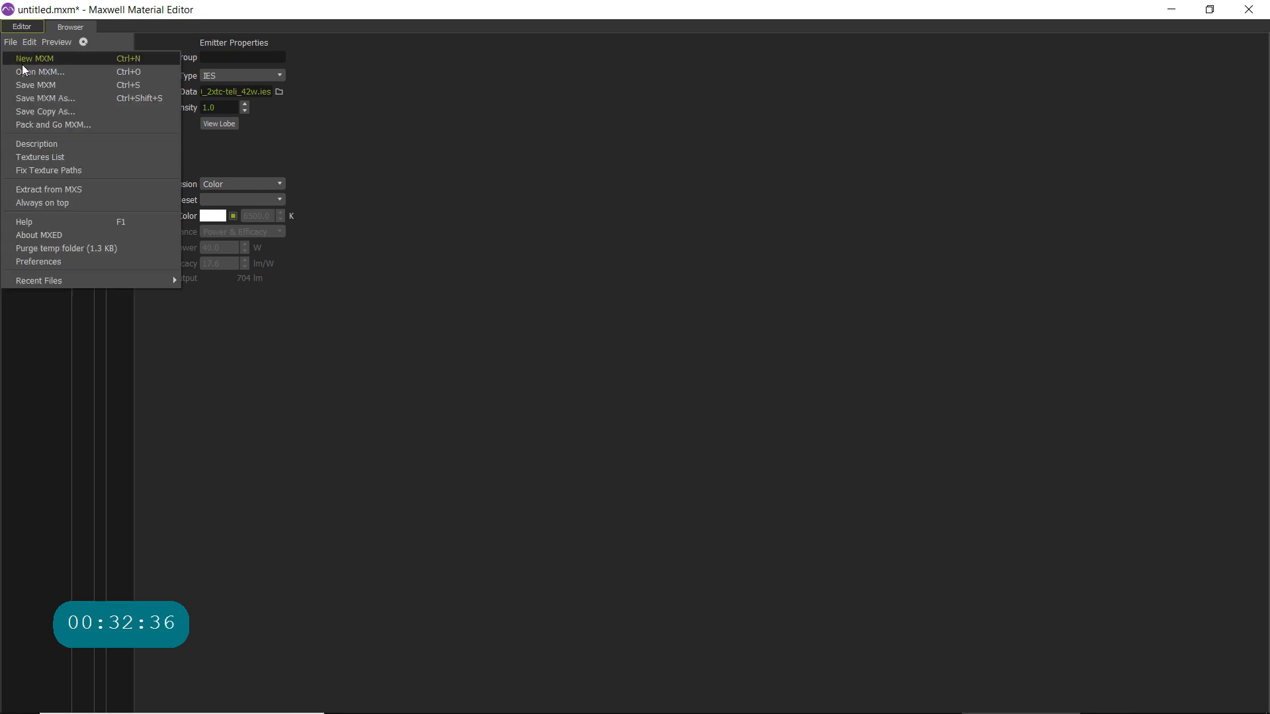
{"action": "left_click", "coordinate": [57, 98]}
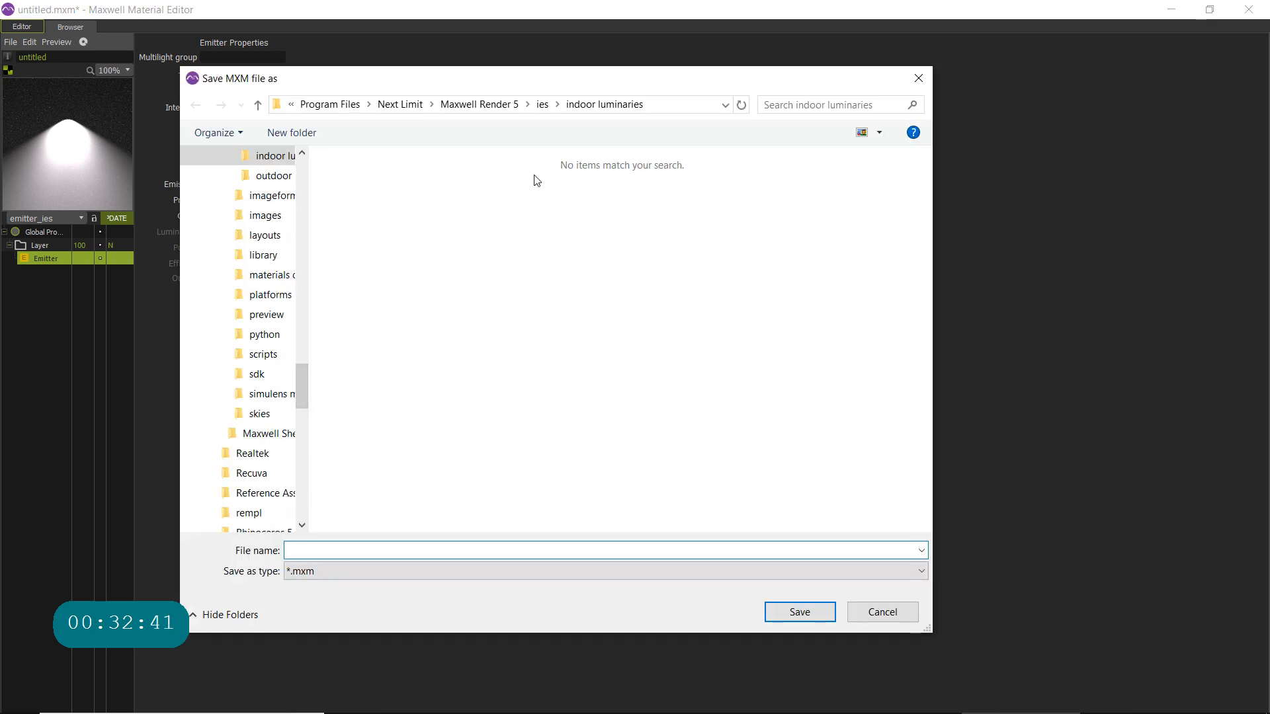
{"action": "left_click", "coordinate": [543, 105]}
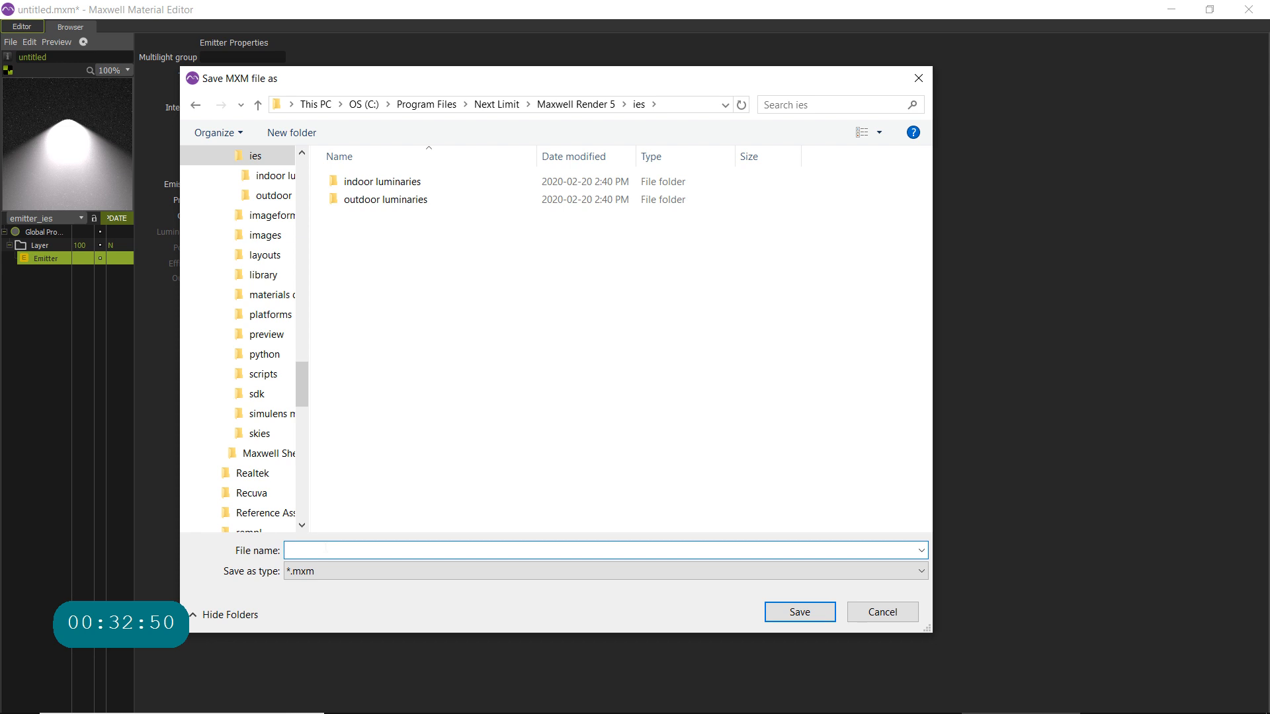
{"action": "left_click", "coordinate": [326, 549]}
{"action": "key", "text": "BackSpace"}
{"action": "type", "text": "L"}
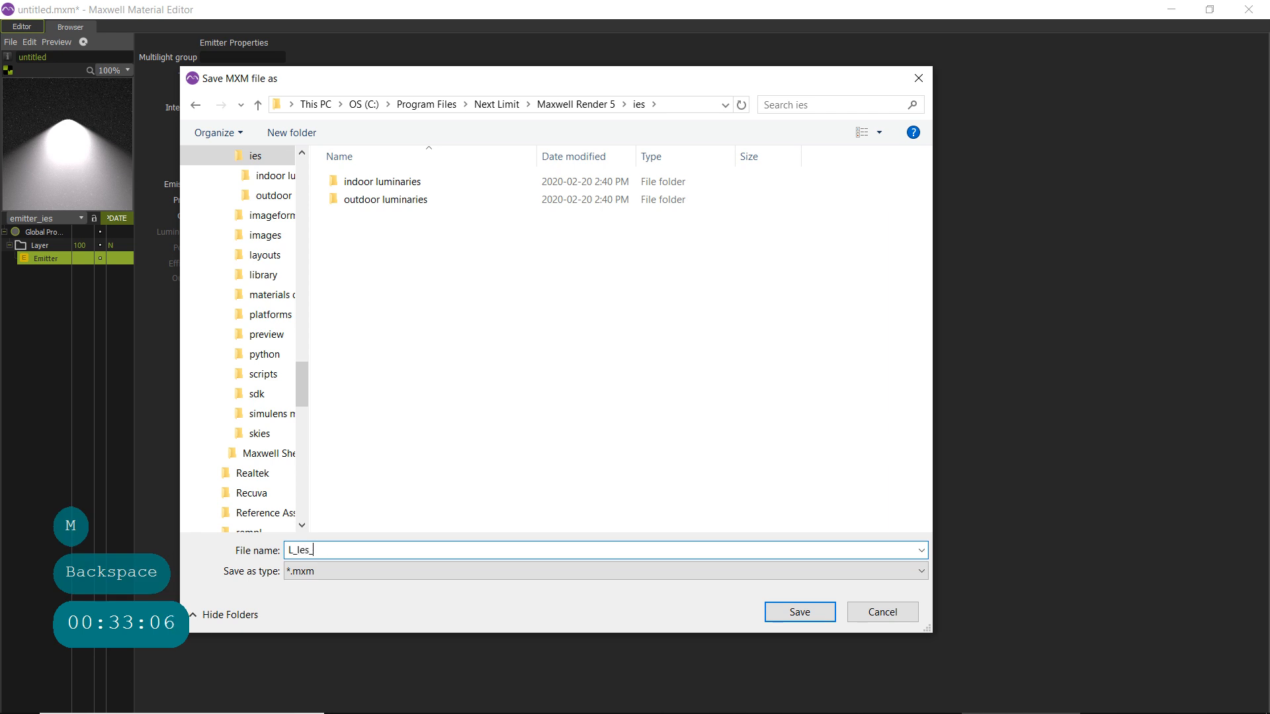
{"action": "type", "text": "_Ies_"}
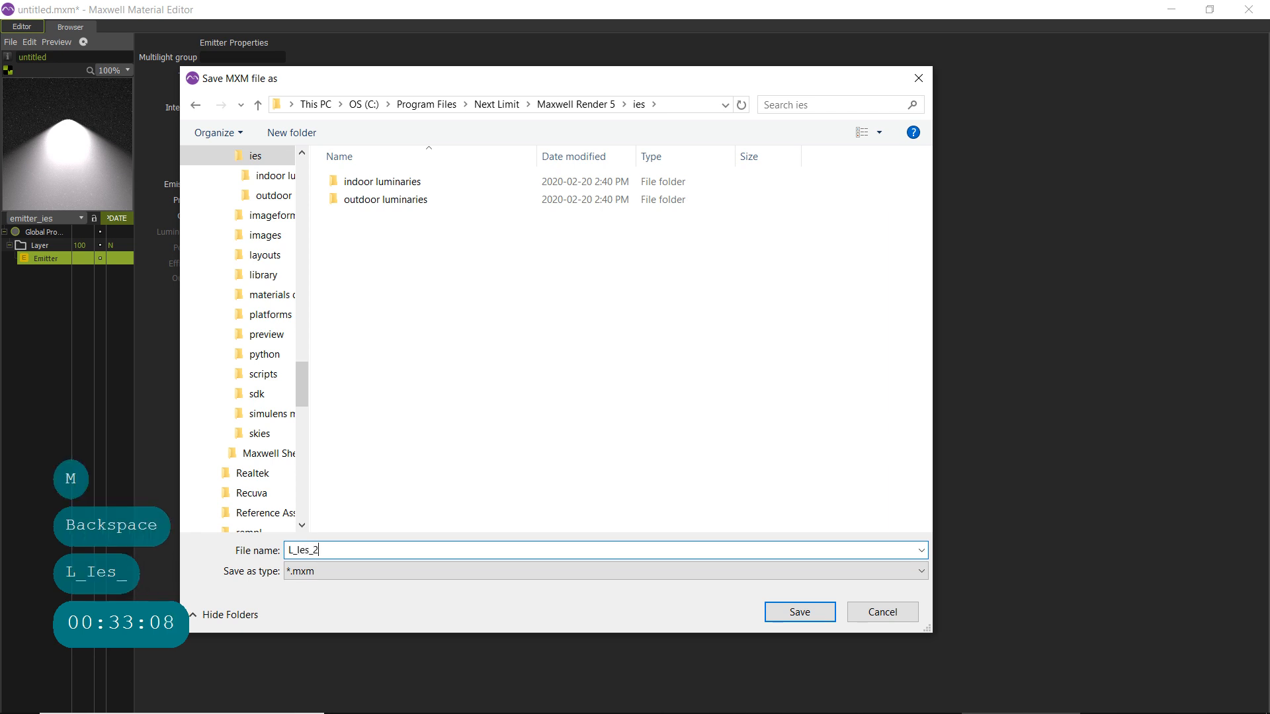
{"action": "type", "text": "27W_Test"}
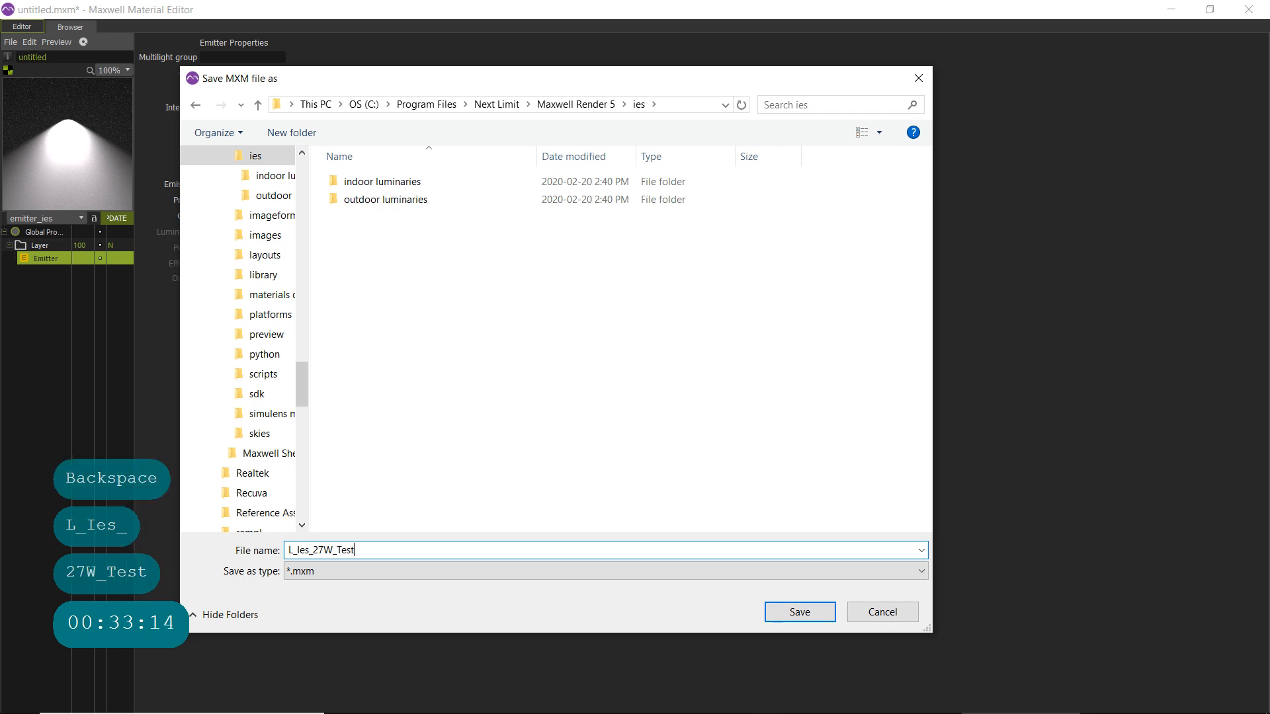
{"action": "key", "text": "Return"}
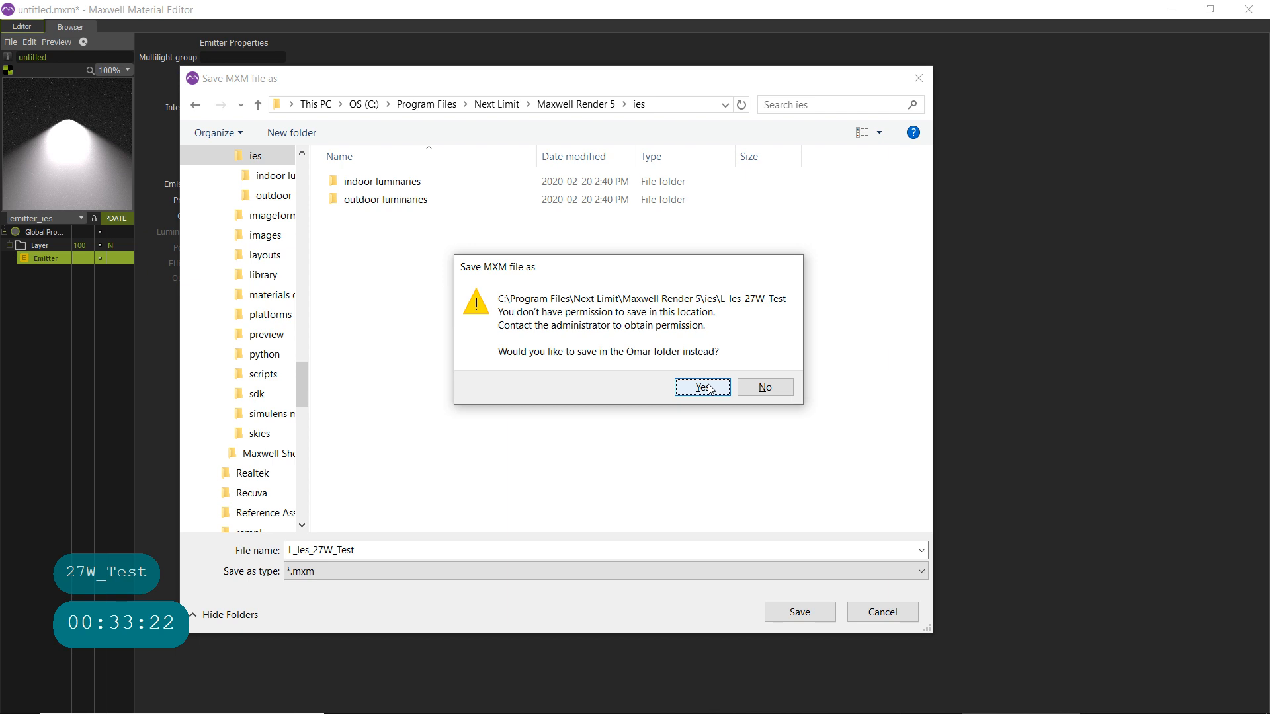
{"action": "left_click", "coordinate": [765, 386]}
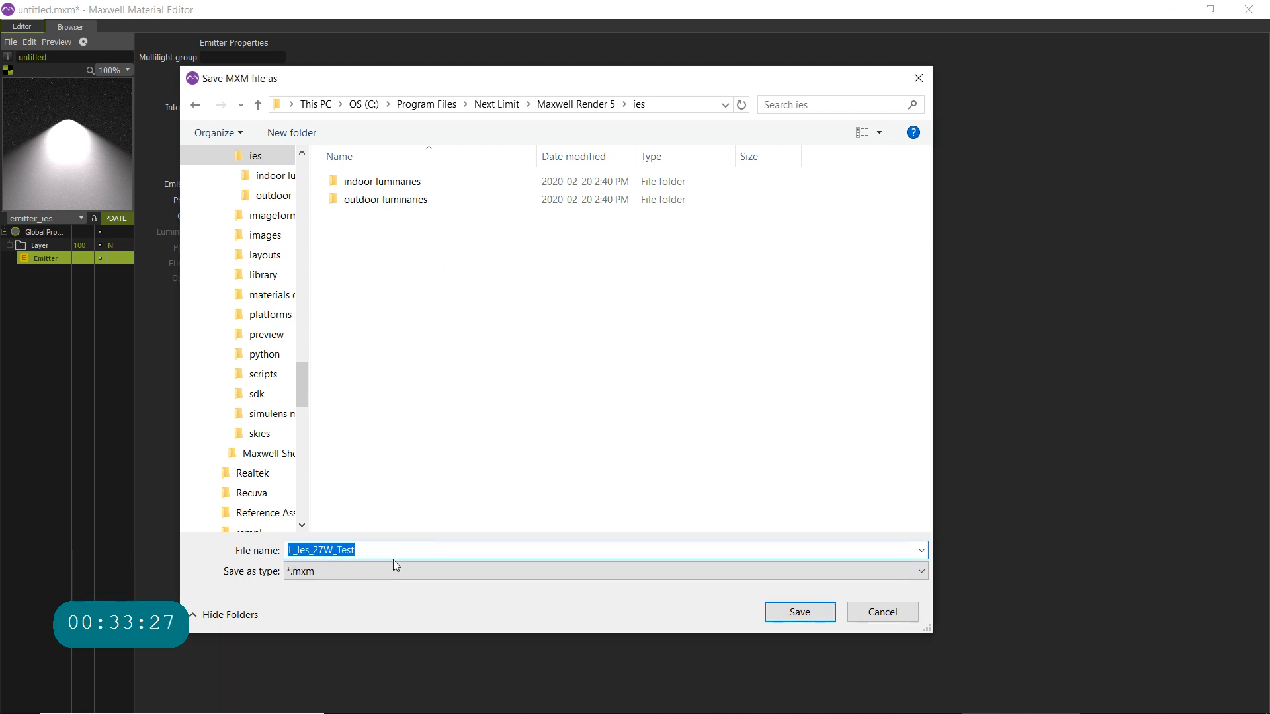
{"action": "key", "text": "BackSpace"}
- Set the material's save location to the Documents folder 04.Teaching > CAO_documents_personnels > Tutorats > Maxwell
{"action": "left_click_drag", "start_coordinate": [300, 380], "coordinate": [192, 397]}
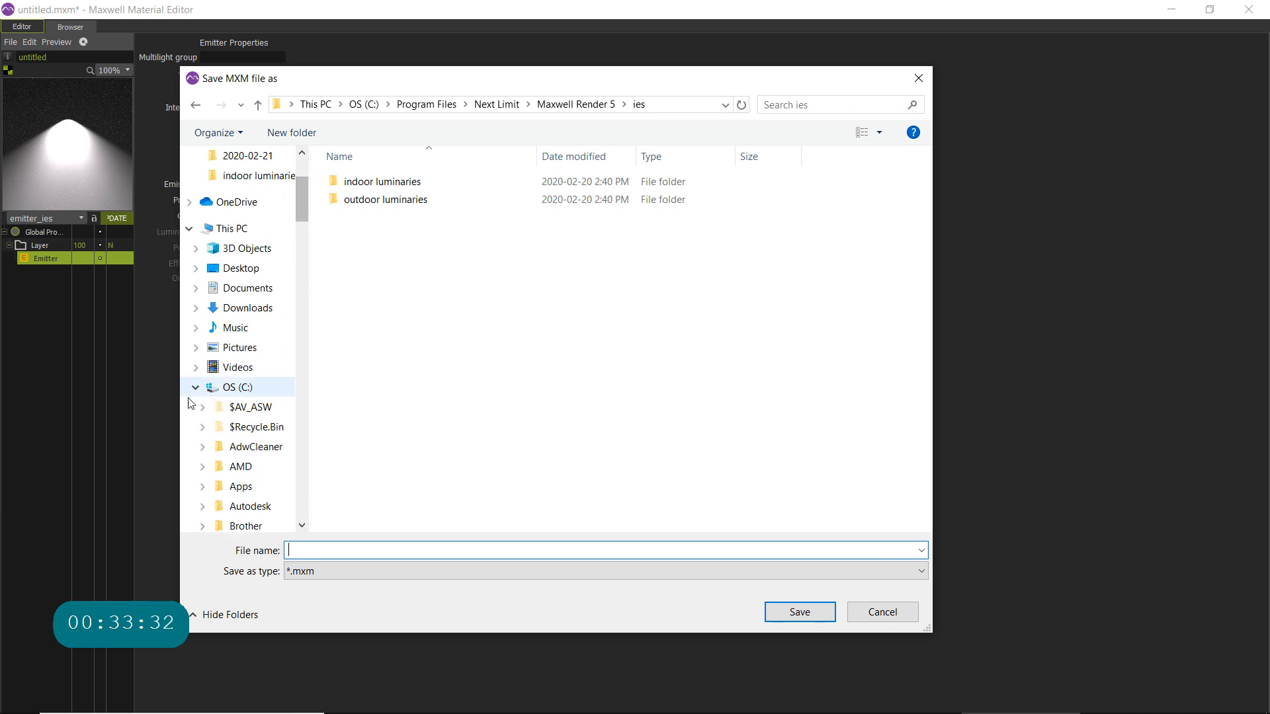
{"action": "left_click", "coordinate": [246, 289]}
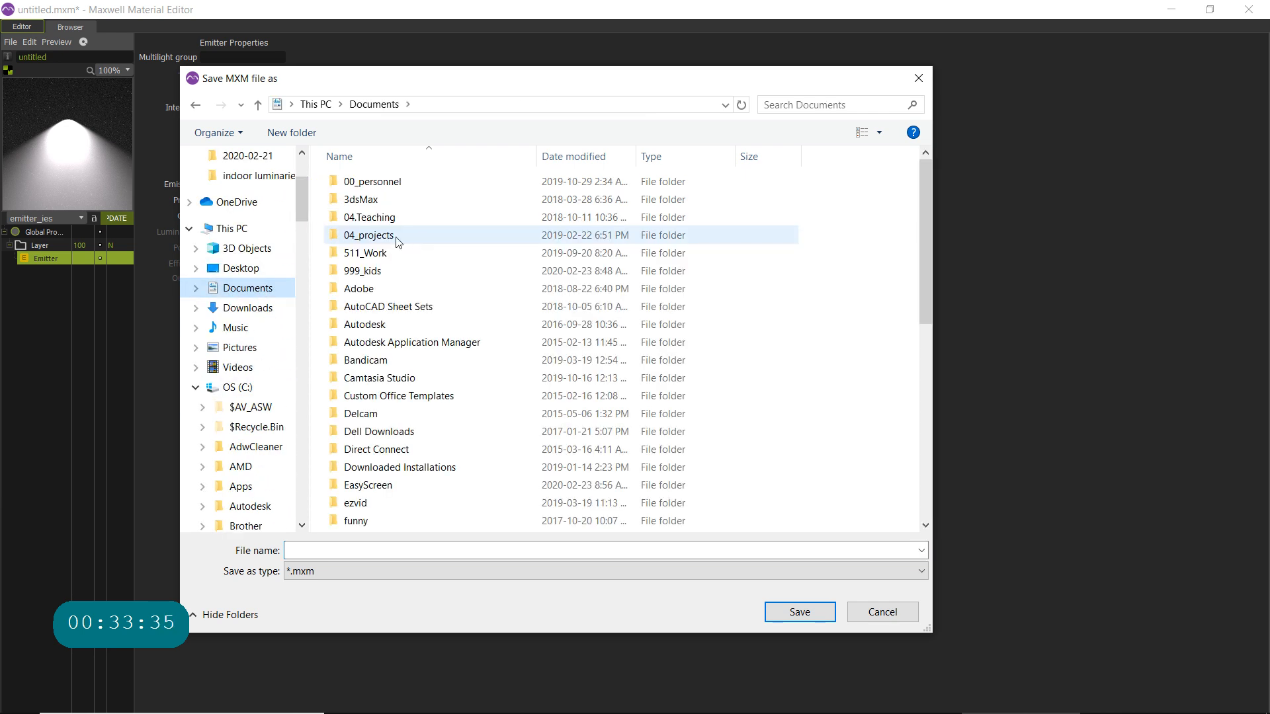
{"action": "left_click", "coordinate": [382, 217]}
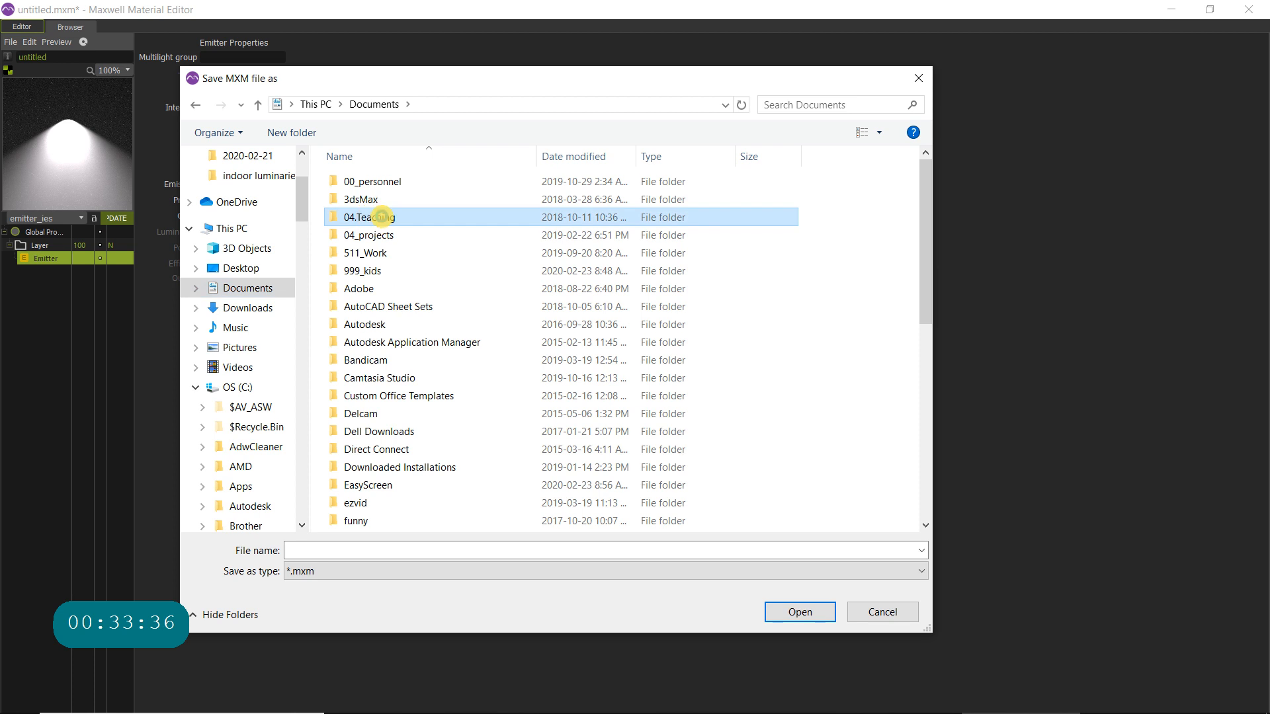
{"action": "double_click", "coordinate": [423, 222]}
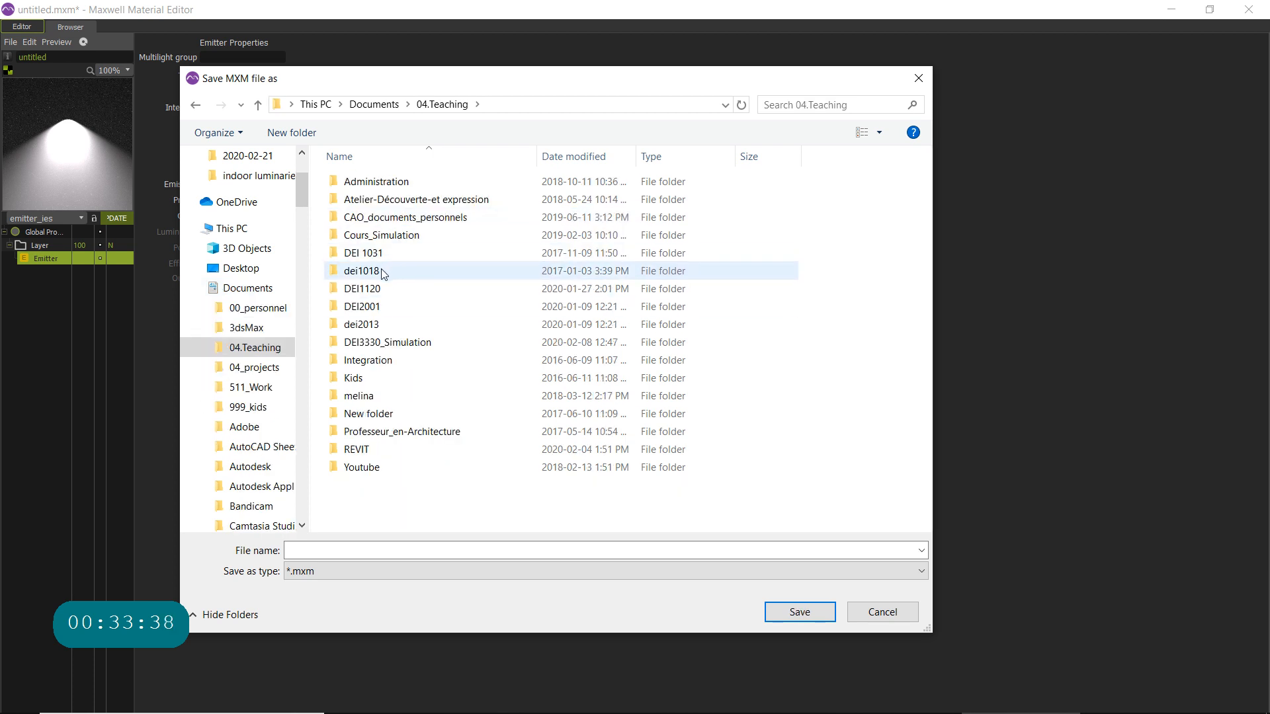
{"action": "double_click", "coordinate": [424, 220]}
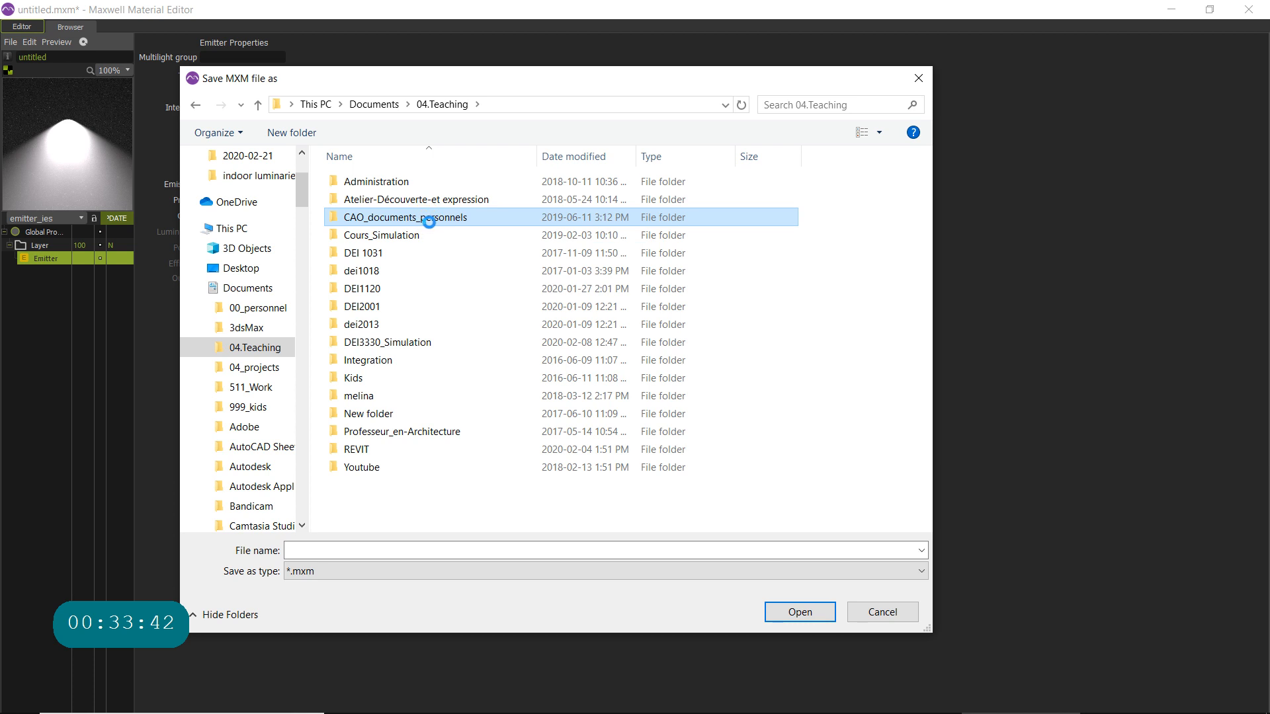
{"action": "left_click", "coordinate": [364, 184]}
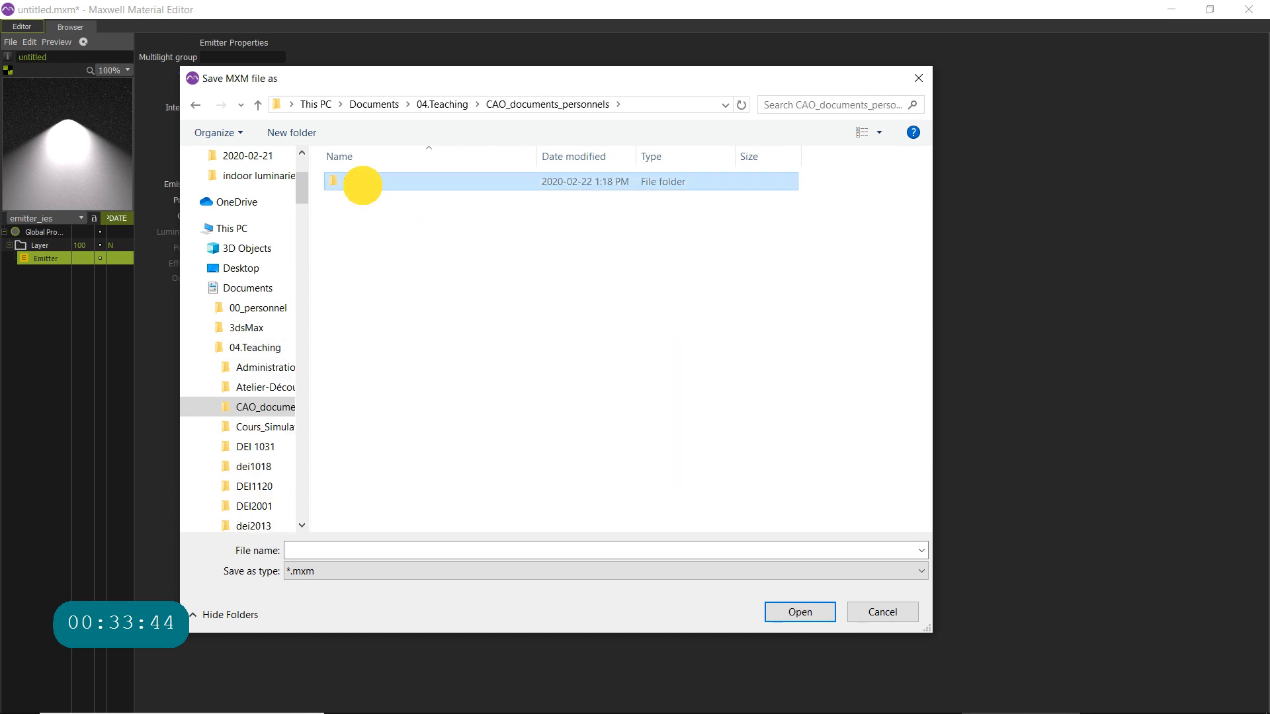
{"action": "double_click", "coordinate": [372, 185]}
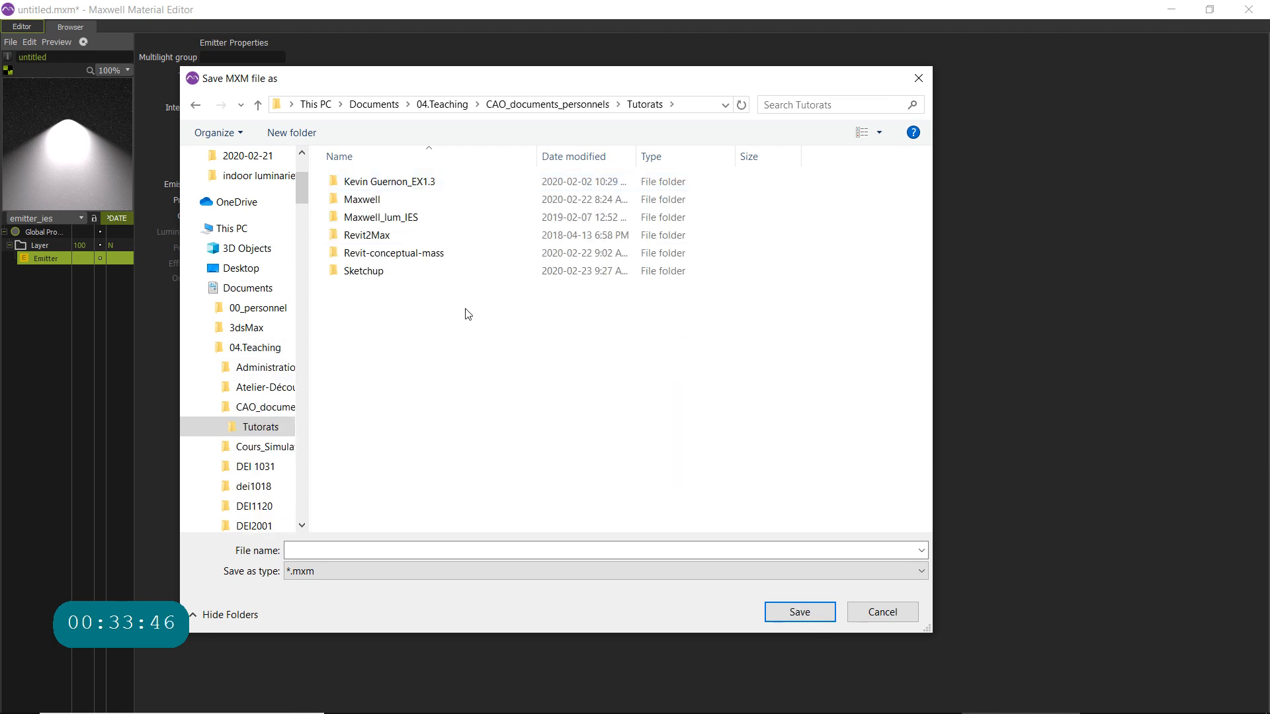
{"action": "left_click", "coordinate": [364, 199]}
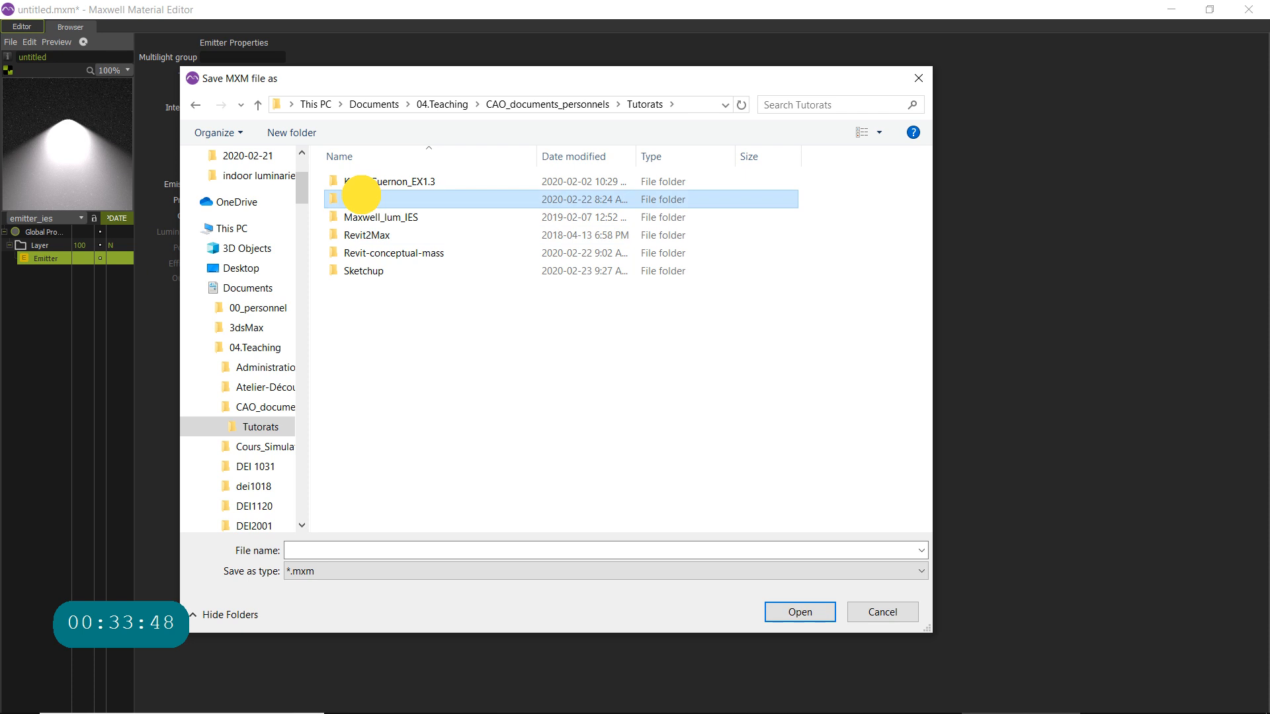
{"action": "double_click", "coordinate": [373, 199]}
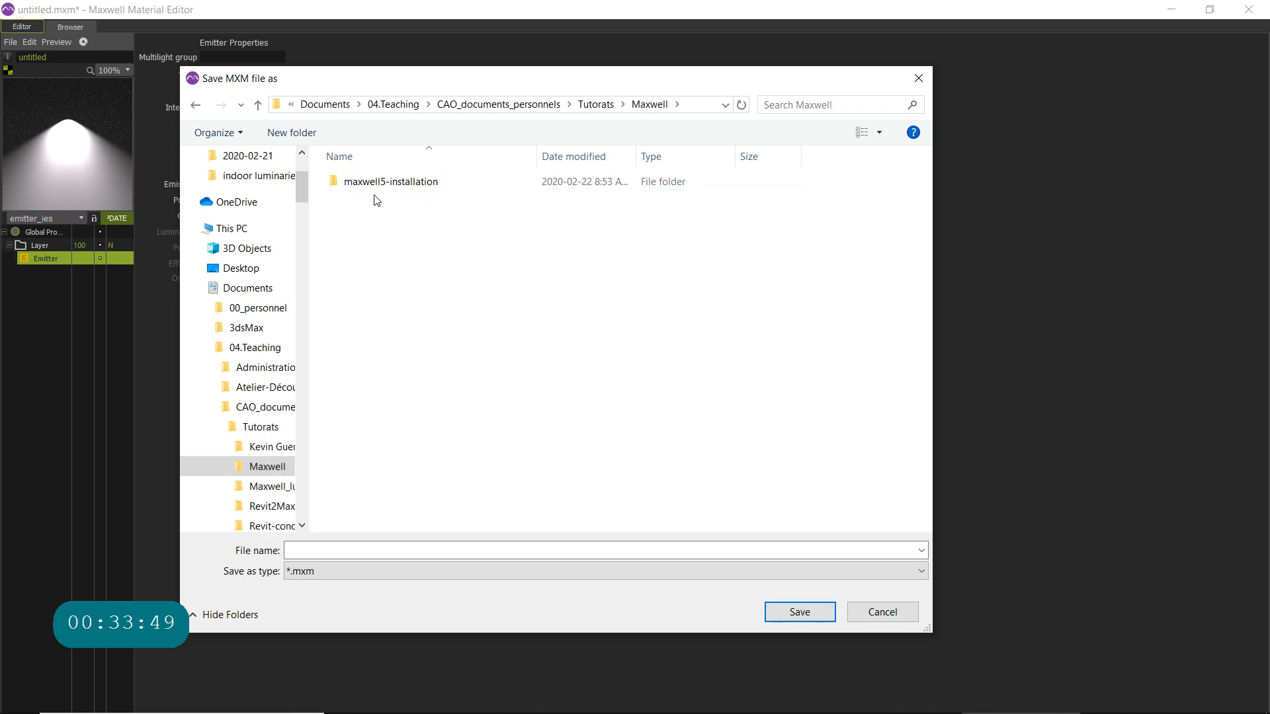
- Create a folder named Maxwell_Ies inside the Tutorats > Maxwell folder
{"action": "left_click", "coordinate": [371, 250]}
{"action": "right_click", "coordinate": [387, 237]}
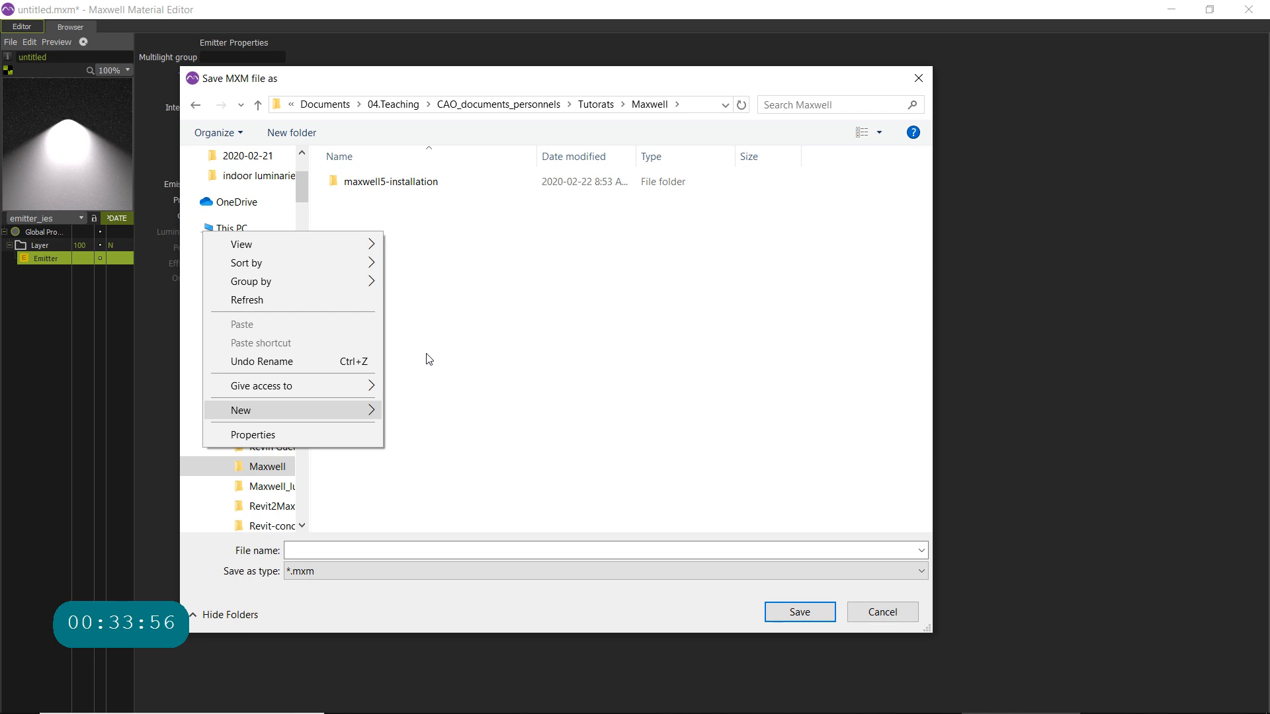
{"action": "left_click", "coordinate": [429, 407]}
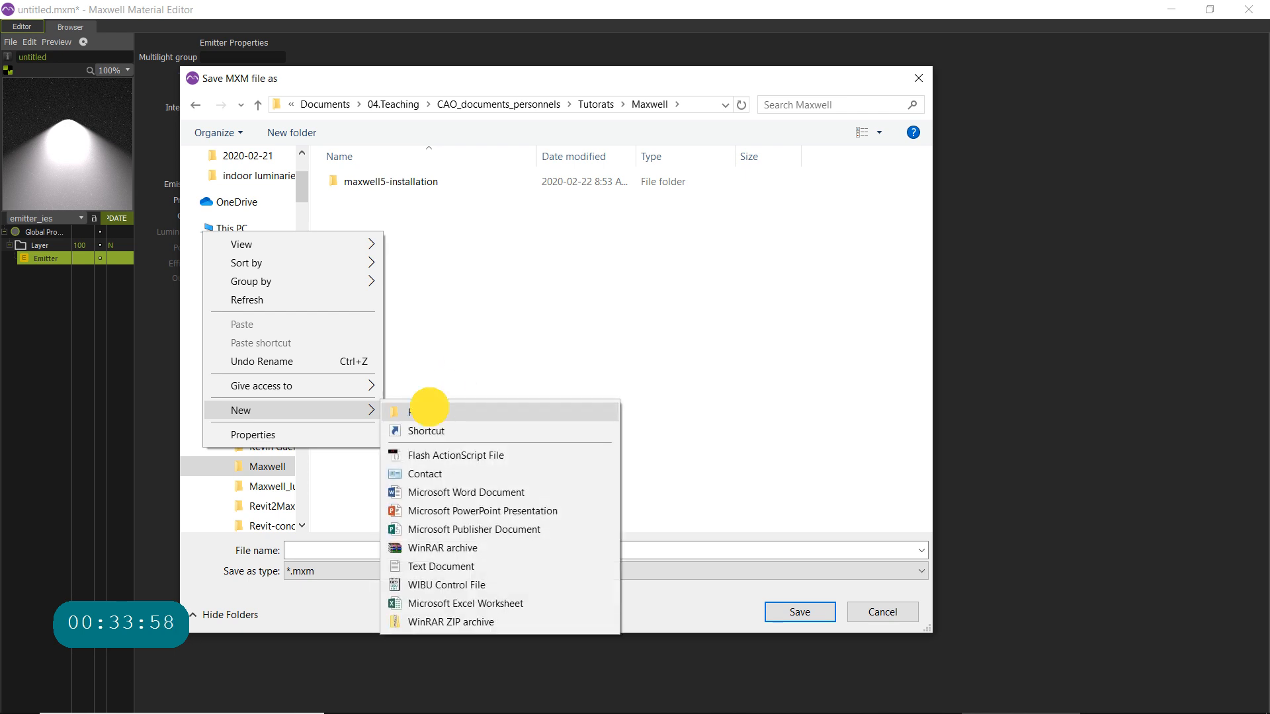
{"action": "type", "text": "Max"}
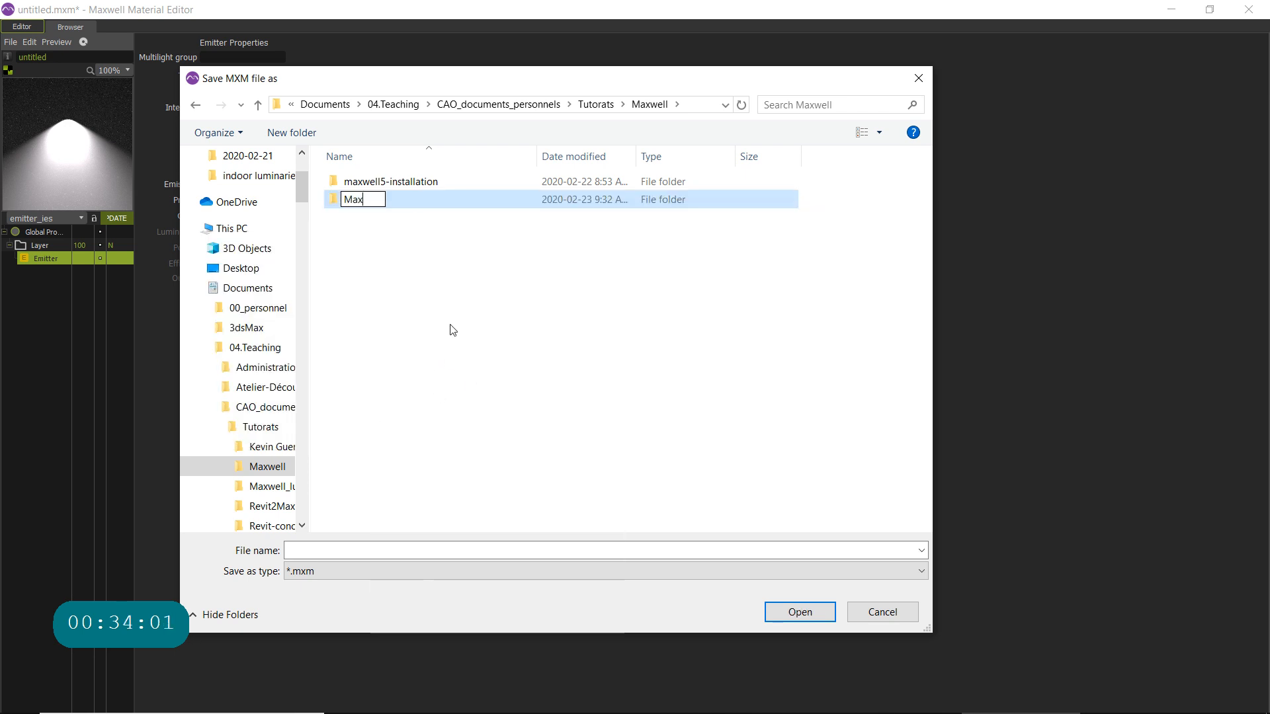
{"action": "type", "text": "well"}
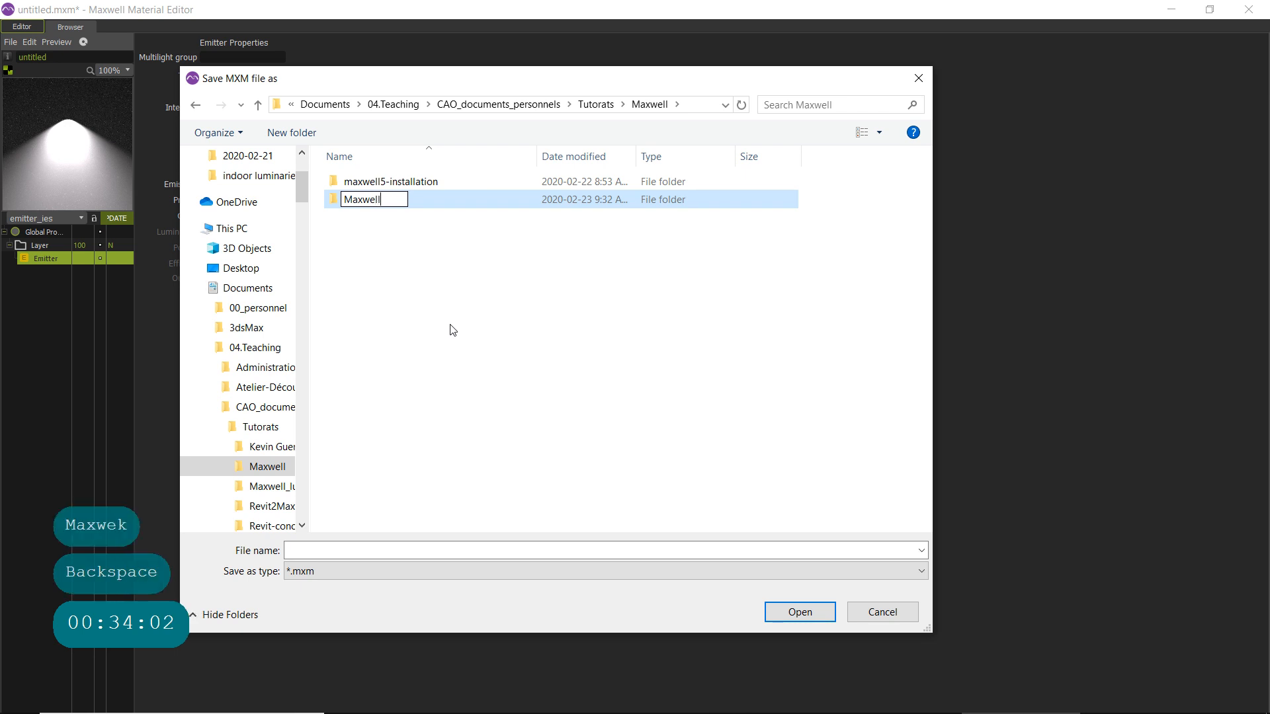
{"action": "type", "text": "es"}
{"action": "key", "text": "Return"}
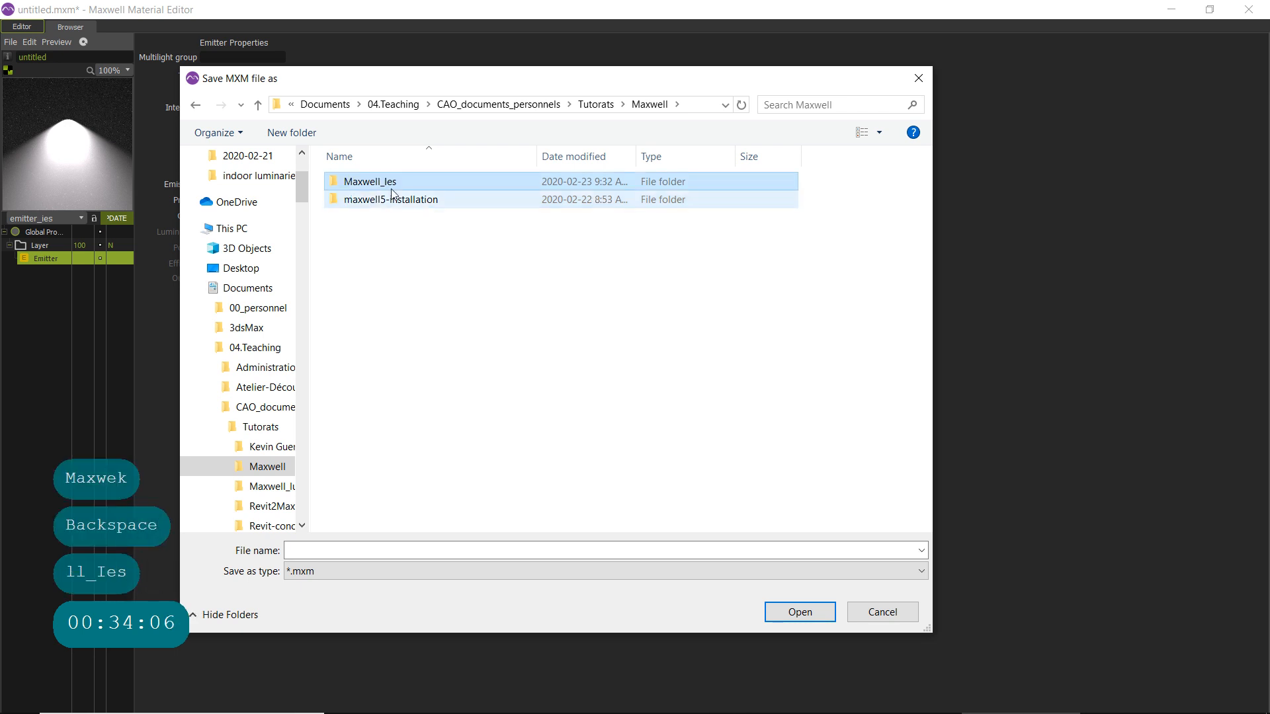
- Save the material as L_Ies_27W_Test.mxm in the Maxwell_Ies folder, packing its dependencies into a textures subfolder
{"action": "double_click", "coordinate": [367, 181]}
{"action": "left_click", "coordinate": [370, 550]}
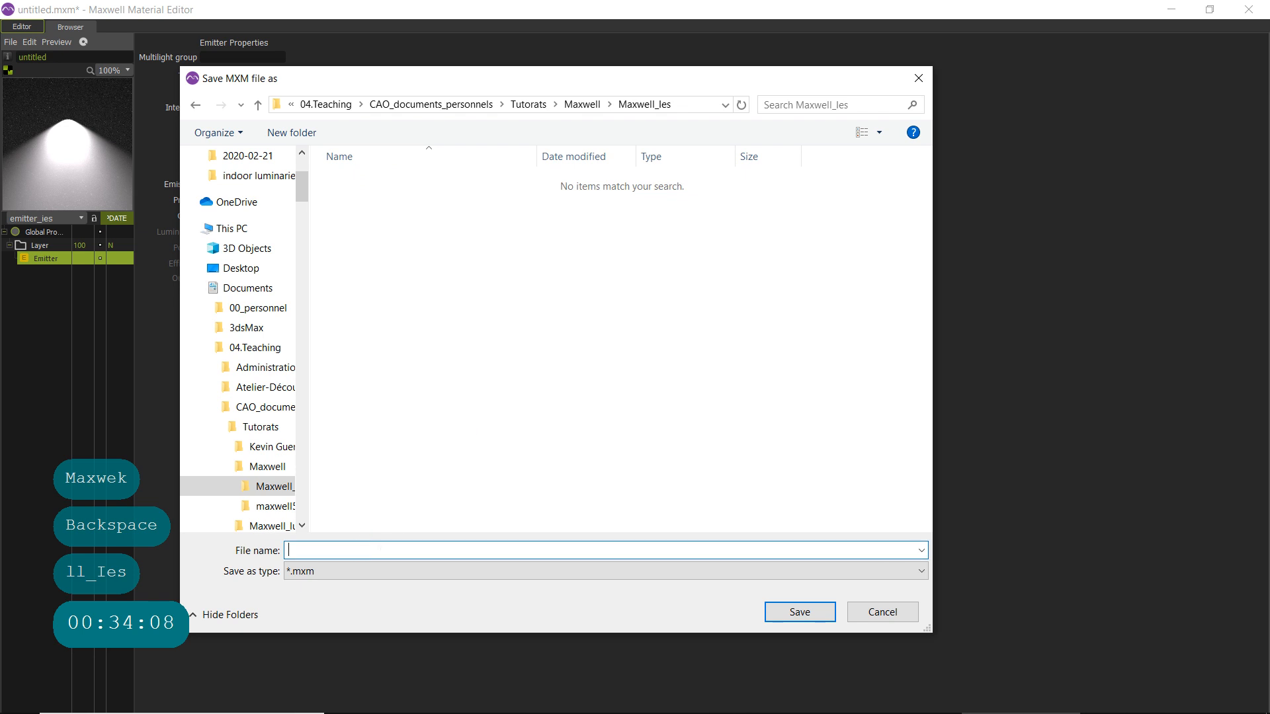
{"action": "key", "text": "Return"}
{"action": "left_click", "coordinate": [802, 614]}
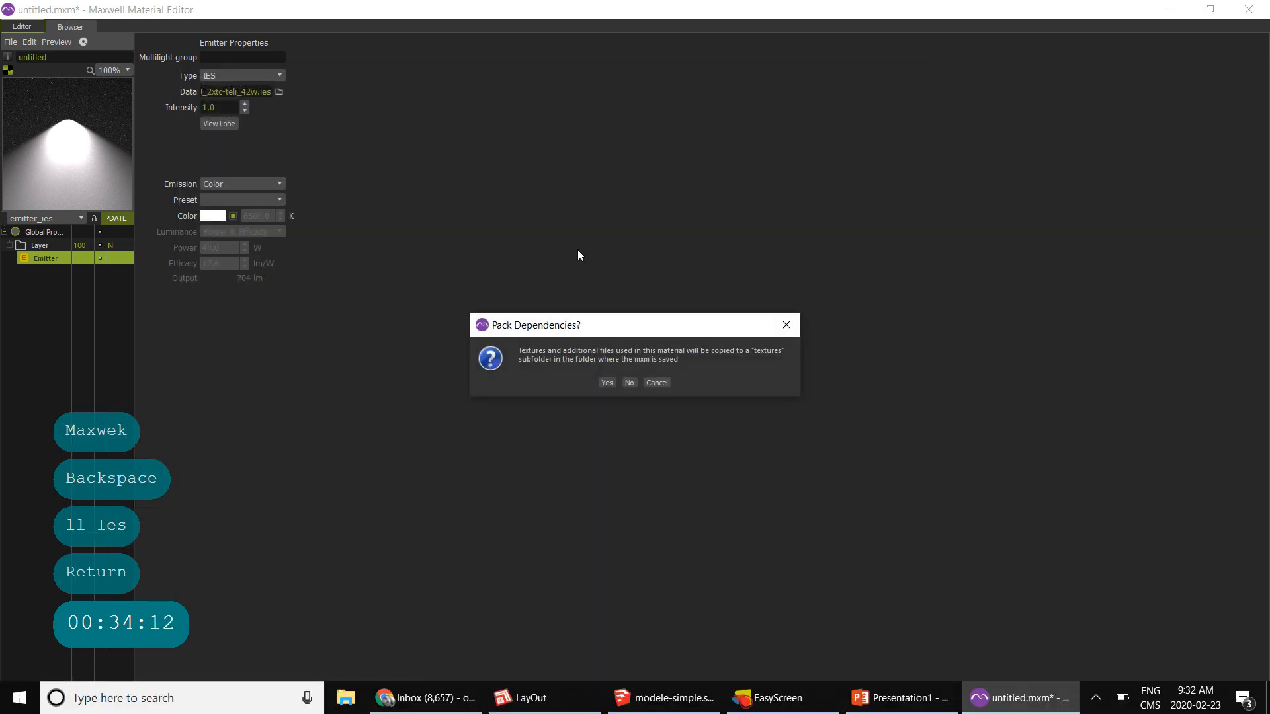
{"action": "left_click", "coordinate": [606, 384]}
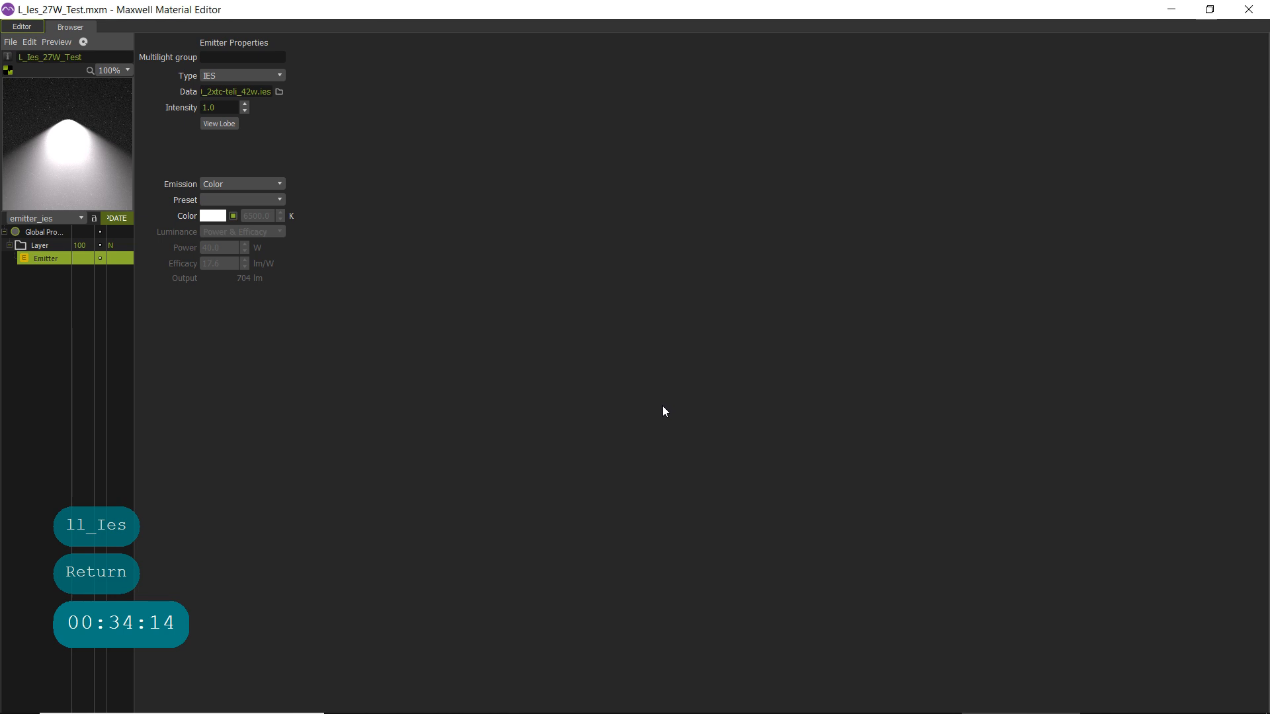
- Close the Material Editor and switch to modele-simple.skp in SketchUp
{"action": "left_click", "coordinate": [1249, 10]}
{"action": "mouse_move", "coordinate": [721, 710]}
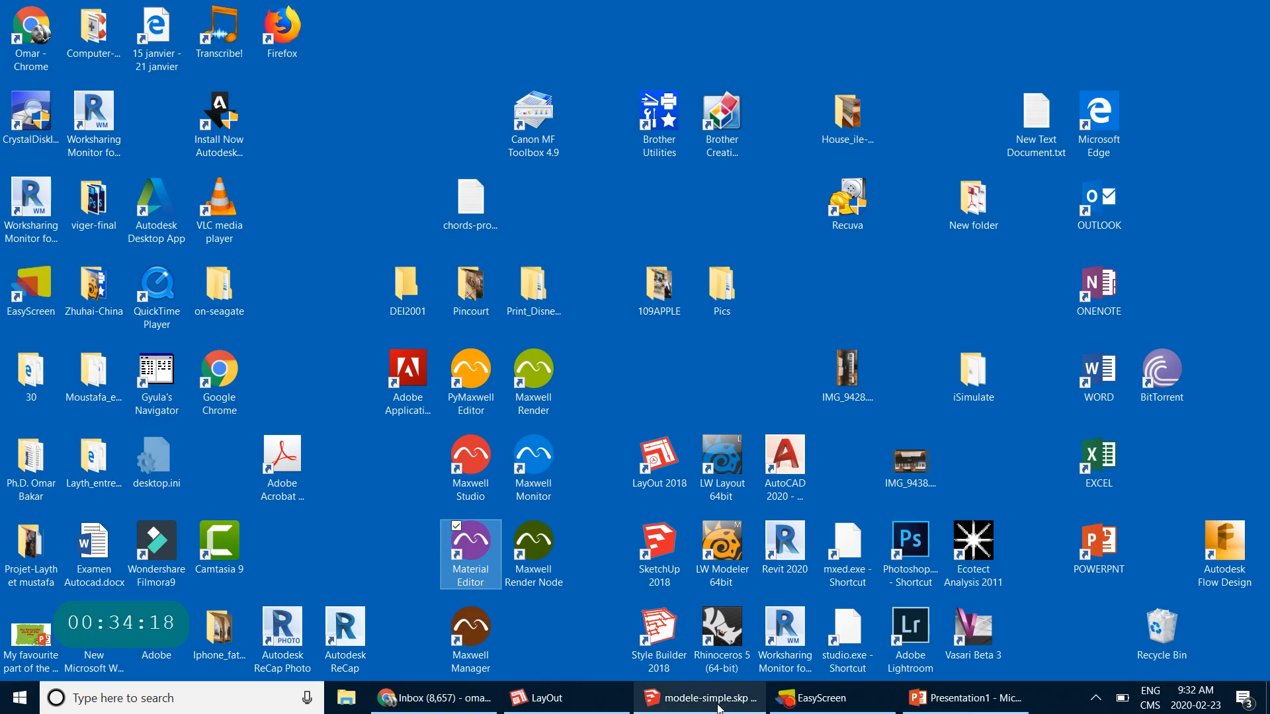
{"action": "left_click", "coordinate": [668, 696]}
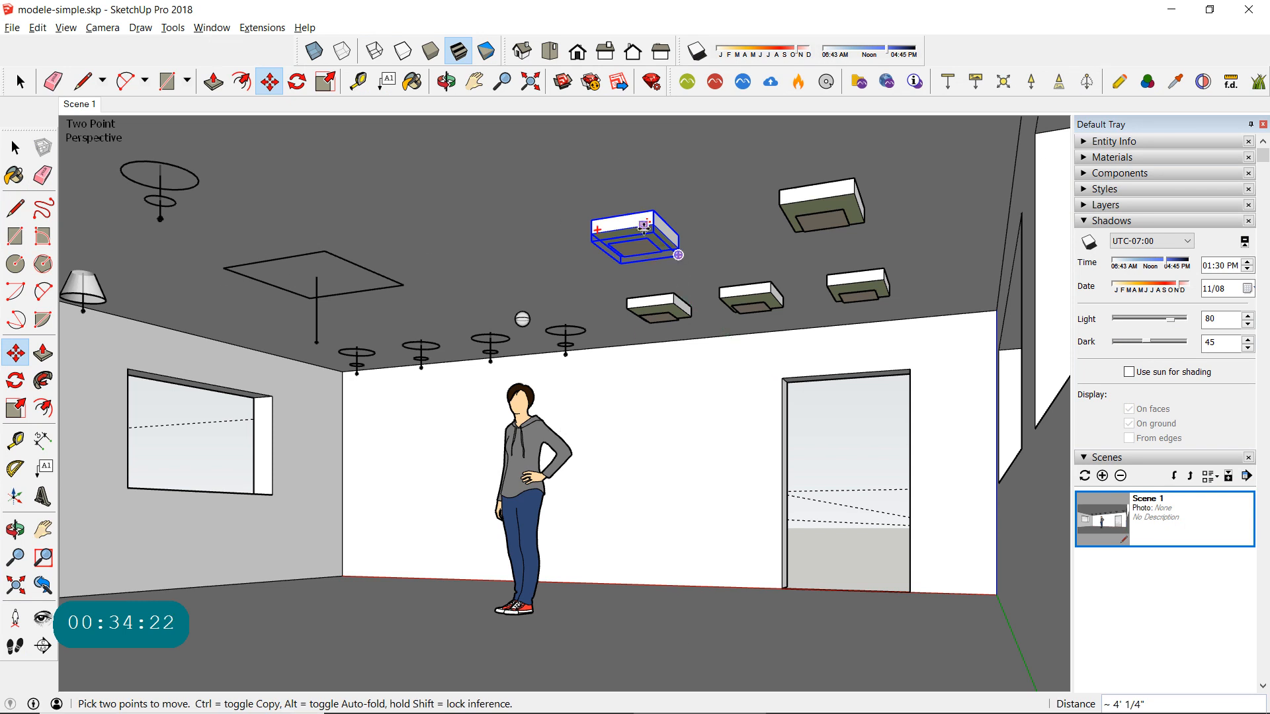
- Link the L_IES_Photometric material to L_Ies_27W_Test.mxm from Tutorats > Maxwell > Maxwell_Ies, then close the Scene Manager
{"action": "left_click", "coordinate": [1120, 82]}
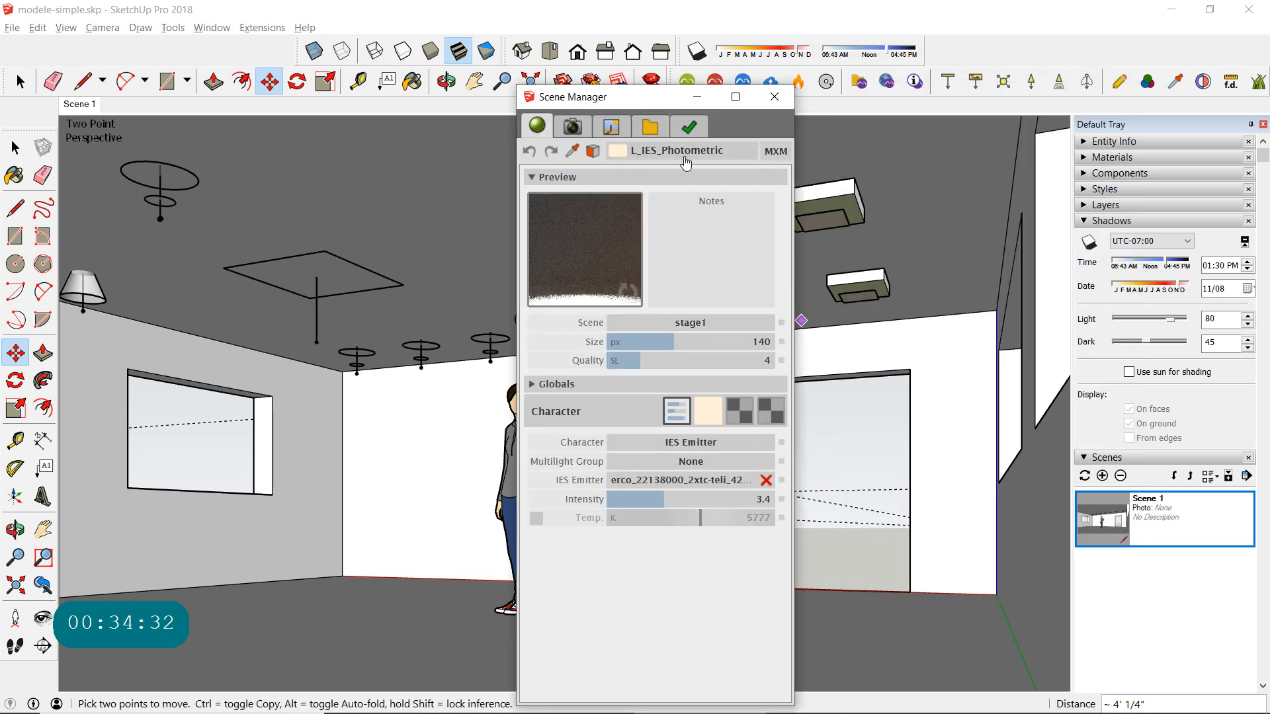
{"action": "left_click", "coordinate": [776, 152]}
{"action": "left_click", "coordinate": [607, 673]}
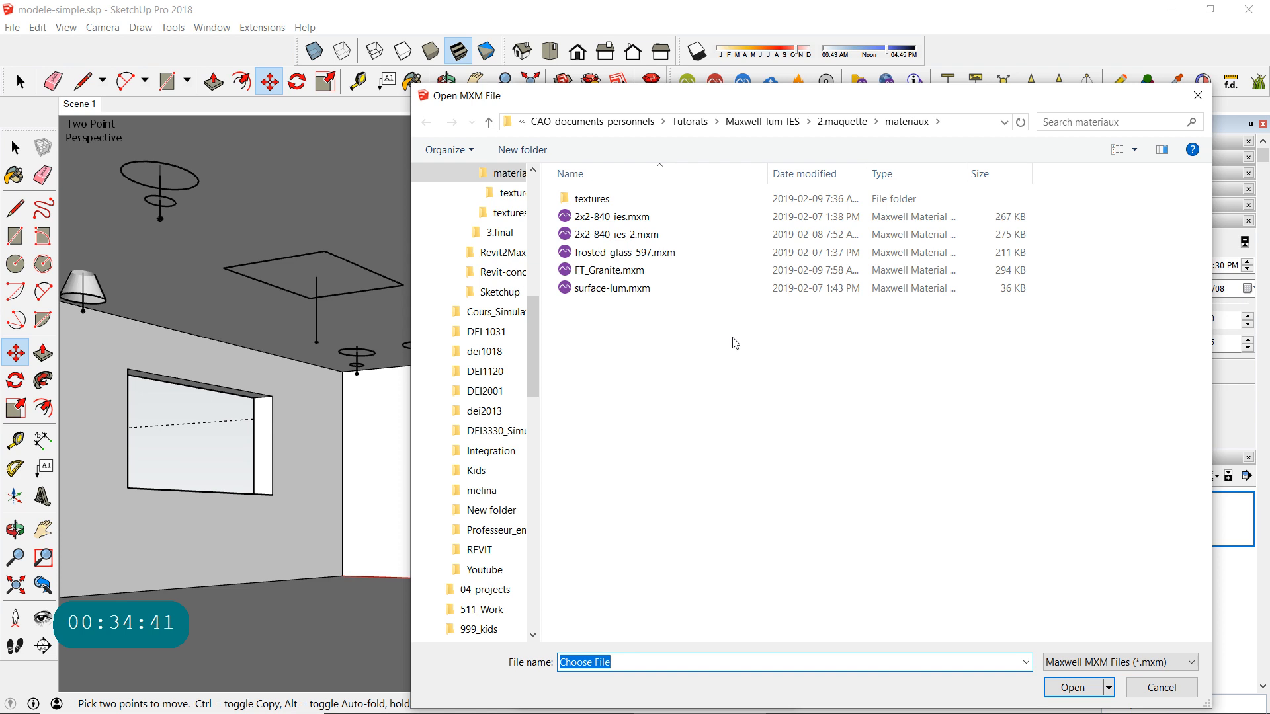
{"action": "left_click", "coordinate": [533, 360]}
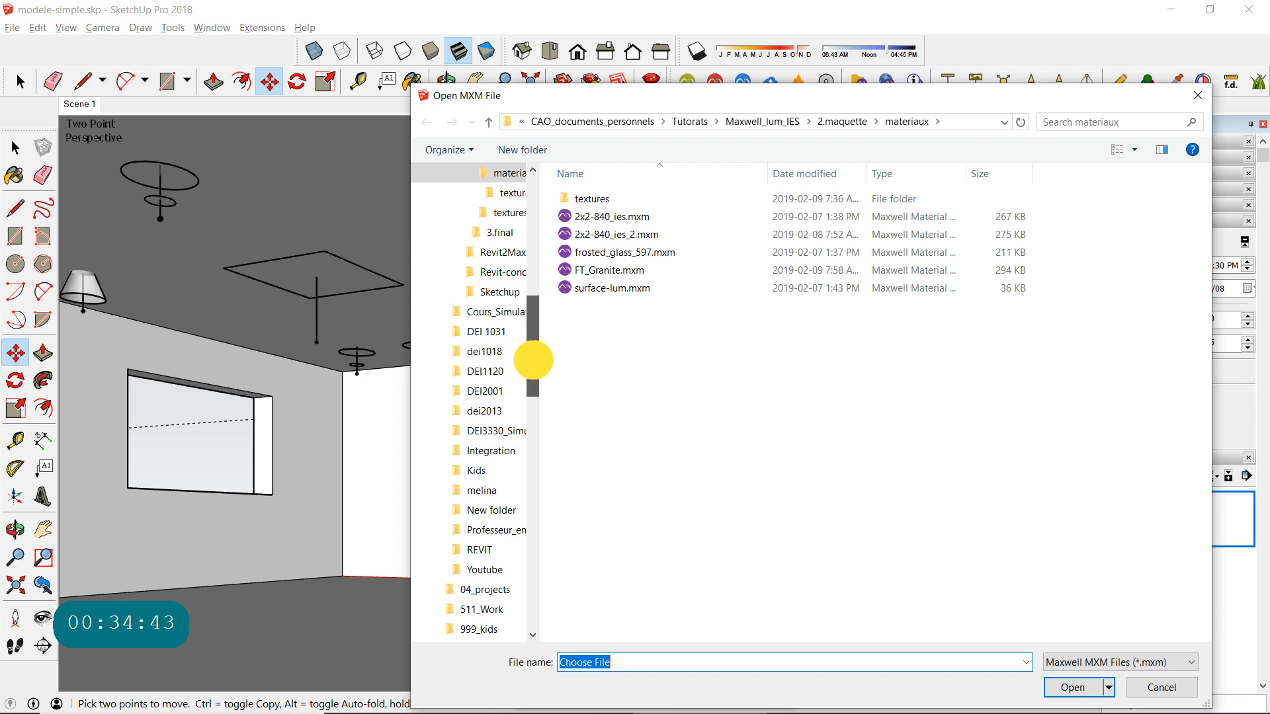
{"action": "left_click", "coordinate": [691, 120]}
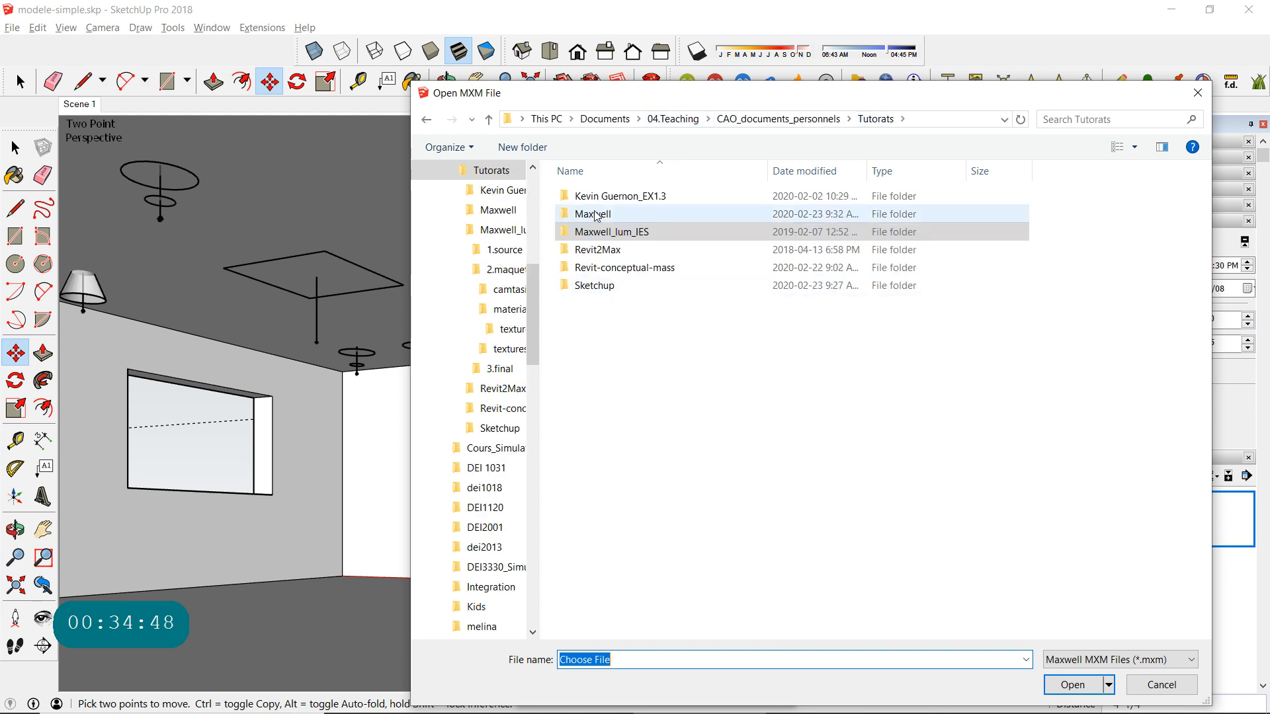
{"action": "double_click", "coordinate": [598, 216]}
{"action": "left_click", "coordinate": [604, 196]}
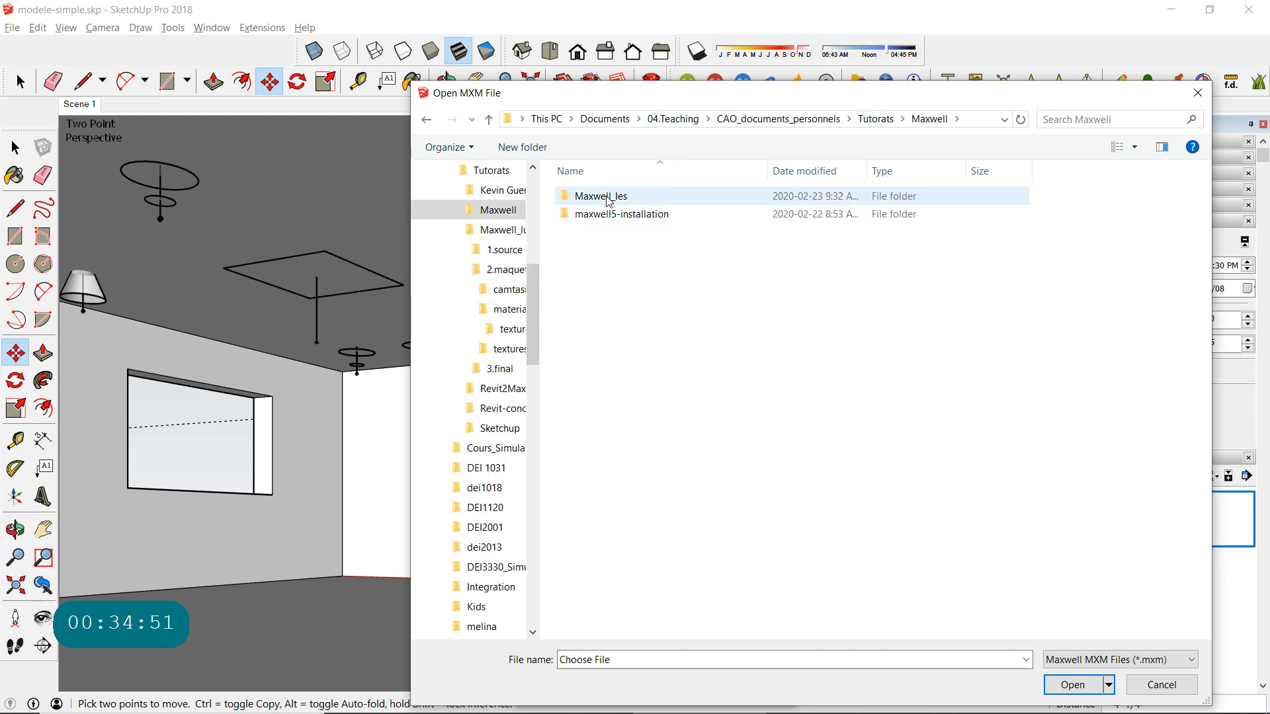
{"action": "double_click", "coordinate": [606, 195]}
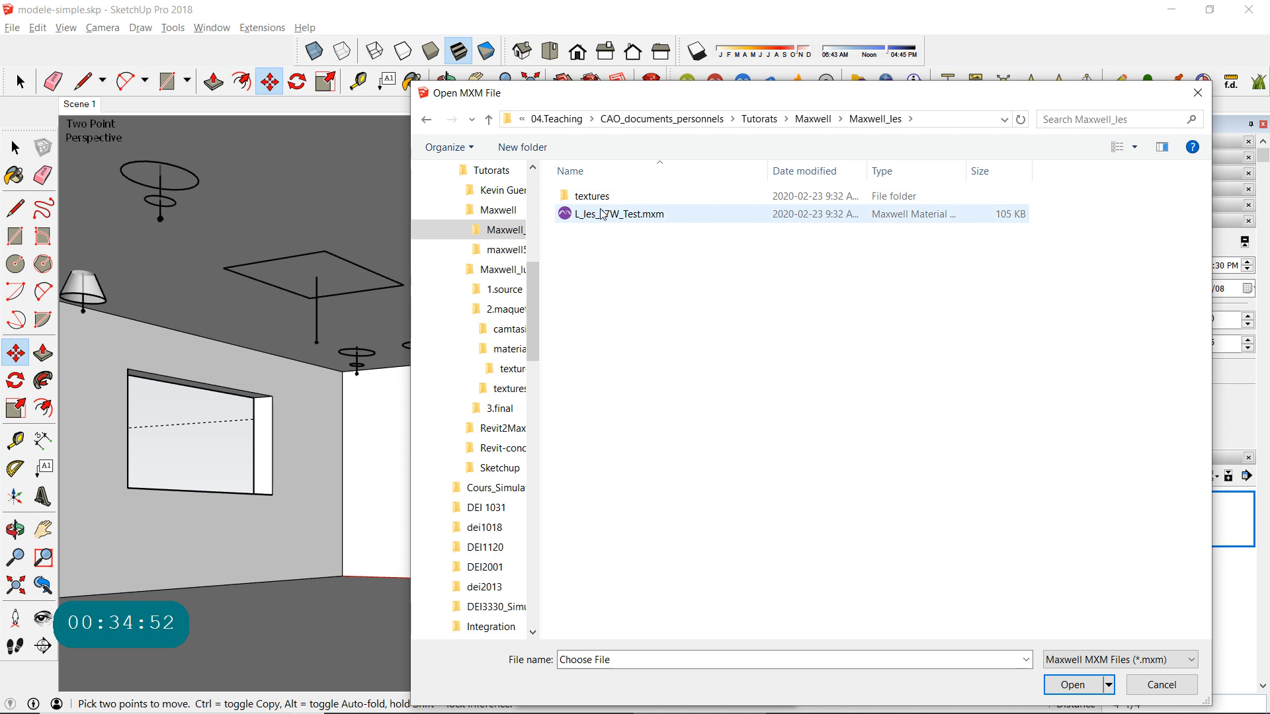
{"action": "left_click", "coordinate": [600, 213]}
{"action": "double_click", "coordinate": [600, 212]}
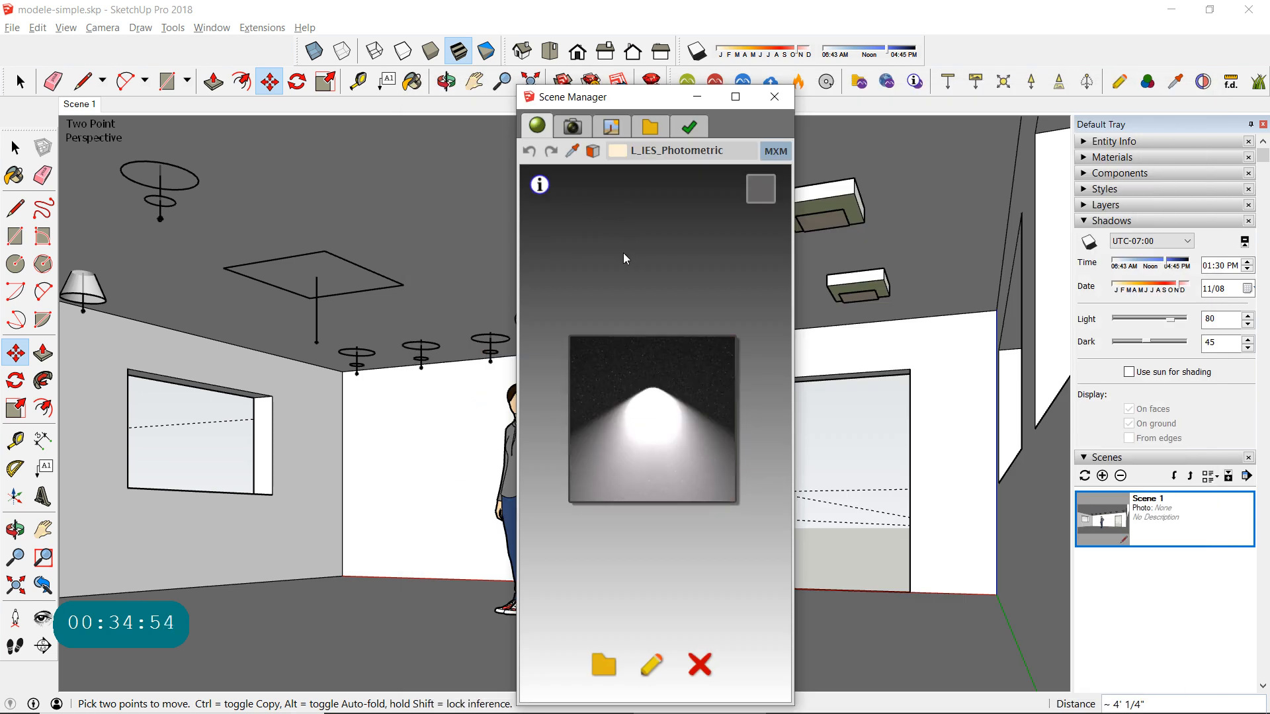
{"action": "left_click", "coordinate": [775, 97]}
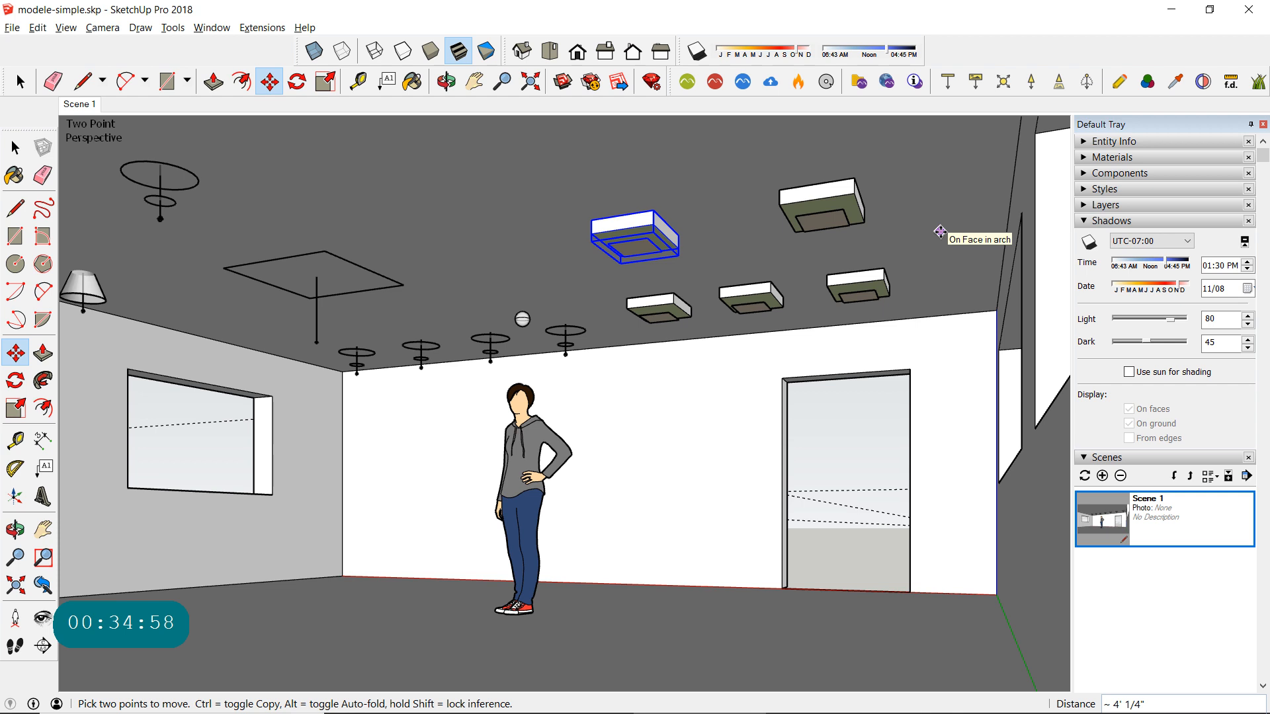
- Launch the scene's render in Maxwell, overwriting modele-simple.mxs and dismissing the first-time rendering message
{"action": "left_click", "coordinate": [688, 85]}
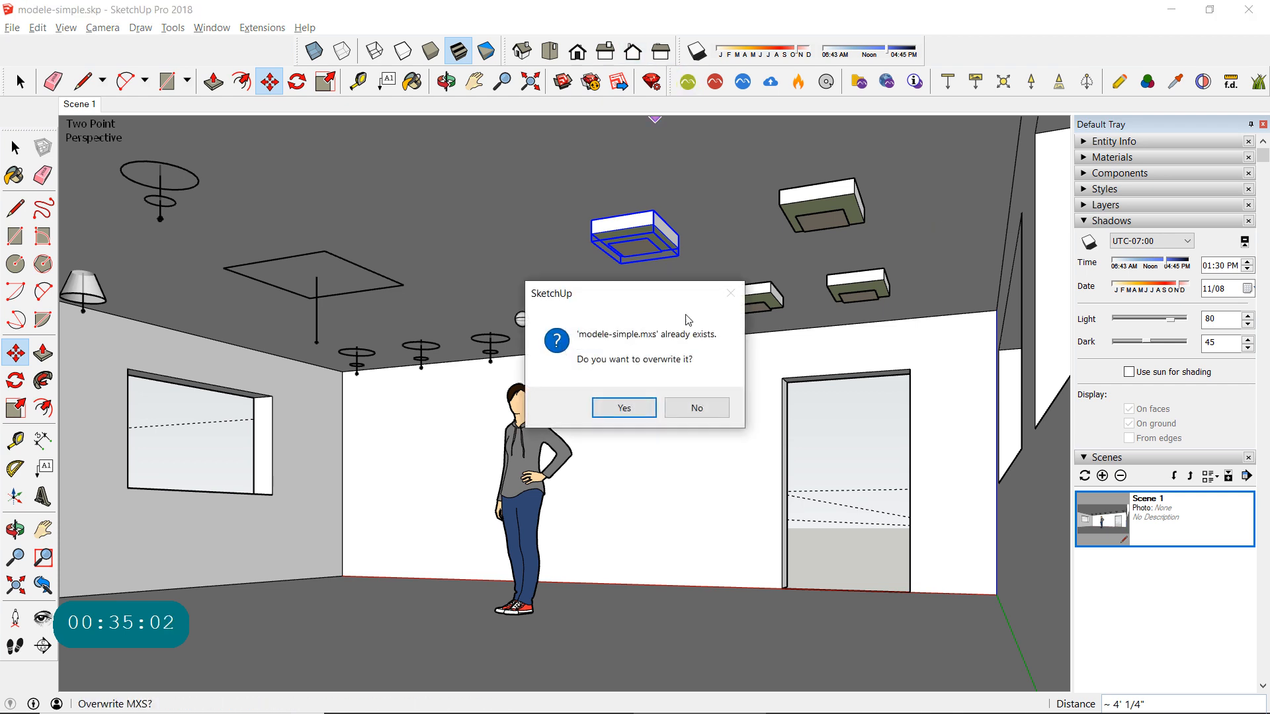
{"action": "left_click", "coordinate": [639, 406]}
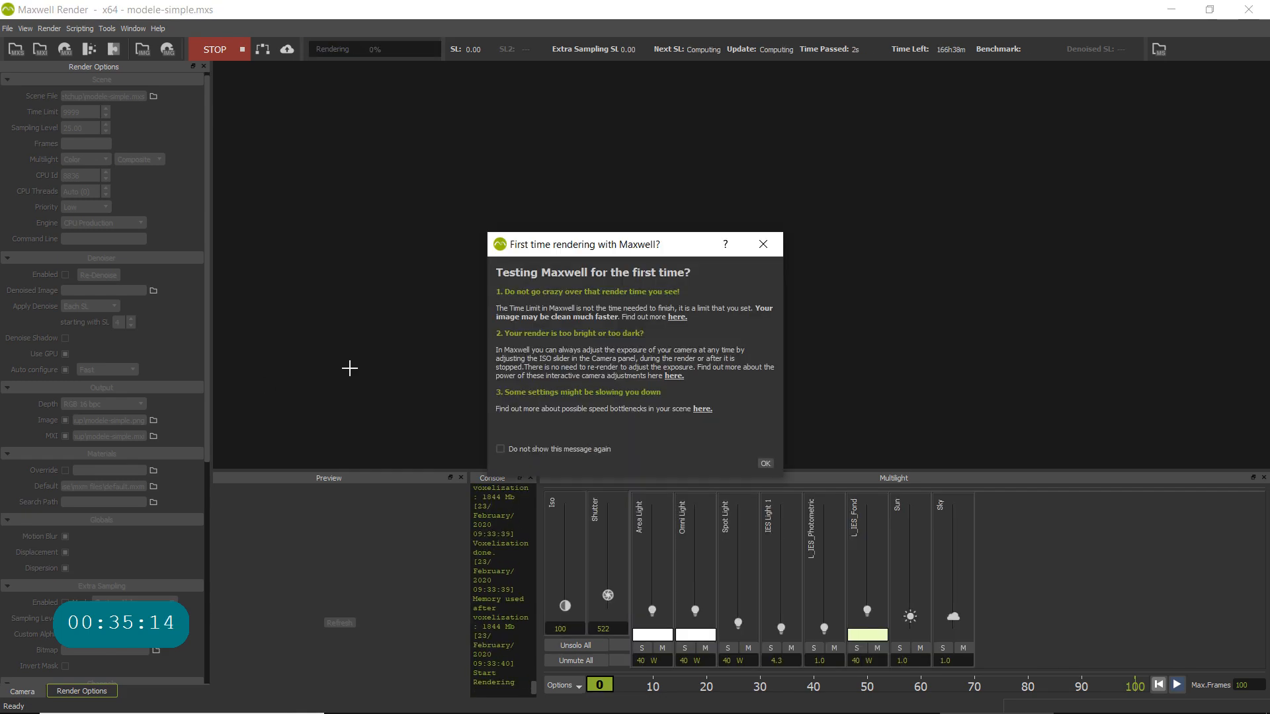
{"action": "left_click", "coordinate": [765, 463]}
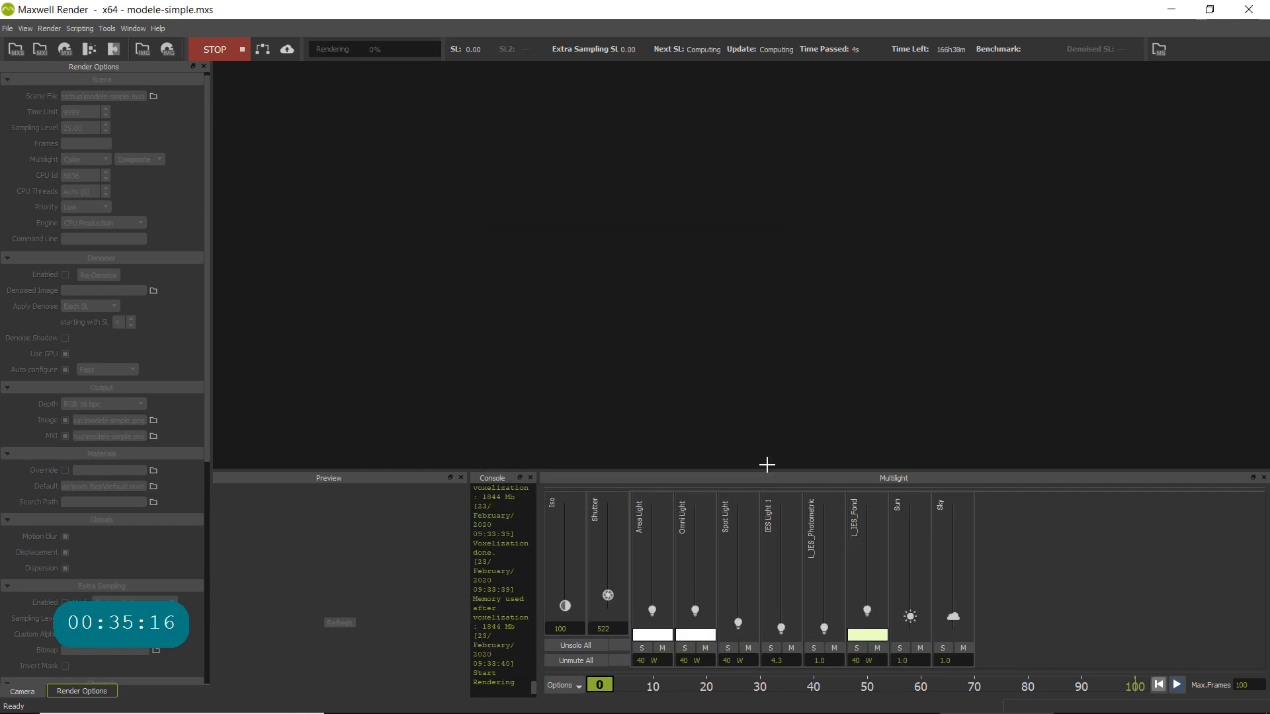
- Set the render's shutter to 30 and its ISO to 400 in Multilight
{"action": "left_click", "coordinate": [619, 629]}
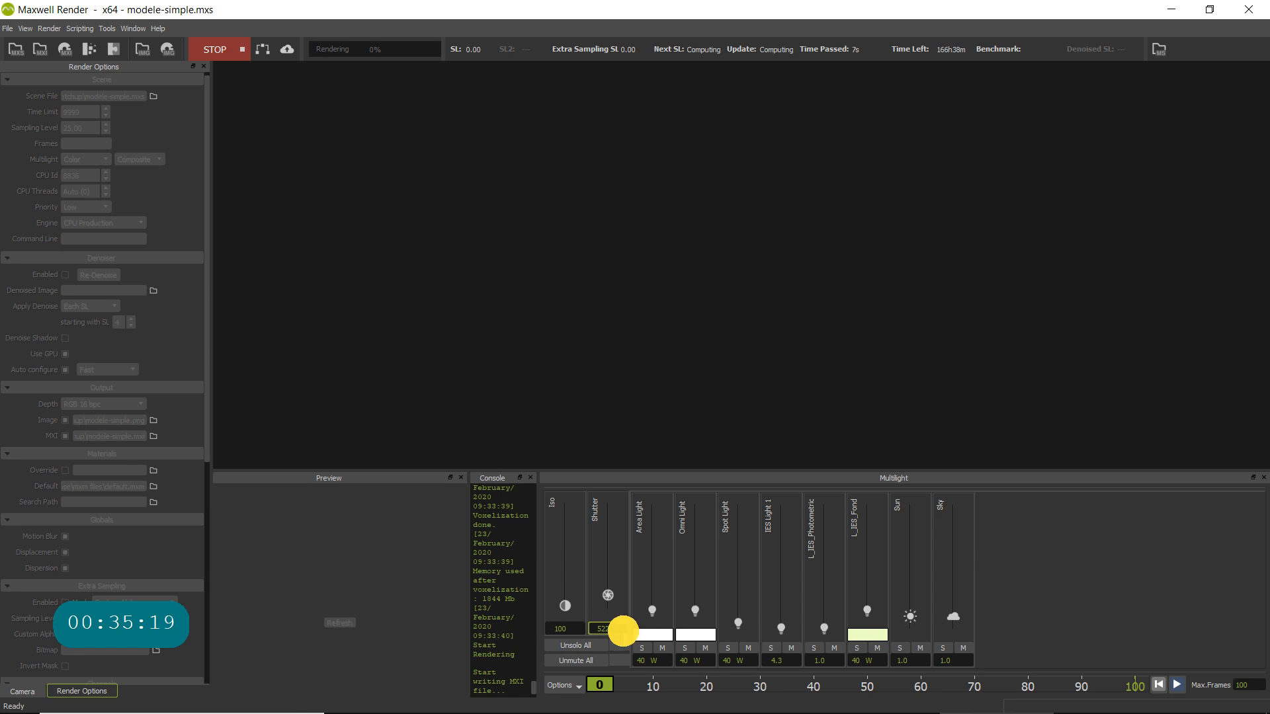
{"action": "double_click", "coordinate": [619, 629]}
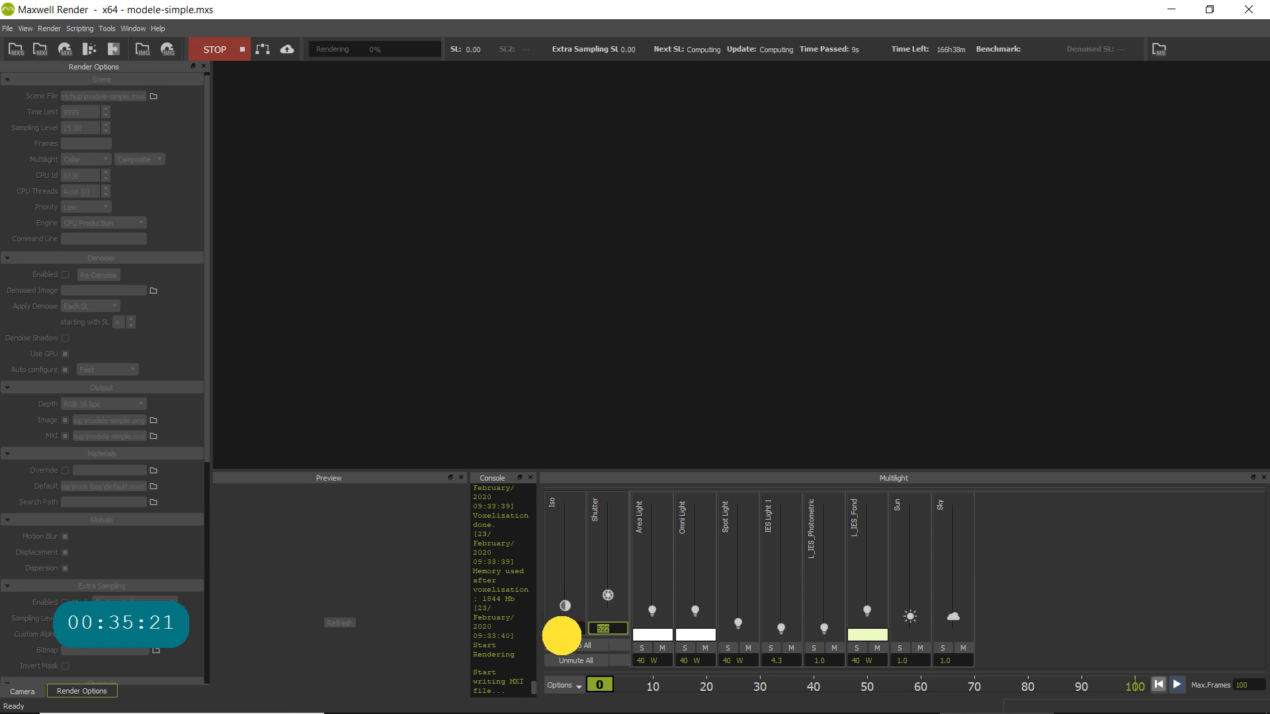
{"action": "type", "text": "30"}
{"action": "left_click", "coordinate": [571, 626]}
{"action": "left_click_drag", "start_coordinate": [571, 626], "coordinate": [510, 625]}
{"action": "type", "text": "400"}
{"action": "key", "text": "Return"}
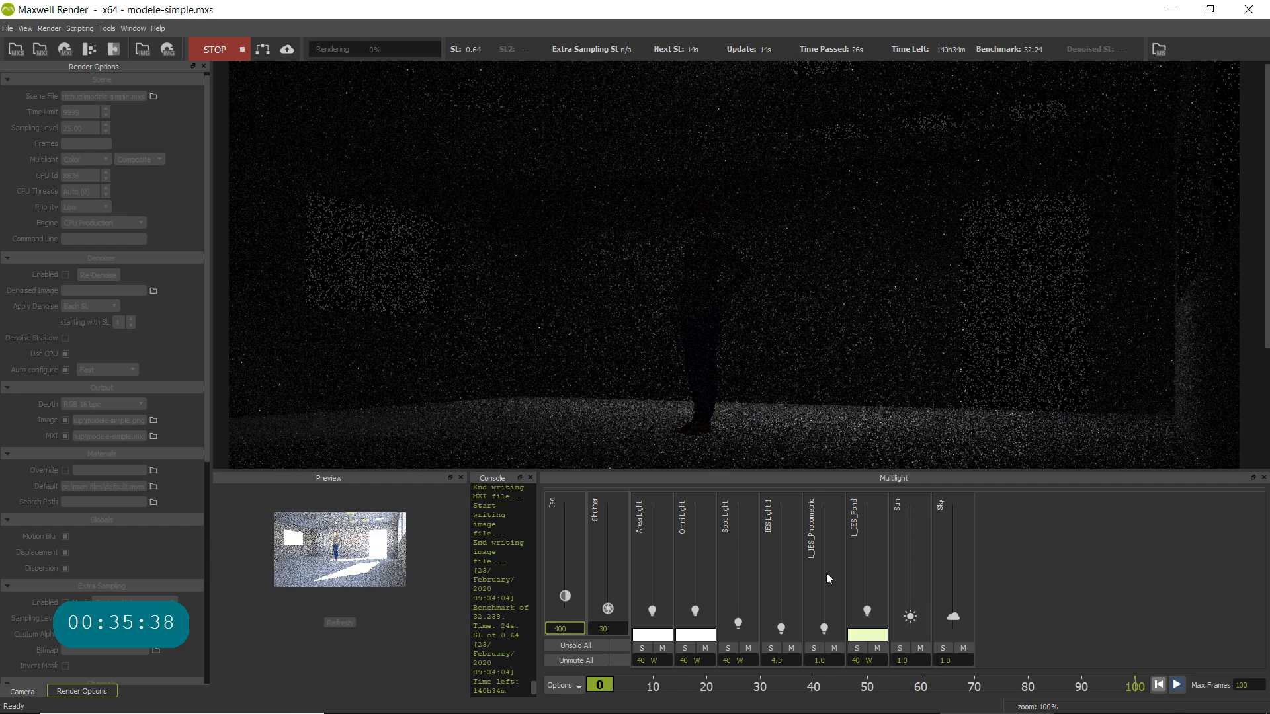
- Lower the Sun and Sky intensities to 0 and set the Area Light to 0 W in Multilight
{"action": "left_click_drag", "start_coordinate": [910, 618], "coordinate": [960, 649]}
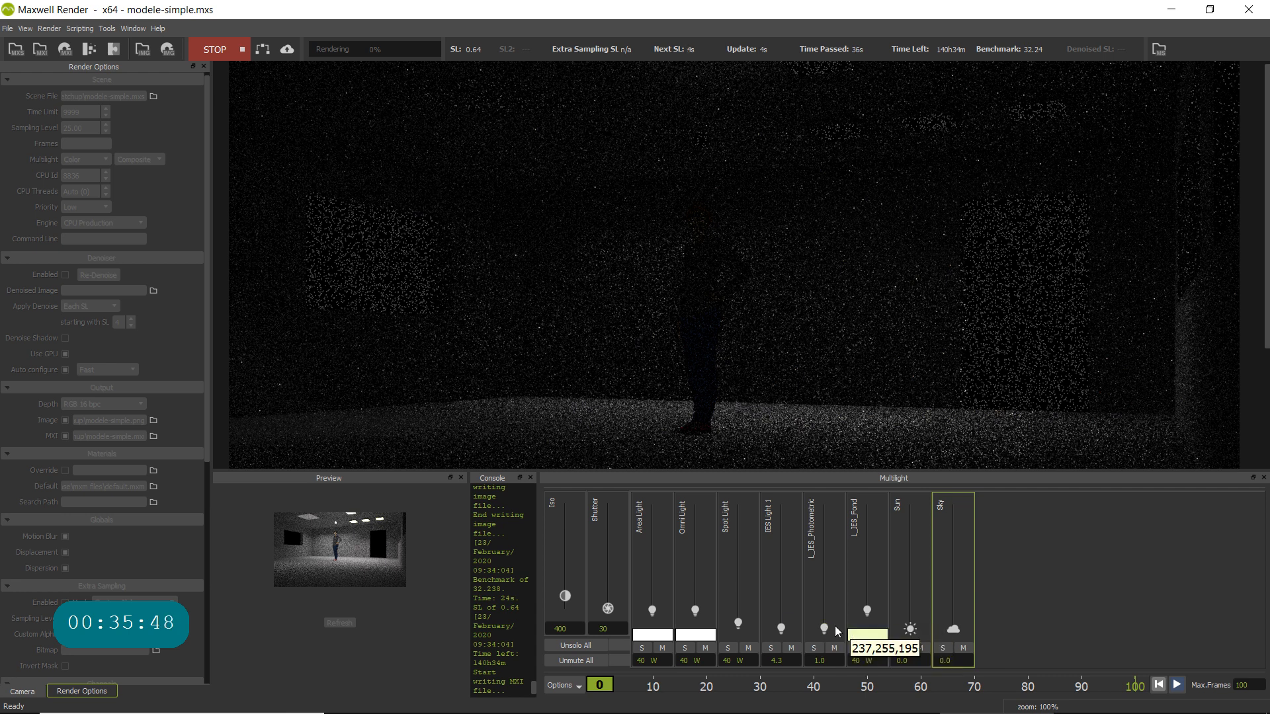
{"action": "left_click", "coordinate": [652, 612]}
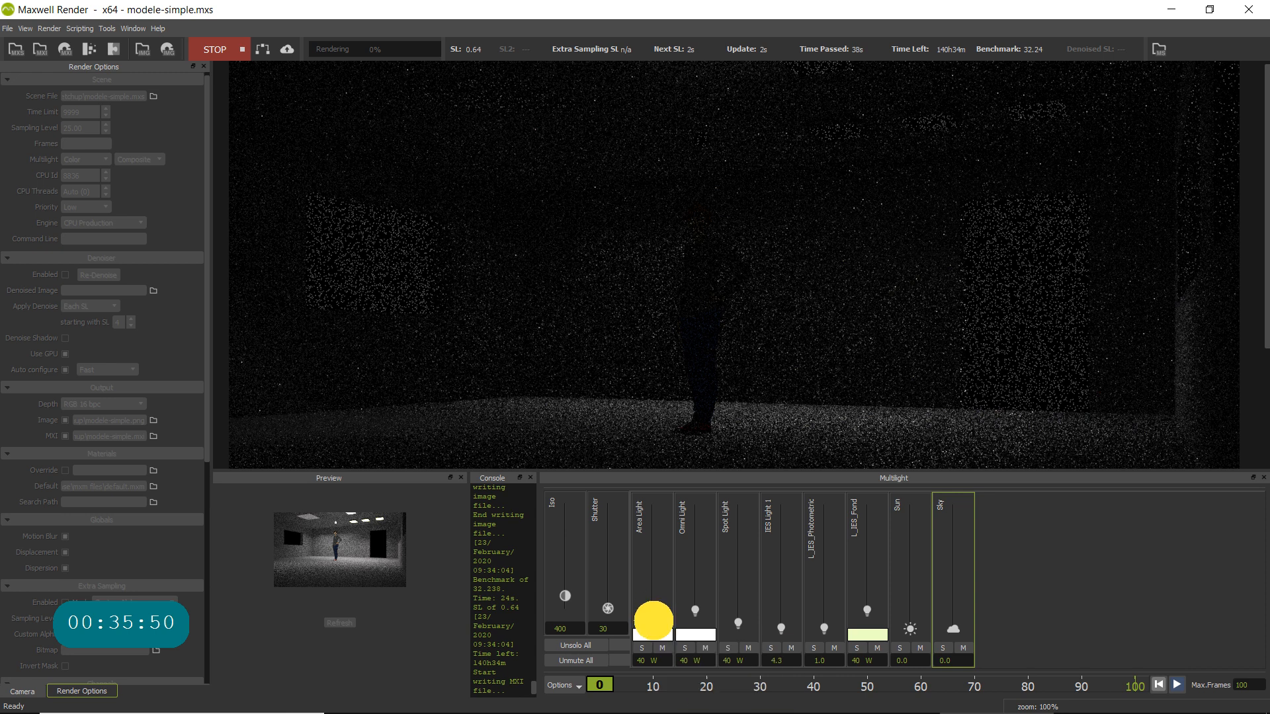
{"action": "left_click", "coordinate": [661, 662]}
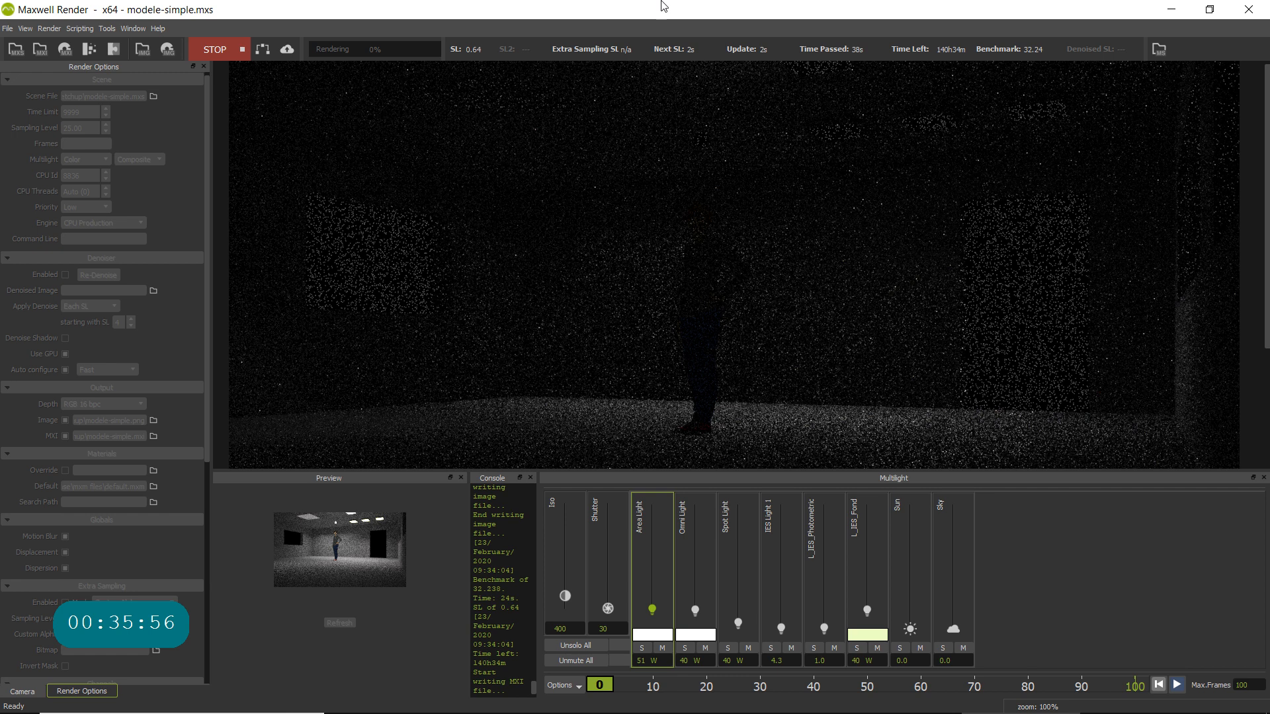
{"action": "mouse_move", "coordinate": [657, 661]}
{"action": "left_mouse_down"}
{"action": "mouse_move", "coordinate": [596, 664]}
{"action": "mouse_move", "coordinate": [639, 657]}
{"action": "left_mouse_up"}
{"action": "key", "text": "Tab"}
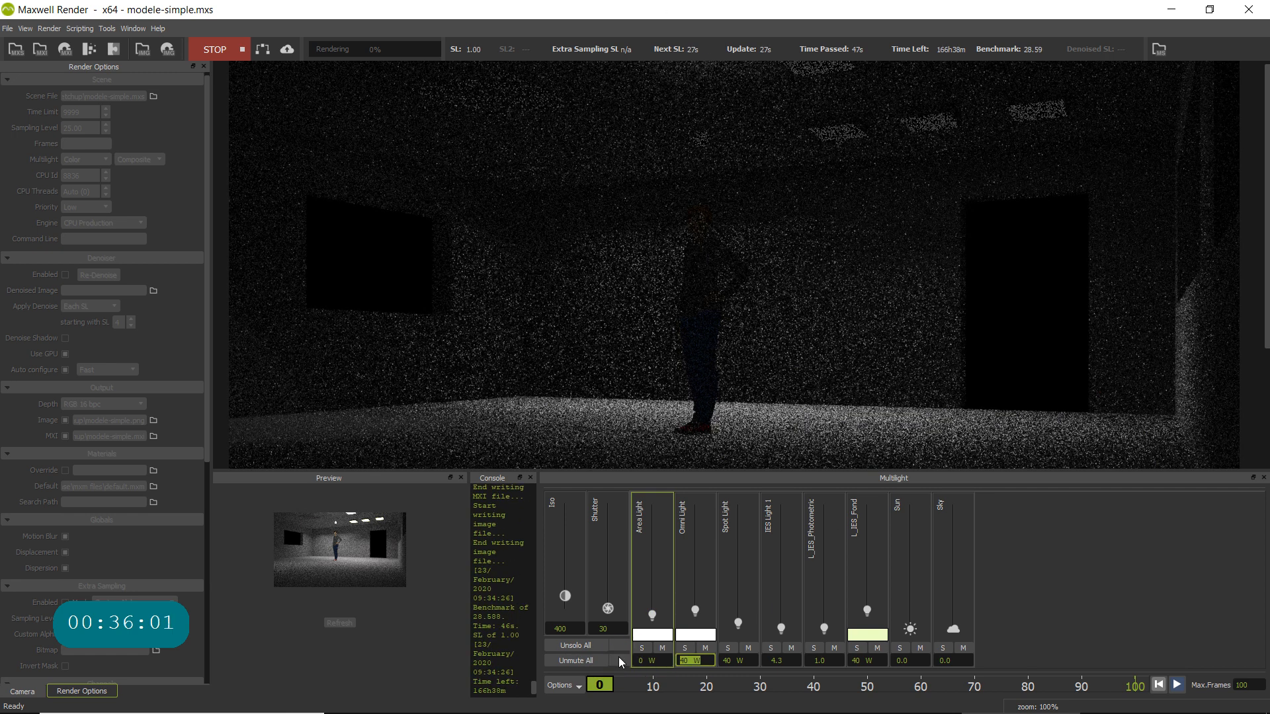
- Set the Omni Light, Spot Light and L_IES_Fond to 0 W and IES Light 1 to 0 in Multilight
{"action": "type", "text": "0"}
{"action": "left_click_drag", "start_coordinate": [755, 662], "coordinate": [672, 658]}
{"action": "type", "text": "0"}
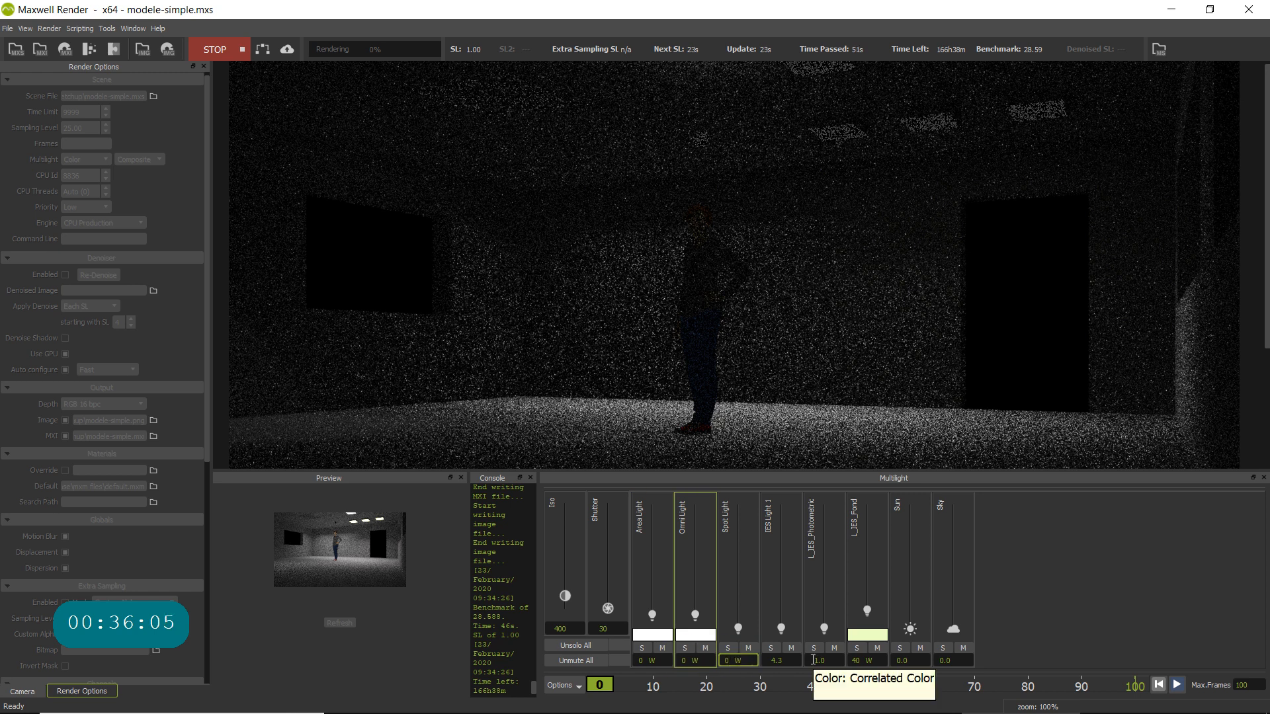
{"action": "left_click_drag", "start_coordinate": [798, 660], "coordinate": [758, 659]}
{"action": "type", "text": "0"}
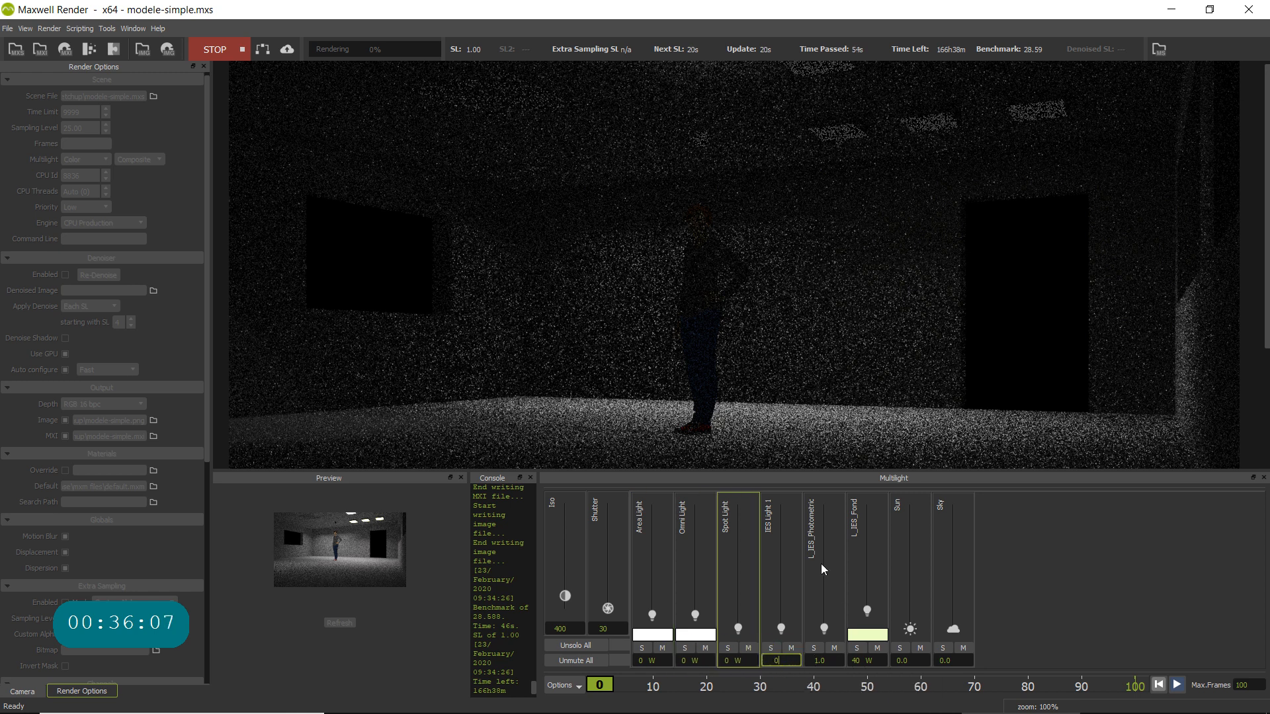
{"action": "left_click", "coordinate": [877, 660]}
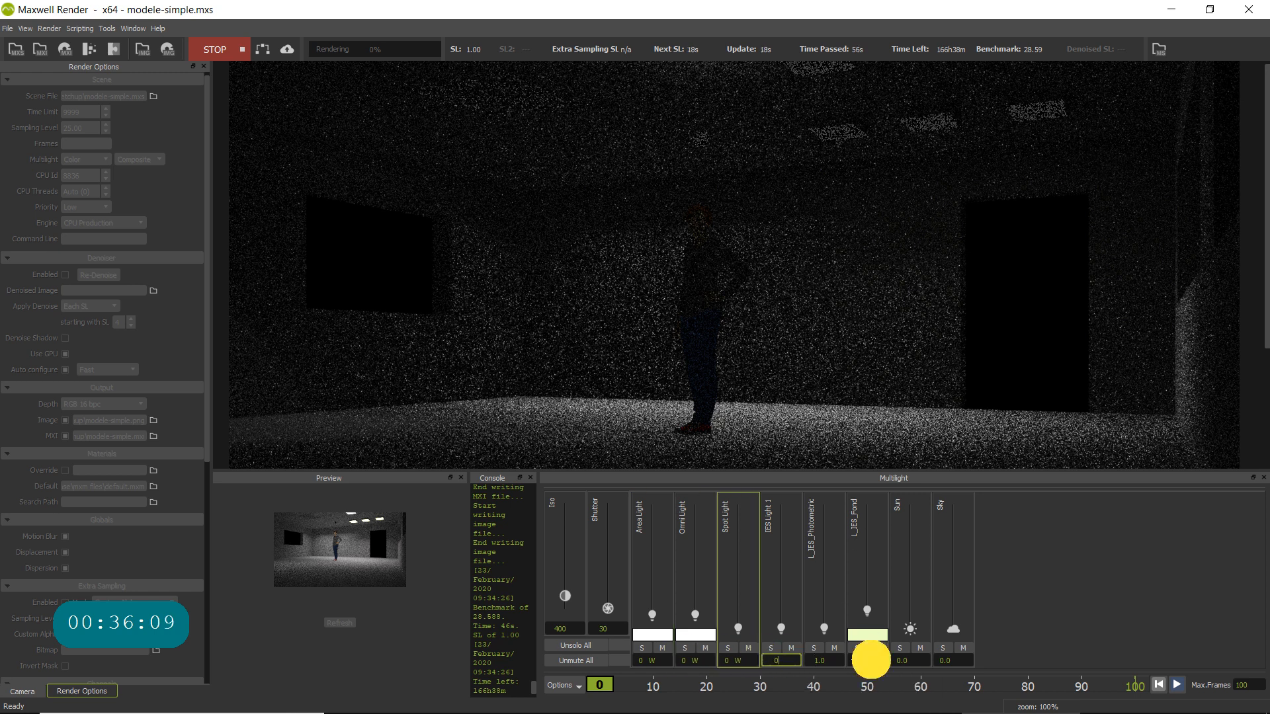
{"action": "left_click_drag", "start_coordinate": [878, 662], "coordinate": [817, 663]}
{"action": "type", "text": "0 W"}
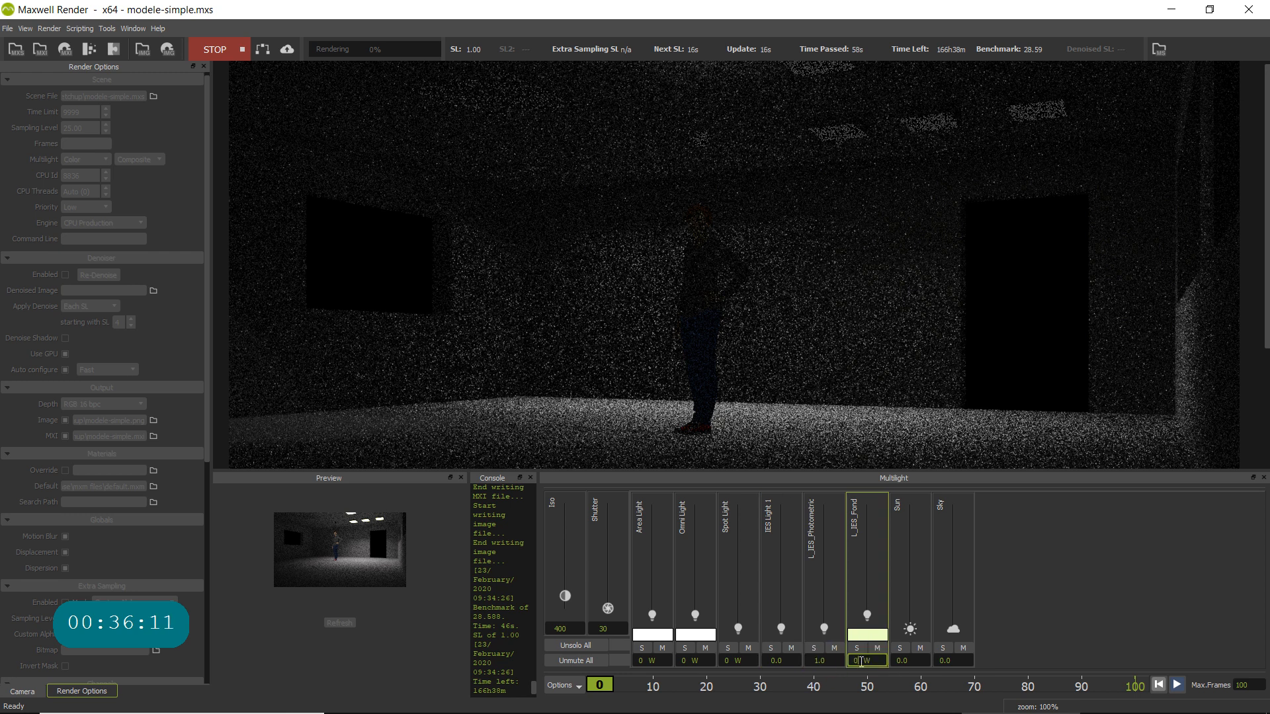
- Open the L_IES_Photometric intensity for editing and examine the fixtures' light on the floor and walls in the render
{"action": "left_click", "coordinate": [832, 659]}
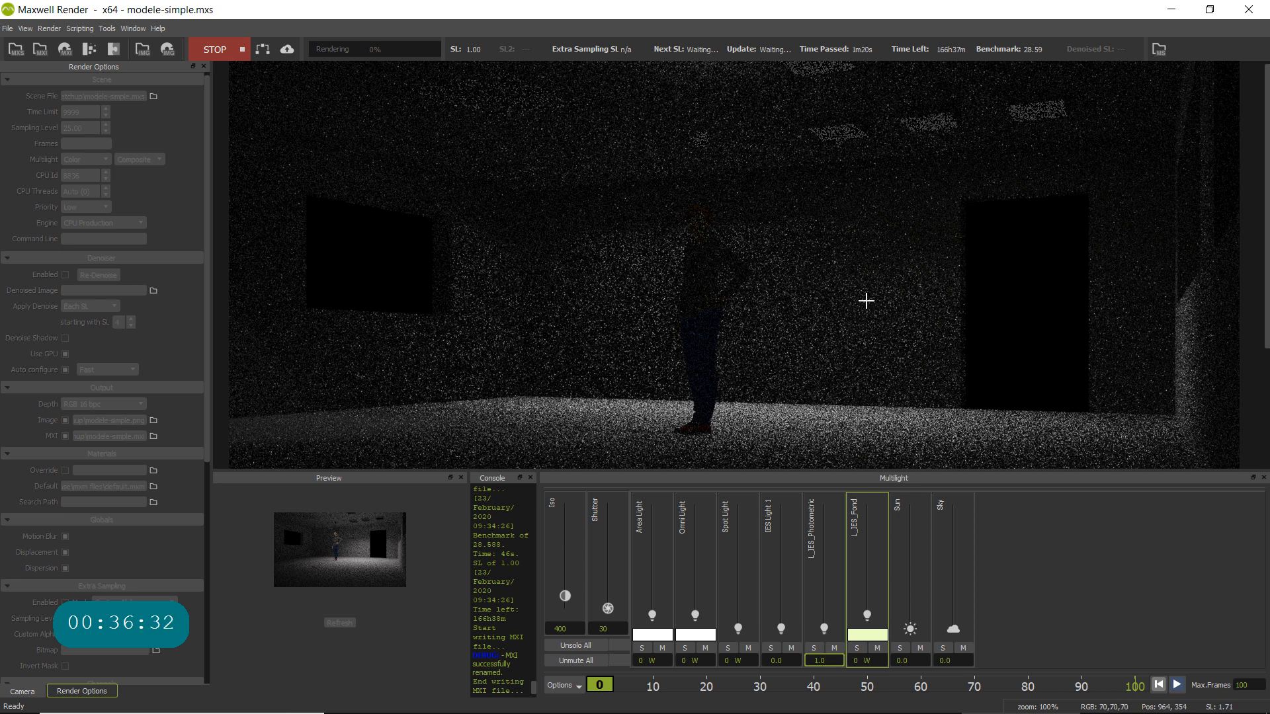
{"action": "scroll", "coordinate": [861, 270], "scroll_direction": "down", "scroll_amount": 1}
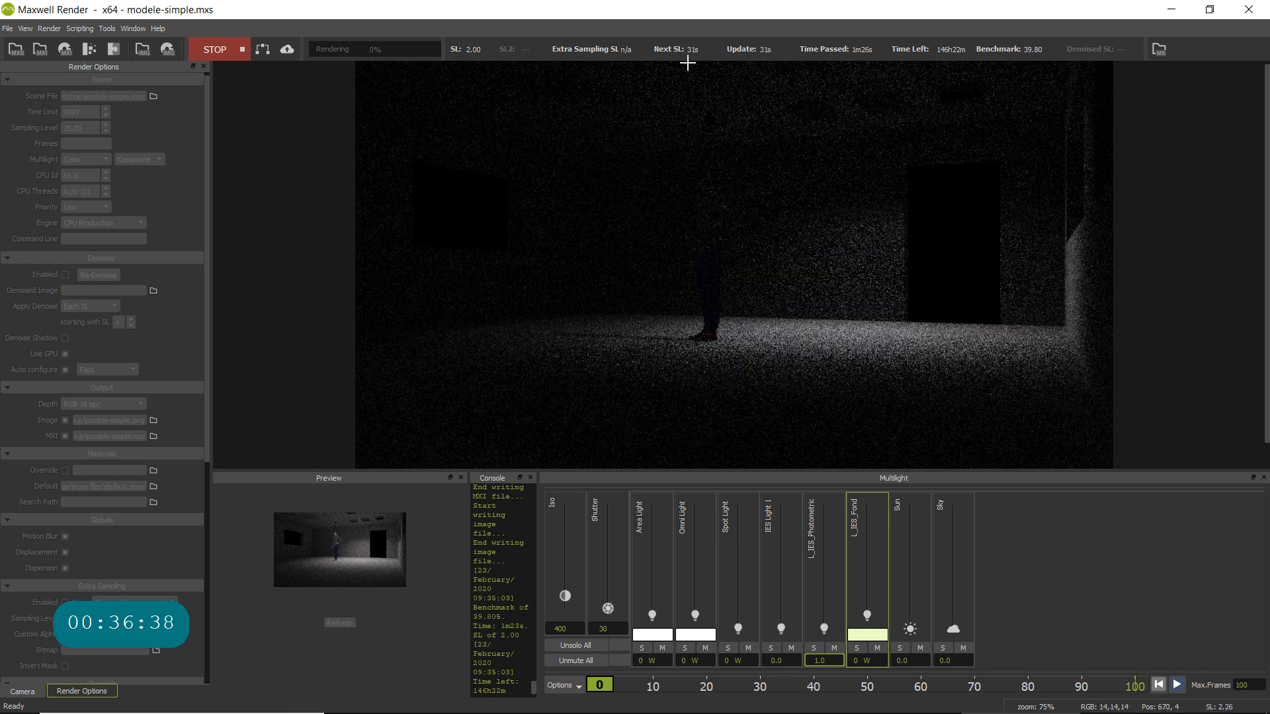
{"action": "scroll", "coordinate": [870, 189], "scroll_direction": "up", "scroll_amount": 1}
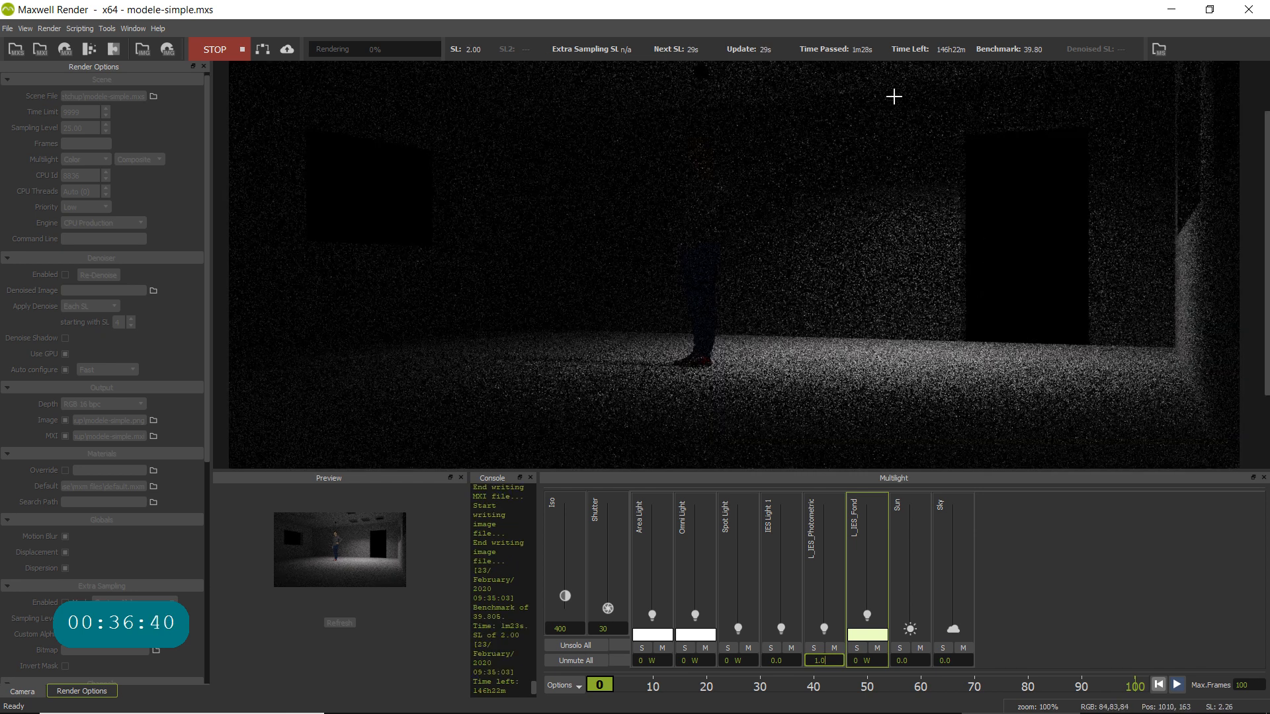
- Set the L_IES_Fond light to 2 W in Multilight
{"action": "left_click_drag", "start_coordinate": [868, 161], "coordinate": [842, 228]}
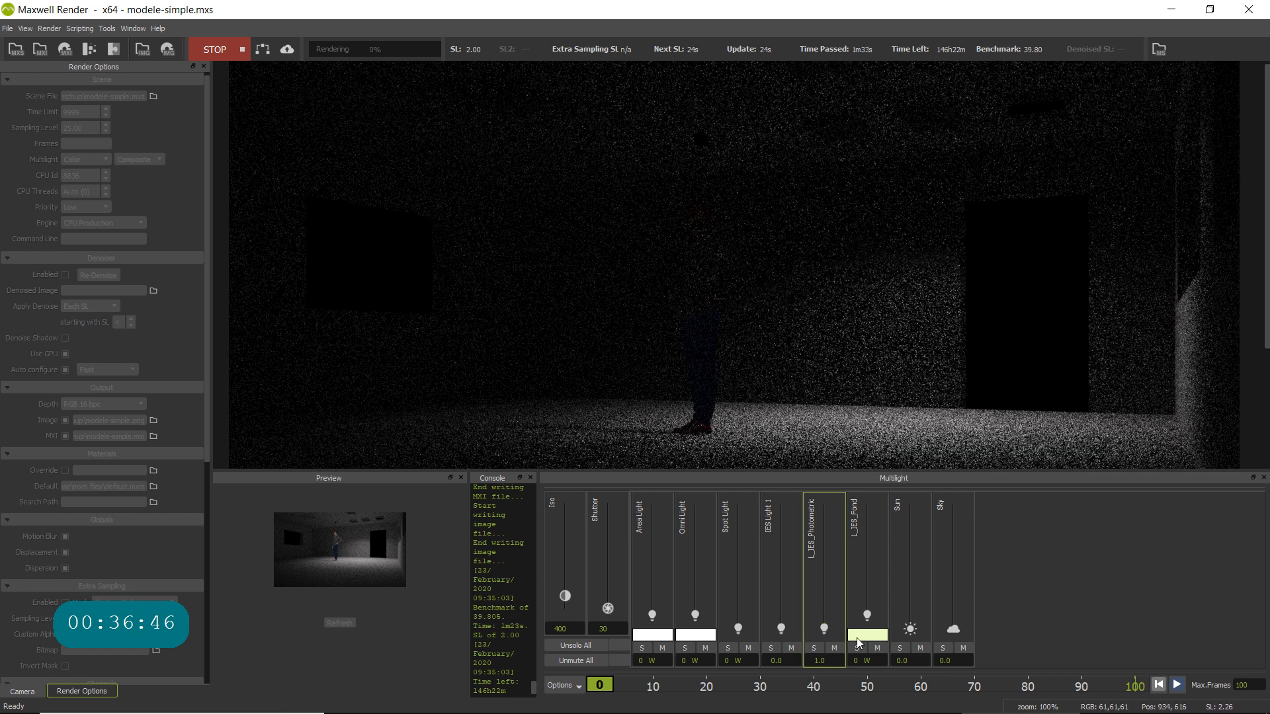
{"action": "left_click", "coordinate": [861, 662]}
{"action": "left_click_drag", "start_coordinate": [861, 662], "coordinate": [838, 662]}
{"action": "type", "text": "2"}
{"action": "left_click", "coordinate": [822, 661]}
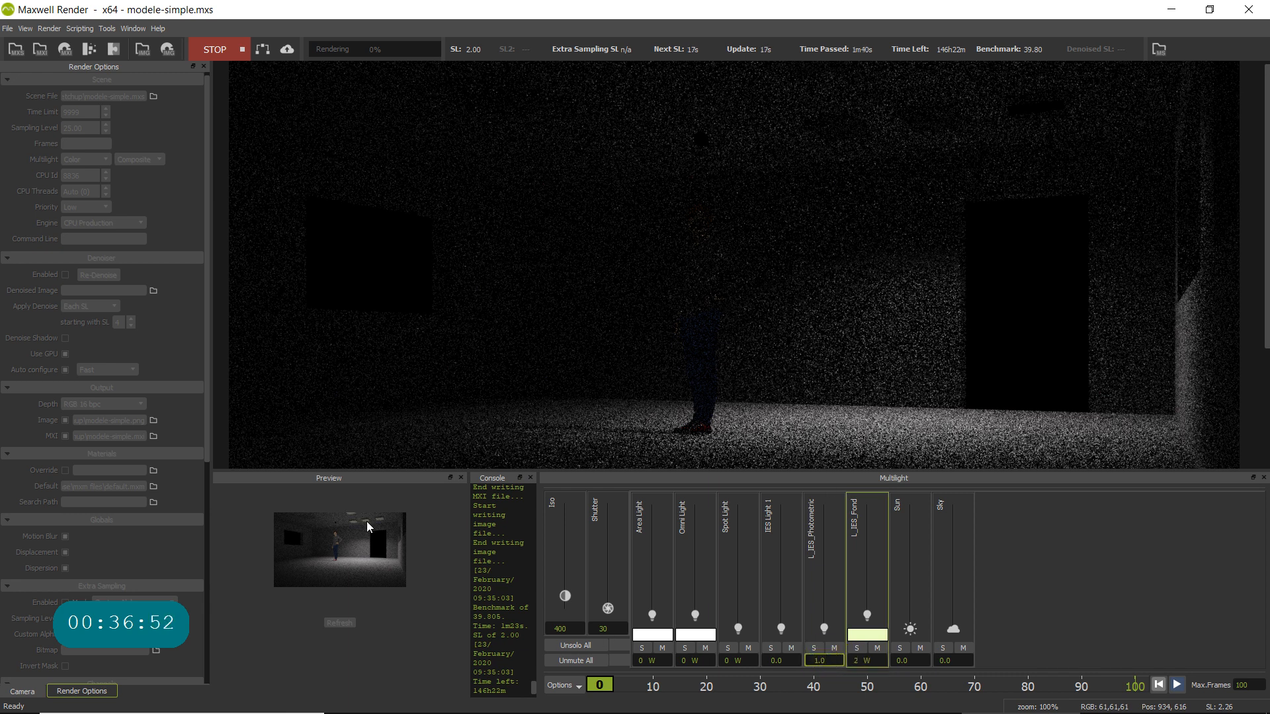
- Change the L_IES_Fond light colour to pure white, RGB 255, 255, 255
{"action": "left_click", "coordinate": [871, 636]}
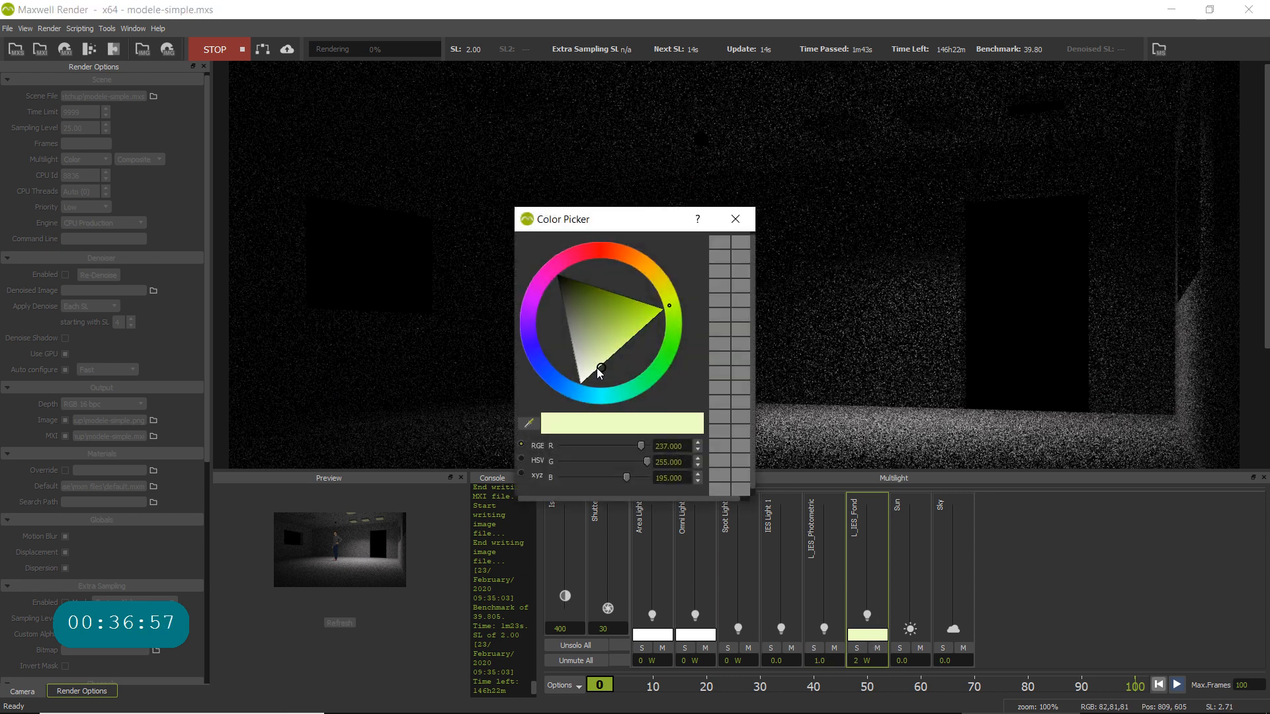
{"action": "mouse_move", "coordinate": [598, 374]}
{"action": "left_mouse_down"}
{"action": "mouse_move", "coordinate": [581, 369]}
{"action": "mouse_move", "coordinate": [570, 391]}
{"action": "left_mouse_up"}
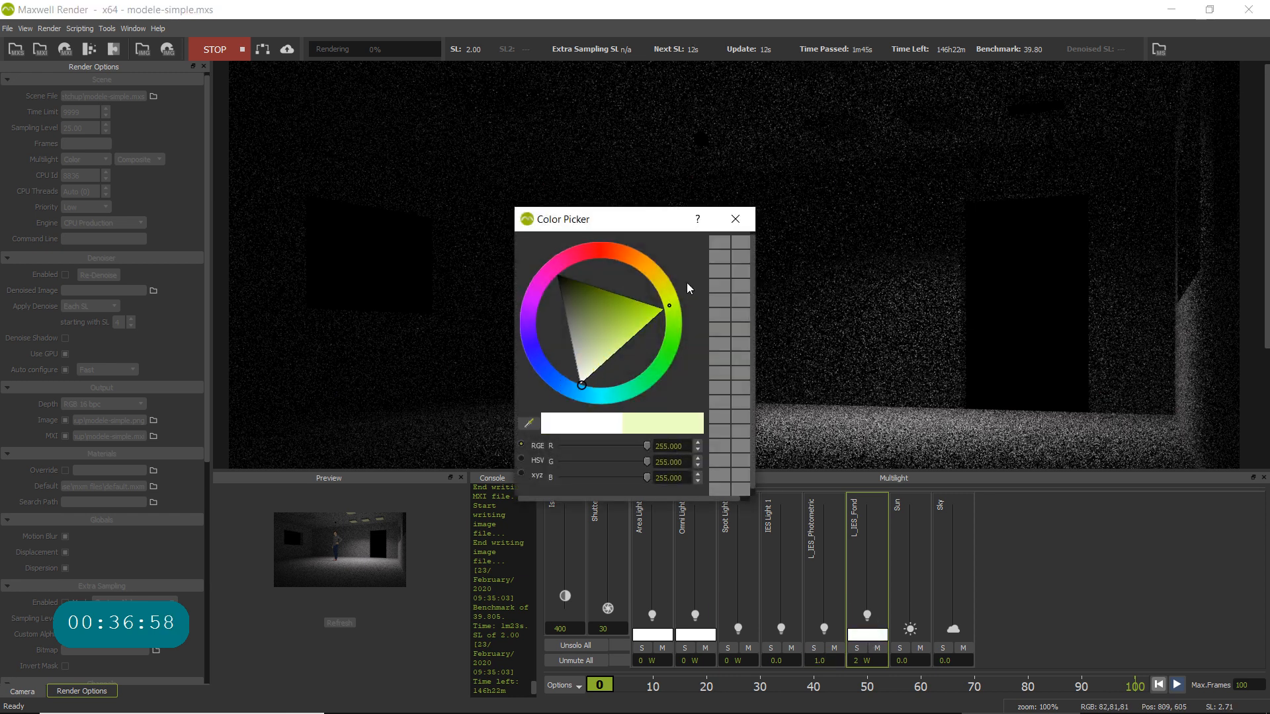
{"action": "left_click", "coordinate": [735, 219]}
- Set the L_IES_Fond light to 1 W in Multilight and check the fixtures' light in the whole render
{"action": "left_click", "coordinate": [859, 660]}
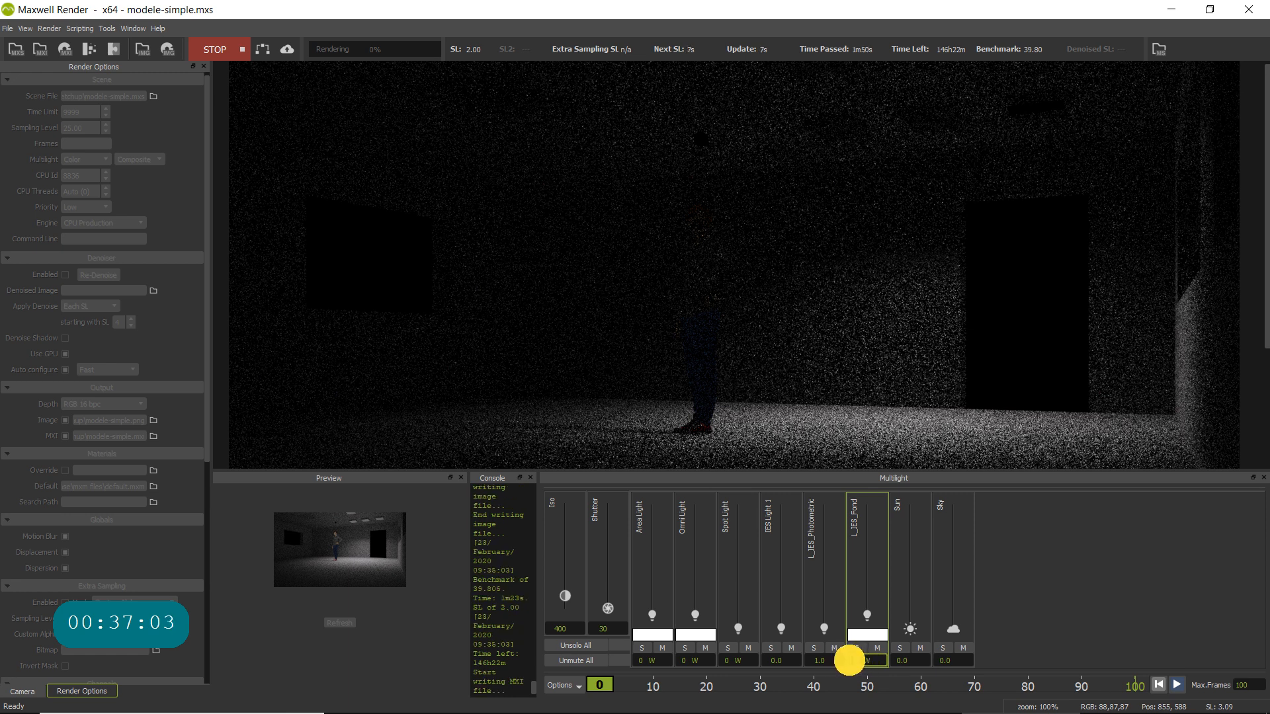
{"action": "left_click_drag", "start_coordinate": [849, 661], "coordinate": [847, 661]}
{"action": "type", "text": "1 W"}
{"action": "left_click", "coordinate": [820, 662]}
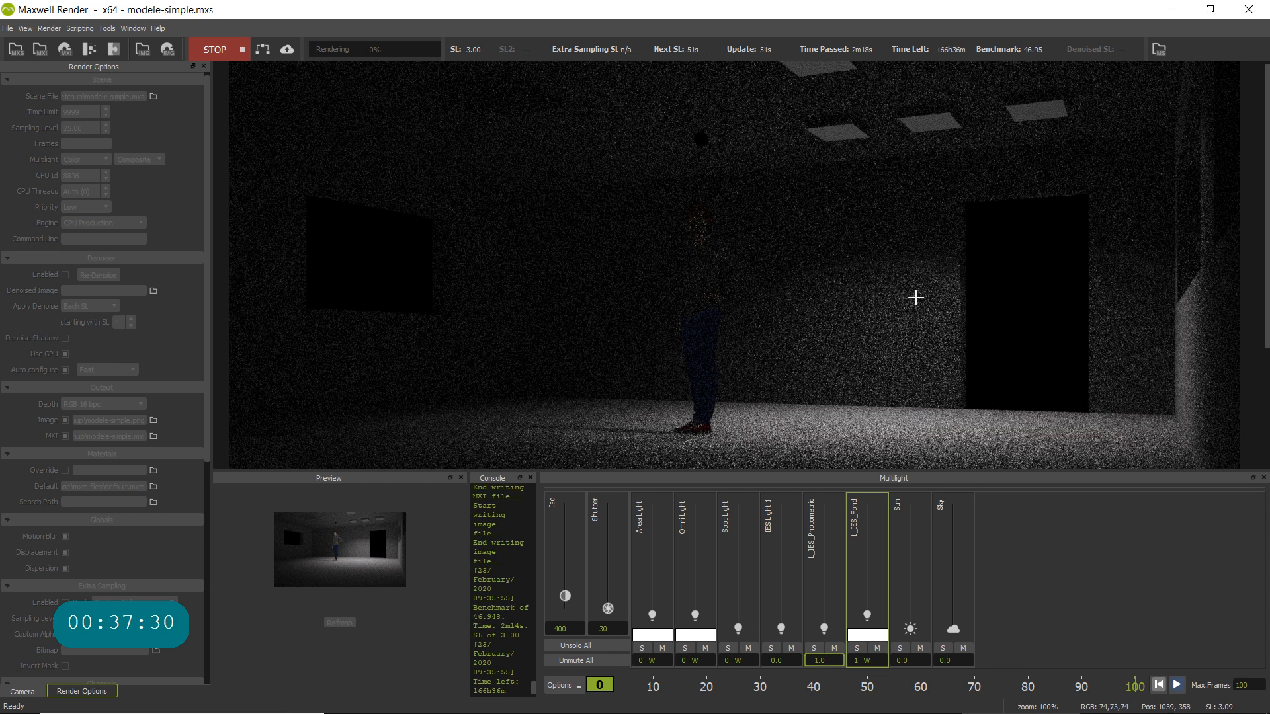
{"action": "scroll", "coordinate": [916, 297], "scroll_direction": "down", "scroll_amount": 1}
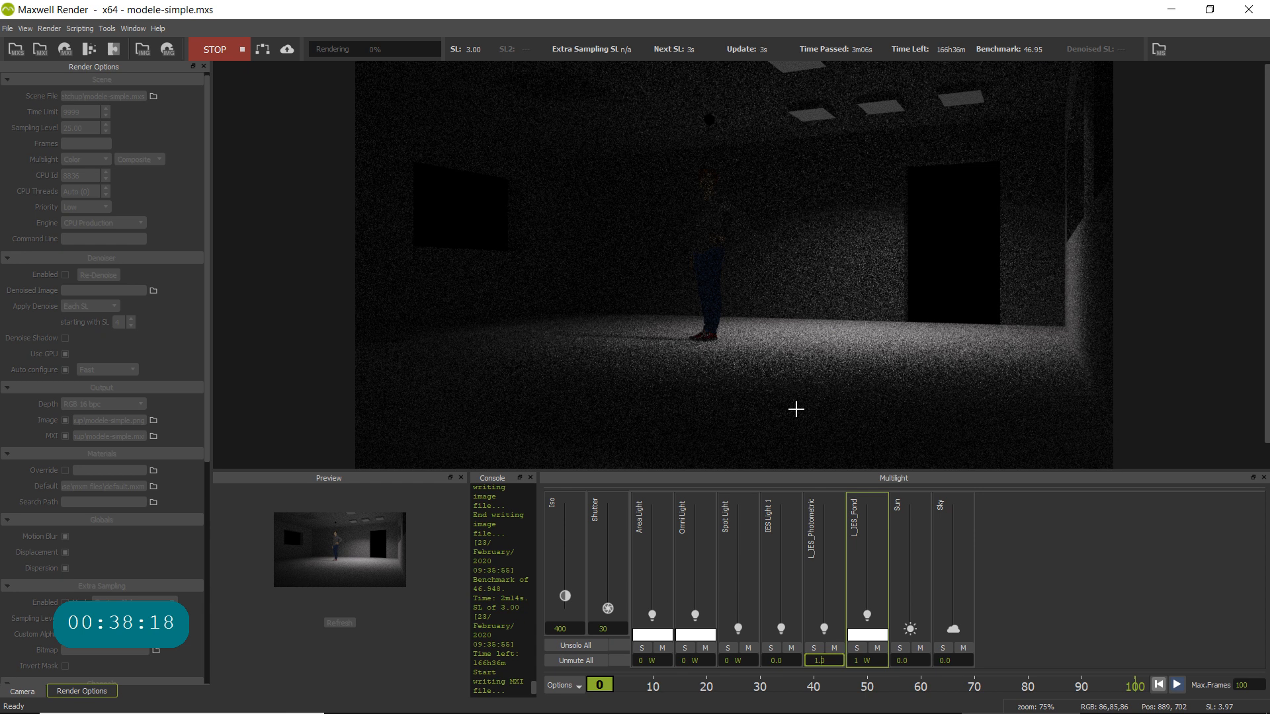
- Quit Maxwell Render while it is still rendering and return to the modele-simple model in SketchUp
{"action": "left_click", "coordinate": [1260, 13]}
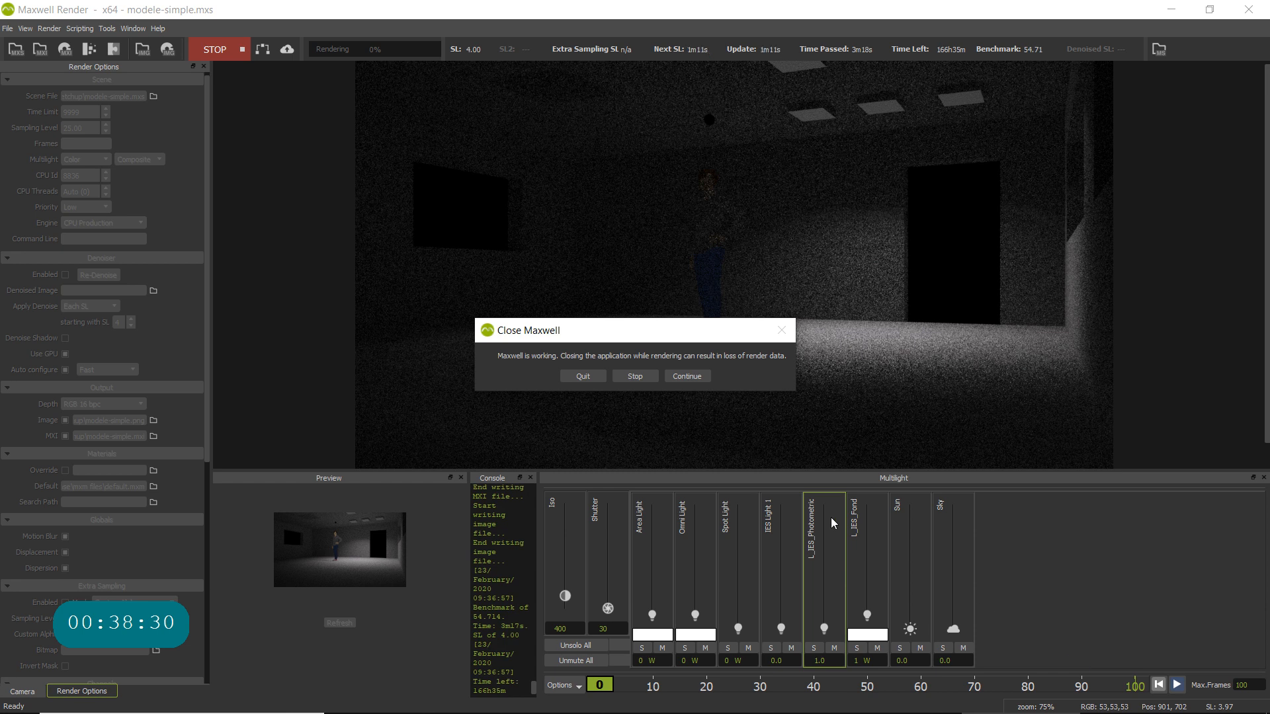
{"action": "left_click", "coordinate": [585, 376]}
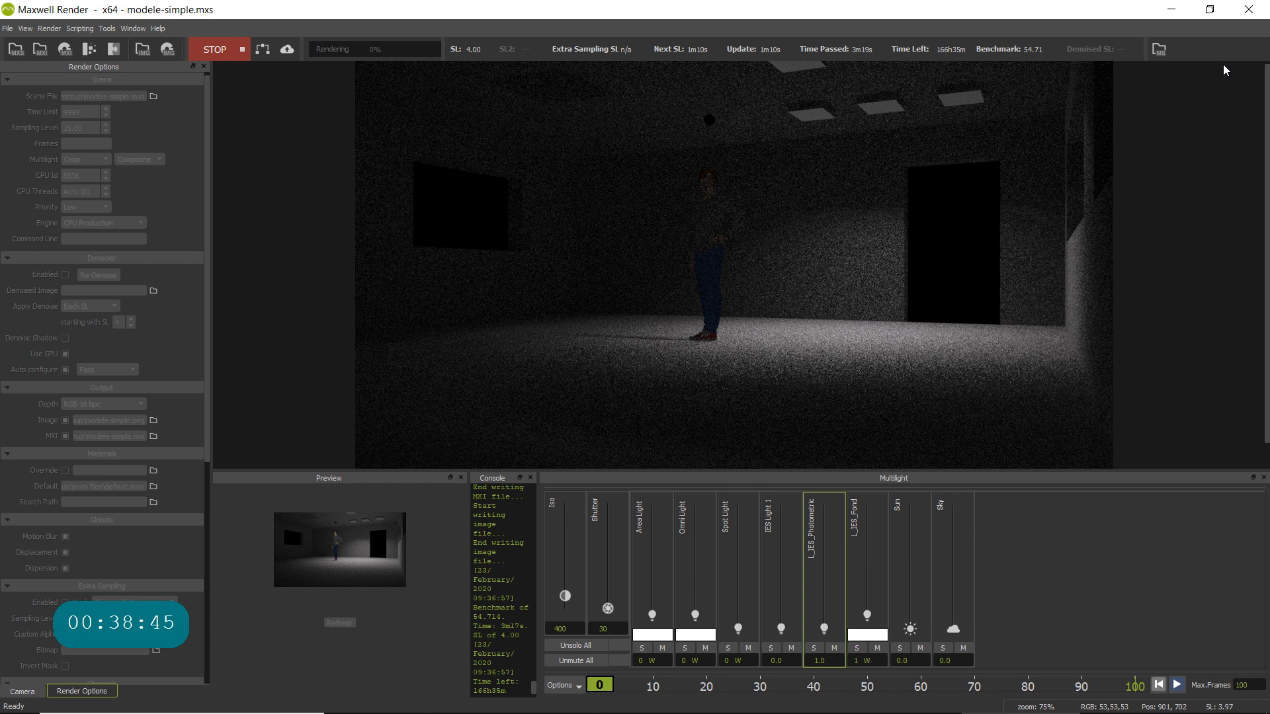
{"action": "left_click", "coordinate": [1247, 8]}
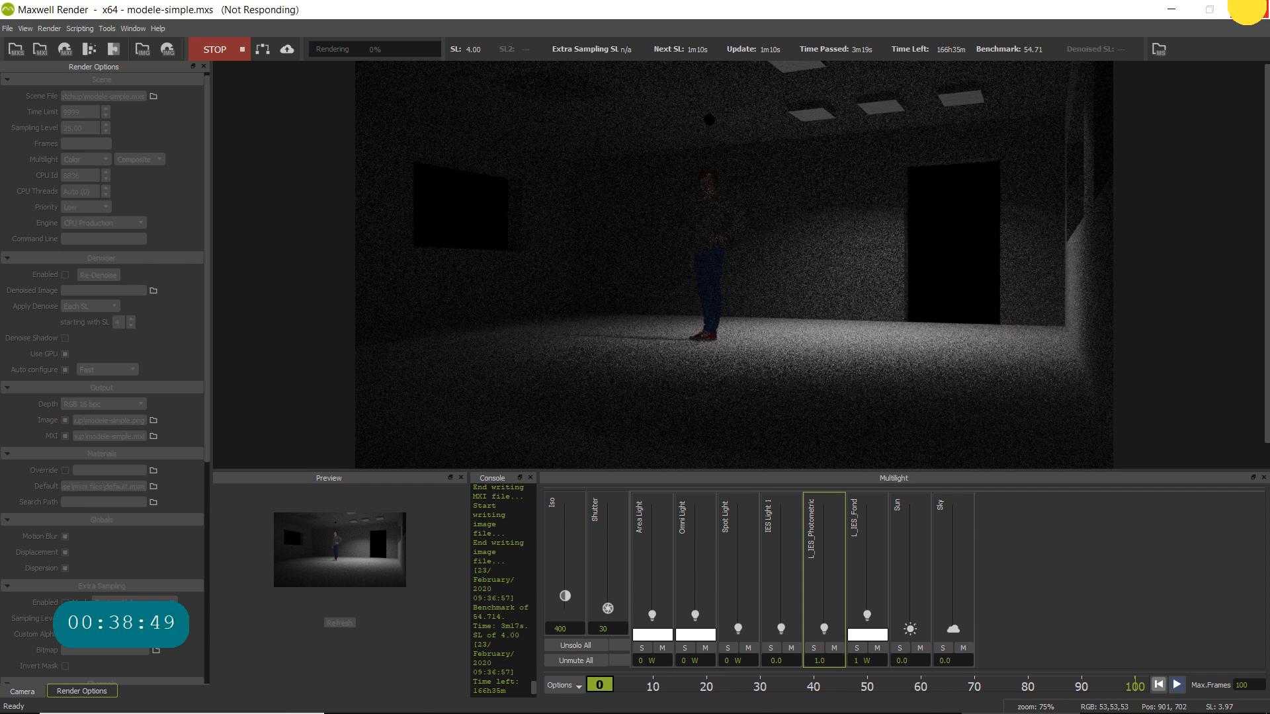
{"action": "left_click", "coordinate": [962, 159]}
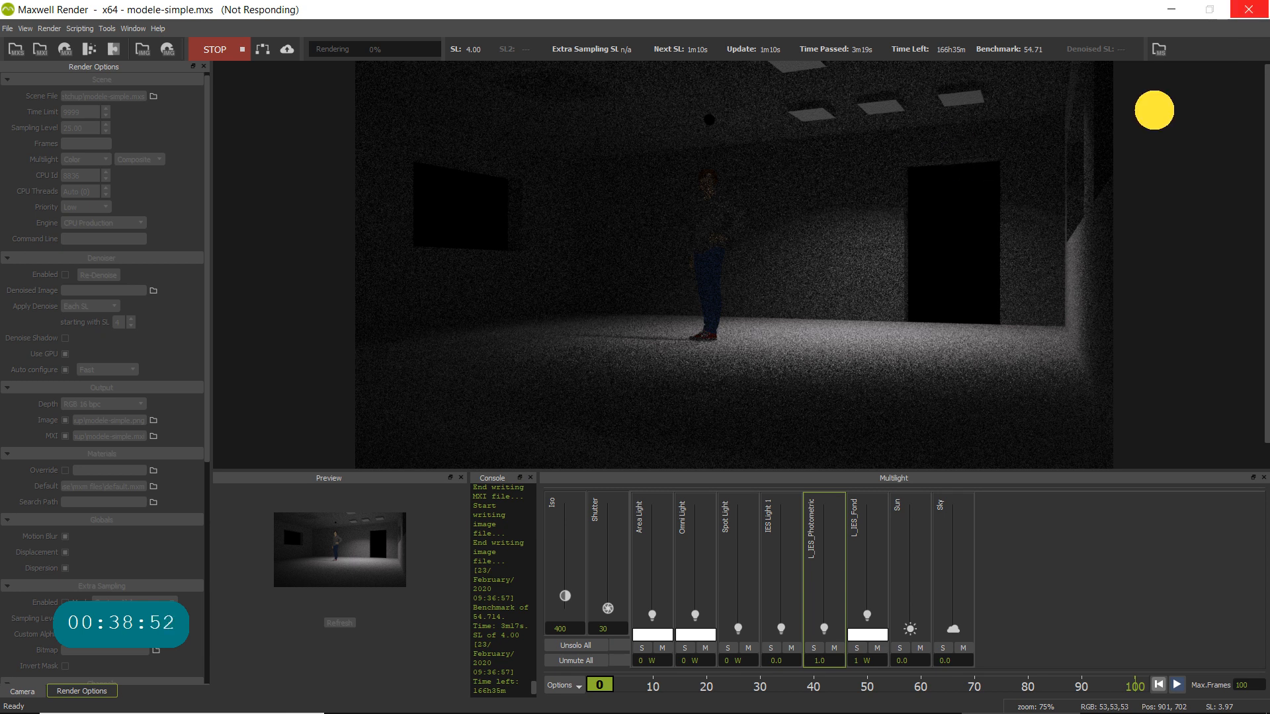
{"action": "mouse_move", "coordinate": [620, 687]}
{"action": "left_click", "coordinate": [669, 698]}
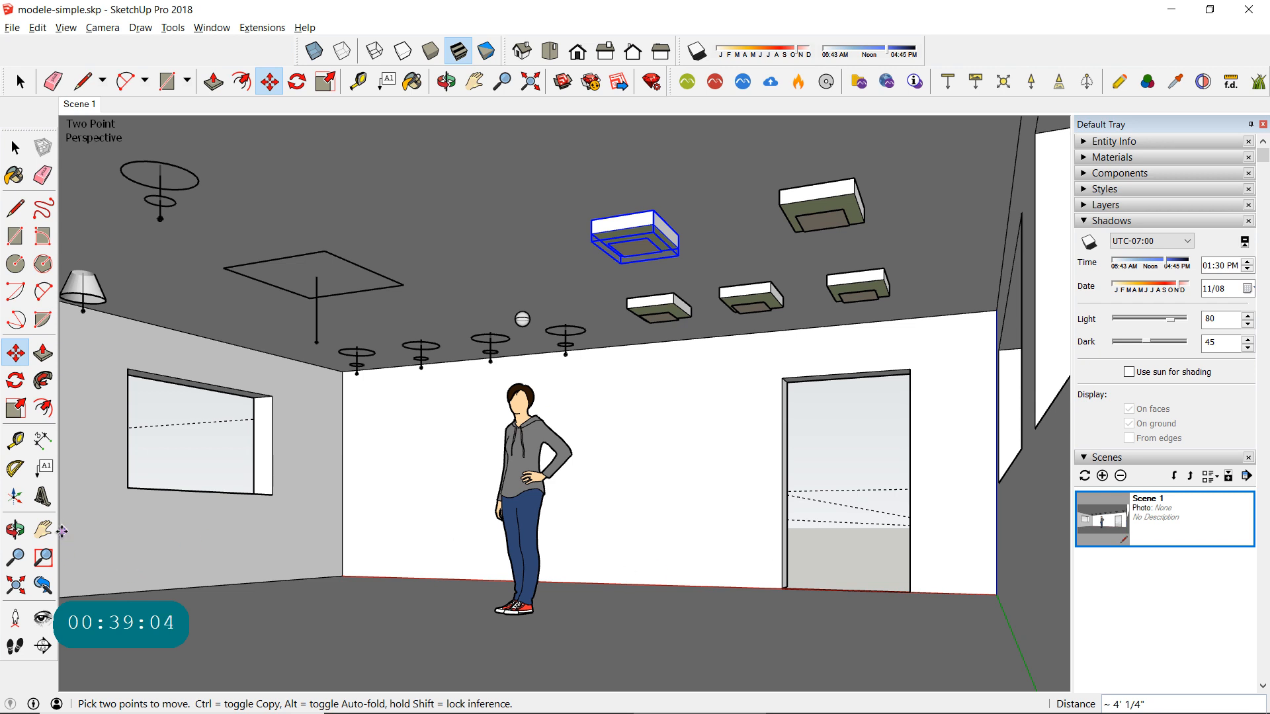
- Place a horizontal section plane named Section 1, with symbol 1, on the top face of the room
{"action": "middle_click_drag", "start_coordinate": [699, 354], "coordinate": [126, 502]}
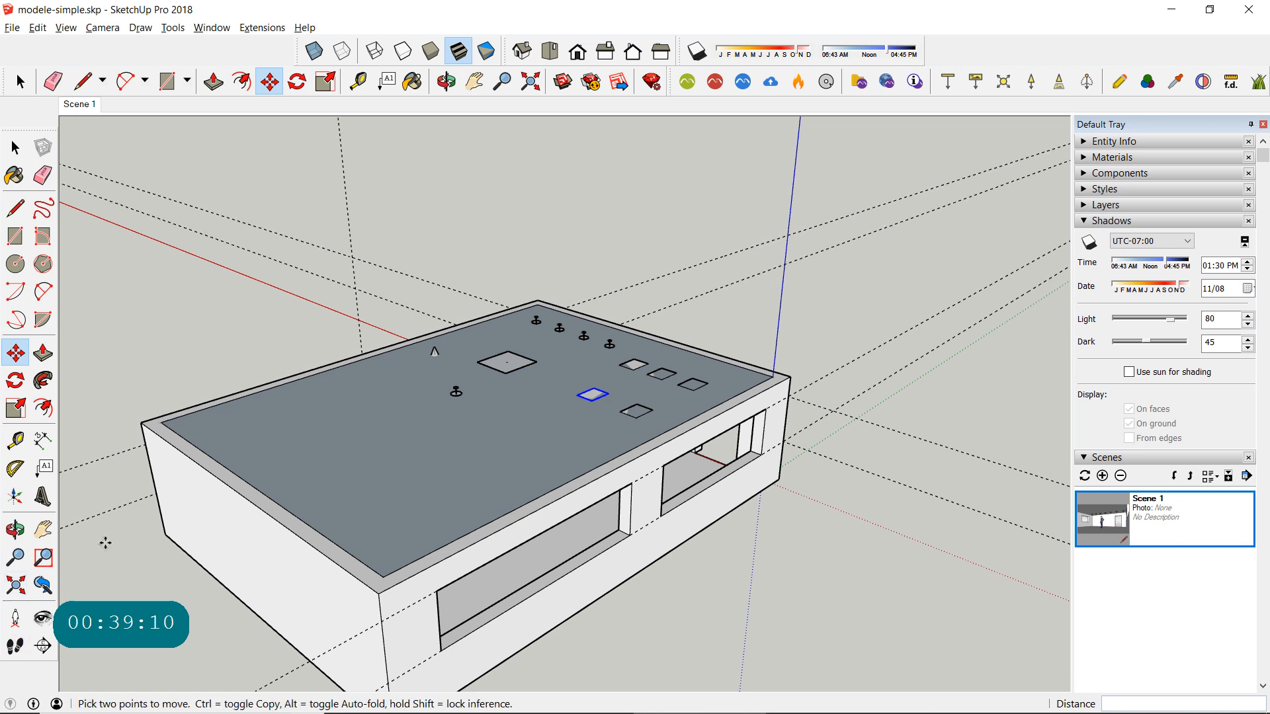
{"action": "left_click", "coordinate": [43, 646]}
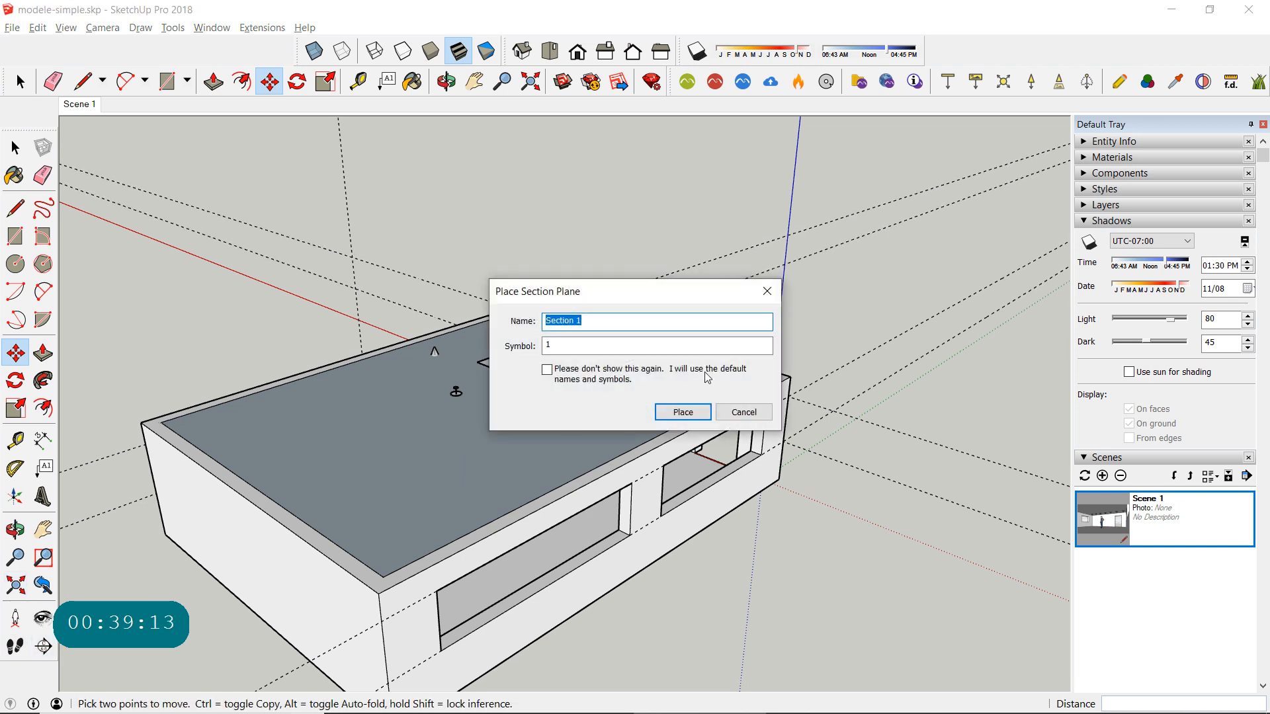
{"action": "left_click", "coordinate": [684, 413]}
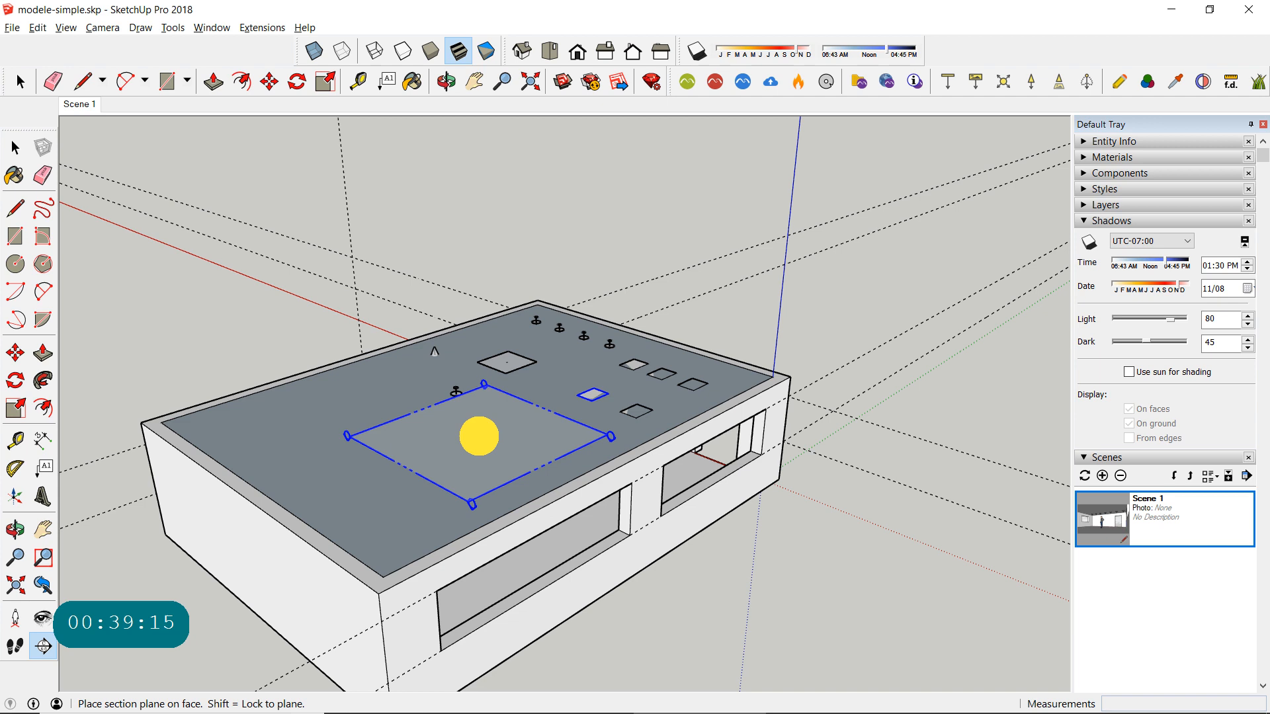
{"action": "left_click", "coordinate": [479, 436]}
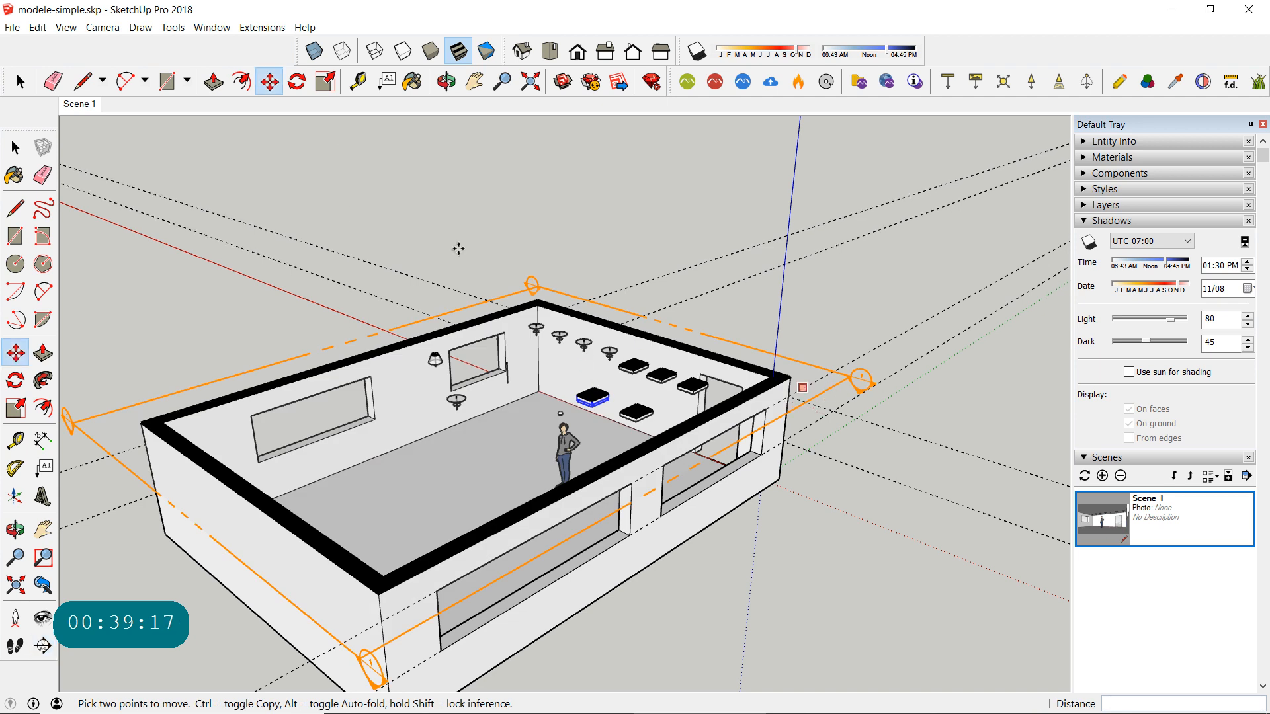
- Move the section plane down about 2' so it cuts through the walls at window height, then deselect it
{"action": "left_click", "coordinate": [15, 148]}
{"action": "left_click", "coordinate": [815, 394]}
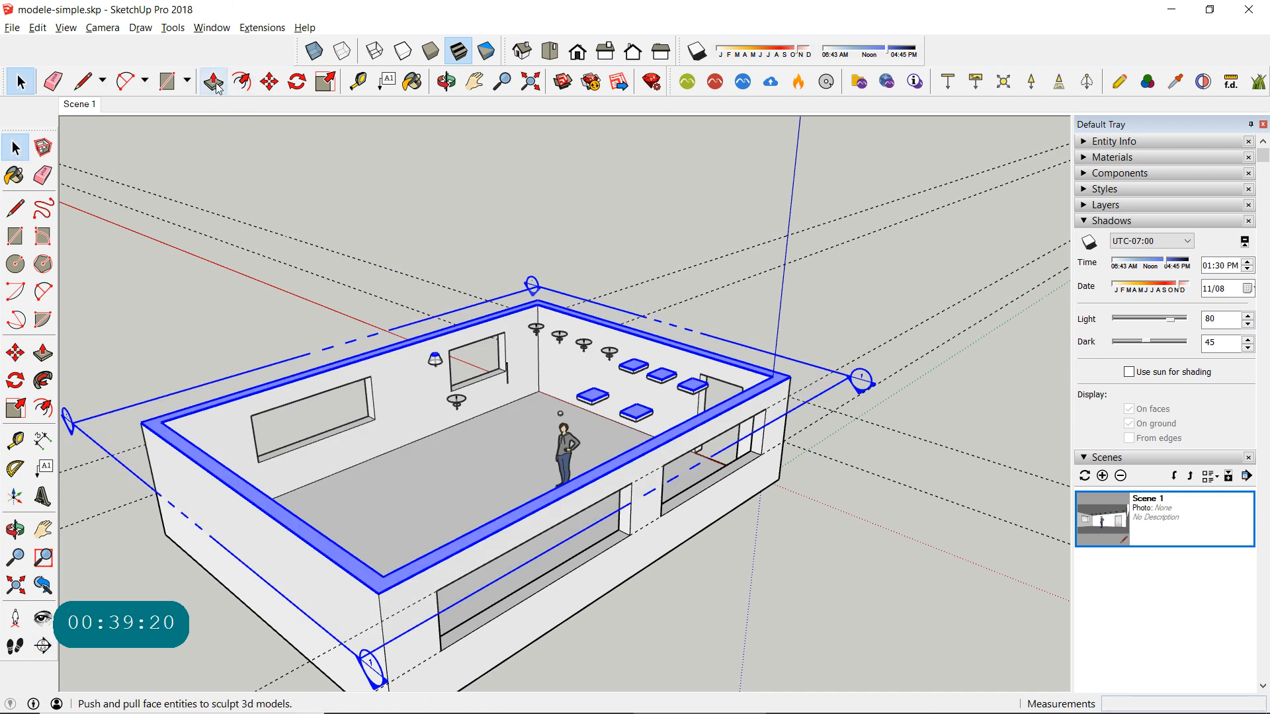
{"action": "left_click", "coordinate": [269, 81]}
{"action": "left_click", "coordinate": [840, 381]}
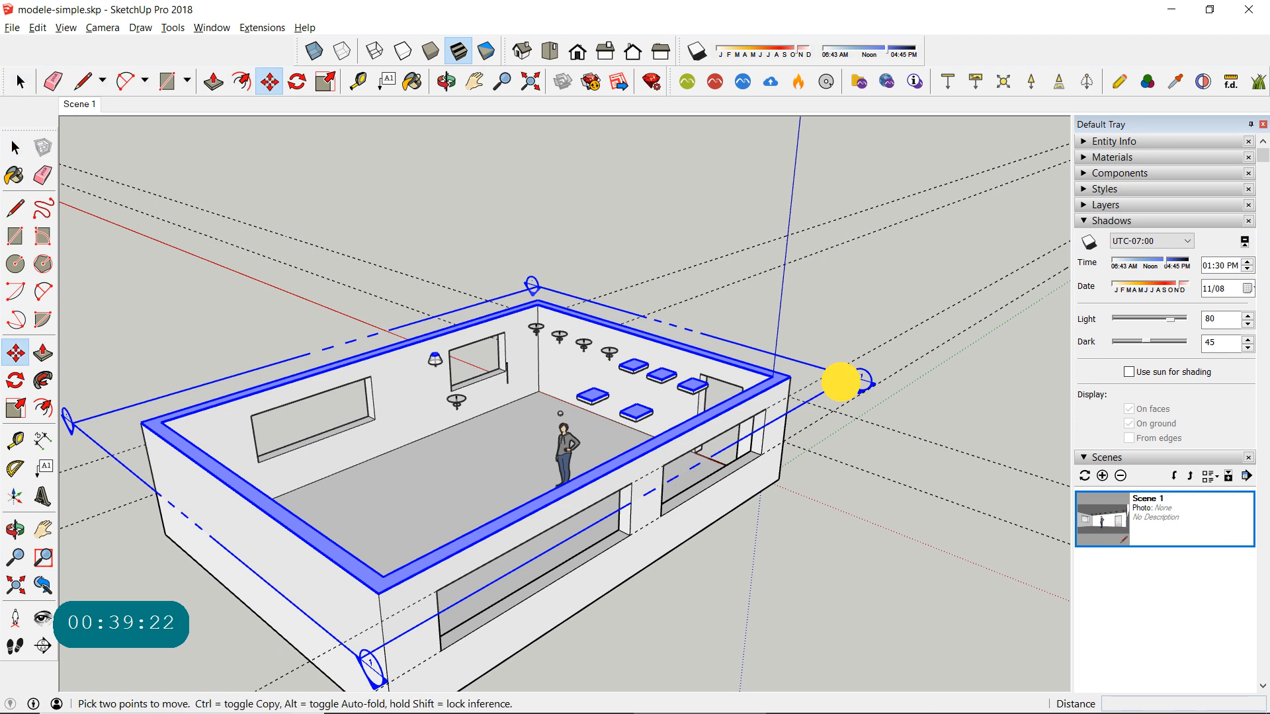
{"action": "left_click", "coordinate": [861, 420]}
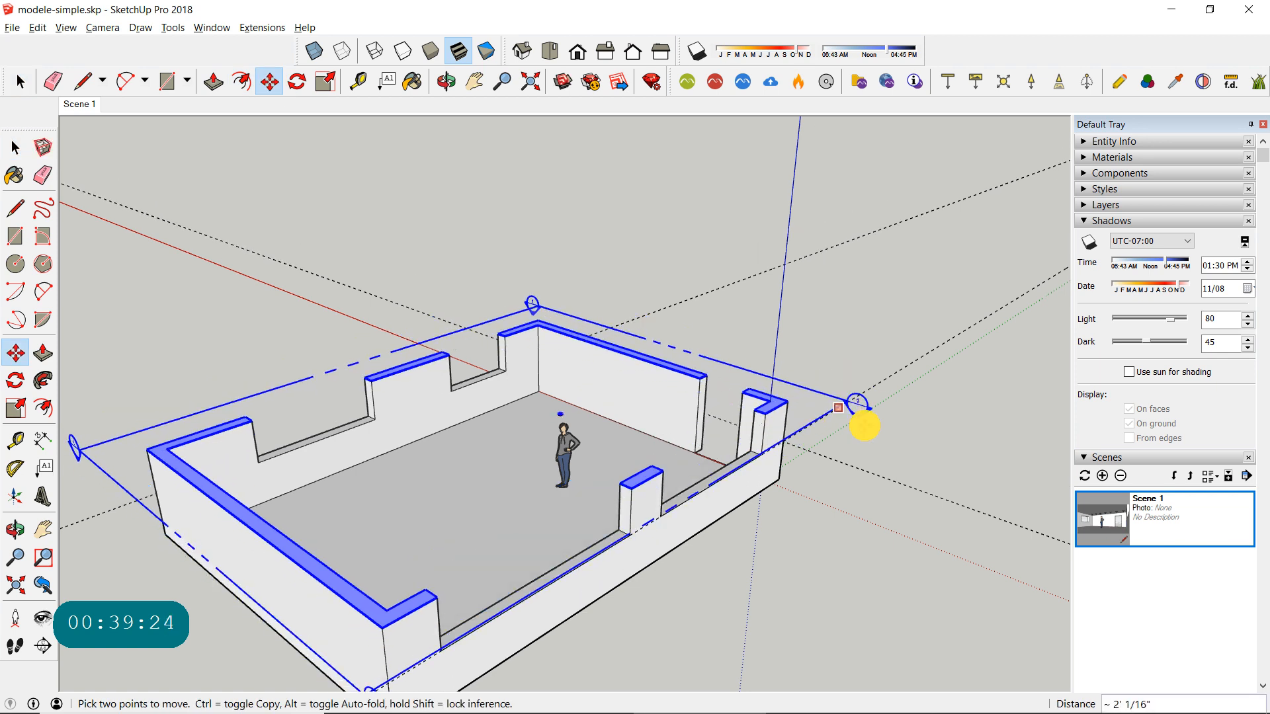
{"action": "left_click", "coordinate": [15, 147]}
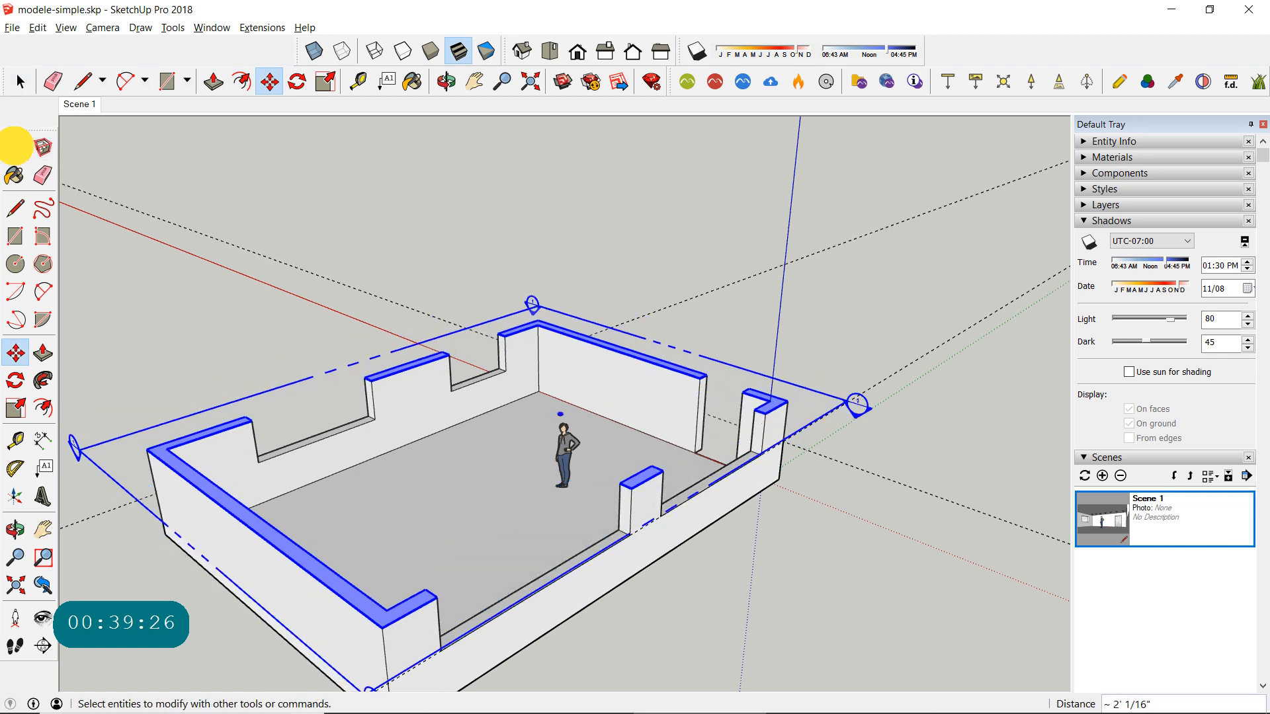
{"action": "left_click", "coordinate": [405, 264]}
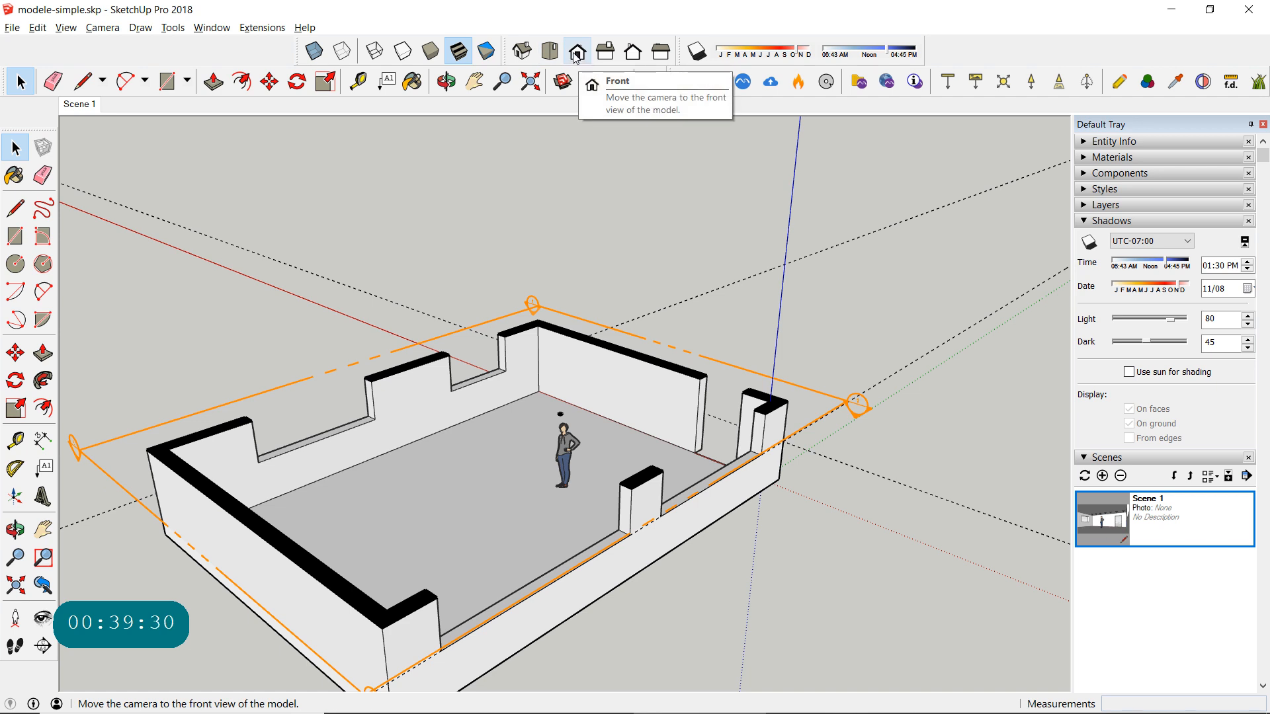
- Show the cut room from the top in parallel projection, with the whole plan in view
{"action": "left_click", "coordinate": [549, 51]}
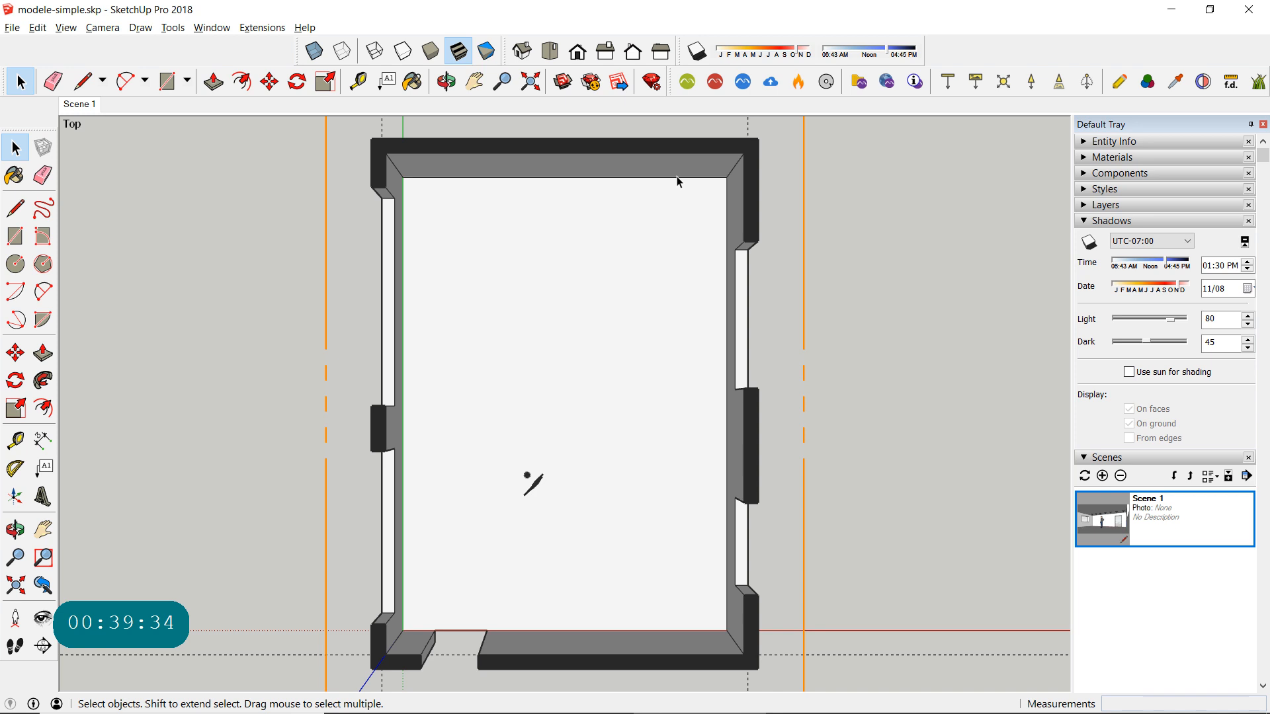
{"action": "left_click", "coordinate": [66, 29]}
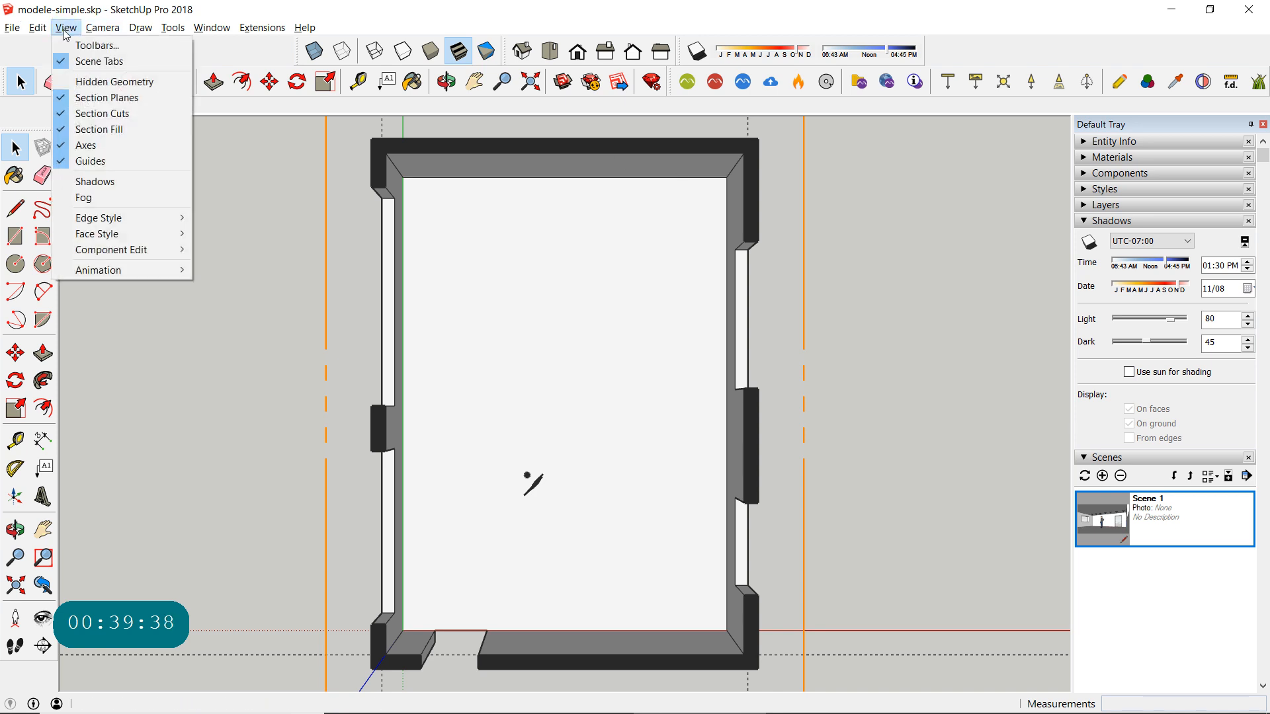
{"action": "mouse_move", "coordinate": [101, 29]}
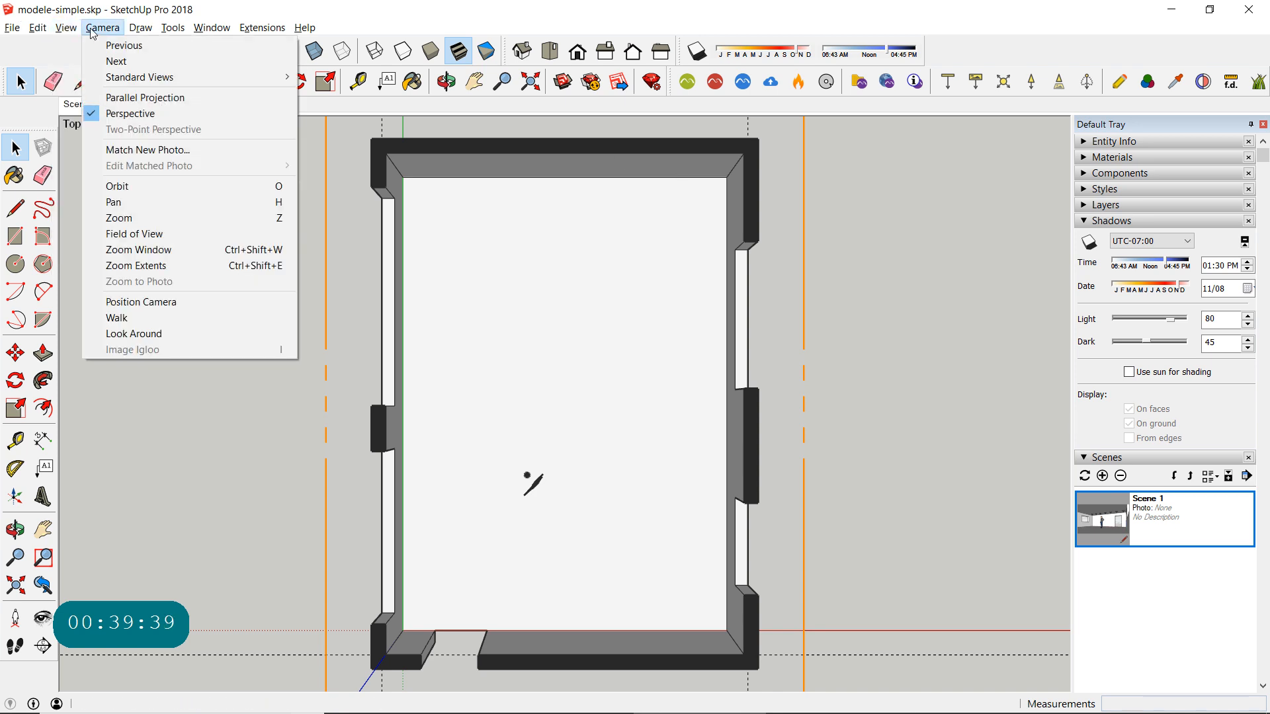
{"action": "left_click", "coordinate": [139, 99]}
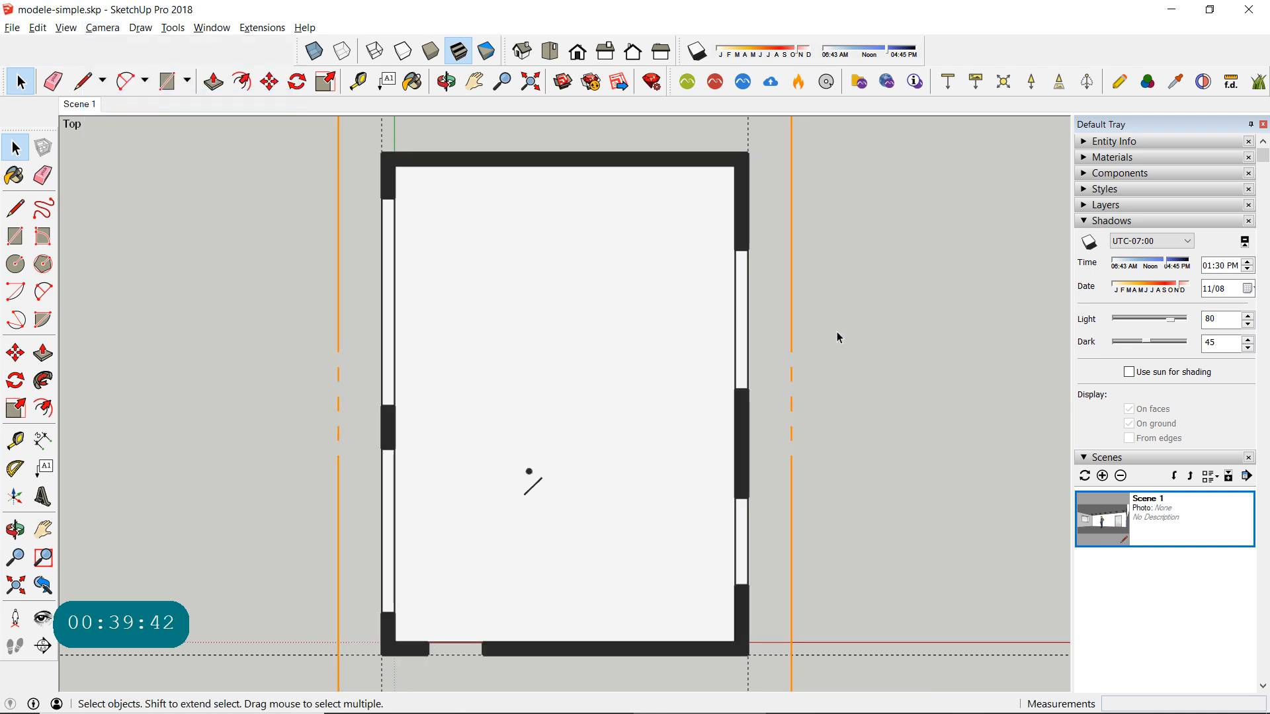
{"action": "scroll", "coordinate": [803, 340], "scroll_direction": "down", "scroll_amount": 1}
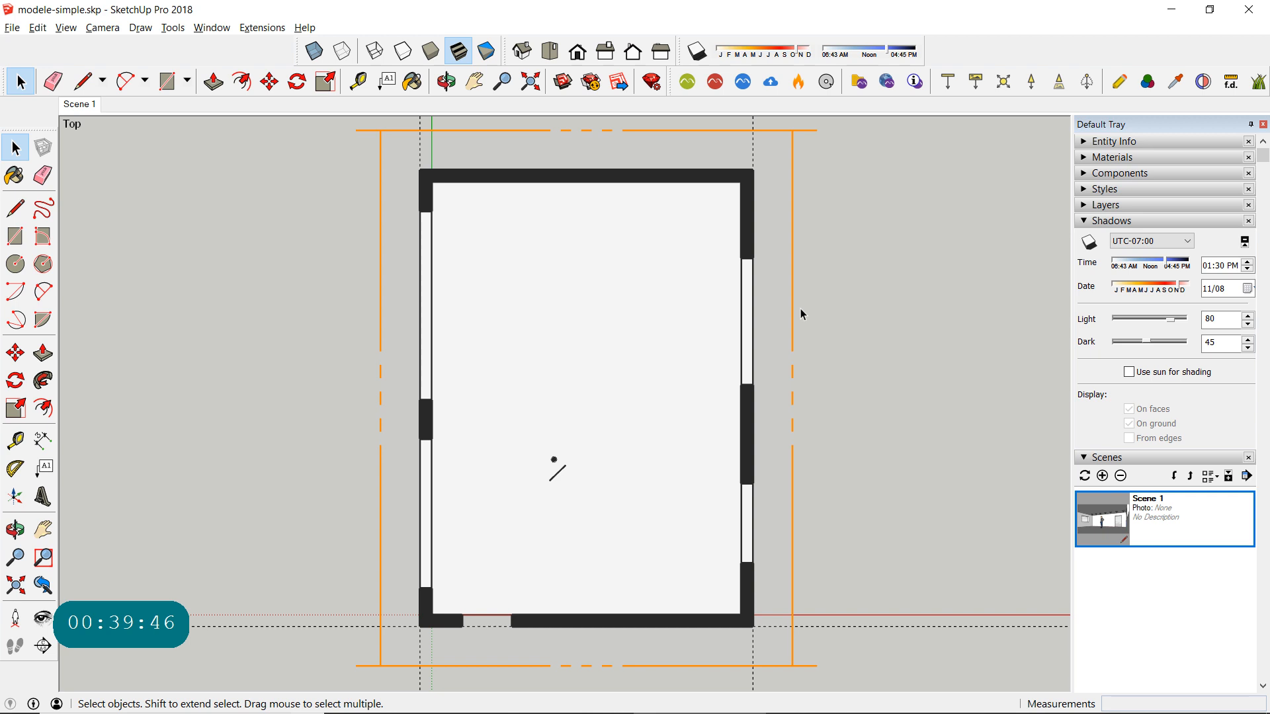
- Enable the Section toolbar and dock it in the row with the shadow controls
{"action": "left_click", "coordinate": [792, 162]}
{"action": "left_click", "coordinate": [838, 165]}
{"action": "left_click", "coordinate": [68, 30]}
{"action": "left_click", "coordinate": [76, 45]}
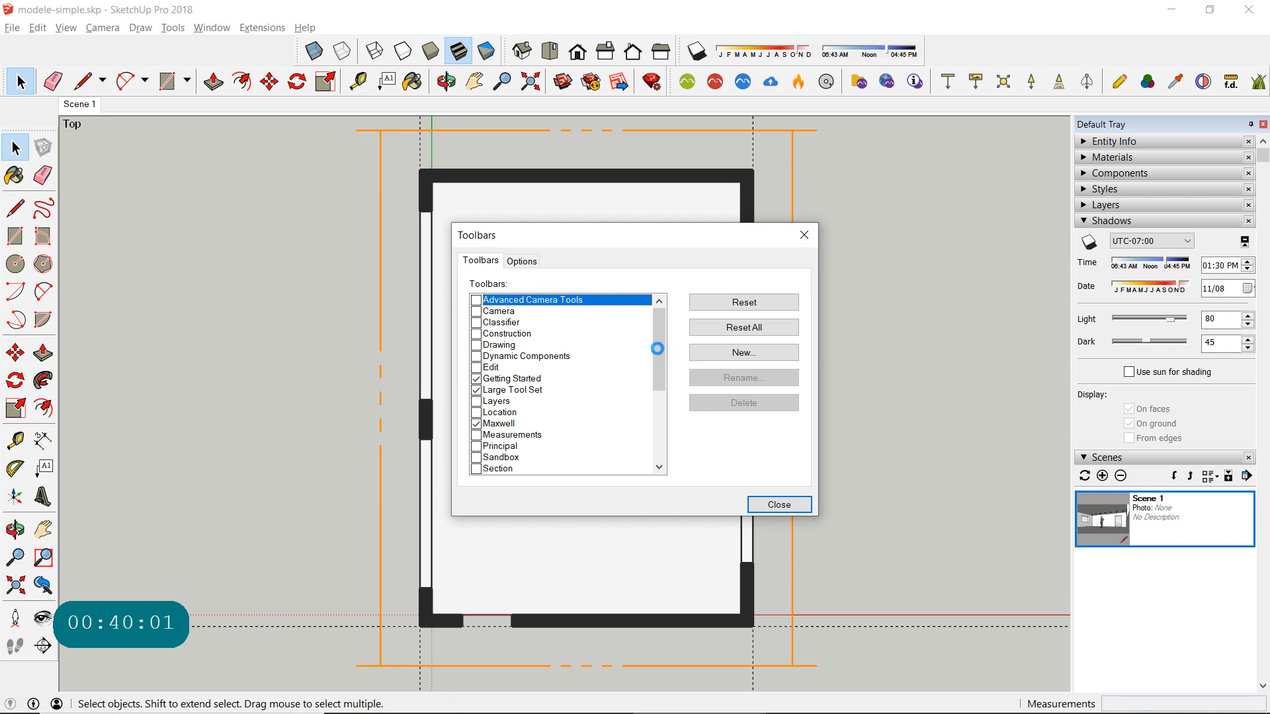
{"action": "left_click", "coordinate": [503, 469]}
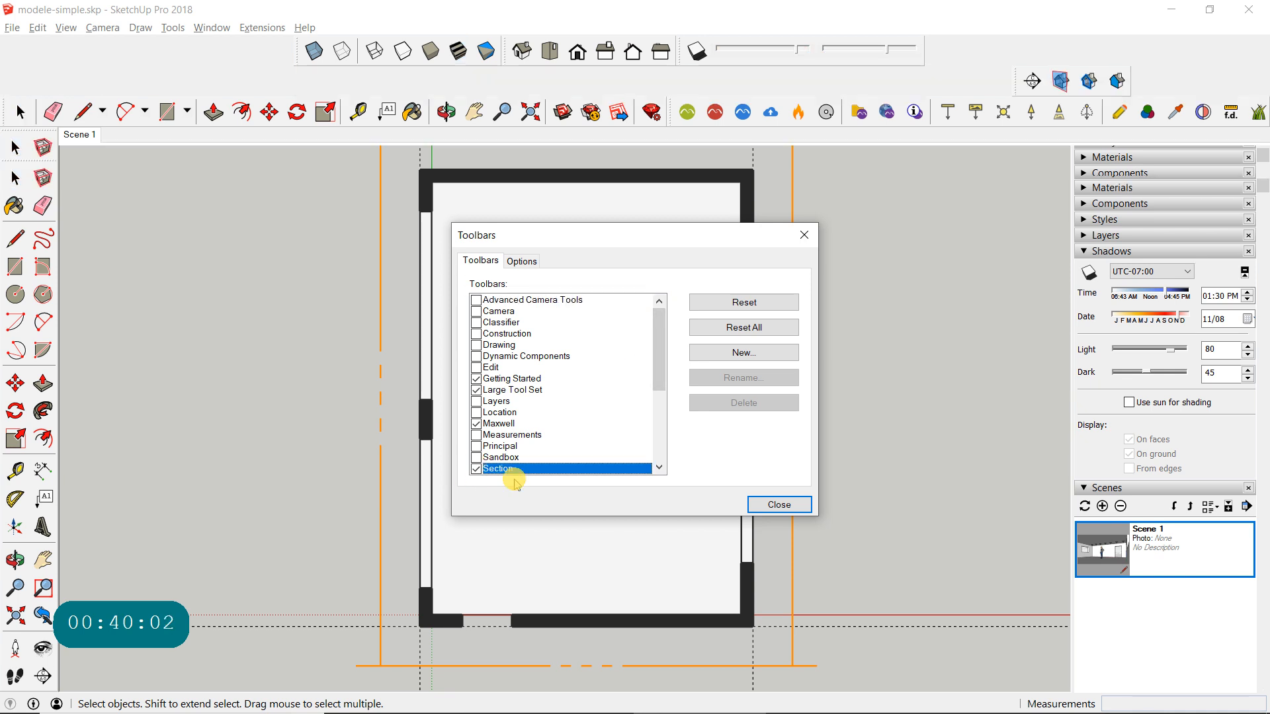
{"action": "left_click", "coordinate": [777, 505]}
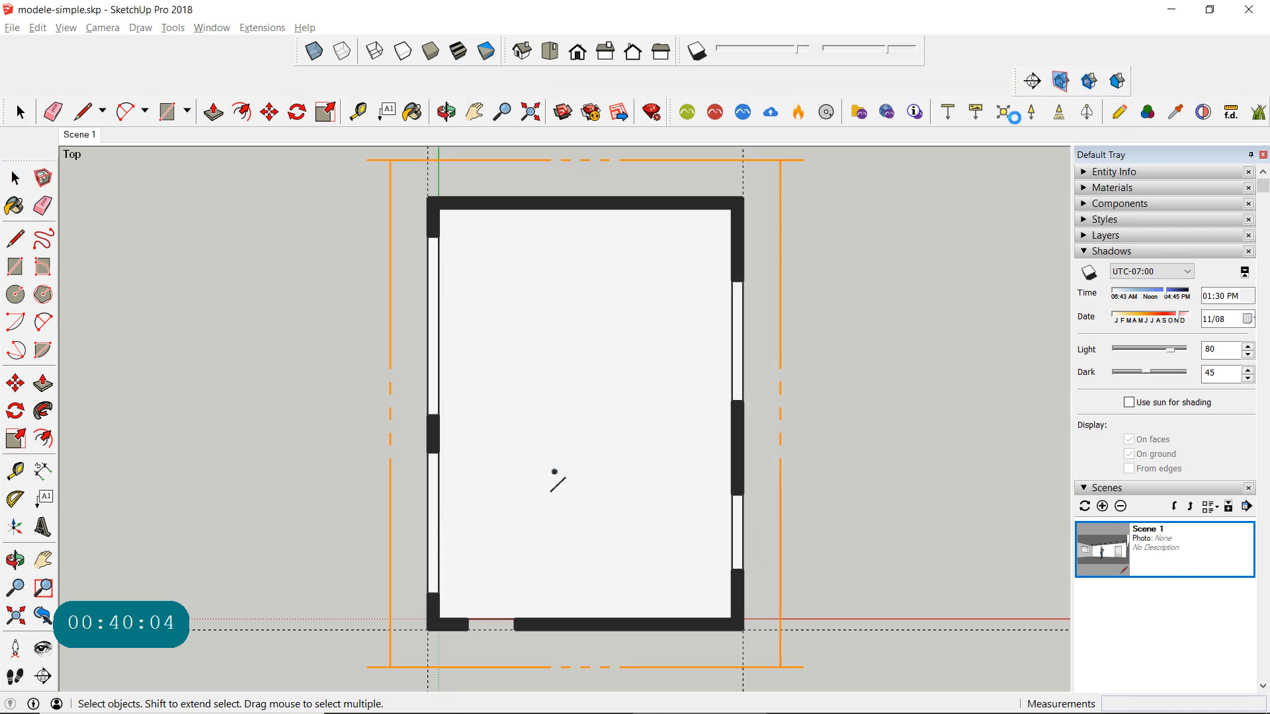
{"action": "left_click_drag", "start_coordinate": [1019, 93], "coordinate": [926, 34]}
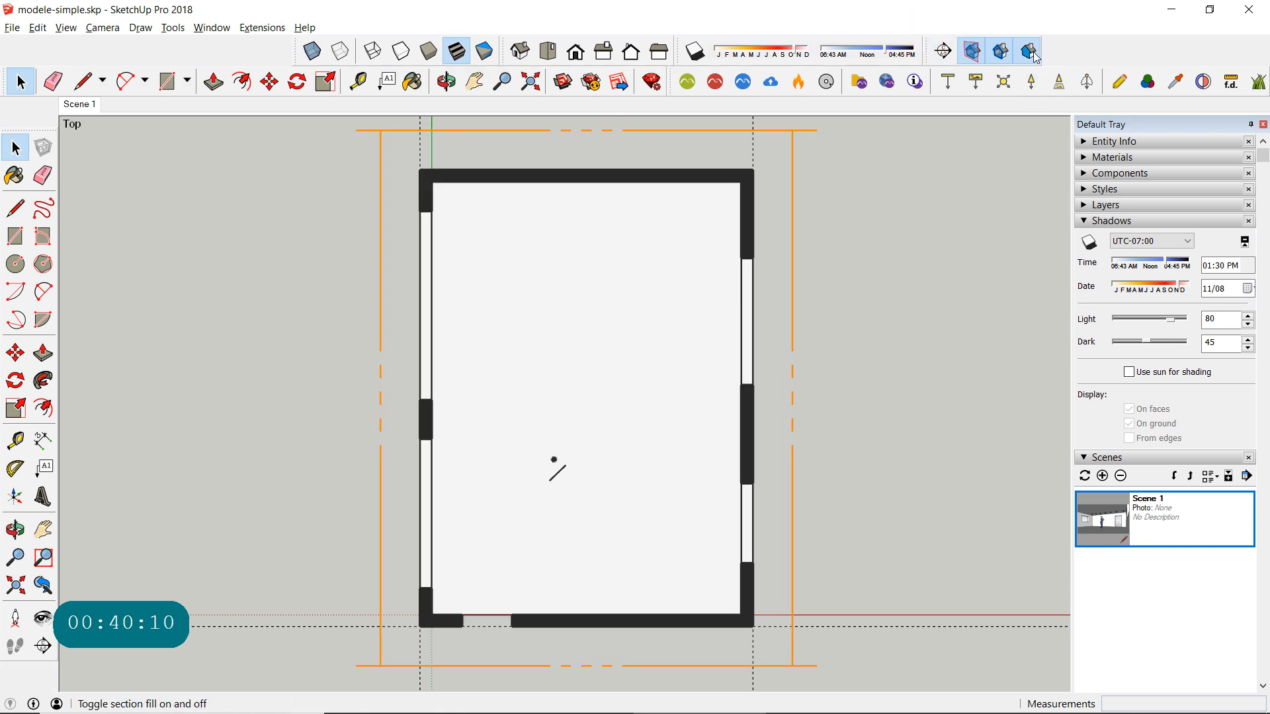
- Hide the section plane outline, and toggle the section cut off and on to compare the plan
{"action": "left_click", "coordinate": [974, 60]}
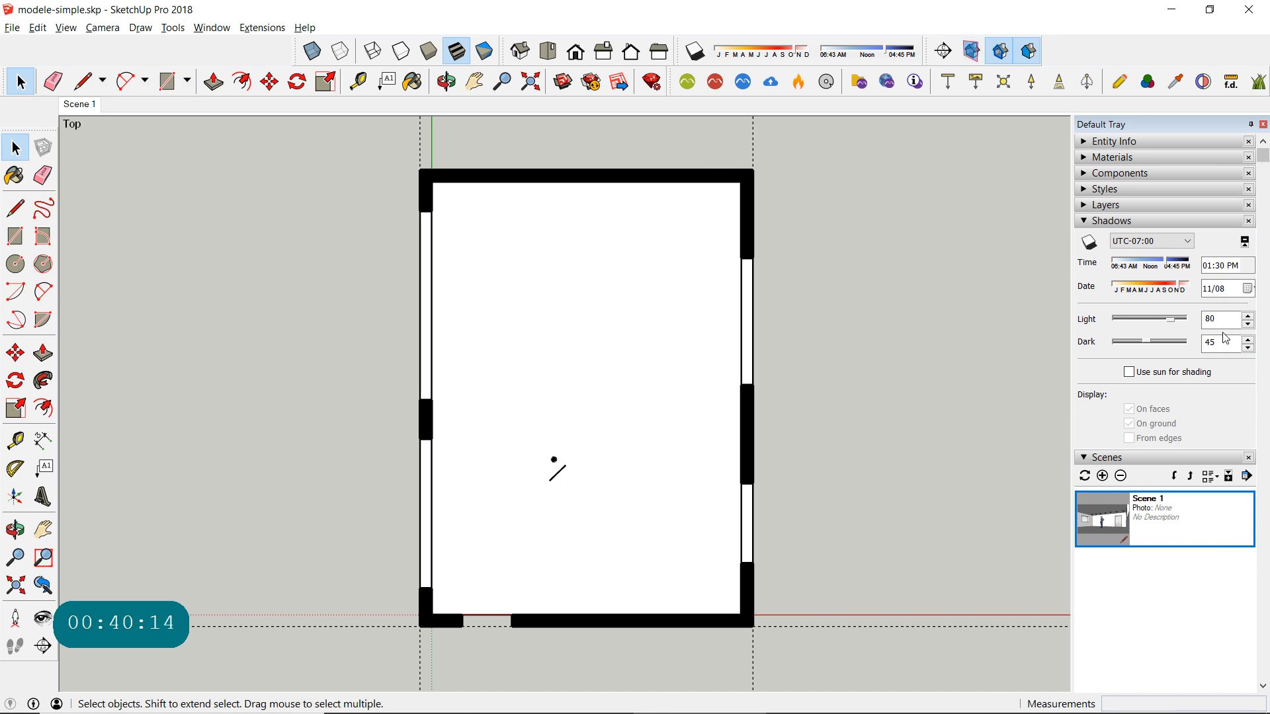
{"action": "left_click", "coordinate": [1003, 53]}
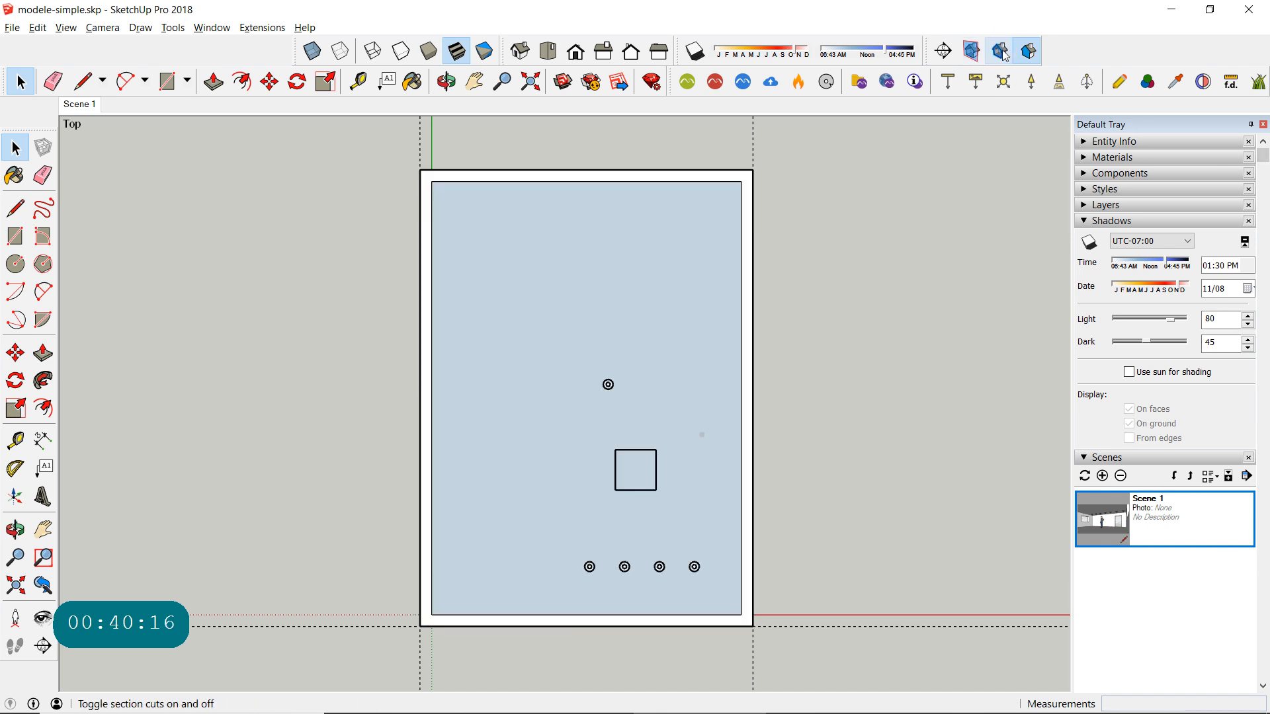
{"action": "left_click", "coordinate": [1002, 53]}
{"action": "left_click", "coordinate": [1002, 53]}
{"action": "left_click", "coordinate": [1002, 53]}
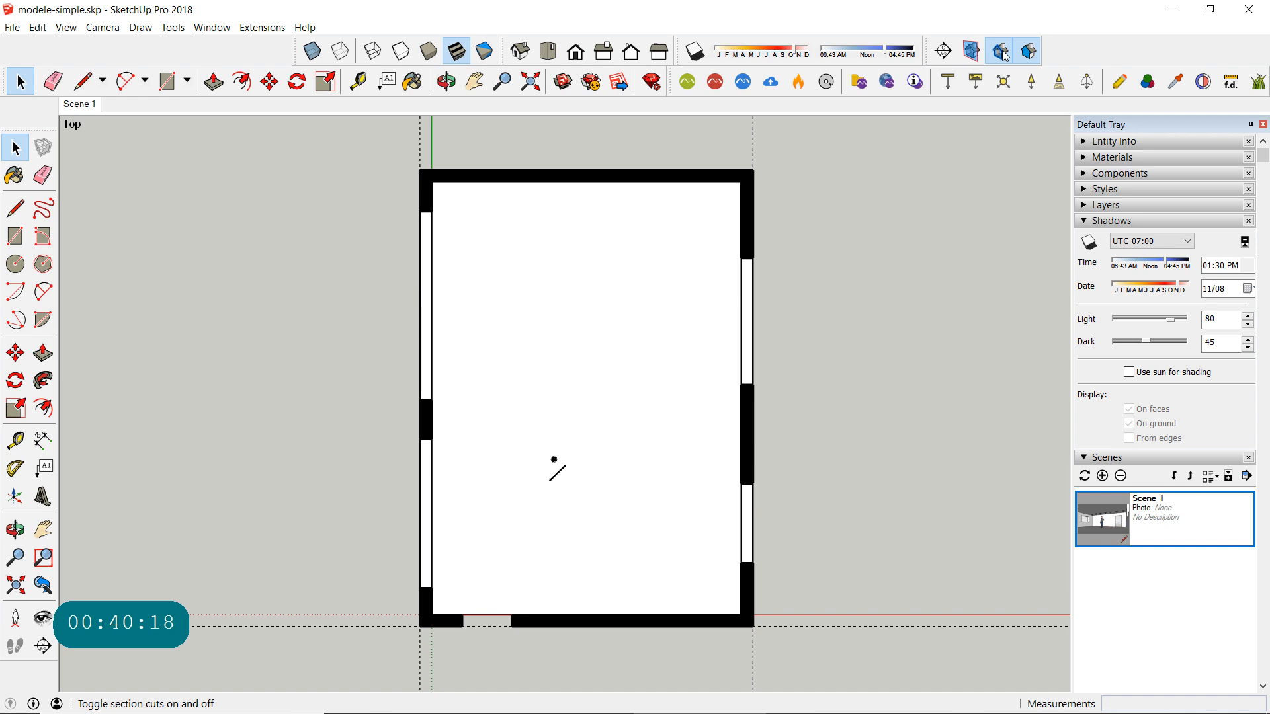
- Toggle the section fill to compare the cut walls, leaving the fill switched off
{"action": "left_click", "coordinate": [1034, 52]}
{"action": "left_click", "coordinate": [1035, 53]}
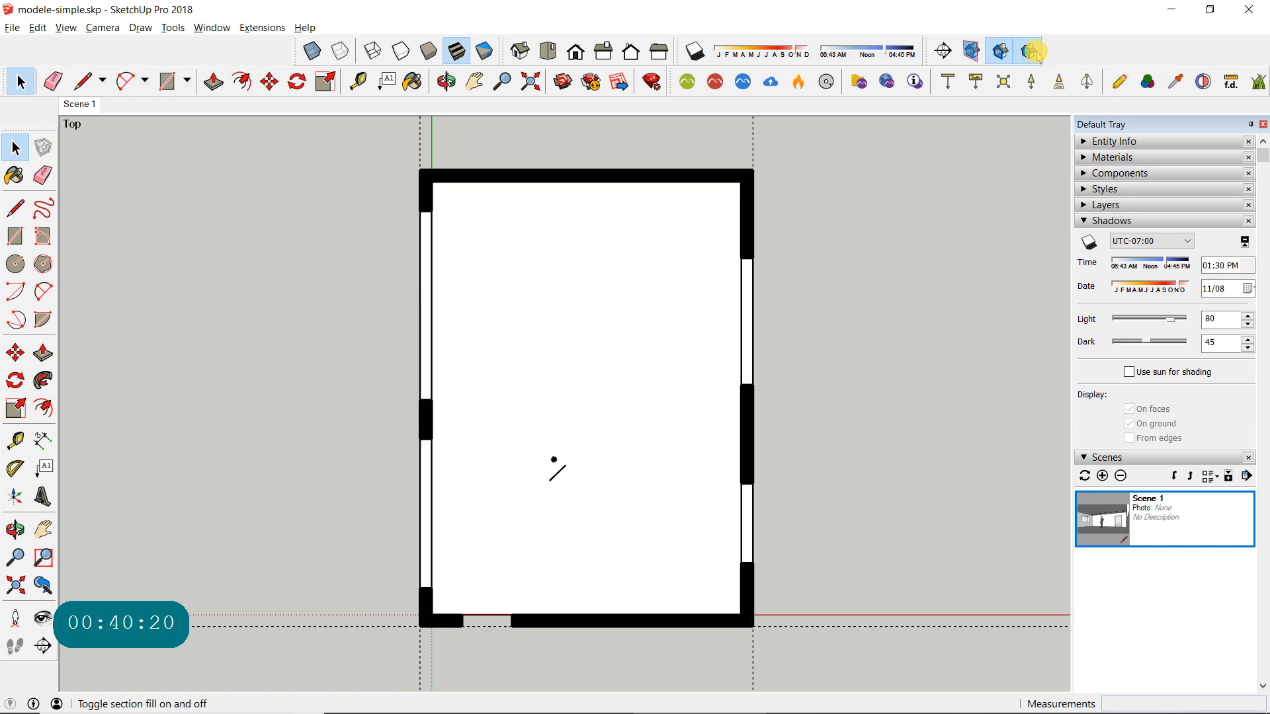
{"action": "left_click", "coordinate": [1035, 53]}
{"action": "left_click", "coordinate": [1035, 52]}
{"action": "left_click", "coordinate": [1036, 54]}
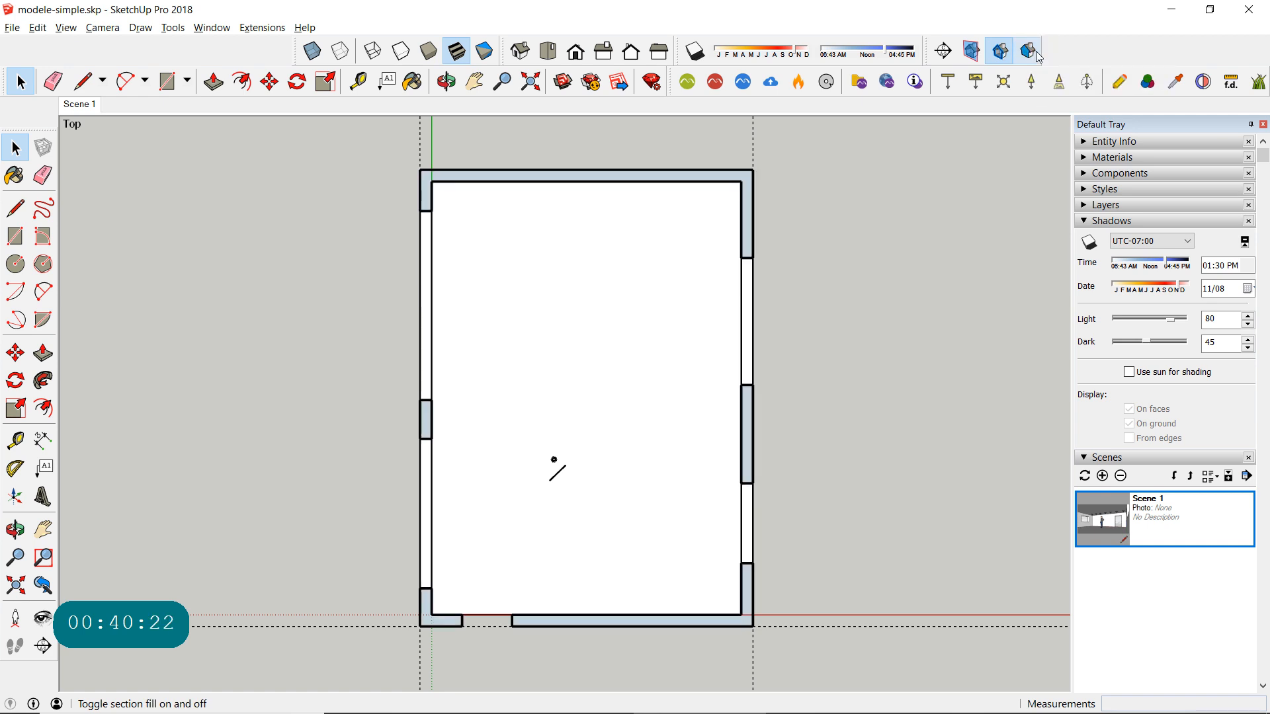
- Turn the section fill on, and hide the model axes and guides in the plan view
{"action": "left_click", "coordinate": [1037, 53]}
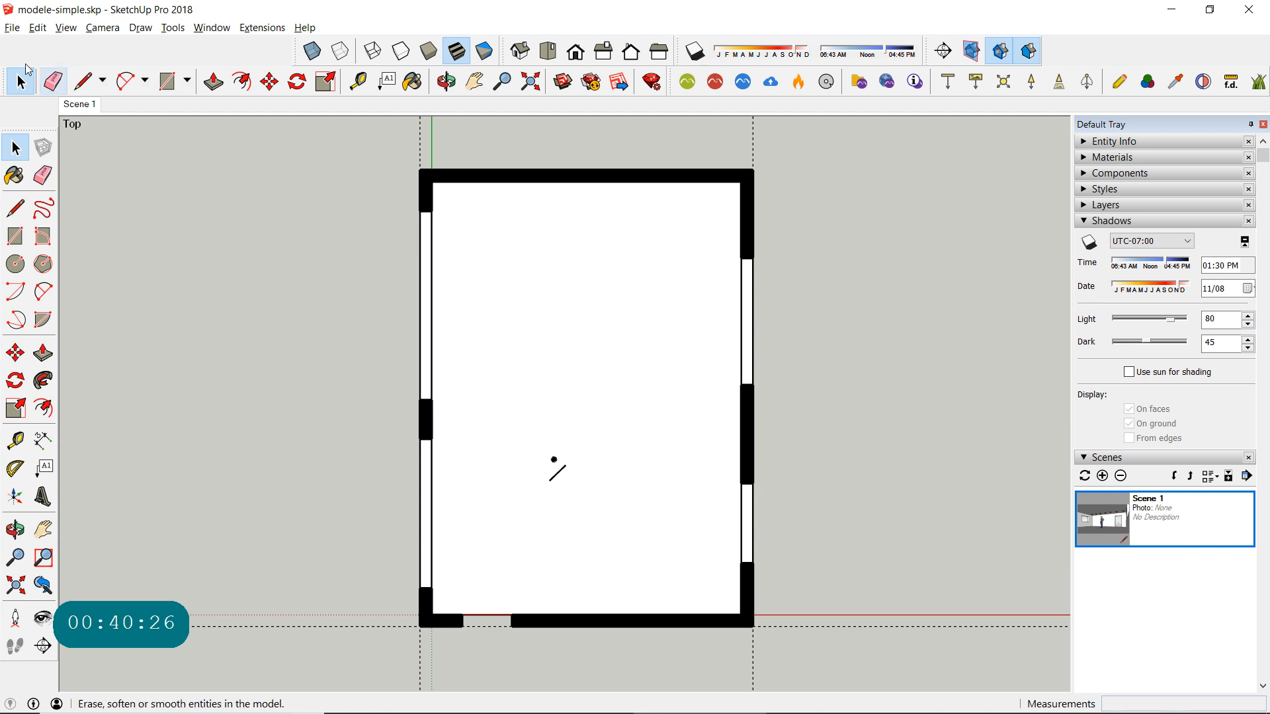
{"action": "left_click", "coordinate": [61, 29]}
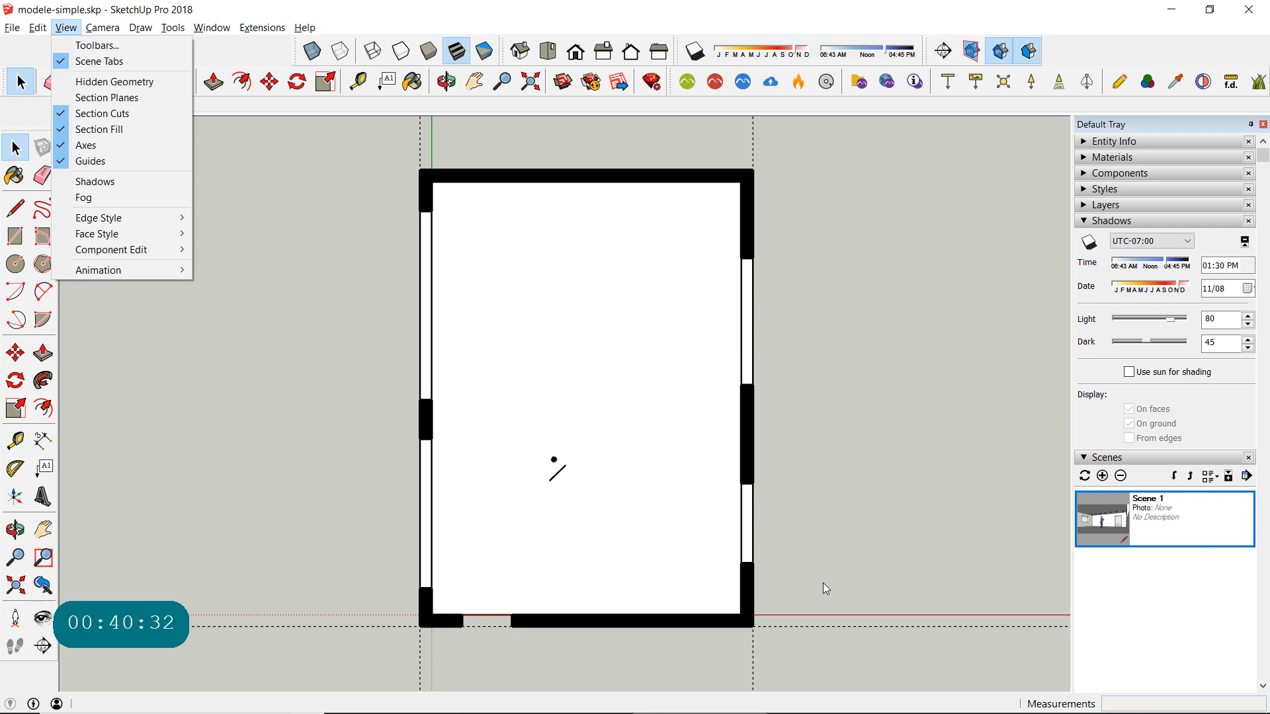
{"action": "left_click", "coordinate": [66, 146]}
{"action": "left_click", "coordinate": [65, 28]}
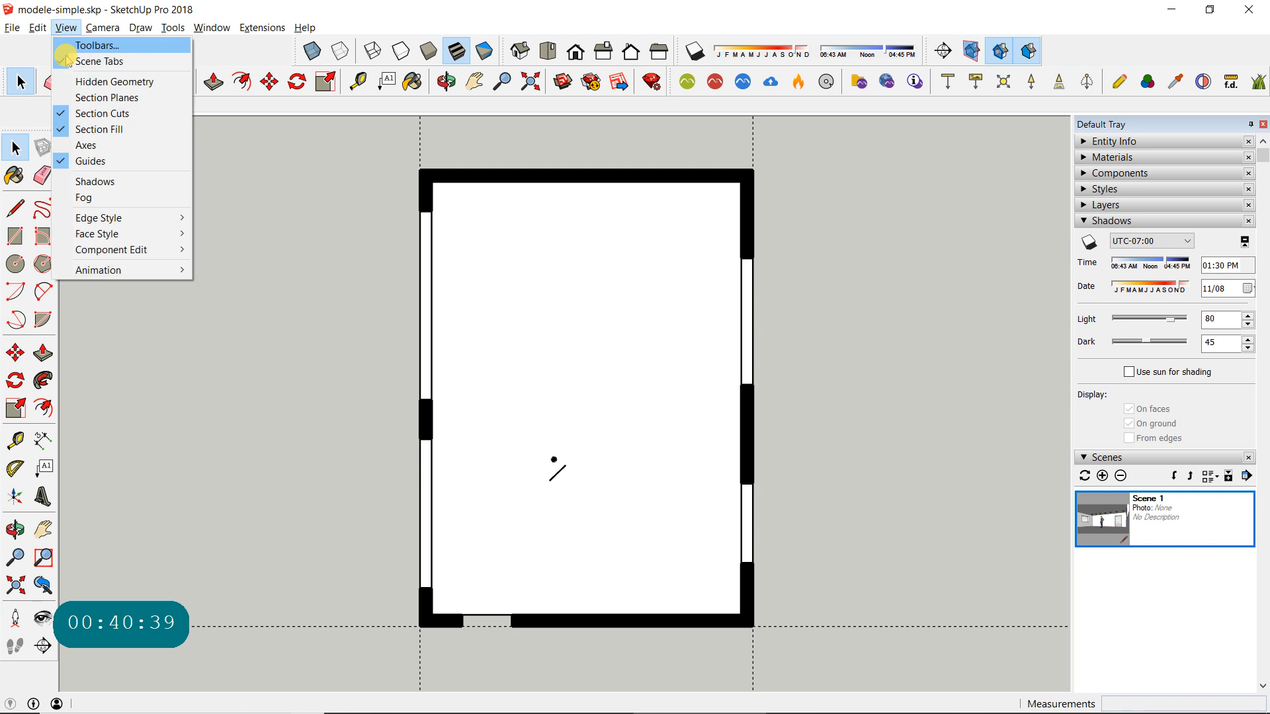
{"action": "left_click", "coordinate": [92, 162]}
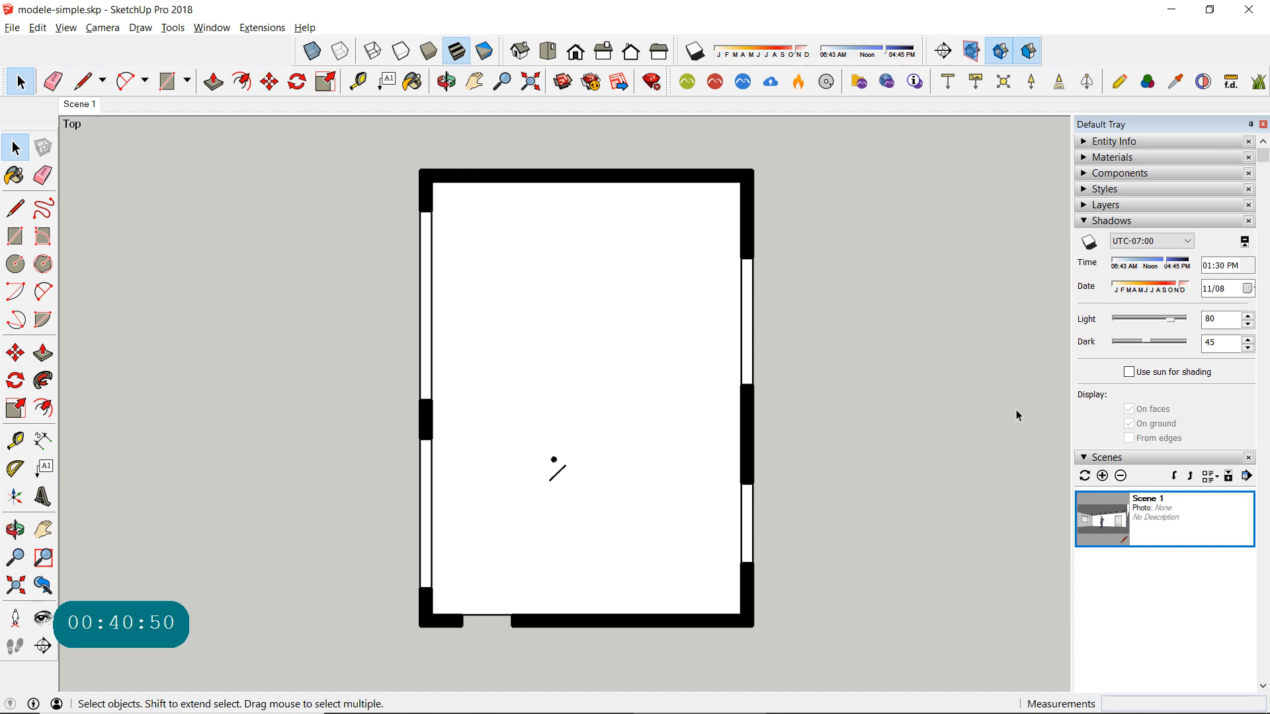
- Try the Straight Lines styles 05pix, 06pix, 07pix, 03pix, 02pix and 01pix on the section plan
{"action": "left_click", "coordinate": [1083, 224]}
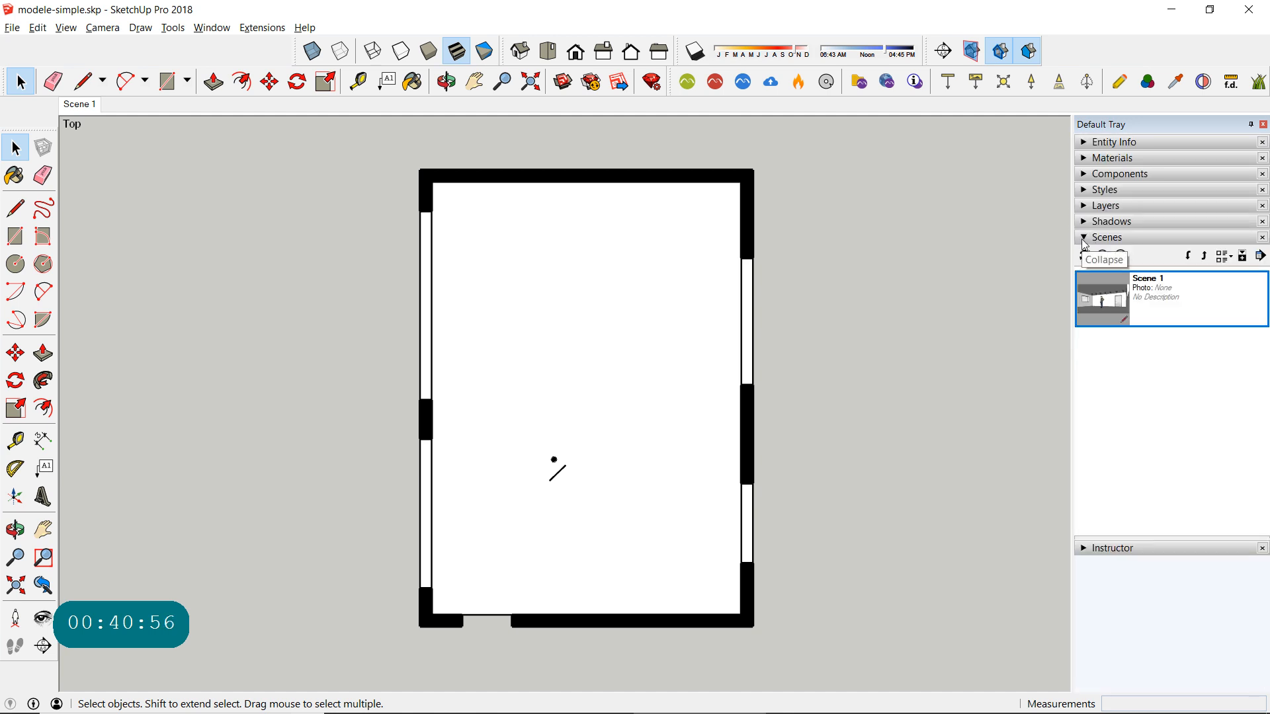
{"action": "left_click", "coordinate": [1089, 194]}
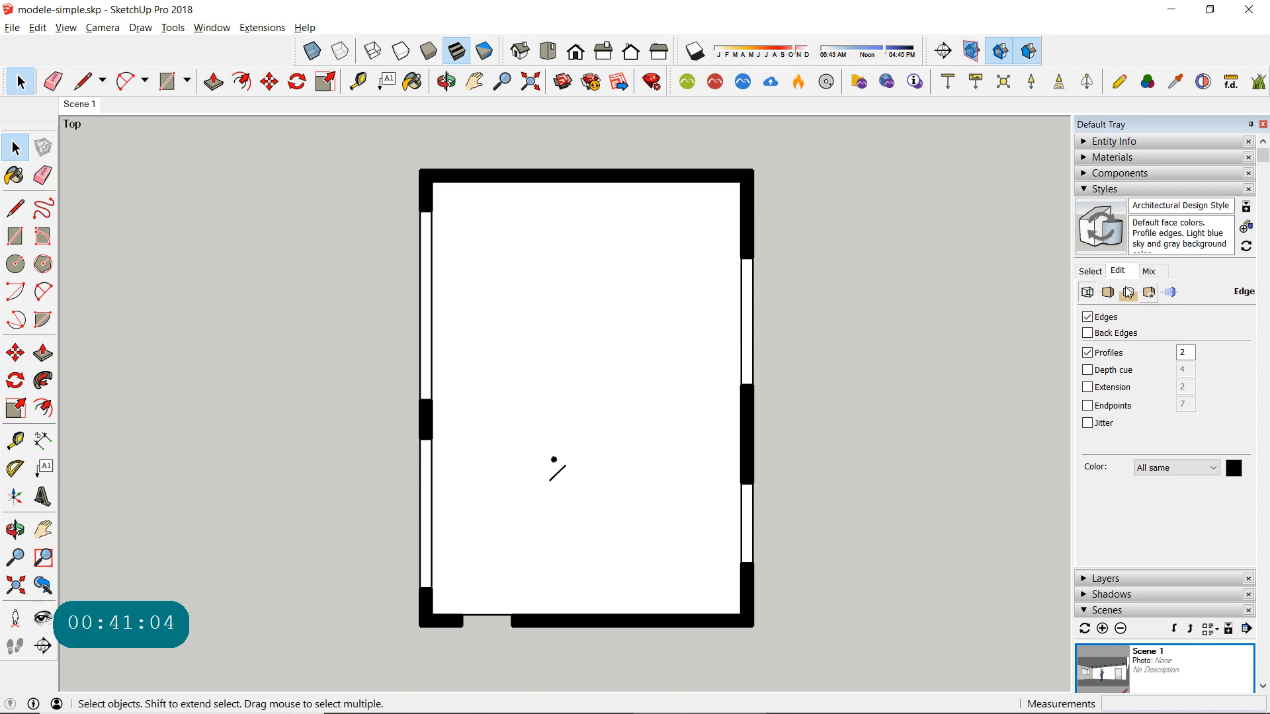
{"action": "left_click", "coordinate": [1090, 274]}
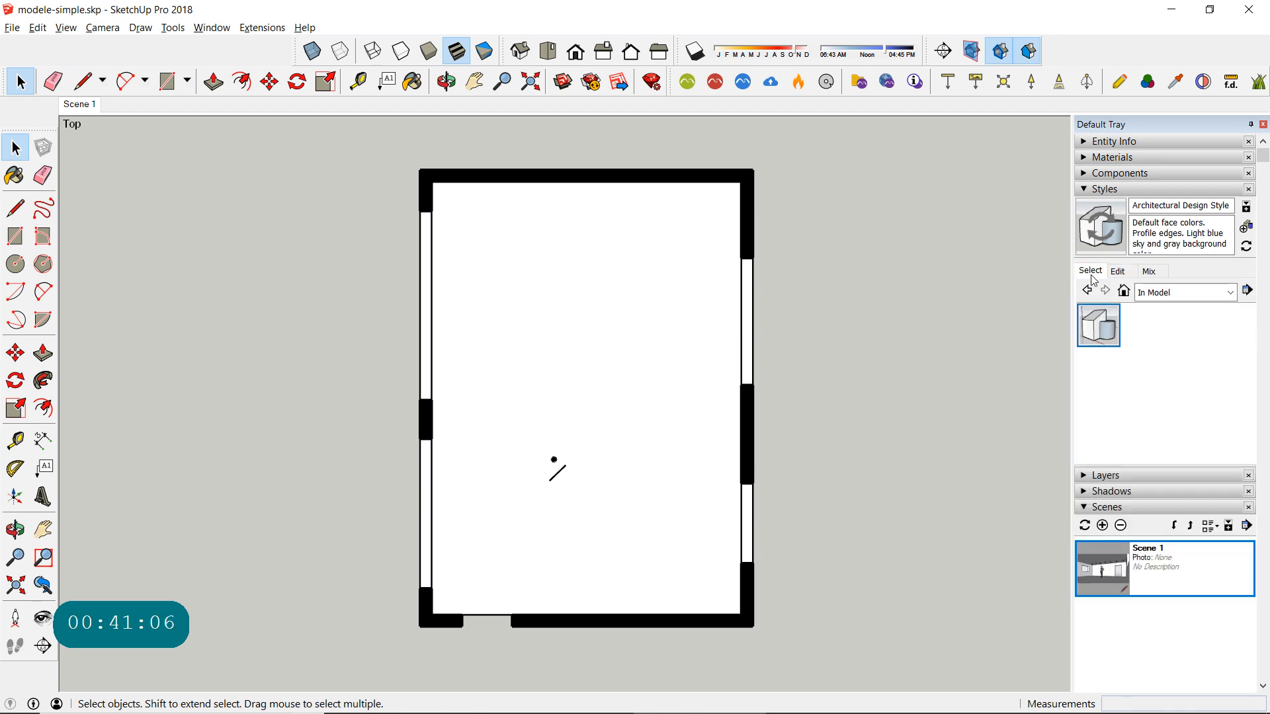
{"action": "left_click", "coordinate": [1156, 295]}
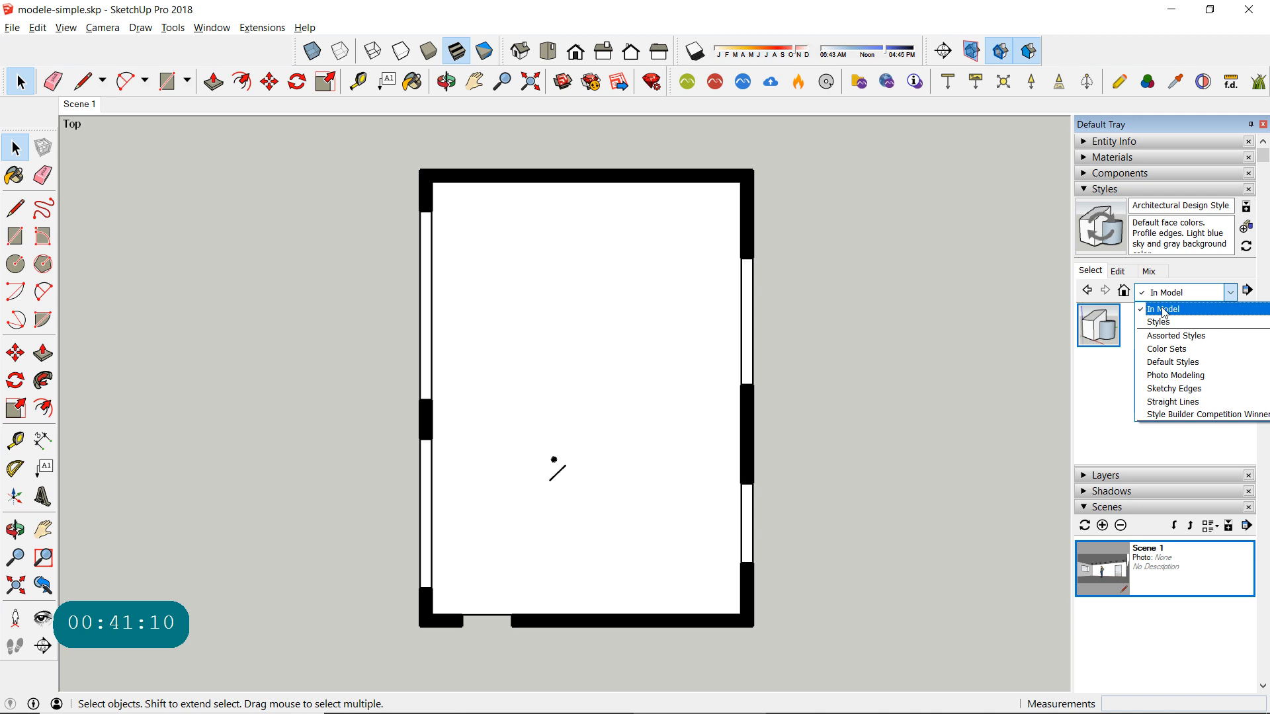
{"action": "left_click", "coordinate": [1183, 402]}
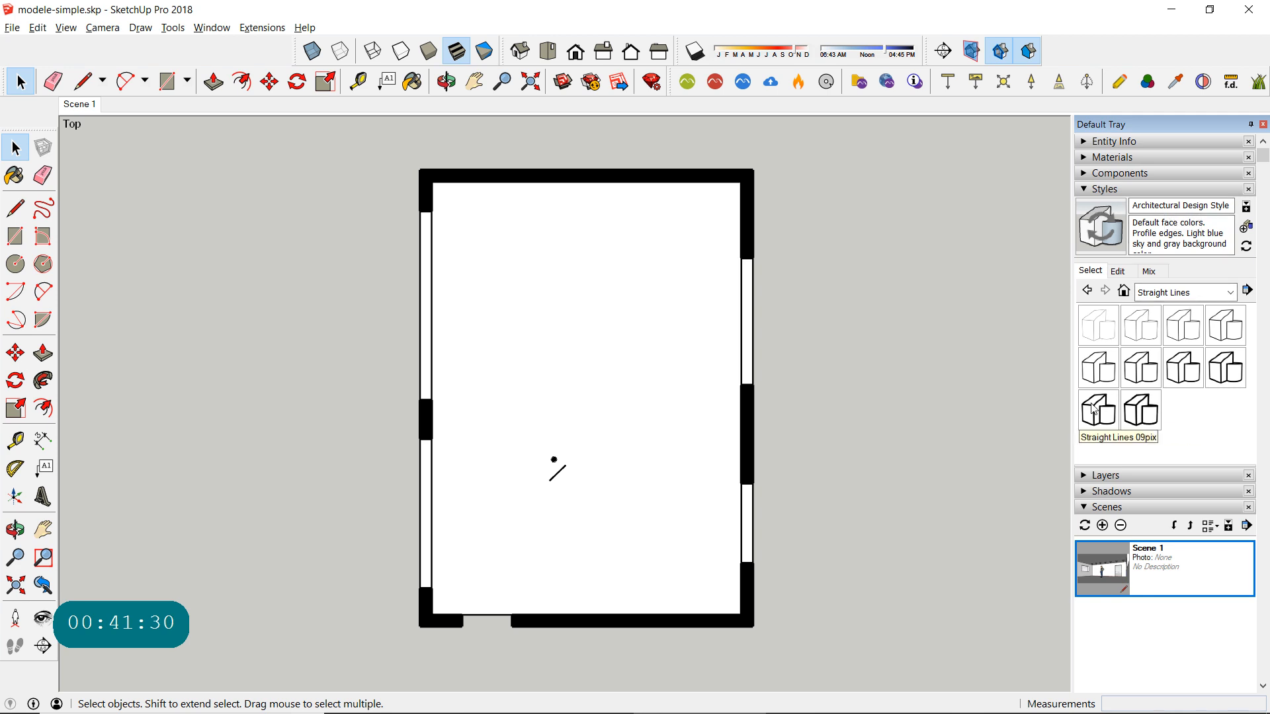
{"action": "left_click", "coordinate": [1104, 376]}
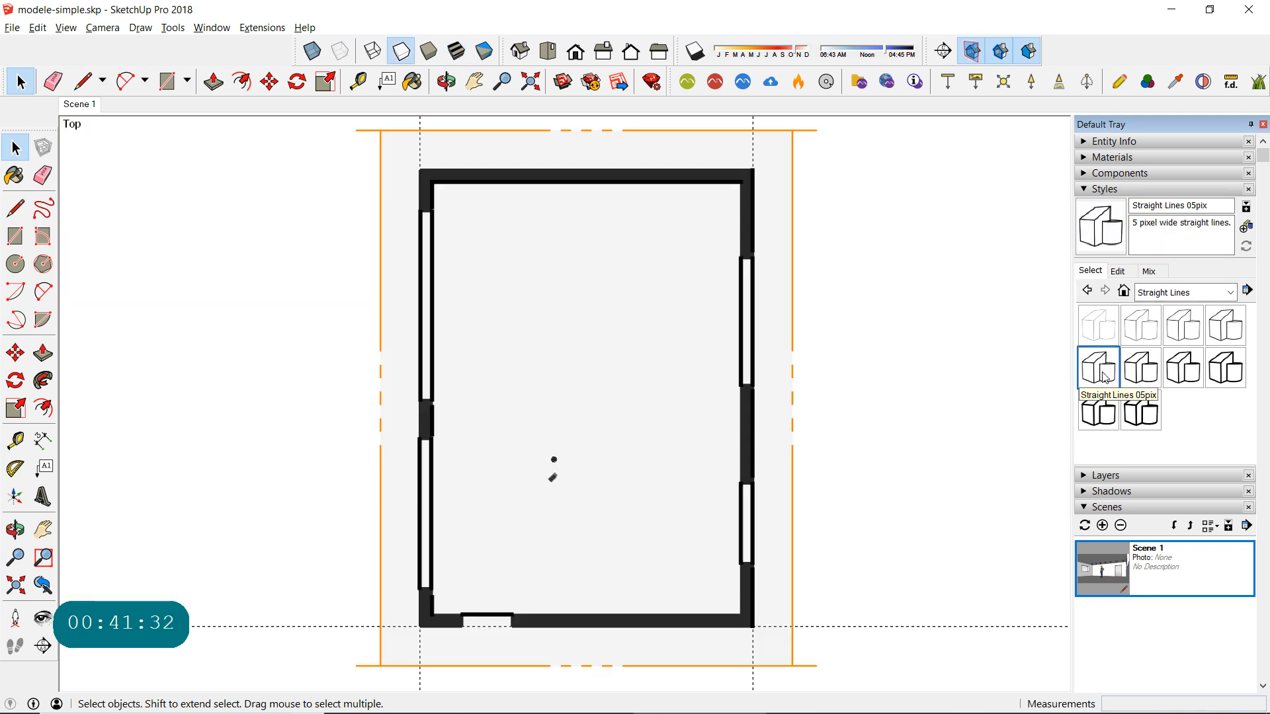
{"action": "left_click", "coordinate": [1140, 374]}
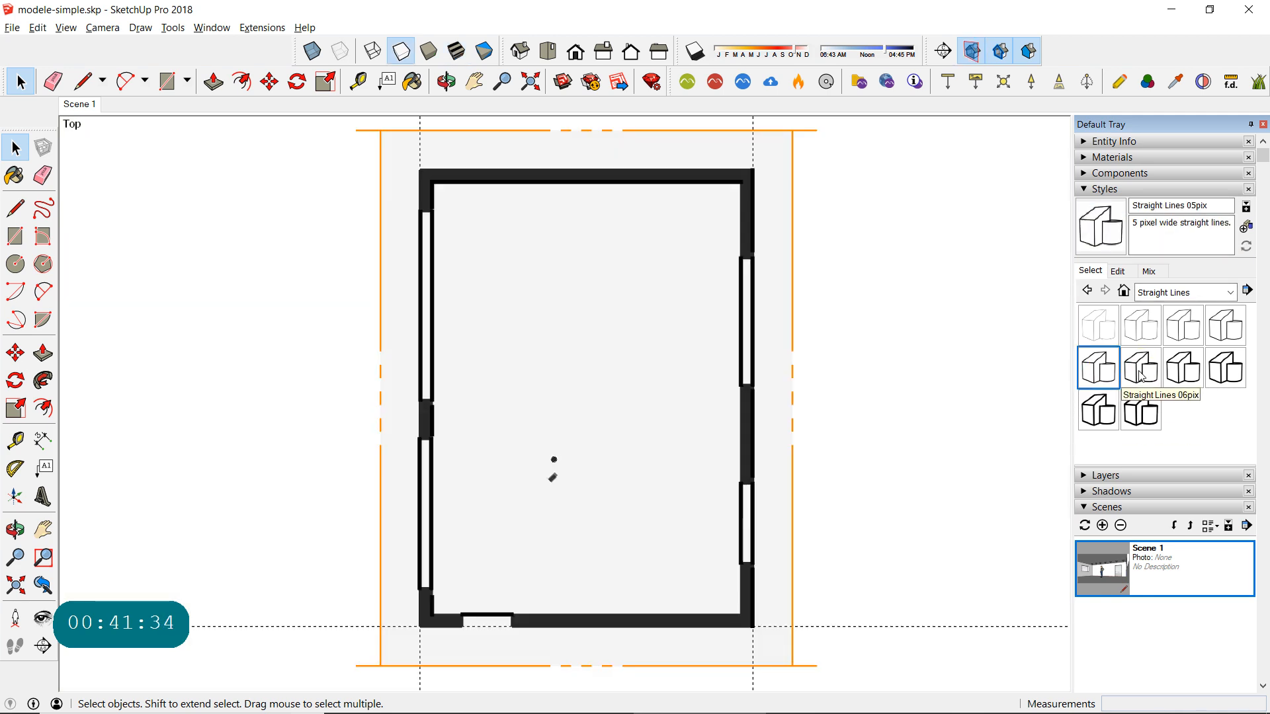
{"action": "left_click", "coordinate": [1183, 371]}
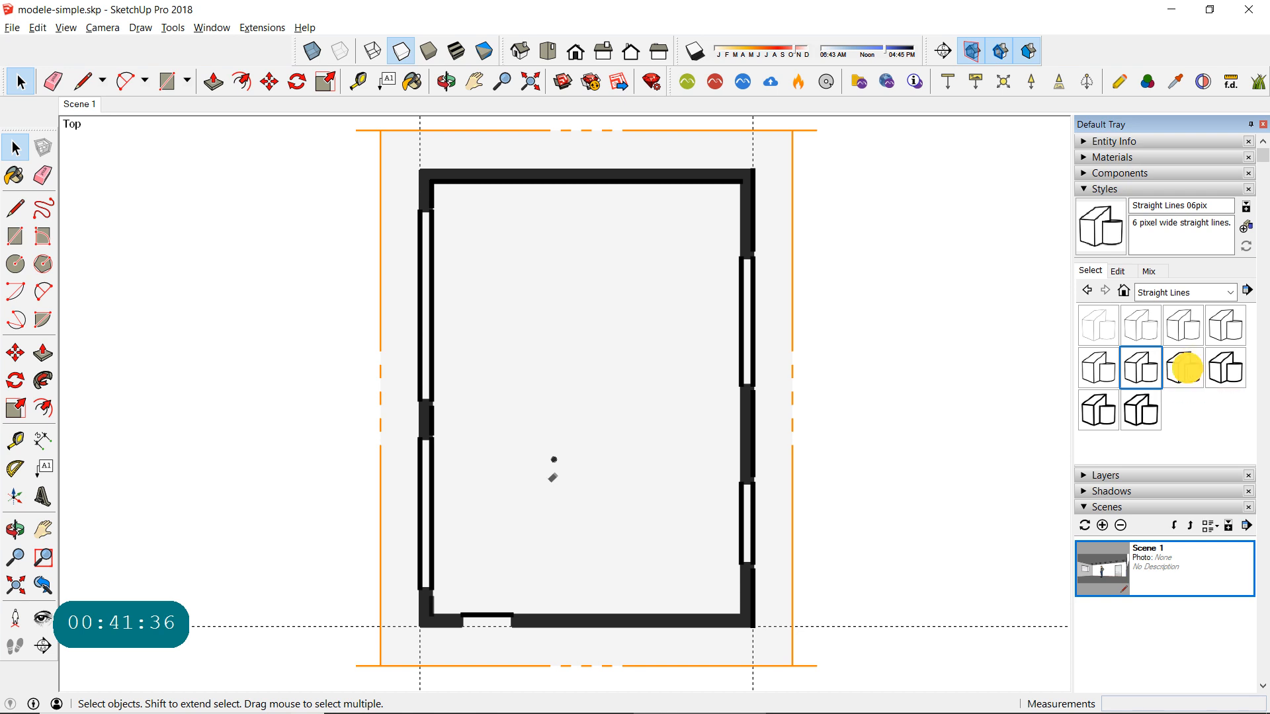
{"action": "left_click", "coordinate": [1178, 324]}
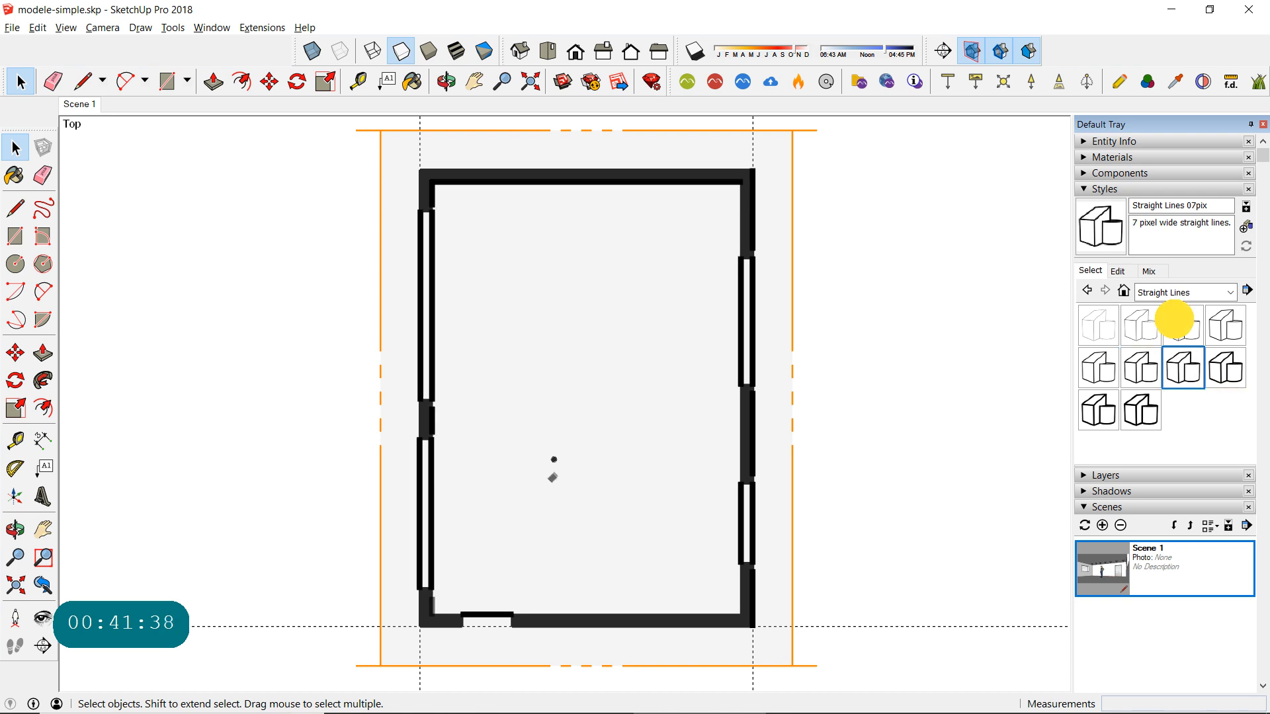
{"action": "left_click", "coordinate": [1137, 327]}
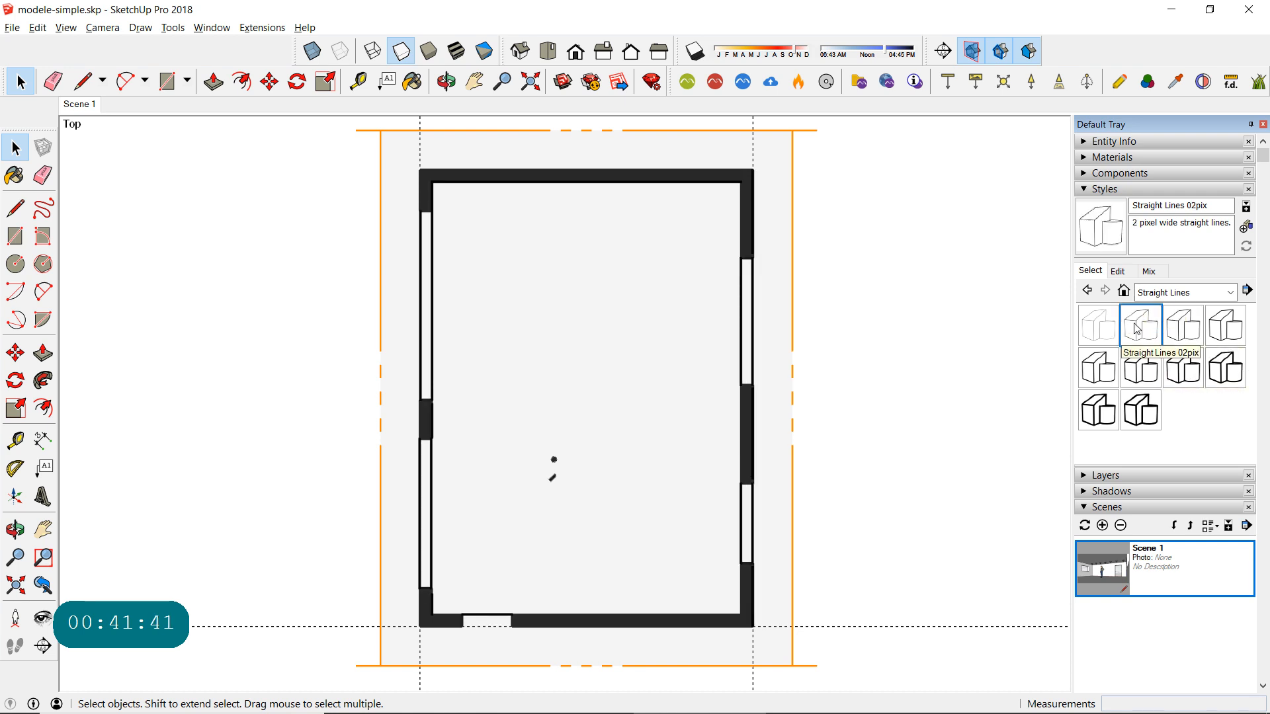
{"action": "left_click", "coordinate": [1091, 334]}
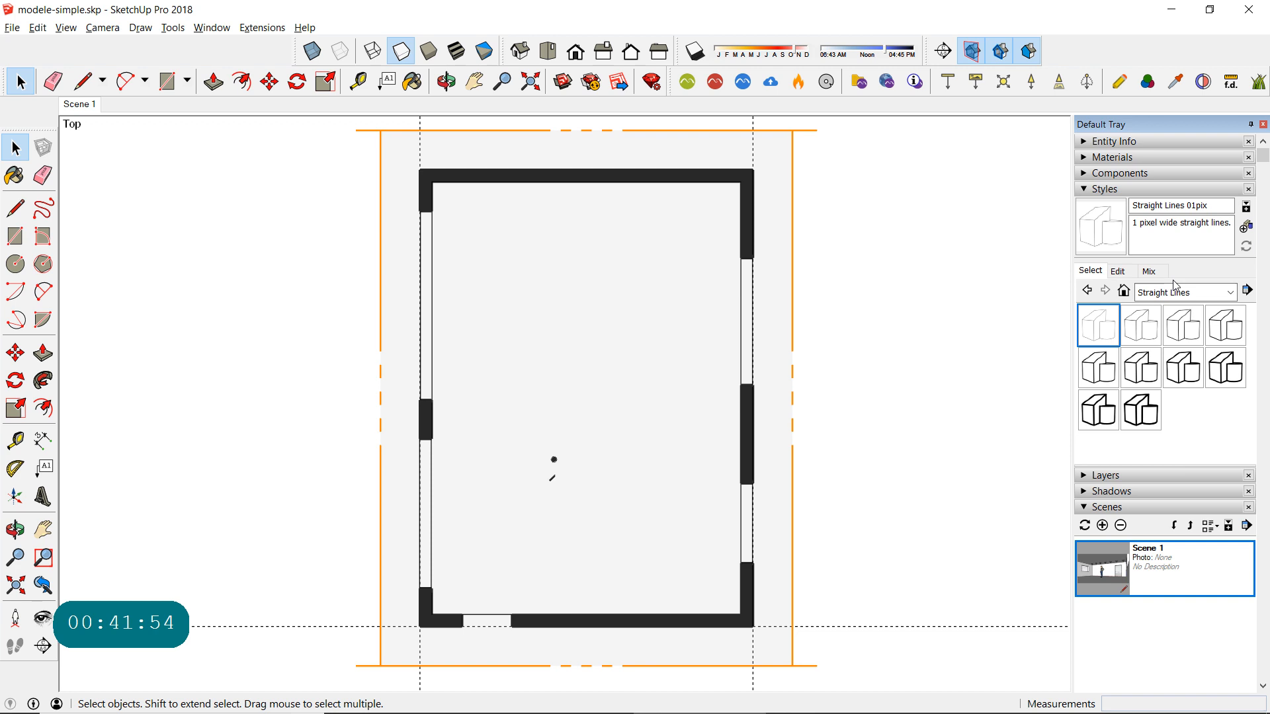
- Try the Sketchy Edges styles Airbrush, Chalk on Blackboard, Charcoal Loose and Crayon on the plan
{"action": "left_click", "coordinate": [1230, 293]}
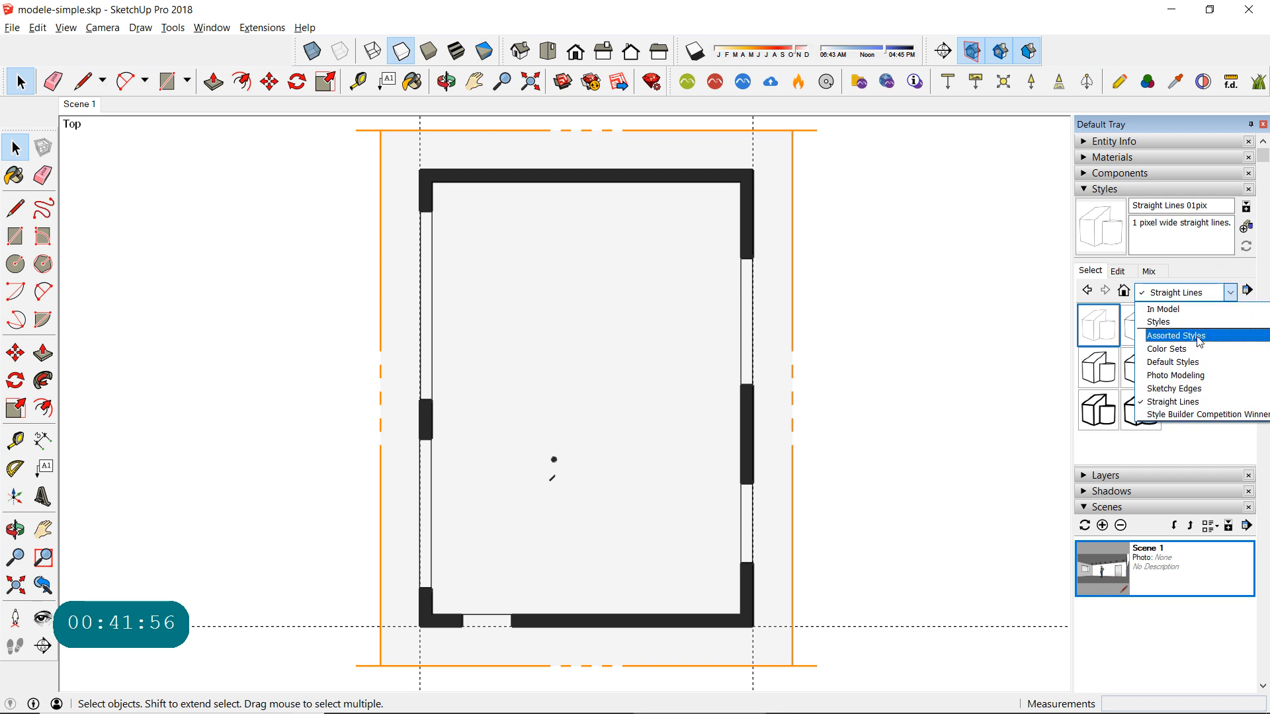
{"action": "left_click", "coordinate": [1180, 389]}
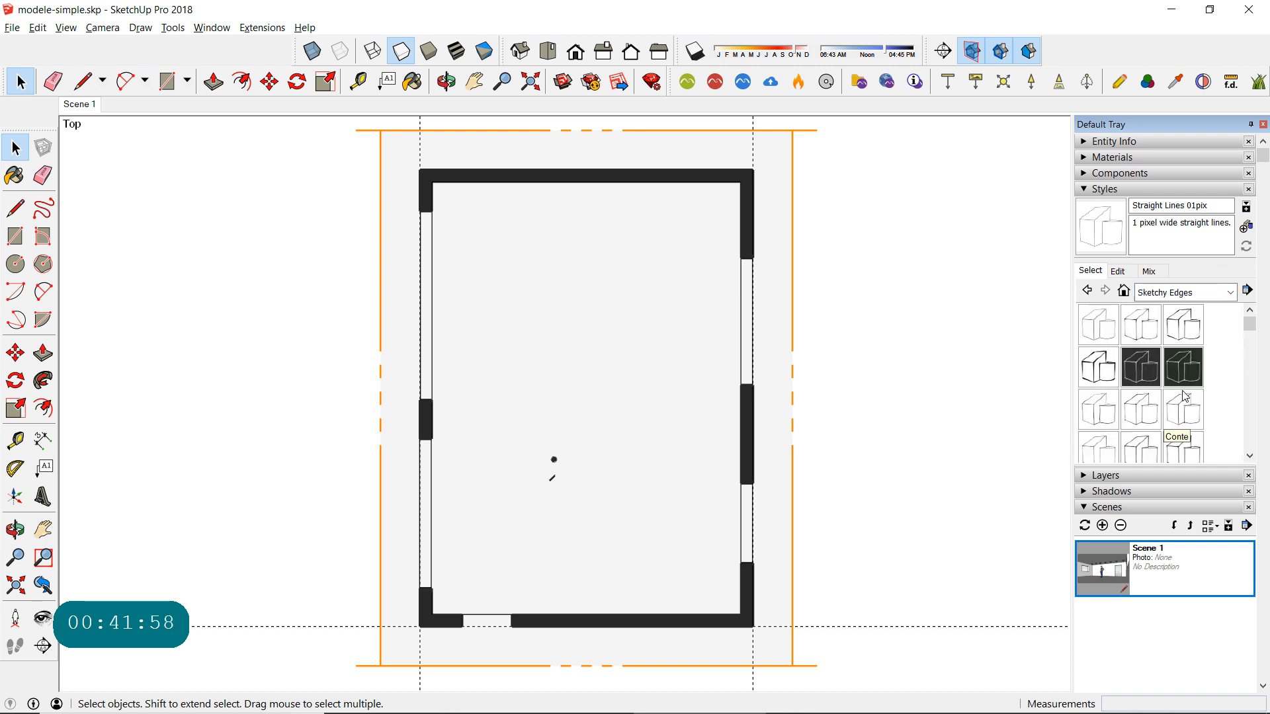
{"action": "left_click", "coordinate": [1098, 324]}
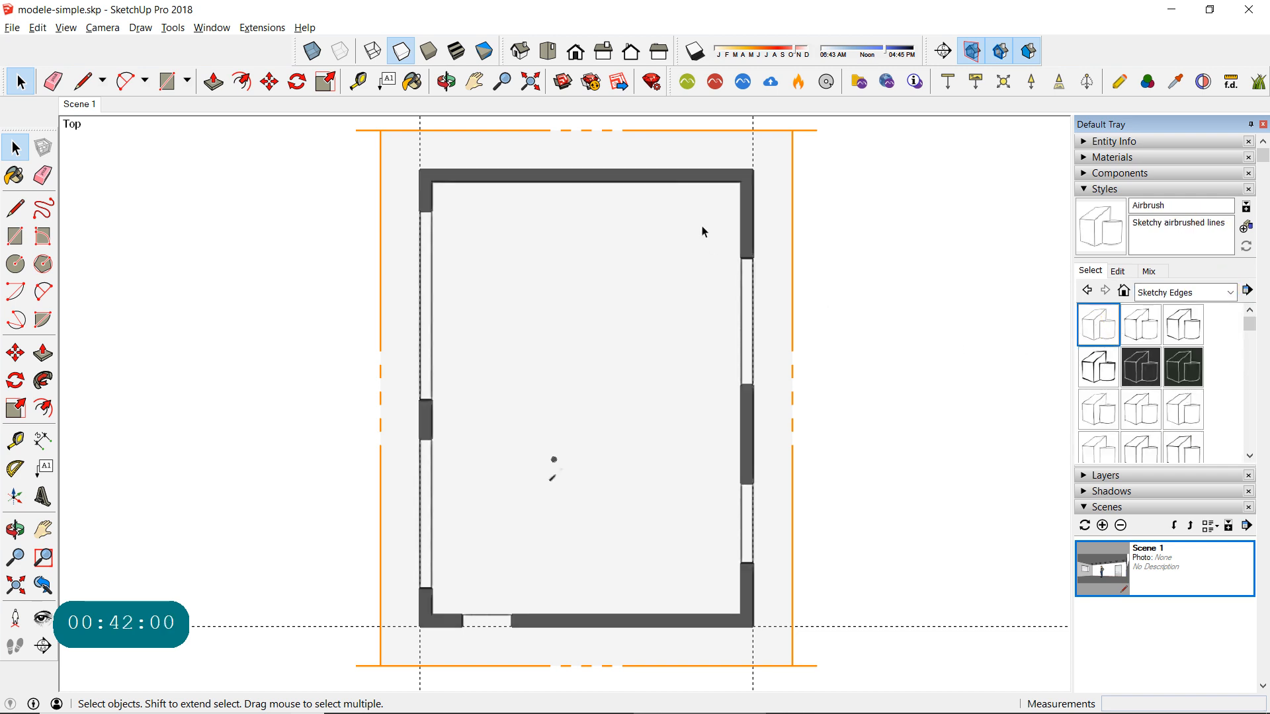
{"action": "left_click", "coordinate": [1139, 372]}
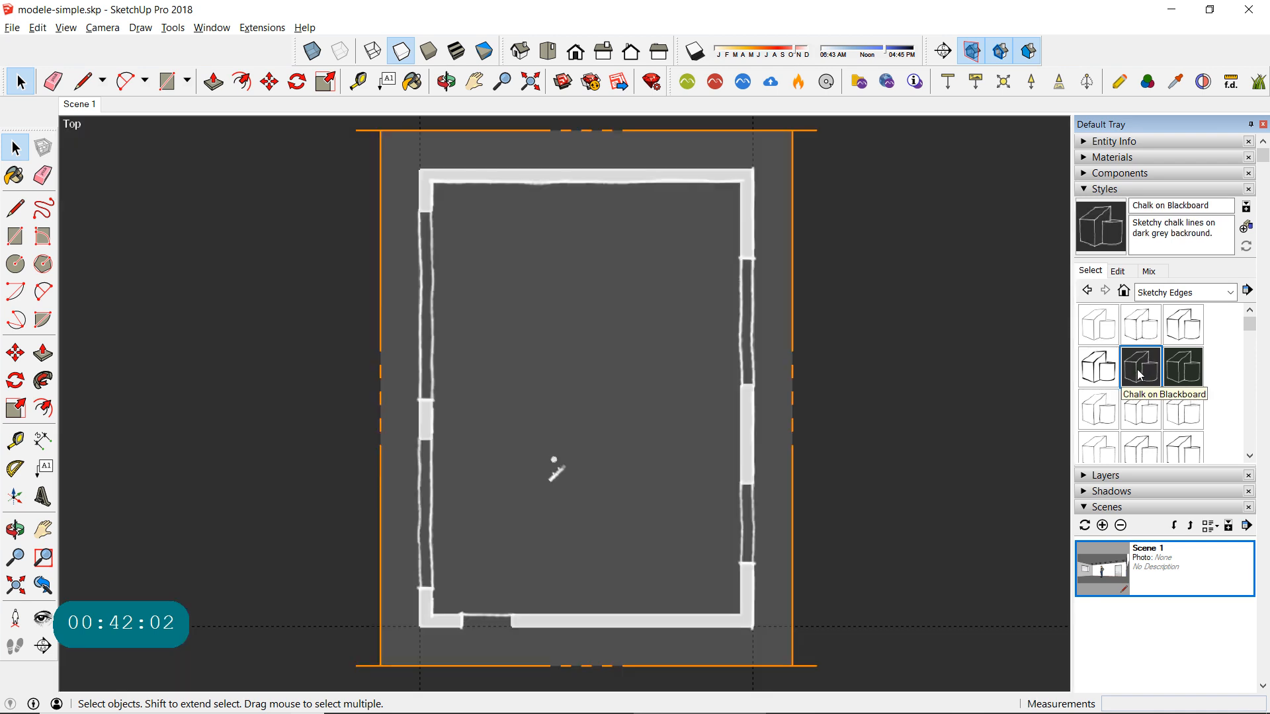
{"action": "left_click", "coordinate": [1095, 411]}
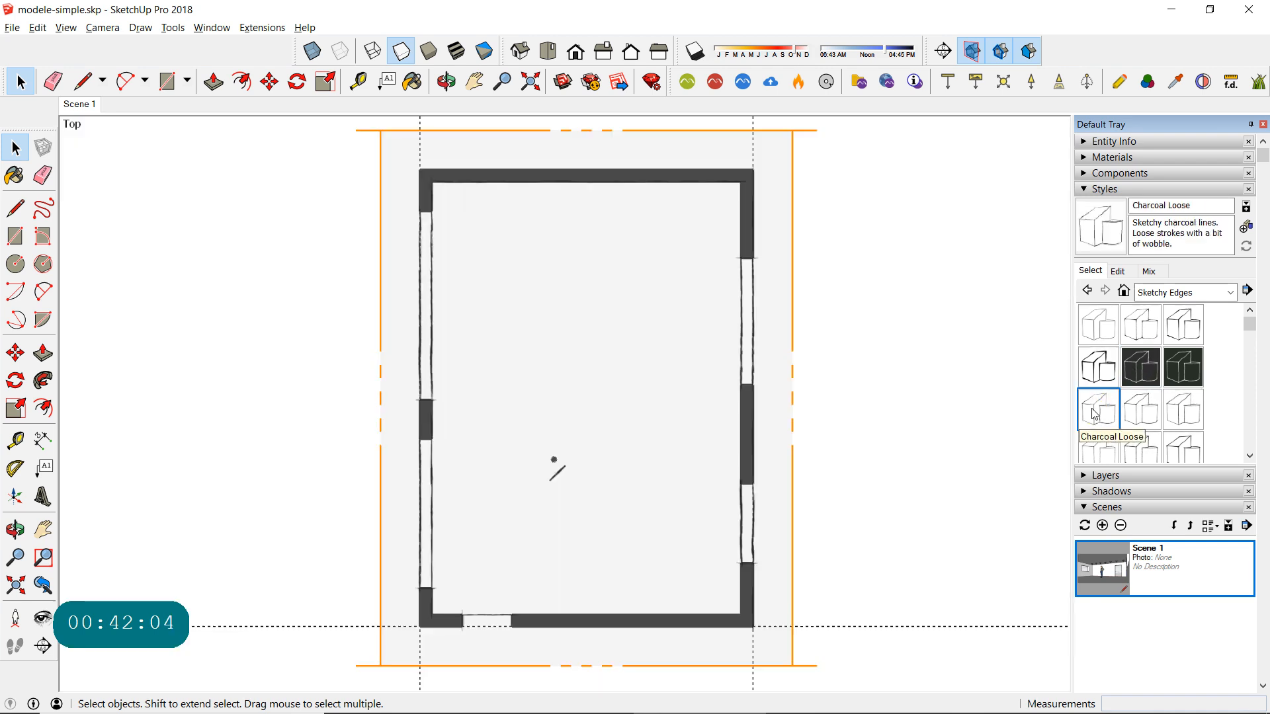
{"action": "left_click", "coordinate": [1097, 448]}
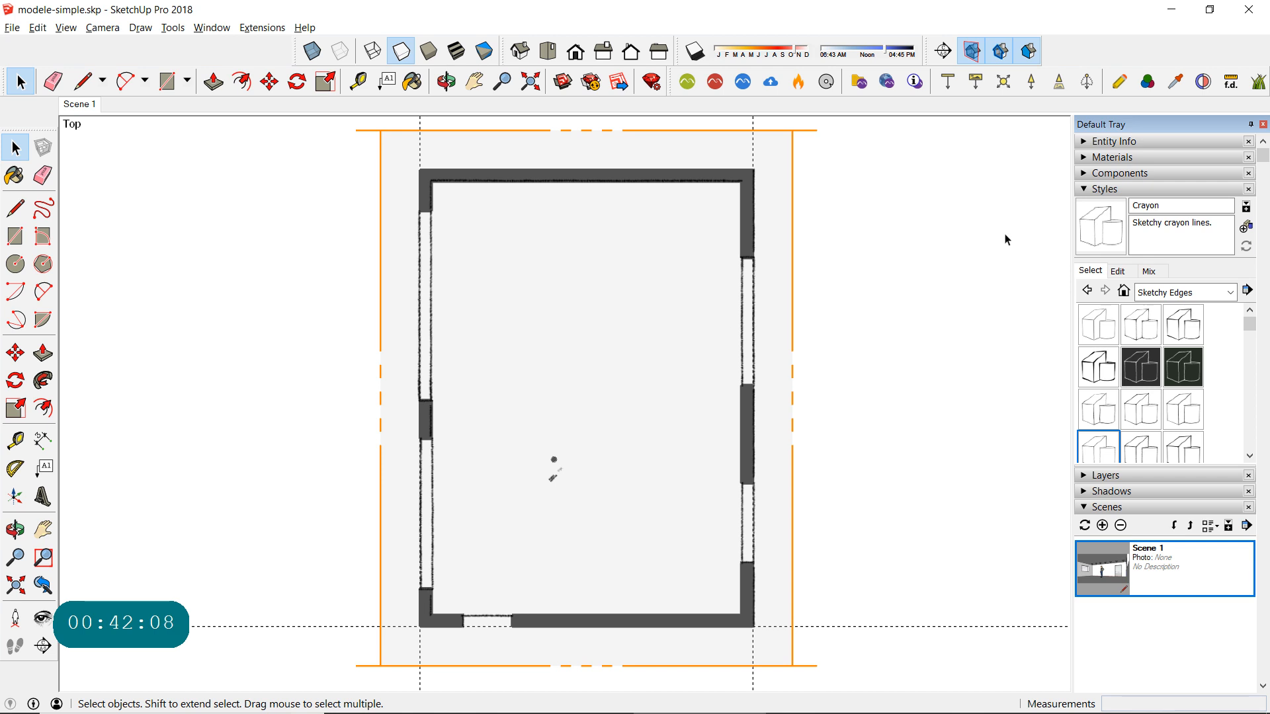
- Reapply the Architectural Design Style from the styles stored in the model
{"action": "left_click", "coordinate": [1198, 295]}
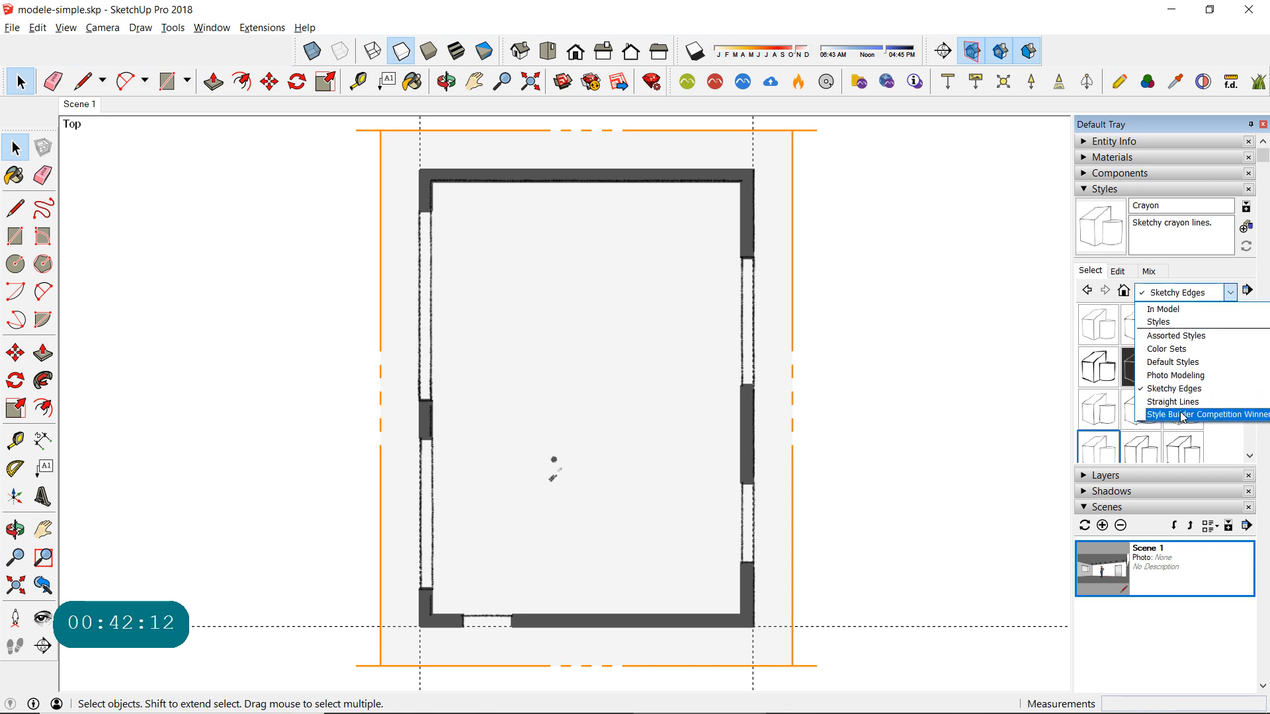
{"action": "left_click", "coordinate": [1172, 294]}
{"action": "left_click", "coordinate": [1172, 294]}
{"action": "left_click", "coordinate": [1164, 307]}
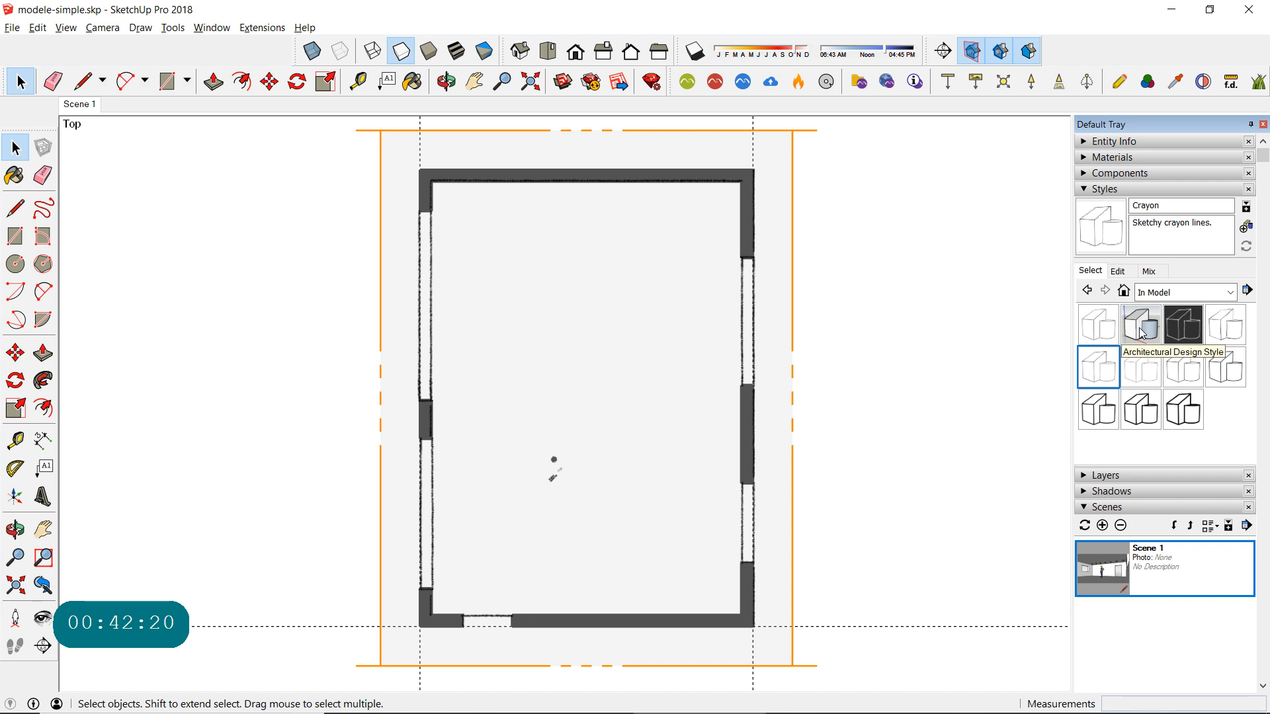
{"action": "left_click", "coordinate": [1142, 327]}
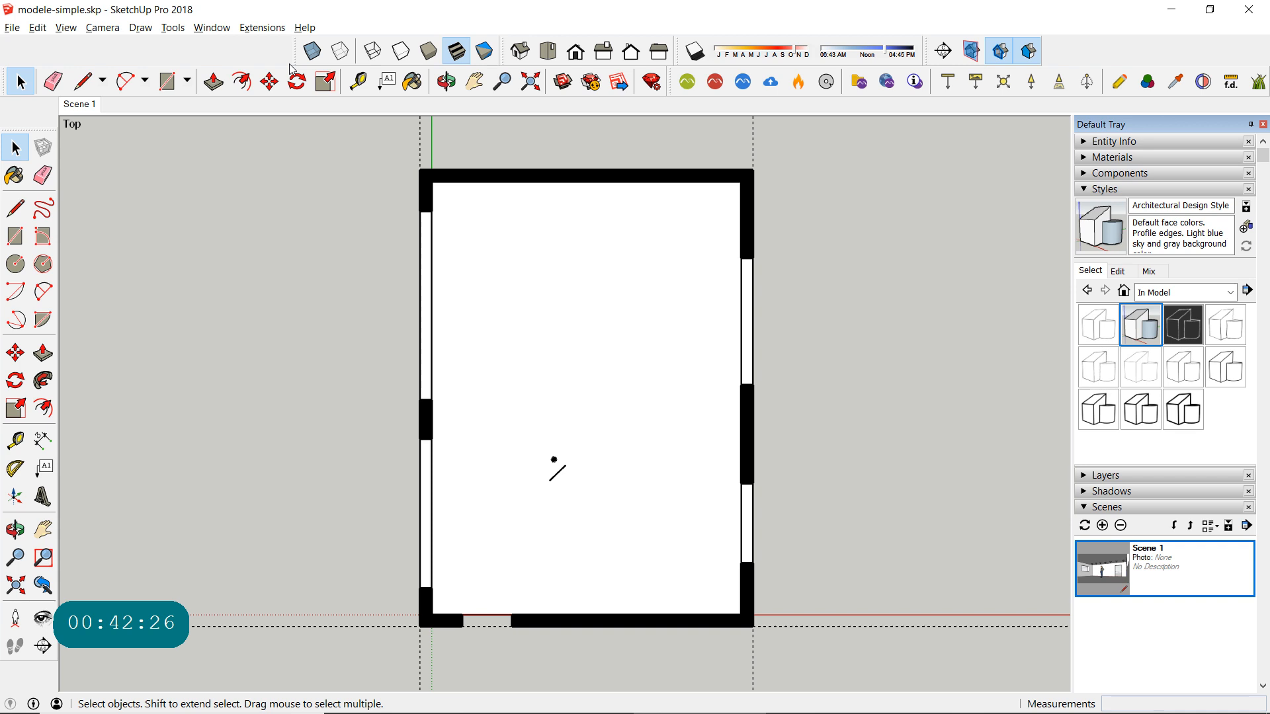
- Hide the guides and axes again under the Architectural Design Style
{"action": "left_click", "coordinate": [67, 27]}
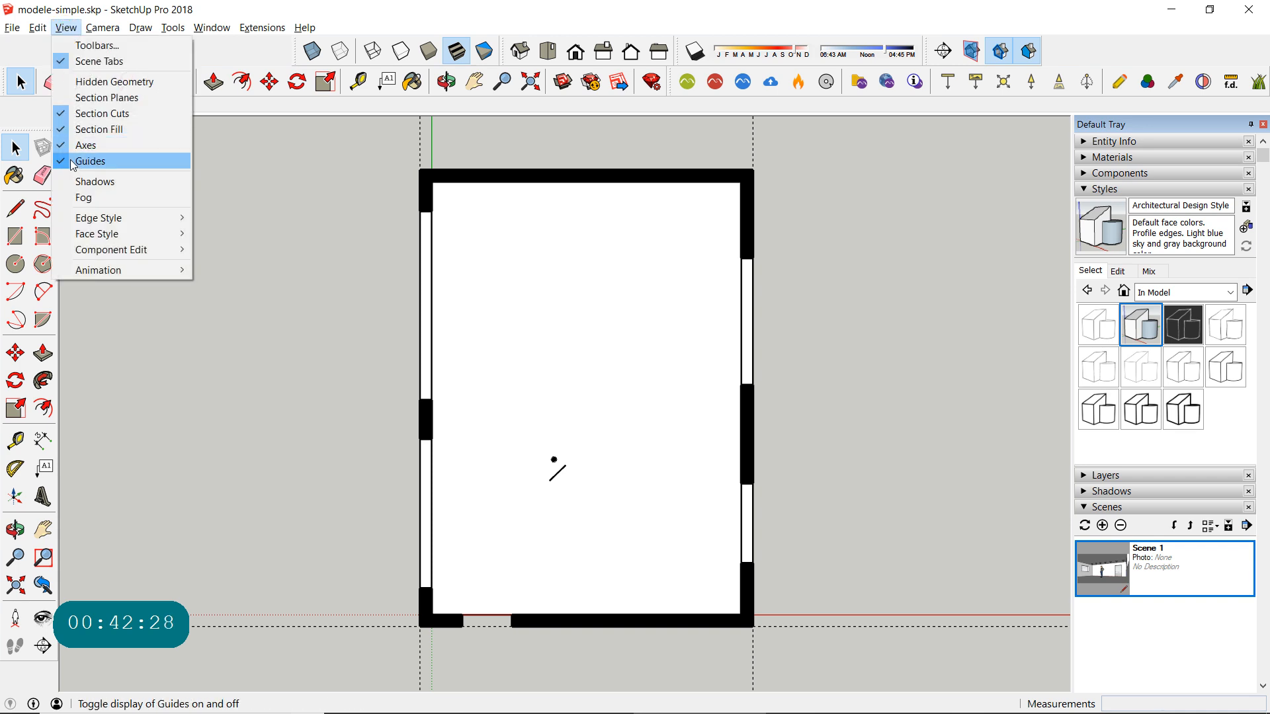
{"action": "left_click", "coordinate": [90, 161]}
{"action": "left_click", "coordinate": [65, 27]}
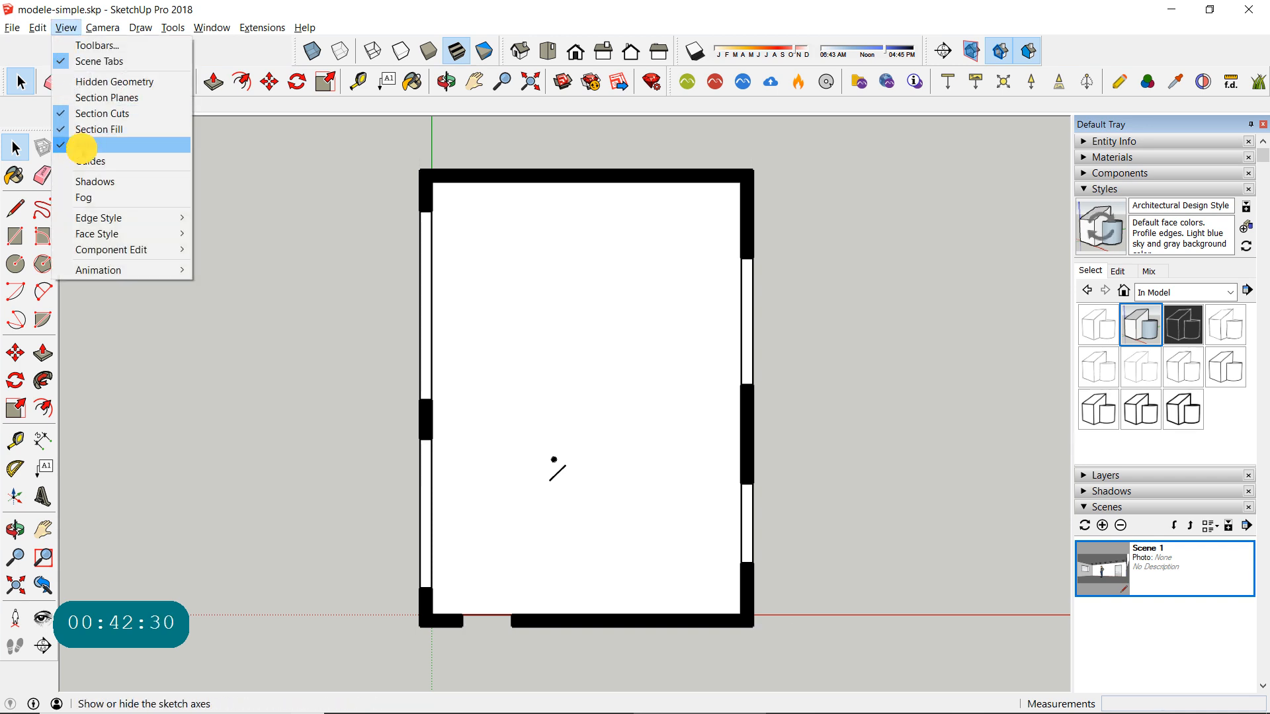
{"action": "left_click", "coordinate": [82, 145]}
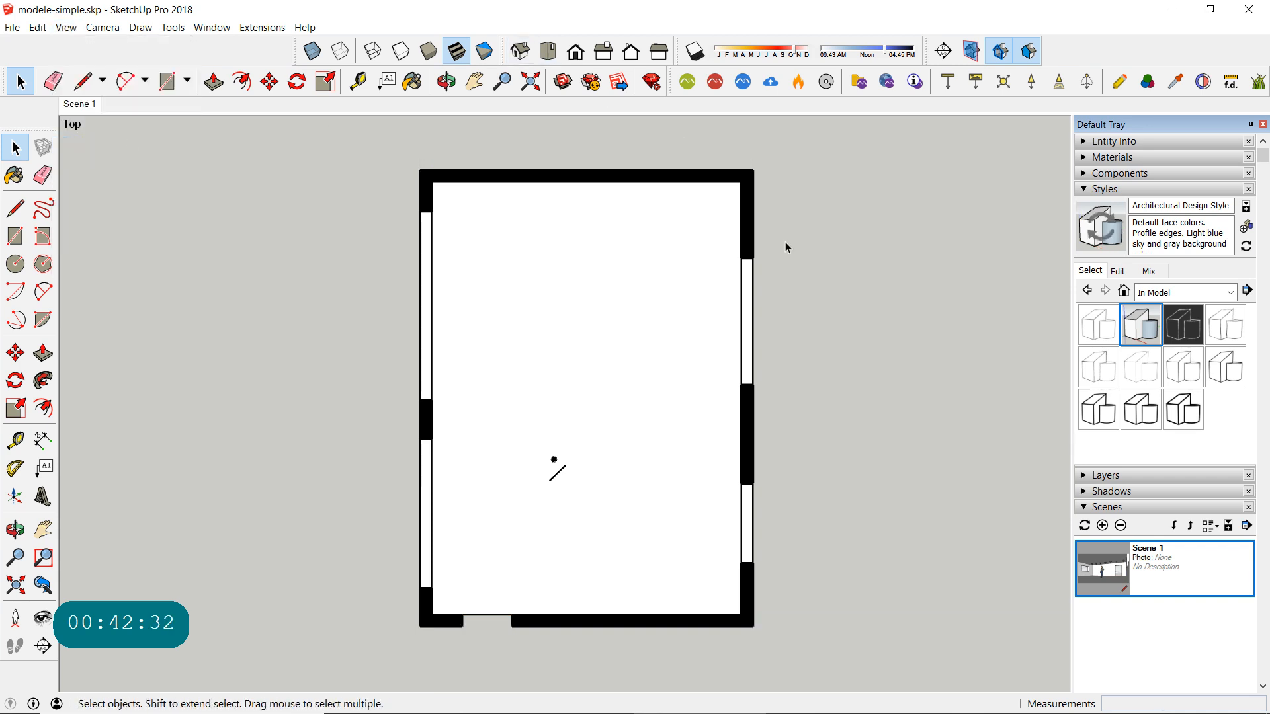
- Set the profile edge thickness of the Architectural Design Style to 1
{"action": "left_click", "coordinate": [1117, 272]}
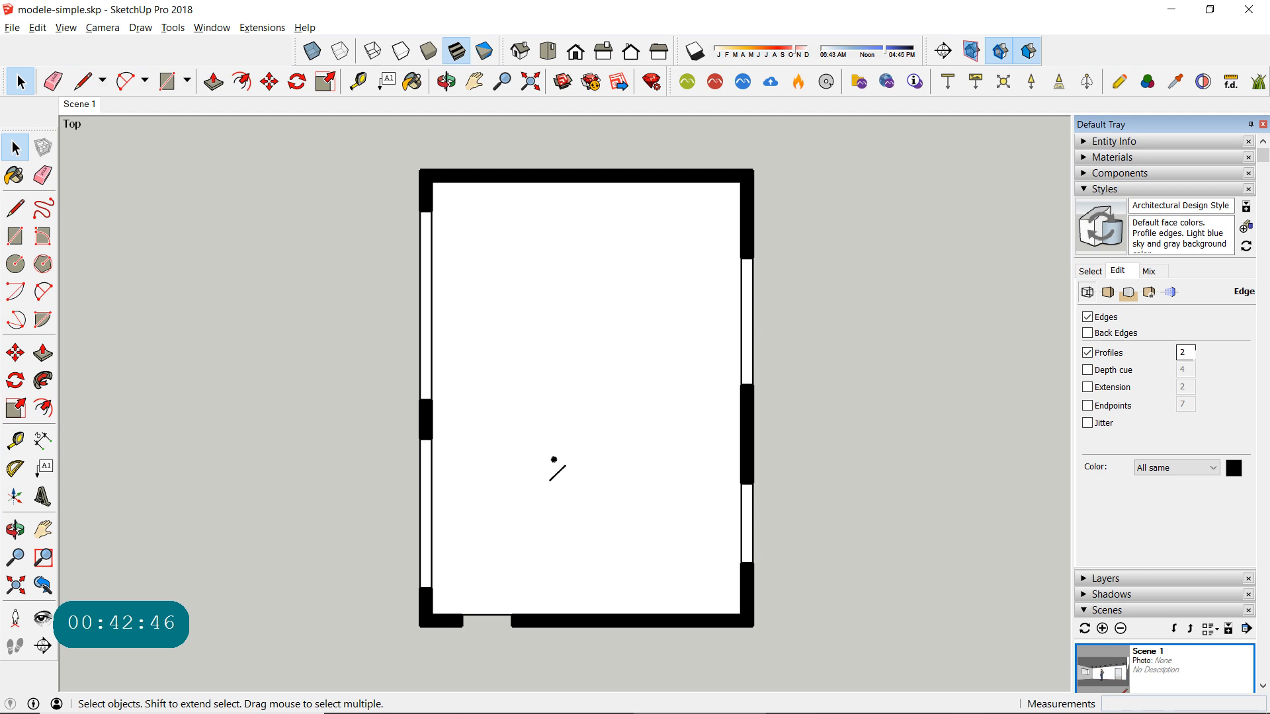
{"action": "double_click", "coordinate": [1189, 351]}
{"action": "type", "text": "1"}
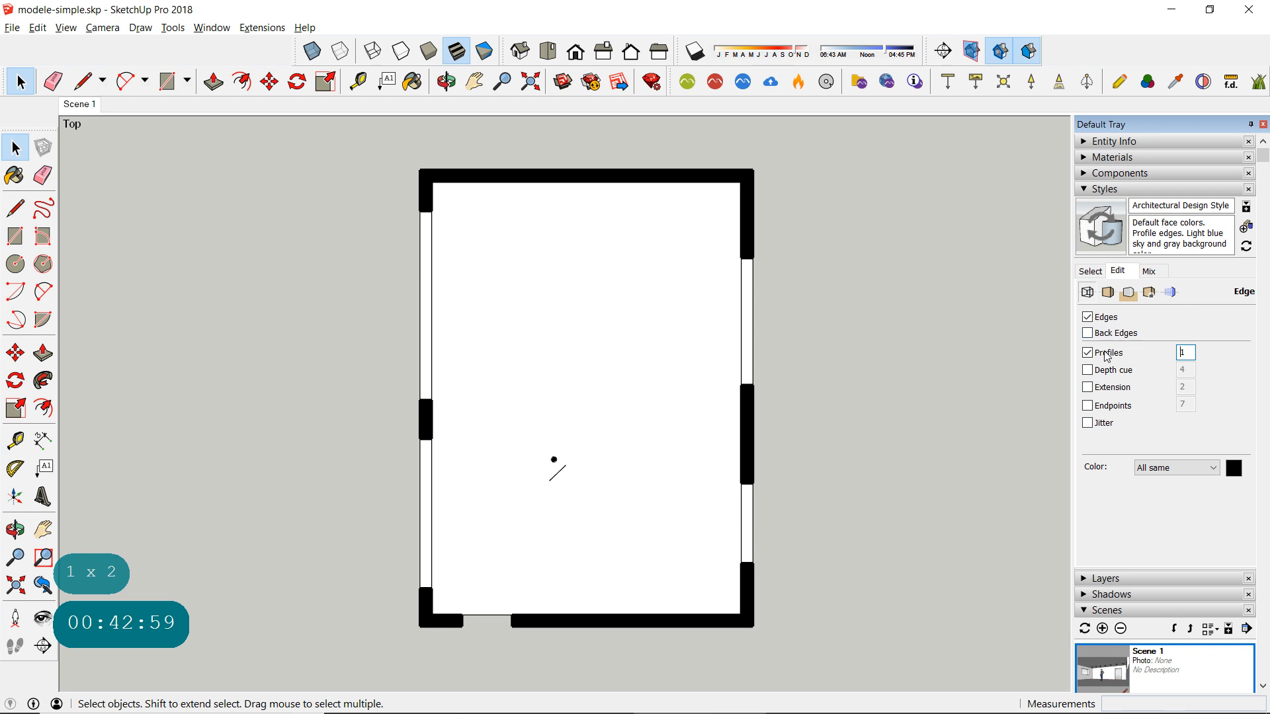
- Enable edge extensions in the style, set their length to 7, and check the wall corners and the whole plan
{"action": "left_click", "coordinate": [1087, 387]}
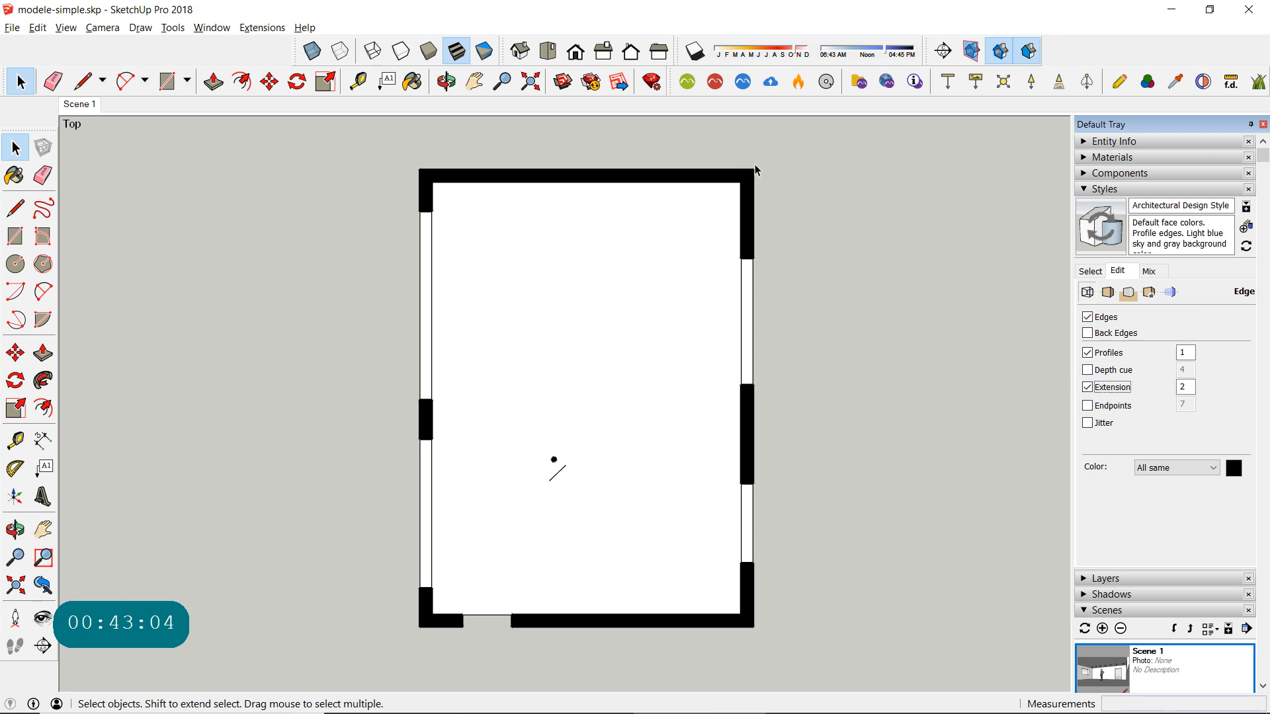
{"action": "scroll", "coordinate": [756, 171], "scroll_direction": "up", "scroll_amount": 6}
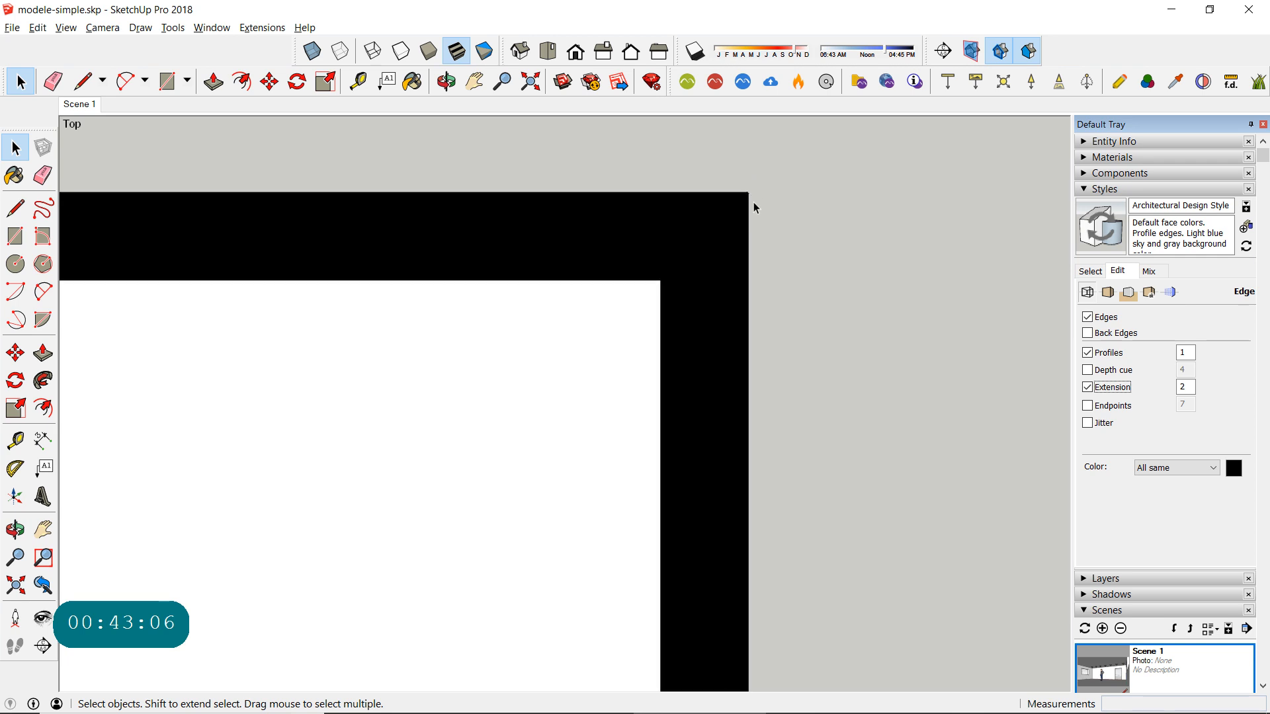
{"action": "scroll", "coordinate": [754, 204], "scroll_direction": "down", "scroll_amount": 3}
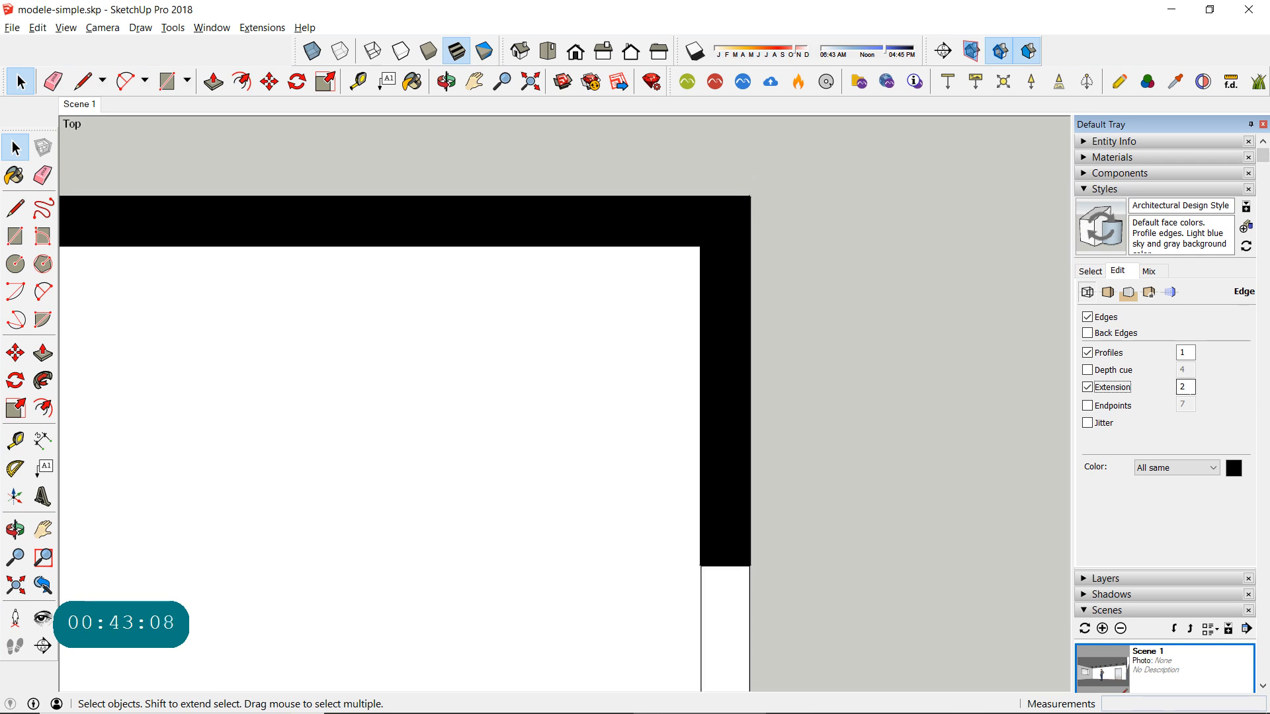
{"action": "double_click", "coordinate": [1181, 387]}
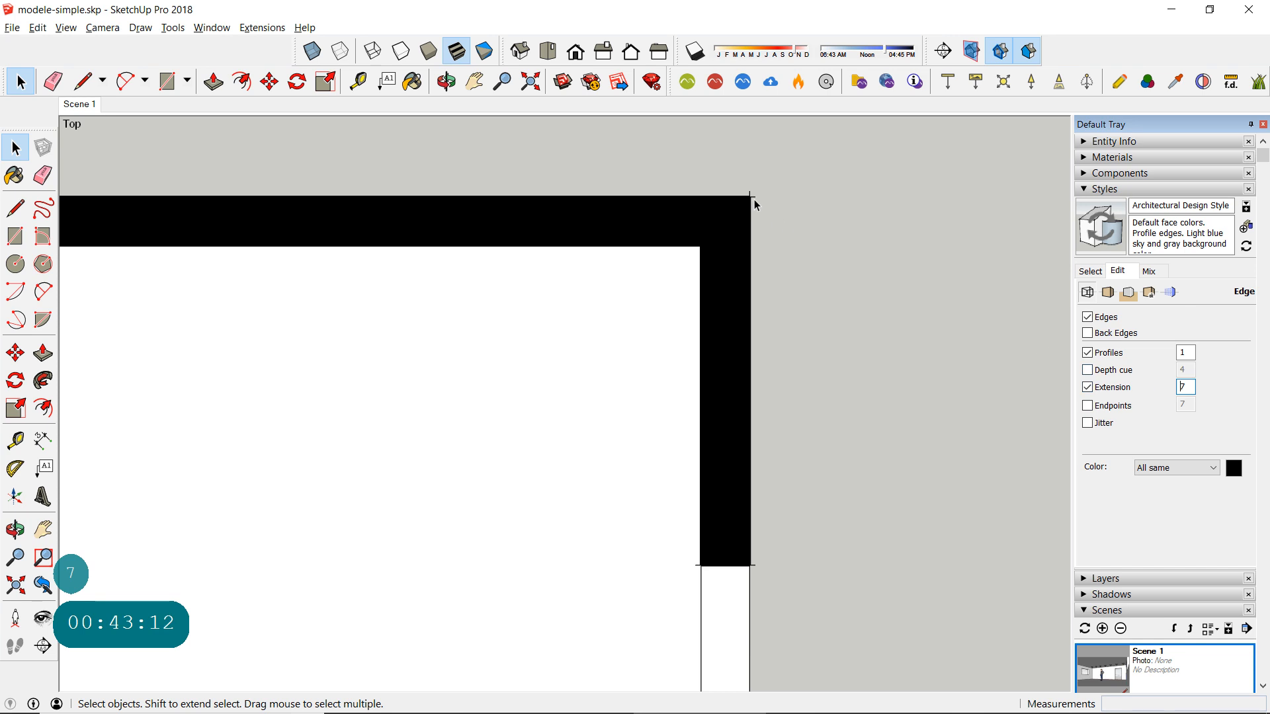
{"action": "scroll", "coordinate": [759, 246], "scroll_direction": "down", "scroll_amount": 5}
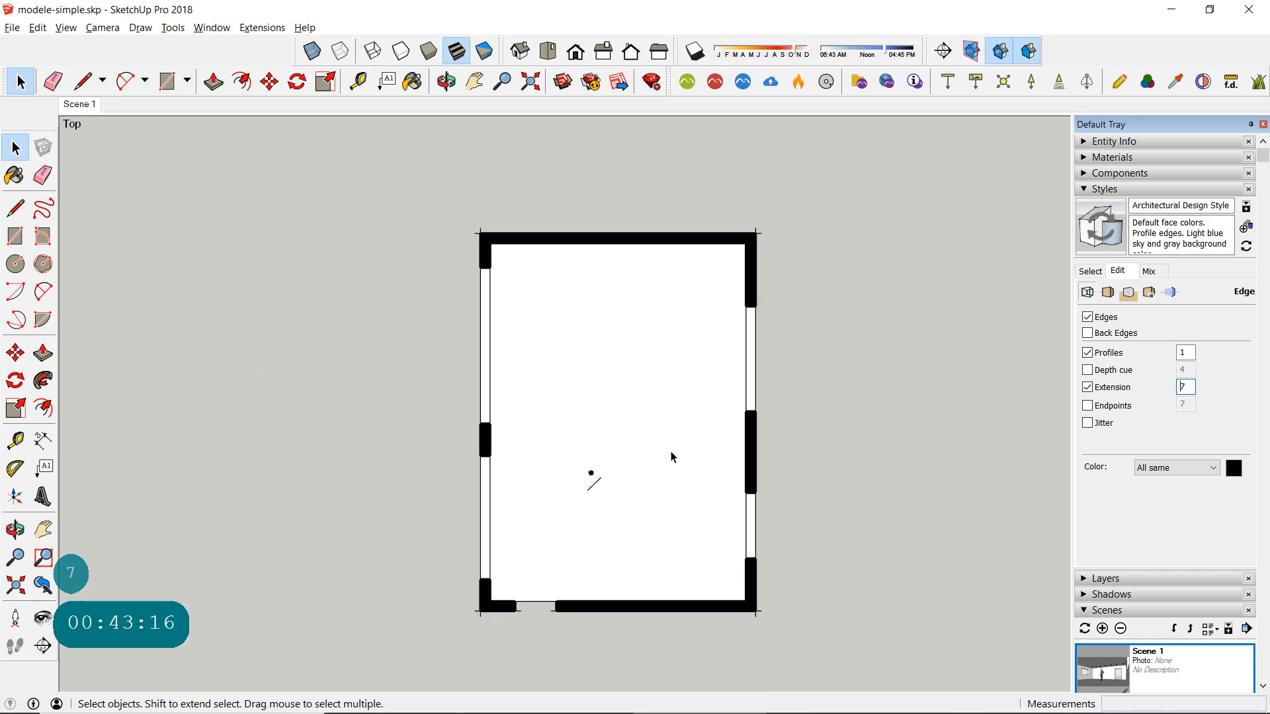
{"action": "scroll", "coordinate": [673, 456], "scroll_direction": "up", "scroll_amount": 1}
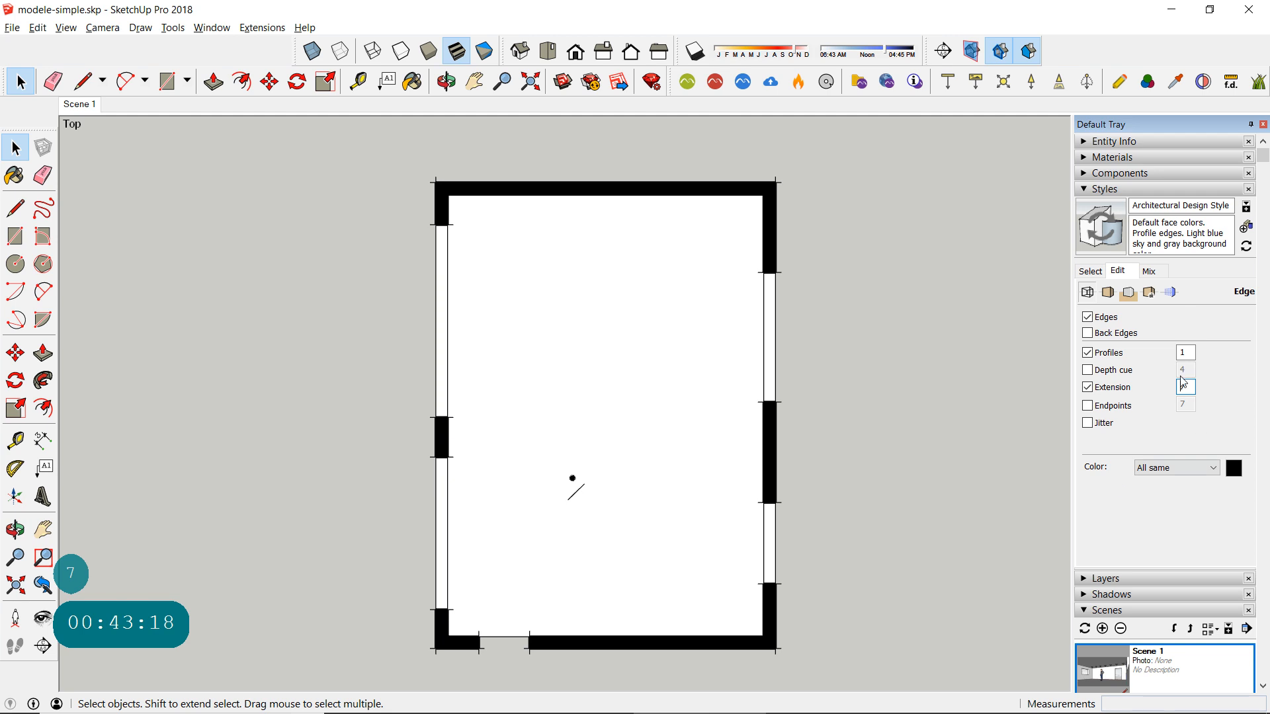
- Set the edge extension length of the Architectural Design Style to 5 and open the style's face settings
{"action": "type", "text": "7"}
{"action": "left_click_drag", "start_coordinate": [1188, 387], "coordinate": [1166, 389]}
{"action": "type", "text": "5"}
{"action": "key", "text": "Return"}
{"action": "left_click", "coordinate": [1107, 292]}
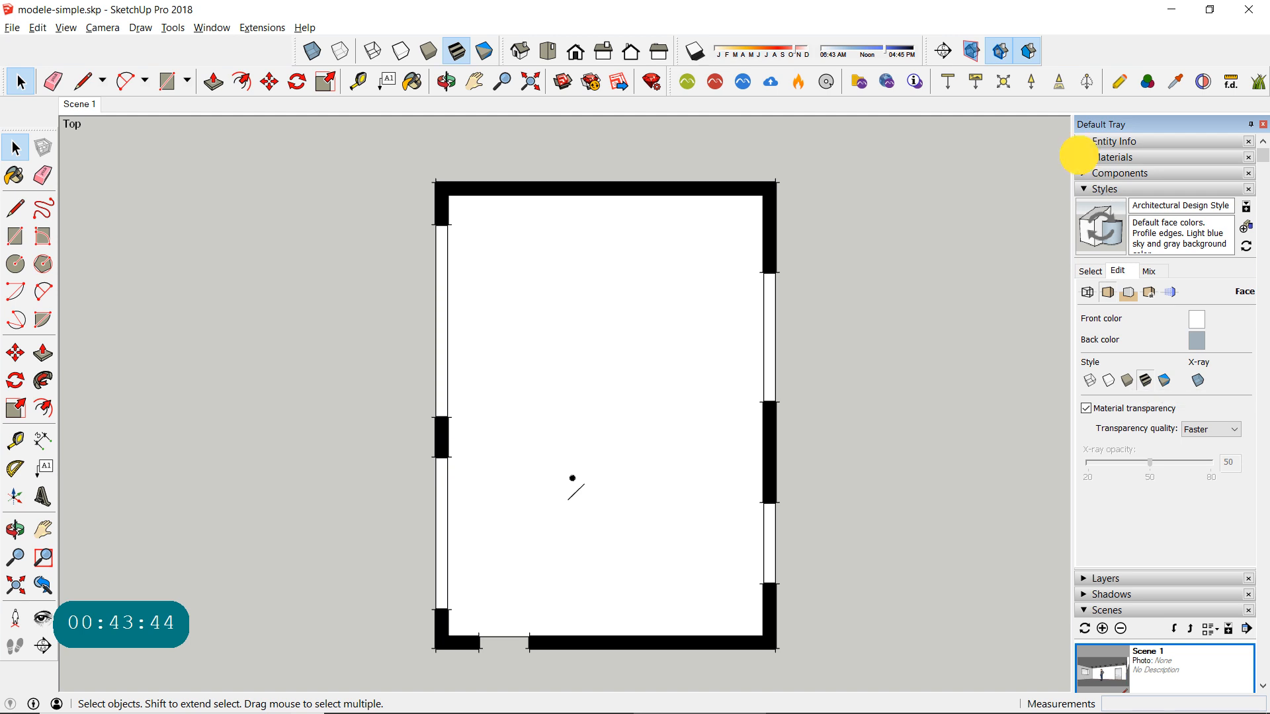
- Try the Field Rectangle Tile material from the Tile library on the whole room group
{"action": "left_click", "coordinate": [1082, 159]}
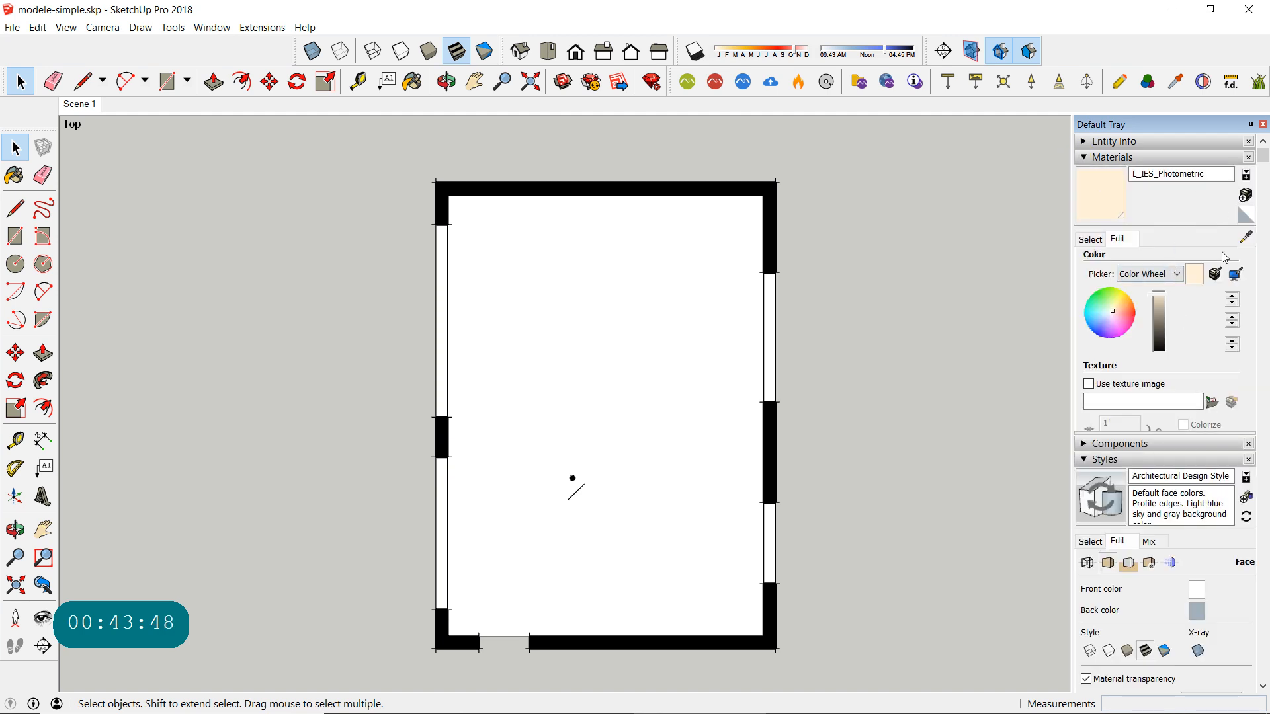
{"action": "scroll", "coordinate": [1213, 330], "scroll_direction": "down", "scroll_amount": 3}
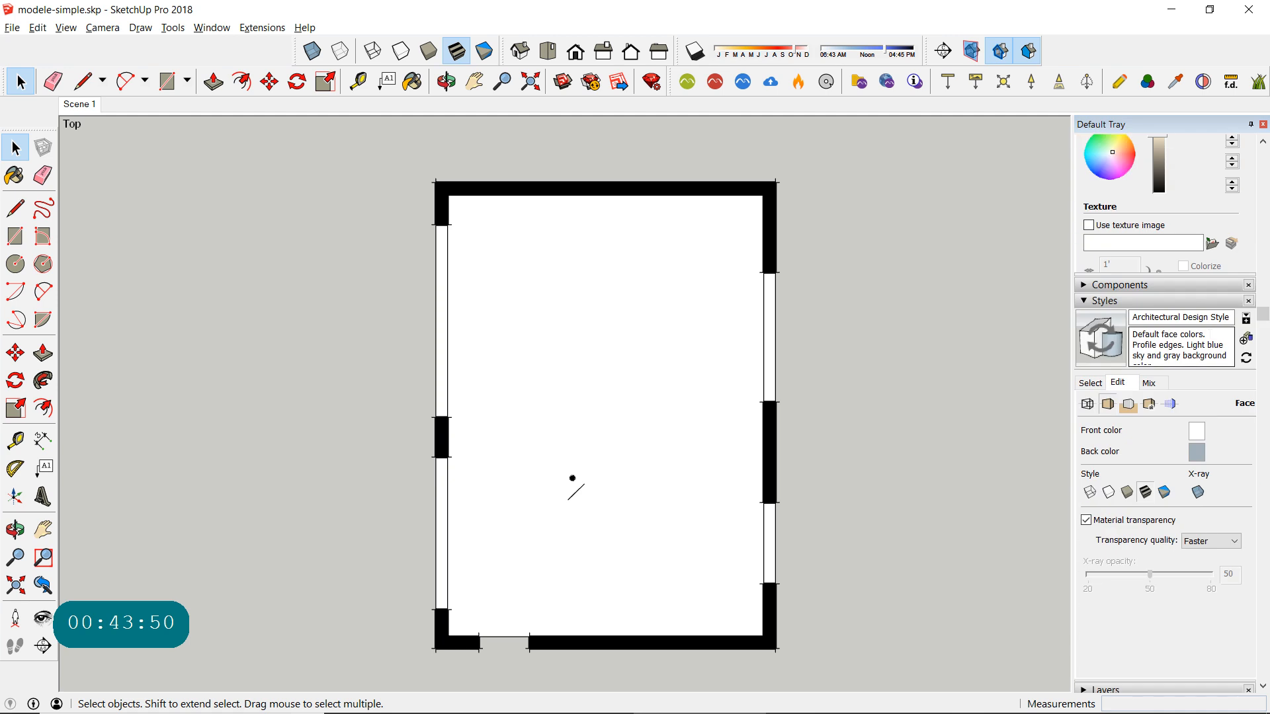
{"action": "scroll", "coordinate": [1191, 229], "scroll_direction": "up", "scroll_amount": 3}
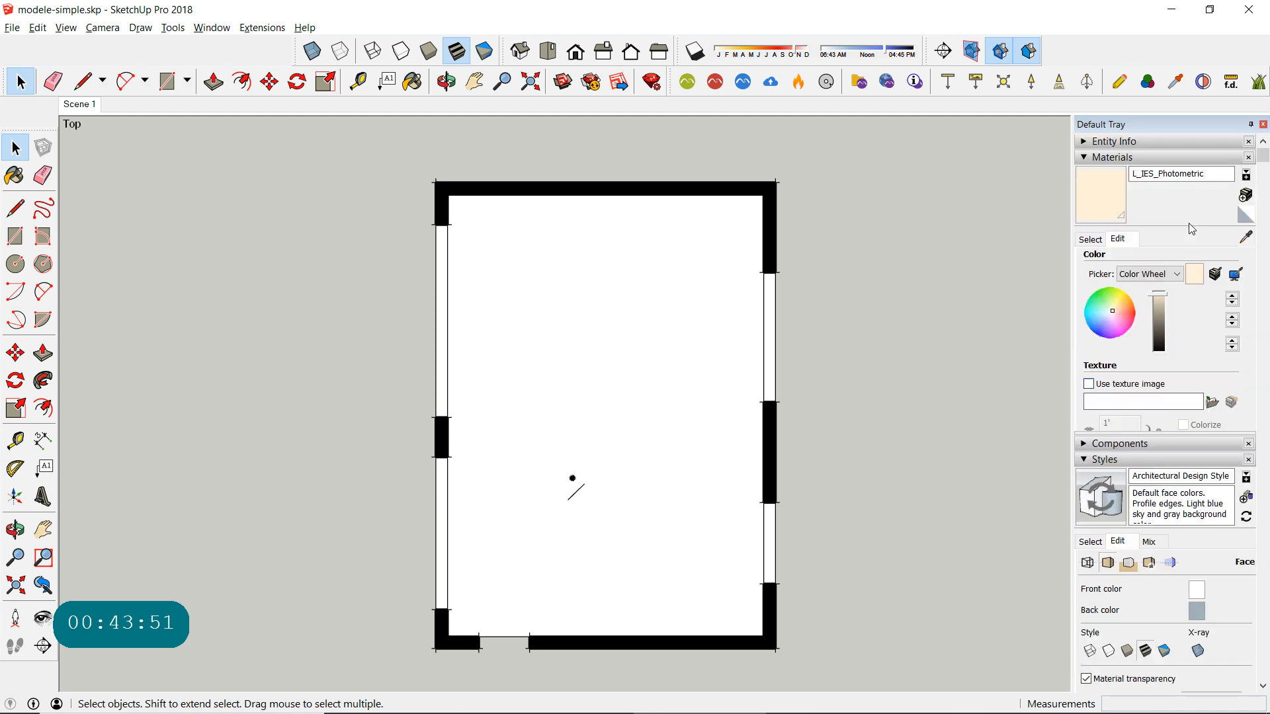
{"action": "left_click", "coordinate": [1089, 240]}
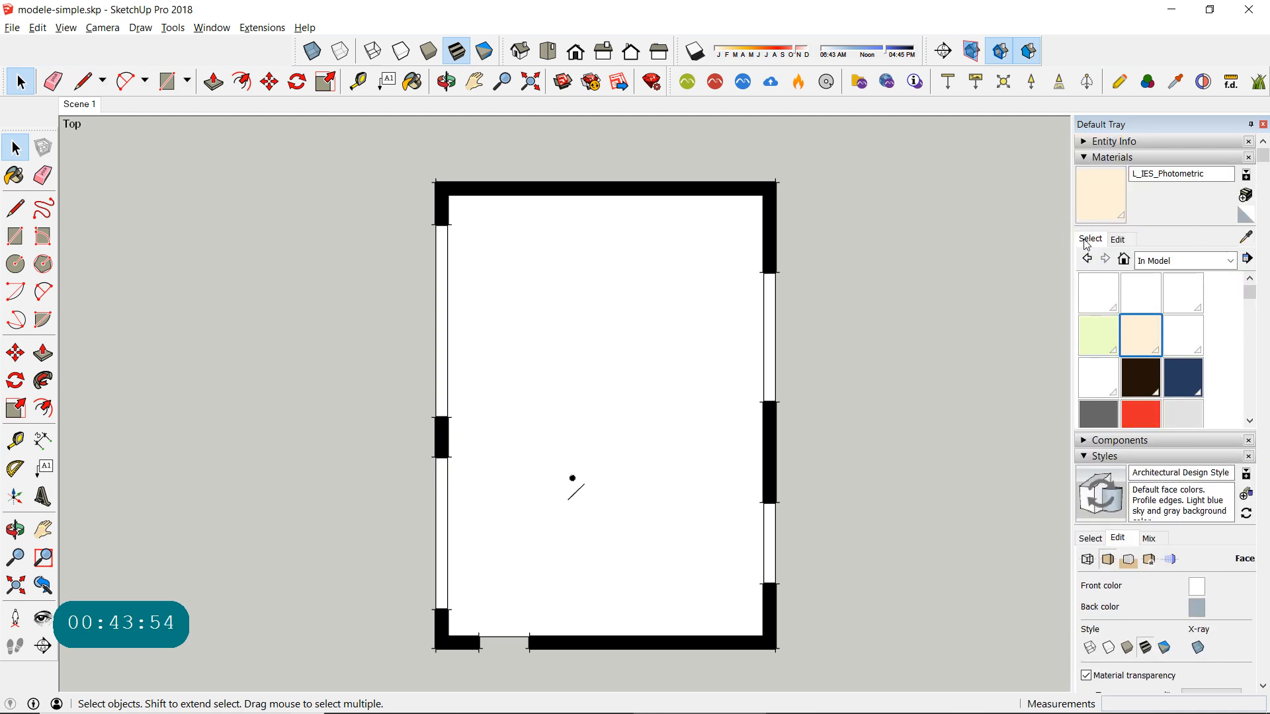
{"action": "left_click", "coordinate": [1187, 262]}
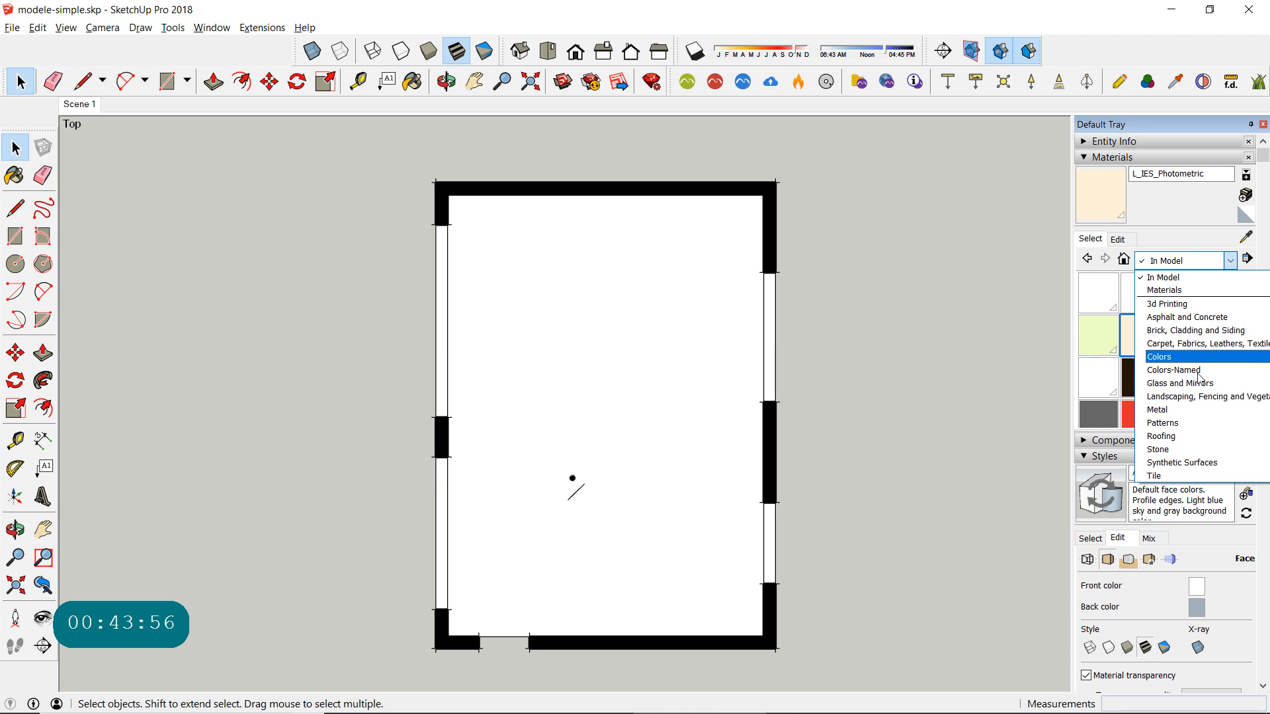
{"action": "left_click", "coordinate": [1171, 476]}
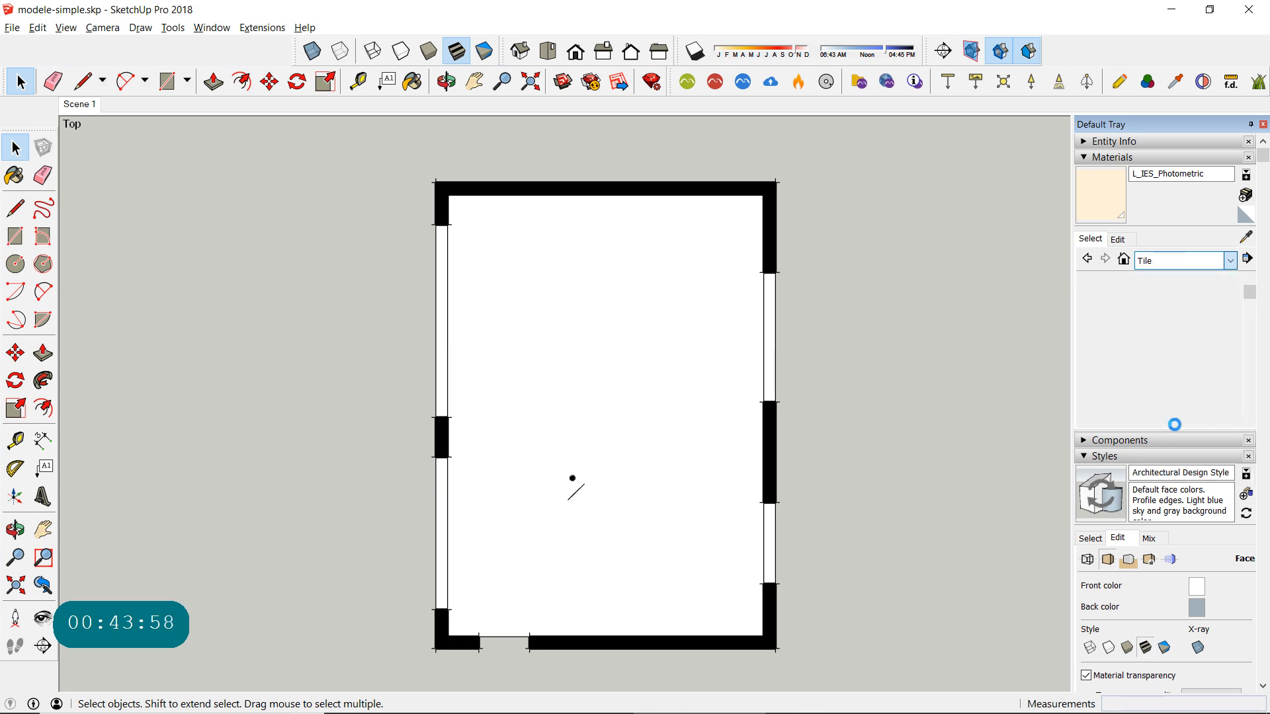
{"action": "left_click", "coordinate": [1183, 335]}
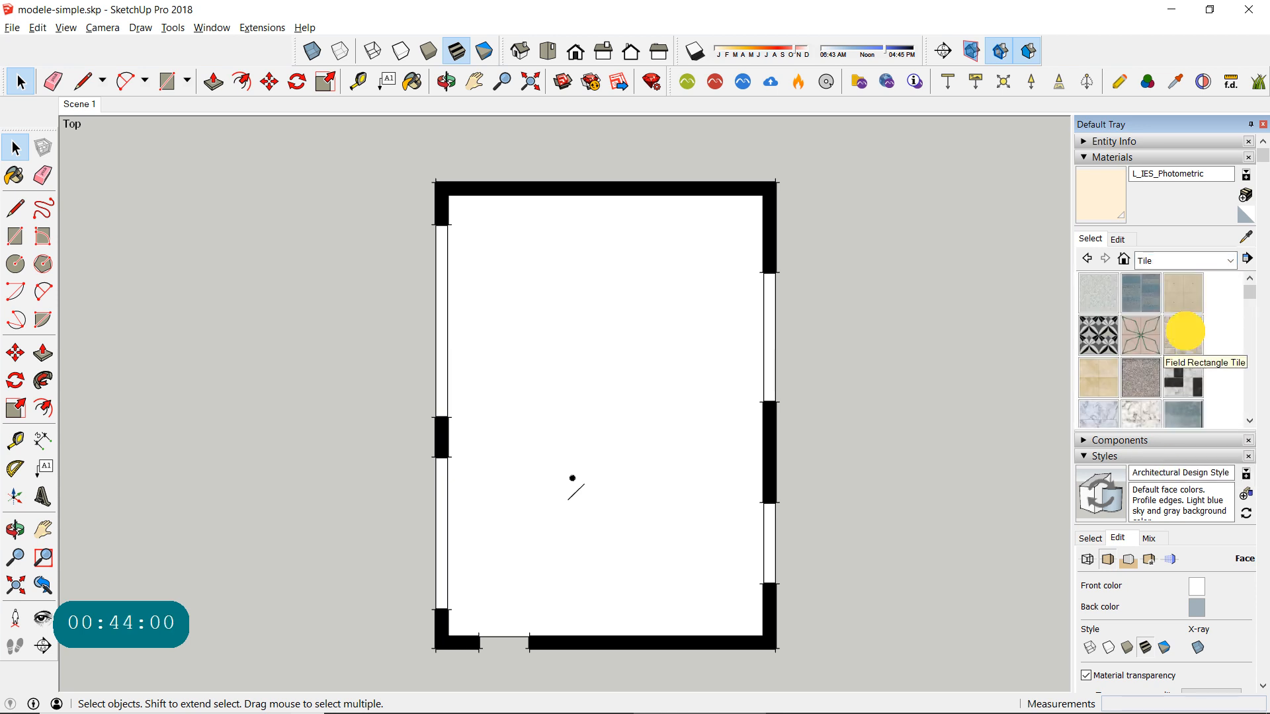
{"action": "left_click", "coordinate": [661, 367]}
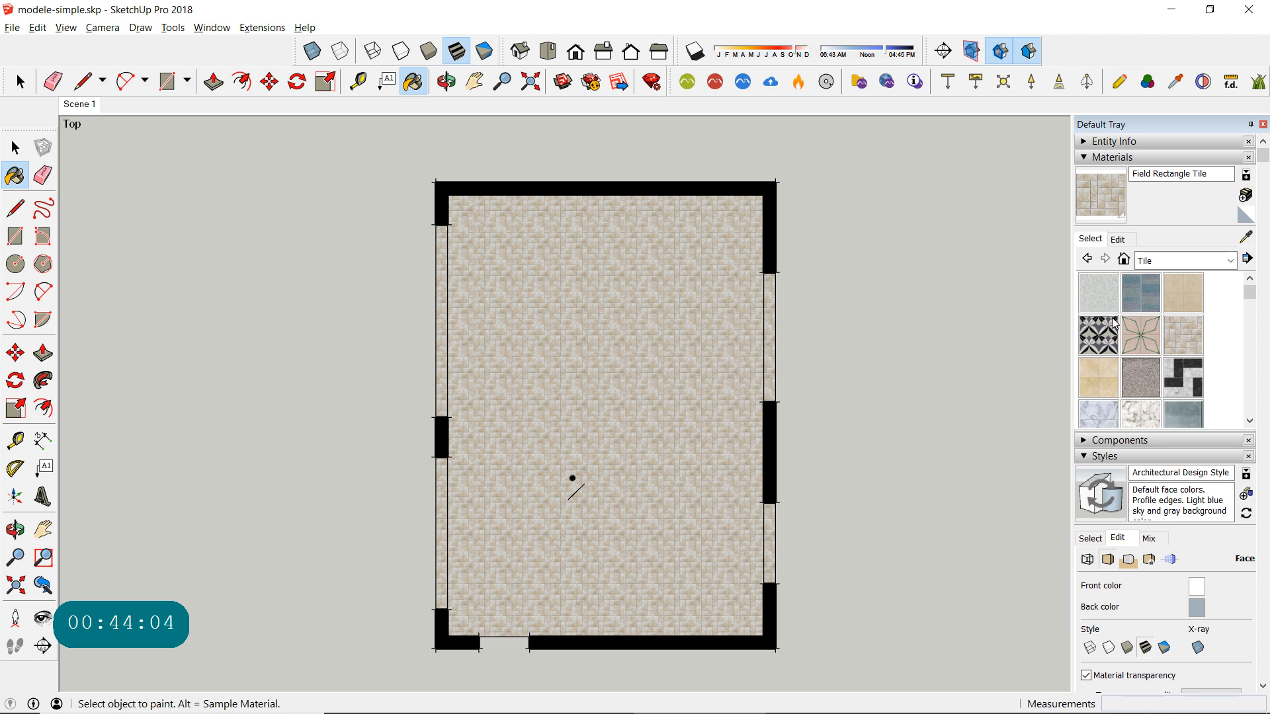
- Try Roofing Slate Tan and Square Glass Tile 03 from the Tile library on the room group
{"action": "scroll", "coordinate": [1133, 340], "scroll_direction": "down", "scroll_amount": 3}
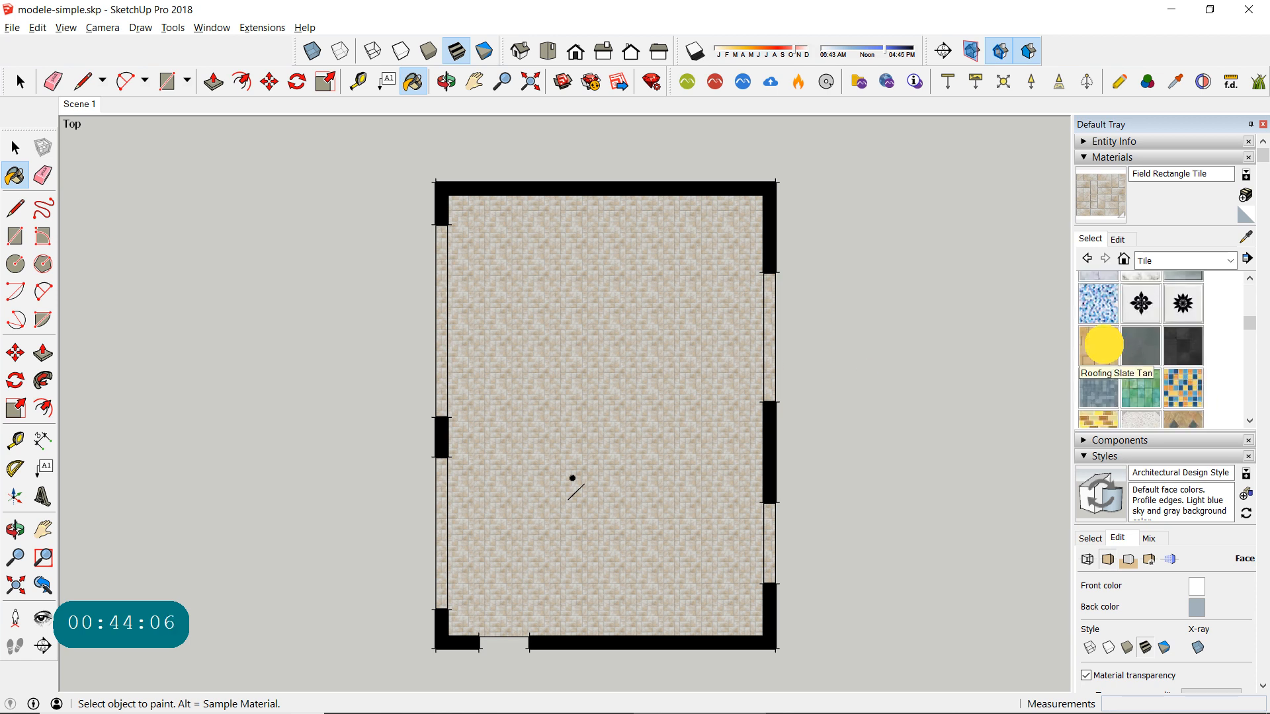
{"action": "left_click", "coordinate": [1099, 344]}
{"action": "left_click", "coordinate": [725, 340]}
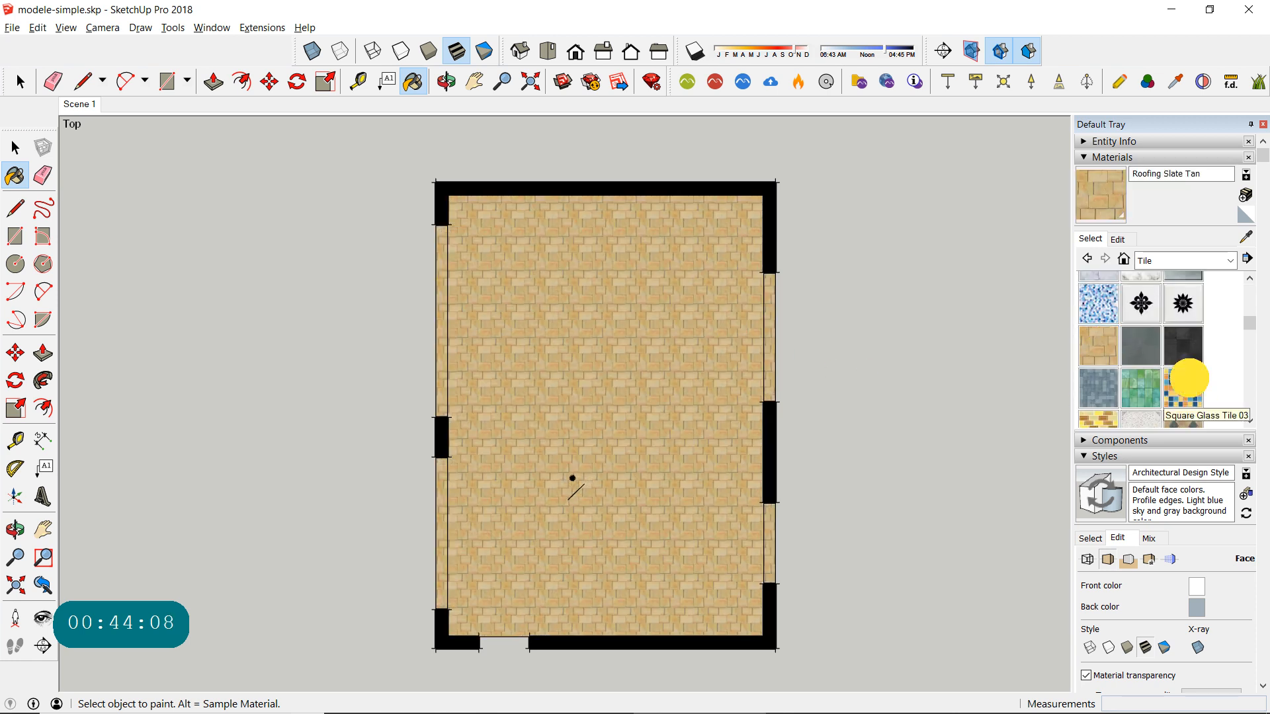
{"action": "left_click", "coordinate": [1183, 380]}
{"action": "left_click", "coordinate": [747, 370]}
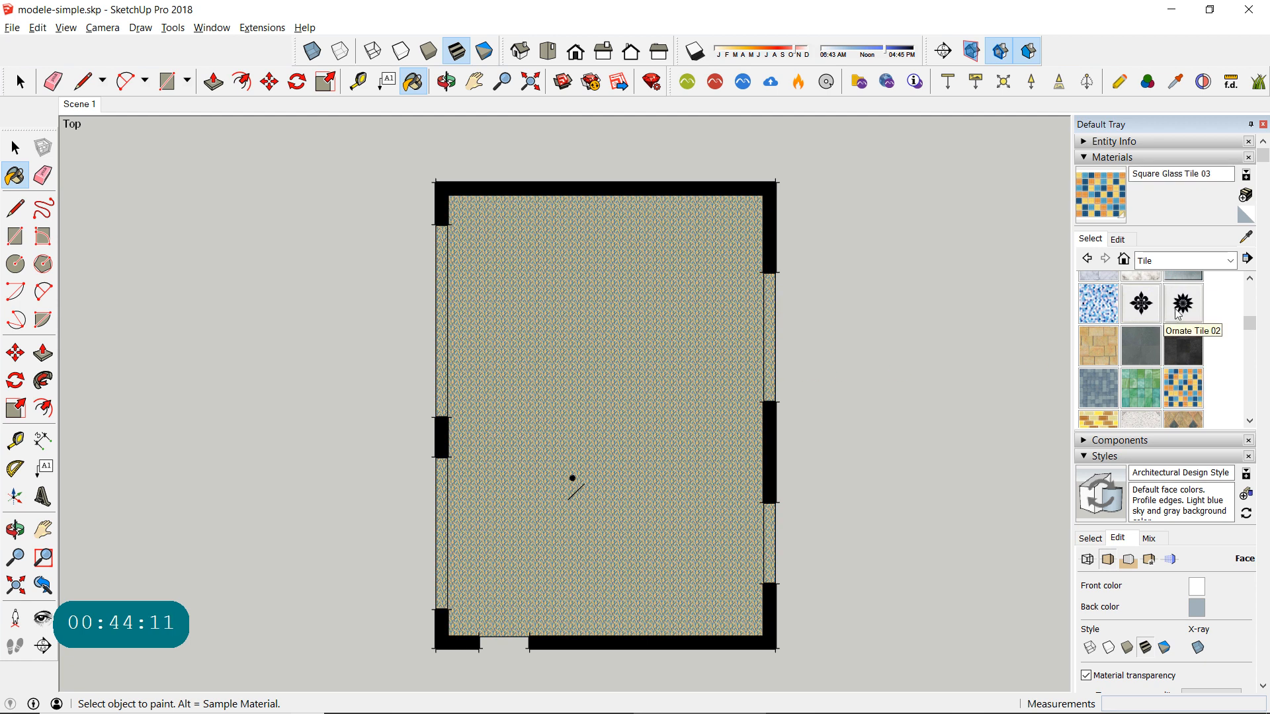
- Try Wood Square Tile 02 and Wood Square Tile 01 on the room group
{"action": "scroll", "coordinate": [1178, 325], "scroll_direction": "down", "scroll_amount": 5}
{"action": "left_click", "coordinate": [1156, 326]}
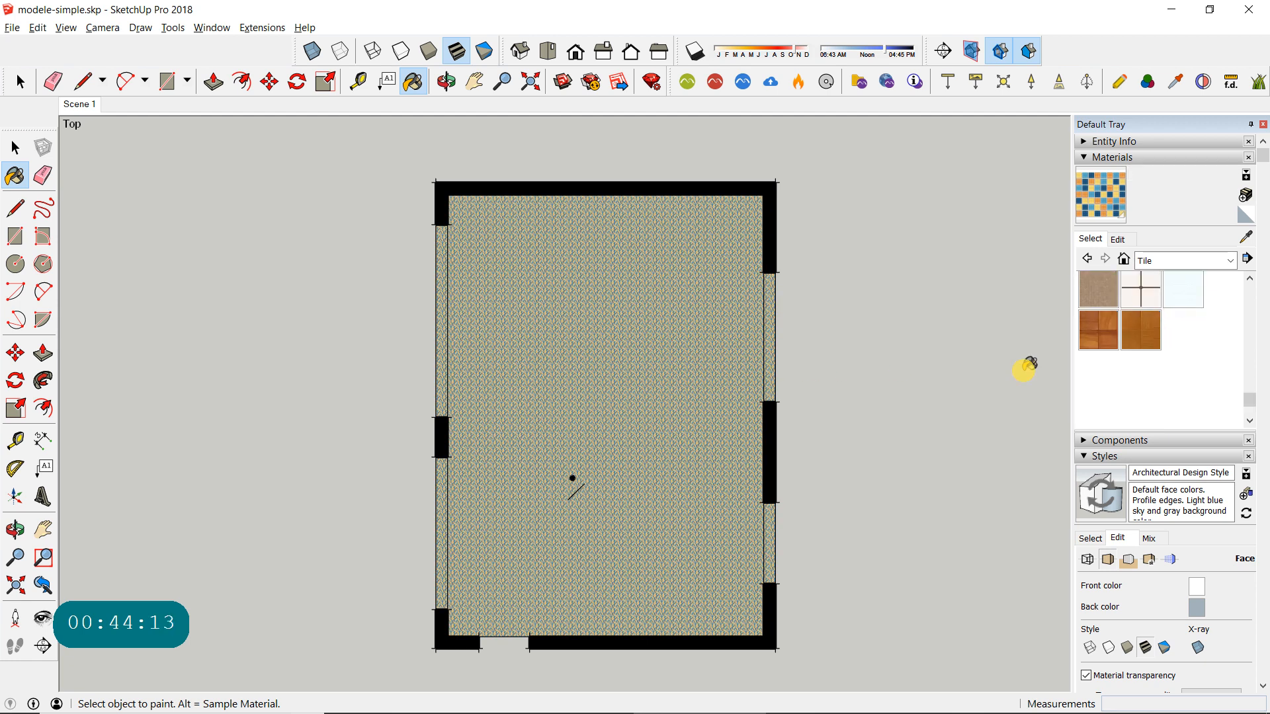
{"action": "left_click", "coordinate": [665, 368]}
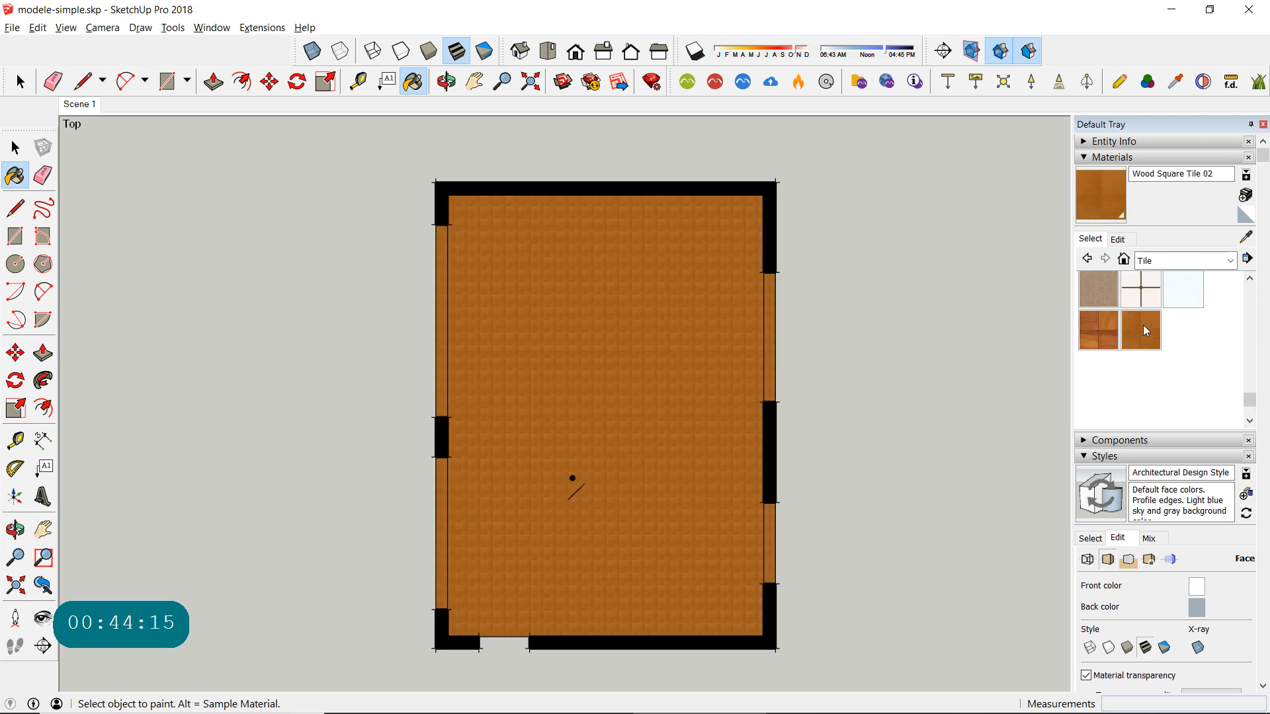
{"action": "left_click", "coordinate": [1098, 330]}
{"action": "left_click", "coordinate": [749, 389]}
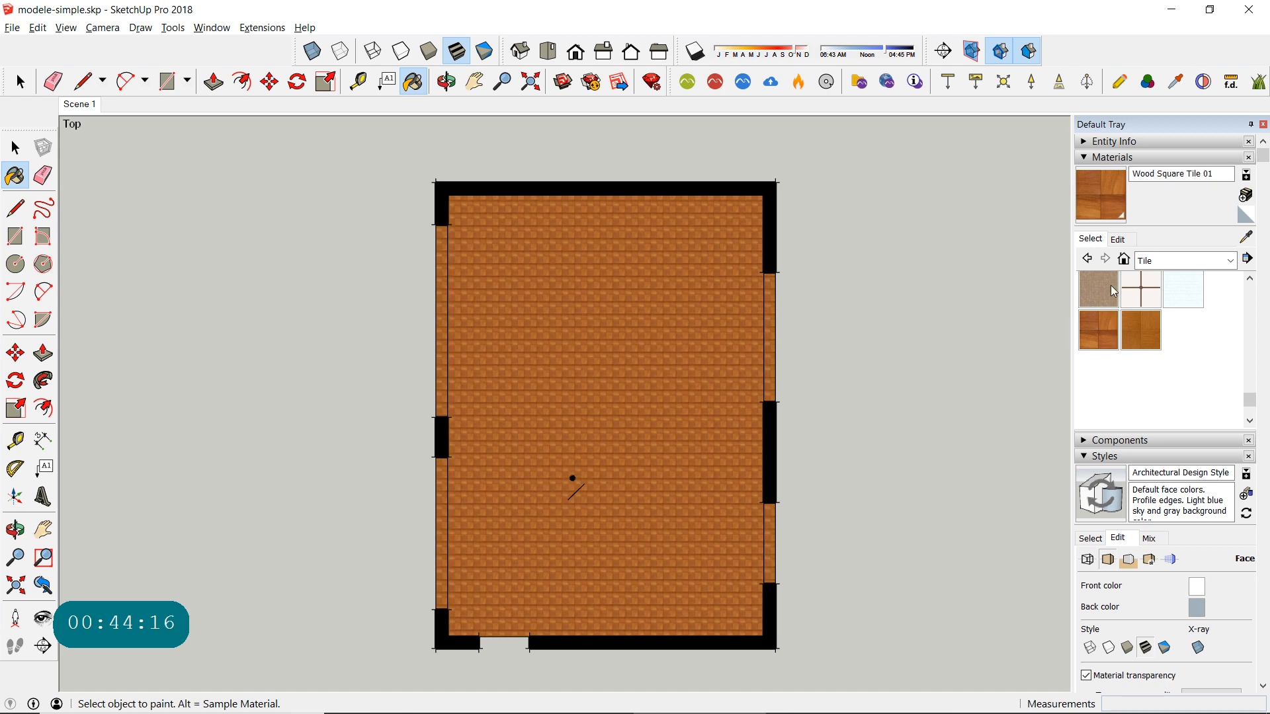
- Switch to the Wood material library and try Wood Floor Dark on the room group
{"action": "scroll", "coordinate": [1248, 323], "scroll_direction": "up", "scroll_amount": 10}
{"action": "left_click", "coordinate": [1231, 261]}
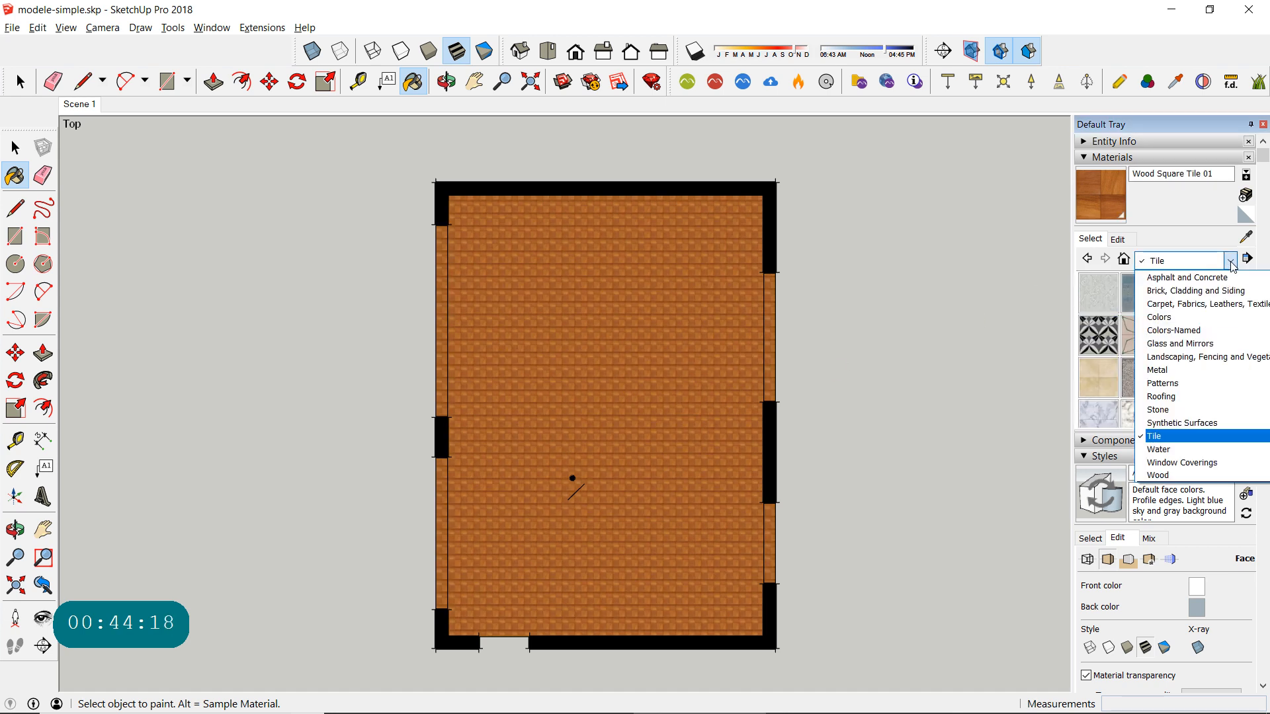
{"action": "left_click", "coordinate": [1174, 476]}
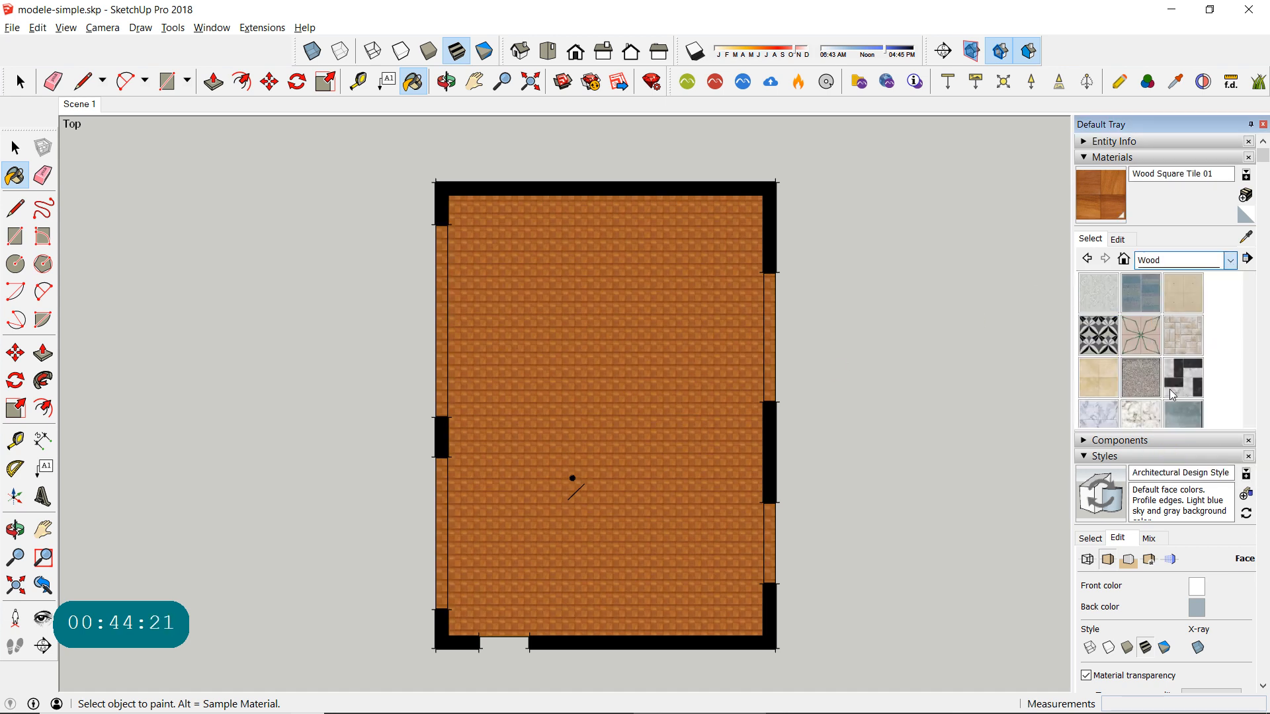
{"action": "left_click", "coordinate": [1116, 343]}
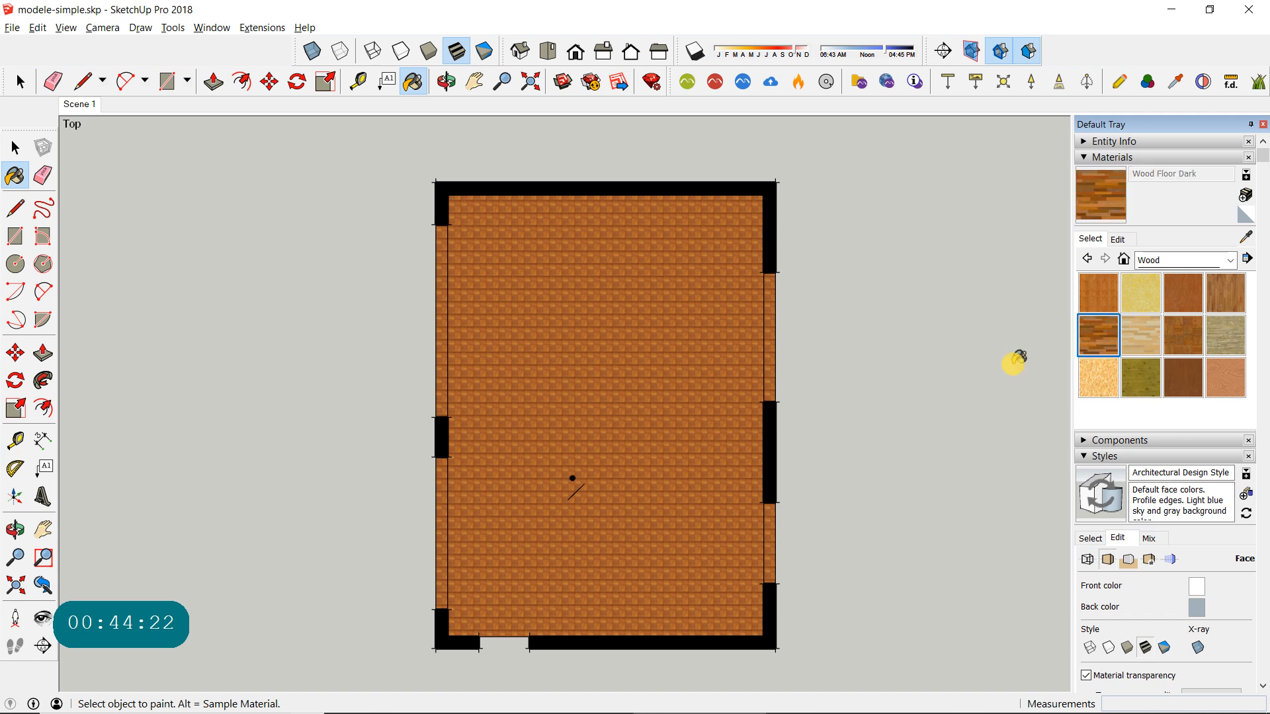
{"action": "left_click", "coordinate": [717, 348]}
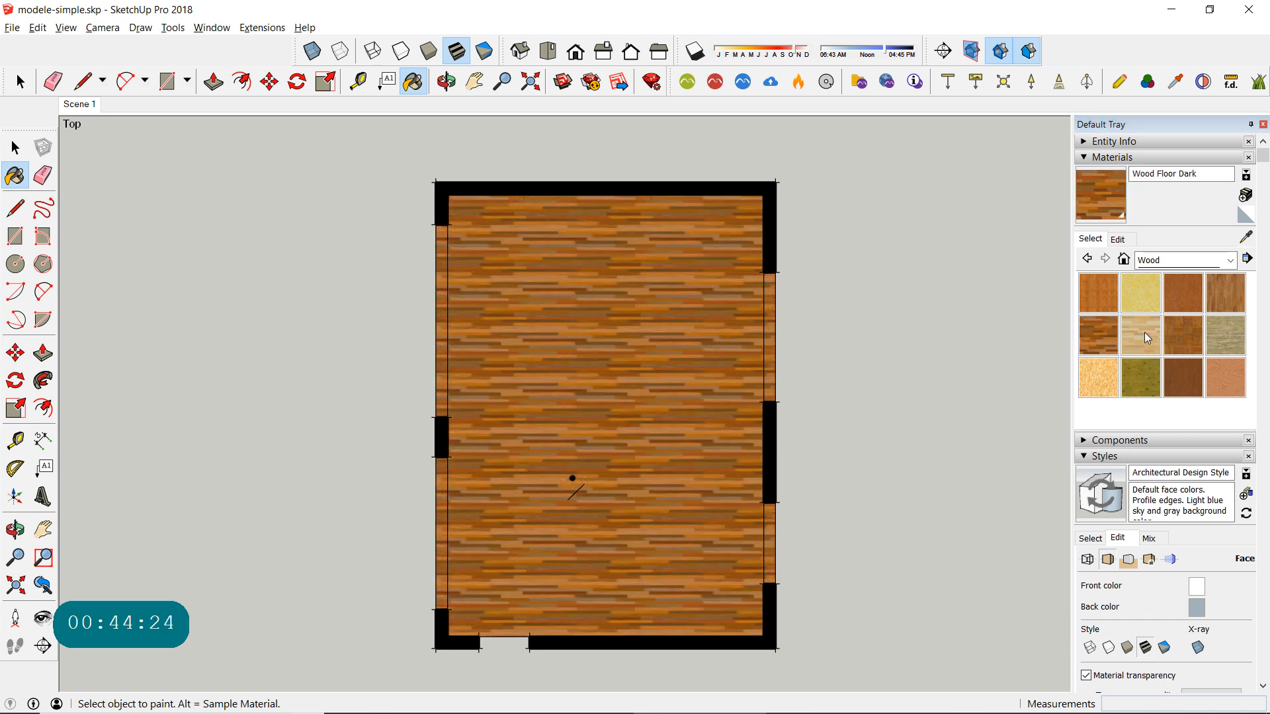
- Try Wood Floor Light and Wood Floor on the room group, and apply Wood Floor Dark again
{"action": "left_click", "coordinate": [1147, 337]}
{"action": "left_click", "coordinate": [671, 357]}
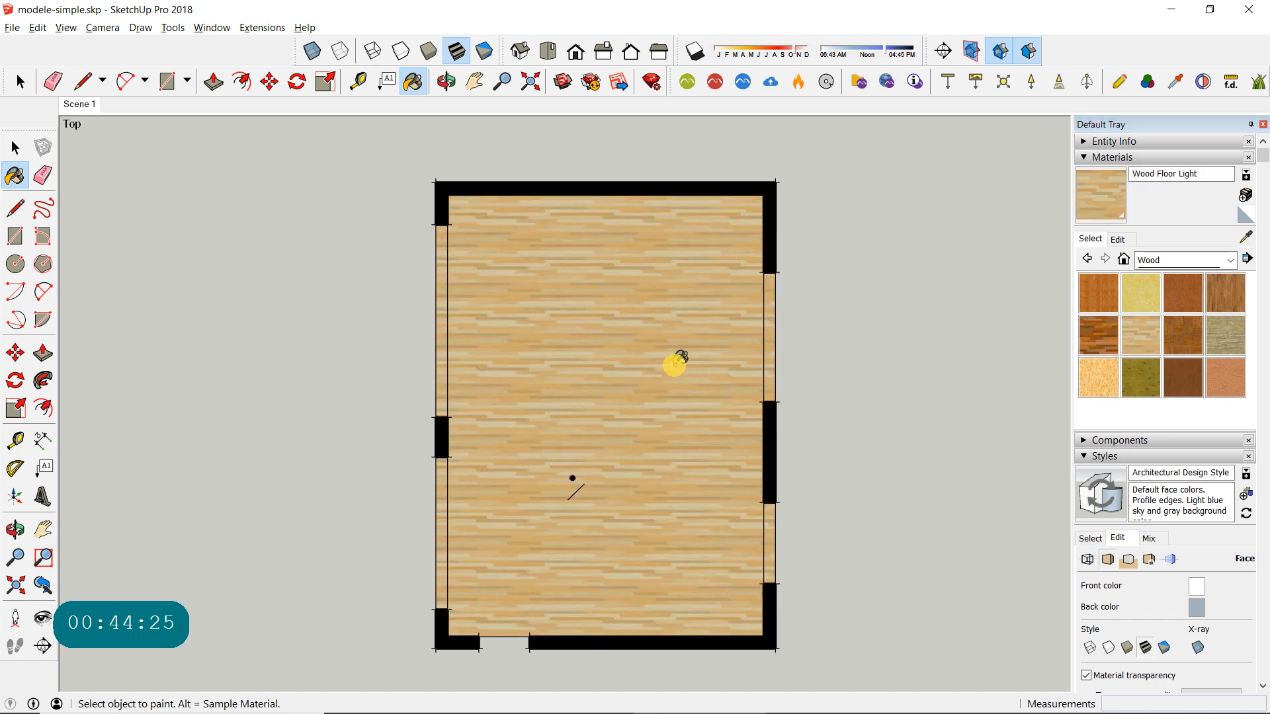
{"action": "left_click", "coordinate": [1245, 303]}
{"action": "left_click", "coordinate": [651, 367]}
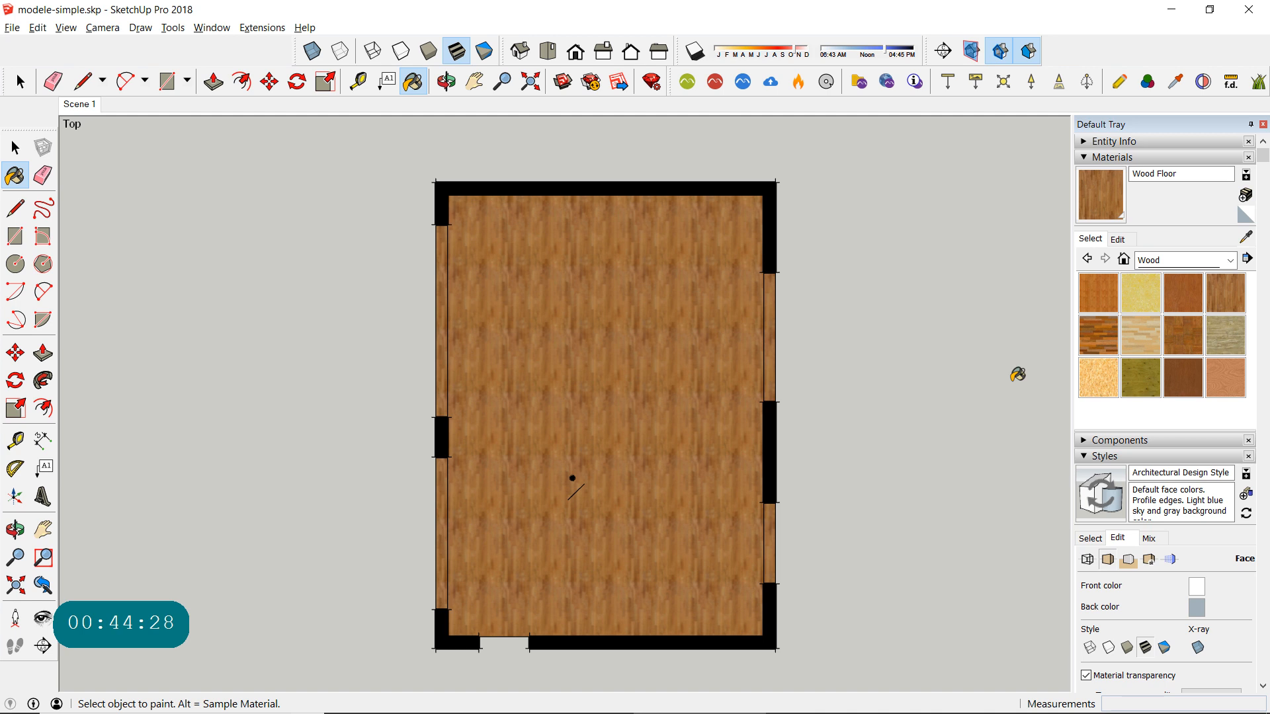
{"action": "left_click", "coordinate": [1097, 335]}
{"action": "left_click", "coordinate": [730, 360]}
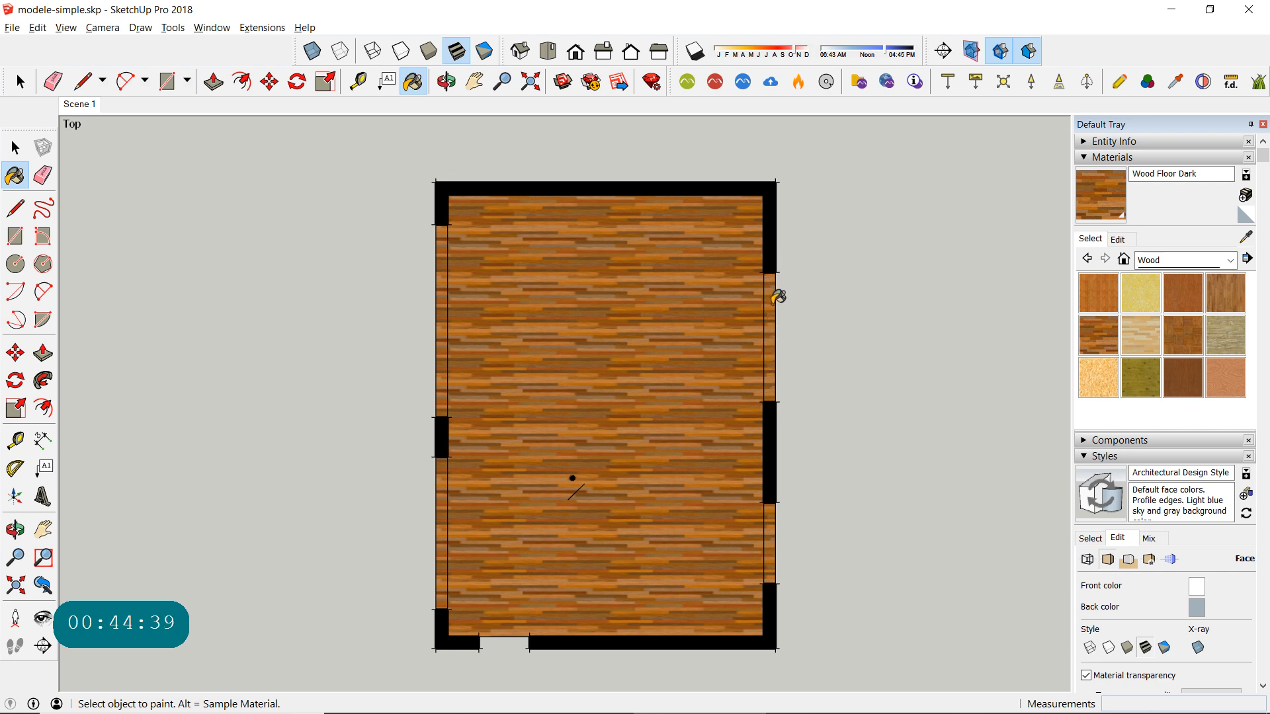
- Undo all the test materials painted on the room group
{"action": "key", "text": "ctrl+z"}
{"action": "key", "text": "ctrl+z"}
{"action": "key", "text": "ctrl+z"}
{"action": "key", "text": "ctrl+z"}
{"action": "key", "text": "ctrl+z"}
{"action": "key", "text": "ctrl+z"}
{"action": "key", "text": "ctrl+z"}
{"action": "key", "text": "ctrl+z"}
{"action": "key", "text": "ctrl+z"}
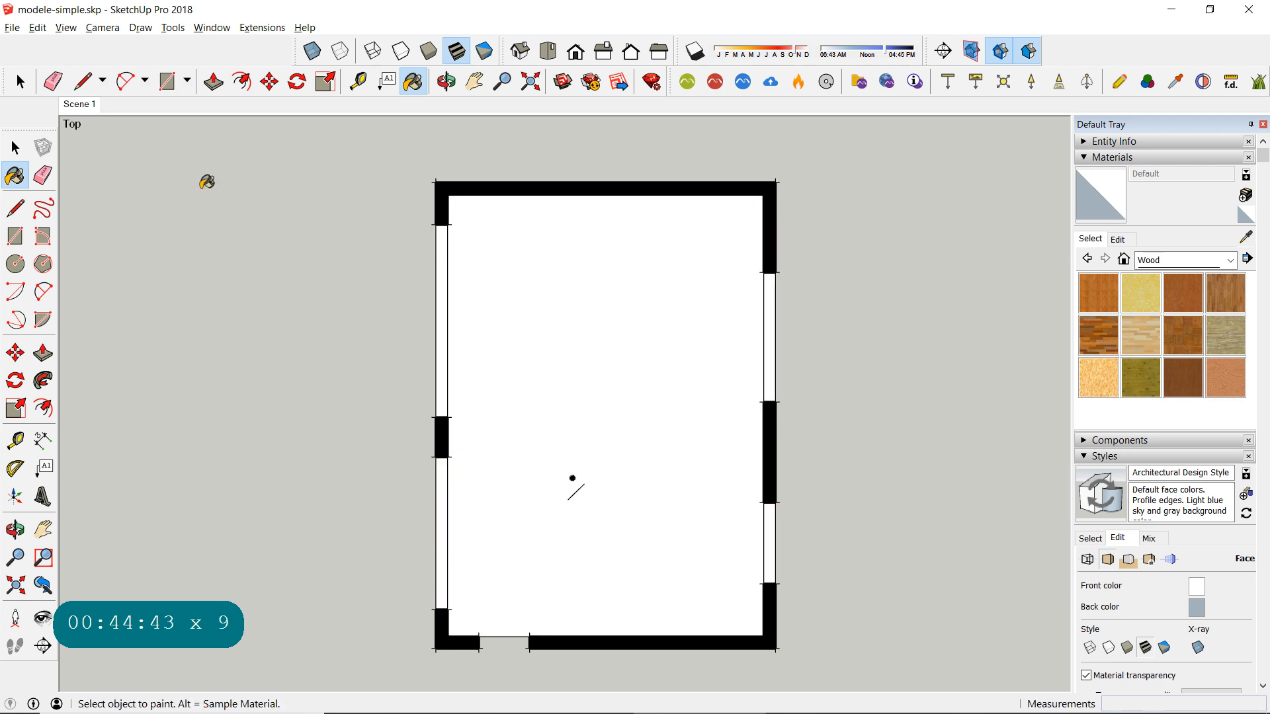
- Open the room group for editing, paint only its floor face with Wood Floor Dark, and close the group
{"action": "left_click", "coordinate": [20, 81]}
{"action": "left_click", "coordinate": [635, 379]}
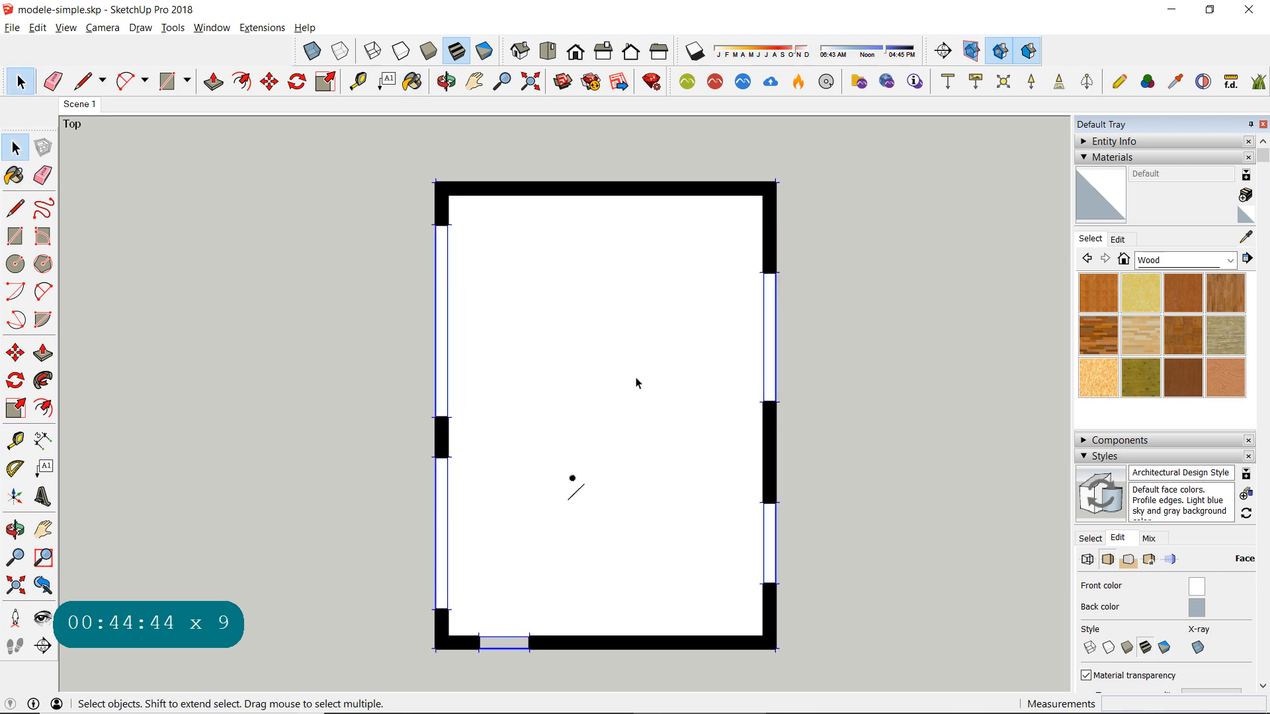
{"action": "double_click", "coordinate": [636, 383]}
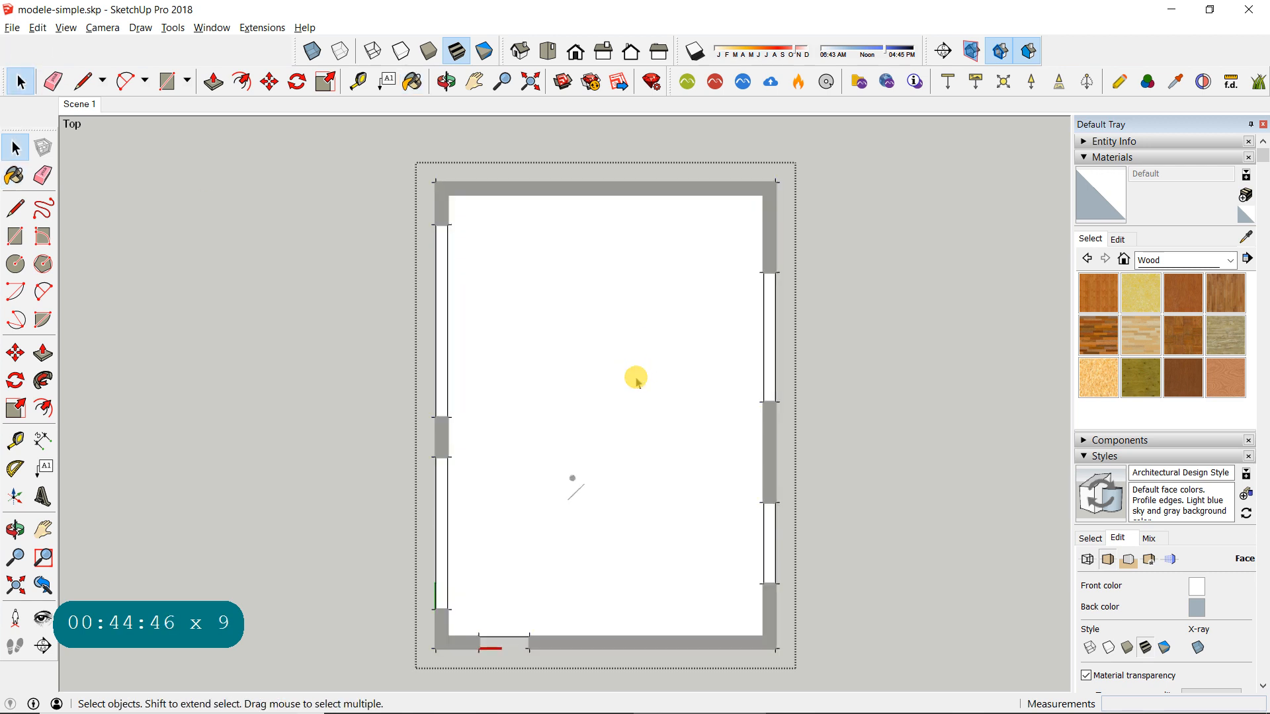
{"action": "left_click", "coordinate": [1021, 357]}
{"action": "left_click", "coordinate": [1098, 336]}
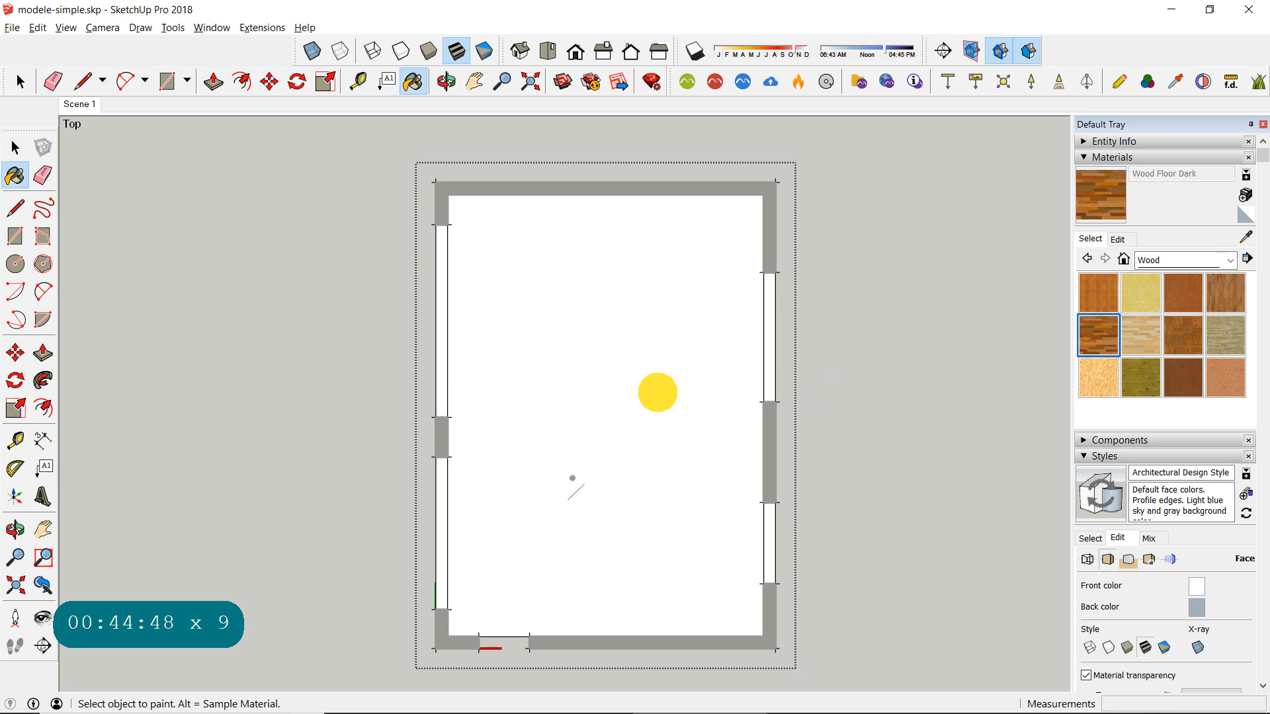
{"action": "left_click", "coordinate": [660, 390]}
{"action": "left_click", "coordinate": [17, 147]}
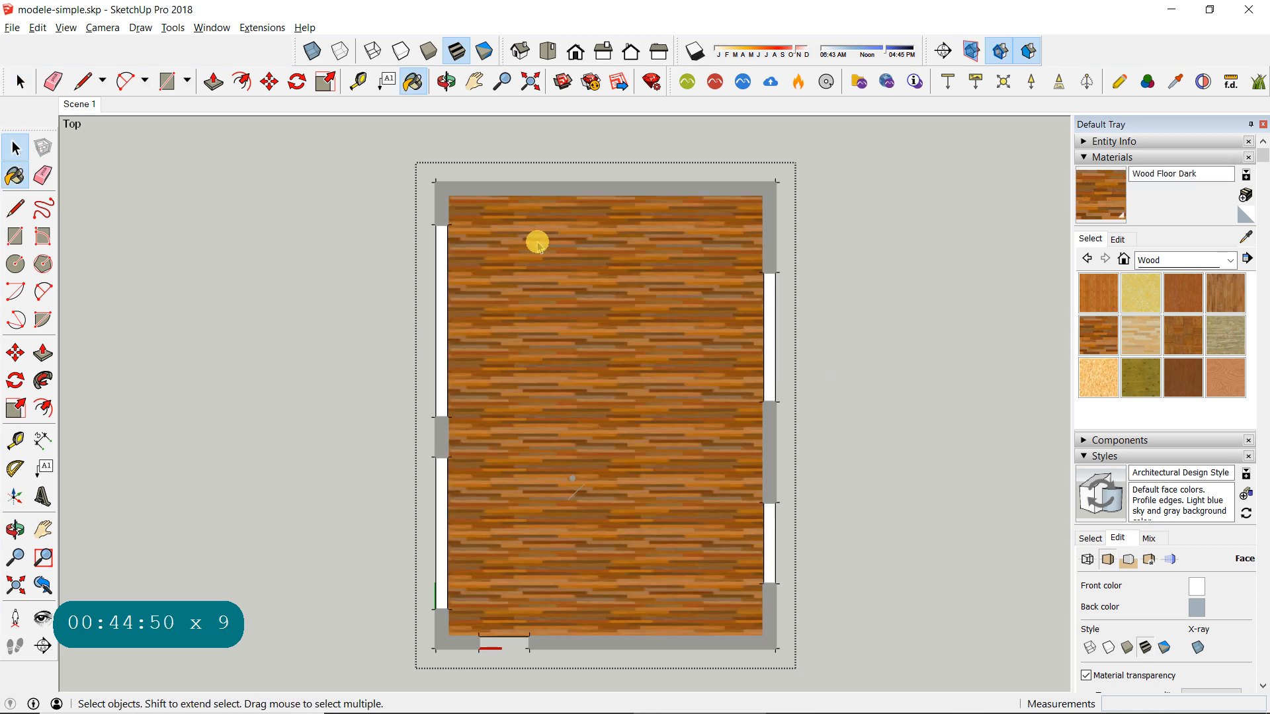
{"action": "left_click", "coordinate": [922, 308]}
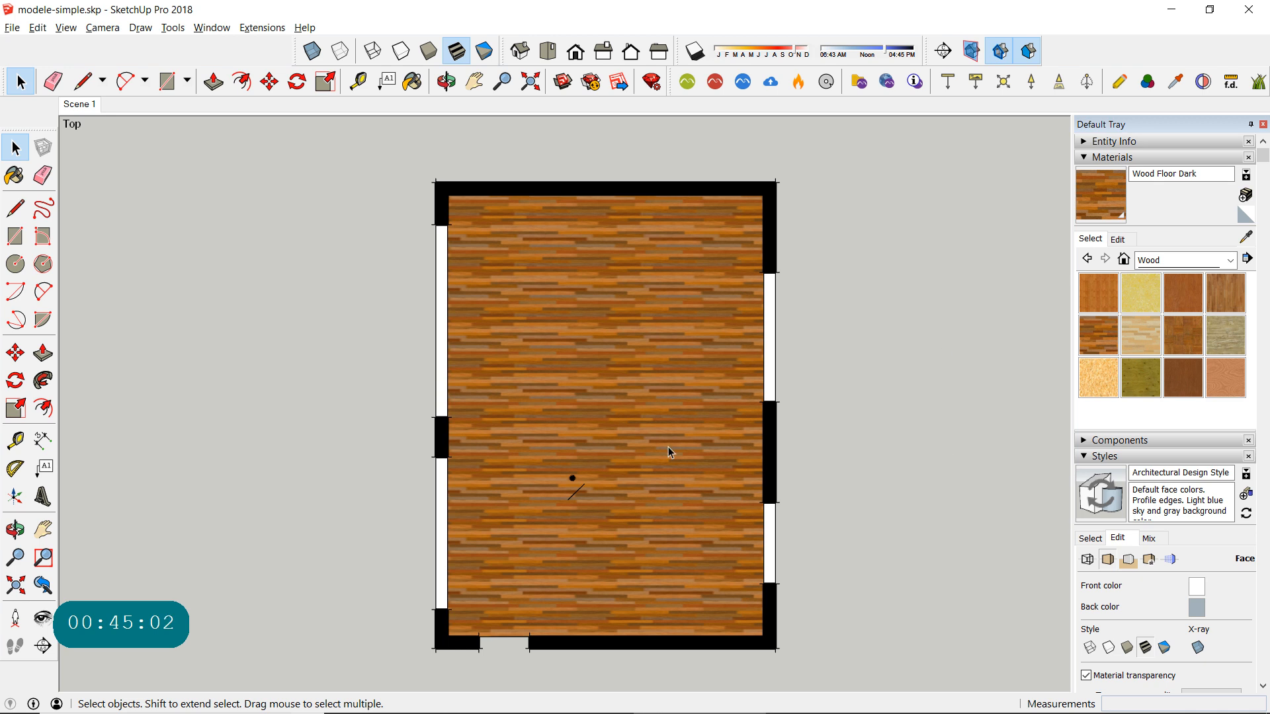
- Try the Shaded, Hidden Line and Wireframe face styles on the plan, and restore shading with textures
{"action": "left_click", "coordinate": [1085, 158]}
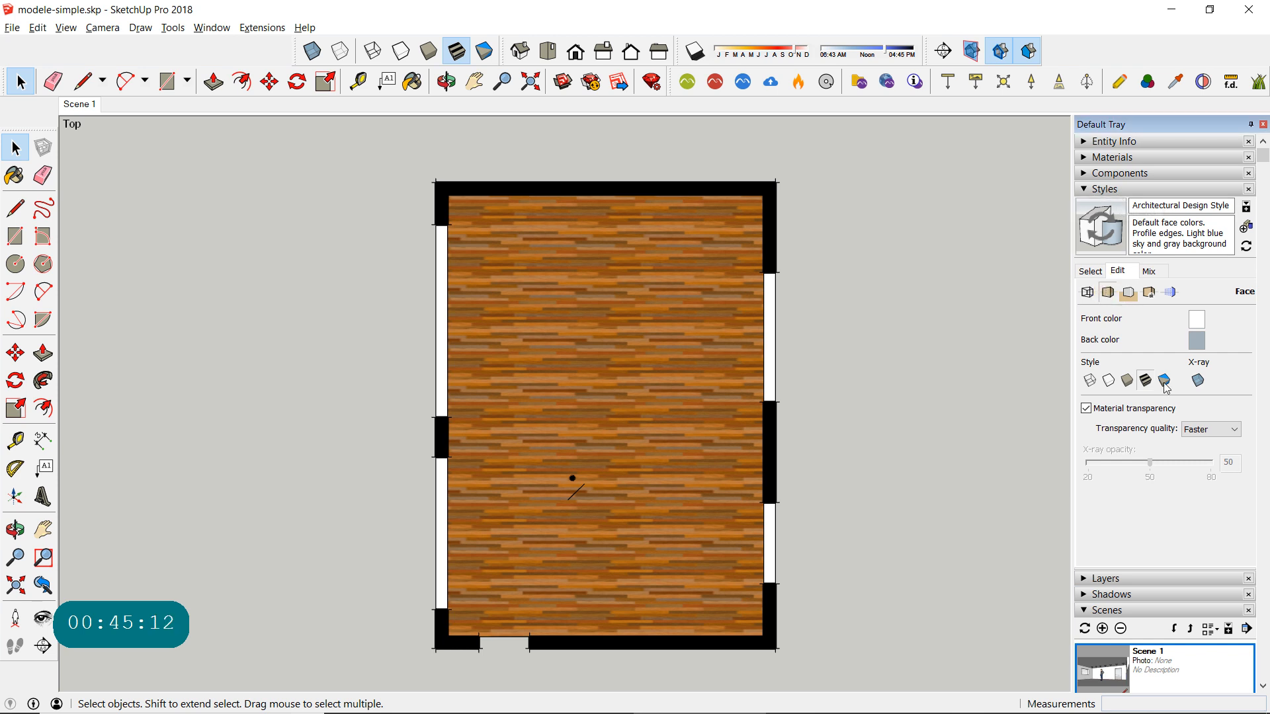
{"action": "left_click", "coordinate": [1127, 383]}
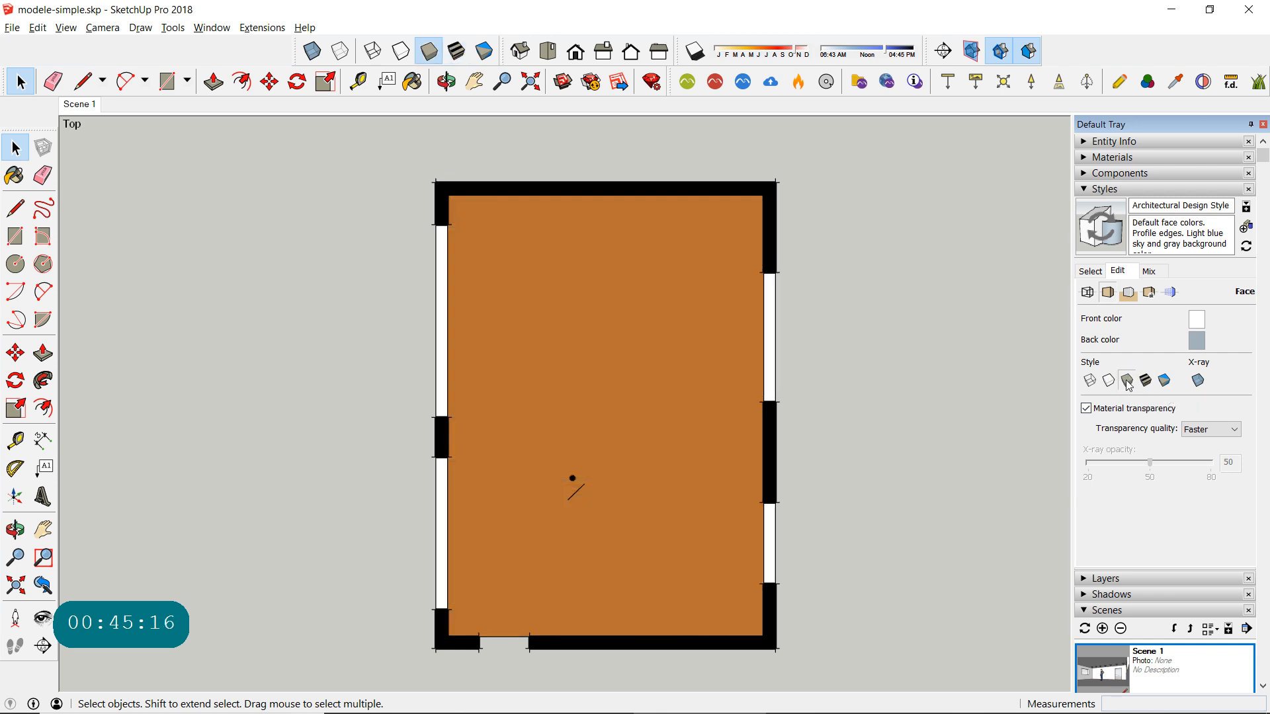
{"action": "left_click", "coordinate": [1108, 381]}
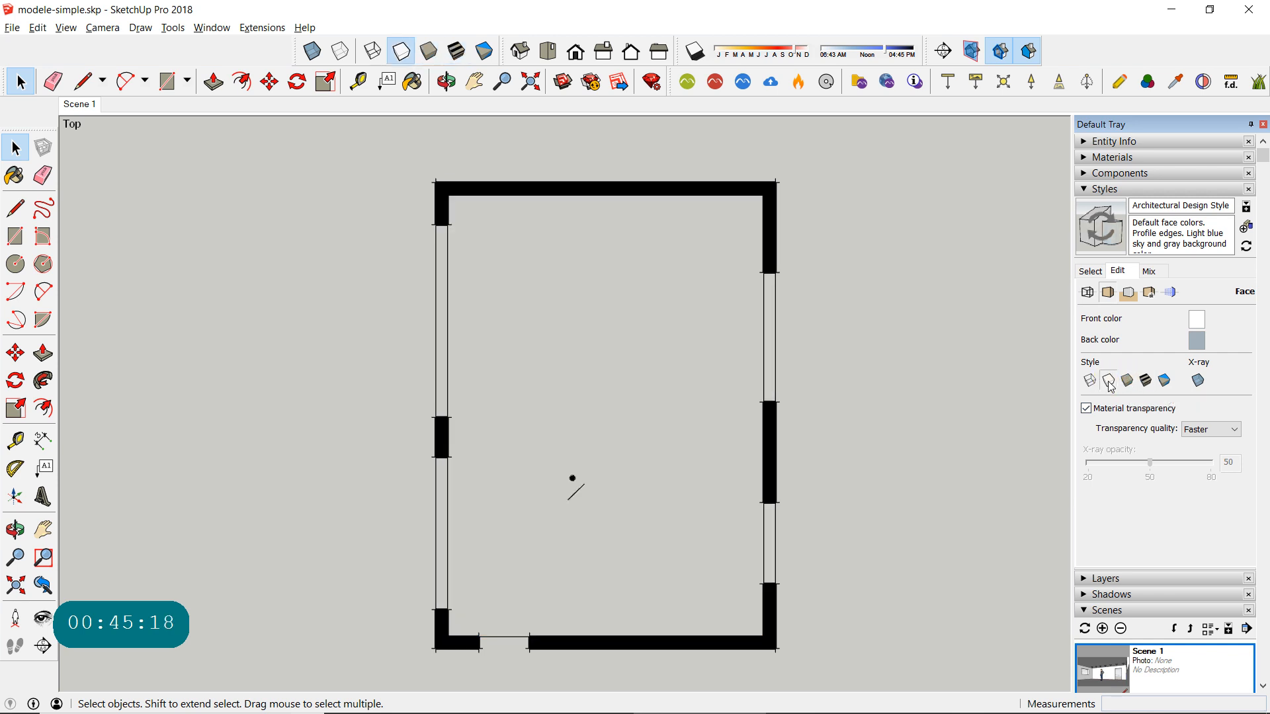
{"action": "left_click", "coordinate": [1087, 380]}
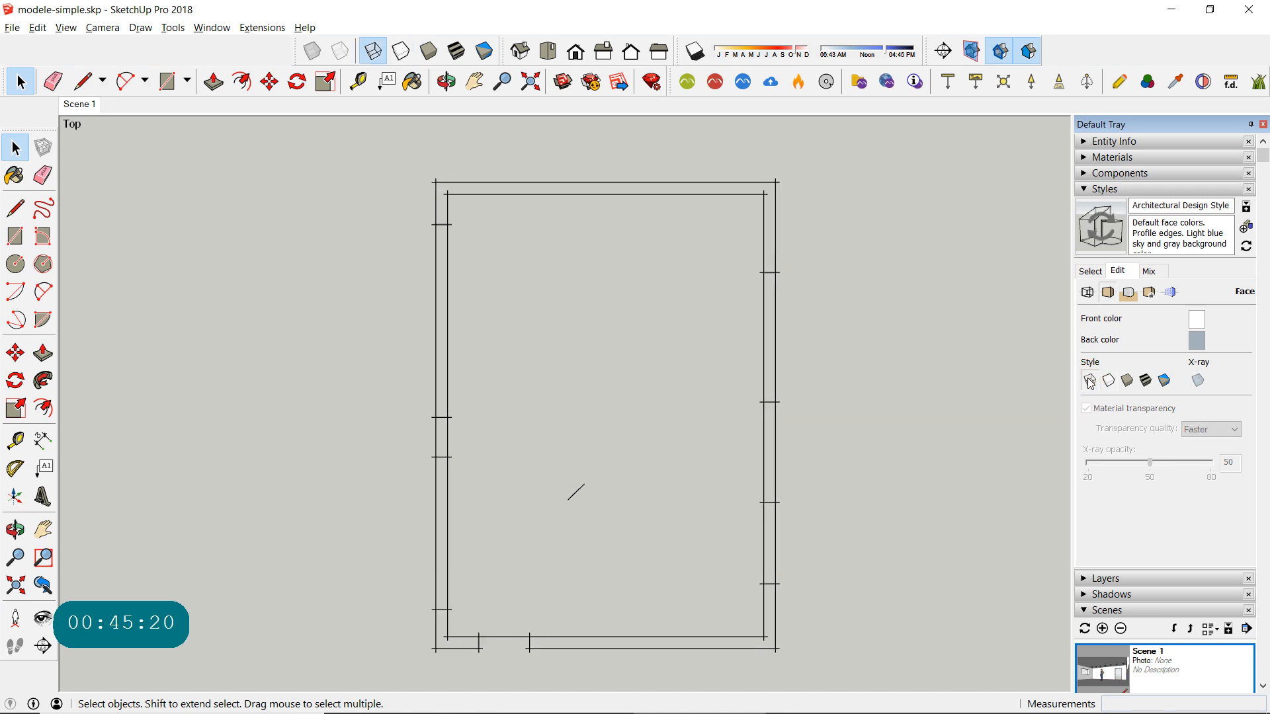
{"action": "left_click", "coordinate": [1146, 383]}
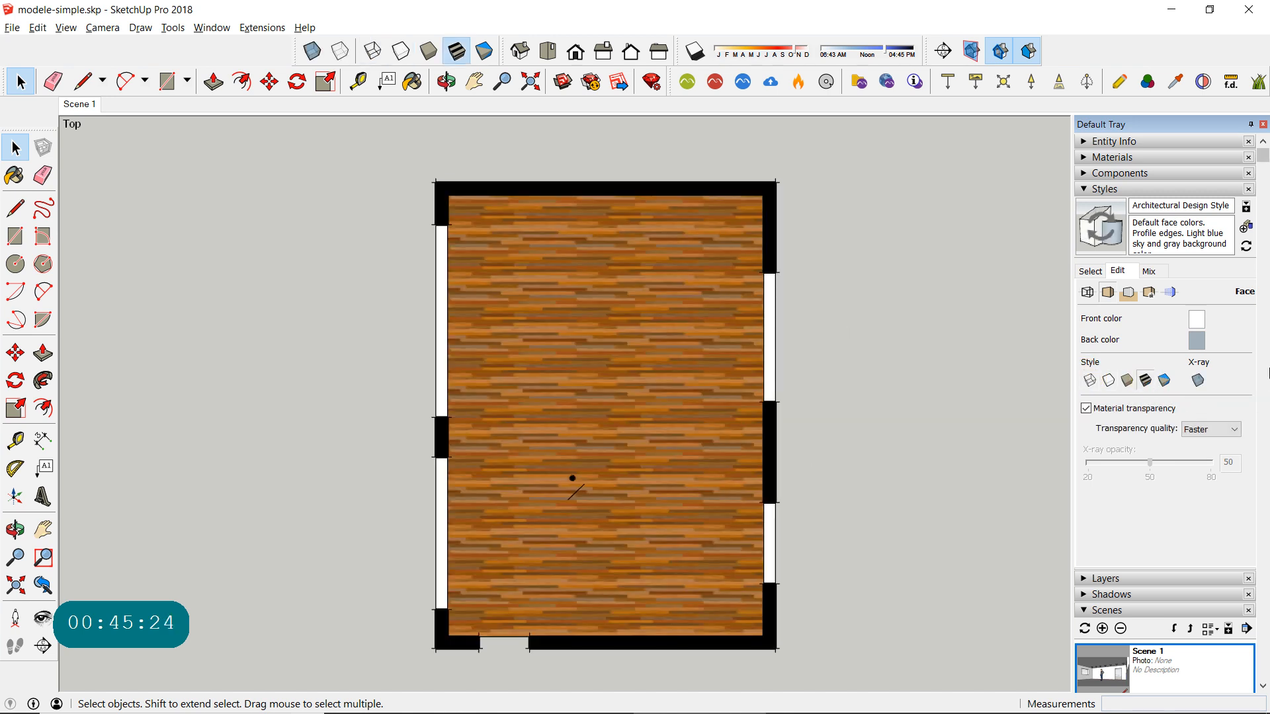
- Turn on X-ray display in the face settings of the Architectural Design Style
{"action": "left_click", "coordinate": [1198, 381]}
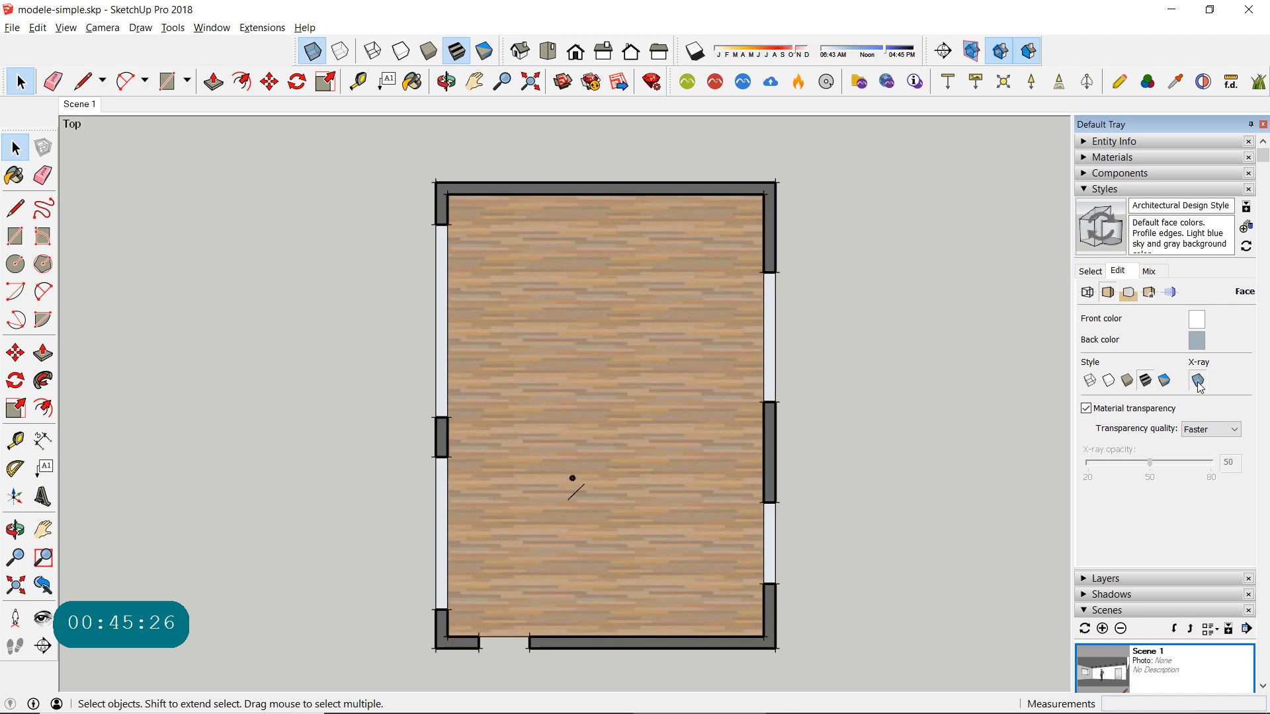
- Turn off X-ray display and set the background colour of the Architectural Design Style to white
{"action": "left_click", "coordinate": [1197, 382]}
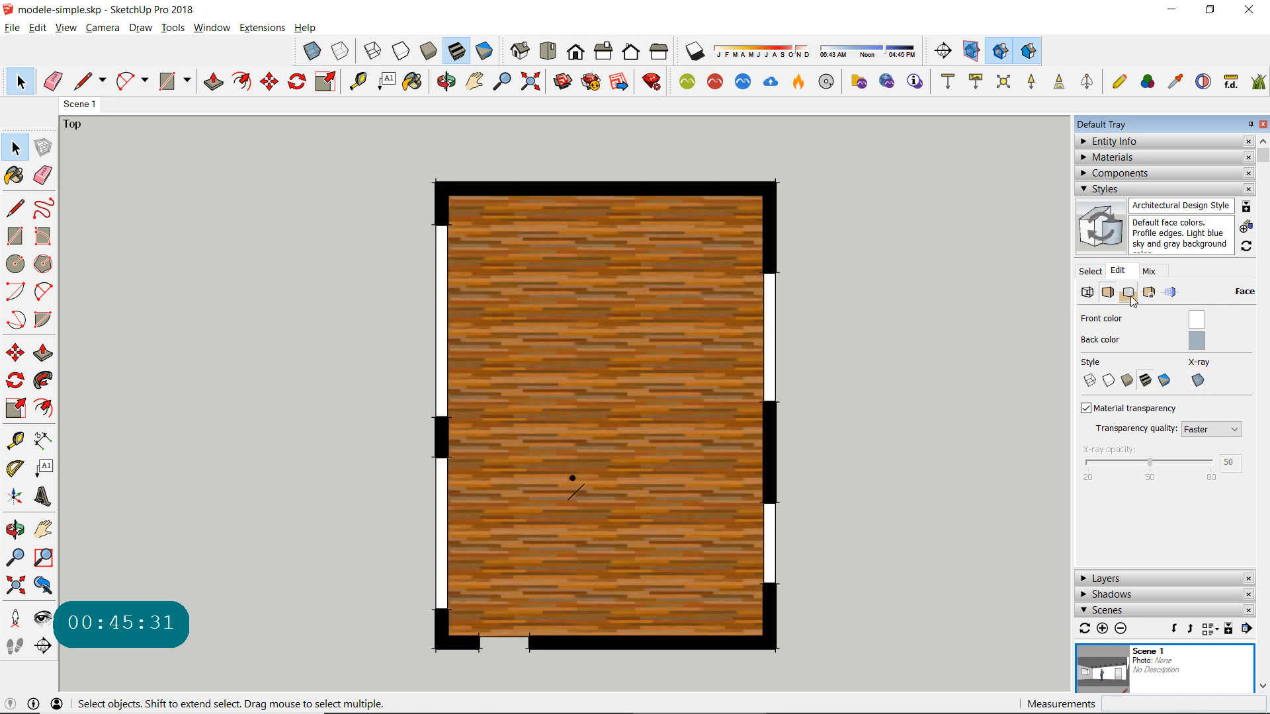
{"action": "left_click", "coordinate": [1128, 293]}
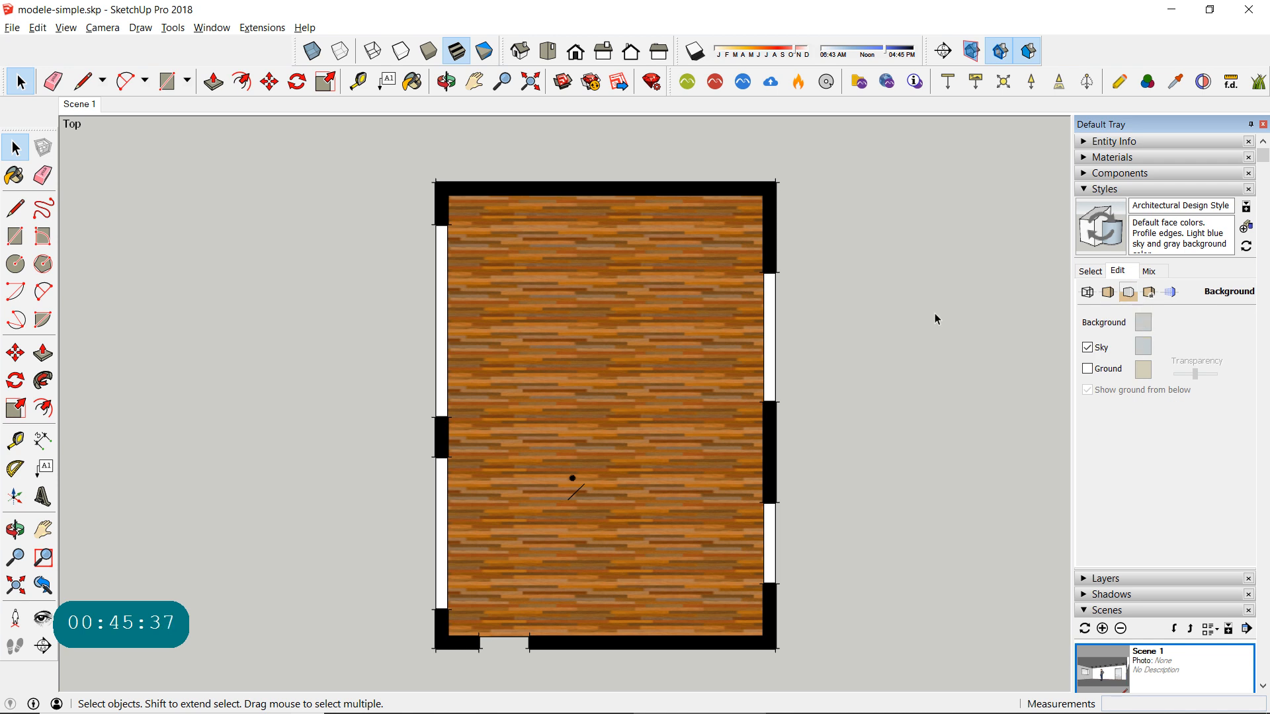
{"action": "left_click", "coordinate": [1147, 325]}
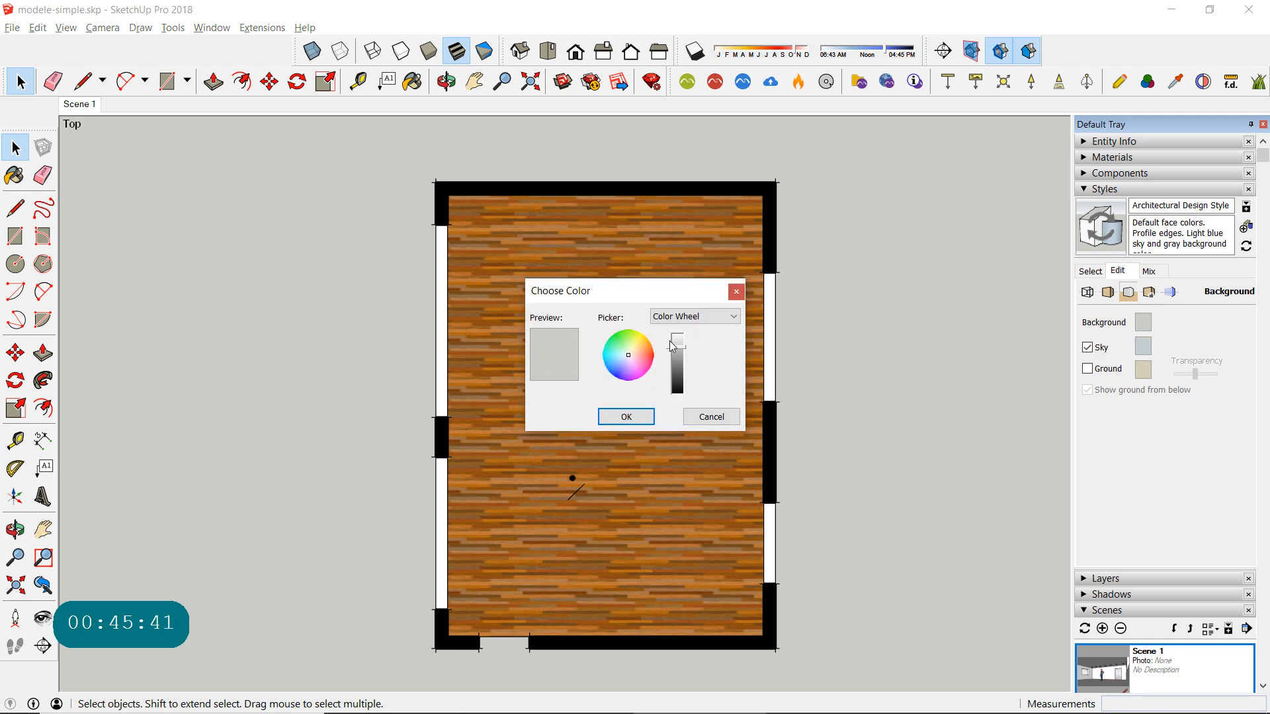
{"action": "left_click", "coordinate": [679, 330]}
{"action": "left_click", "coordinate": [626, 416]}
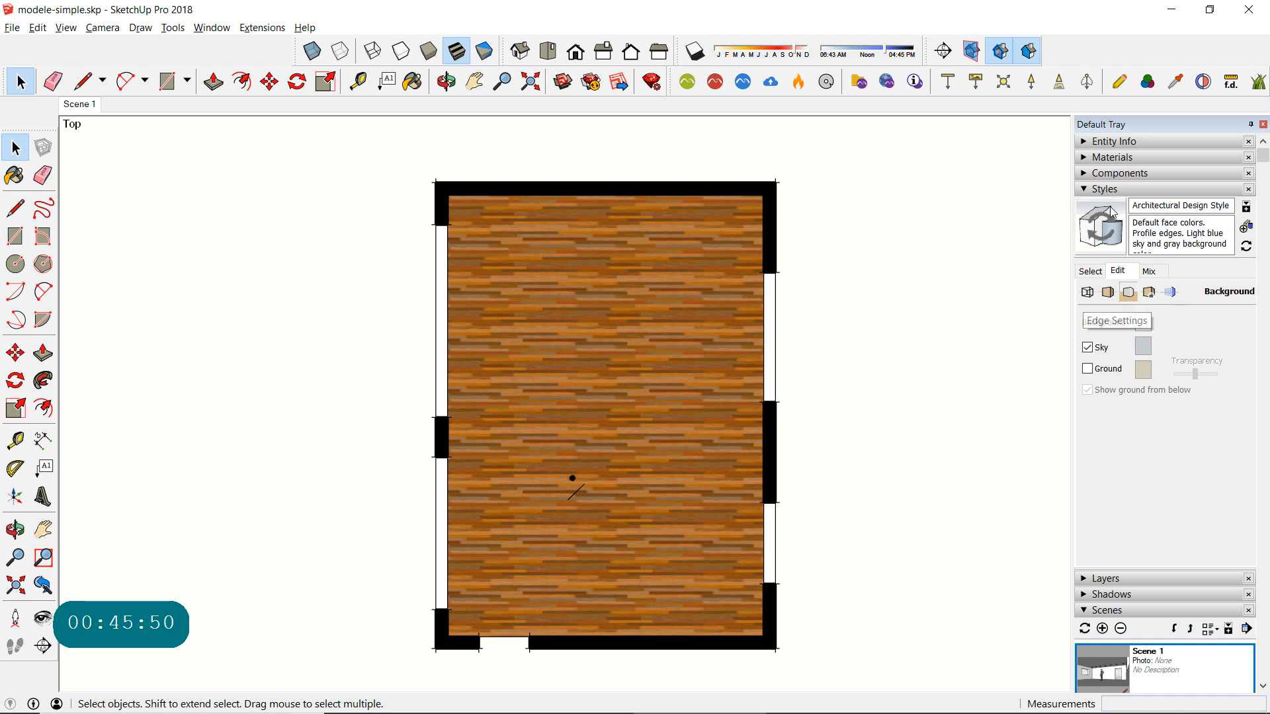
- Add a scene of the top-view plan, saving the style changes as a new style, and check it against Scene 1
{"action": "left_click", "coordinate": [1097, 189]}
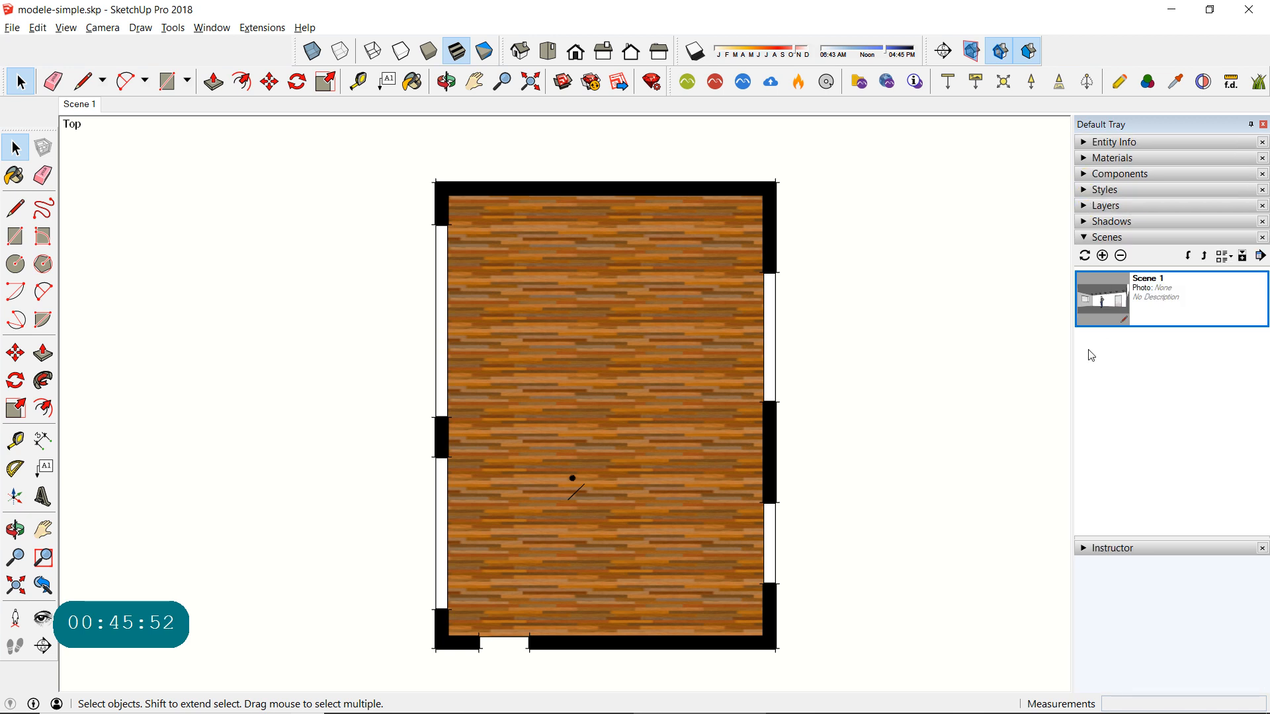
{"action": "left_click", "coordinate": [1101, 256]}
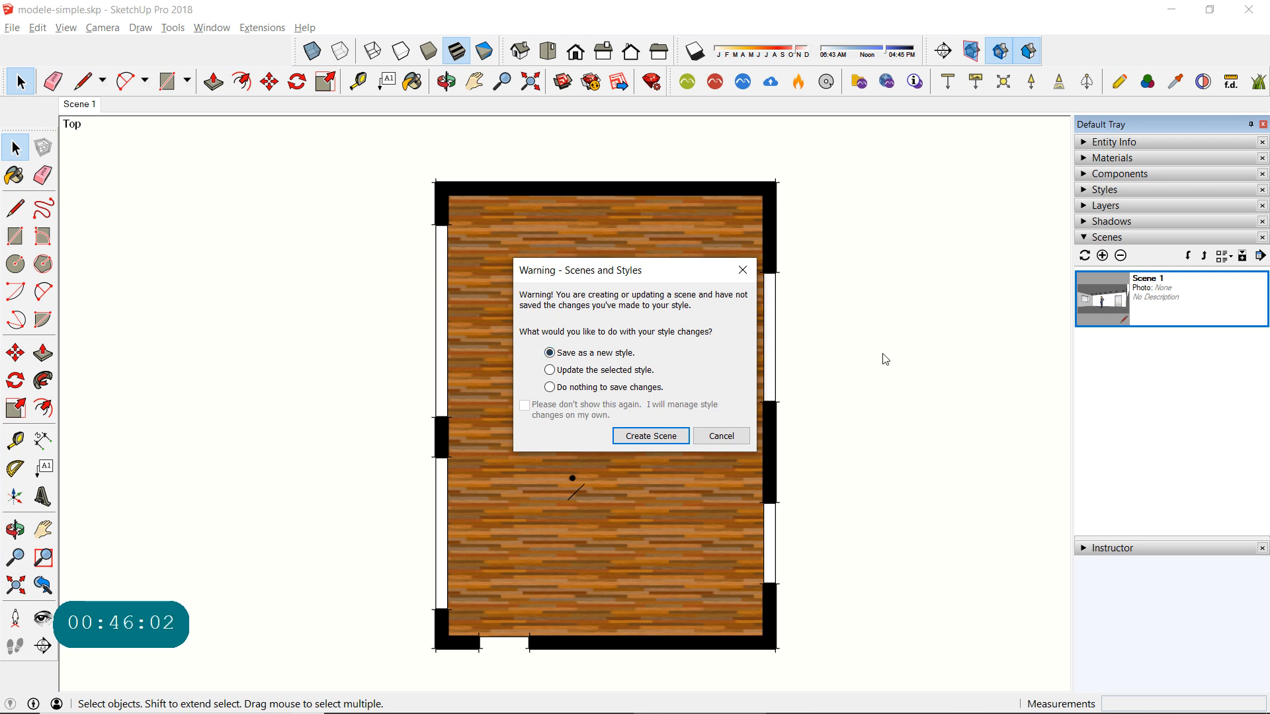
{"action": "left_click", "coordinate": [648, 436]}
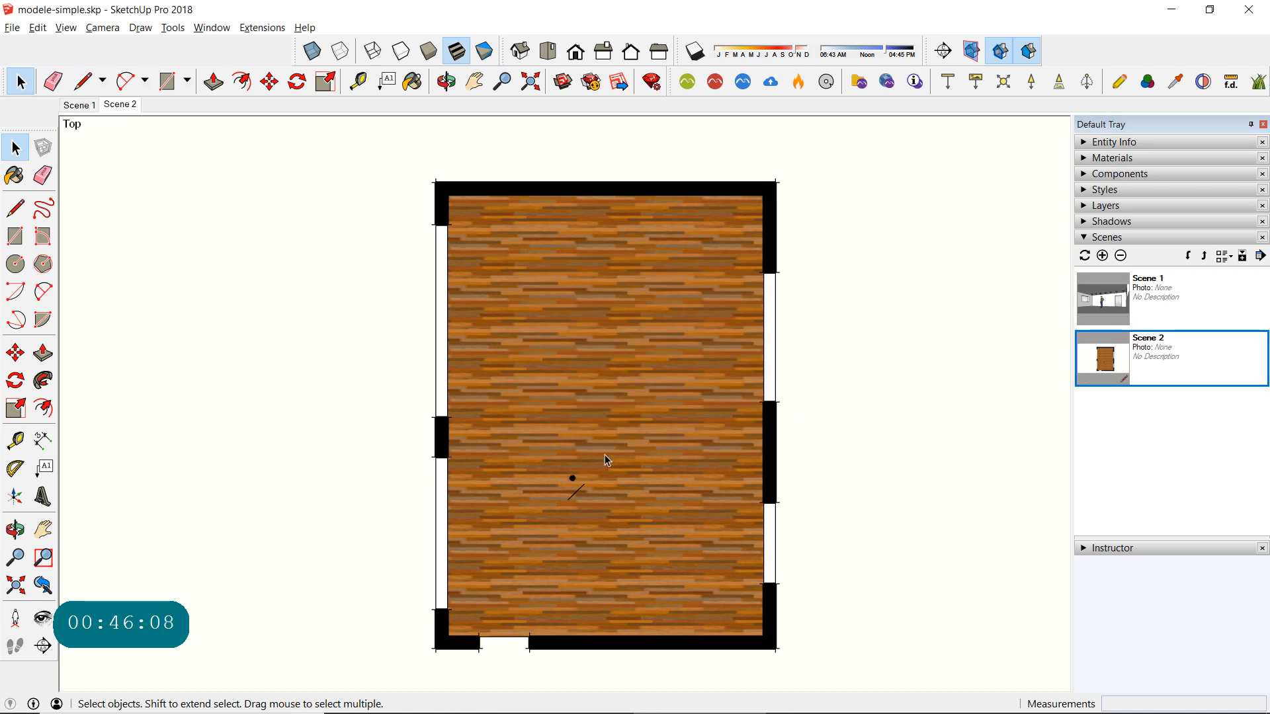
{"action": "left_click", "coordinate": [1117, 303]}
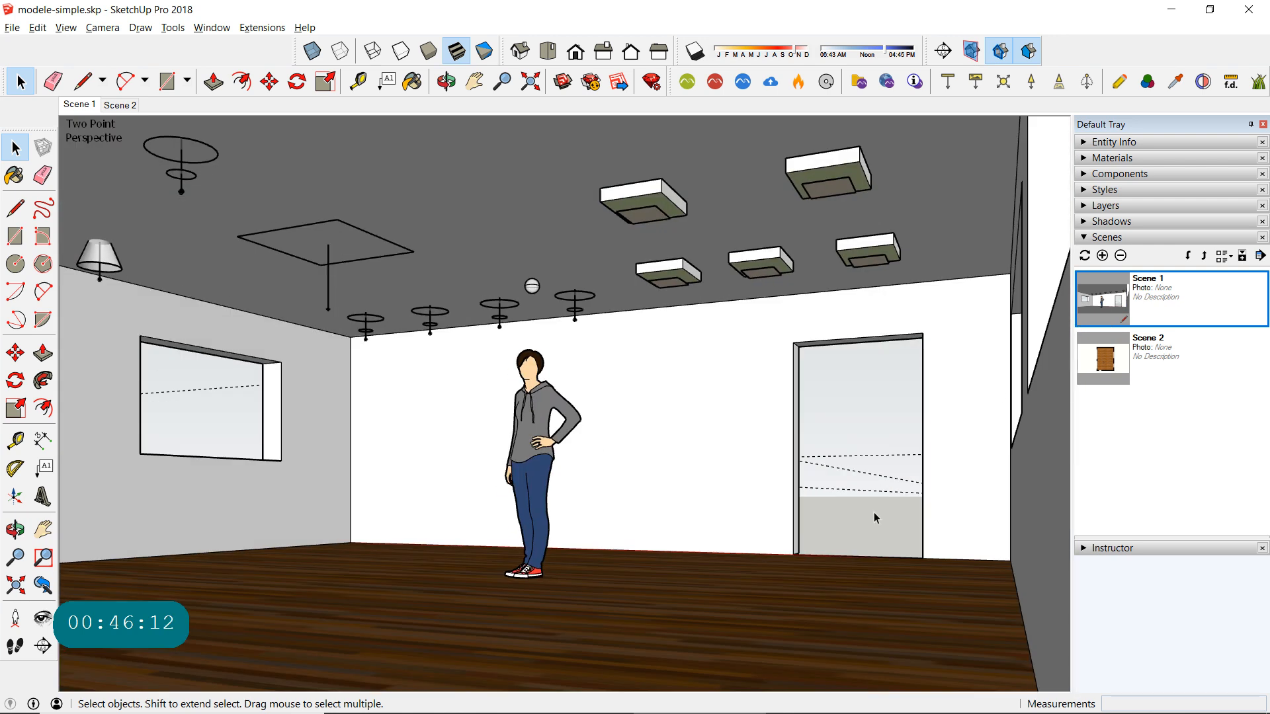
{"action": "left_click", "coordinate": [1108, 363]}
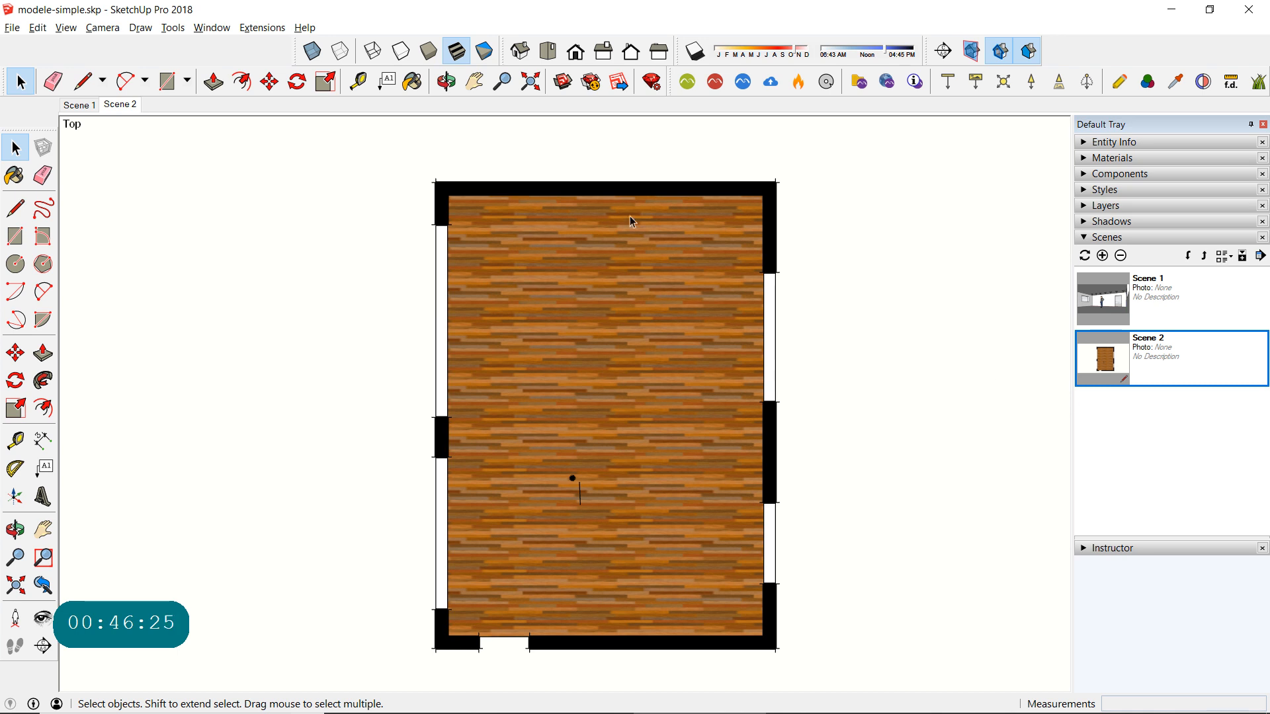
- Save the model with its two scenes and switch to LayOut
{"action": "left_click", "coordinate": [12, 27]}
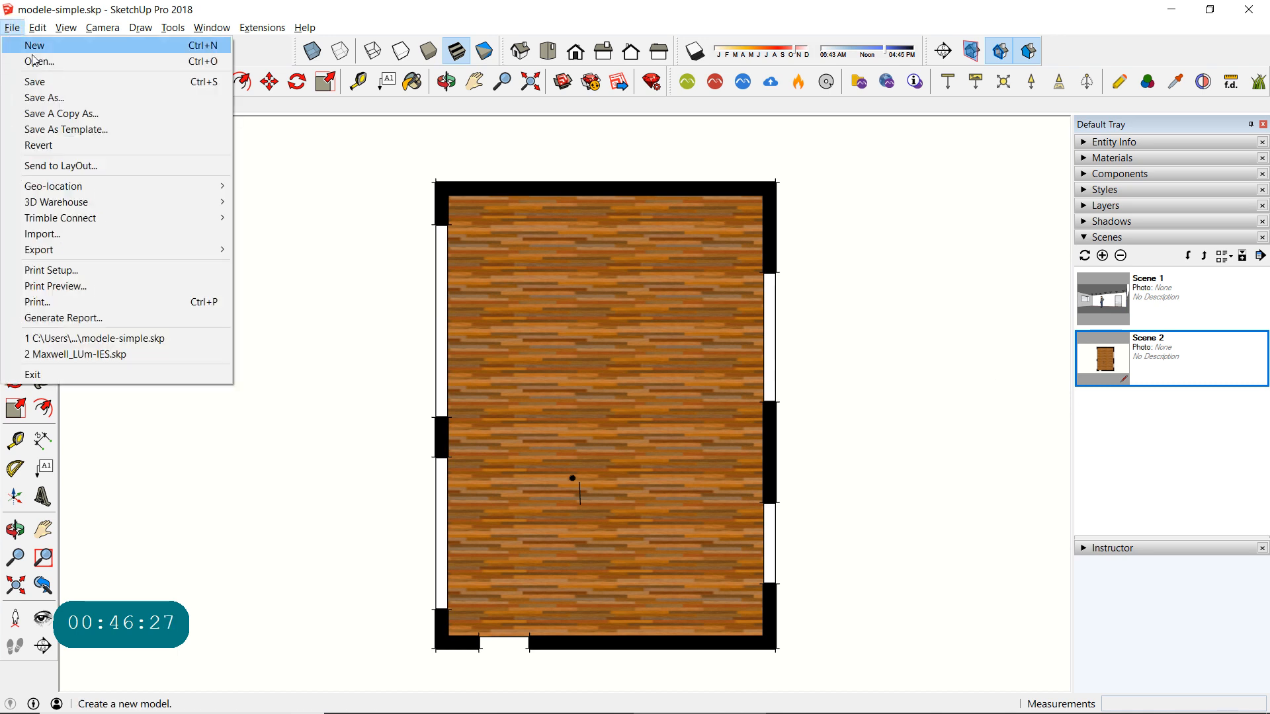
{"action": "left_click", "coordinate": [45, 81]}
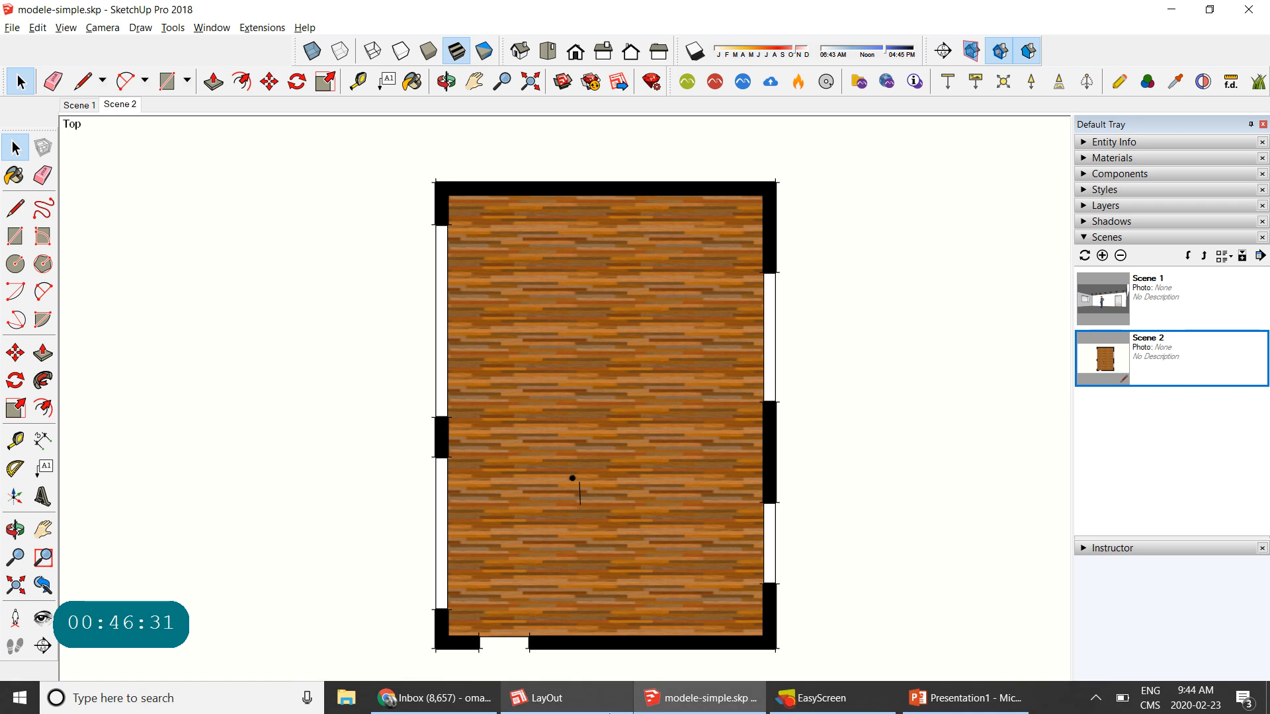
{"action": "left_click", "coordinate": [561, 699]}
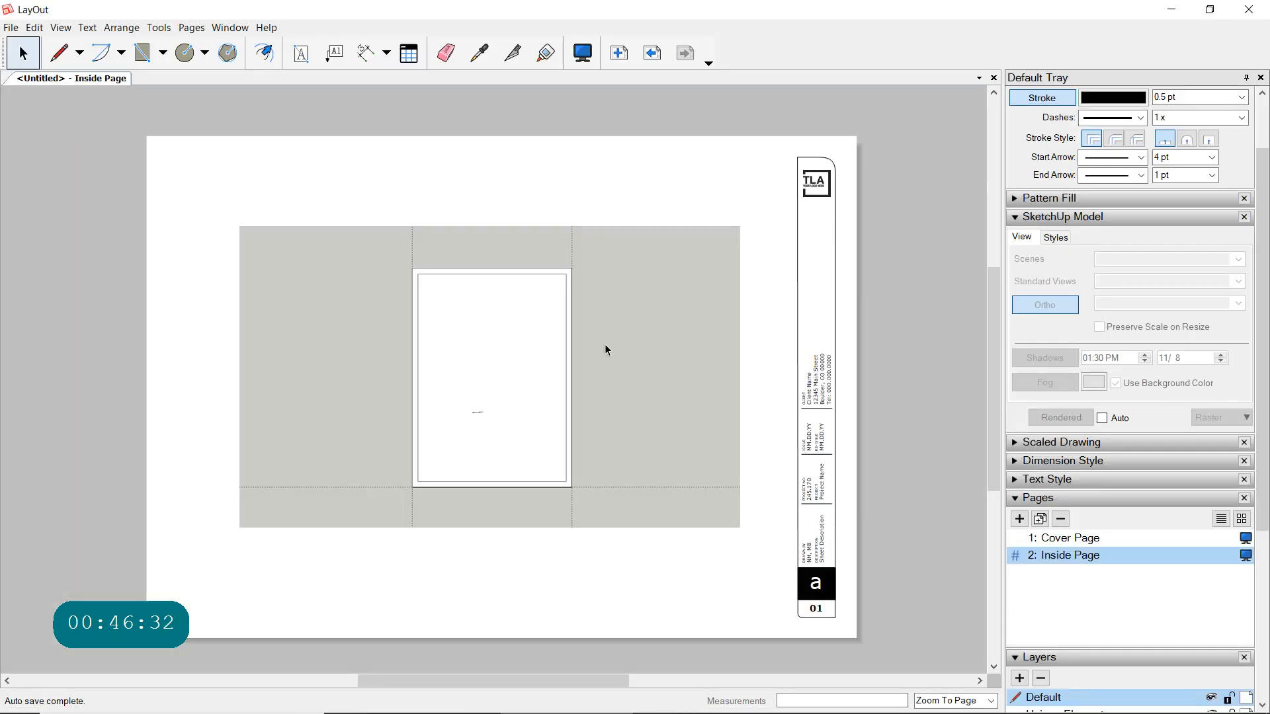
- Create a new document from the A3 Landscape template with a side title block and a large "A" sheet number
{"action": "left_click", "coordinate": [11, 27]}
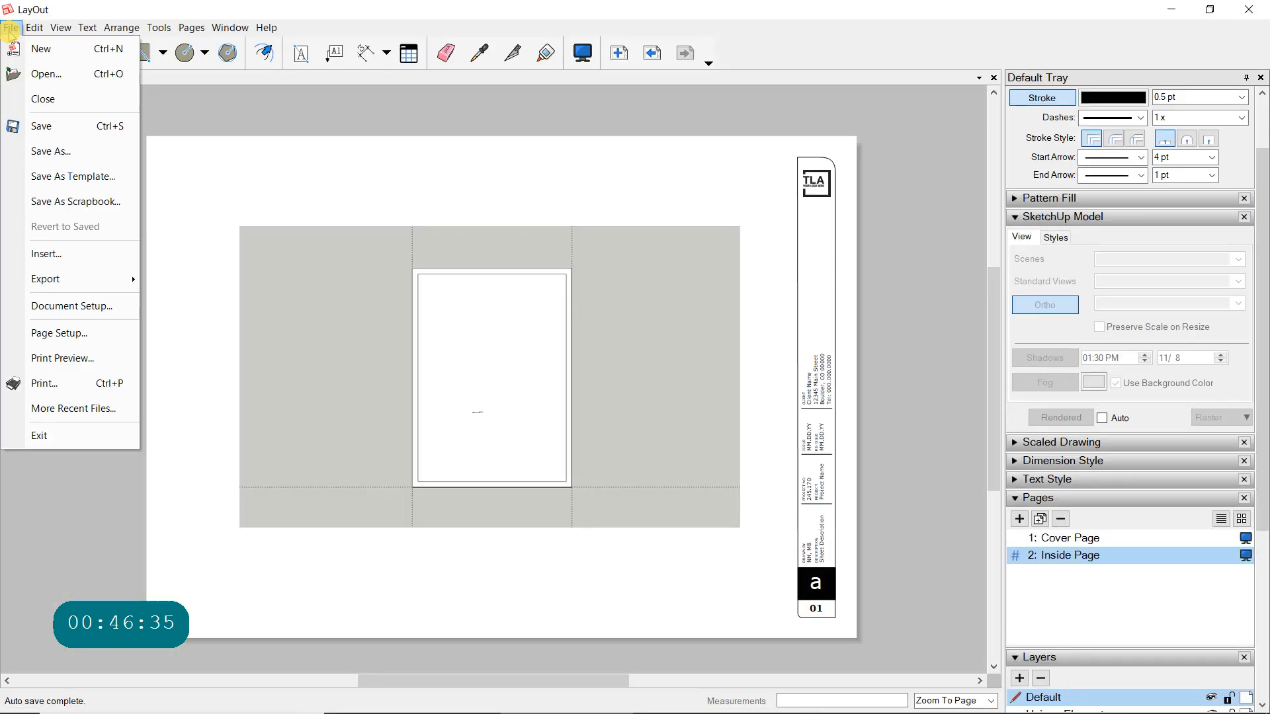
{"action": "left_click", "coordinate": [27, 48]}
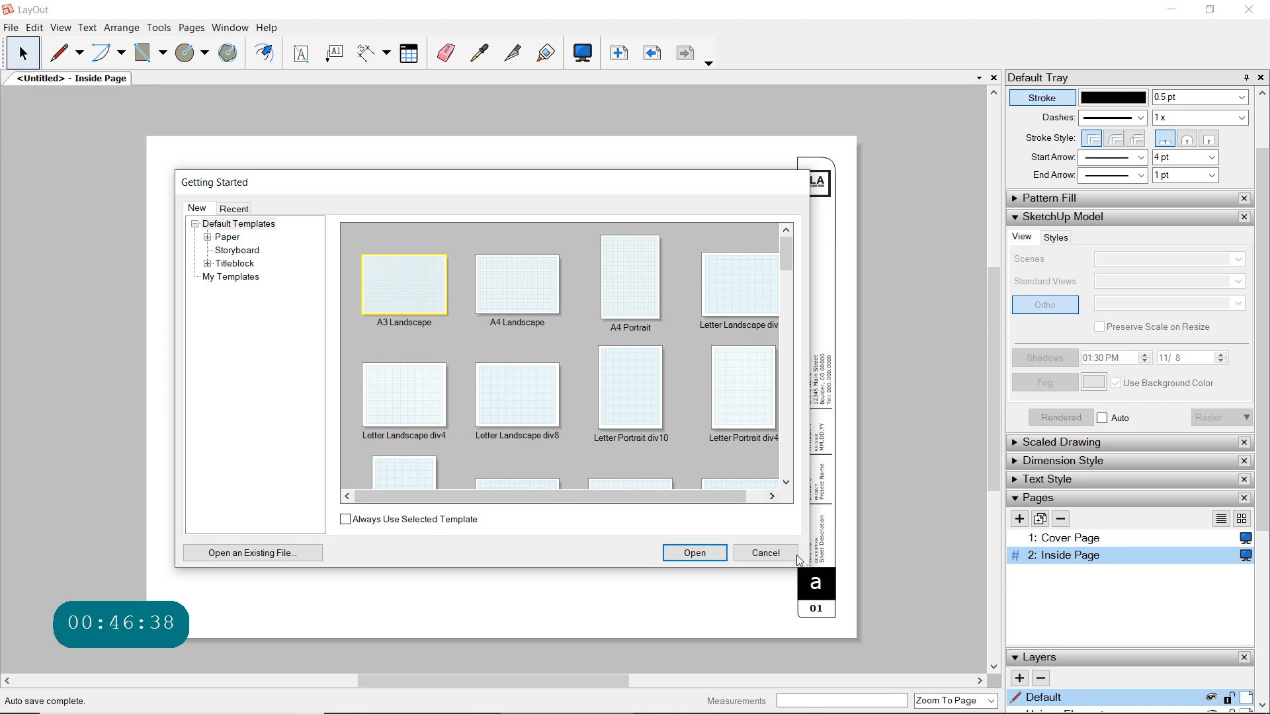
{"action": "left_click_drag", "start_coordinate": [797, 562], "coordinate": [1074, 698]}
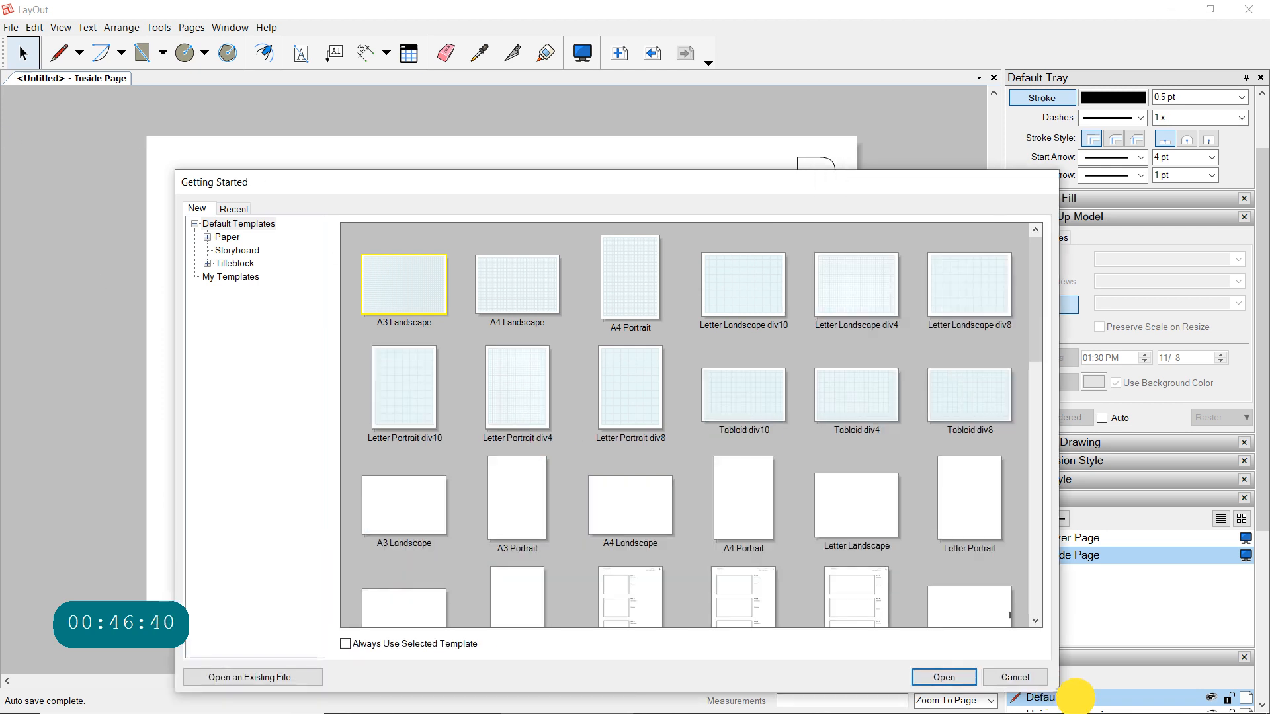
{"action": "scroll", "coordinate": [819, 407], "scroll_direction": "down", "scroll_amount": 3}
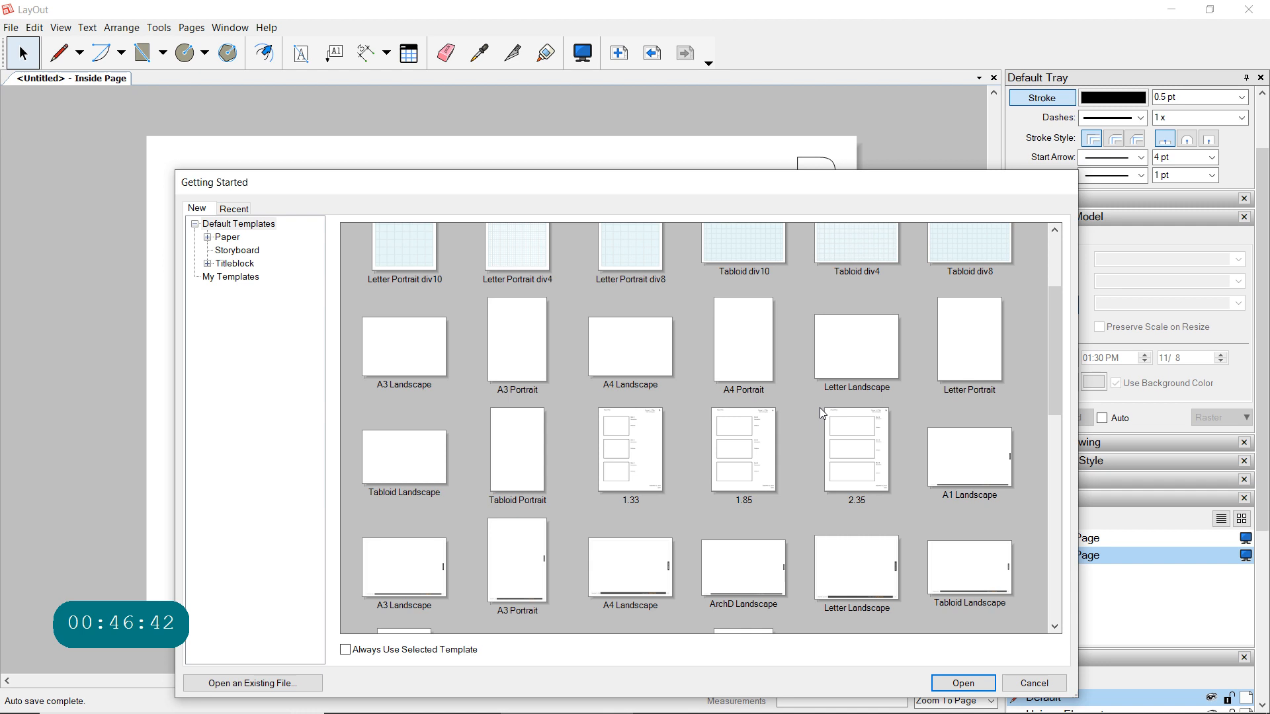
{"action": "scroll", "coordinate": [820, 411], "scroll_direction": "down", "scroll_amount": 3}
{"action": "scroll", "coordinate": [820, 411], "scroll_direction": "down", "scroll_amount": 3}
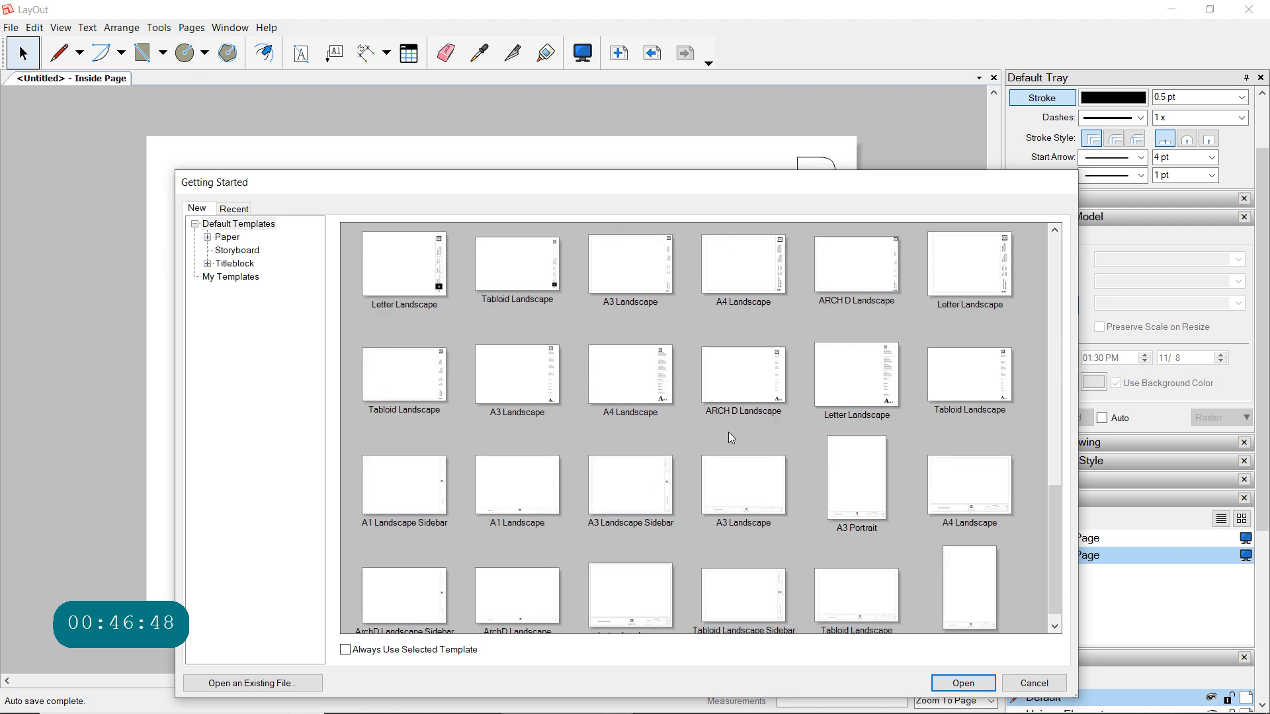
{"action": "left_click", "coordinate": [510, 378]}
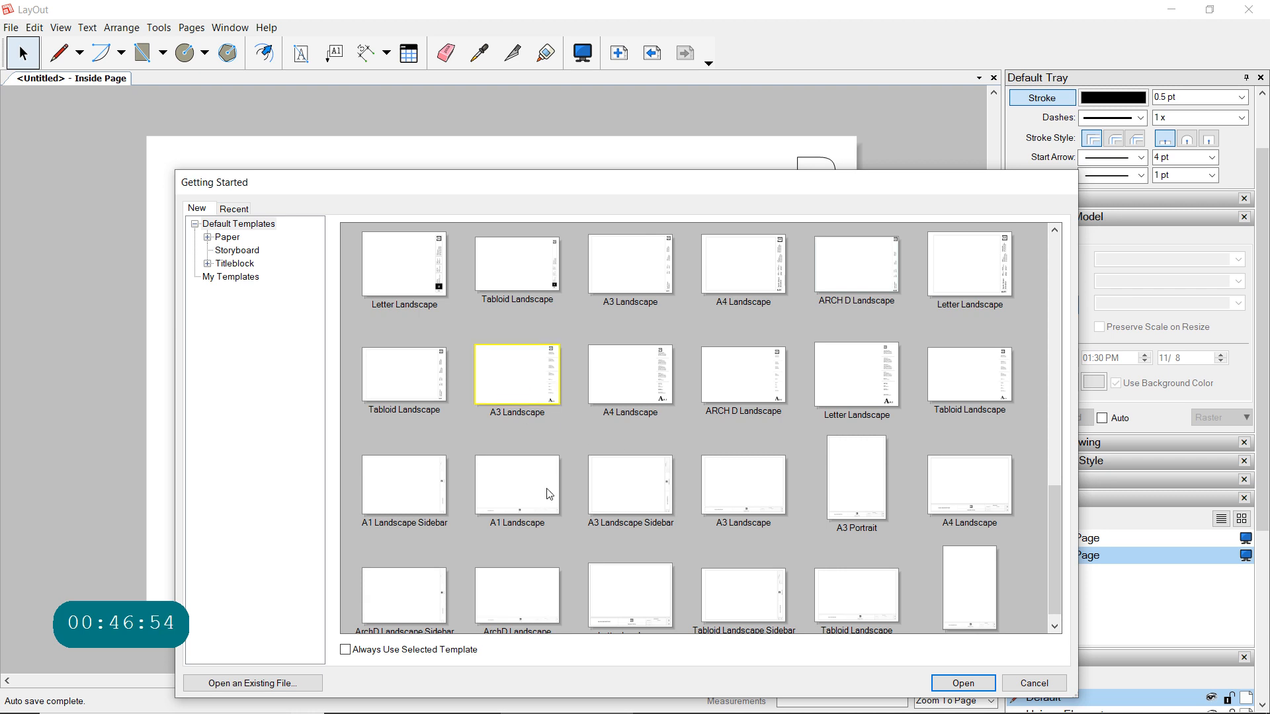
{"action": "scroll", "coordinate": [603, 427], "scroll_direction": "down", "scroll_amount": 1}
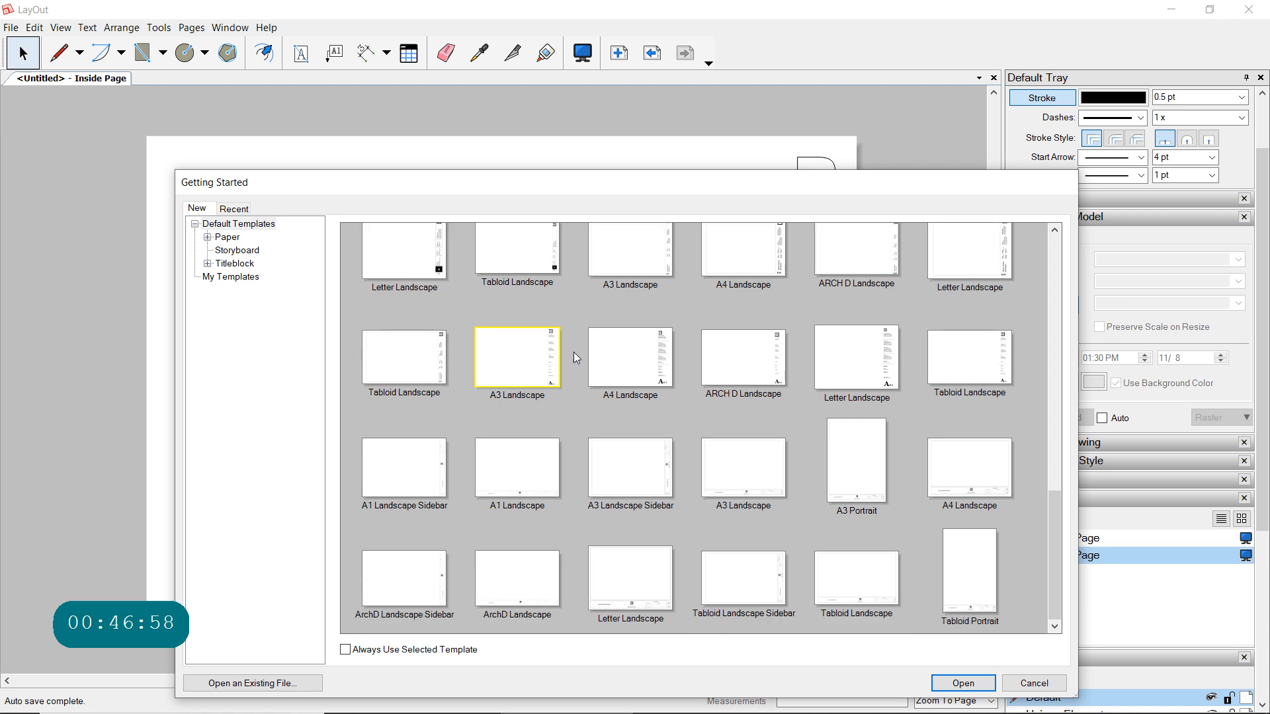
{"action": "left_click", "coordinate": [520, 360]}
{"action": "left_click", "coordinate": [963, 683]}
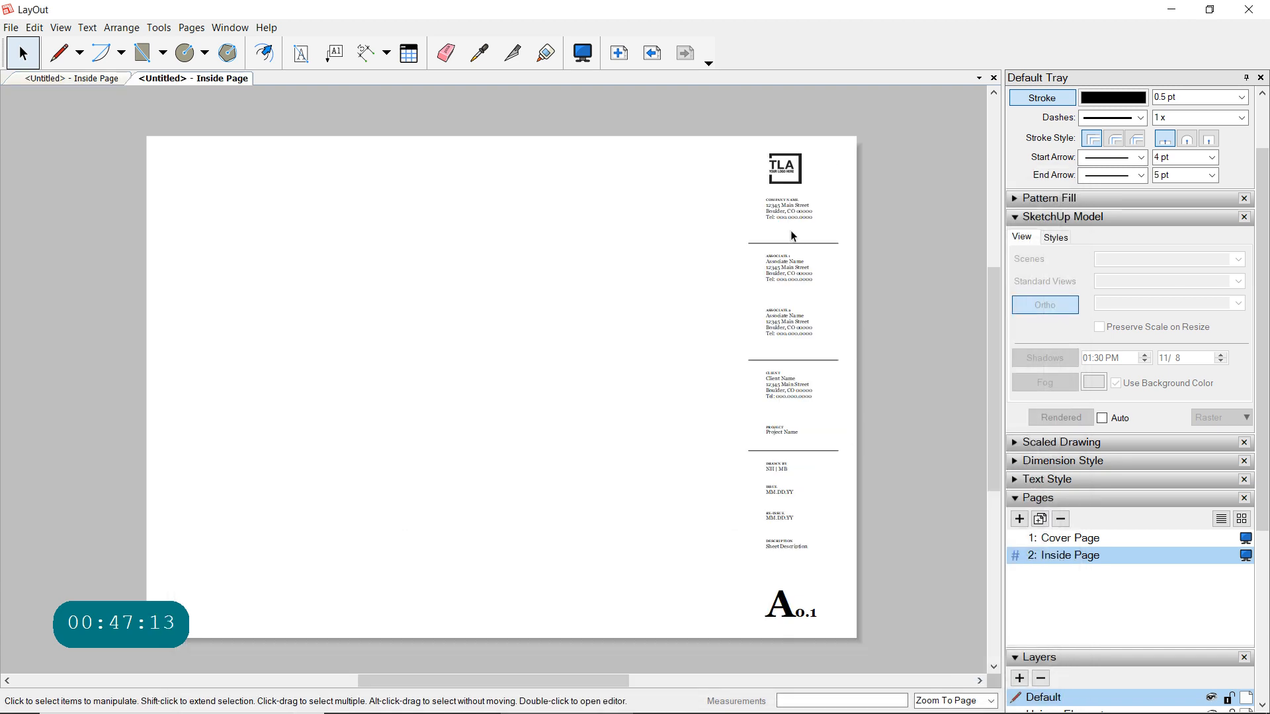
- Replace the RE-ISSUE date in the title block with 2020_02-22
{"action": "left_click", "coordinate": [778, 522]}
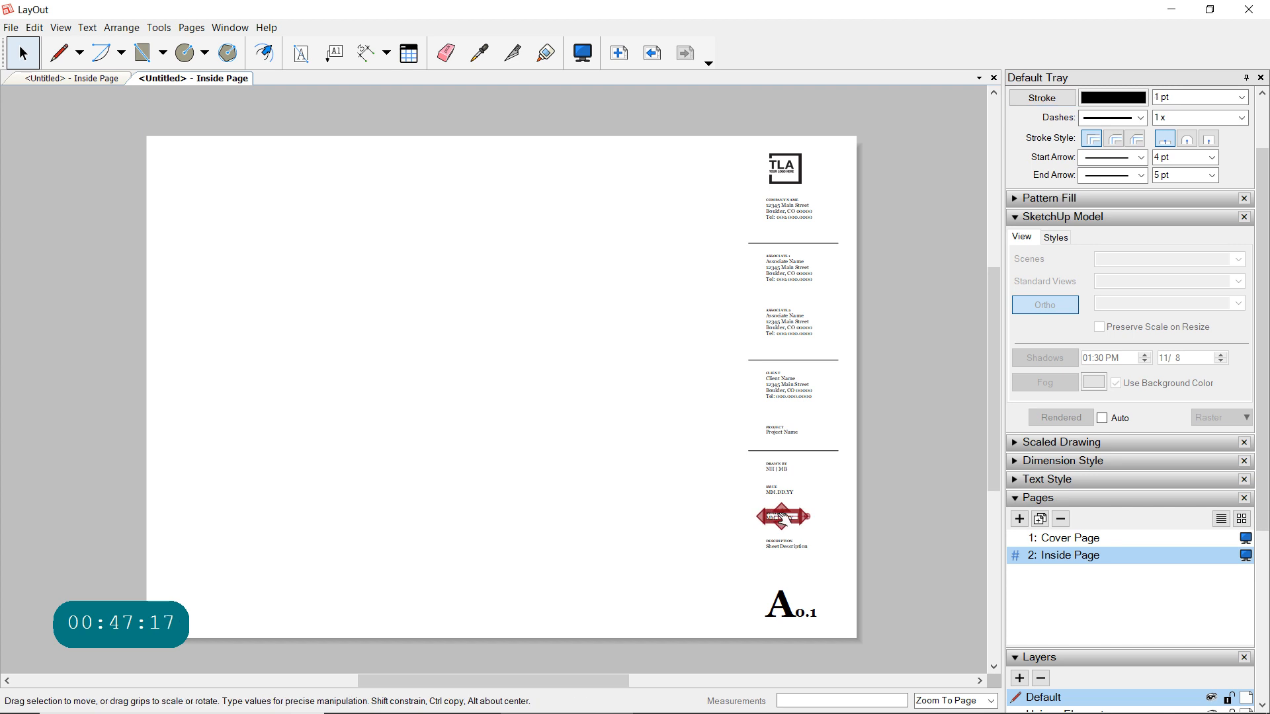
{"action": "scroll", "coordinate": [783, 521], "scroll_direction": "up", "scroll_amount": 3}
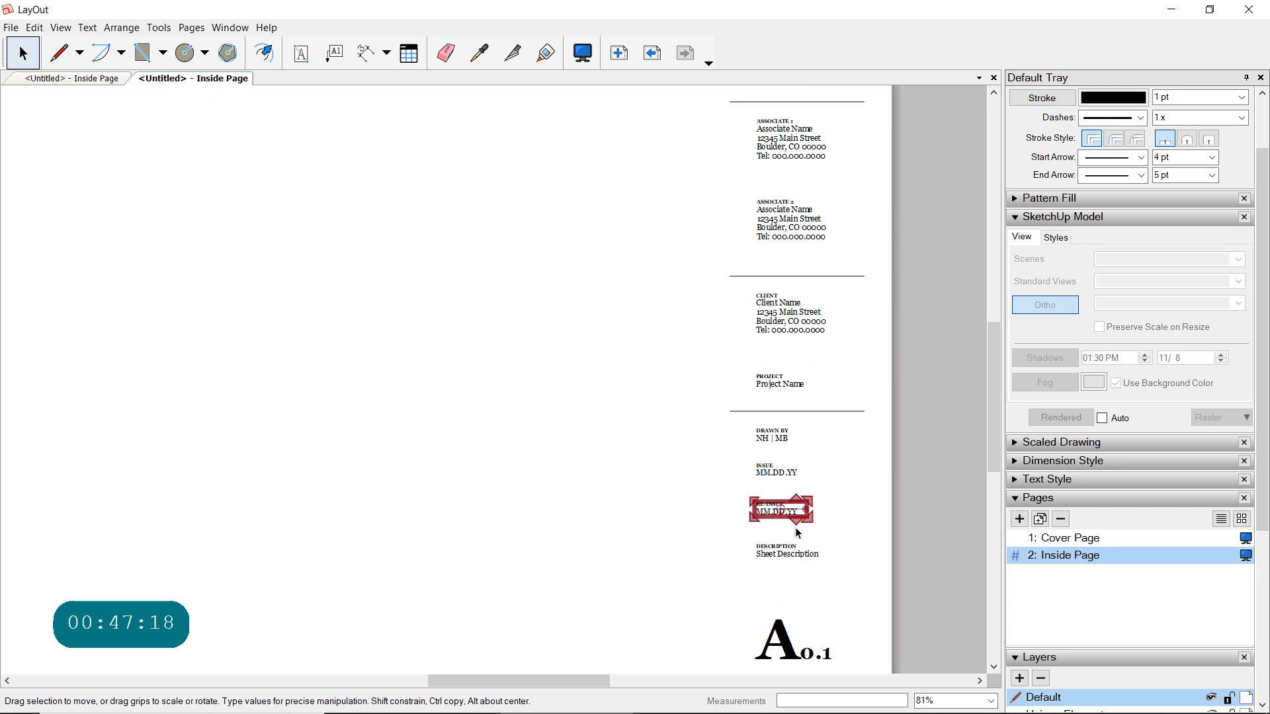
{"action": "scroll", "coordinate": [794, 526], "scroll_direction": "up", "scroll_amount": 3}
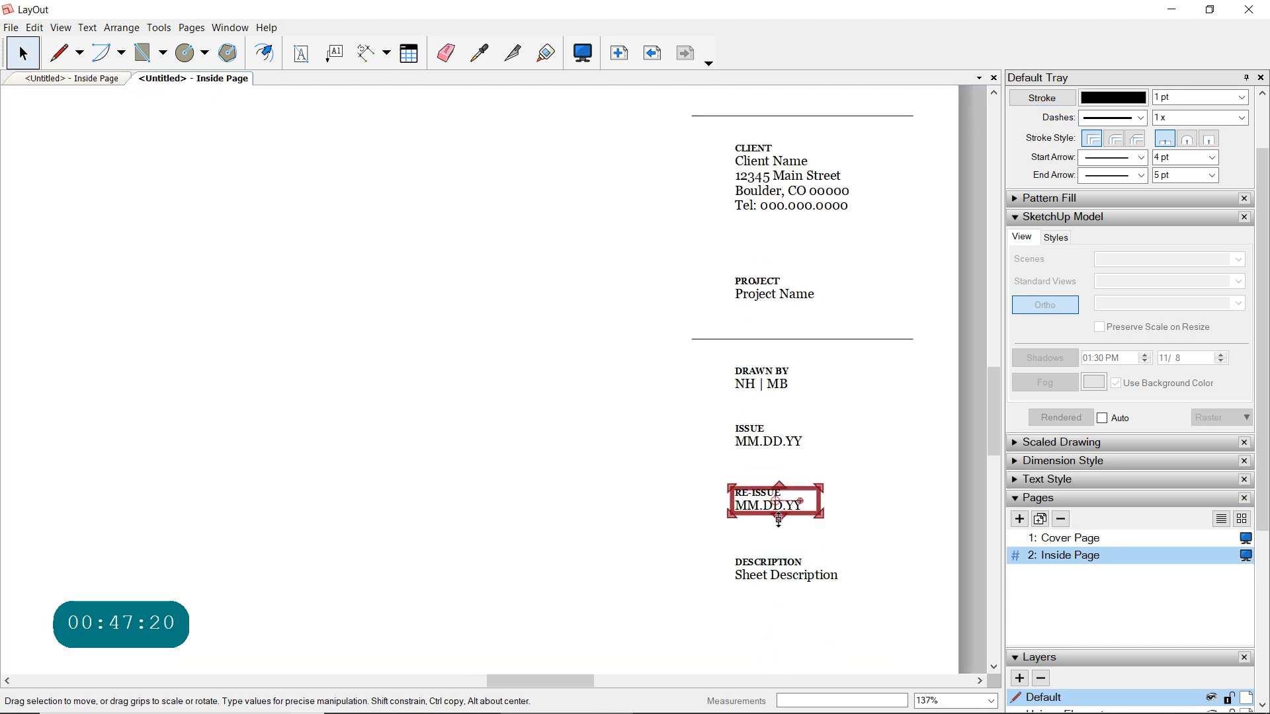
{"action": "scroll", "coordinate": [780, 522], "scroll_direction": "up", "scroll_amount": 2}
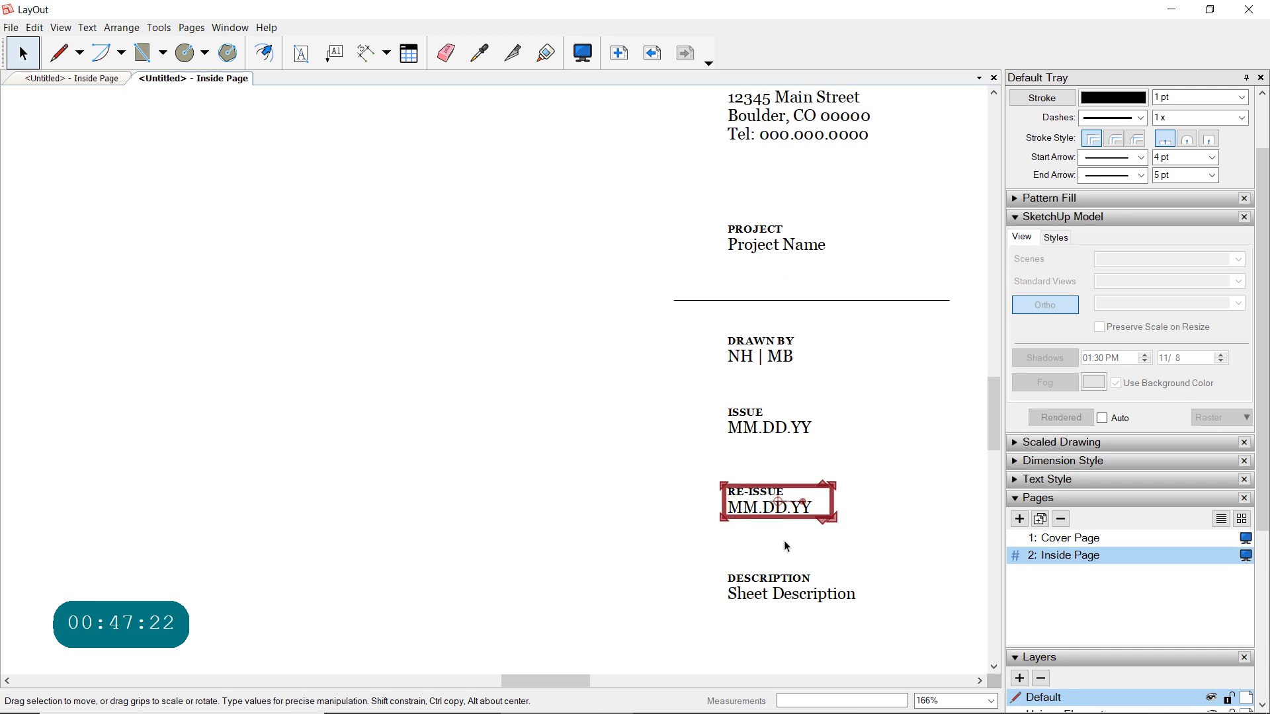
{"action": "left_click", "coordinate": [768, 505]}
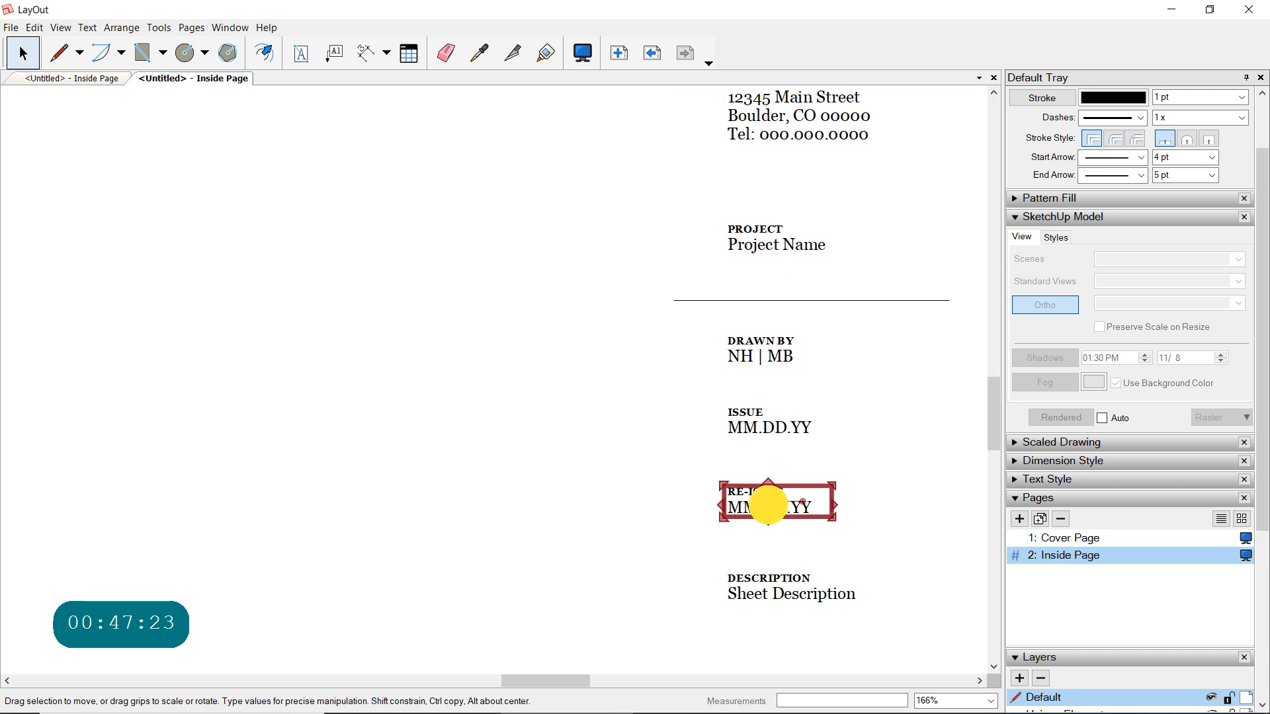
{"action": "left_click", "coordinate": [805, 510]}
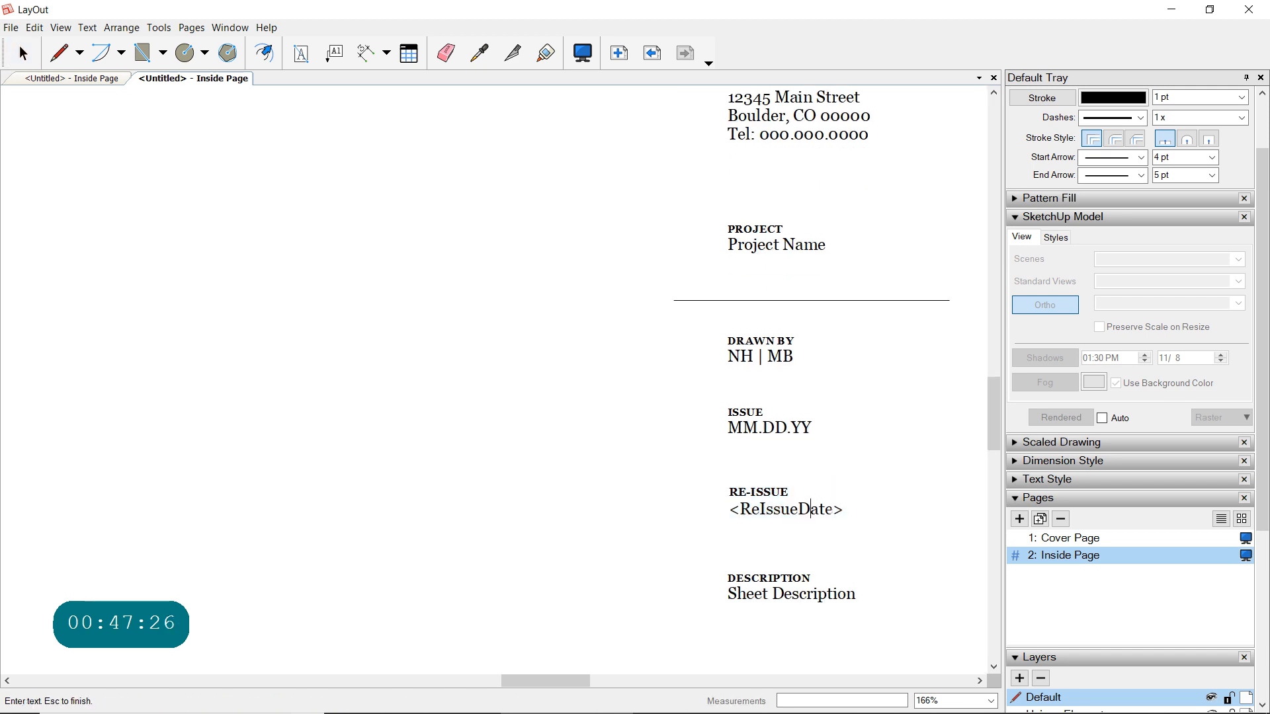
{"action": "left_click_drag", "start_coordinate": [832, 508], "coordinate": [720, 507]}
{"action": "left_click_drag", "start_coordinate": [840, 510], "coordinate": [722, 516]}
{"action": "type", "text": "2020_0"}
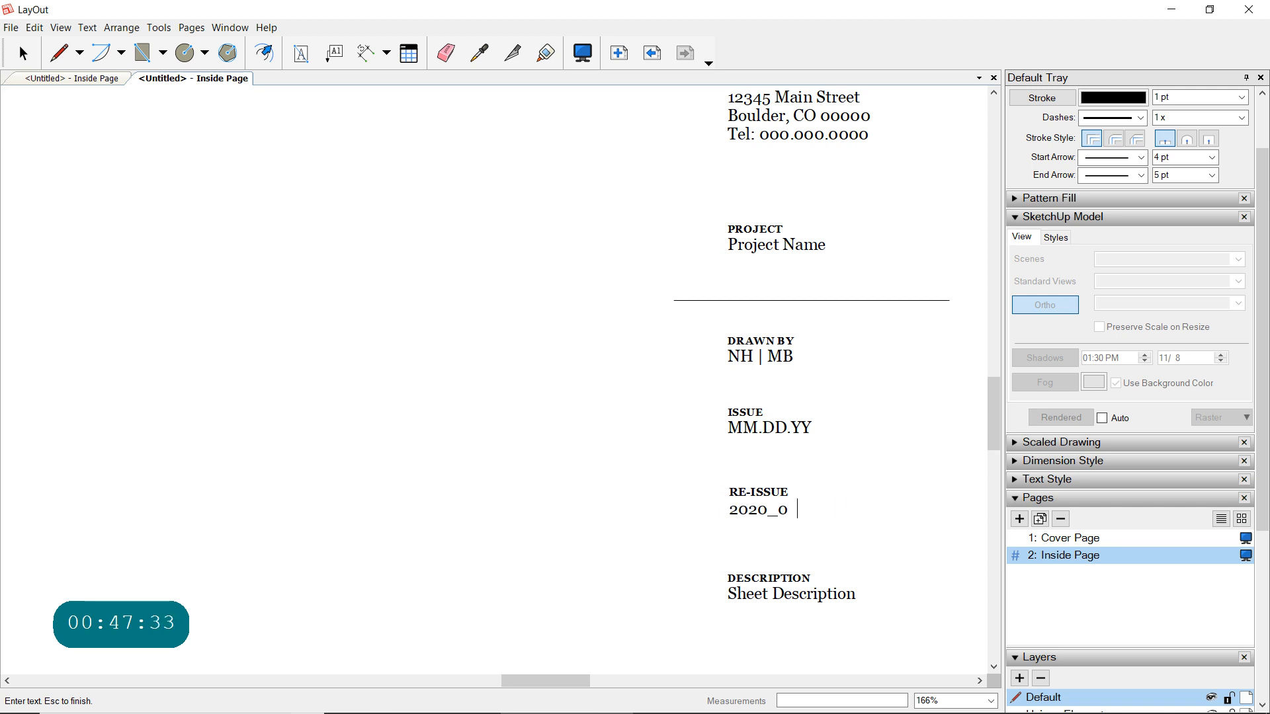
{"action": "type", "text": "2-22"}
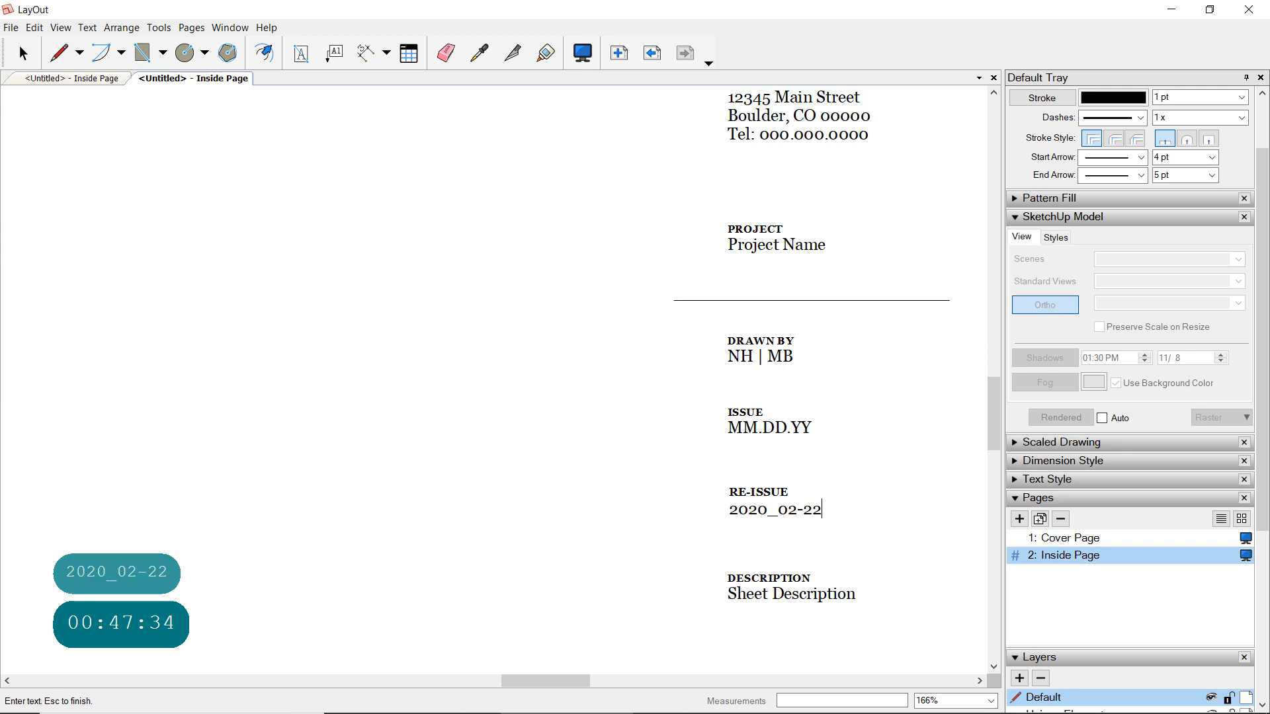
{"action": "key", "text": "Return"}
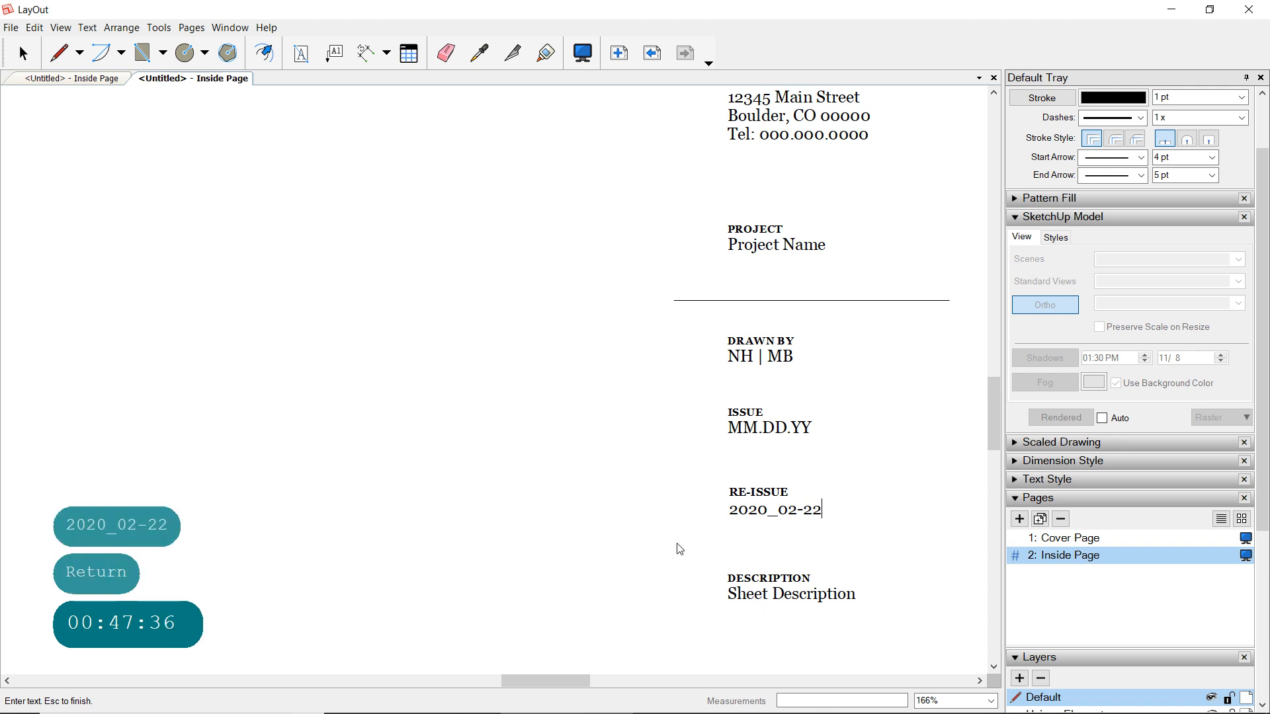
{"action": "left_click", "coordinate": [527, 501]}
{"action": "left_click", "coordinate": [445, 462]}
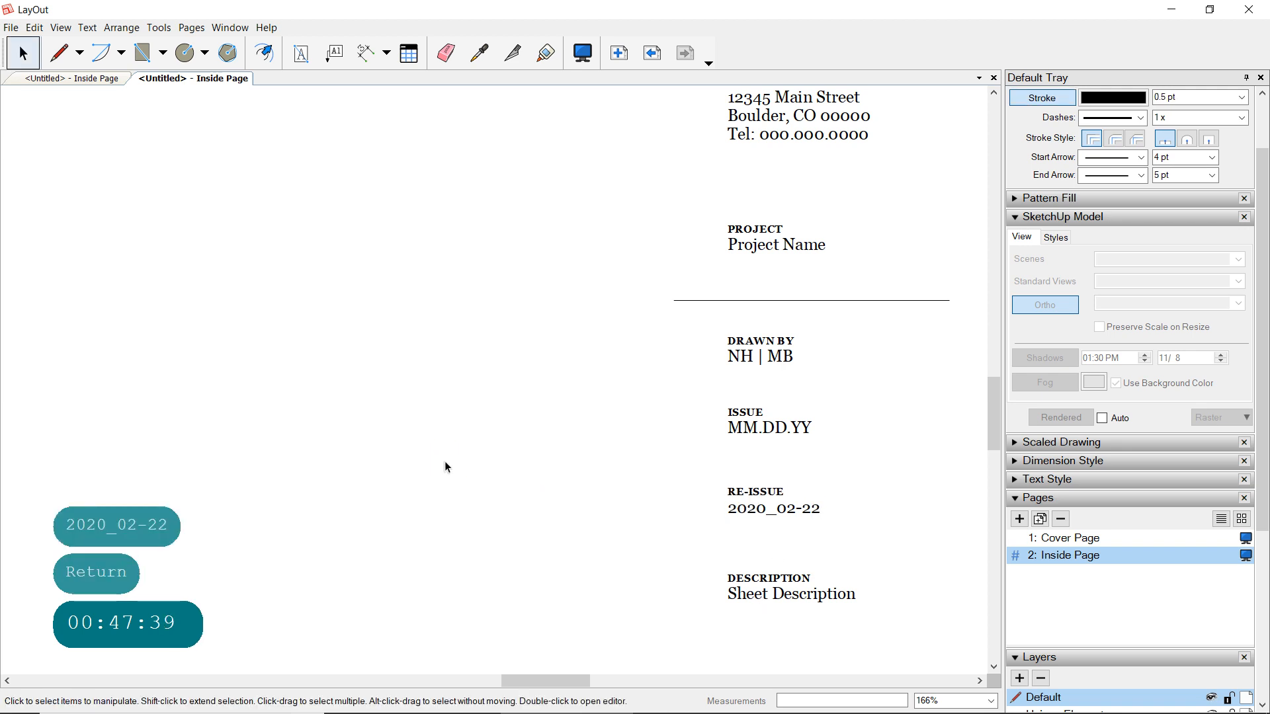
{"action": "left_click", "coordinate": [764, 355]}
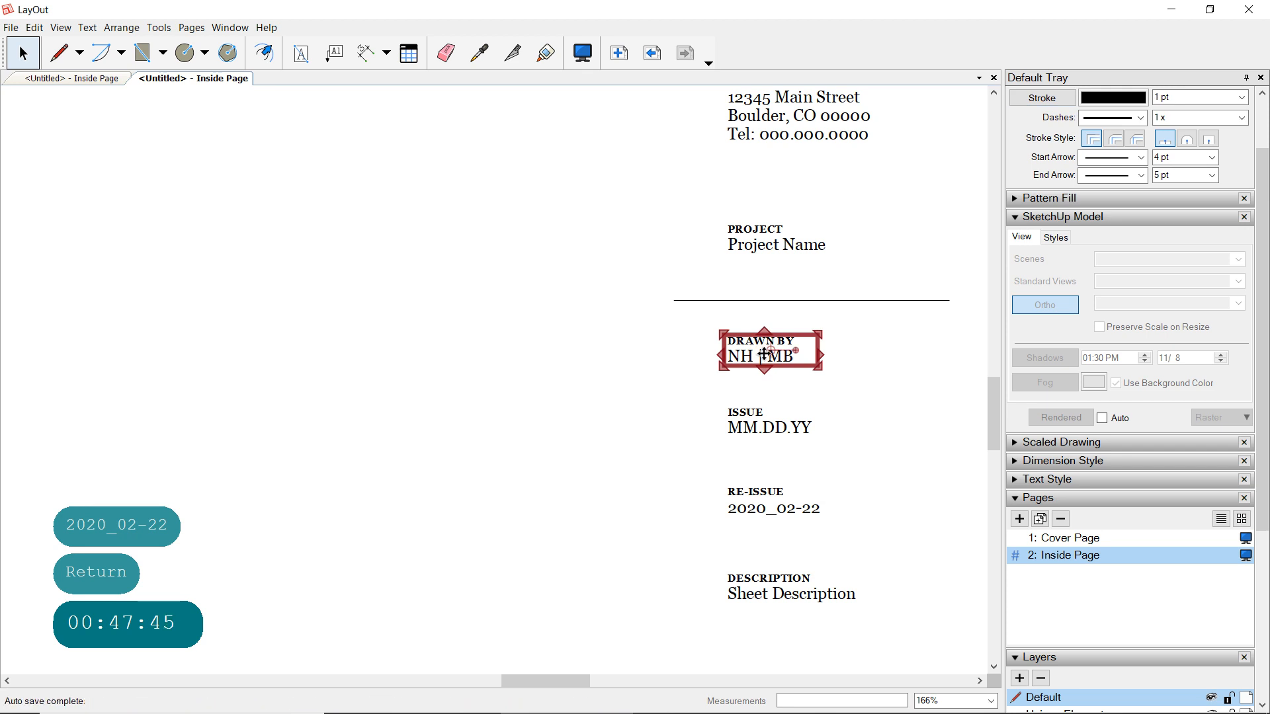
{"action": "left_click", "coordinate": [391, 414]}
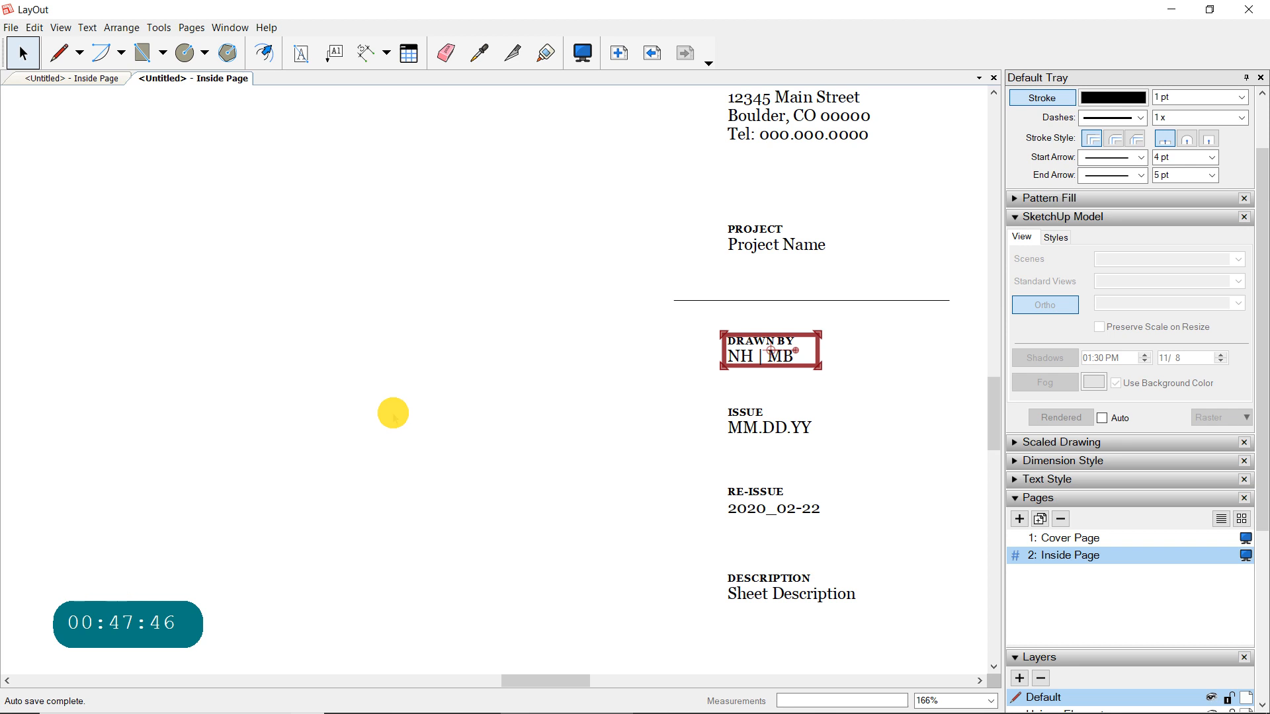
{"action": "scroll", "coordinate": [391, 415], "scroll_direction": "down", "scroll_amount": 4}
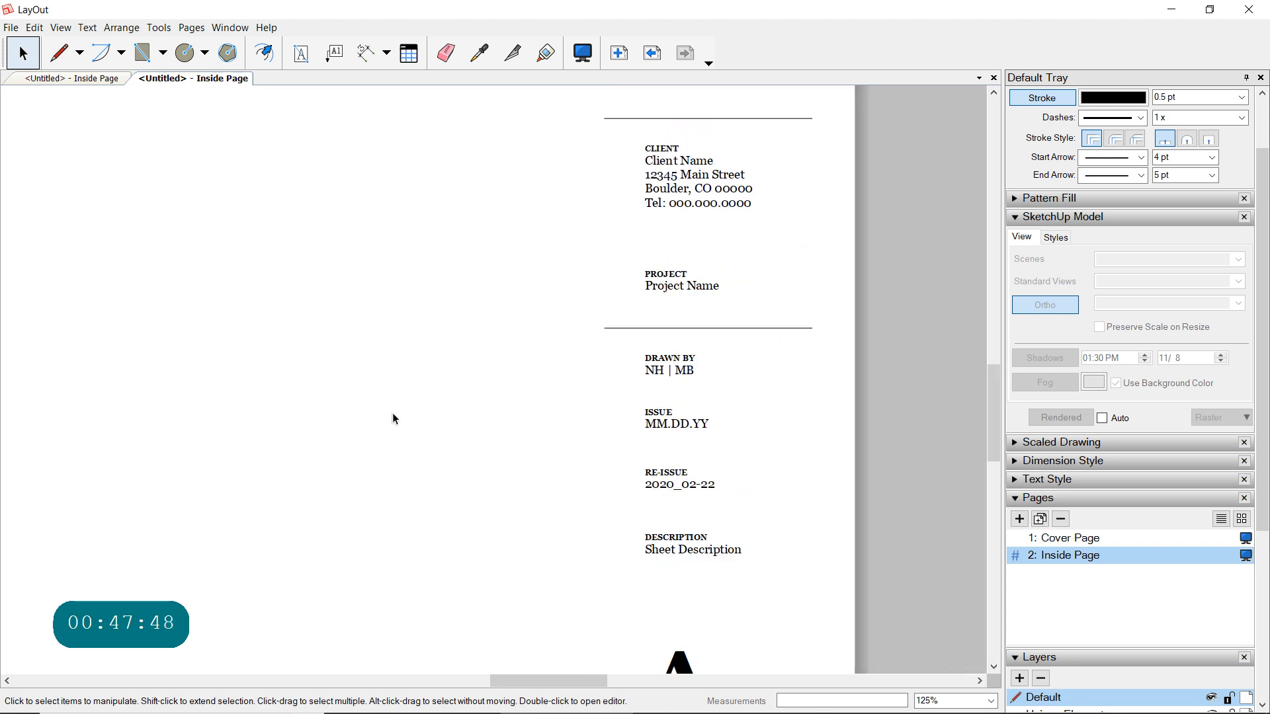
{"action": "scroll", "coordinate": [436, 426], "scroll_direction": "down", "scroll_amount": 5}
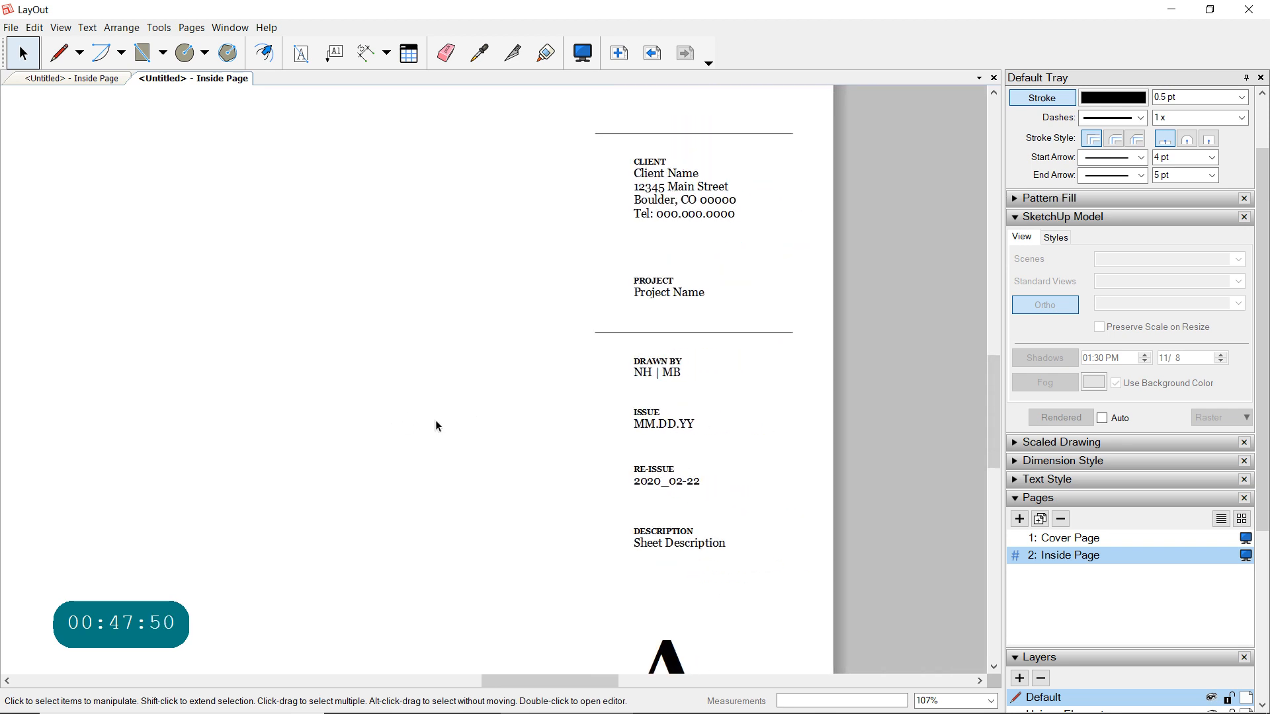
{"action": "mouse_move", "coordinate": [427, 420]}
{"action": "middle_mouse_down"}
{"action": "mouse_move", "coordinate": [526, 453]}
{"action": "mouse_move", "coordinate": [691, 456]}
{"action": "middle_mouse_up"}
{"action": "scroll", "coordinate": [634, 463], "scroll_direction": "down", "scroll_amount": 1}
{"action": "scroll", "coordinate": [589, 456], "scroll_direction": "down", "scroll_amount": 1}
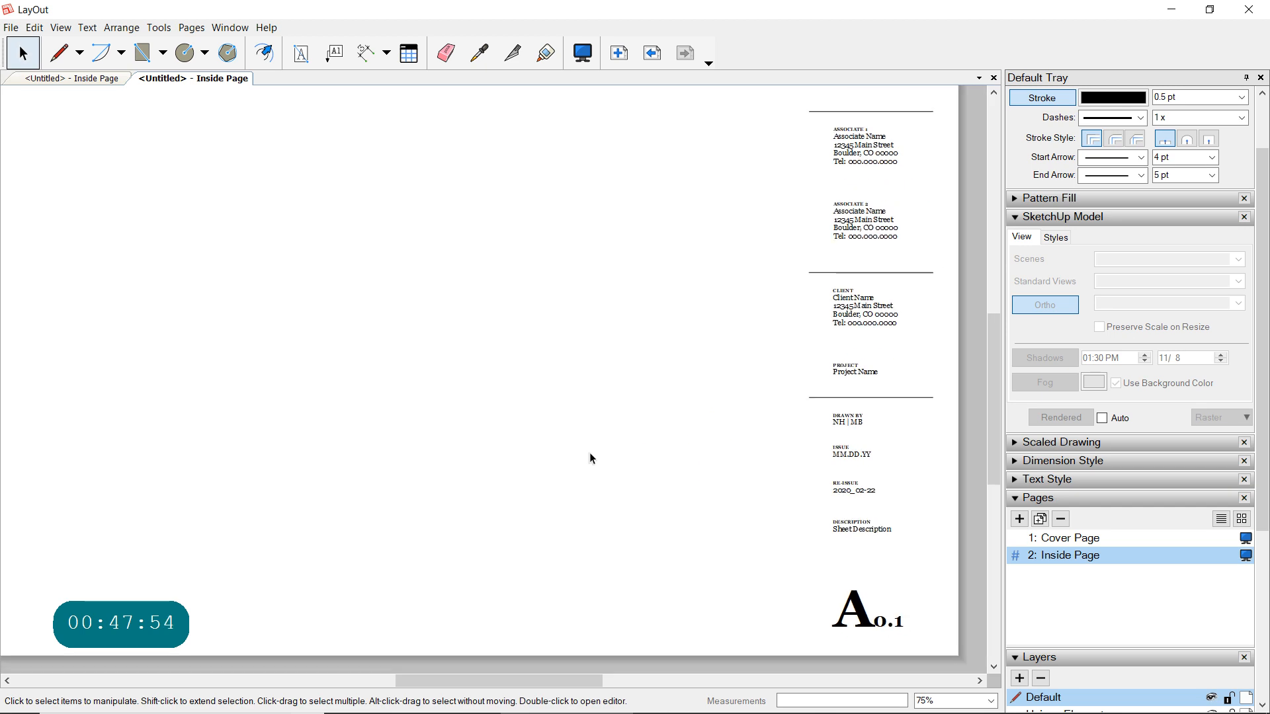
- Insert the rendered image modele-simple.png and position it on the Inside Page, clear of the title block
{"action": "mouse_move", "coordinate": [589, 456]}
{"action": "middle_mouse_down"}
{"action": "mouse_move", "coordinate": [646, 462]}
{"action": "mouse_move", "coordinate": [586, 494]}
{"action": "middle_mouse_up"}
{"action": "left_click", "coordinate": [11, 28]}
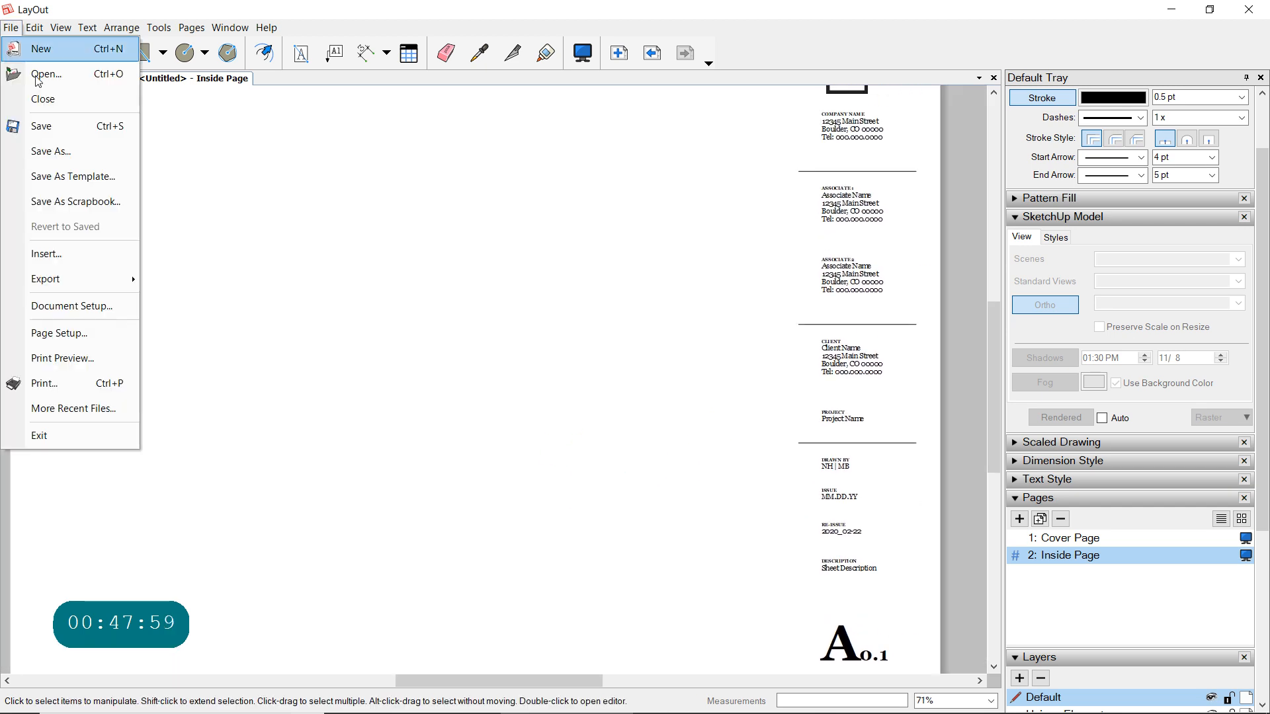
{"action": "left_click", "coordinate": [58, 262]}
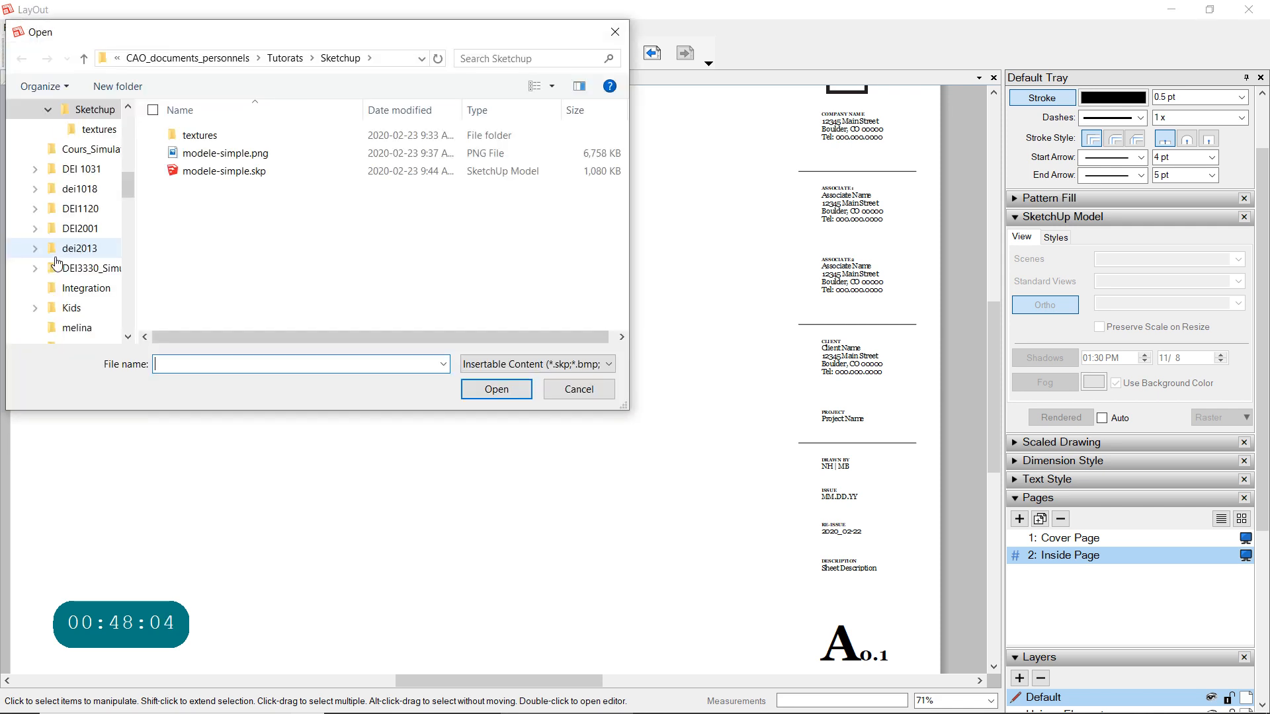
{"action": "left_click", "coordinate": [222, 153]}
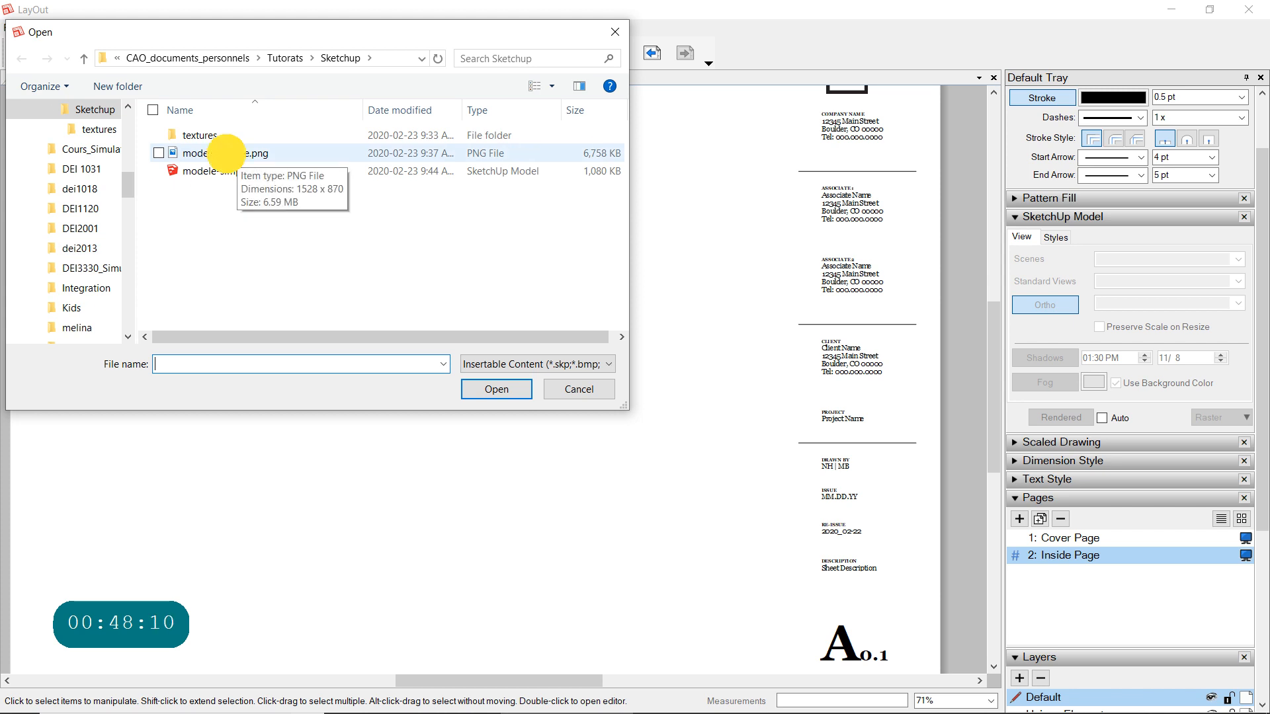
{"action": "left_click", "coordinate": [497, 389]}
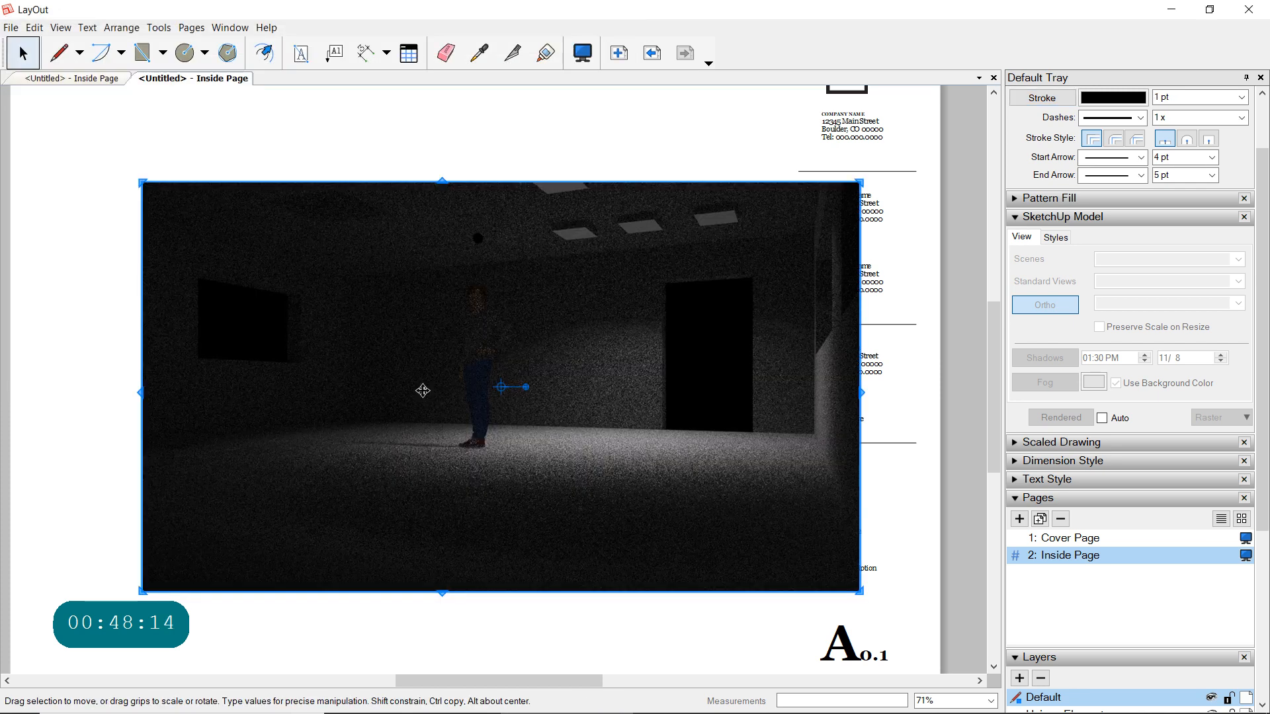
{"action": "mouse_move", "coordinate": [369, 353]}
{"action": "left_mouse_down"}
{"action": "mouse_move", "coordinate": [326, 340]}
{"action": "mouse_move", "coordinate": [370, 349]}
{"action": "left_mouse_up"}
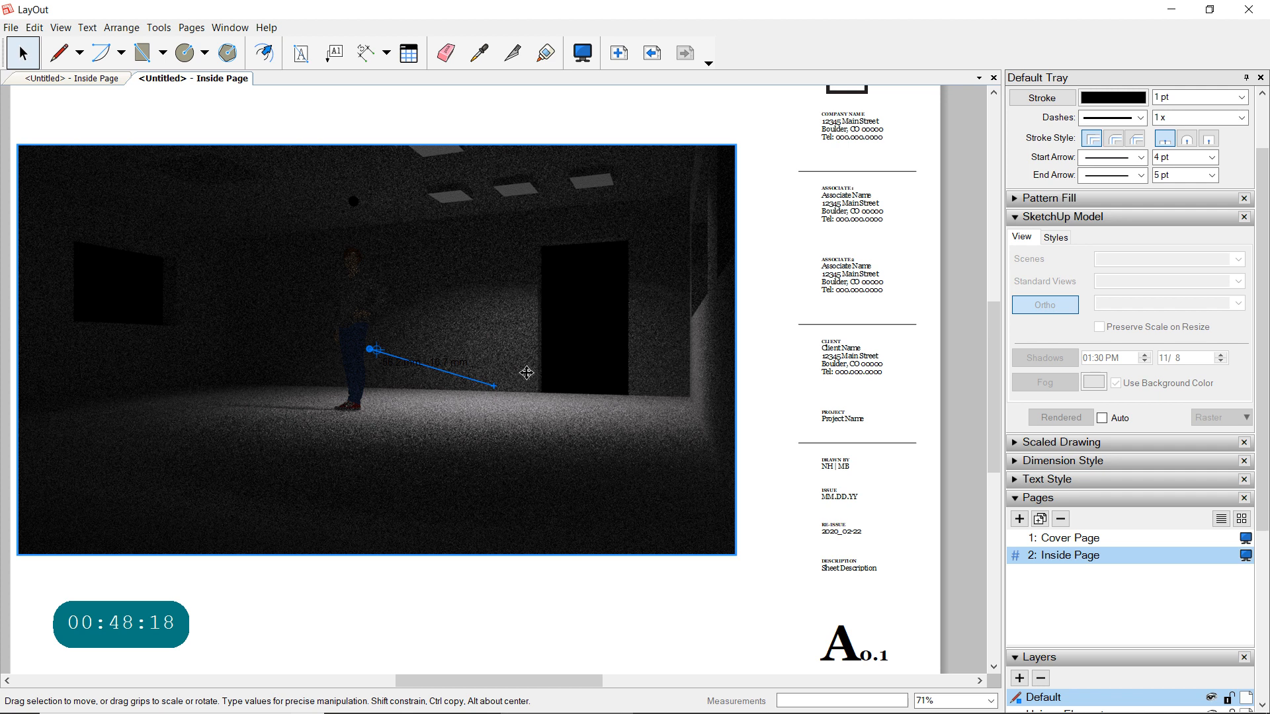
{"action": "scroll", "coordinate": [525, 373], "scroll_direction": "down", "scroll_amount": 1}
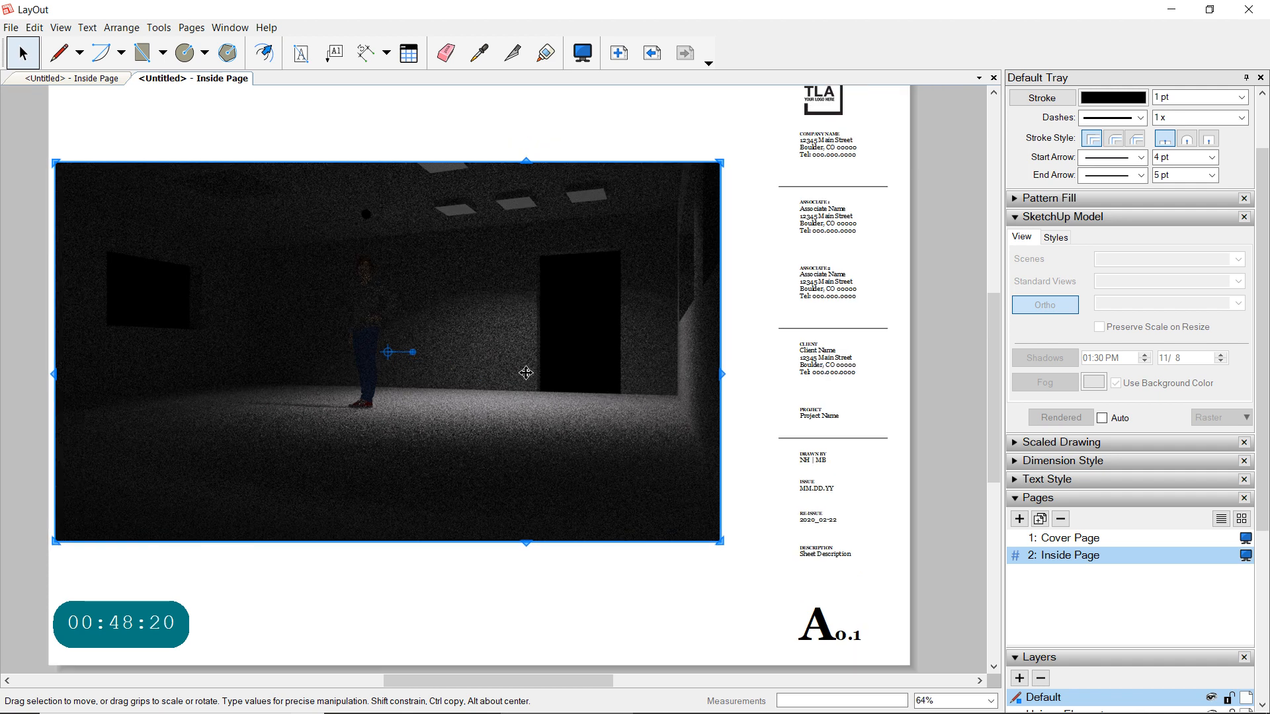
{"action": "scroll", "coordinate": [523, 370], "scroll_direction": "down", "scroll_amount": 1}
{"action": "left_click_drag", "start_coordinate": [475, 326], "coordinate": [504, 324]}
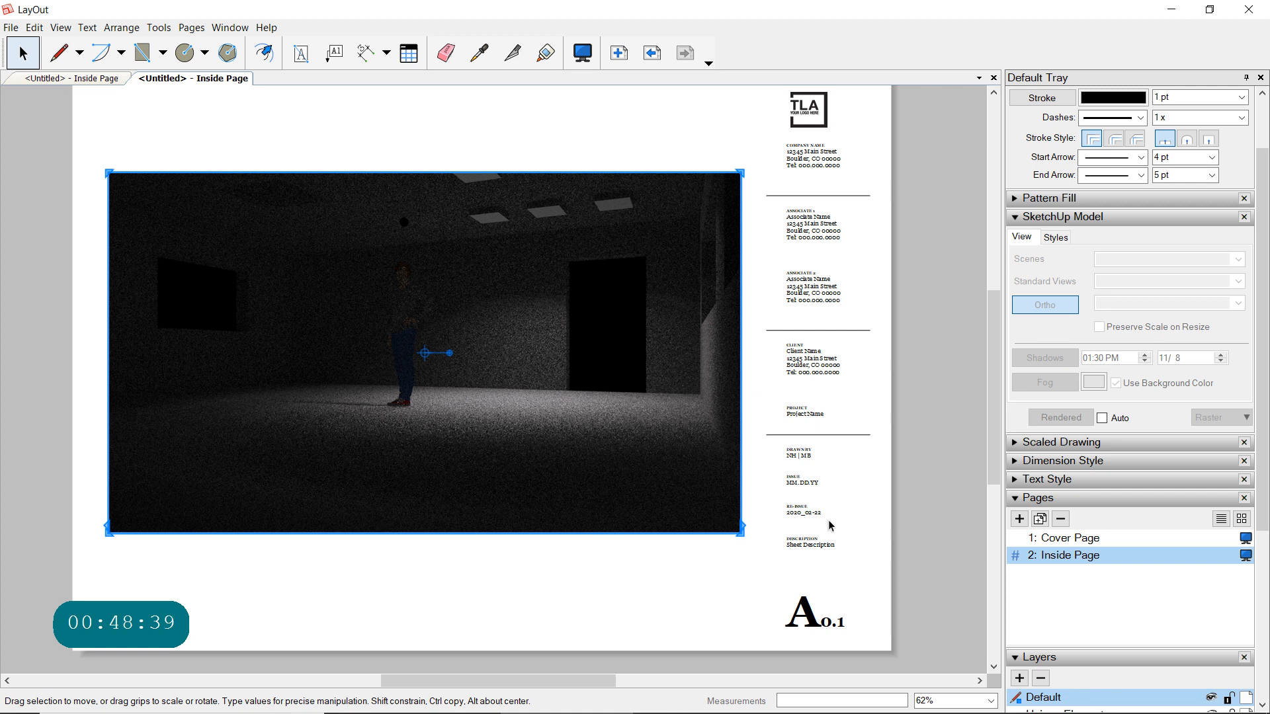
{"action": "scroll", "coordinate": [826, 521], "scroll_direction": "down", "scroll_amount": 1}
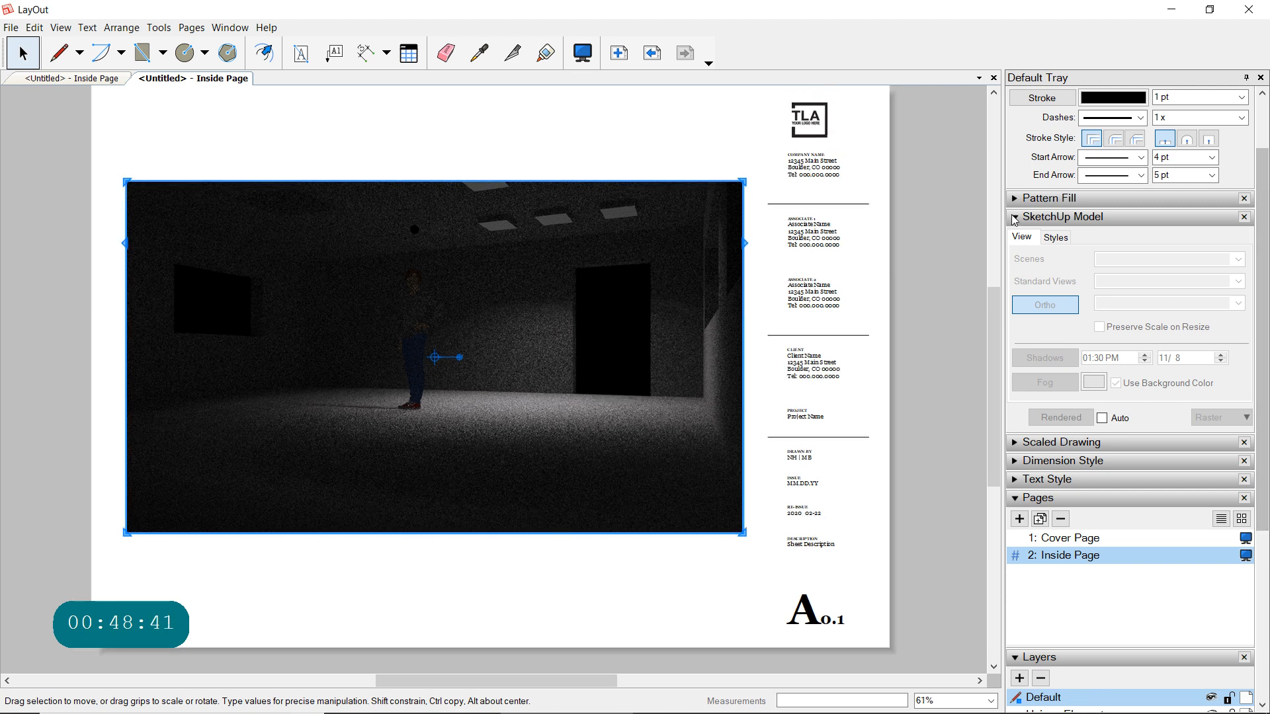
- Move the rendered image from the Inside Page to the Cover Page by cutting and pasting it
{"action": "left_click", "coordinate": [1015, 217]}
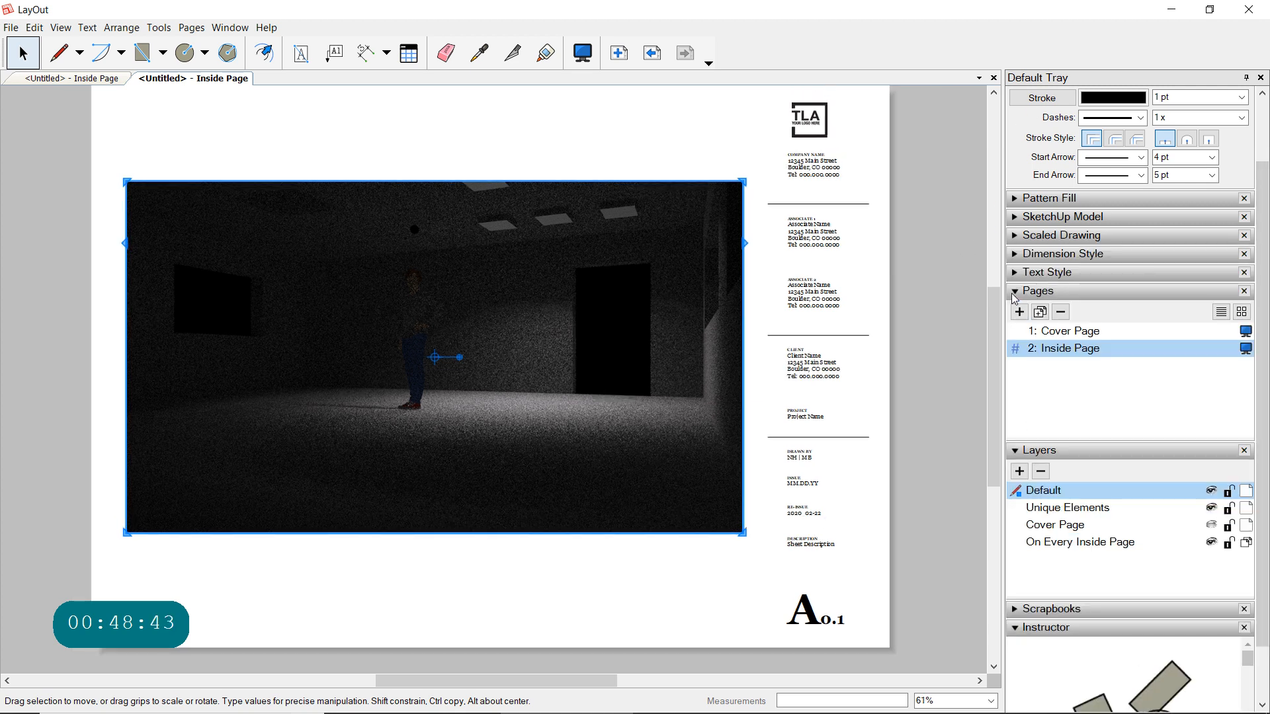
{"action": "left_click", "coordinate": [1061, 331]}
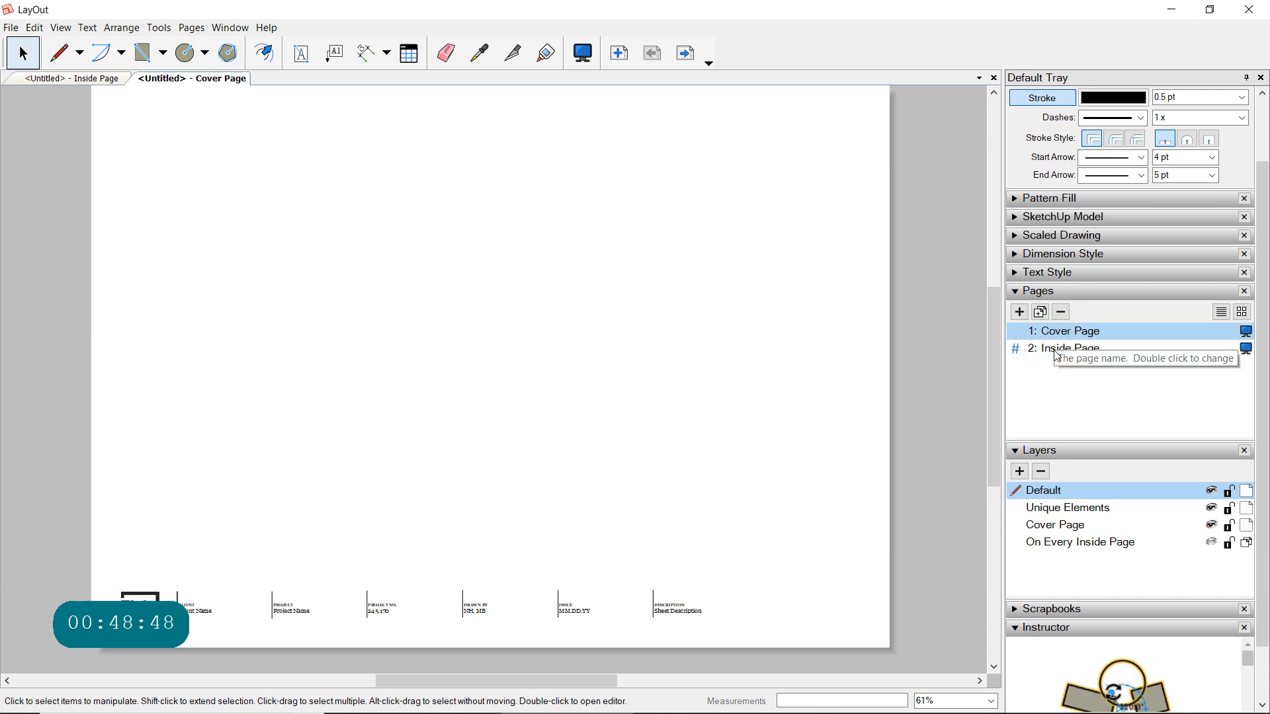
{"action": "left_click", "coordinate": [1054, 339]}
{"action": "left_click", "coordinate": [1054, 349]}
{"action": "left_click", "coordinate": [527, 371]}
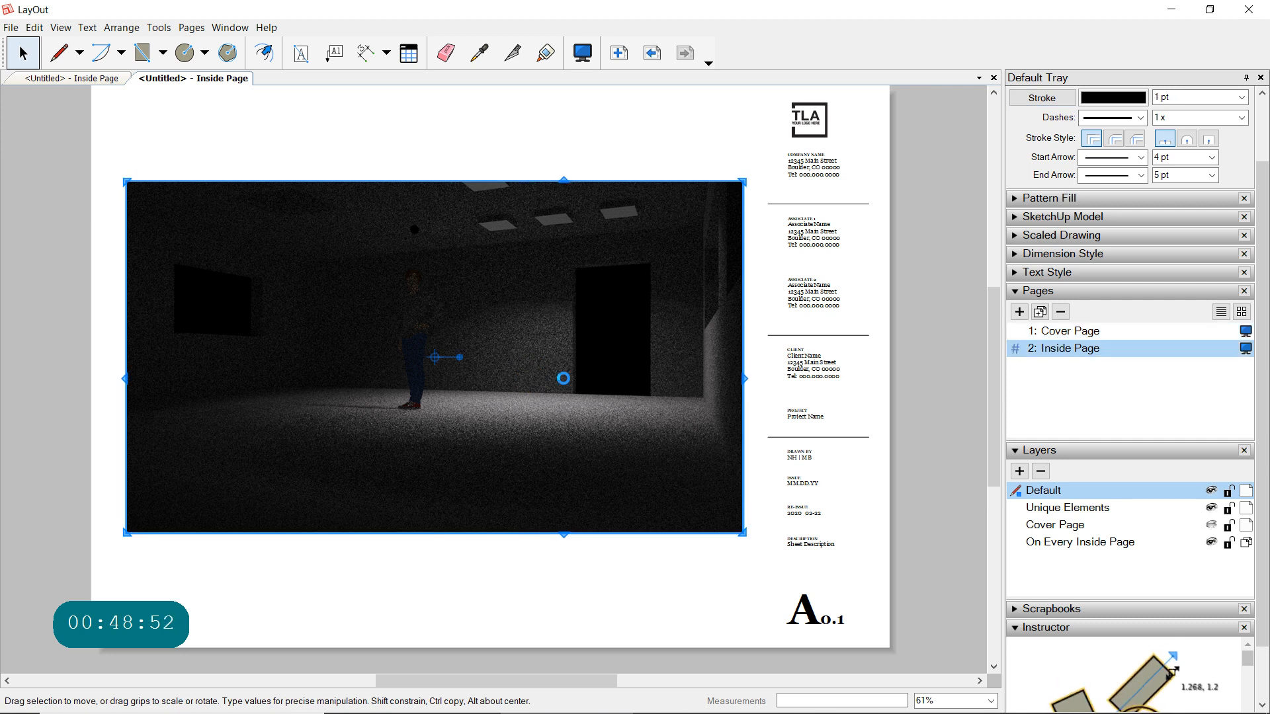
{"action": "left_click", "coordinate": [1064, 346]}
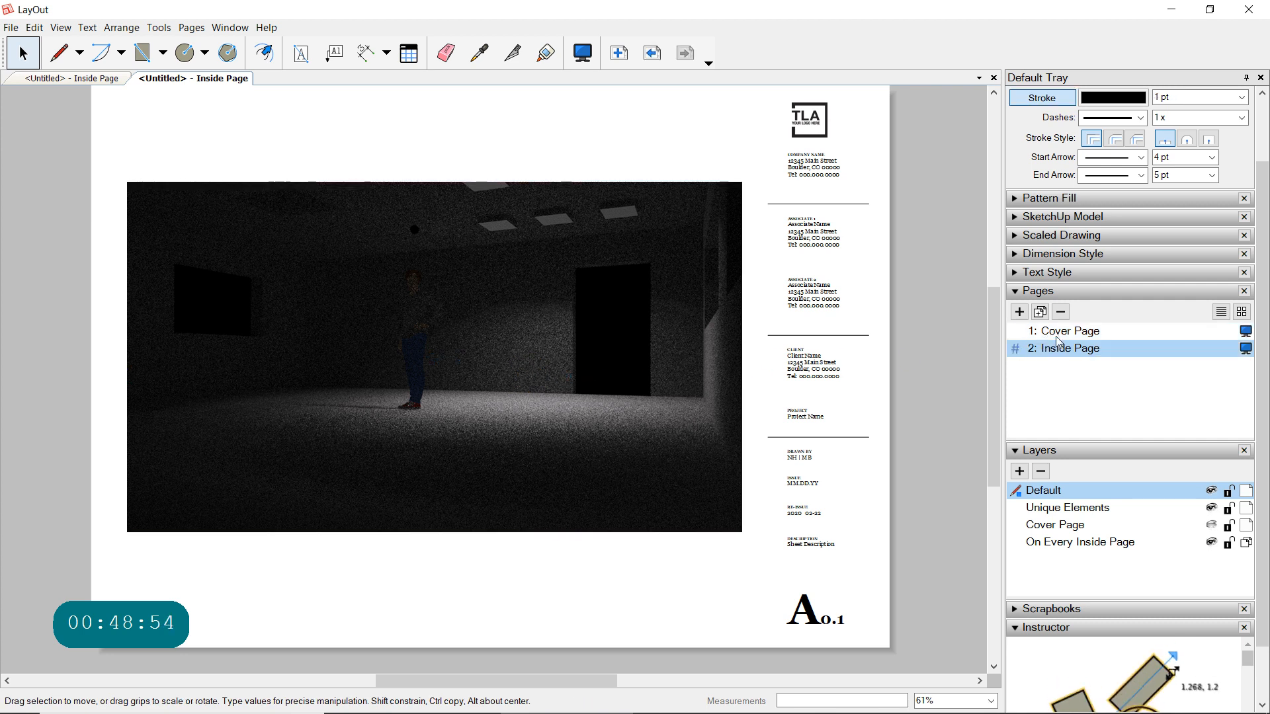
{"action": "double_click", "coordinate": [1061, 331]}
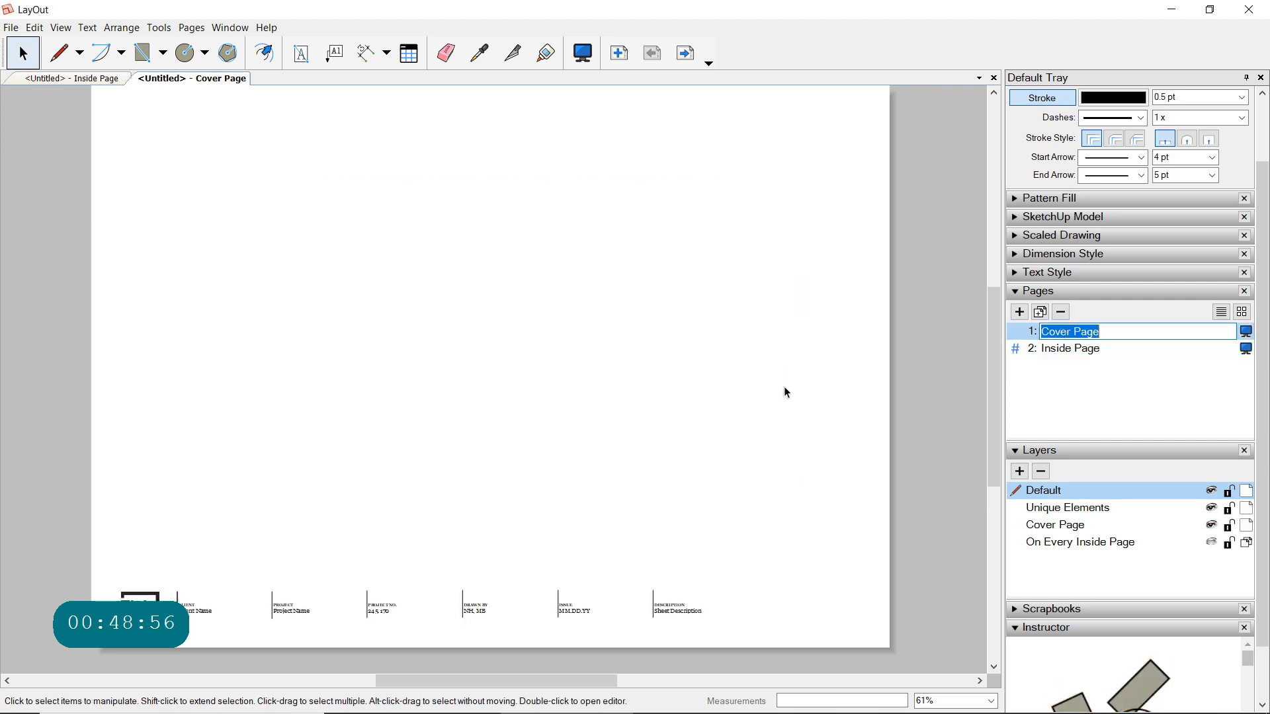
{"action": "left_click", "coordinate": [518, 381]}
{"action": "key", "text": "ctrl+x"}
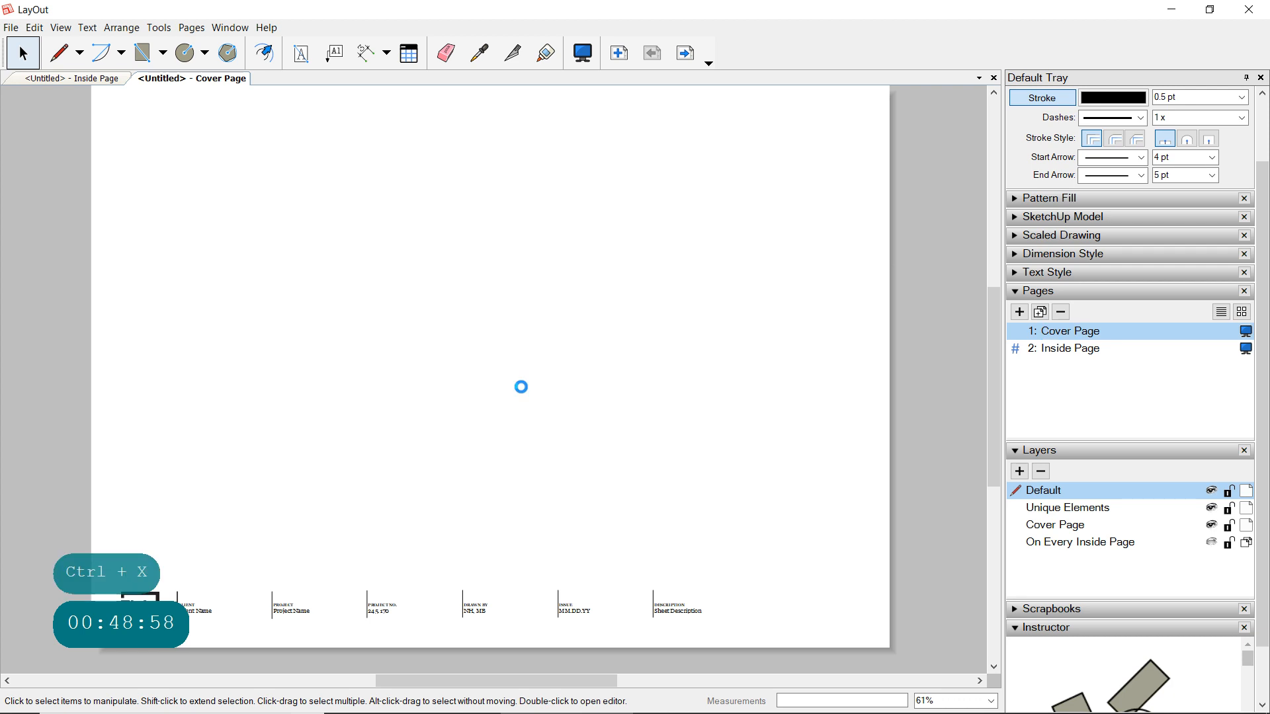
- Enlarge the rendered image proportionally and position it above the title strip on the Cover Page
{"action": "left_click_drag", "start_coordinate": [414, 353], "coordinate": [408, 265]}
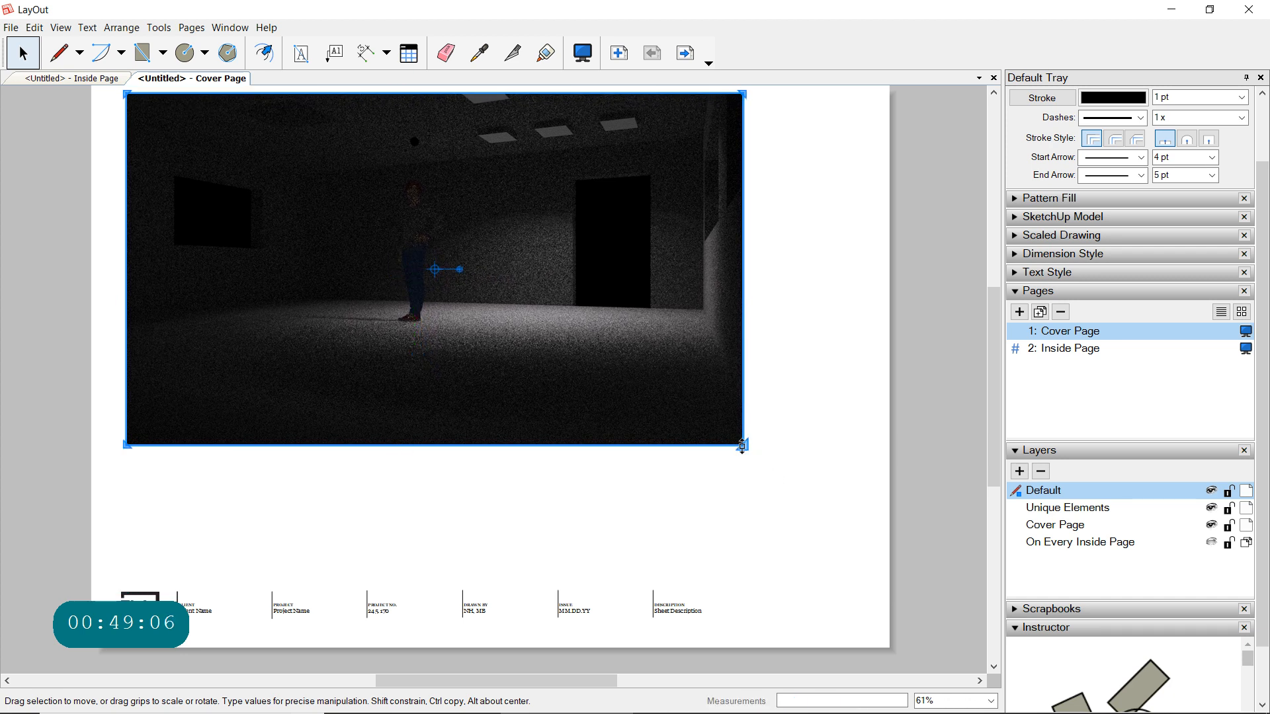
{"action": "left_click_drag", "start_coordinate": [742, 446], "coordinate": [768, 507]}
{"action": "mouse_move", "coordinate": [274, 394]}
{"action": "left_mouse_down"}
{"action": "mouse_move", "coordinate": [275, 417]}
{"action": "mouse_move", "coordinate": [291, 402]}
{"action": "left_mouse_up"}
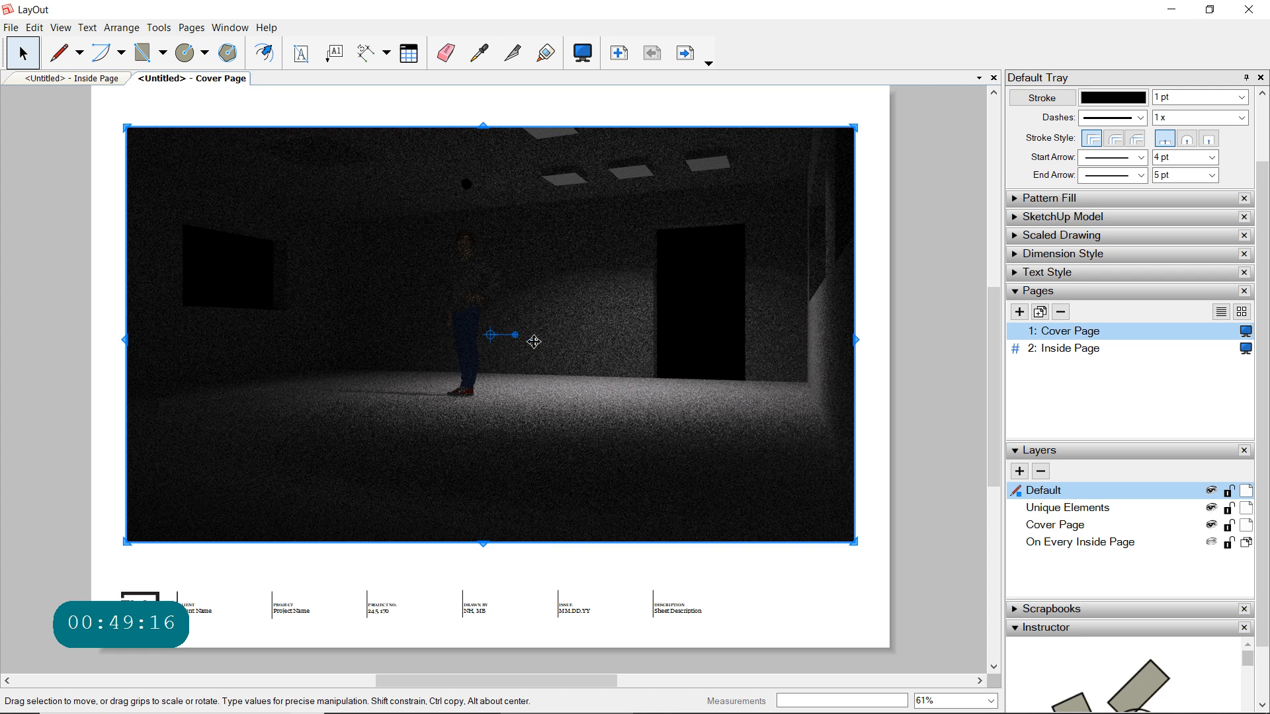
{"action": "left_click", "coordinate": [843, 594]}
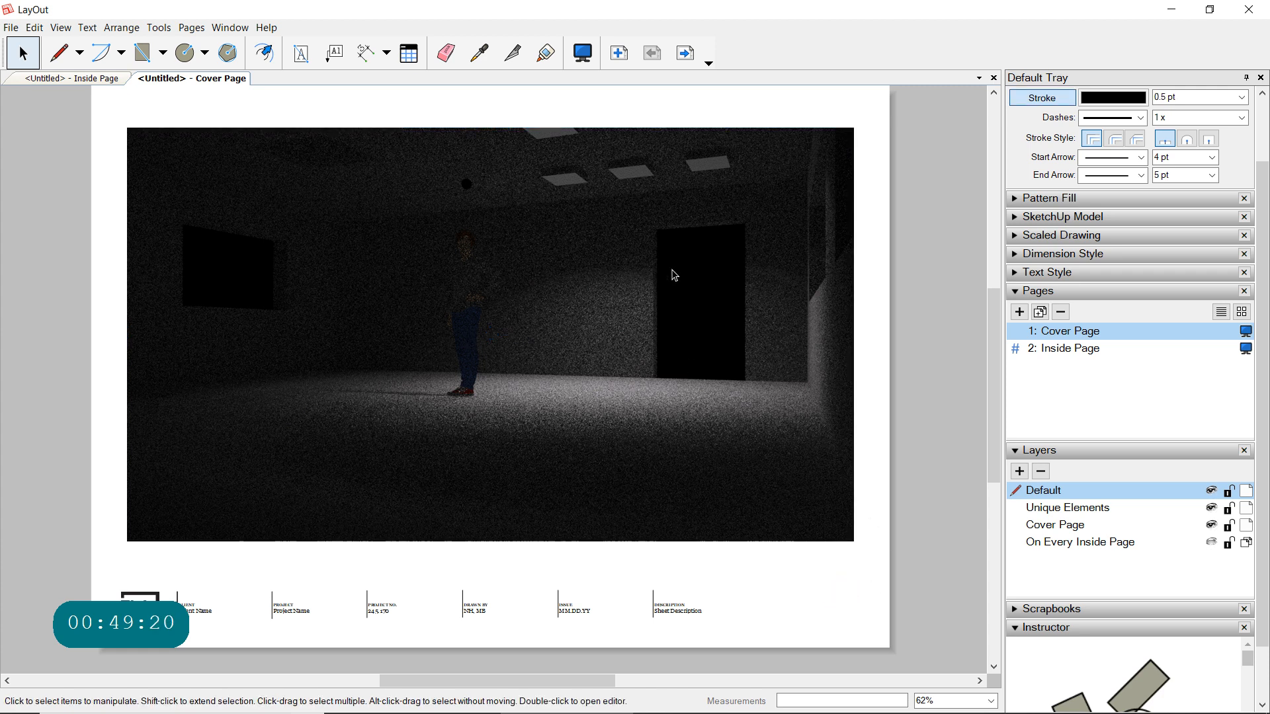
{"action": "scroll", "coordinate": [675, 275], "scroll_direction": "up", "scroll_amount": 1}
{"action": "scroll", "coordinate": [674, 275], "scroll_direction": "down", "scroll_amount": 1}
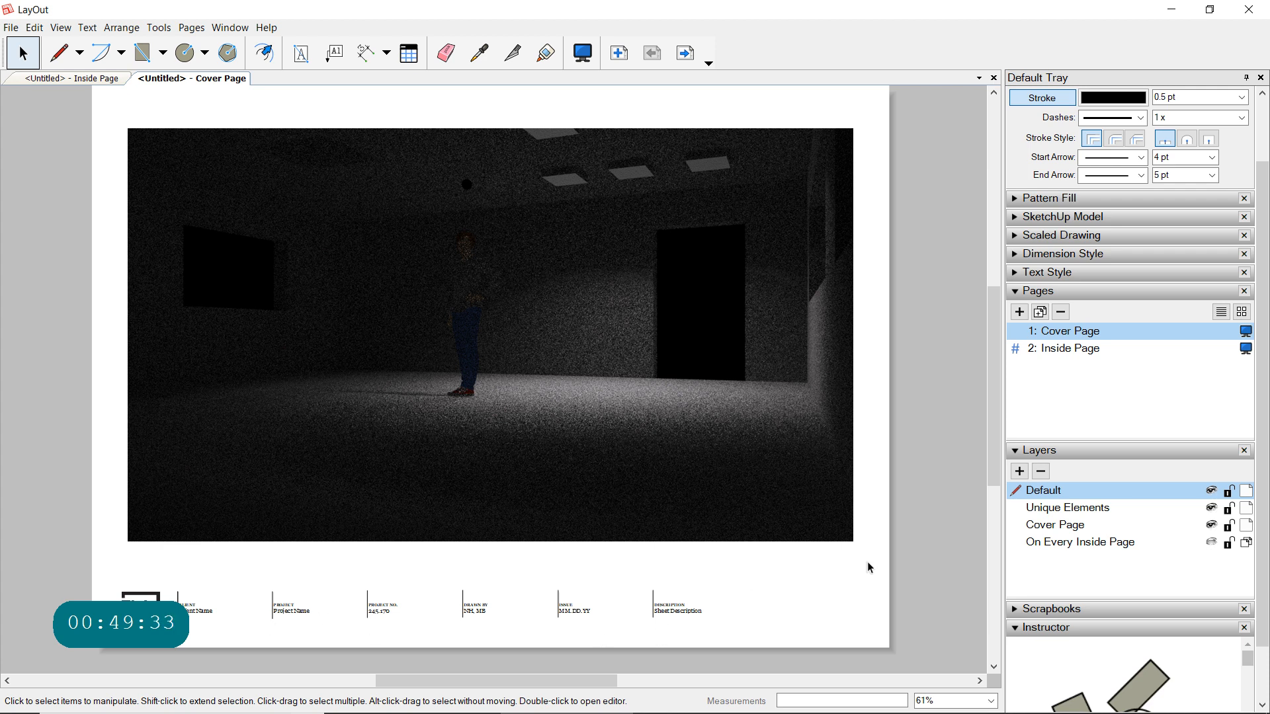
- Insert the SketchUp model modele-simple.skp on the Inside Page and place its viewport beside the title block
{"action": "left_click", "coordinate": [1064, 350]}
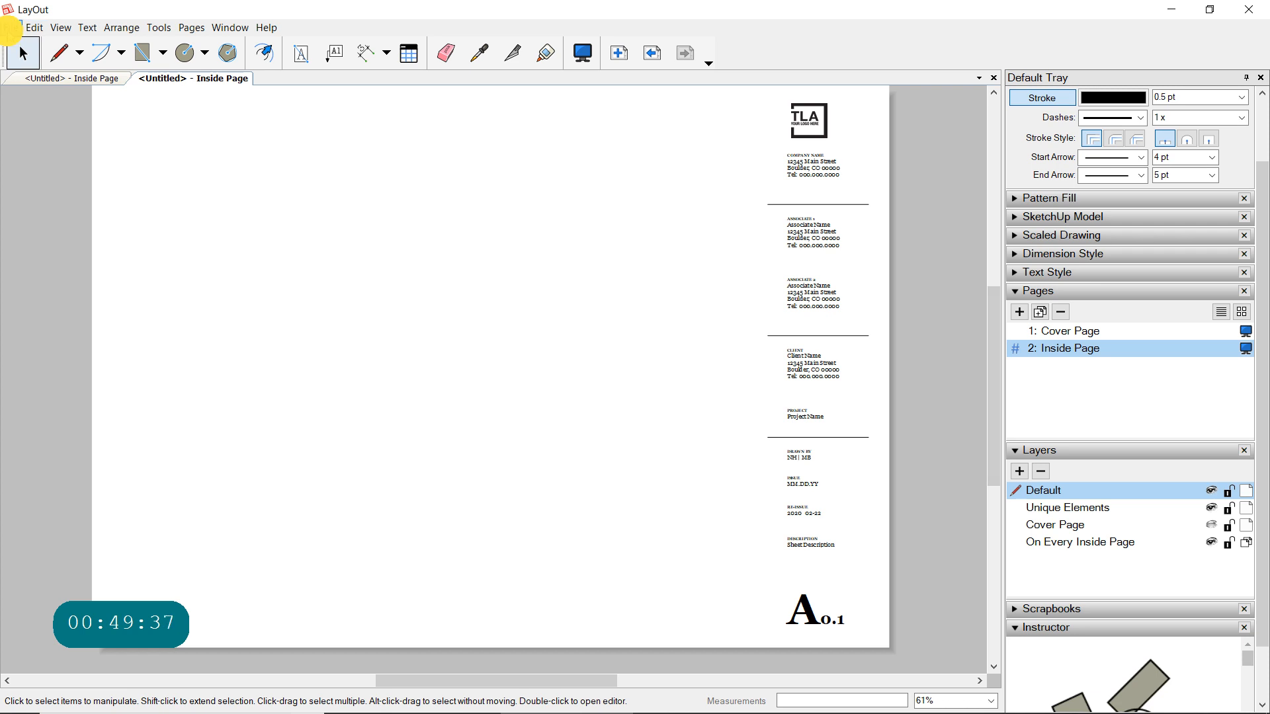
{"action": "left_click", "coordinate": [11, 27]}
{"action": "left_click", "coordinate": [51, 254]}
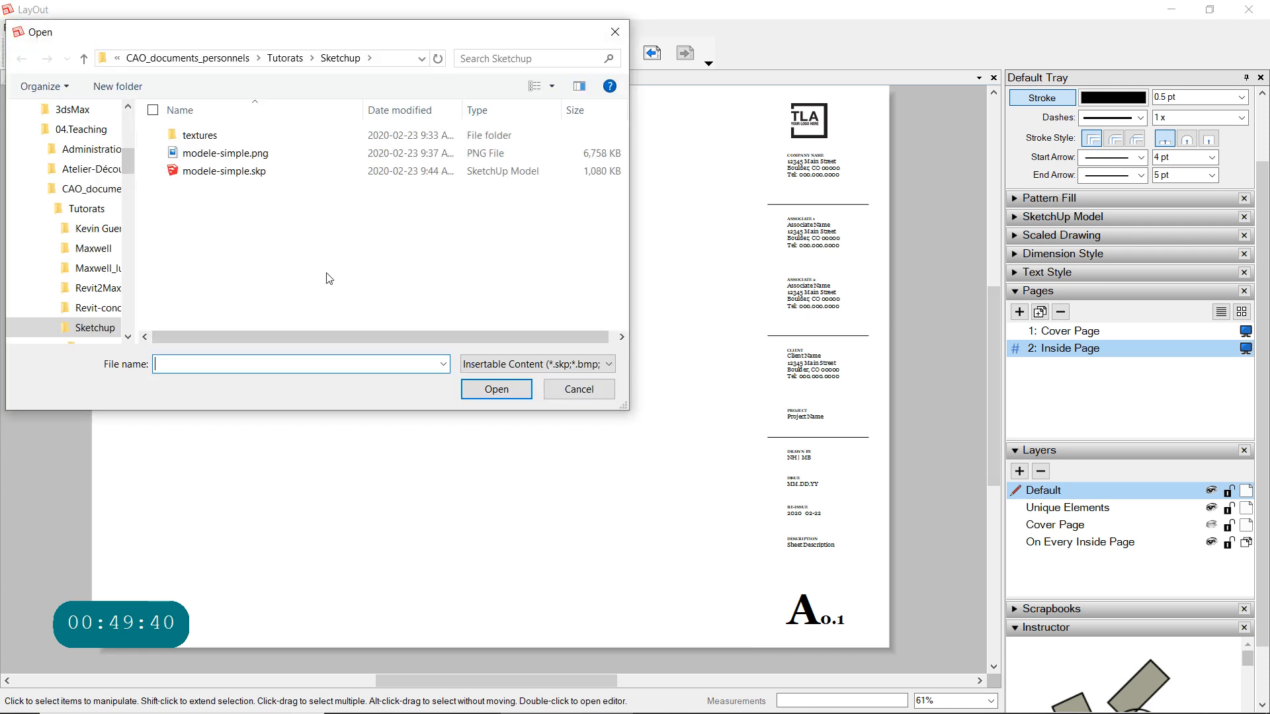
{"action": "left_click", "coordinate": [254, 173]}
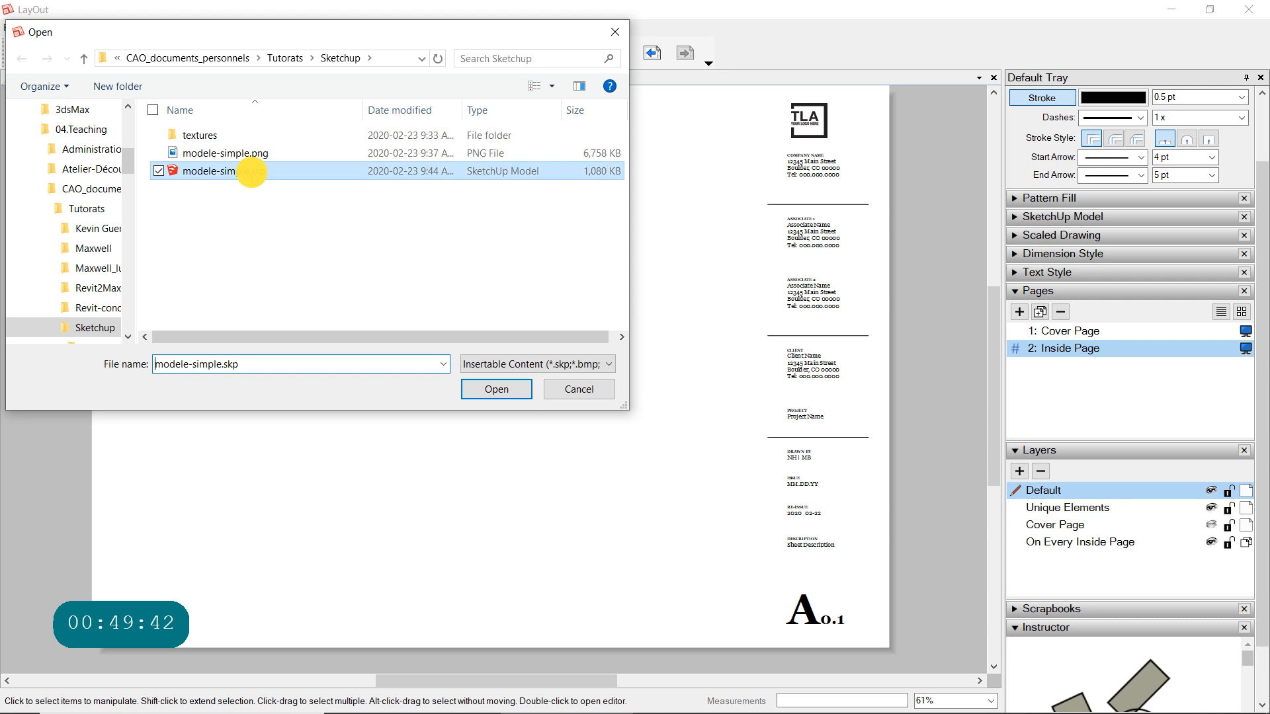
{"action": "left_click", "coordinate": [502, 389]}
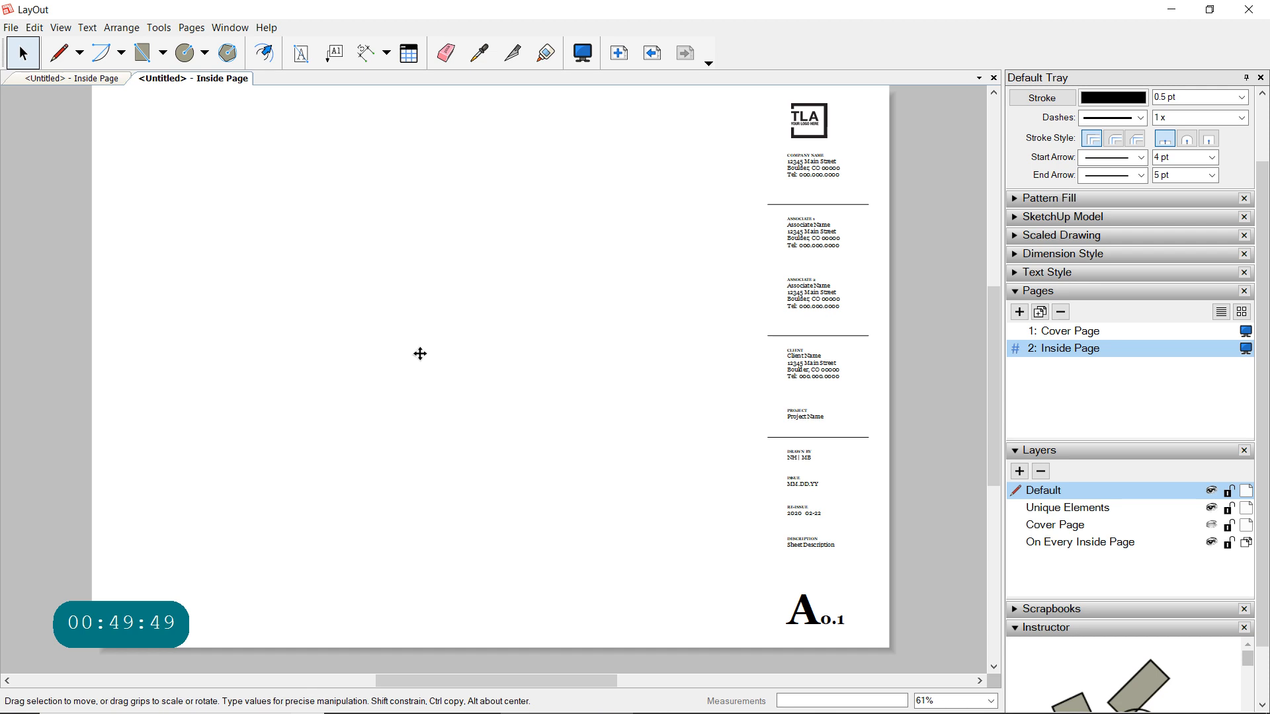
{"action": "left_click_drag", "start_coordinate": [472, 355], "coordinate": [418, 314]}
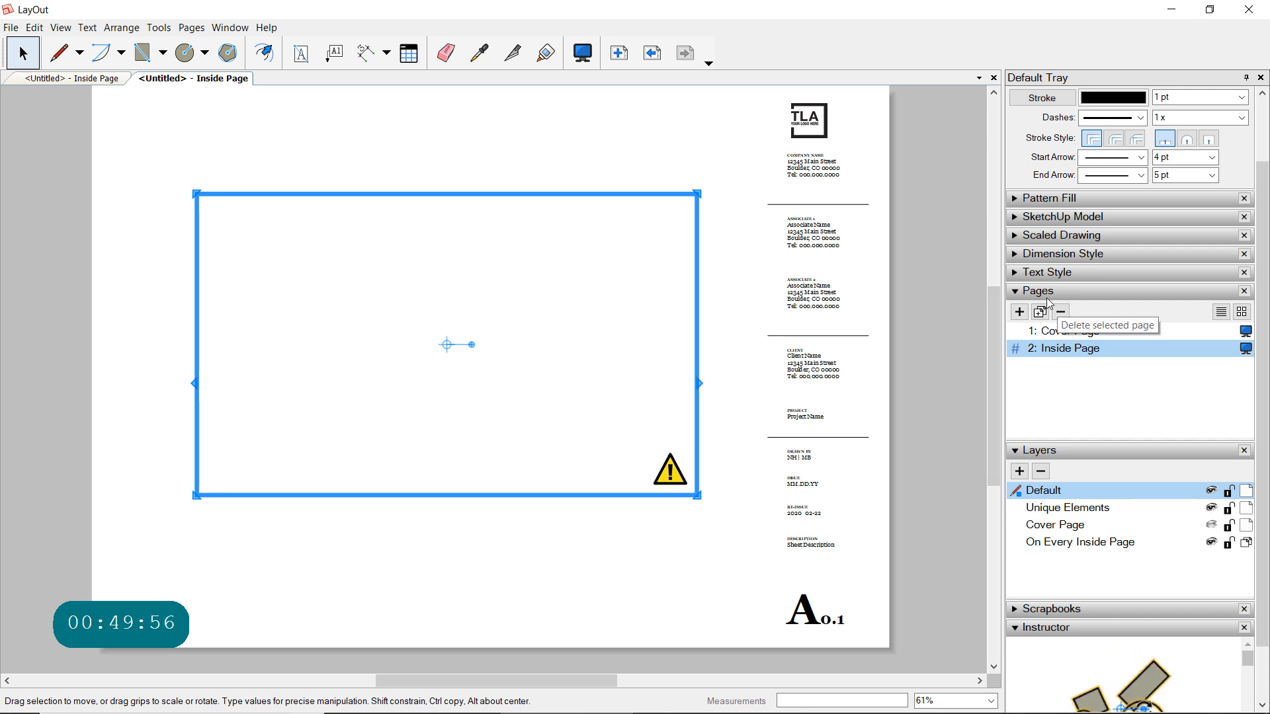
- Set the inserted model viewport to show Scene 1
{"action": "left_click", "coordinate": [1016, 291]}
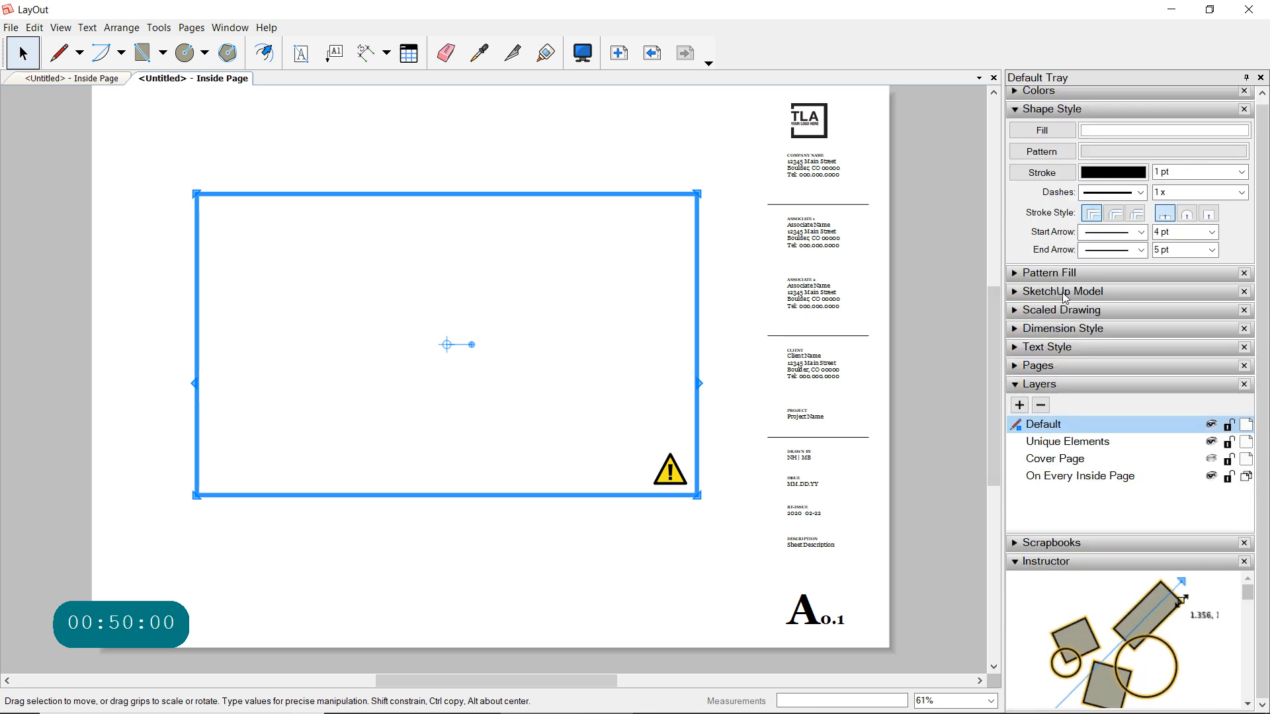
{"action": "left_click", "coordinate": [1017, 294]}
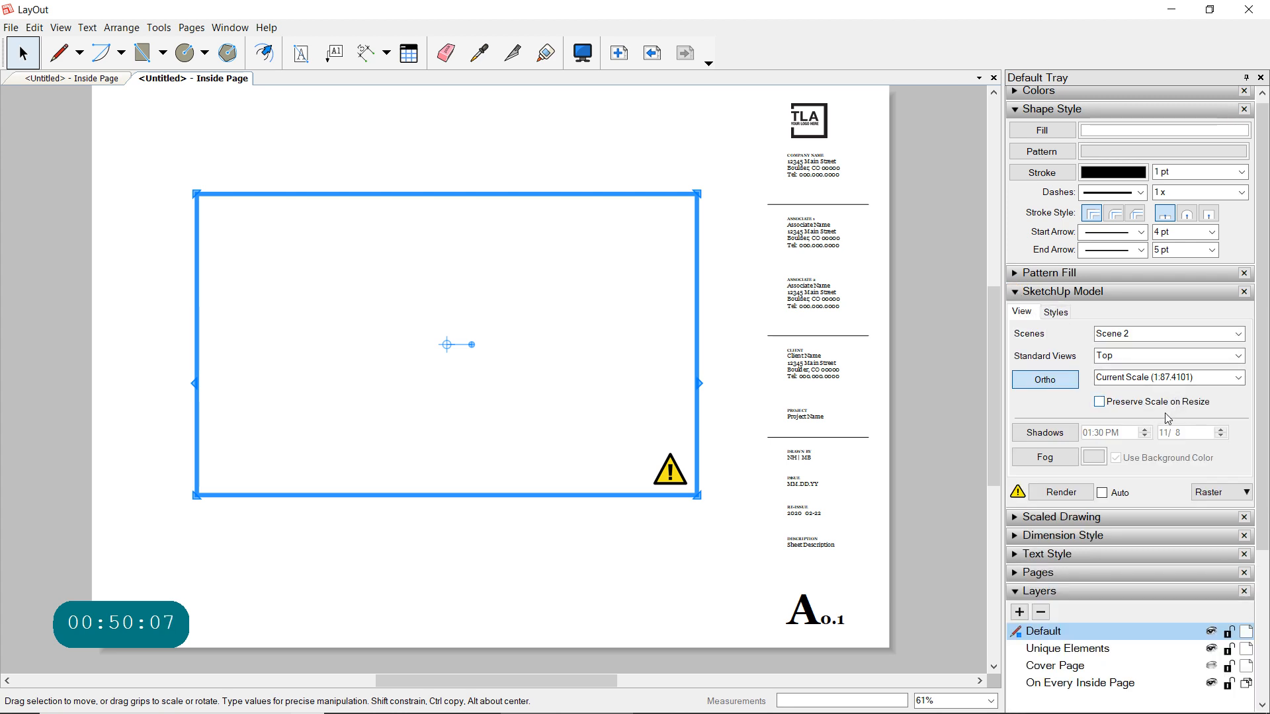
{"action": "scroll", "coordinate": [1163, 420], "scroll_direction": "down", "scroll_amount": 2}
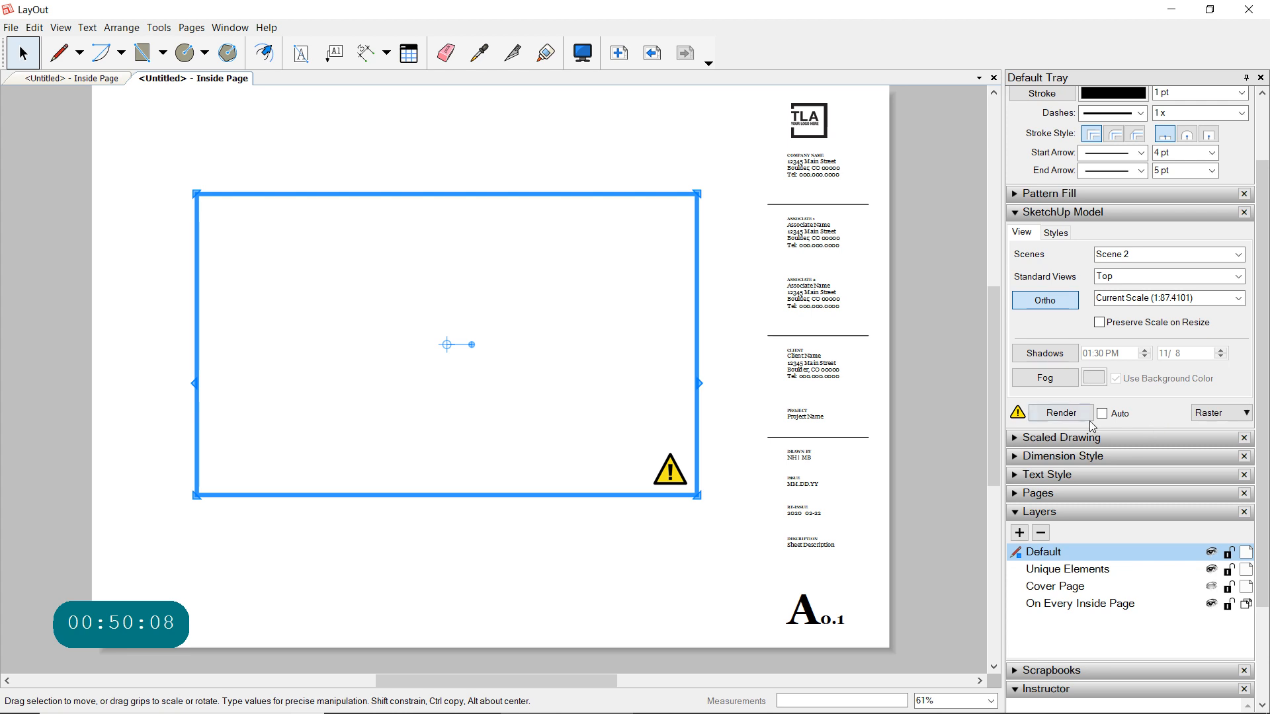
{"action": "left_click", "coordinate": [1168, 278]}
{"action": "left_click", "coordinate": [1238, 256]}
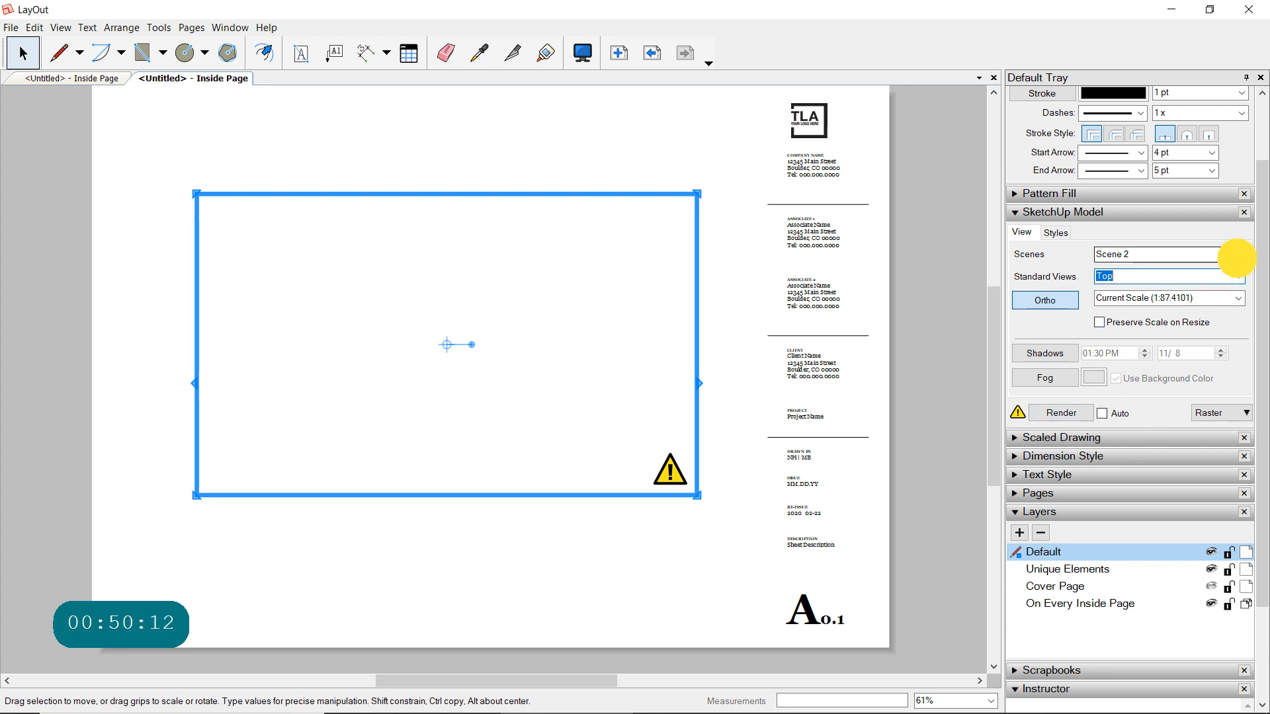
{"action": "left_click", "coordinate": [1141, 285]}
{"action": "key", "text": "Up"}
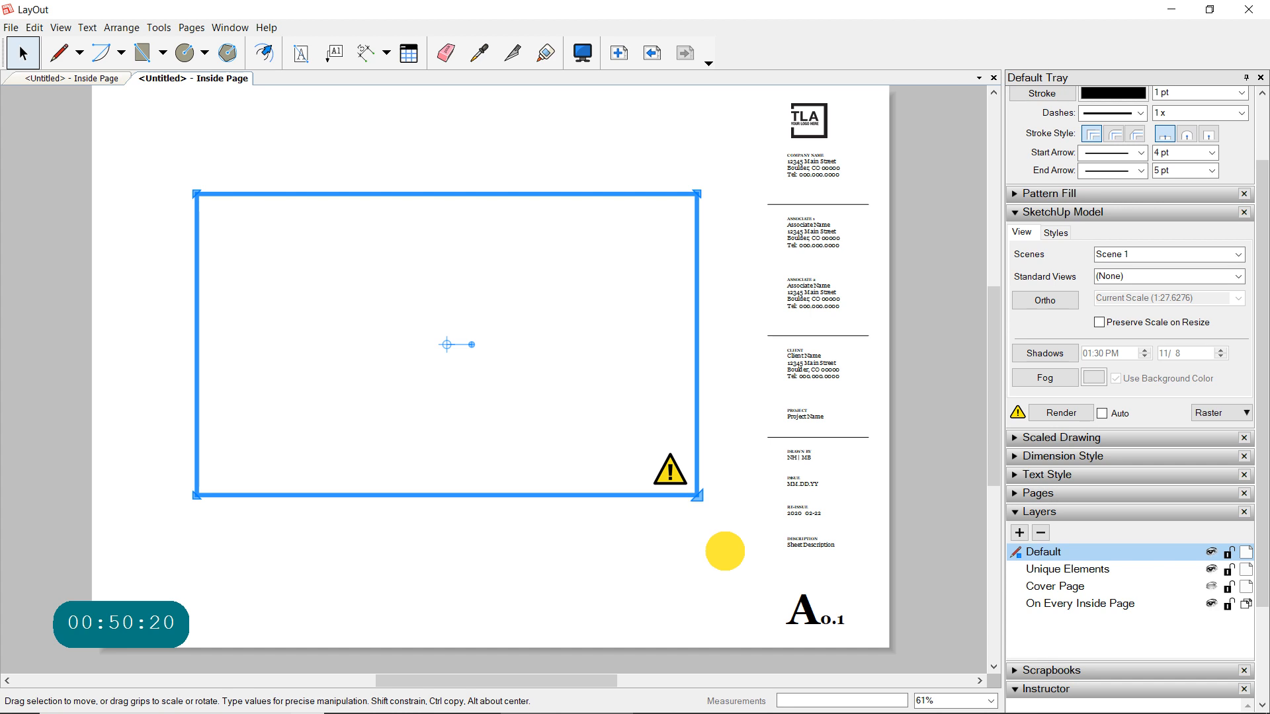
- Enlarge the model viewport to fill the drawing area beside the title block and render its perspective view
{"action": "left_click_drag", "start_coordinate": [731, 560], "coordinate": [742, 567], "text": "shift"}
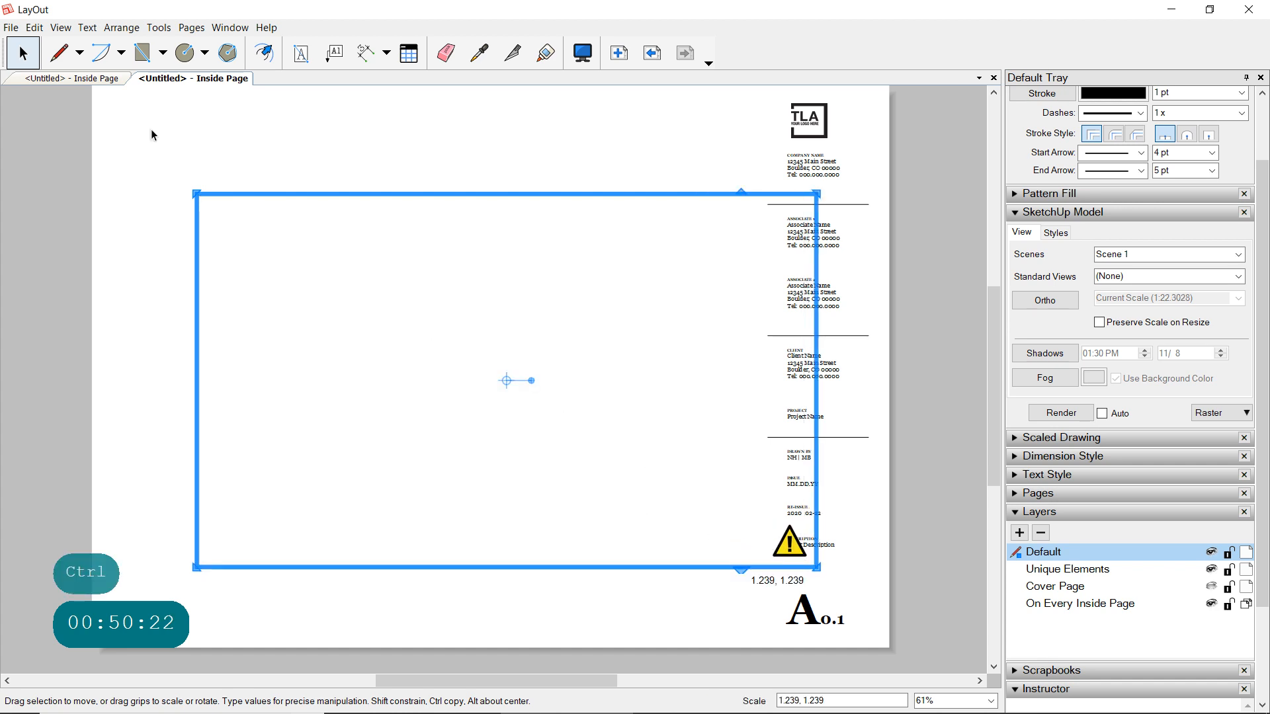
{"action": "mouse_move", "coordinate": [194, 191]}
{"action": "left_mouse_down"}
{"action": "mouse_move", "coordinate": [134, 106]}
{"action": "mouse_move", "coordinate": [213, 105]}
{"action": "mouse_move", "coordinate": [211, 175]}
{"action": "left_mouse_up"}
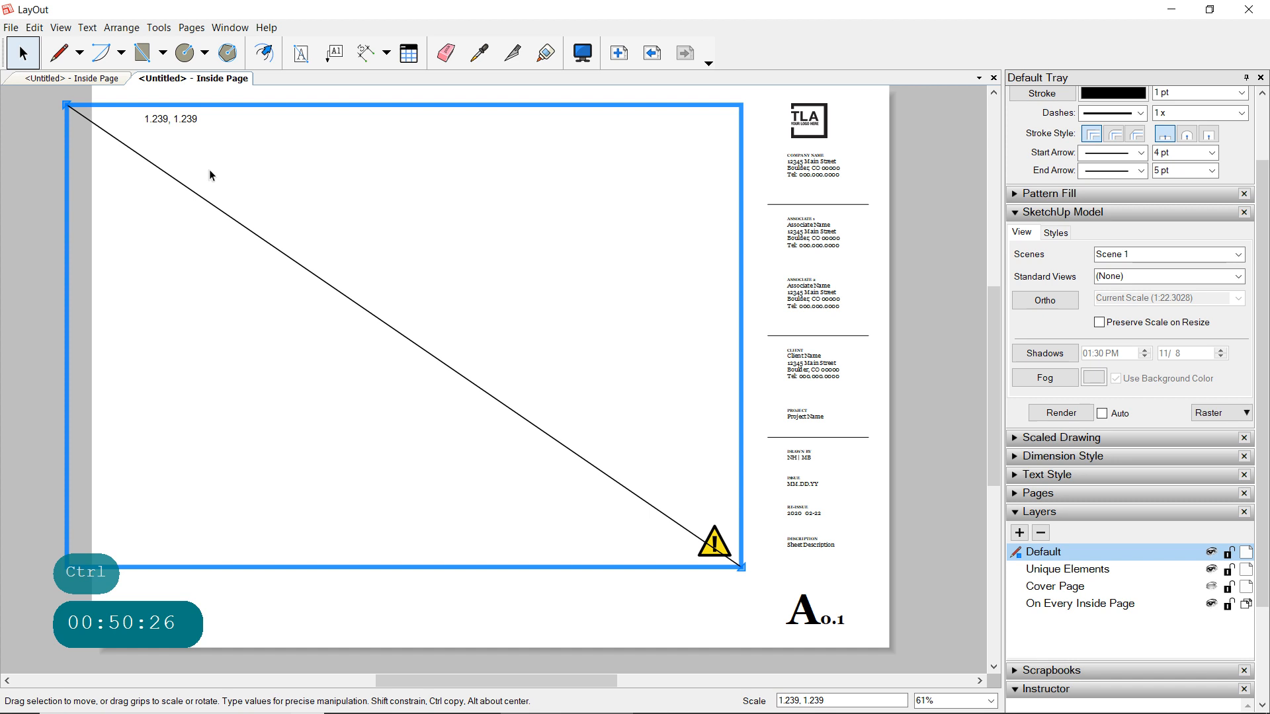
{"action": "left_click_drag", "start_coordinate": [64, 103], "coordinate": [93, 126]}
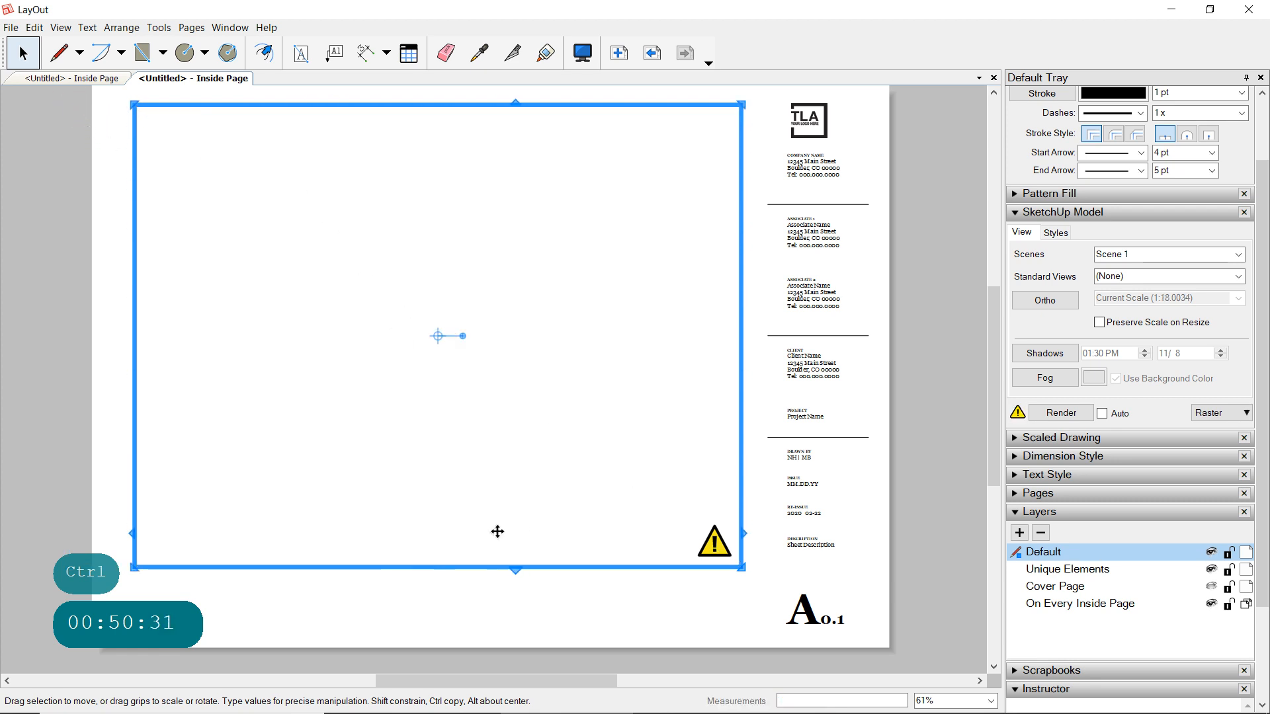
{"action": "left_click", "coordinate": [399, 599]}
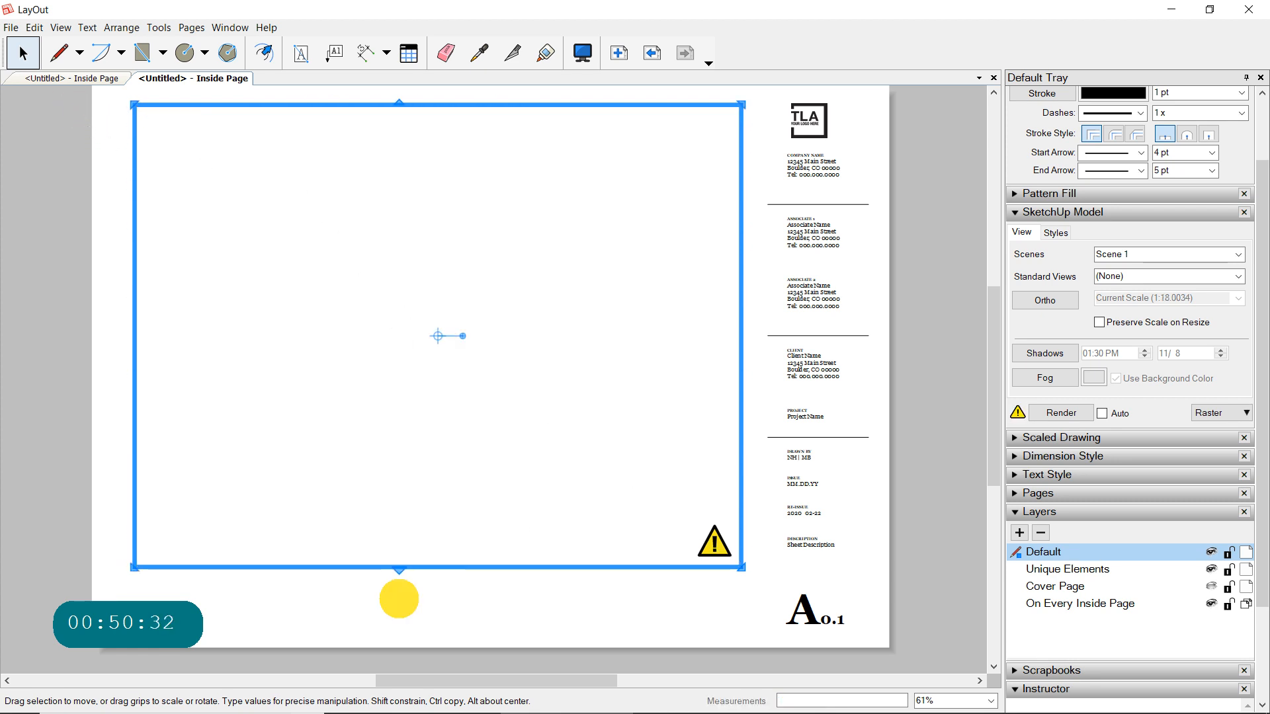
{"action": "double_click", "coordinate": [715, 549]}
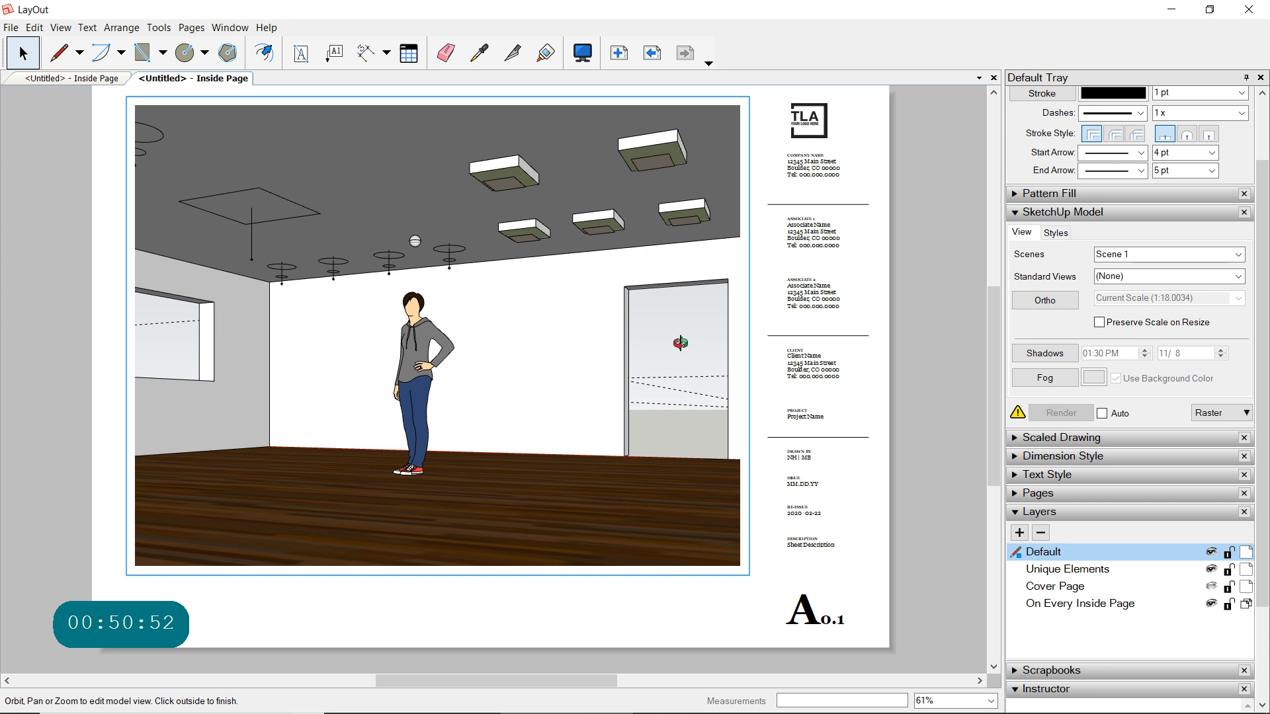
{"action": "left_click", "coordinate": [23, 53]}
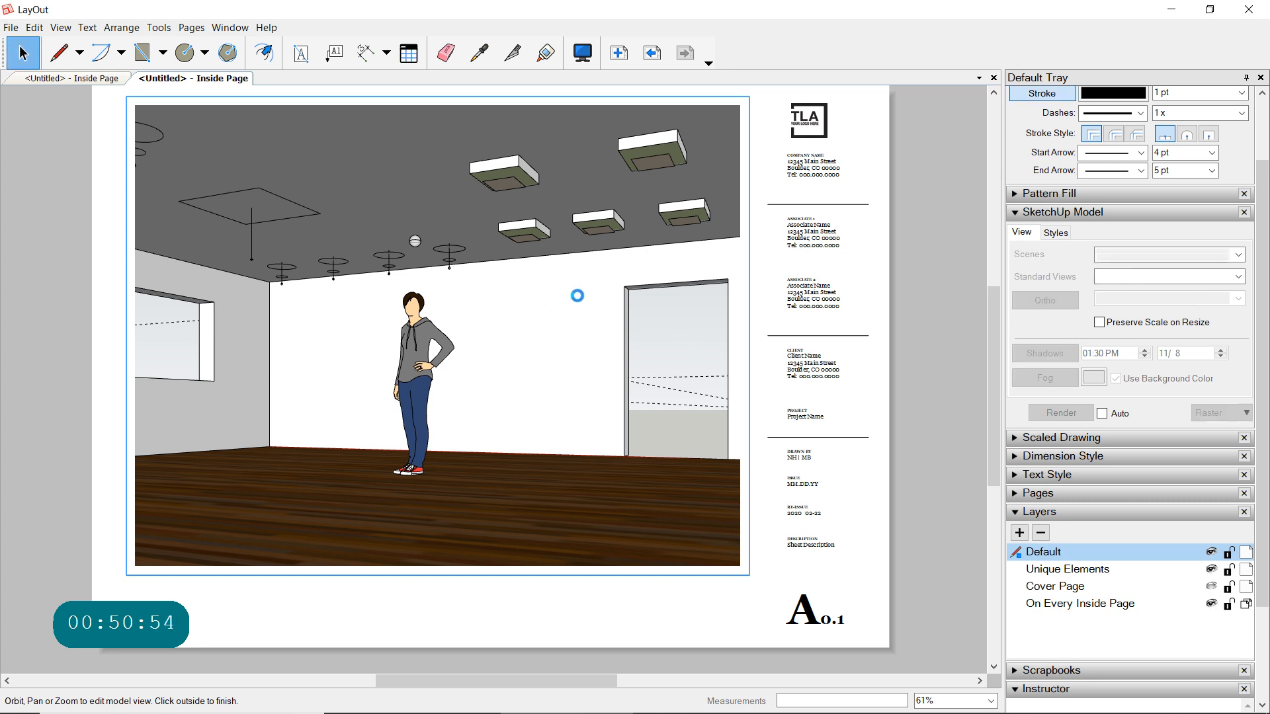
- Switch the model viewport to Scene 2 and open its top-view plan for editing
{"action": "left_click", "coordinate": [687, 301]}
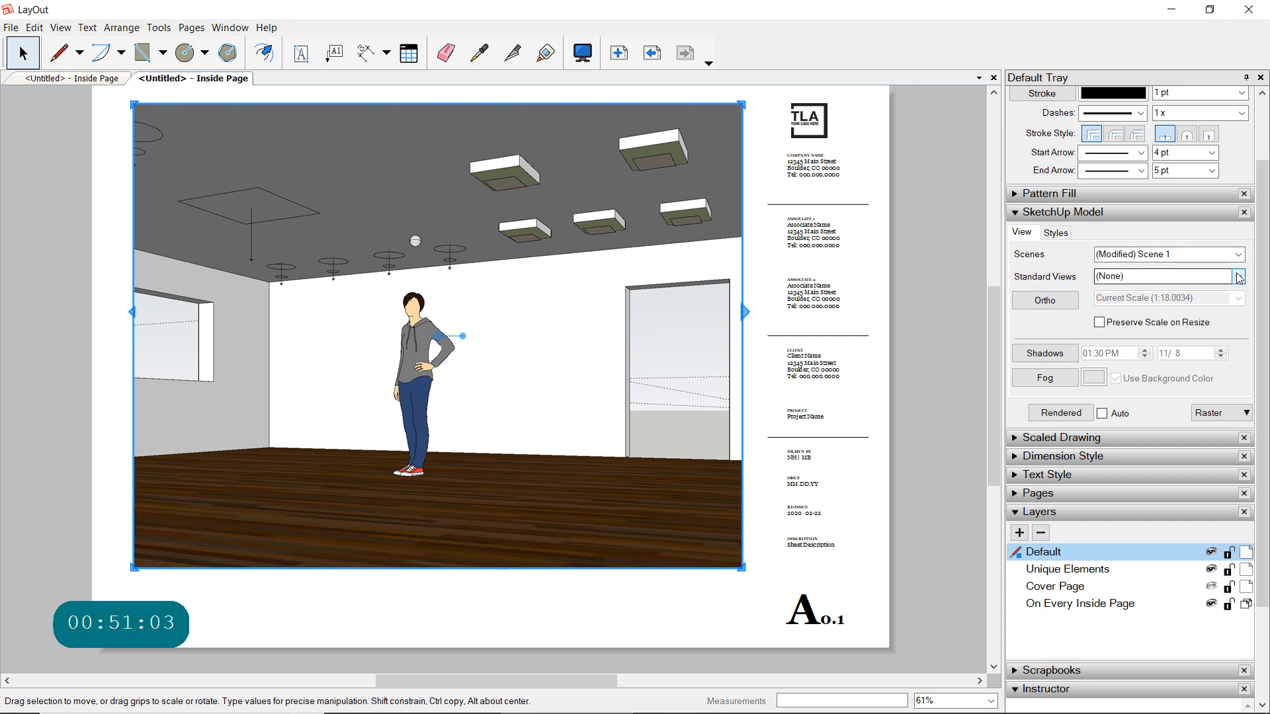
{"action": "left_click", "coordinate": [1237, 254]}
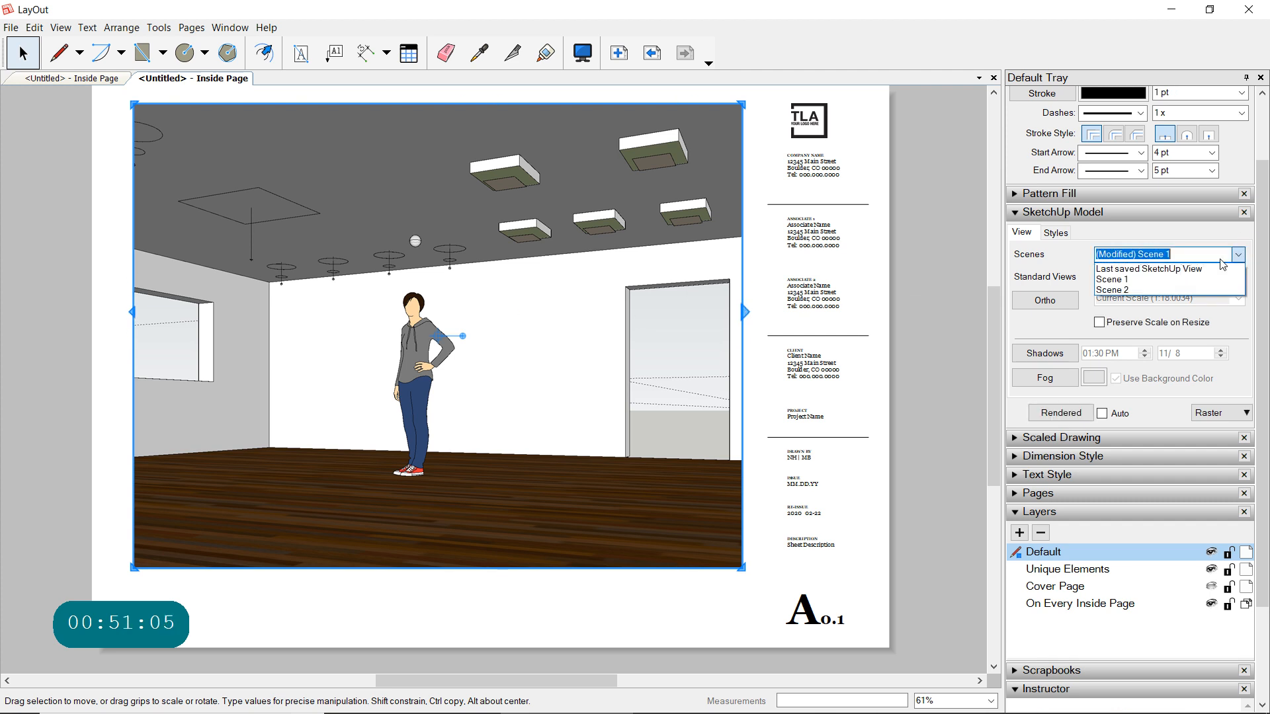
{"action": "left_click", "coordinate": [1128, 290]}
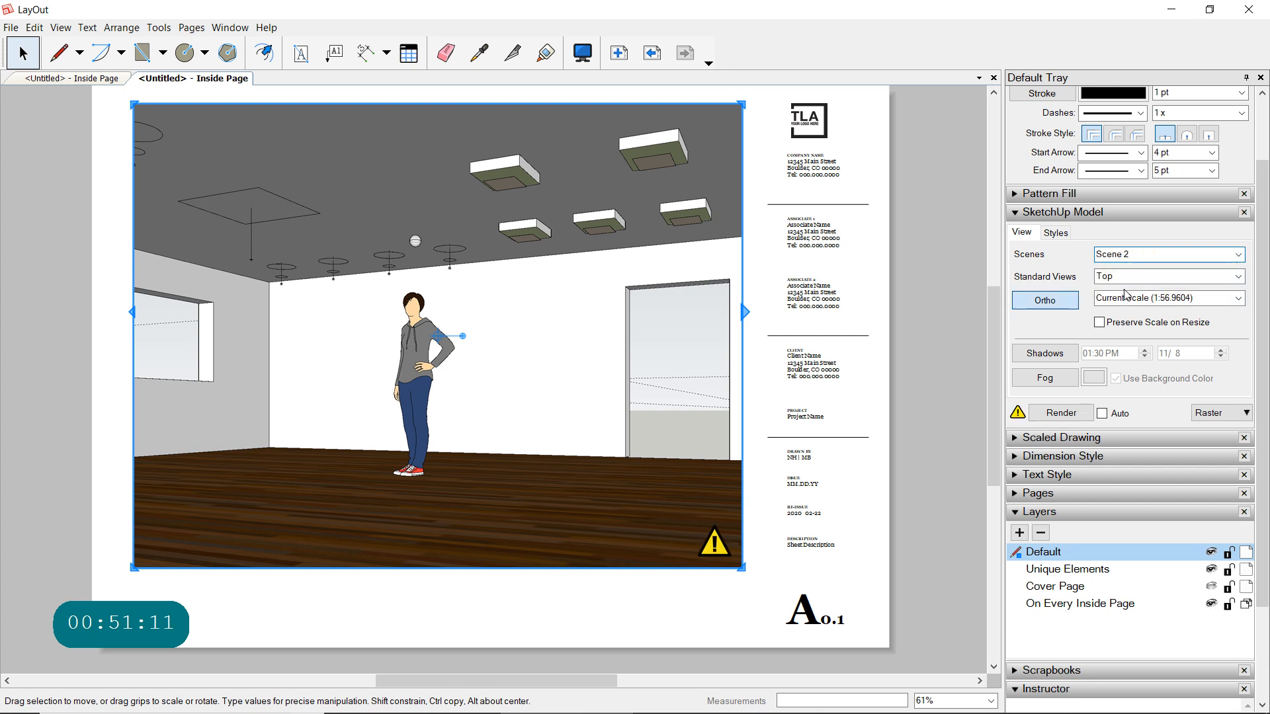
{"action": "double_click", "coordinate": [720, 545]}
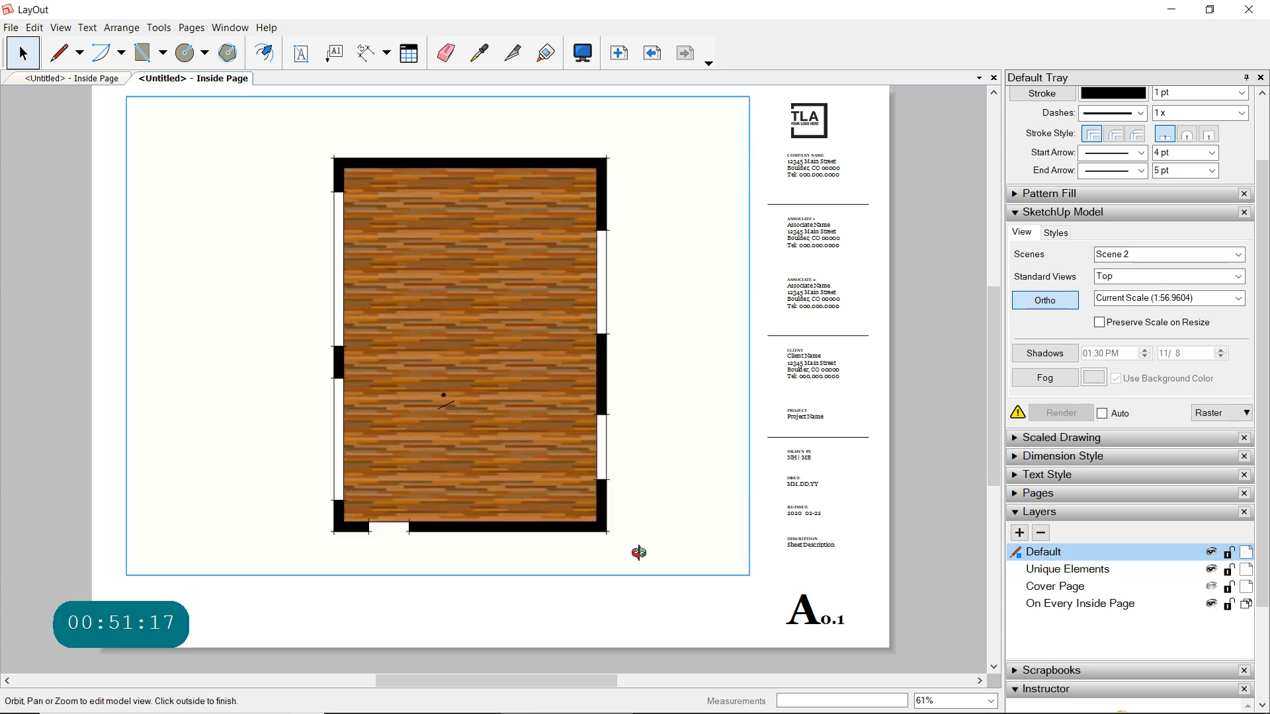
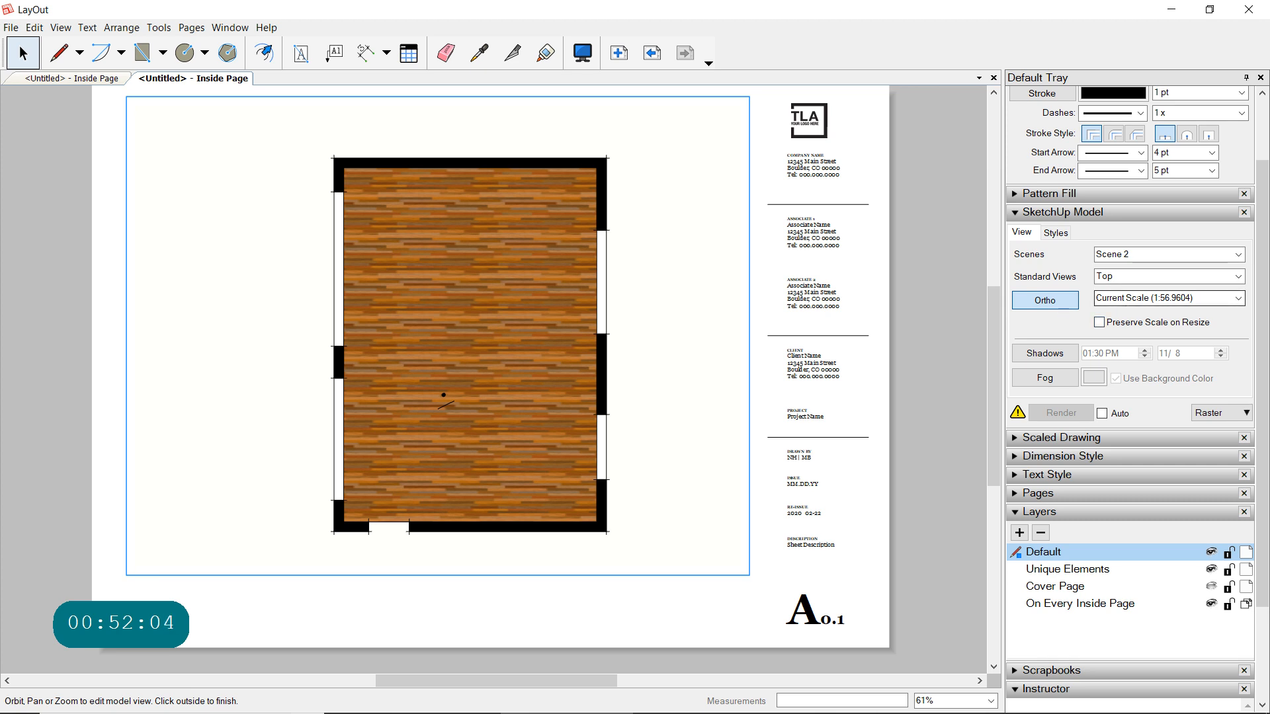
- Try the plan viewport at 1mm:50mm (1:50), and set its scale to 1/4" = 1'-0" (1:48)
{"action": "left_click", "coordinate": [1239, 300]}
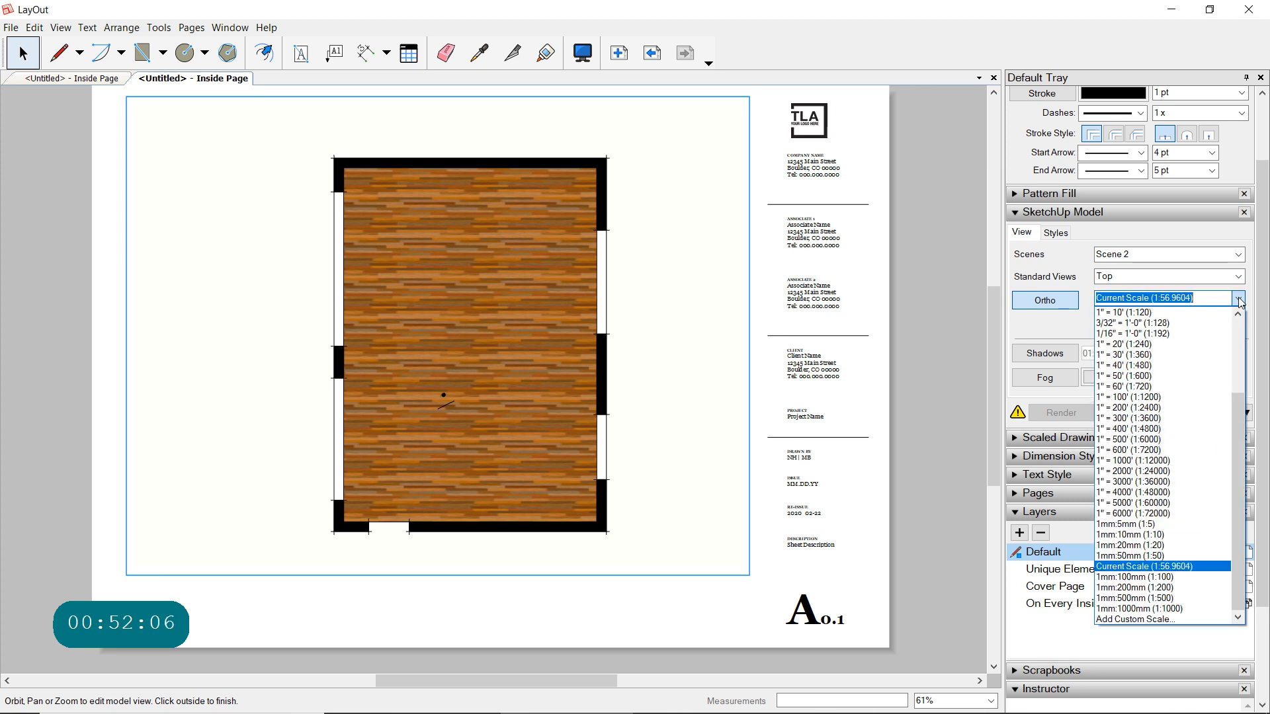
{"action": "left_click", "coordinate": [1158, 556]}
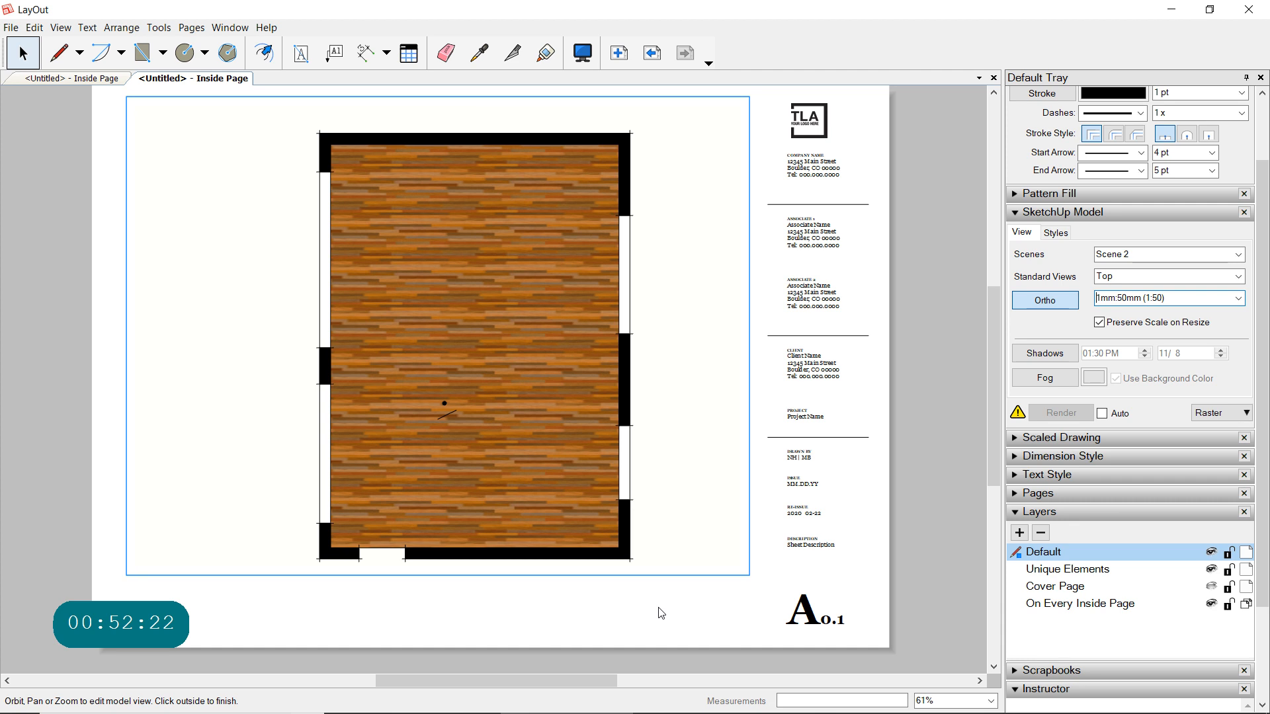
{"action": "left_click", "coordinate": [1239, 299]}
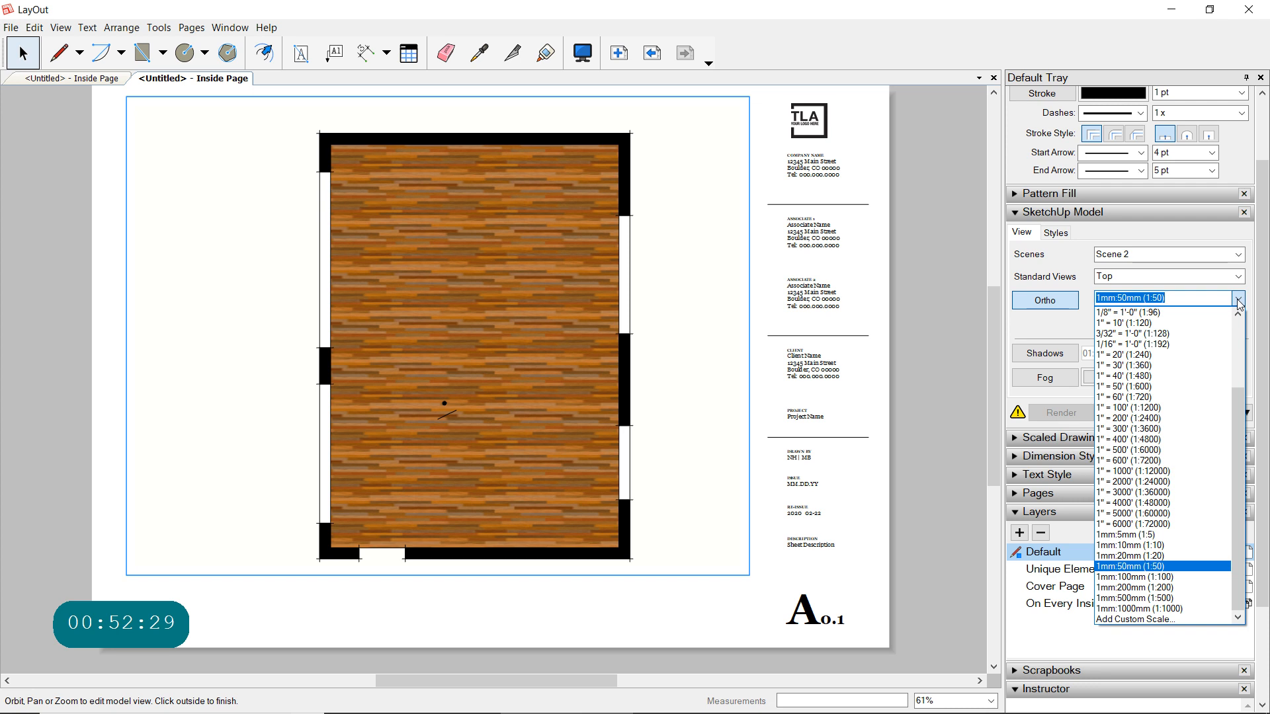
{"action": "left_click", "coordinate": [1241, 369]}
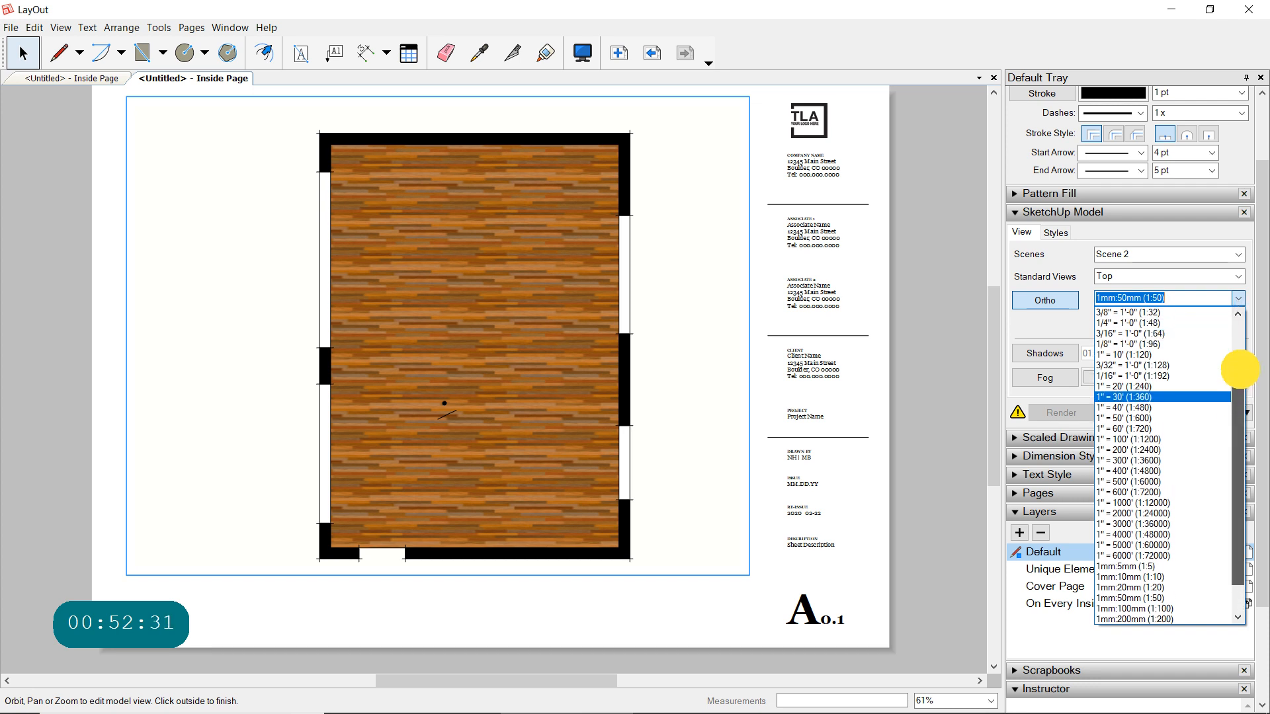
{"action": "left_click", "coordinate": [1122, 322]}
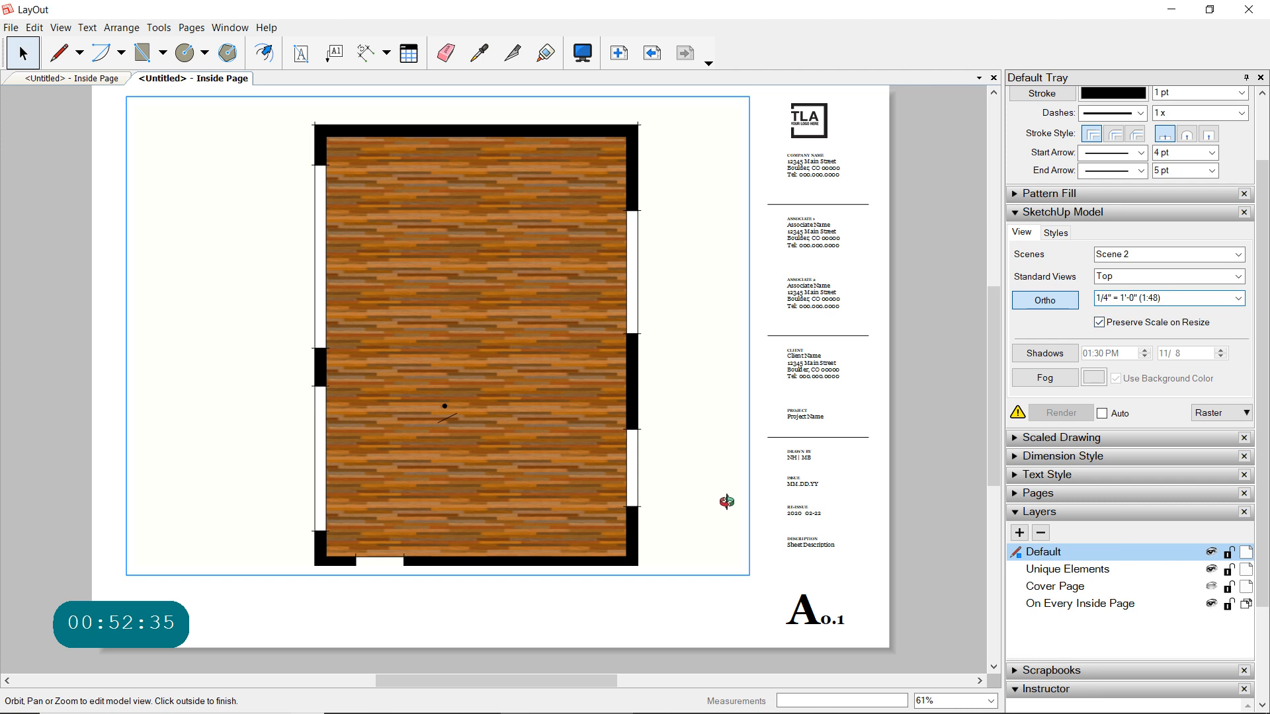
{"action": "left_click", "coordinate": [30, 58]}
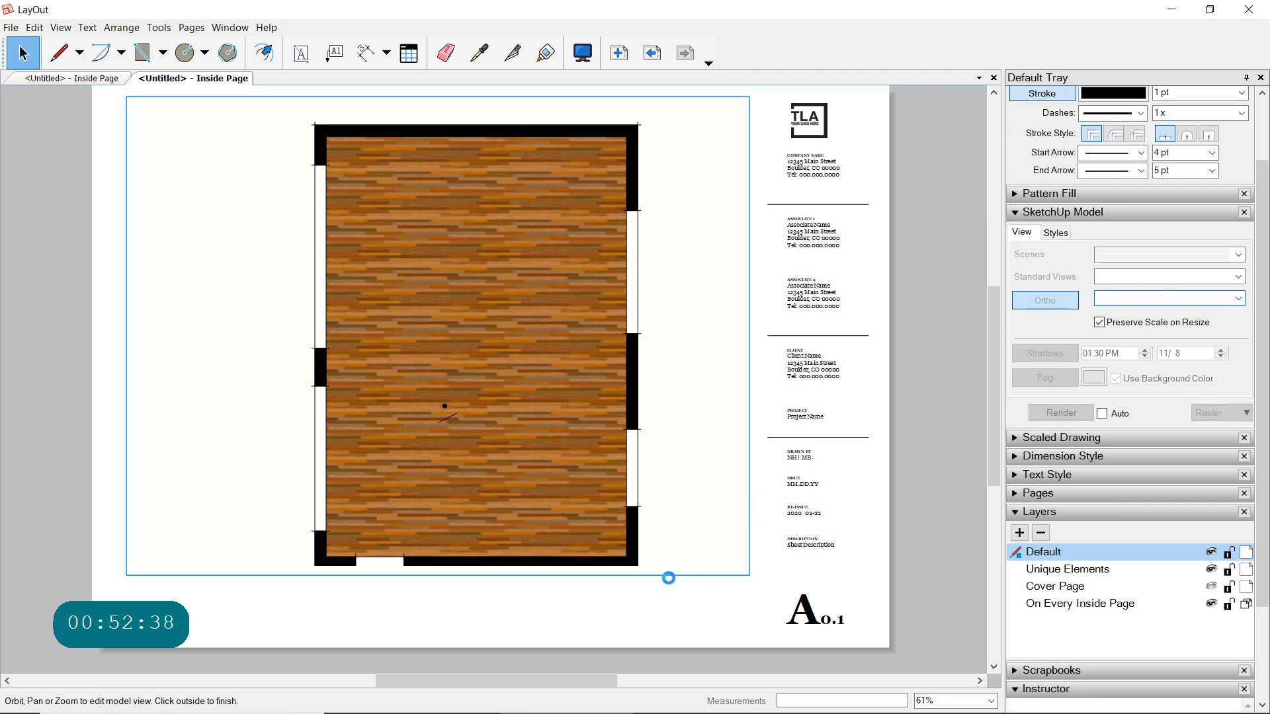
{"action": "left_click", "coordinate": [664, 580]}
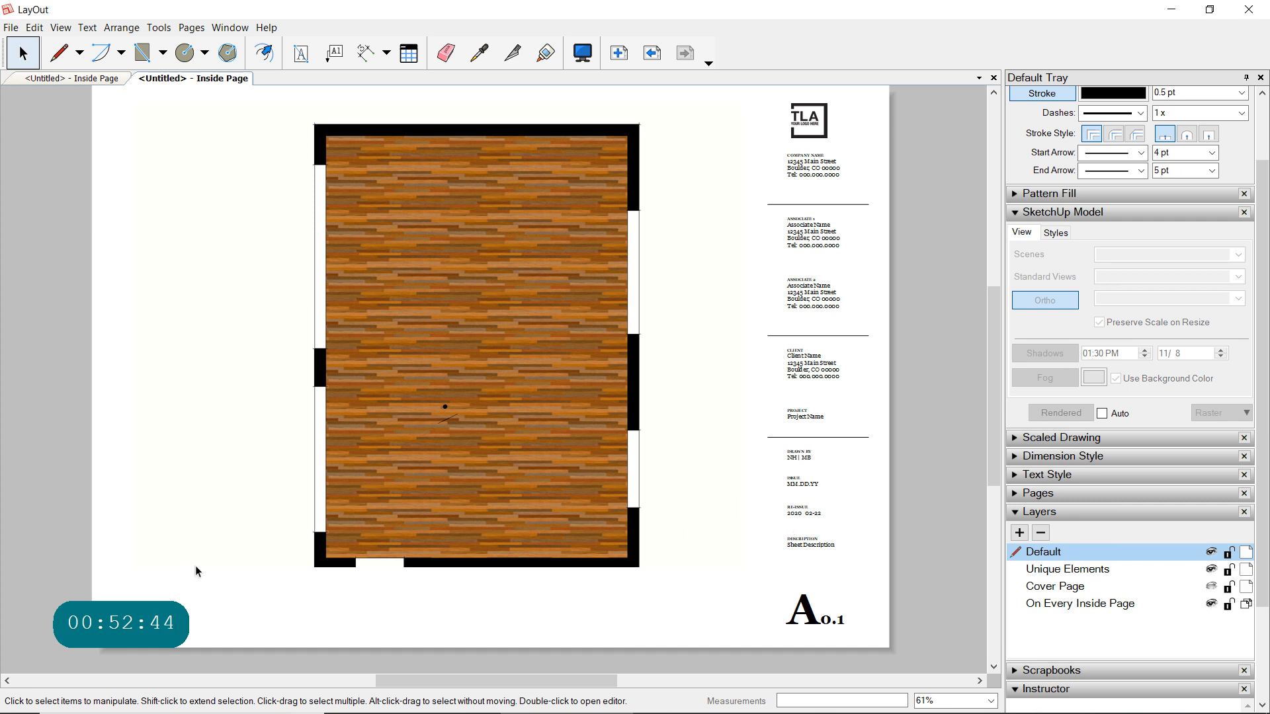
{"action": "left_click", "coordinate": [1014, 212]}
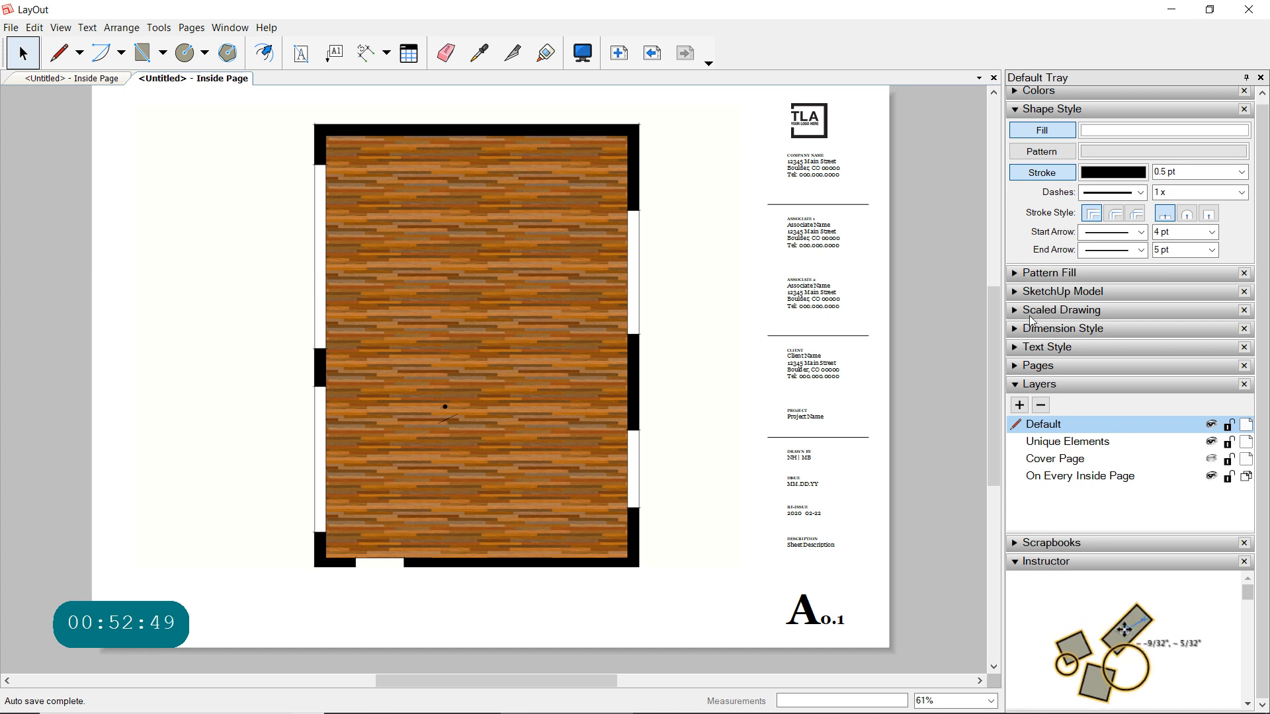
{"action": "left_click", "coordinate": [1017, 314]}
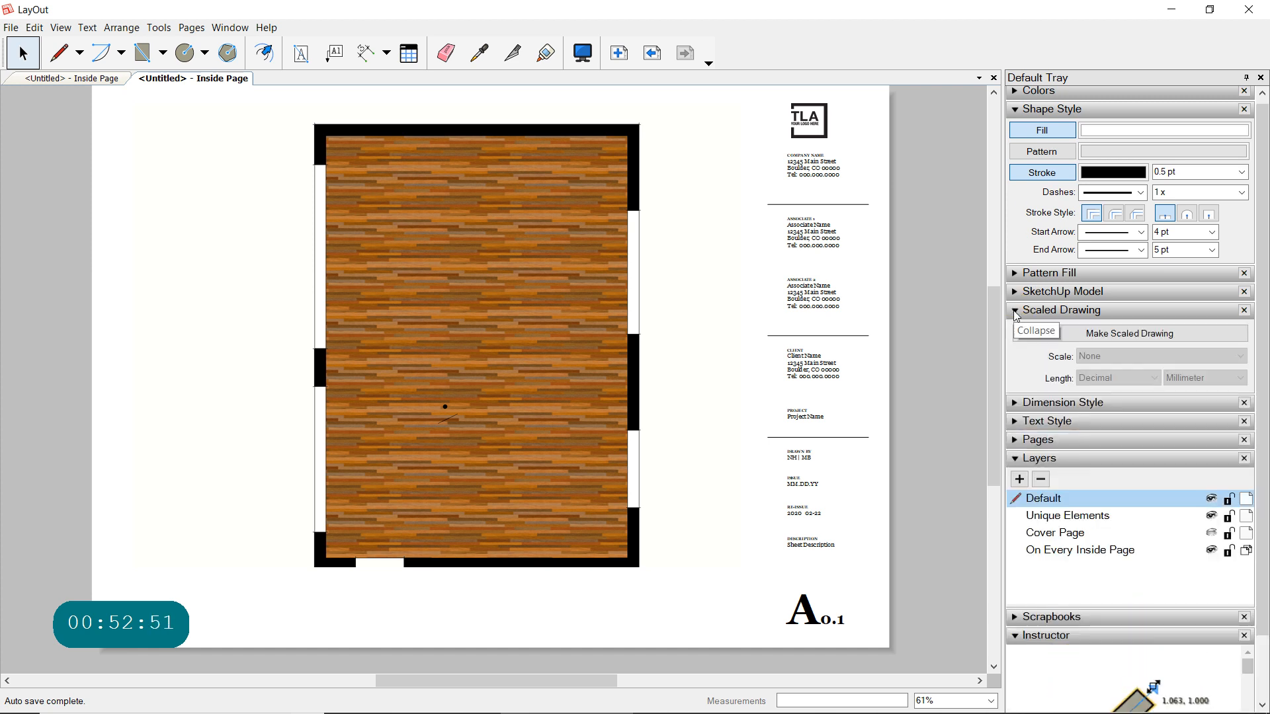
{"action": "left_click", "coordinate": [1131, 333]}
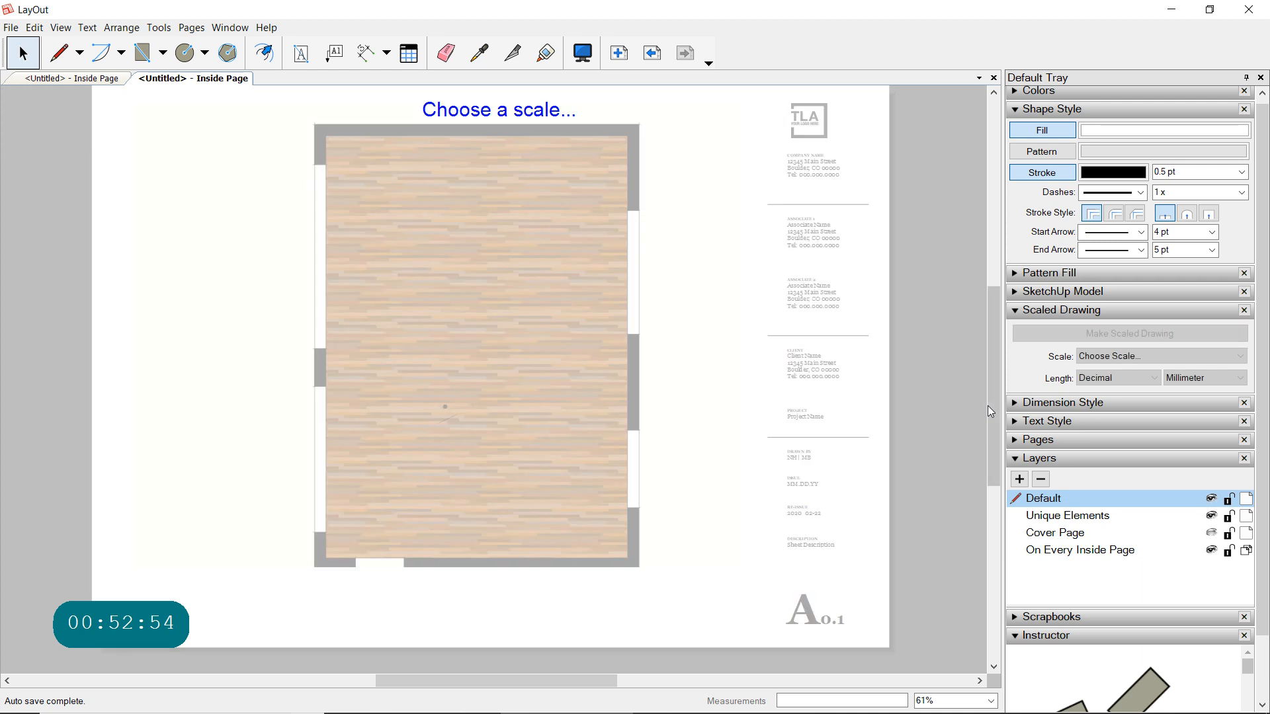
{"action": "left_click", "coordinate": [522, 108]}
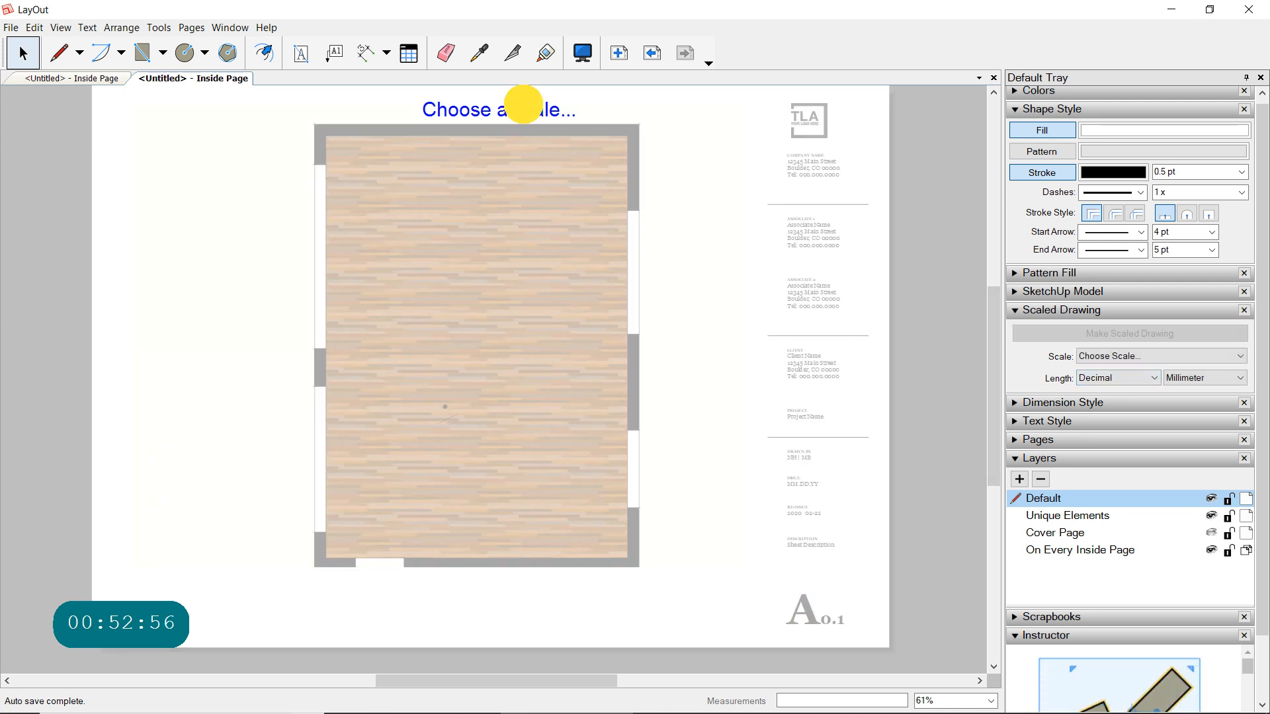
{"action": "left_click", "coordinate": [541, 110]}
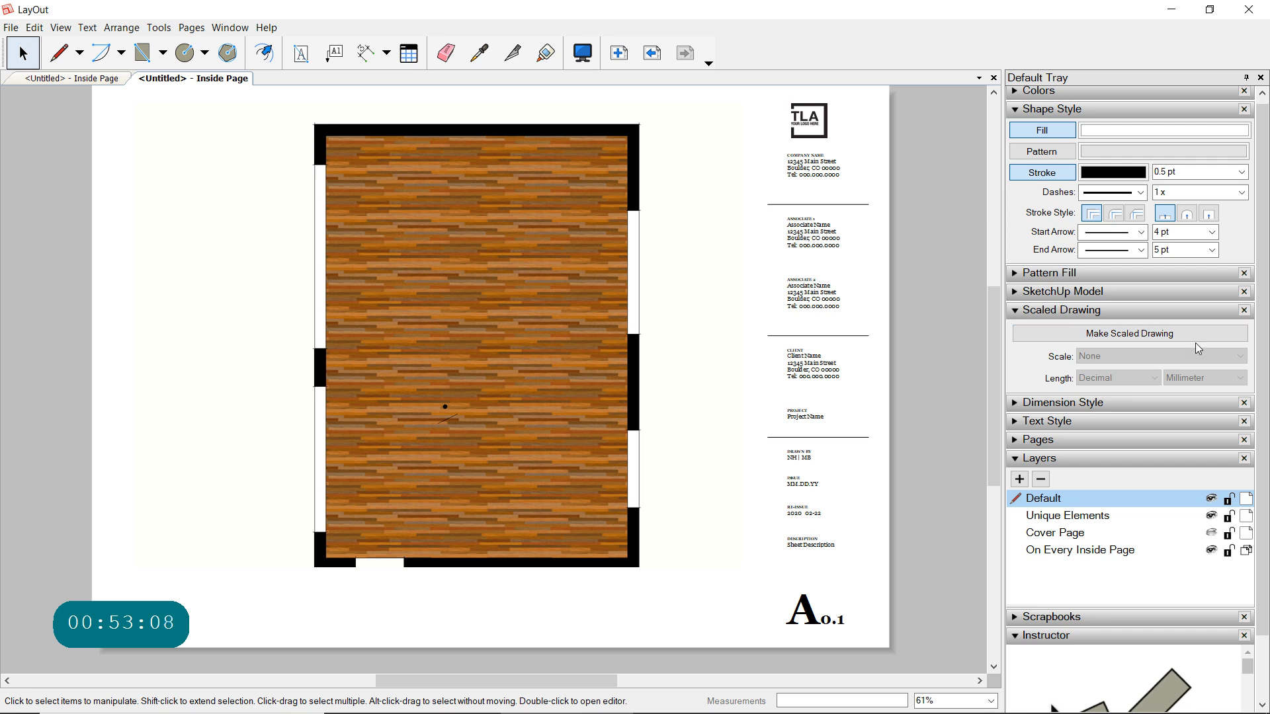
- Start a scaled drawing over the plan at a scale of 1mm:50mm (1:50)
{"action": "left_click", "coordinate": [1117, 334]}
{"action": "left_click", "coordinate": [1237, 358]}
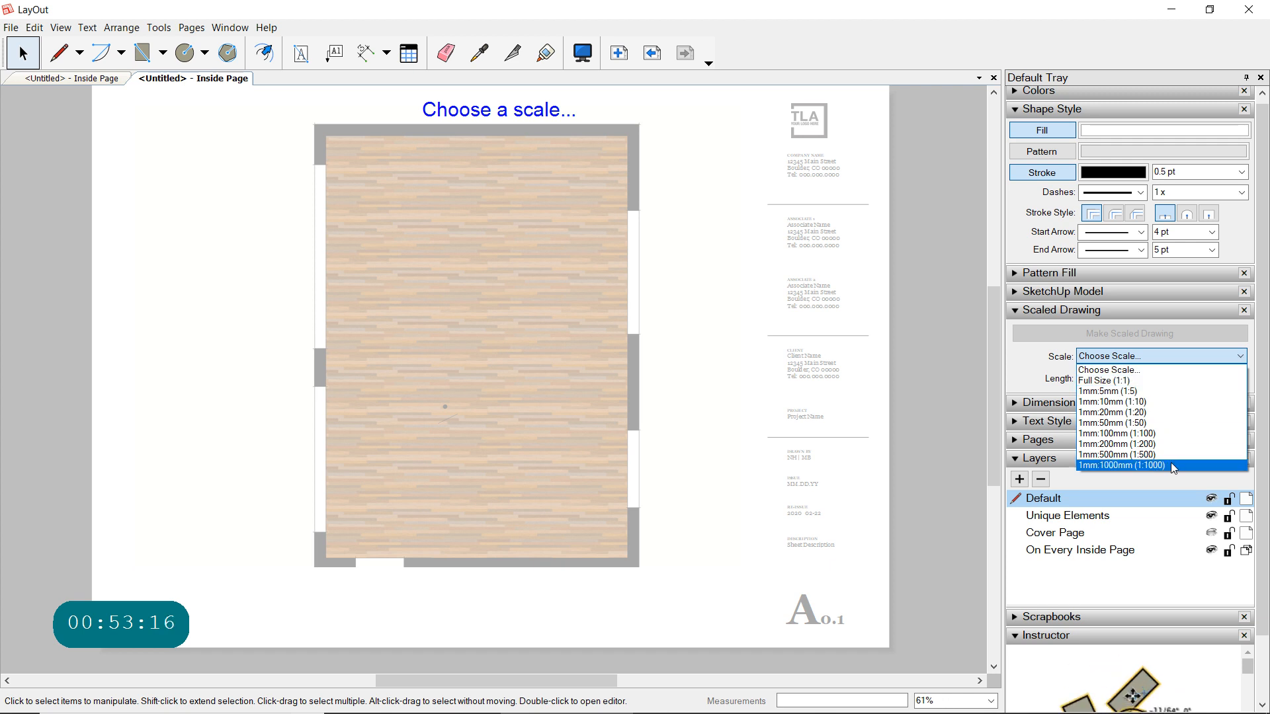
{"action": "left_click", "coordinate": [1132, 371]}
{"action": "left_click", "coordinate": [1142, 358]}
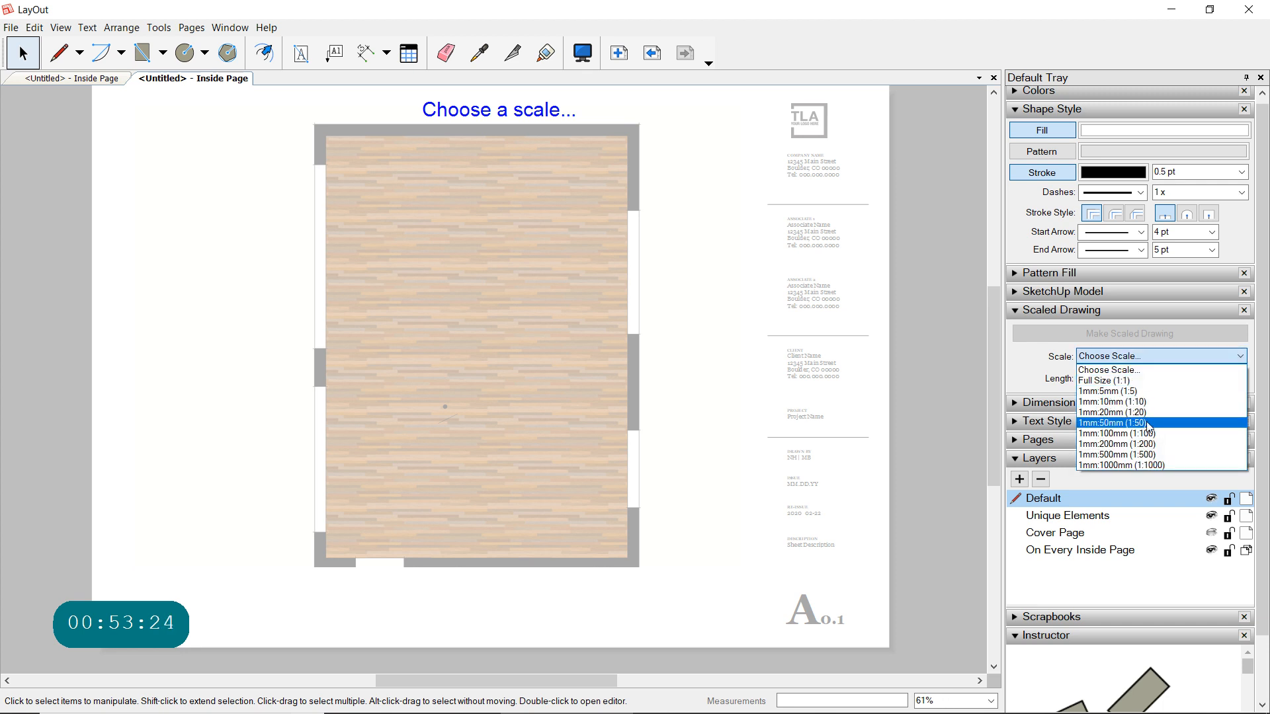
{"action": "left_click", "coordinate": [1143, 425]}
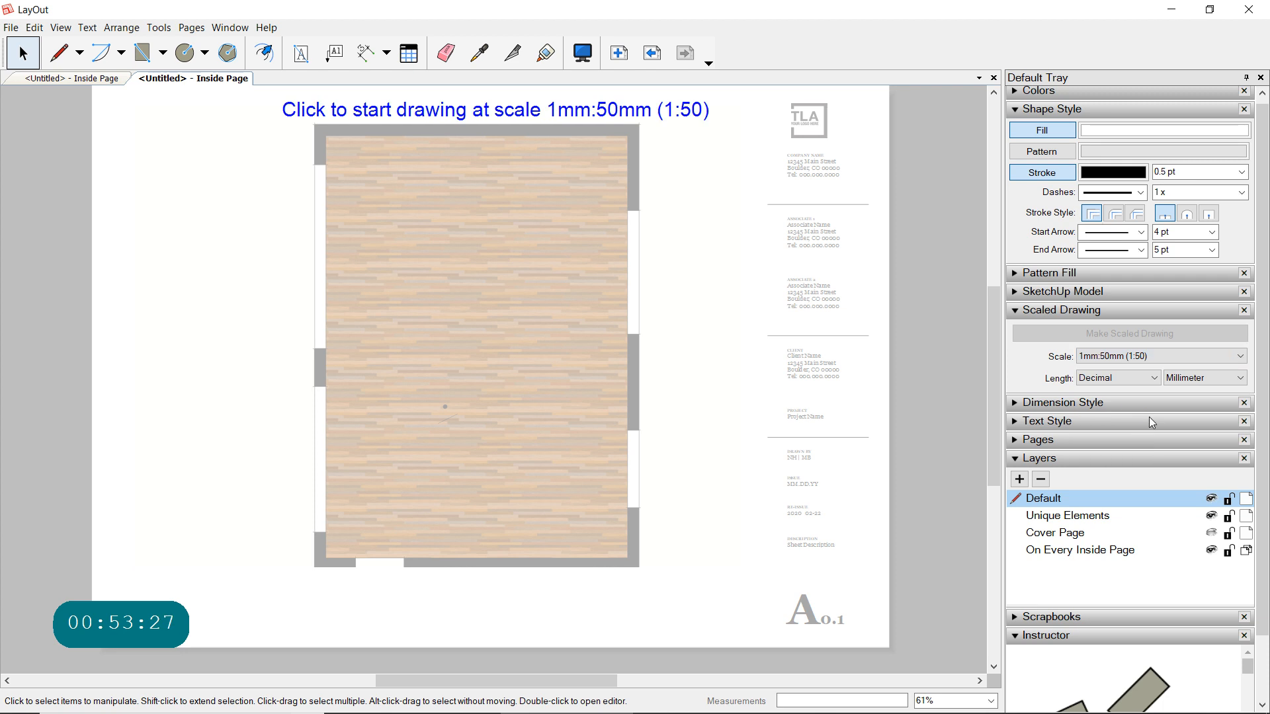
- Switch the scaled drawing's length units to Architectural and set its scale to 1/4" = 1'-0" (1:48)
{"action": "left_click", "coordinate": [1150, 382]}
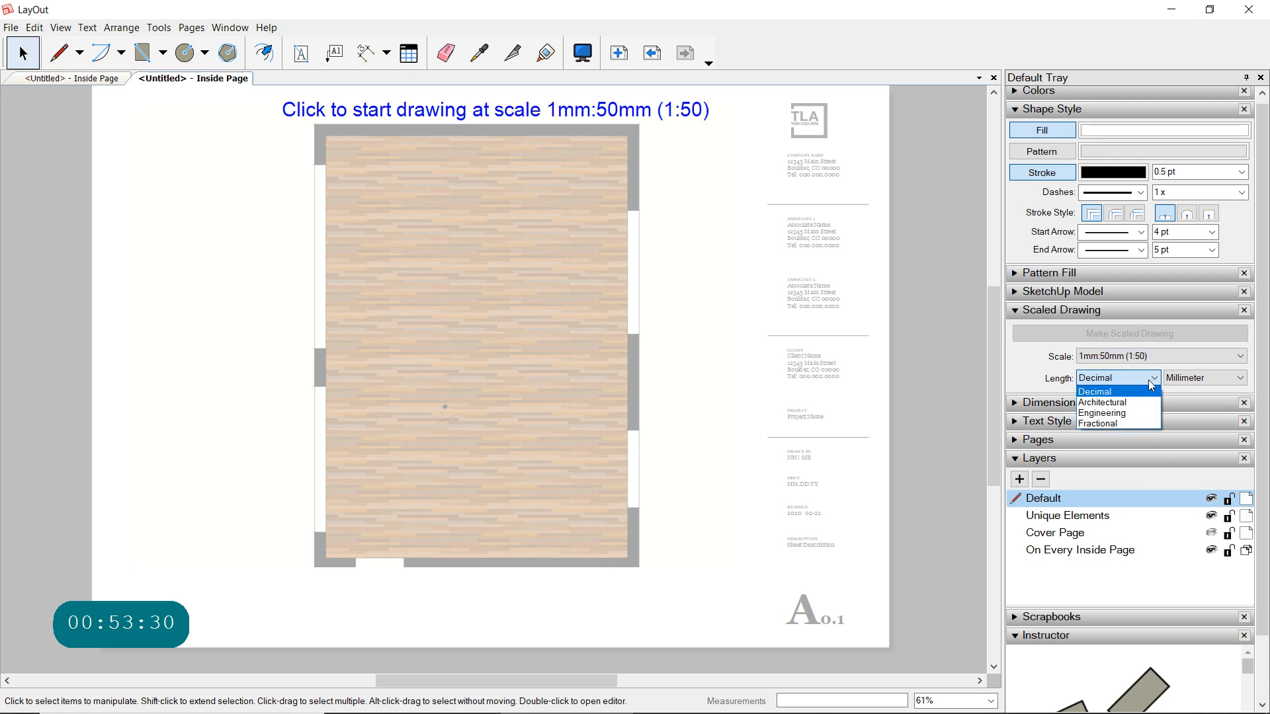
{"action": "left_click", "coordinate": [1105, 402]}
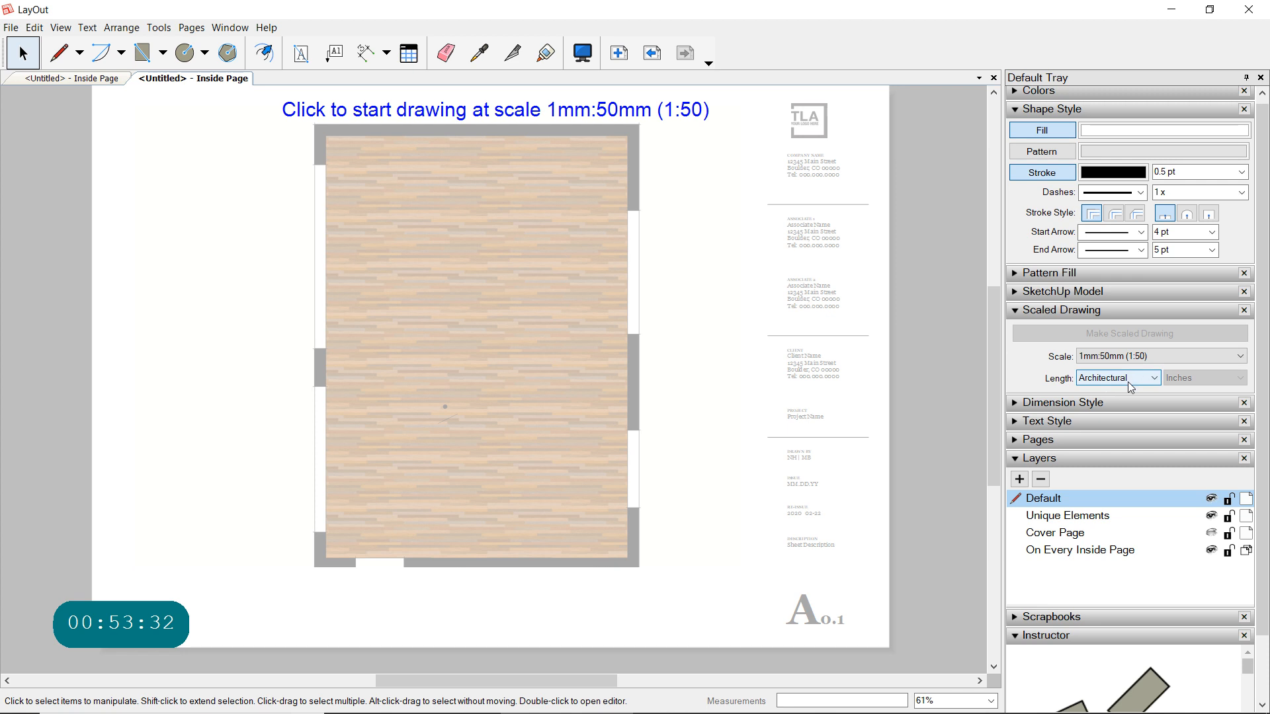
{"action": "left_click", "coordinate": [1195, 361]}
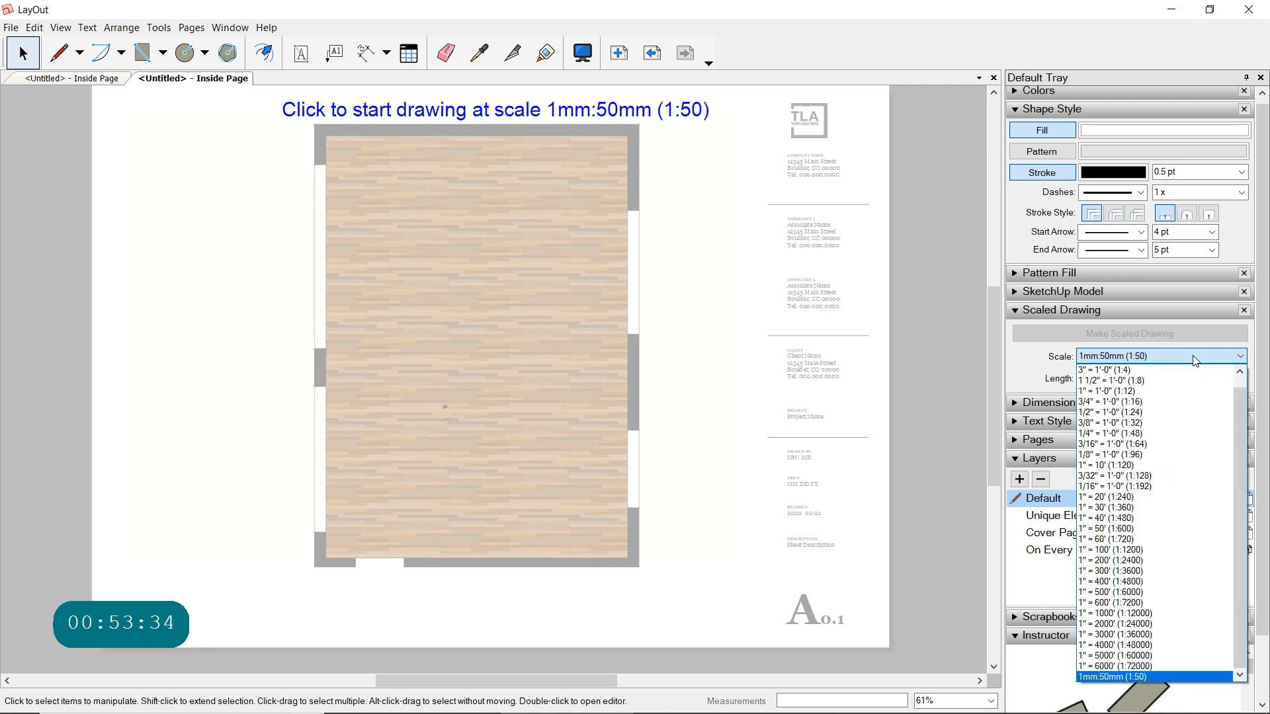
{"action": "scroll", "coordinate": [1130, 410], "scroll_direction": "up", "scroll_amount": 1}
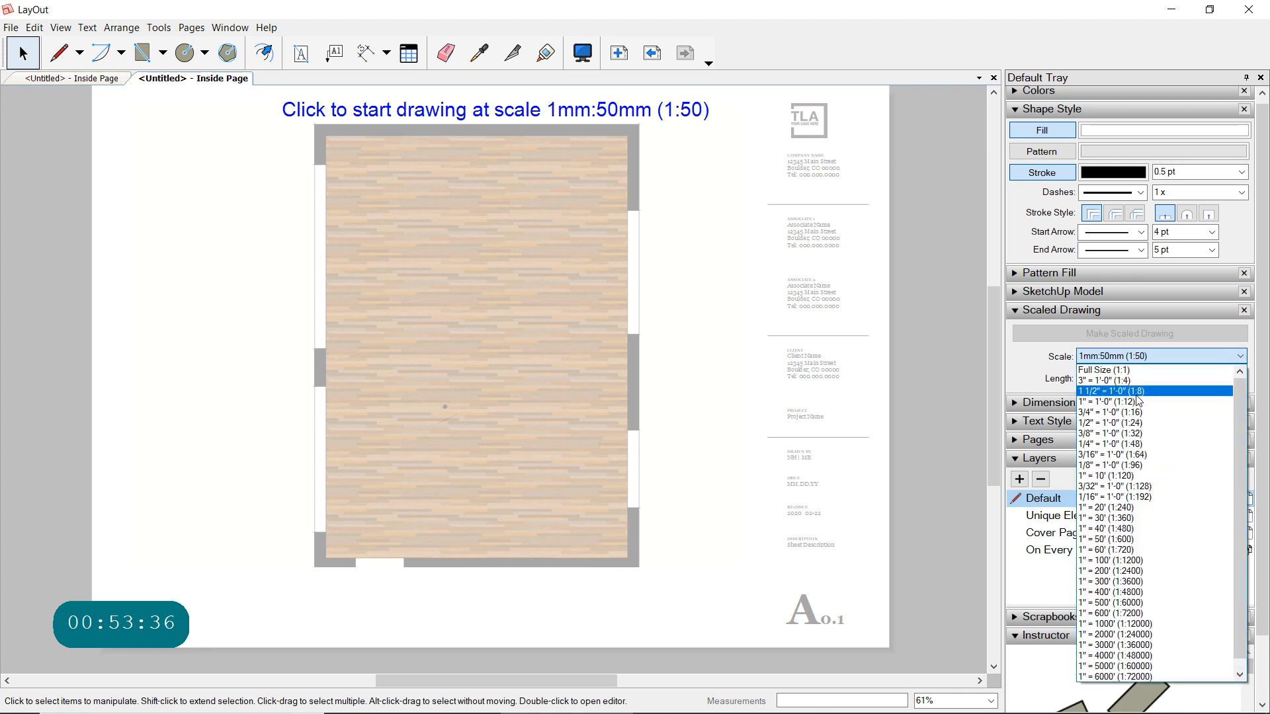
{"action": "left_click", "coordinate": [1126, 443]}
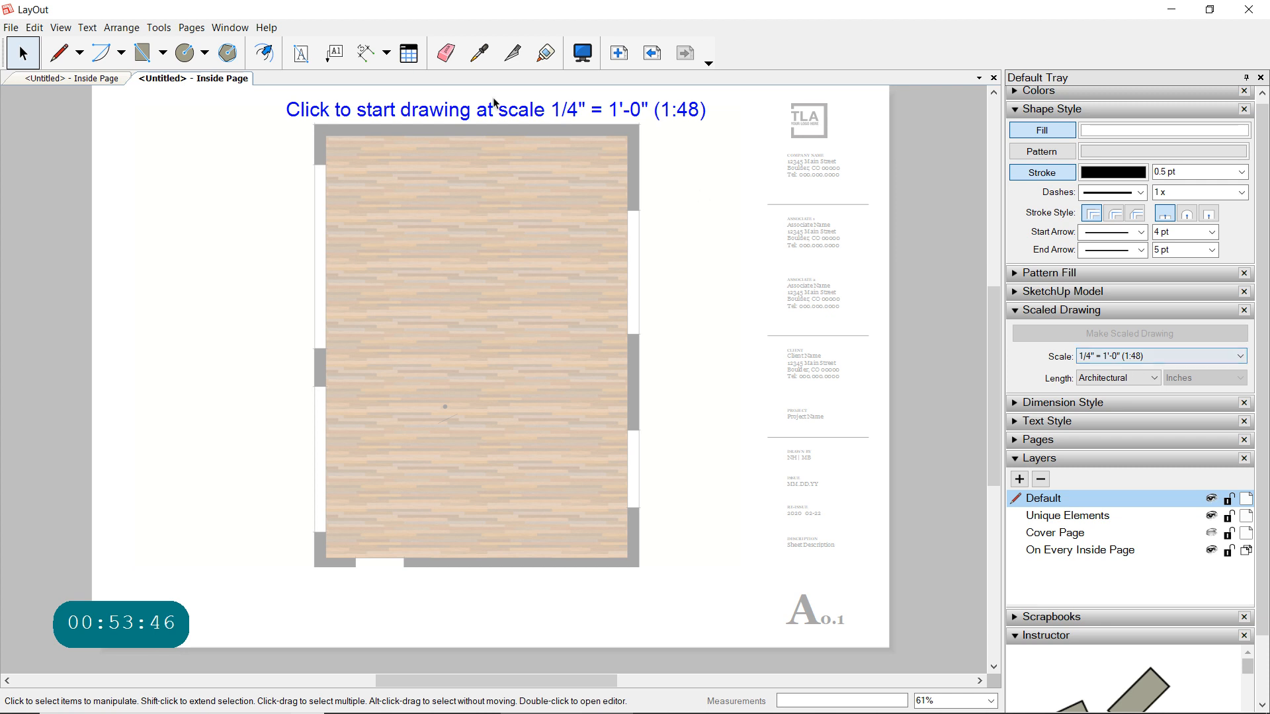
{"action": "left_click", "coordinate": [724, 273]}
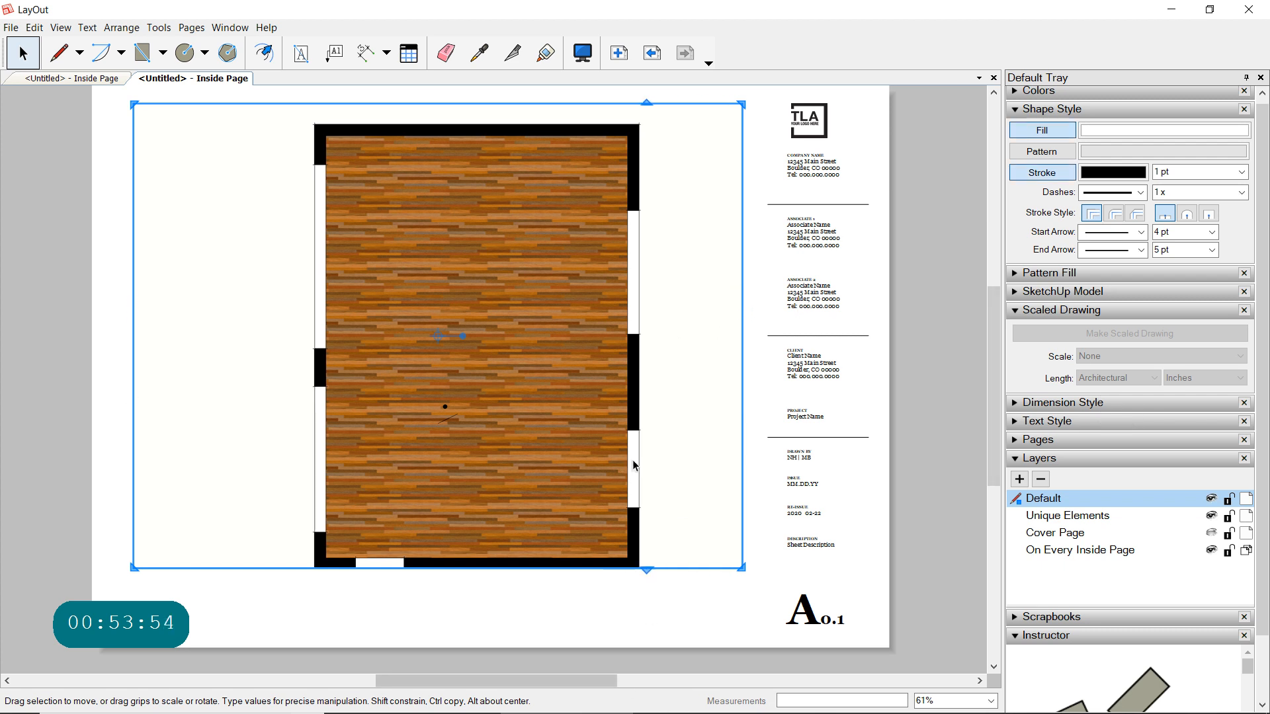
- Make the plan viewport taller by stretching its lower edge, and move it slightly up on the page
{"action": "left_click", "coordinate": [639, 590]}
{"action": "left_click", "coordinate": [602, 560]}
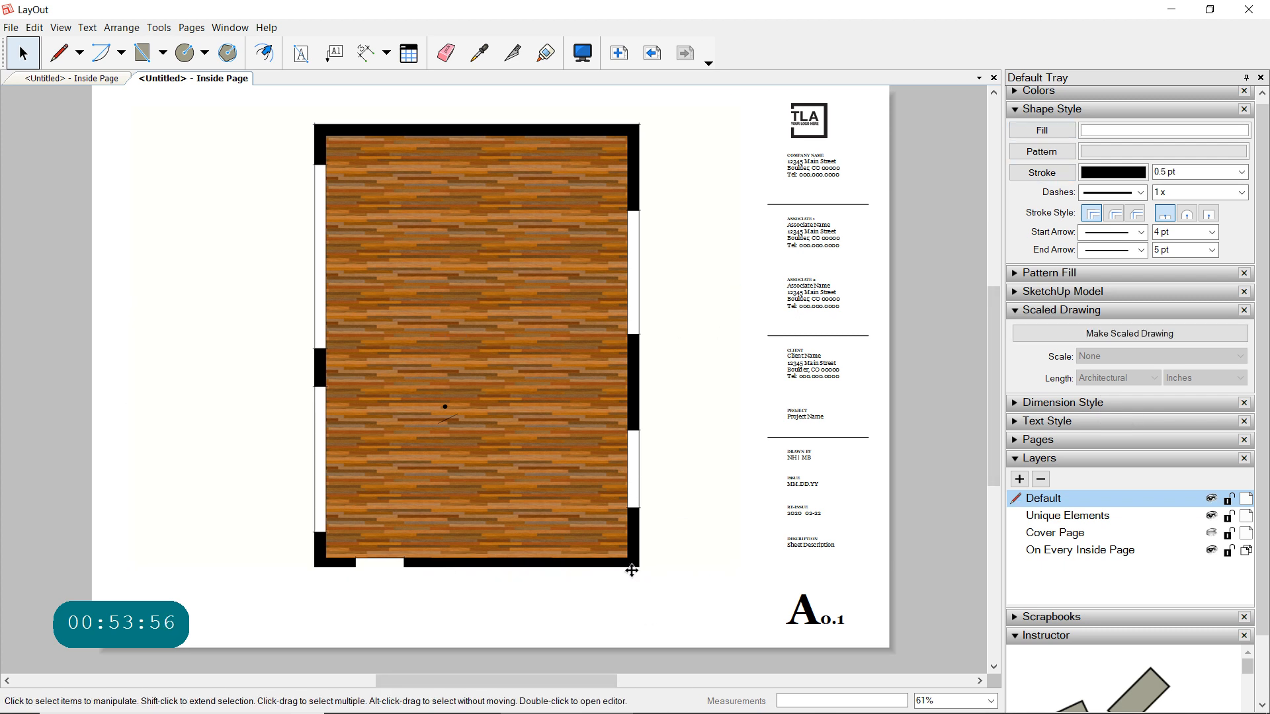
{"action": "left_click", "coordinate": [631, 569]}
{"action": "left_click_drag", "start_coordinate": [647, 570], "coordinate": [641, 617]}
{"action": "mouse_move", "coordinate": [558, 465]}
{"action": "left_mouse_down"}
{"action": "mouse_move", "coordinate": [533, 384]}
{"action": "mouse_move", "coordinate": [553, 382]}
{"action": "mouse_move", "coordinate": [547, 357]}
{"action": "mouse_move", "coordinate": [556, 369]}
{"action": "left_mouse_up"}
{"action": "left_click_drag", "start_coordinate": [691, 360], "coordinate": [691, 359]}
- Pan the plan toward the upper-left within its viewport and finish editing the model view
{"action": "double_click", "coordinate": [692, 359]}
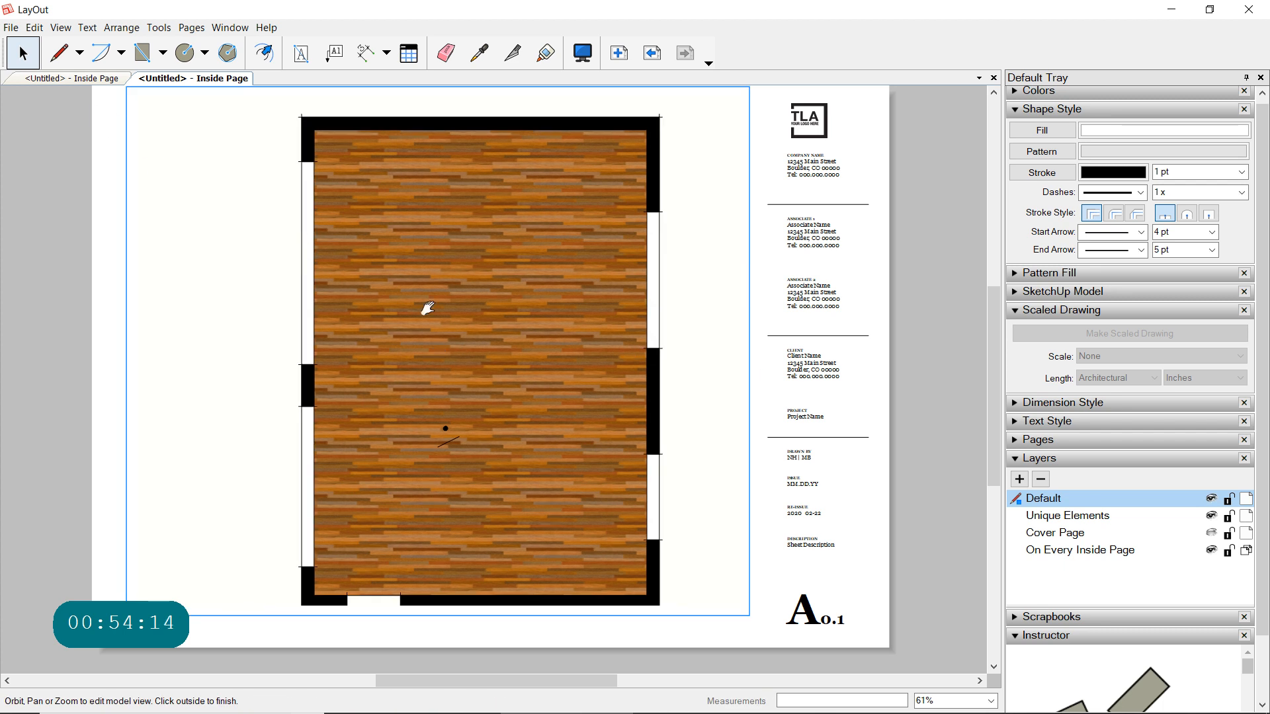
{"action": "mouse_move", "coordinate": [448, 327]}
{"action": "left_mouse_down", "text": "shift"}
{"action": "mouse_move", "coordinate": [439, 312]}
{"action": "mouse_move", "coordinate": [414, 314]}
{"action": "left_mouse_up", "text": "shift"}
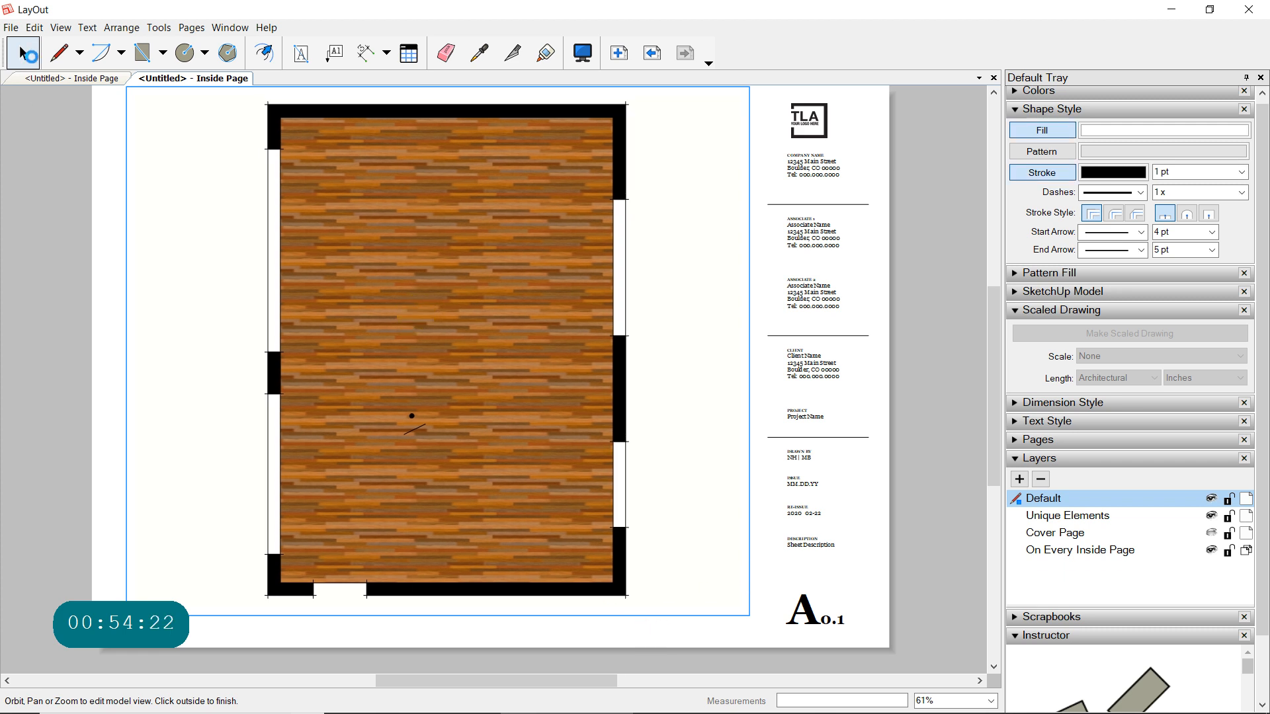
{"action": "left_click", "coordinate": [24, 54]}
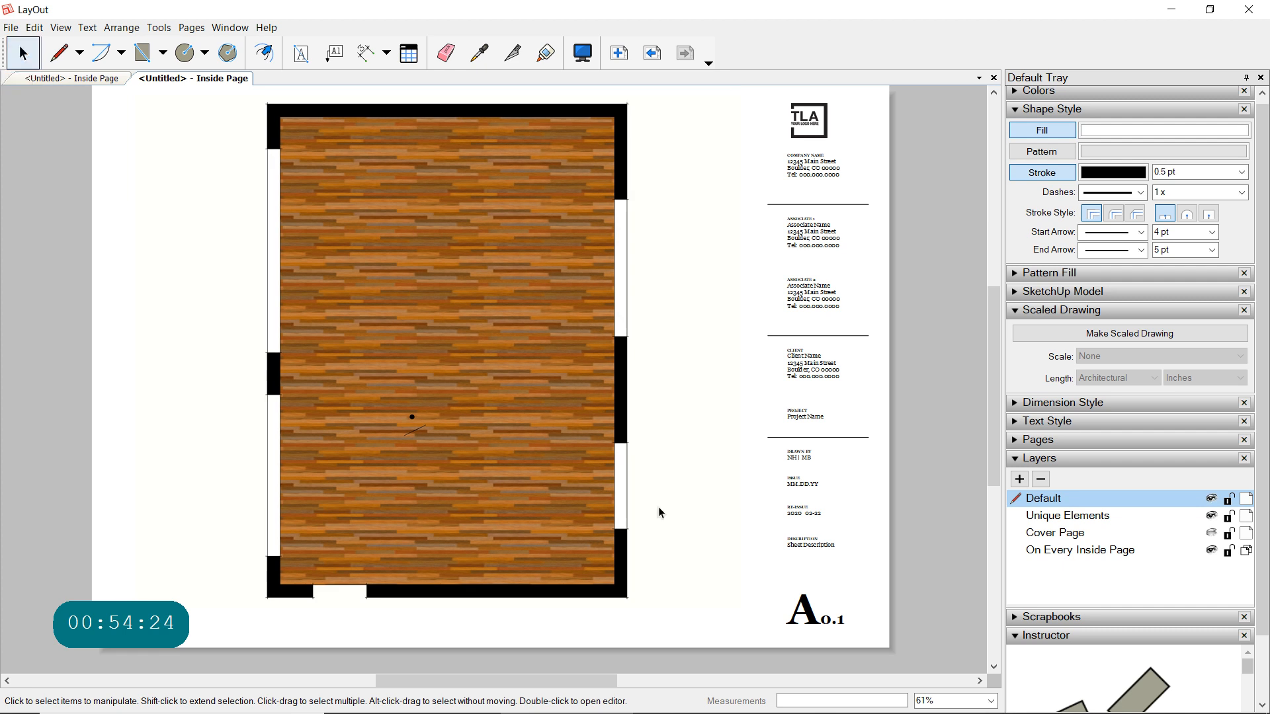
- Set the resized plan viewport's scale to 1/4" = 1'-0" (1:48) and render it again
{"action": "left_click", "coordinate": [605, 584]}
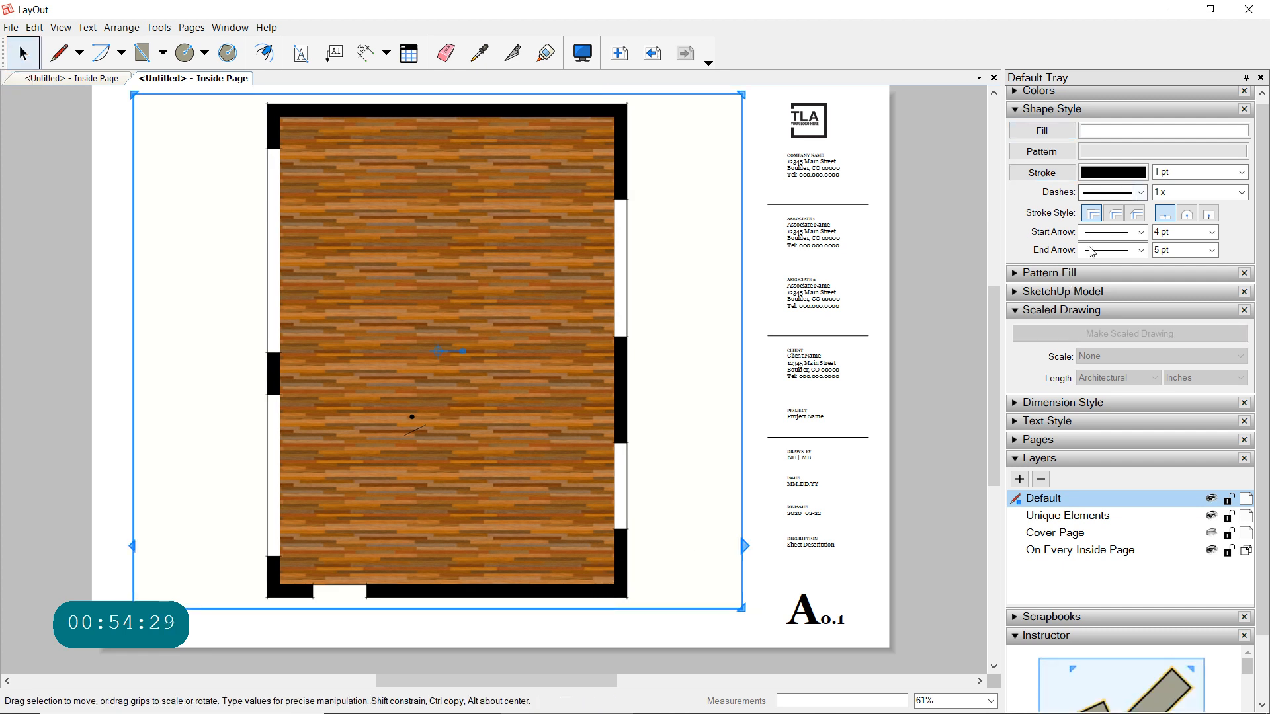
{"action": "left_click", "coordinate": [1025, 319]}
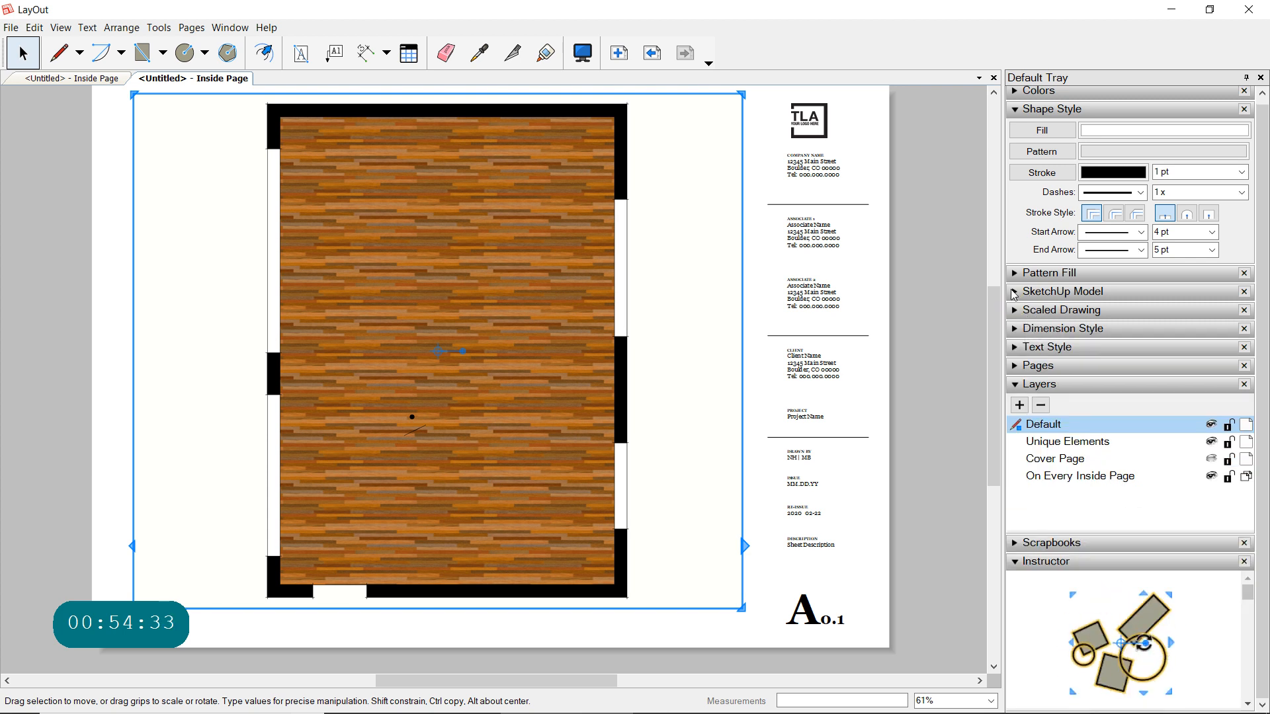
{"action": "left_click", "coordinate": [1021, 292]}
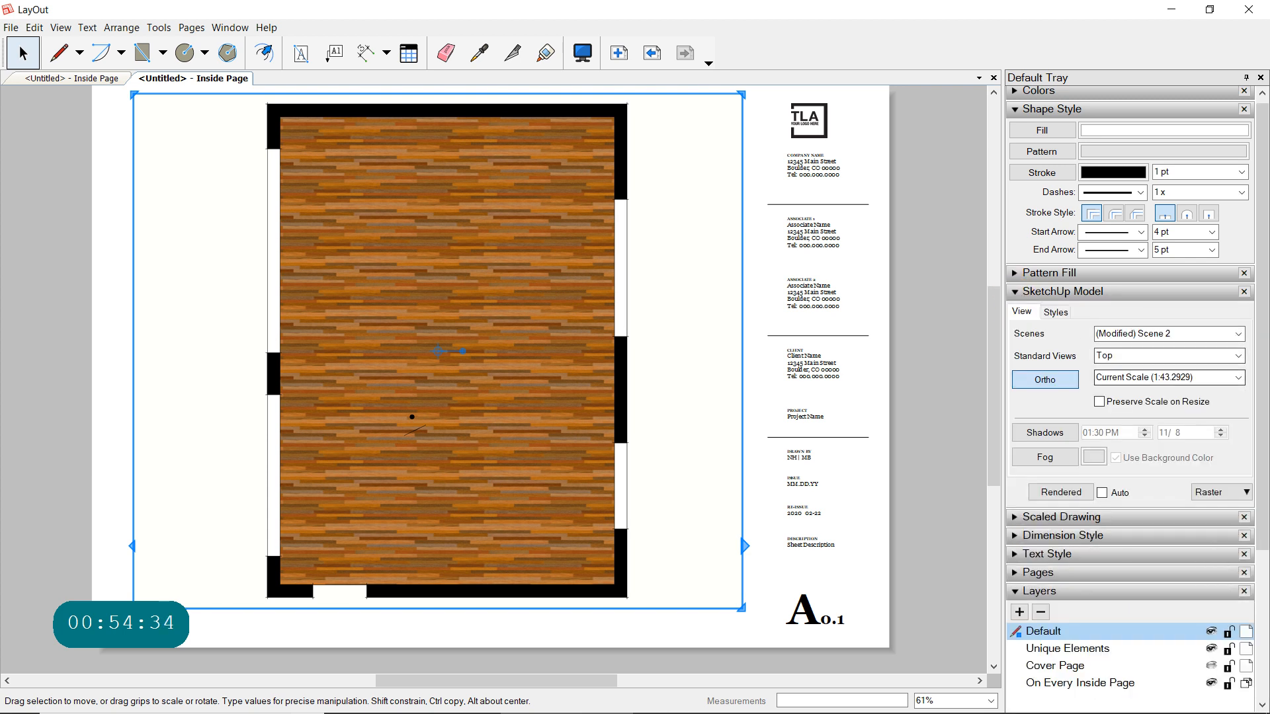
{"action": "left_click", "coordinate": [1236, 380]}
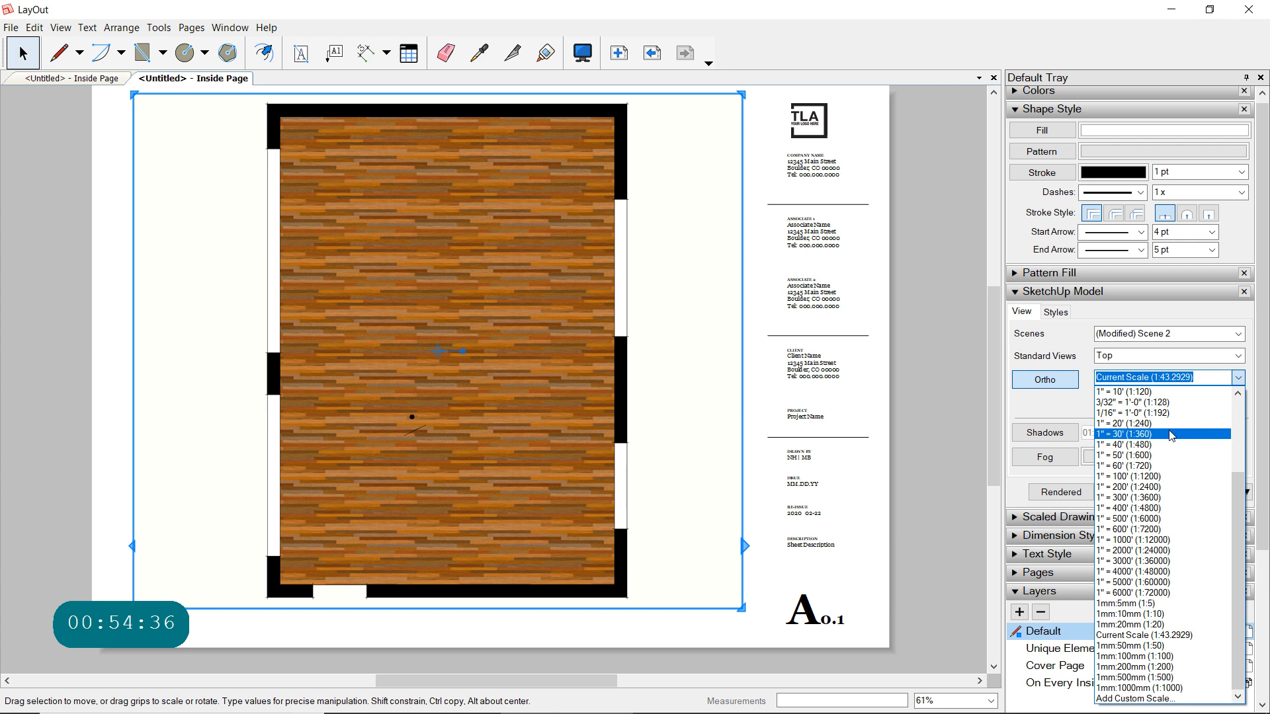
{"action": "scroll", "coordinate": [1137, 456], "scroll_direction": "up", "scroll_amount": 2}
{"action": "left_click", "coordinate": [1128, 423]}
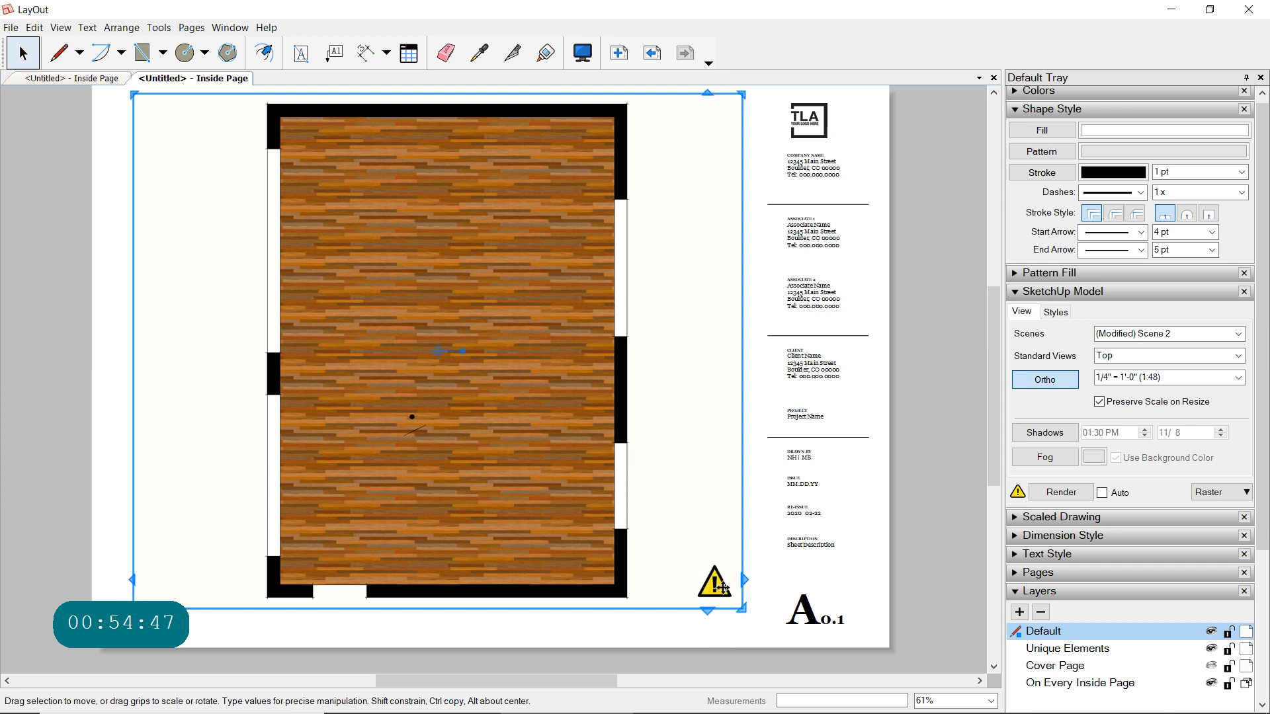
{"action": "left_click_drag", "start_coordinate": [715, 584], "coordinate": [719, 589]}
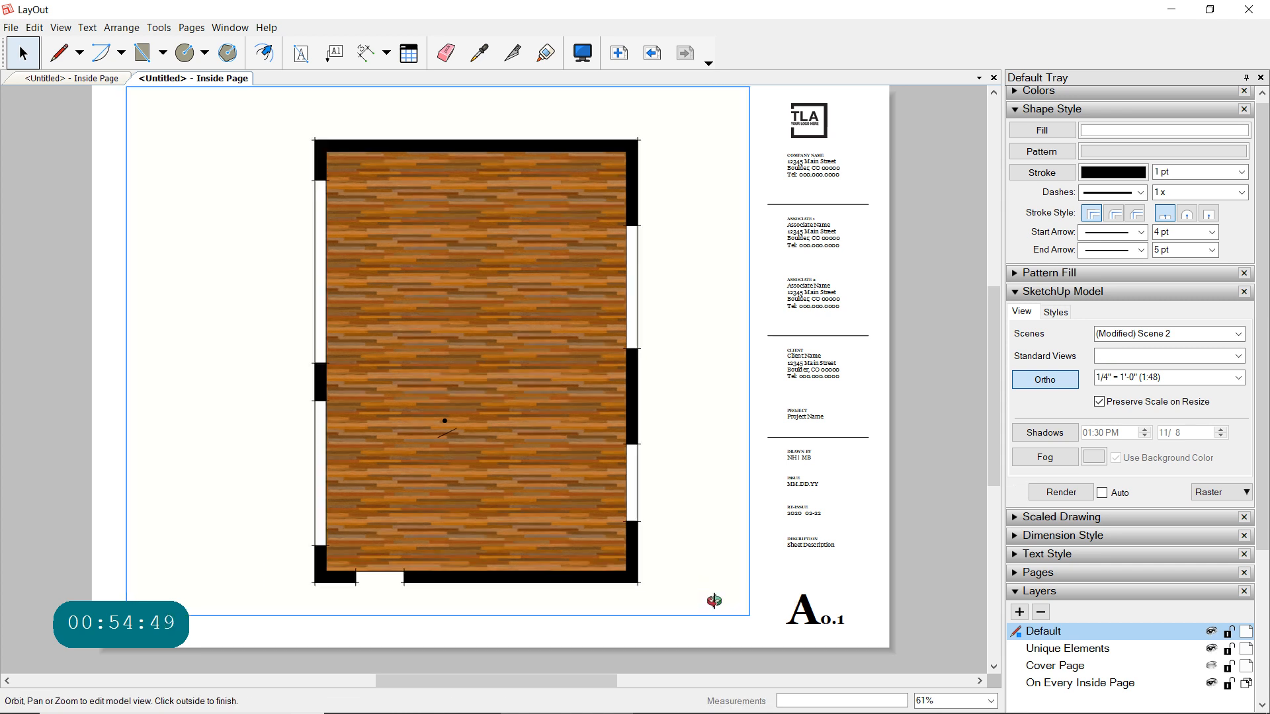
{"action": "left_click", "coordinate": [27, 56]}
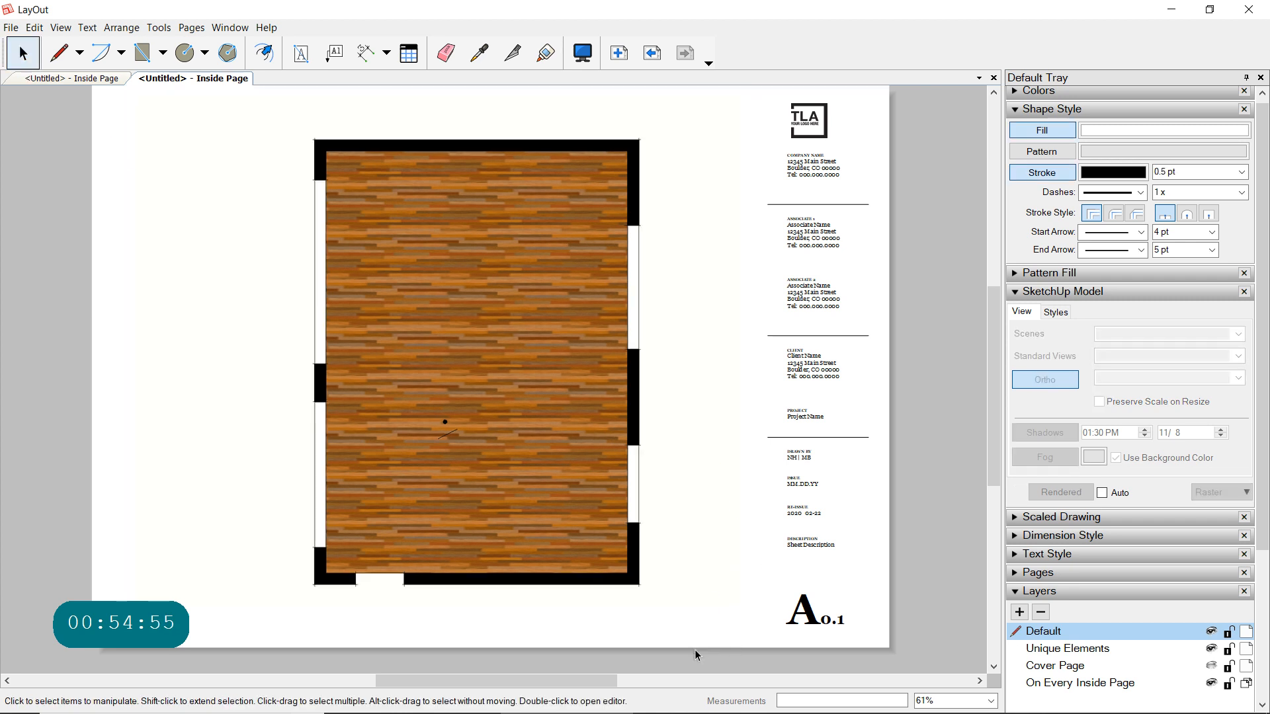
- Open the plan viewport for editing and pan the 1:48 plan slightly toward its upper-left
{"action": "left_click", "coordinate": [618, 506]}
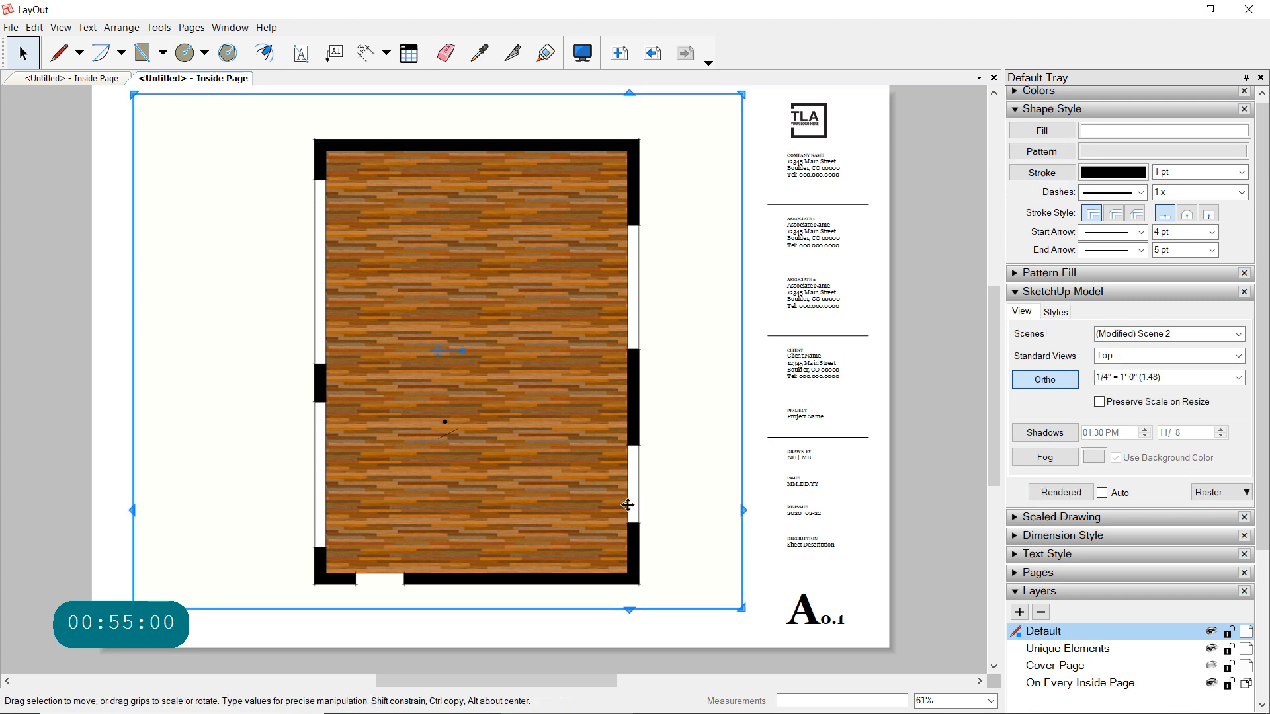
{"action": "double_click", "coordinate": [681, 511]}
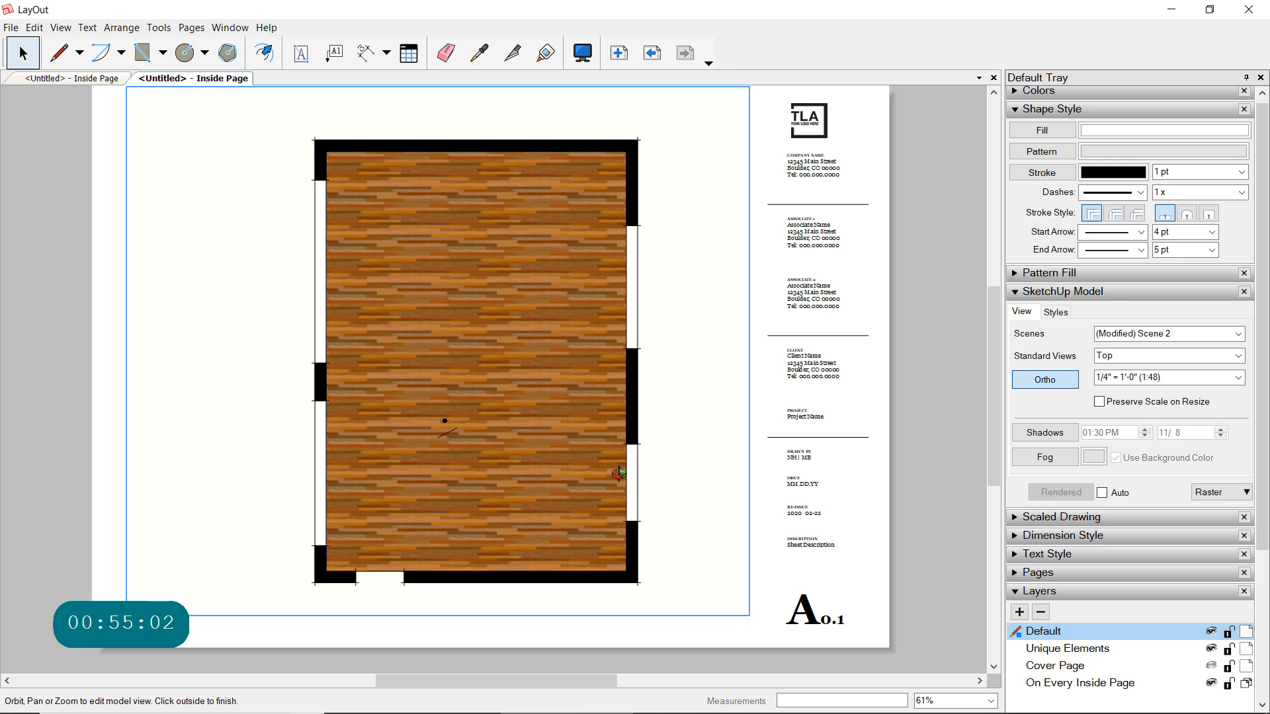
{"action": "middle_click_drag", "start_coordinate": [624, 465], "coordinate": [593, 448], "text": "shift"}
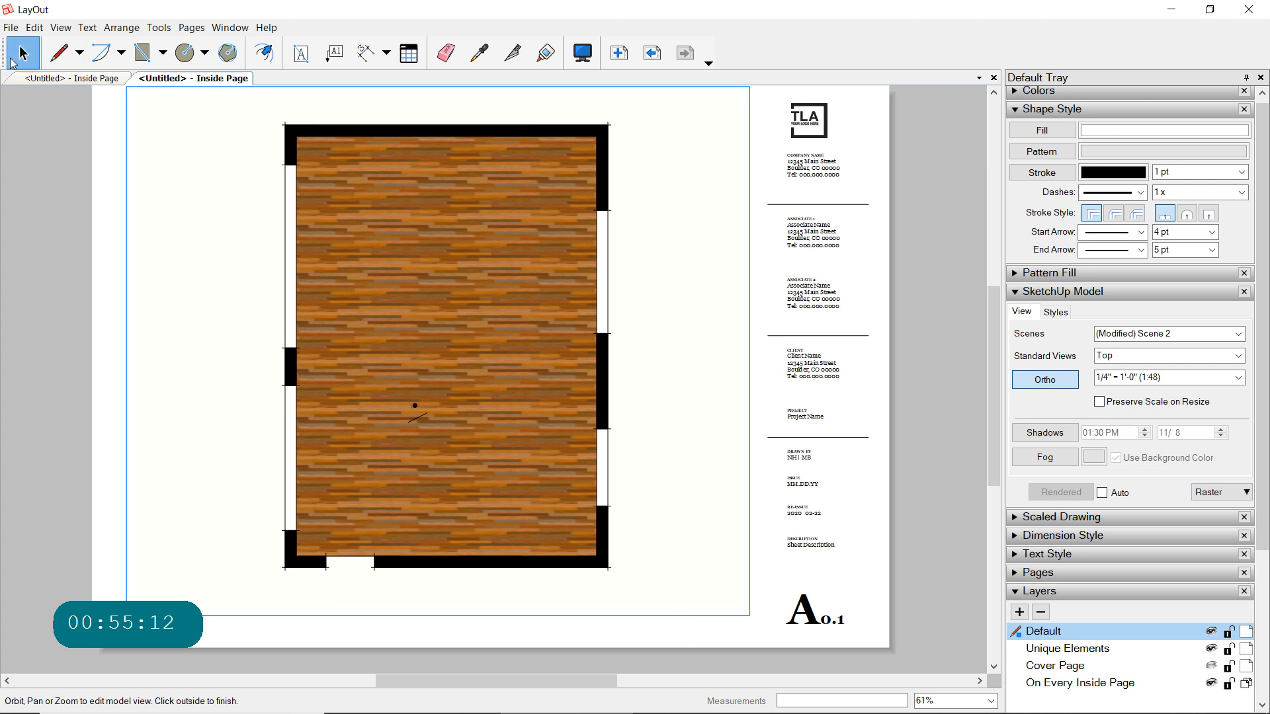
- Finish editing the model view of the 1:48 plan viewport
{"action": "left_click", "coordinate": [23, 55]}
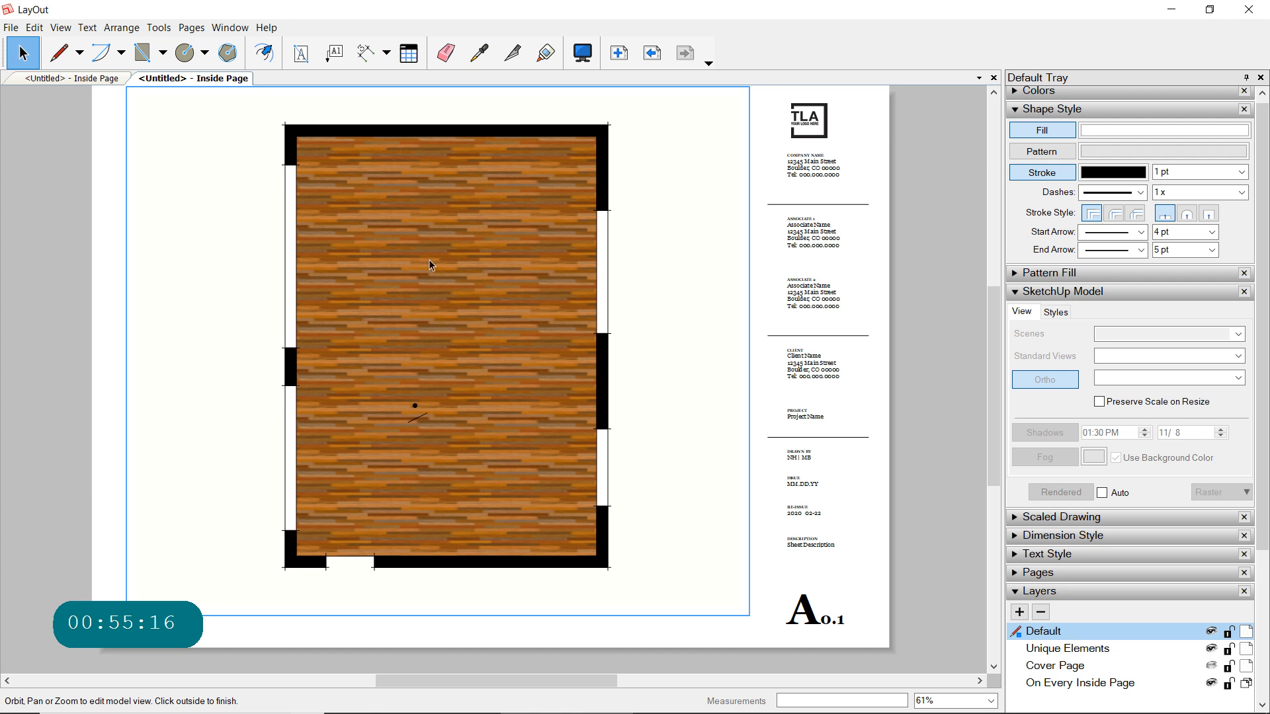
{"action": "left_click", "coordinate": [107, 276]}
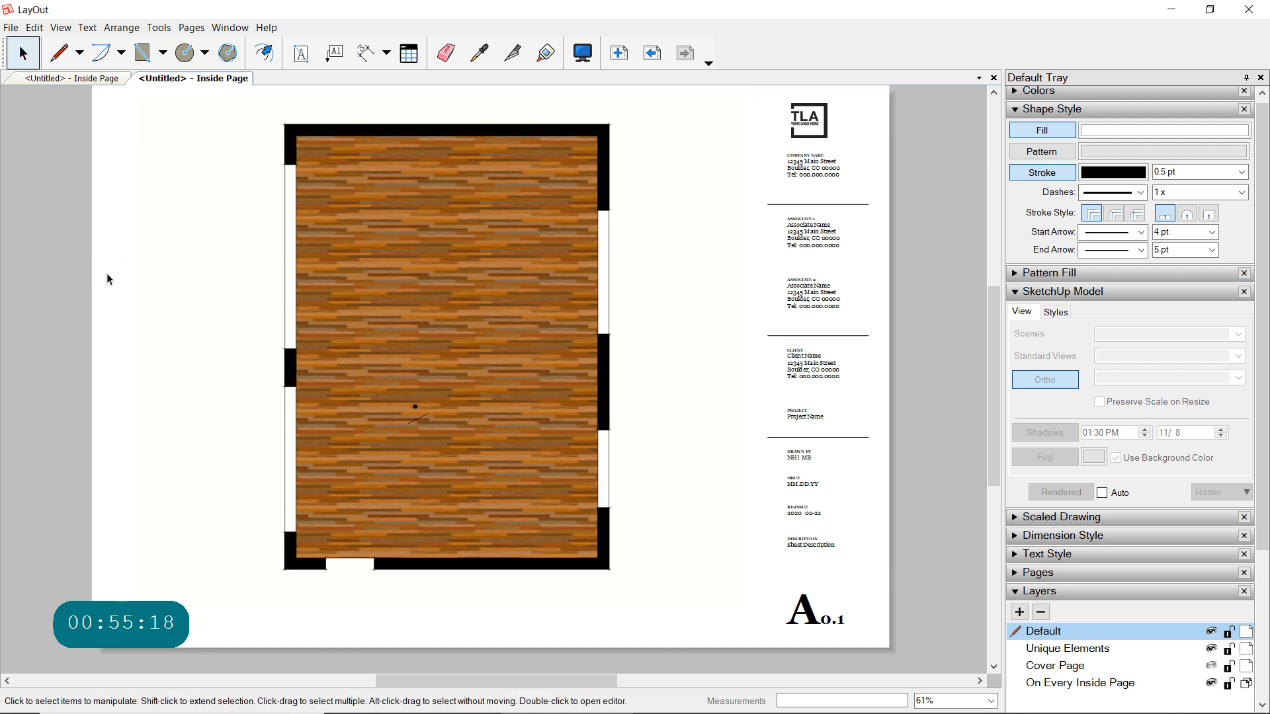
{"action": "left_click", "coordinate": [107, 276]}
- Turn on shadows for the plan viewport and enable automatic rendering
{"action": "left_click", "coordinate": [607, 446]}
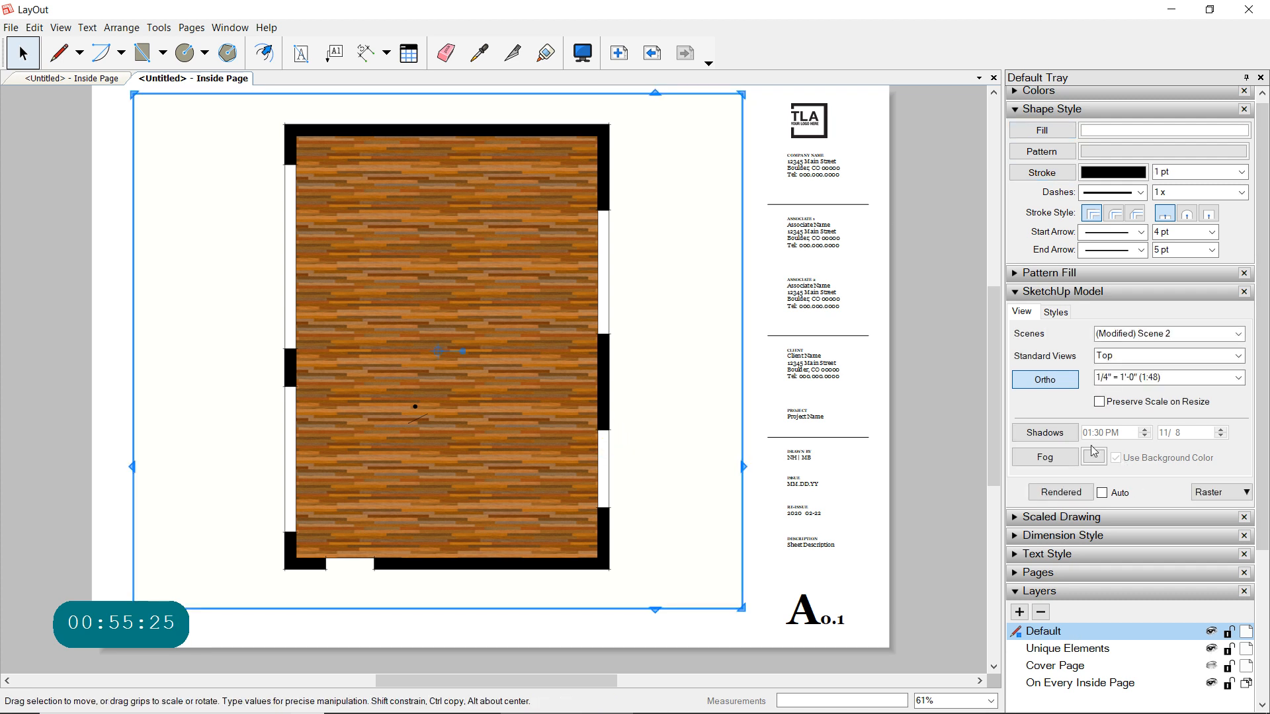
{"action": "left_click", "coordinate": [1061, 439]}
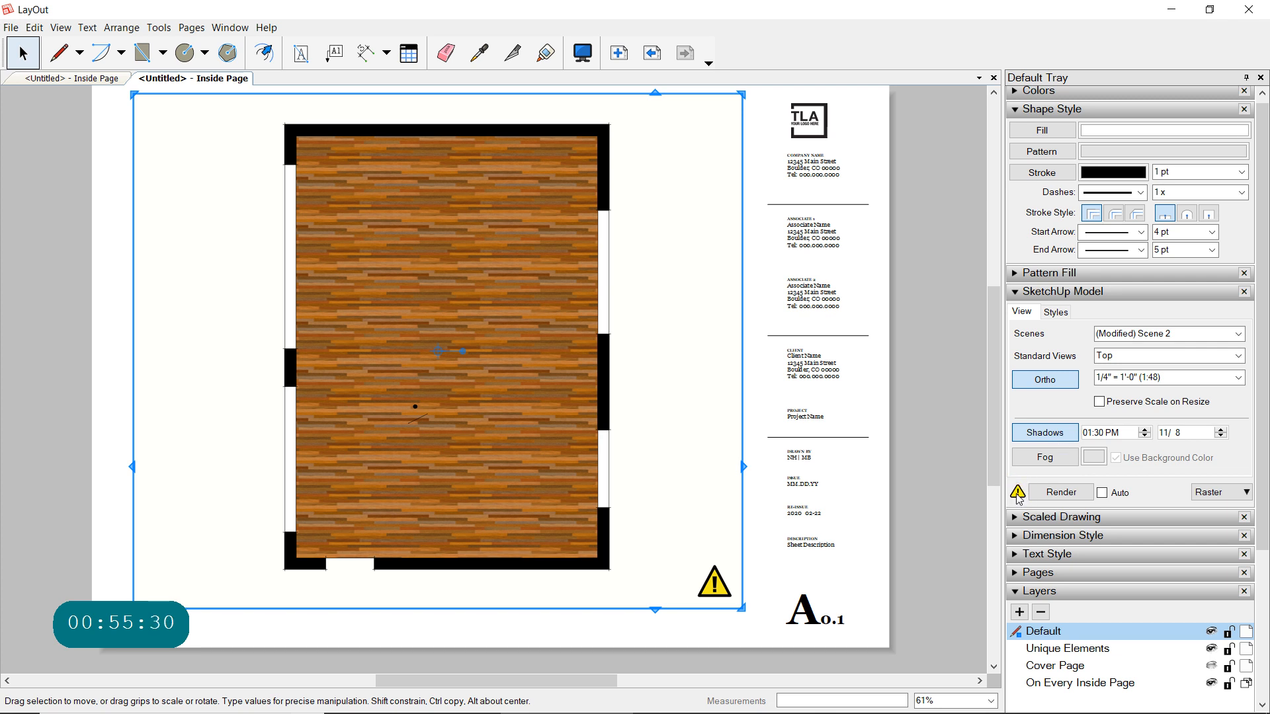
{"action": "left_click", "coordinate": [1102, 493]}
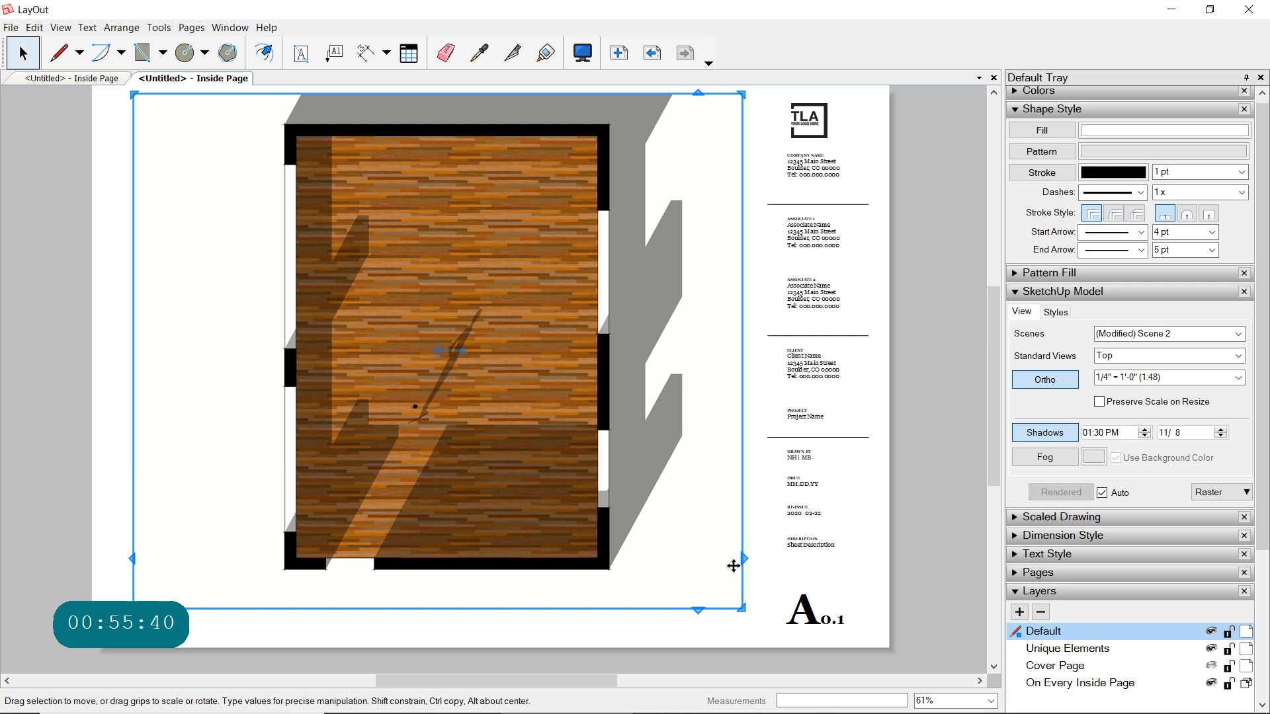
{"action": "left_click", "coordinate": [1101, 493]}
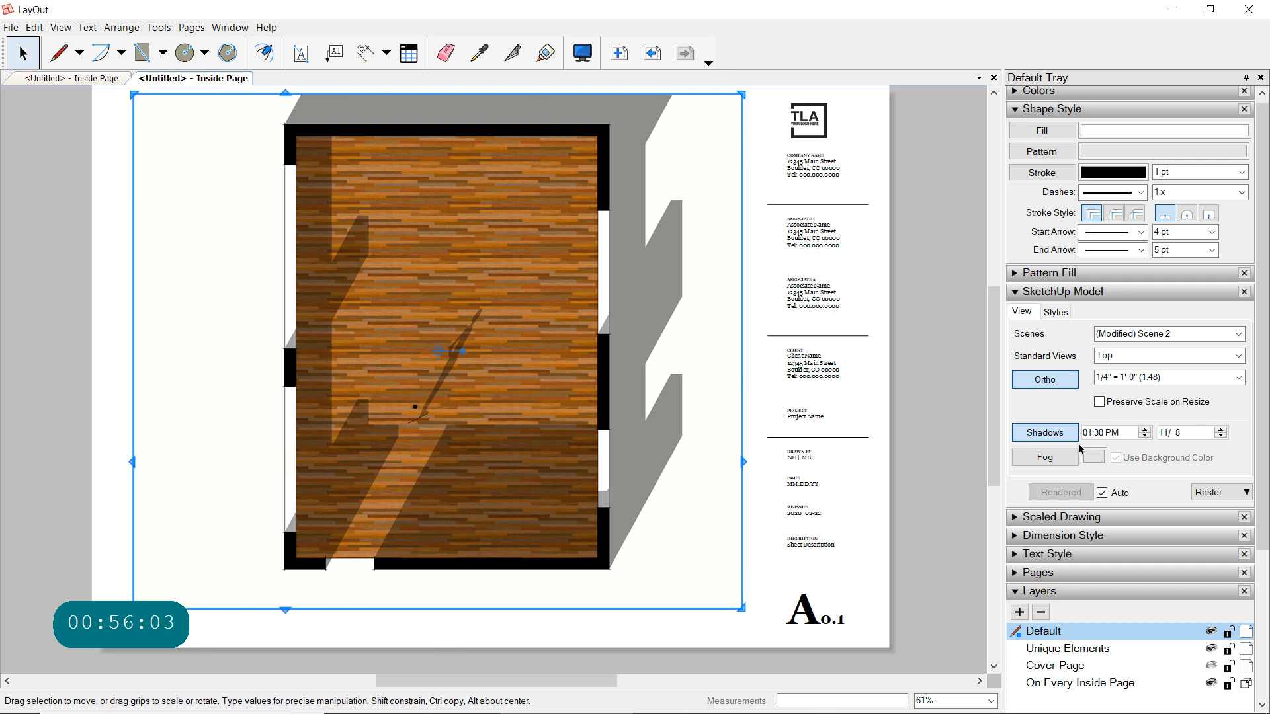
- Turn off the plan viewport's shadows and collapse the SketchUp model settings
{"action": "left_click", "coordinate": [1053, 433]}
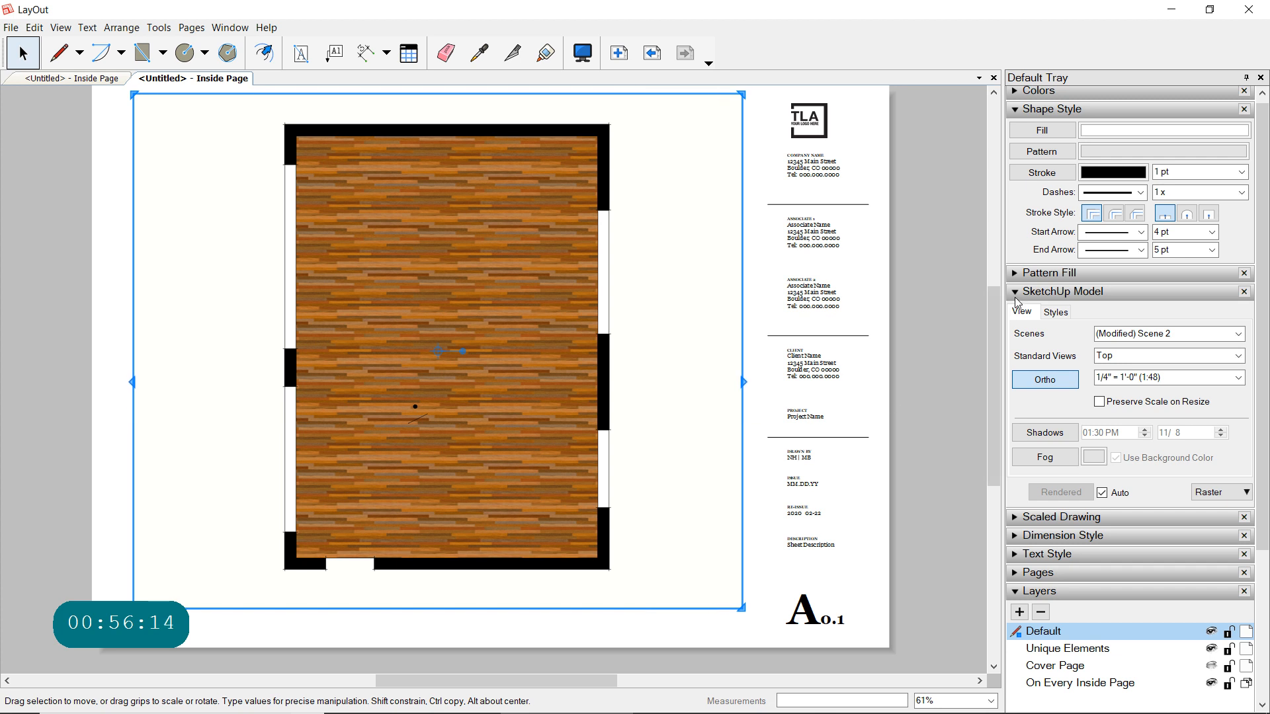
{"action": "left_click", "coordinate": [1014, 291]}
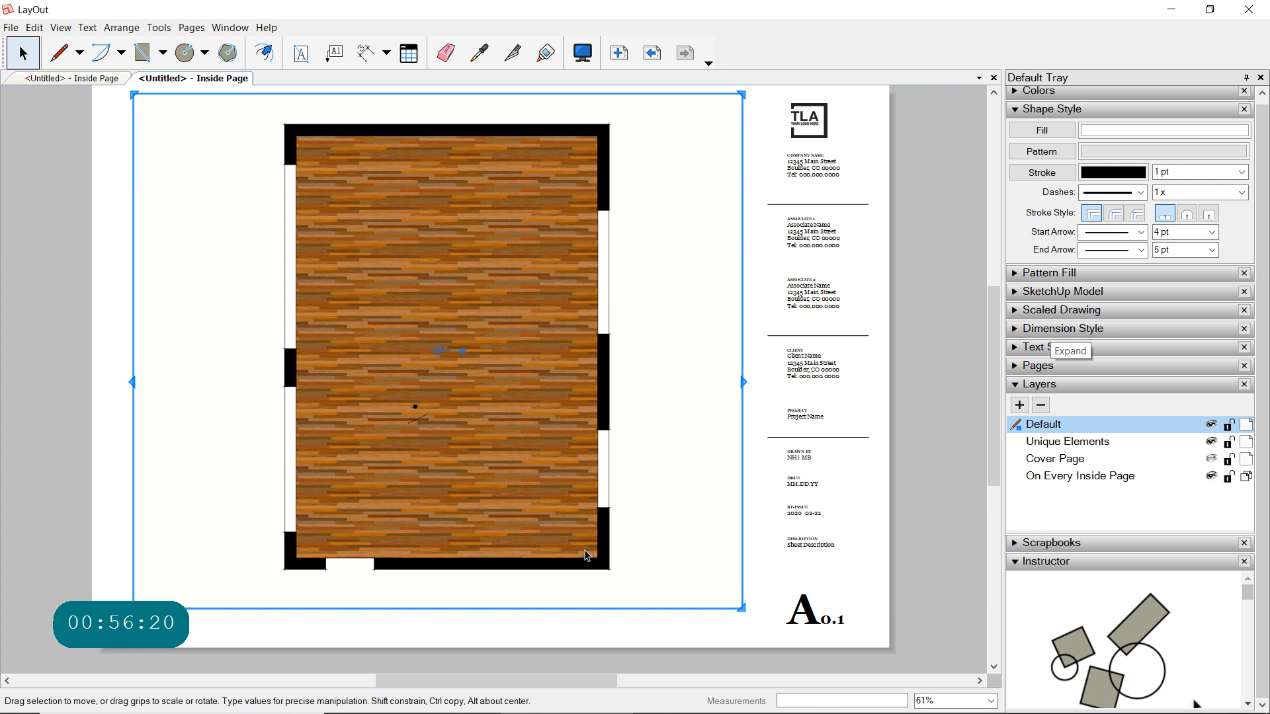
- Switch to SketchUp and dimension the right wall segment from the lower inner room corner to the lower window, placed outside the wall
{"action": "mouse_move", "coordinate": [546, 707]}
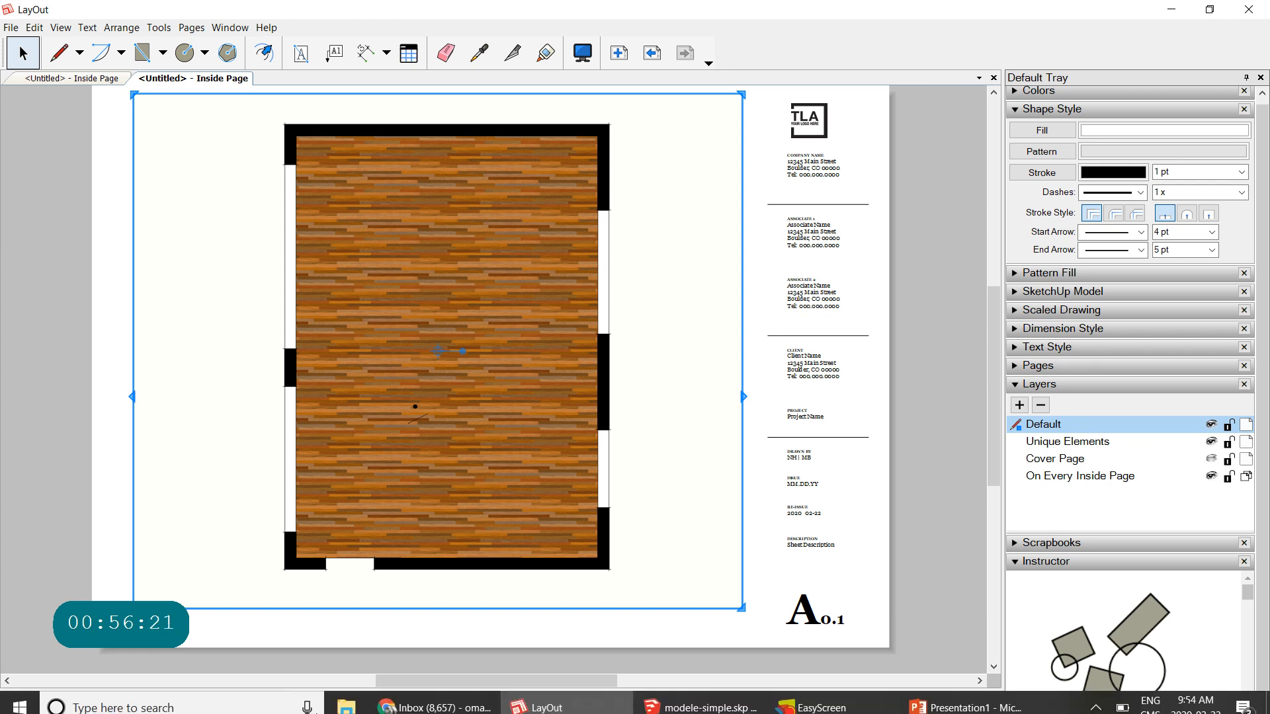
{"action": "left_click", "coordinate": [687, 698]}
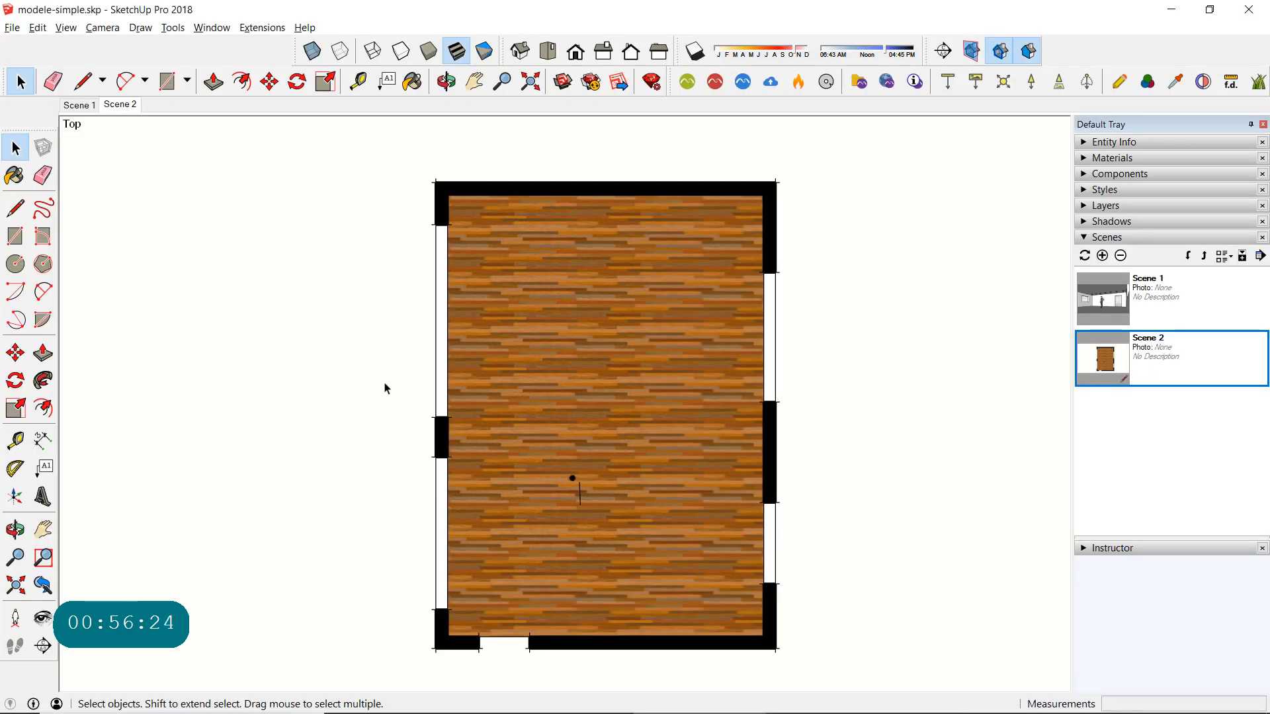
{"action": "middle_click_drag", "start_coordinate": [618, 400], "coordinate": [546, 381], "text": "shift"}
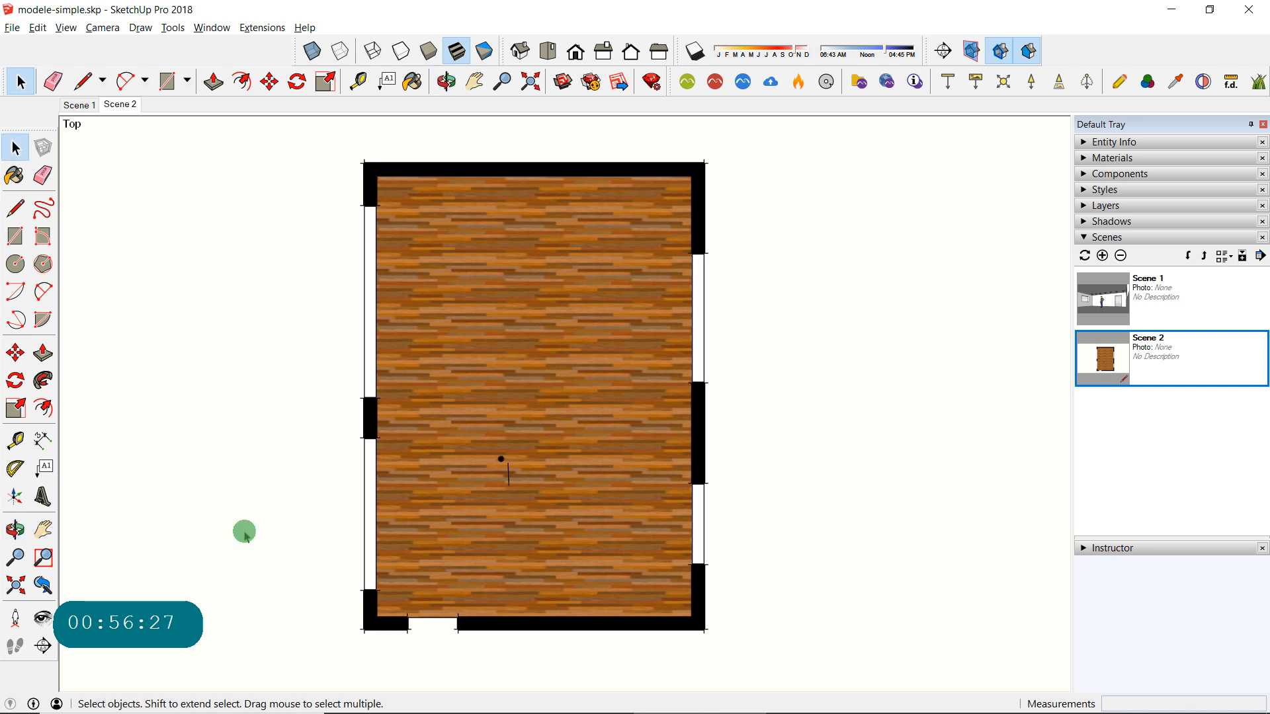
{"action": "left_click", "coordinate": [42, 442]}
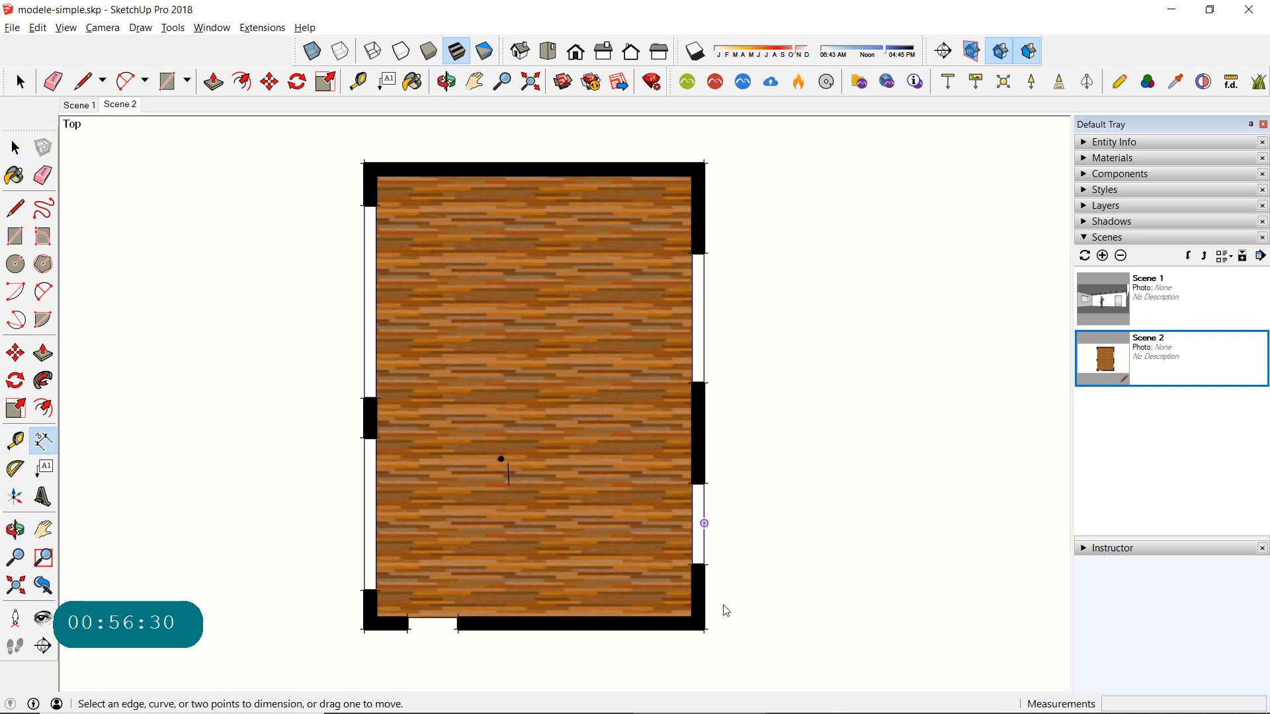
{"action": "left_click", "coordinate": [691, 618]}
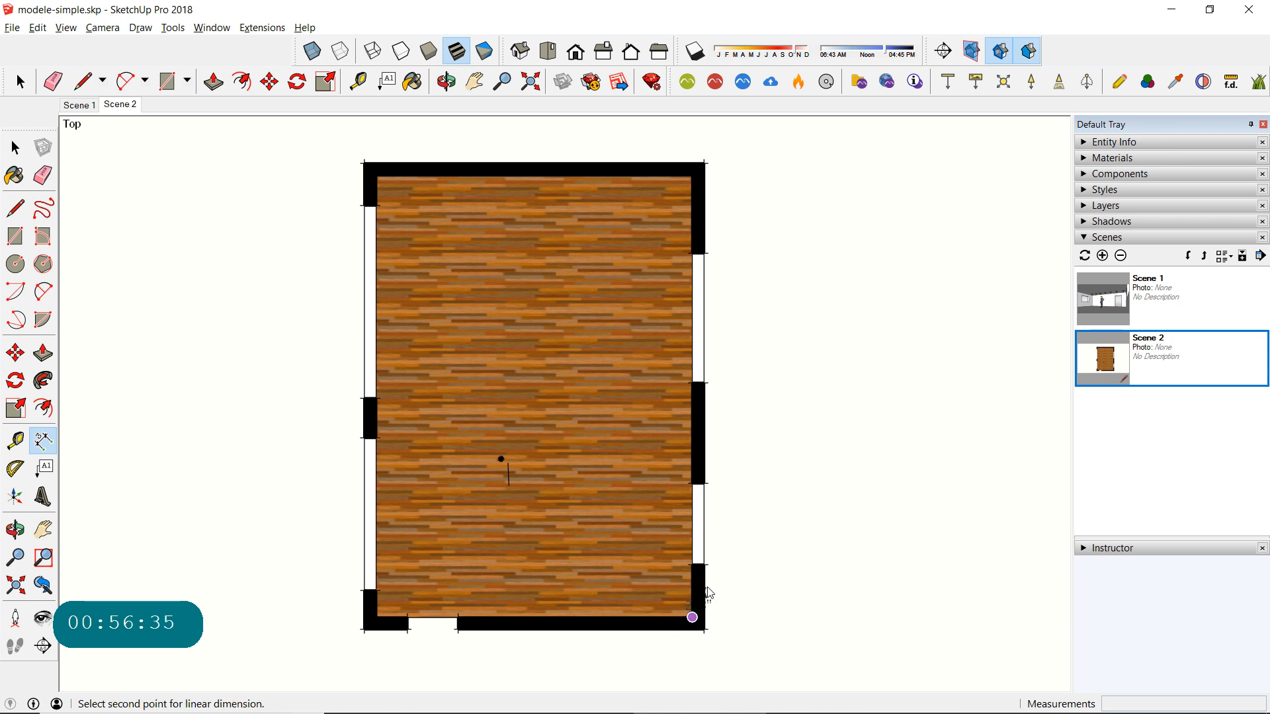
{"action": "left_click", "coordinate": [705, 562]}
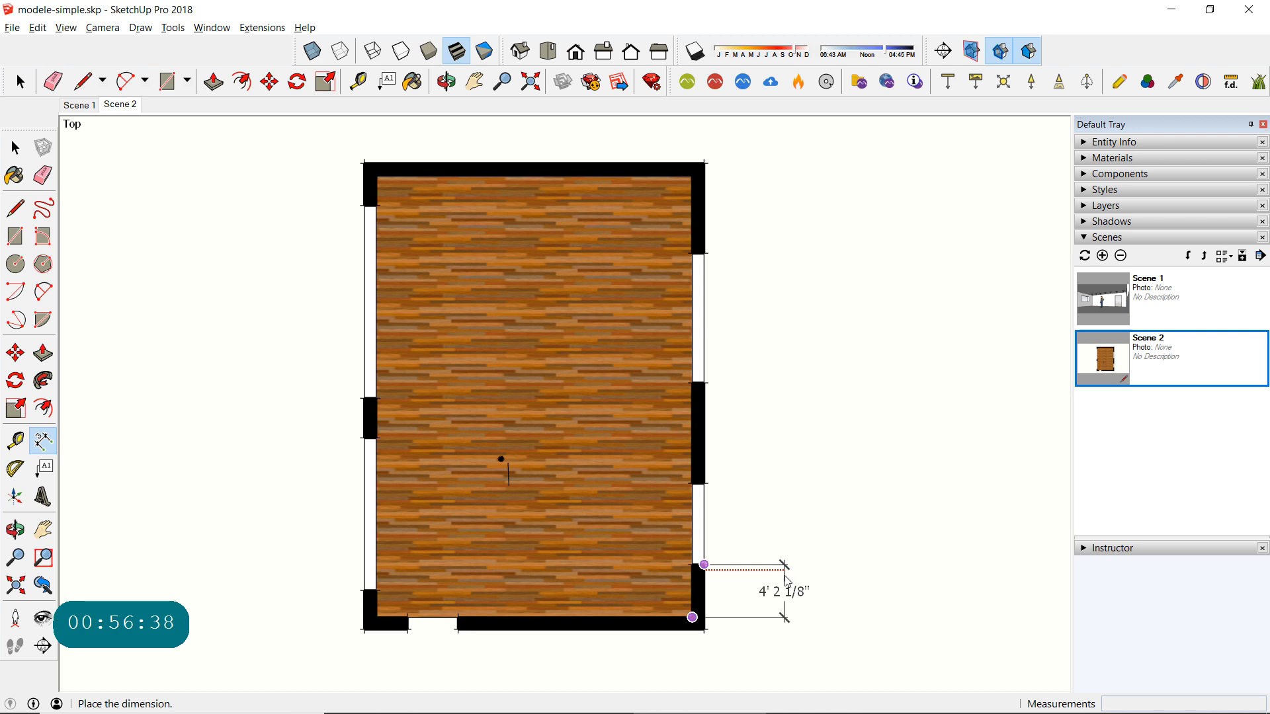
{"action": "left_click", "coordinate": [775, 579]}
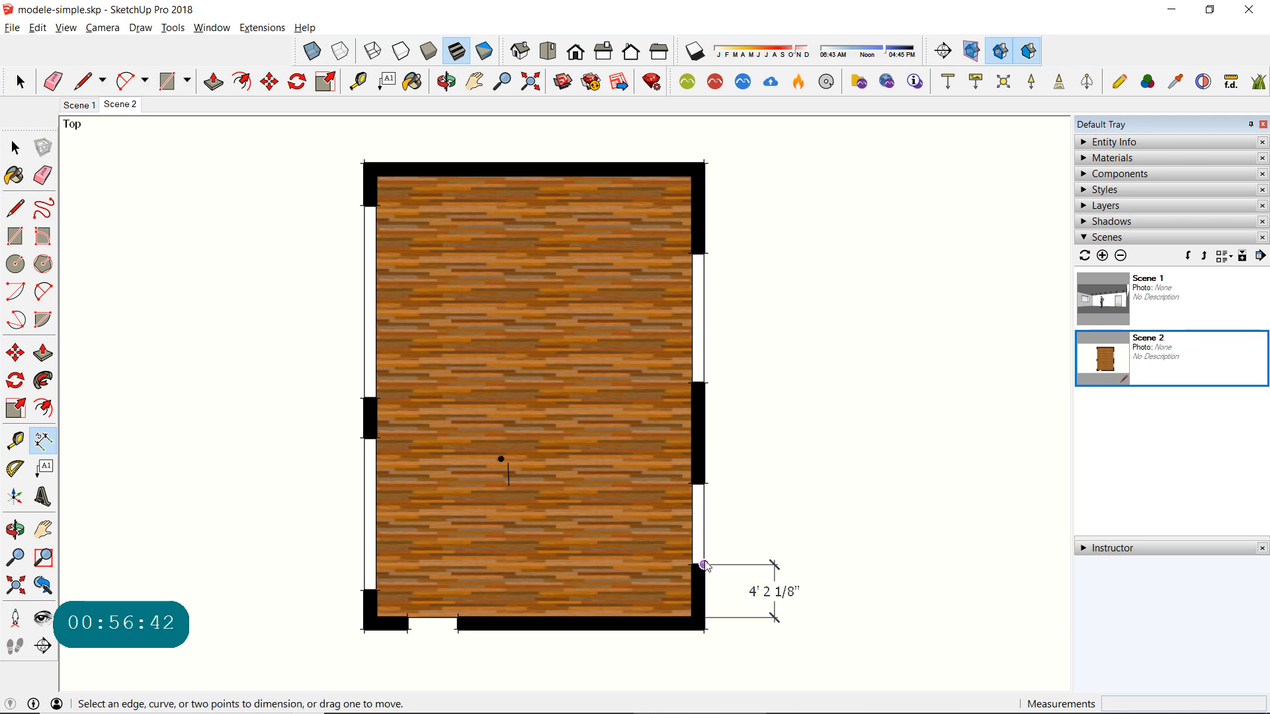
{"action": "left_click", "coordinate": [711, 534]}
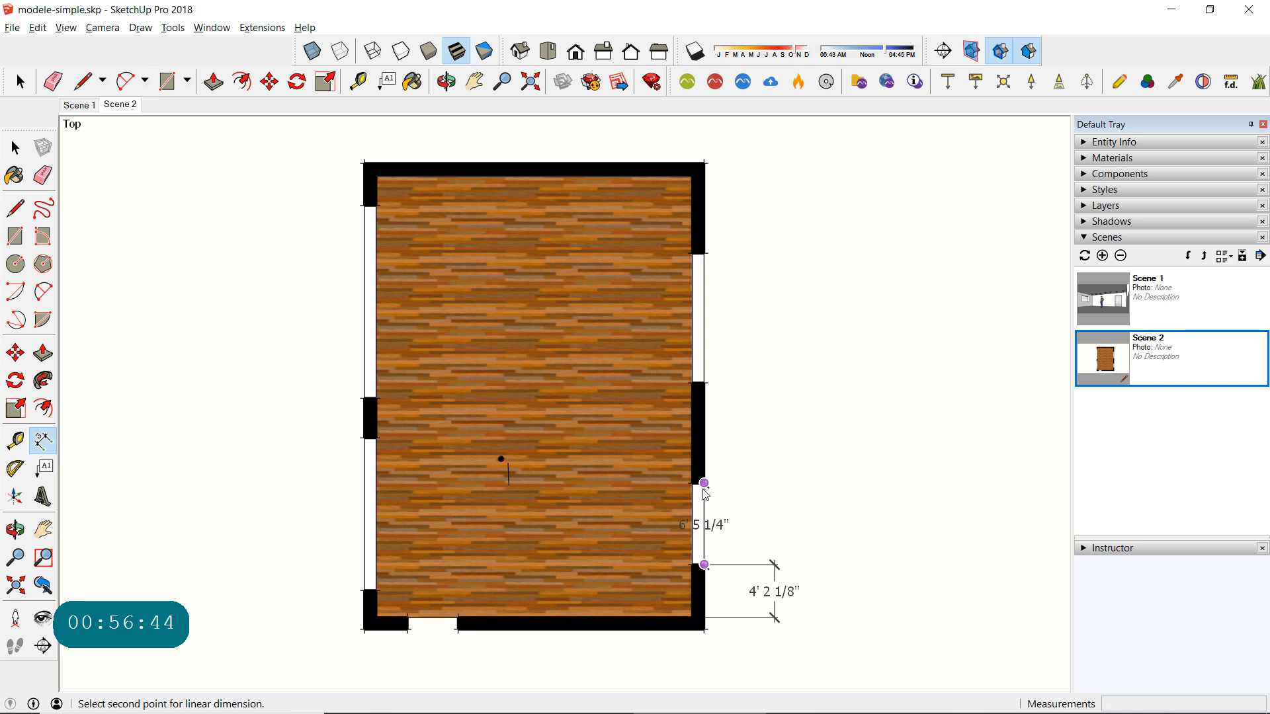
{"action": "left_click", "coordinate": [704, 486]}
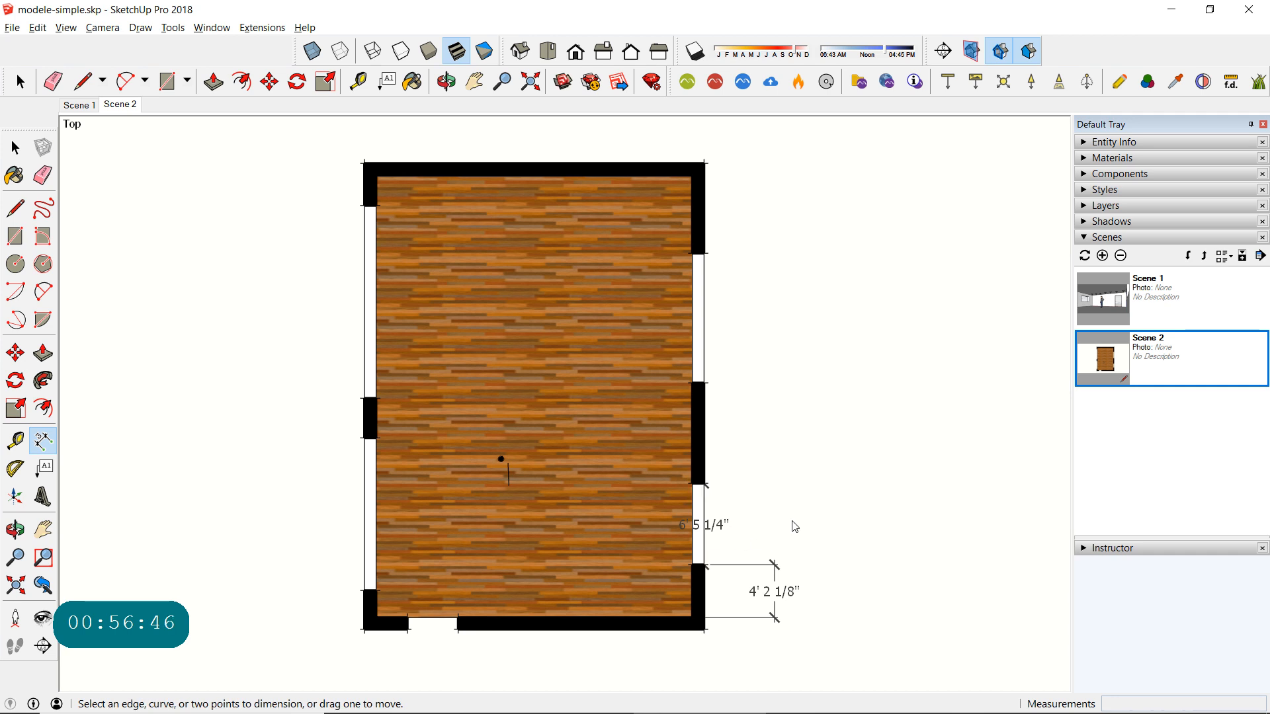
{"action": "key", "text": "ctrl+z"}
- Dimension the right wall's lower window opening and align its dimension line with the wall segment dimension below
{"action": "left_click", "coordinate": [703, 564]}
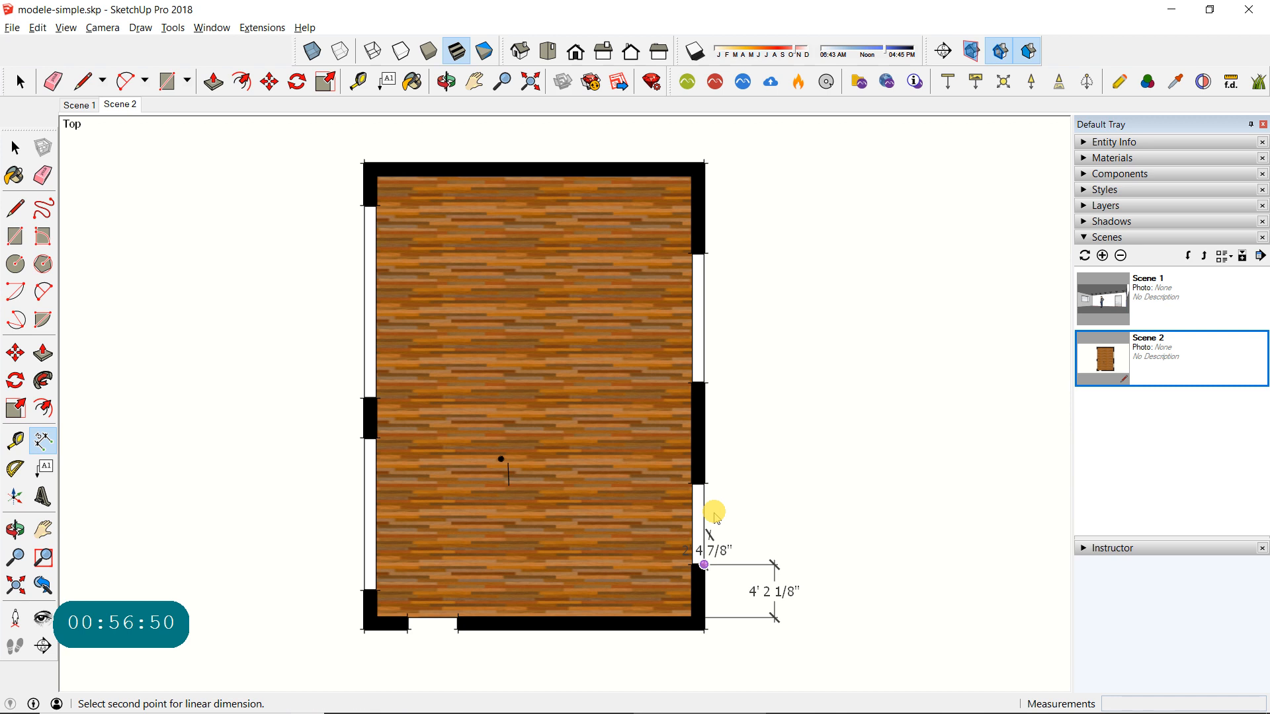
{"action": "left_click", "coordinate": [703, 485]}
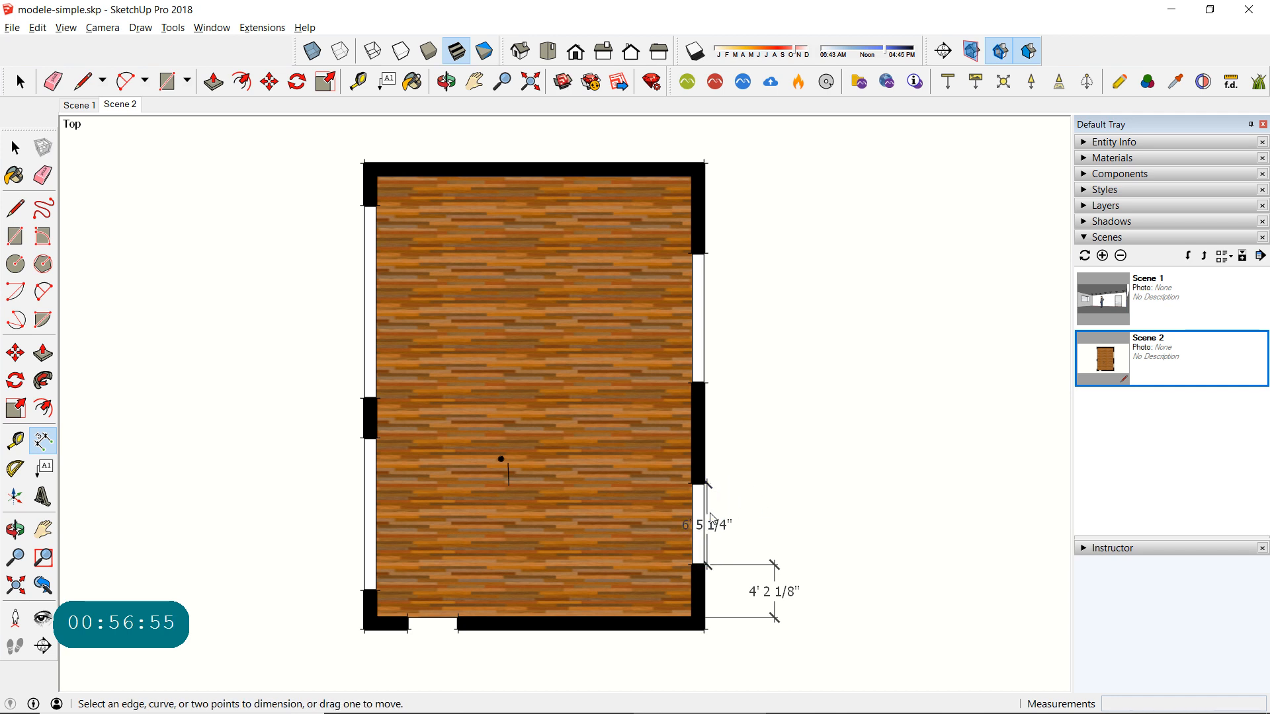
{"action": "left_click_drag", "start_coordinate": [714, 519], "coordinate": [775, 619]}
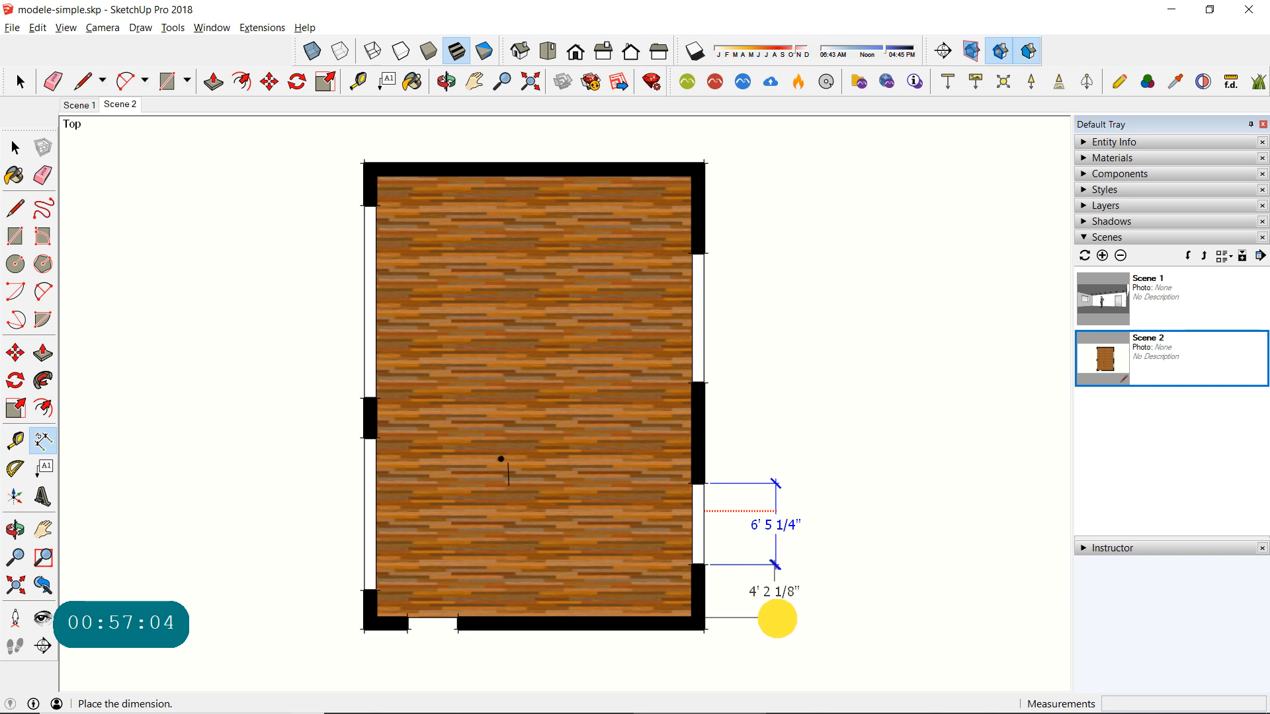
{"action": "left_click_drag", "start_coordinate": [775, 619], "coordinate": [775, 618]}
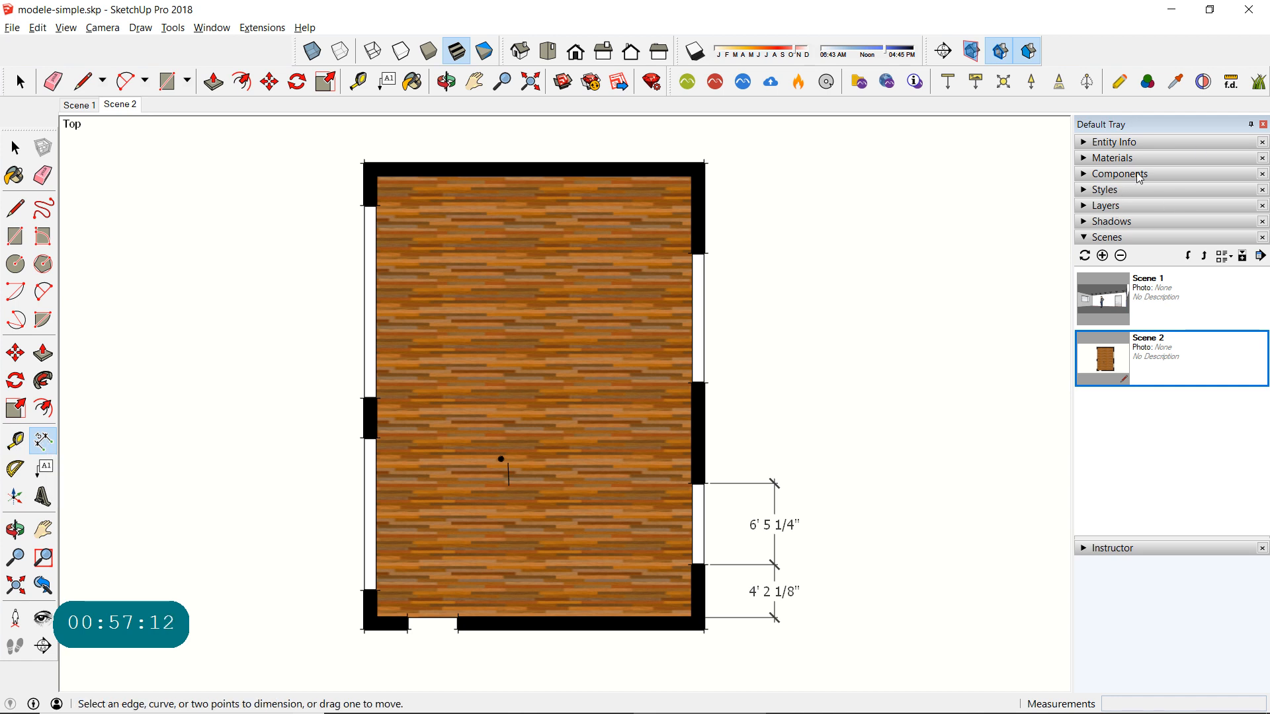
{"action": "left_click", "coordinate": [1084, 190]}
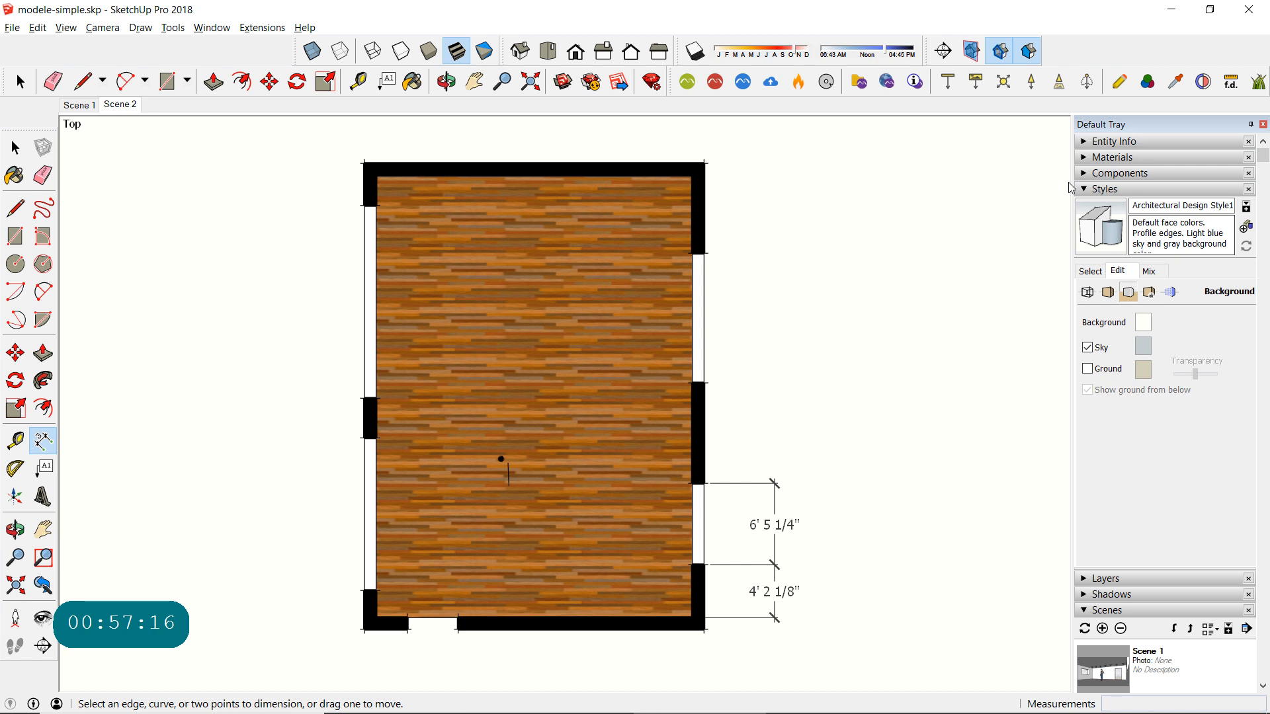
{"action": "left_click", "coordinate": [1089, 190]}
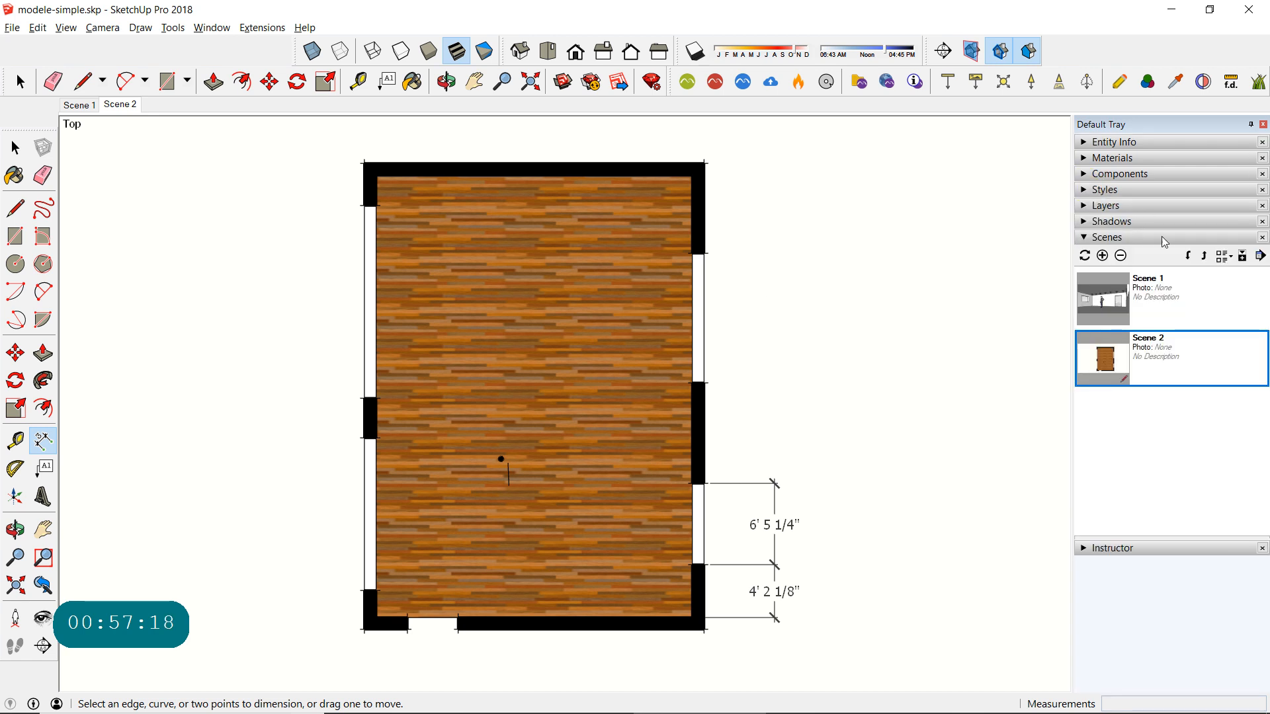
{"action": "right_click", "coordinate": [45, 447]}
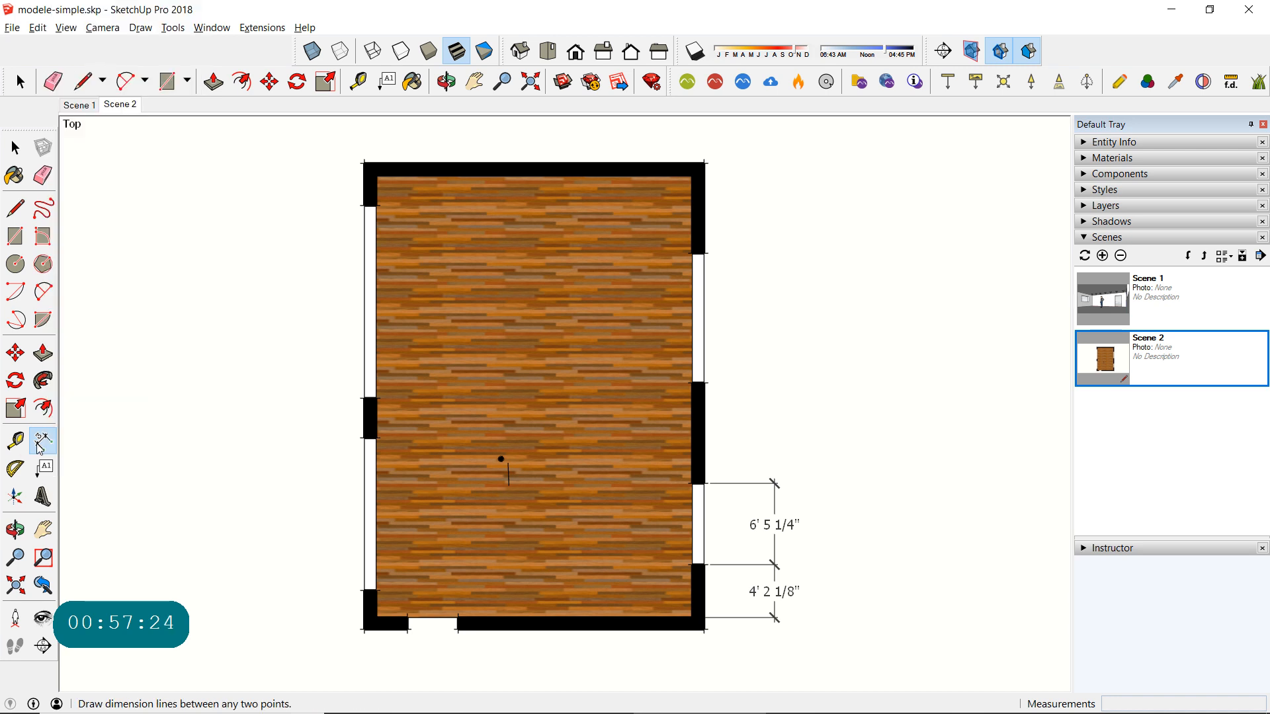
{"action": "left_click", "coordinate": [51, 442]}
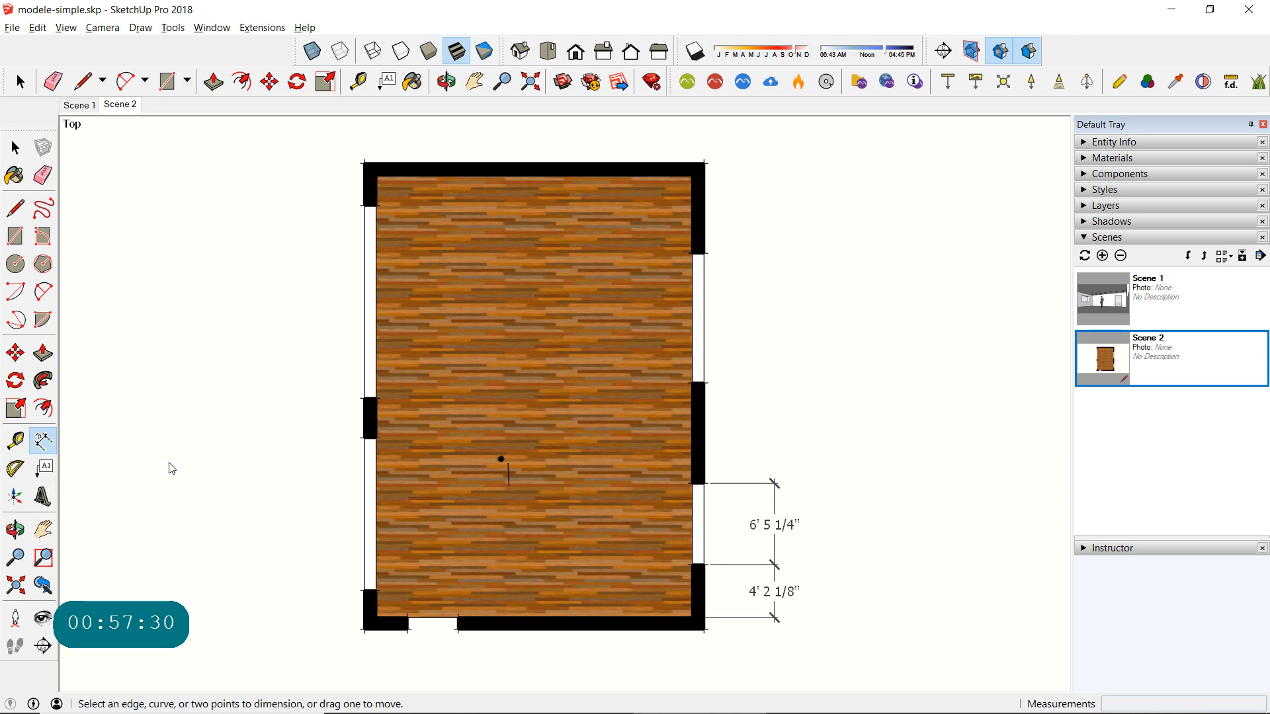
- Select both dimensions beside the right wall and delete them
{"action": "left_click", "coordinate": [15, 148]}
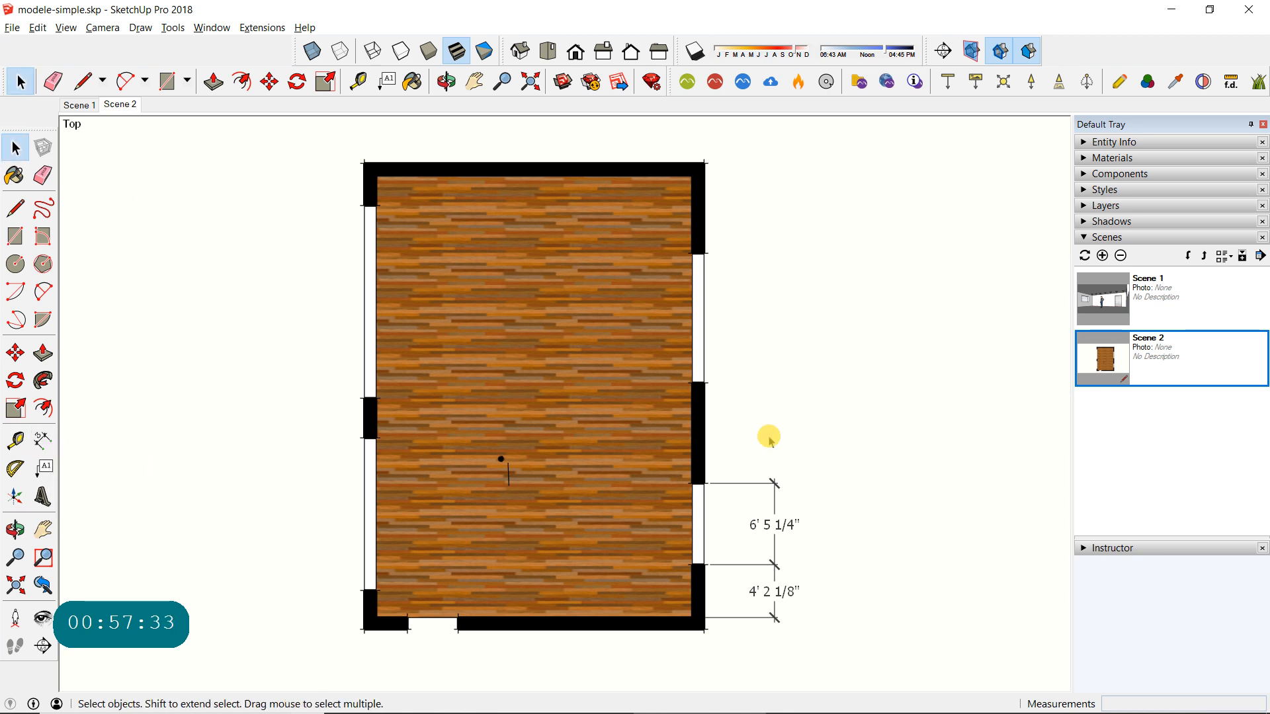
{"action": "left_click_drag", "start_coordinate": [813, 433], "coordinate": [754, 646]}
{"action": "key", "text": "Delete"}
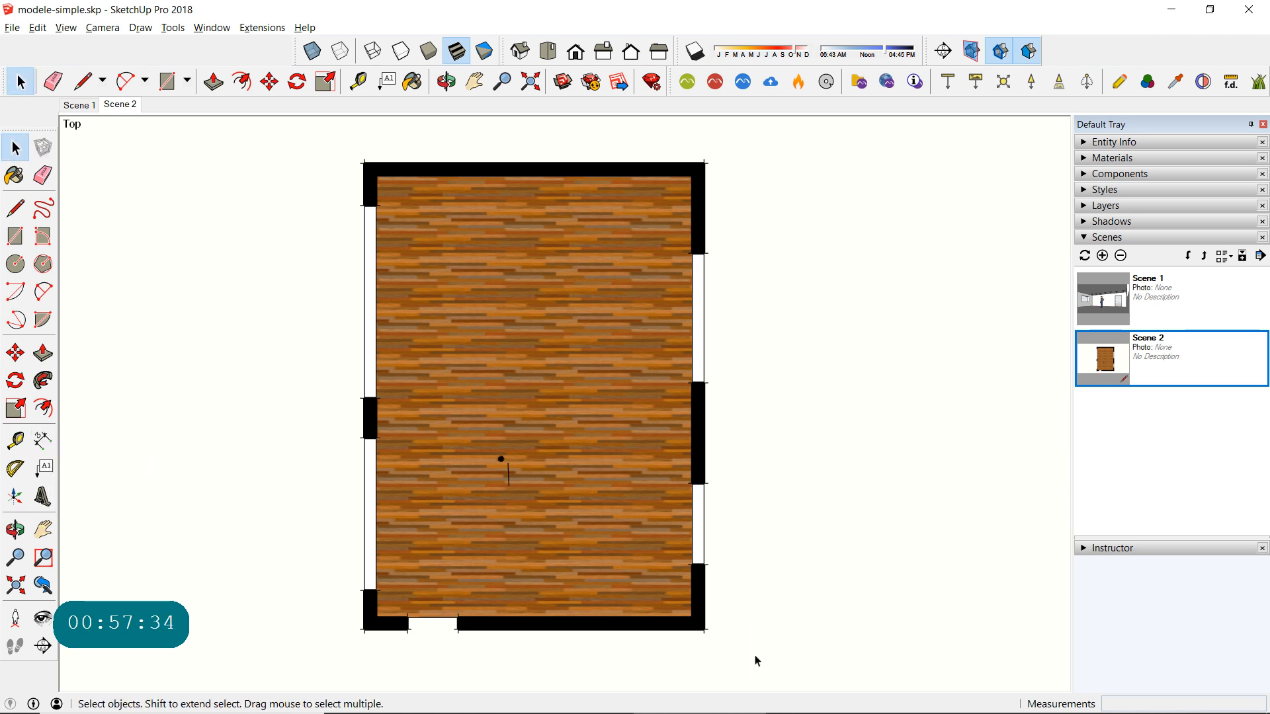
- Return to LayOut, collapse the layer list and show the dimension style settings
{"action": "left_click", "coordinate": [1179, 16]}
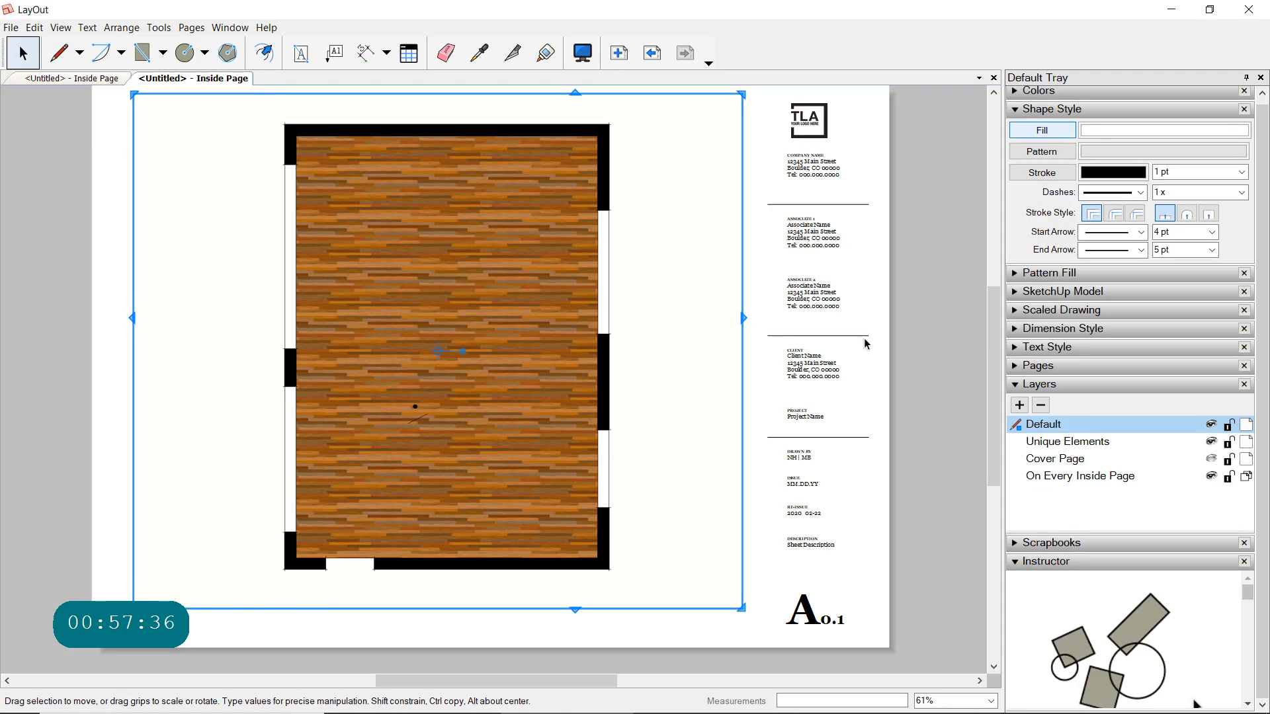
{"action": "left_click", "coordinate": [1015, 385]}
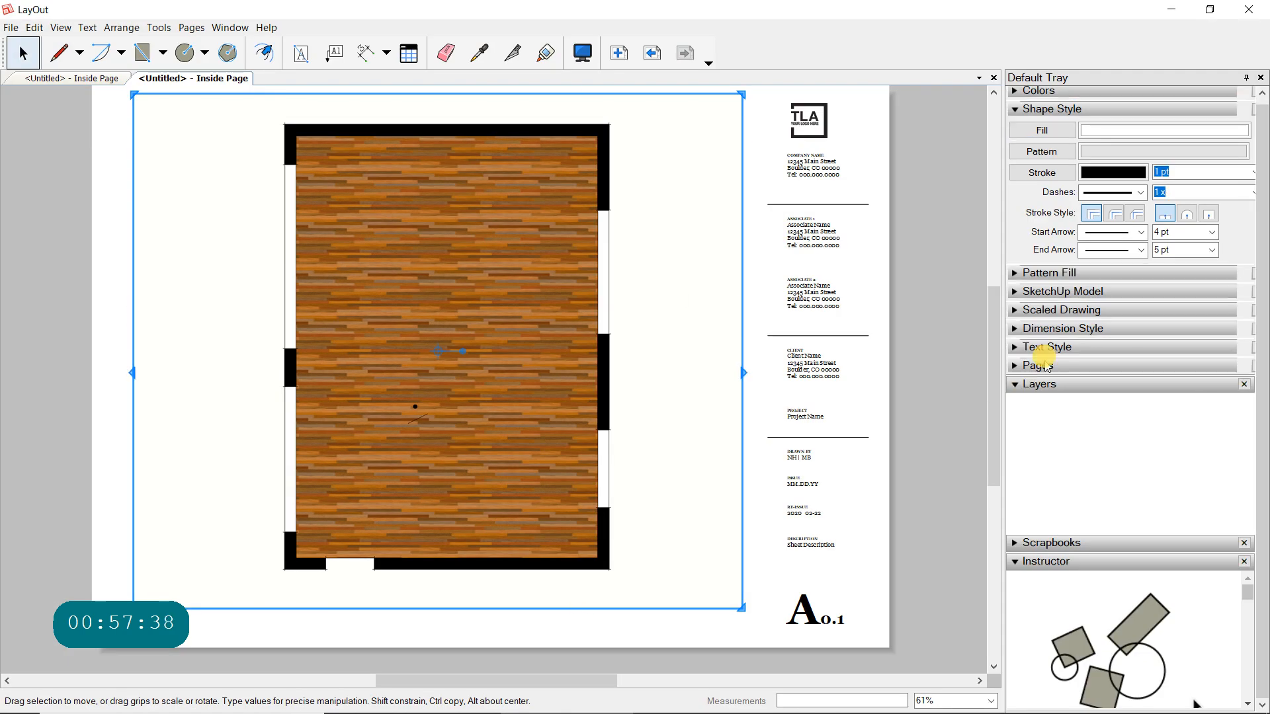
{"action": "left_click", "coordinate": [1014, 335]}
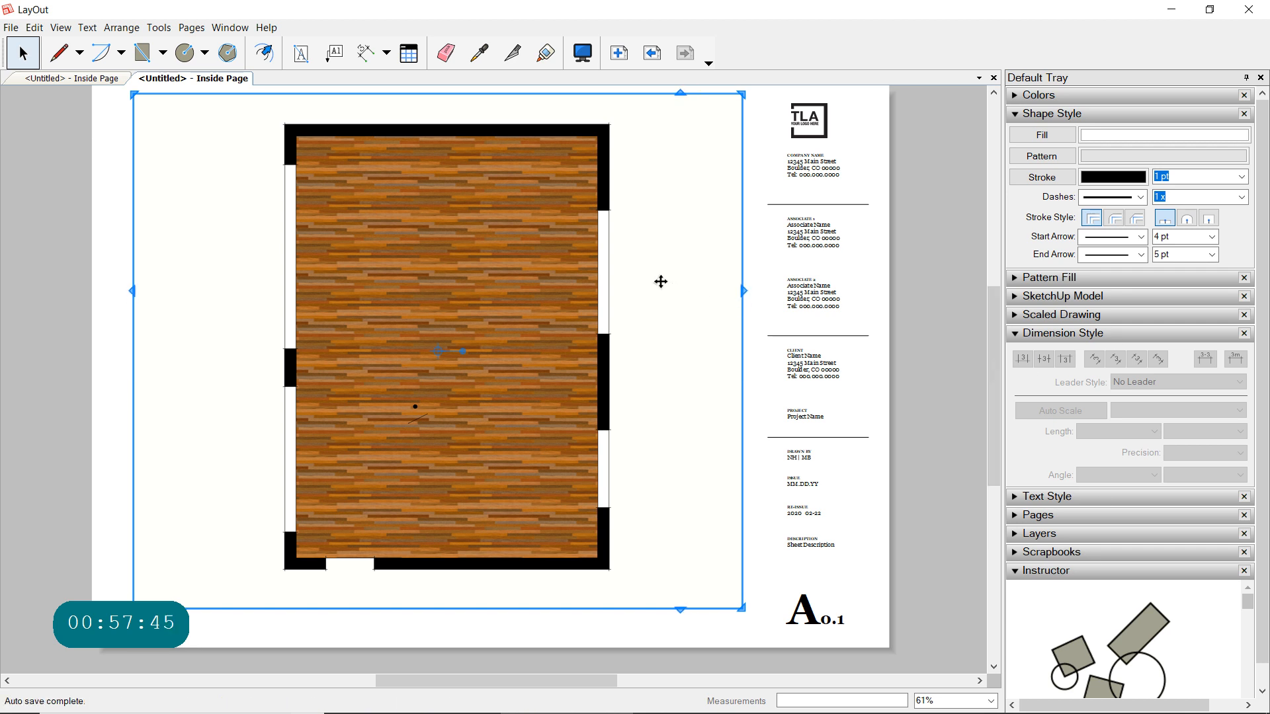
- Add a linear dimension to the plan's right wall from the lower inner room corner to the lower window, placed outside the wall
{"action": "left_click", "coordinate": [388, 55]}
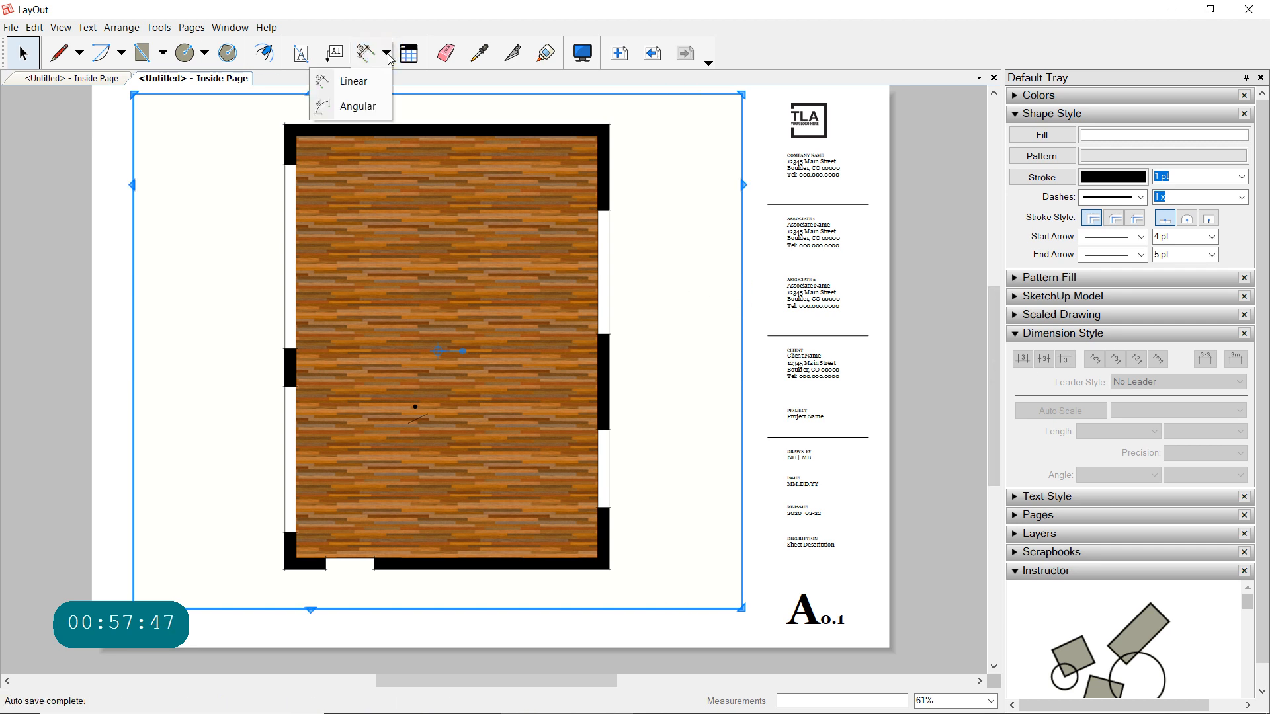
{"action": "left_click", "coordinate": [342, 82]}
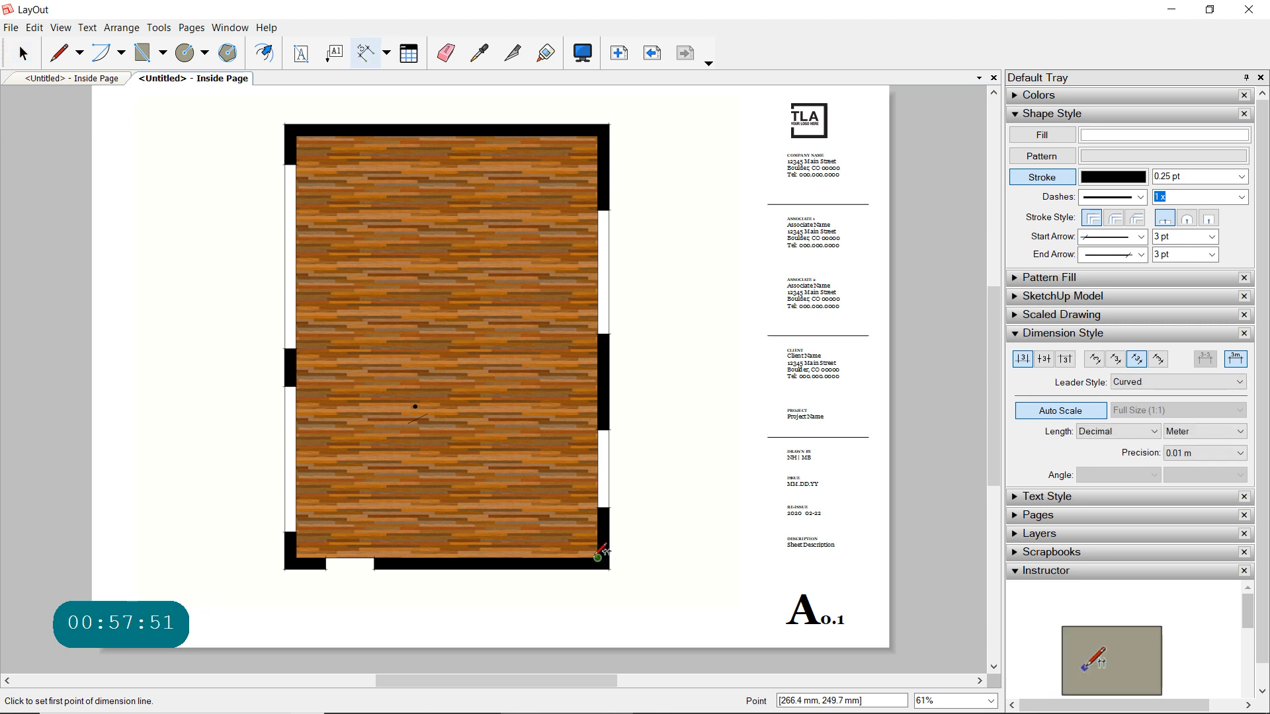
{"action": "left_click", "coordinate": [611, 507]}
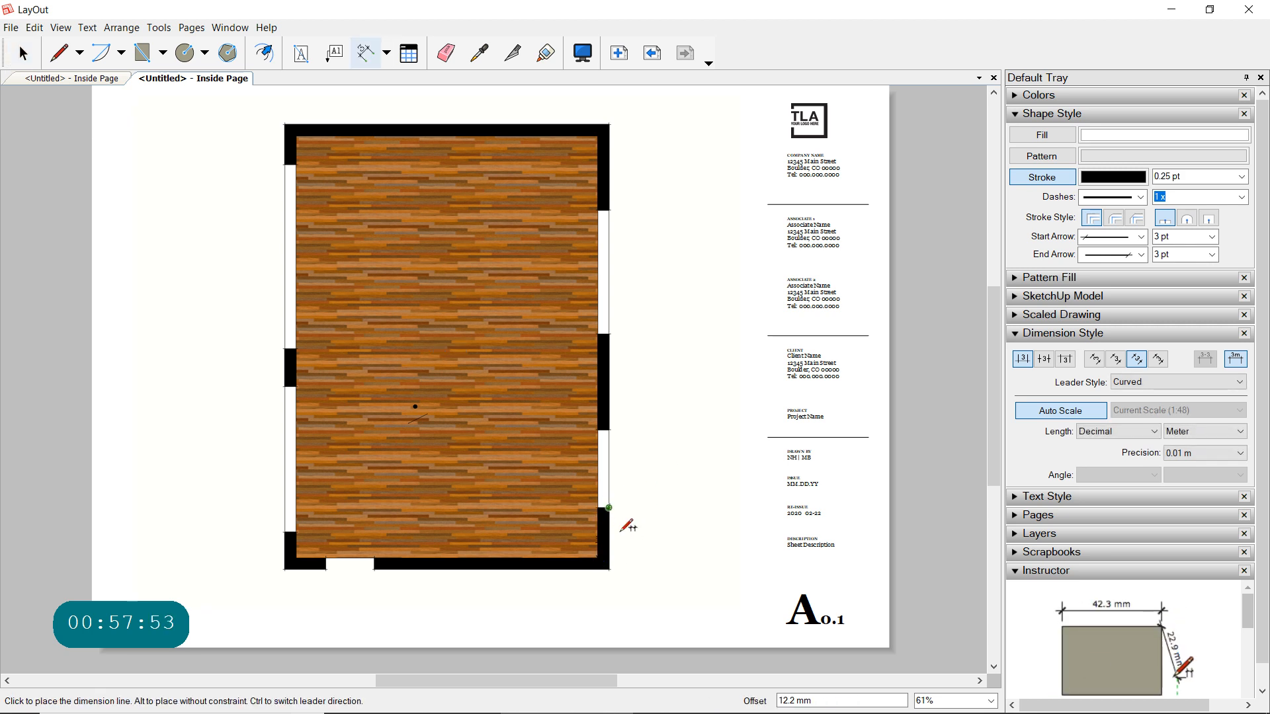
{"action": "left_click", "coordinate": [655, 511]}
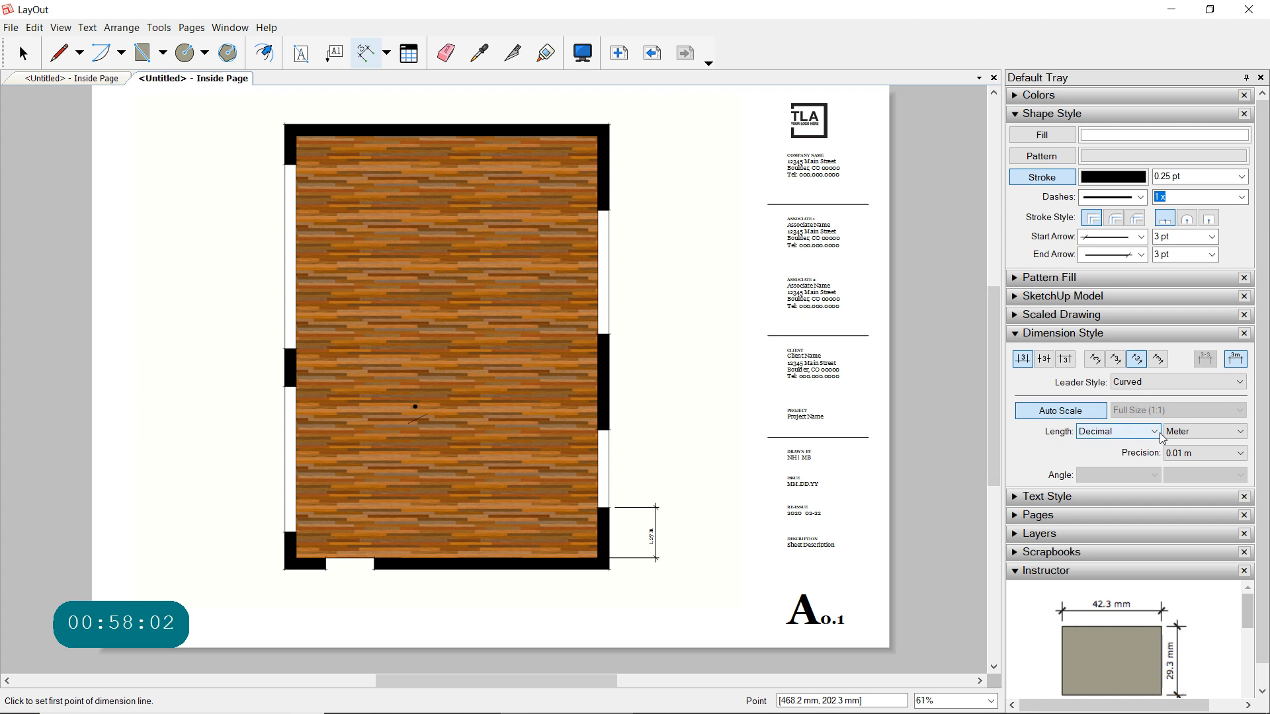
- Change the length format of the existing dimension beside the right wall to Architectural
{"action": "left_click", "coordinate": [24, 58]}
{"action": "left_click", "coordinate": [653, 528]}
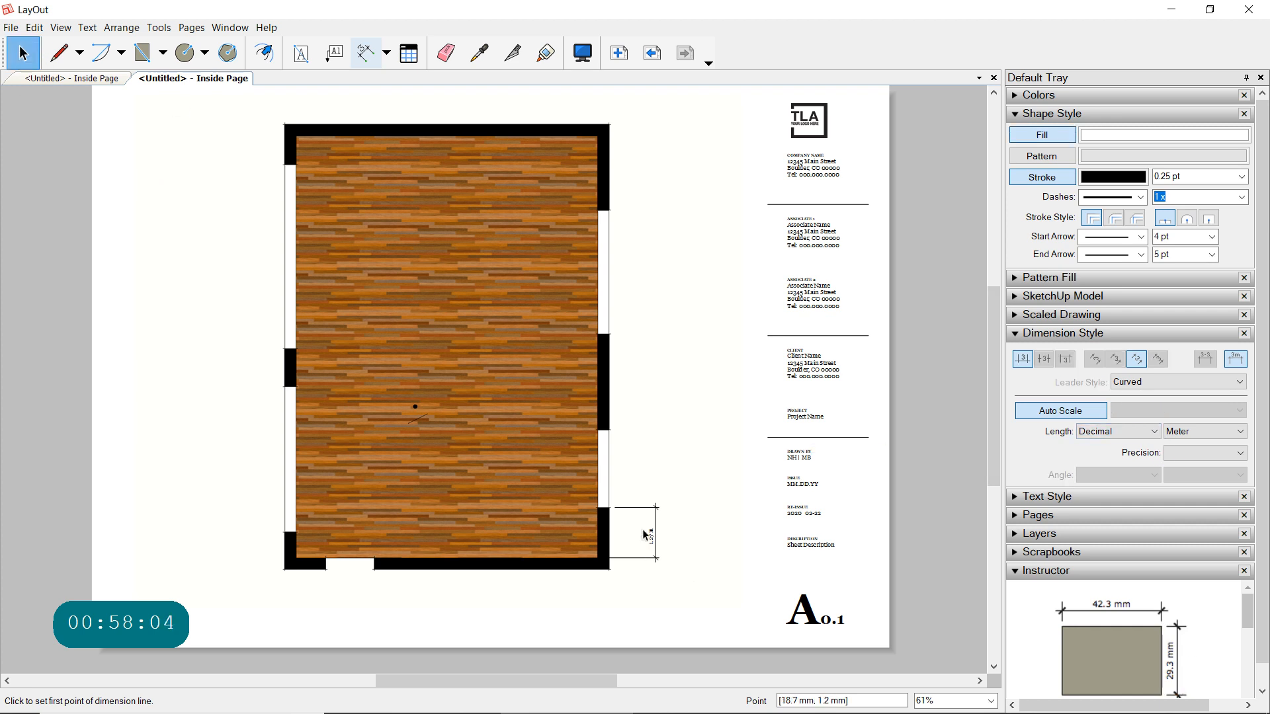
{"action": "left_click", "coordinate": [656, 529]}
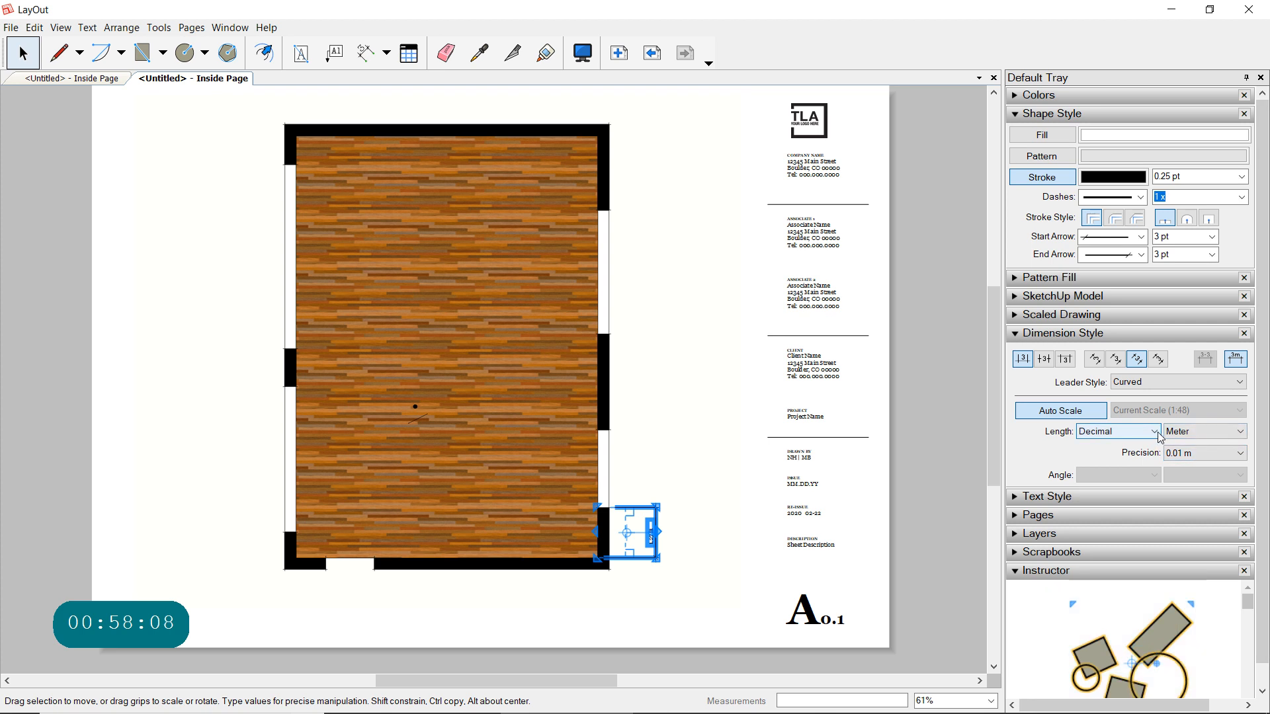
{"action": "left_click", "coordinate": [1154, 431]}
{"action": "left_click", "coordinate": [1114, 444]}
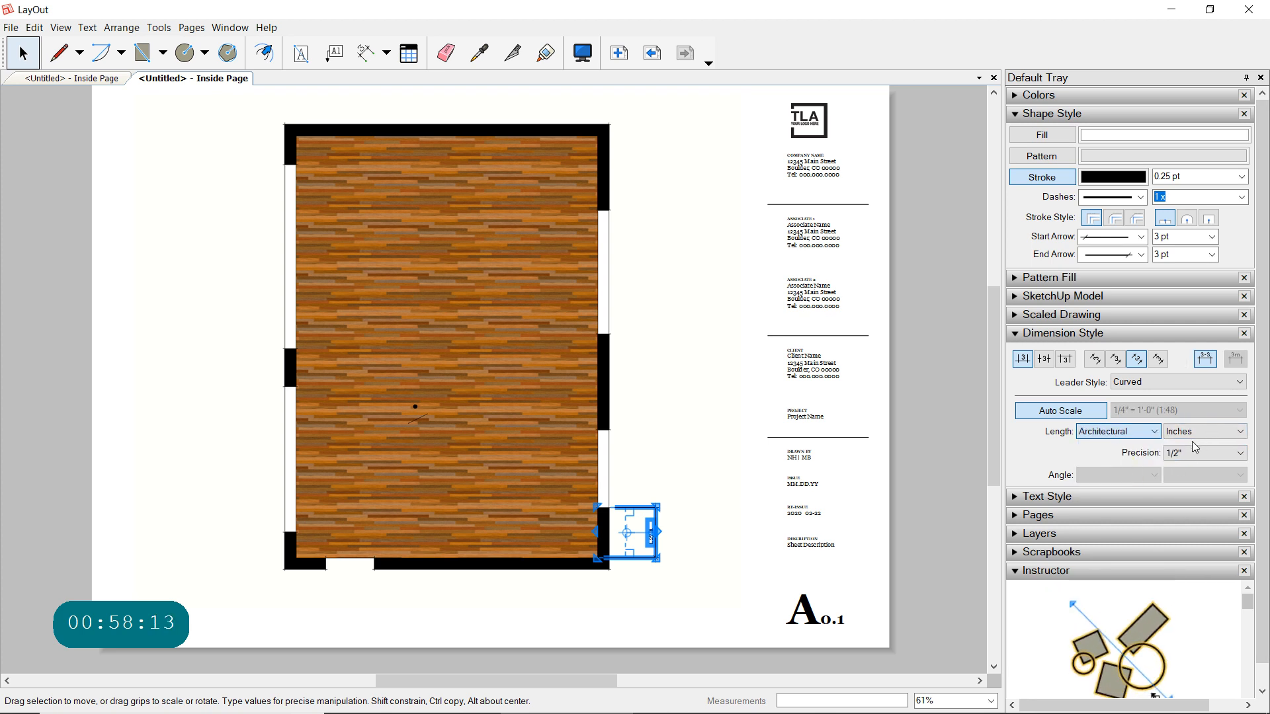
{"action": "left_click", "coordinate": [900, 552]}
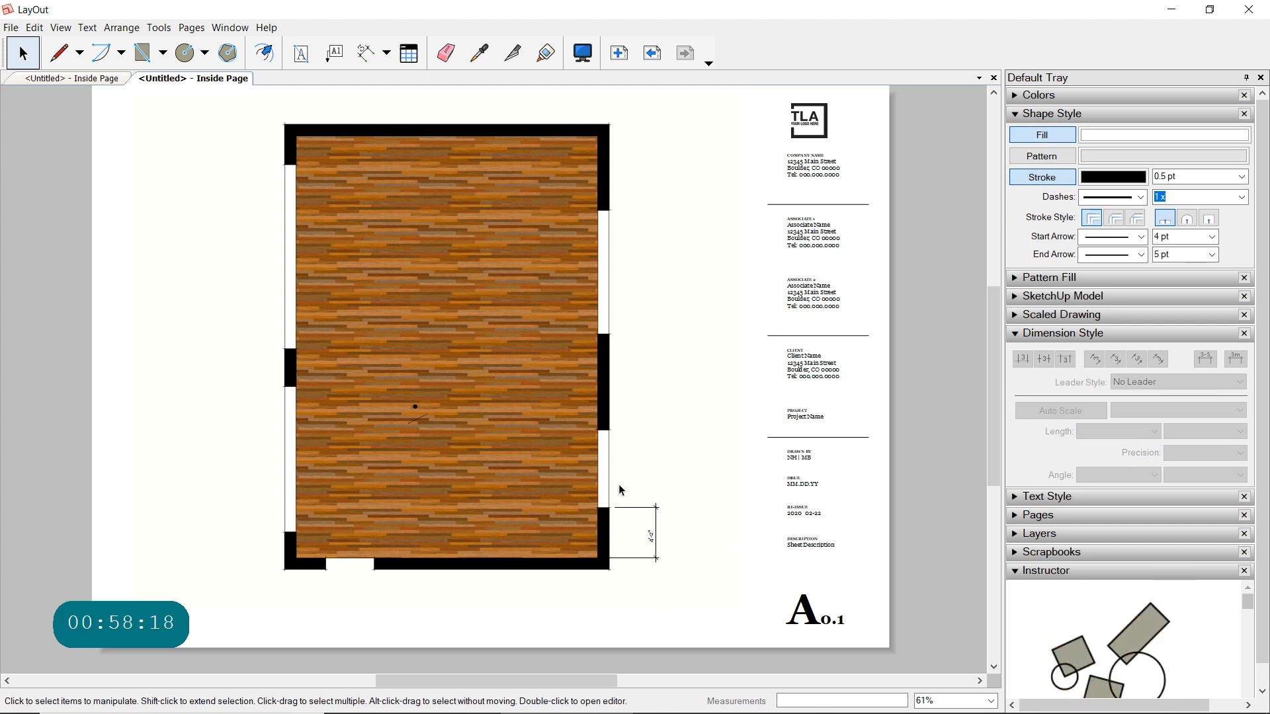
- Set the Linear Dimension tool's length format to Architectural for new dimensions
{"action": "left_click", "coordinate": [365, 52]}
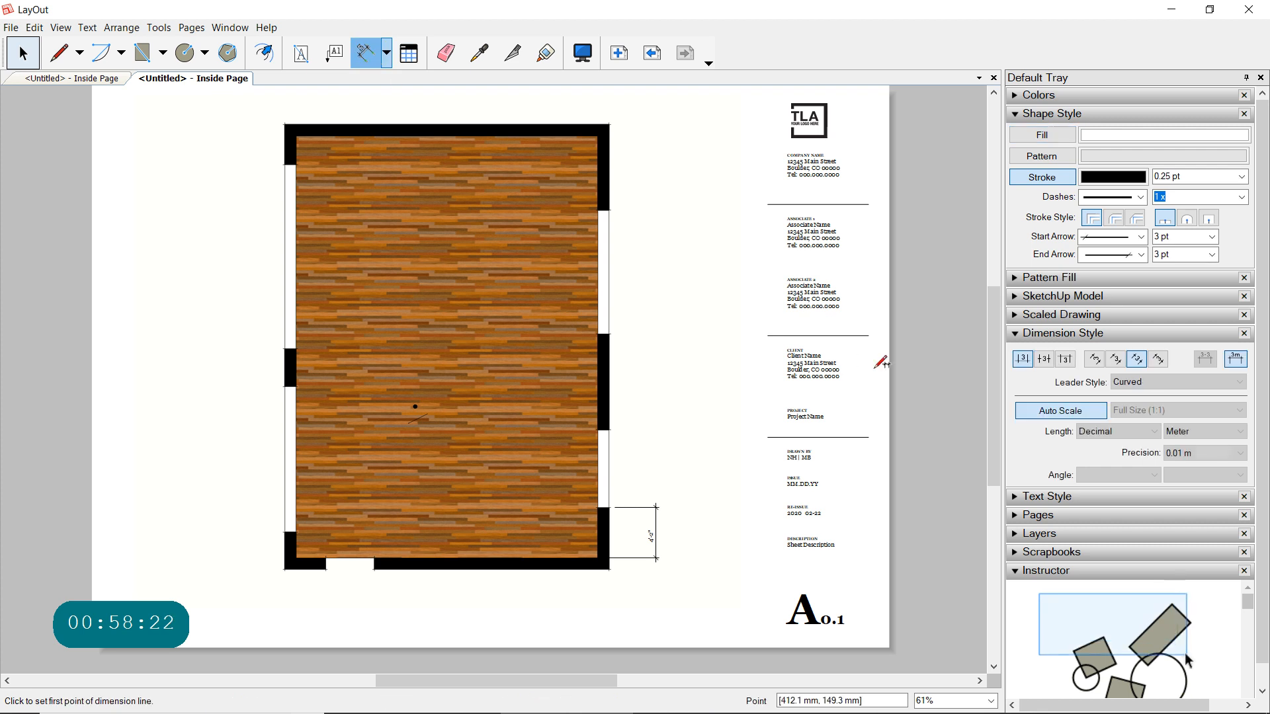
{"action": "left_click", "coordinate": [1145, 434]}
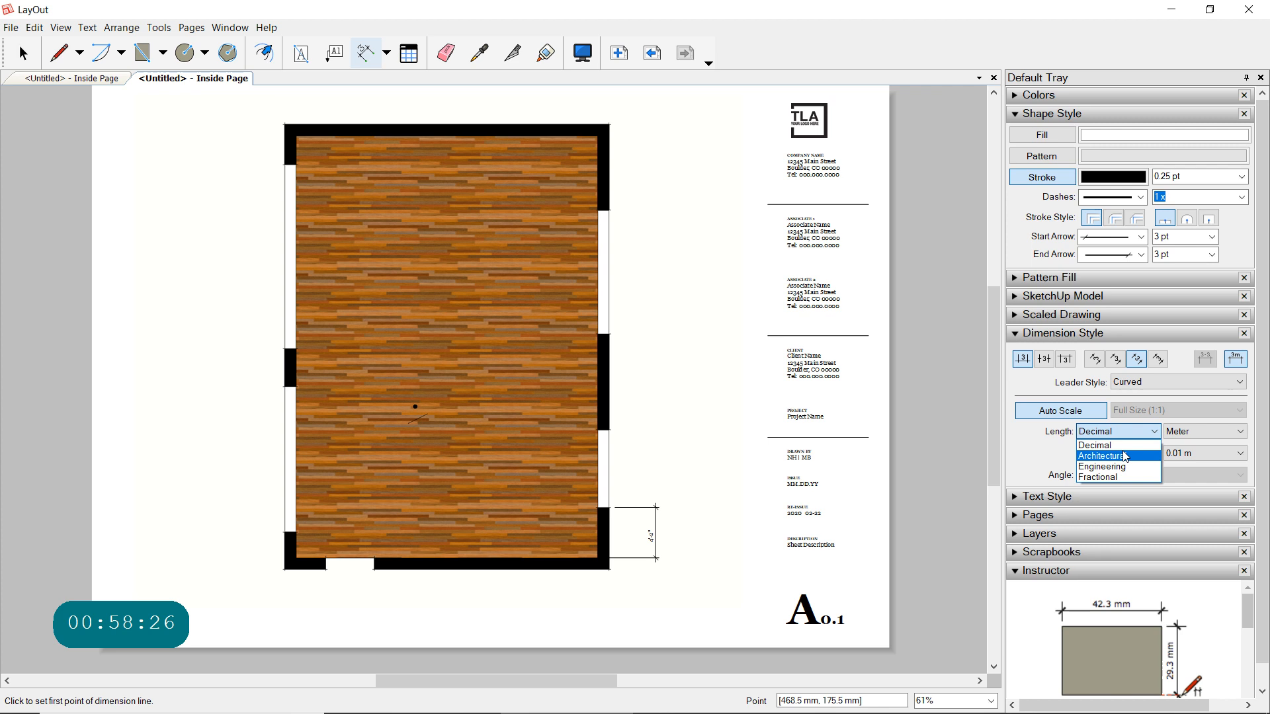
{"action": "left_click", "coordinate": [1124, 456]}
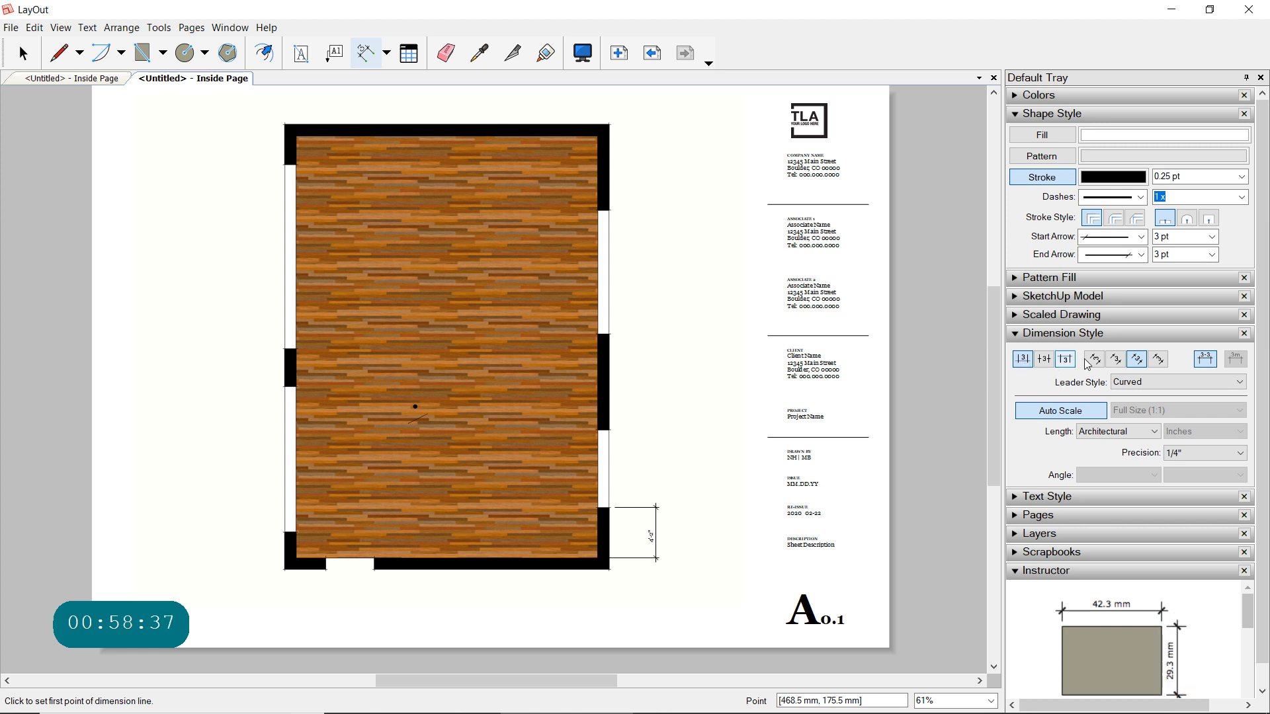
- Dimension the right wall's lower window opening, placing the dimension line outside the wall above the existing dimension
{"action": "left_click", "coordinate": [609, 507]}
{"action": "left_click", "coordinate": [608, 430]}
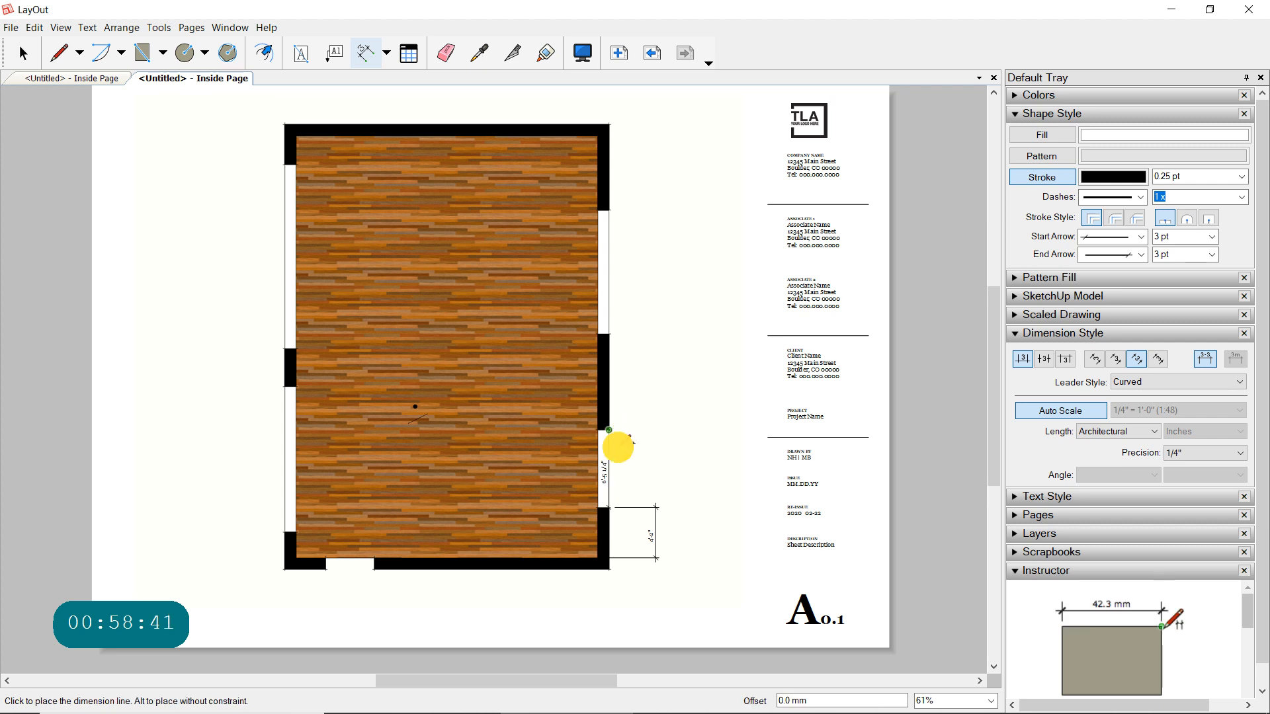
{"action": "left_click", "coordinate": [665, 450]}
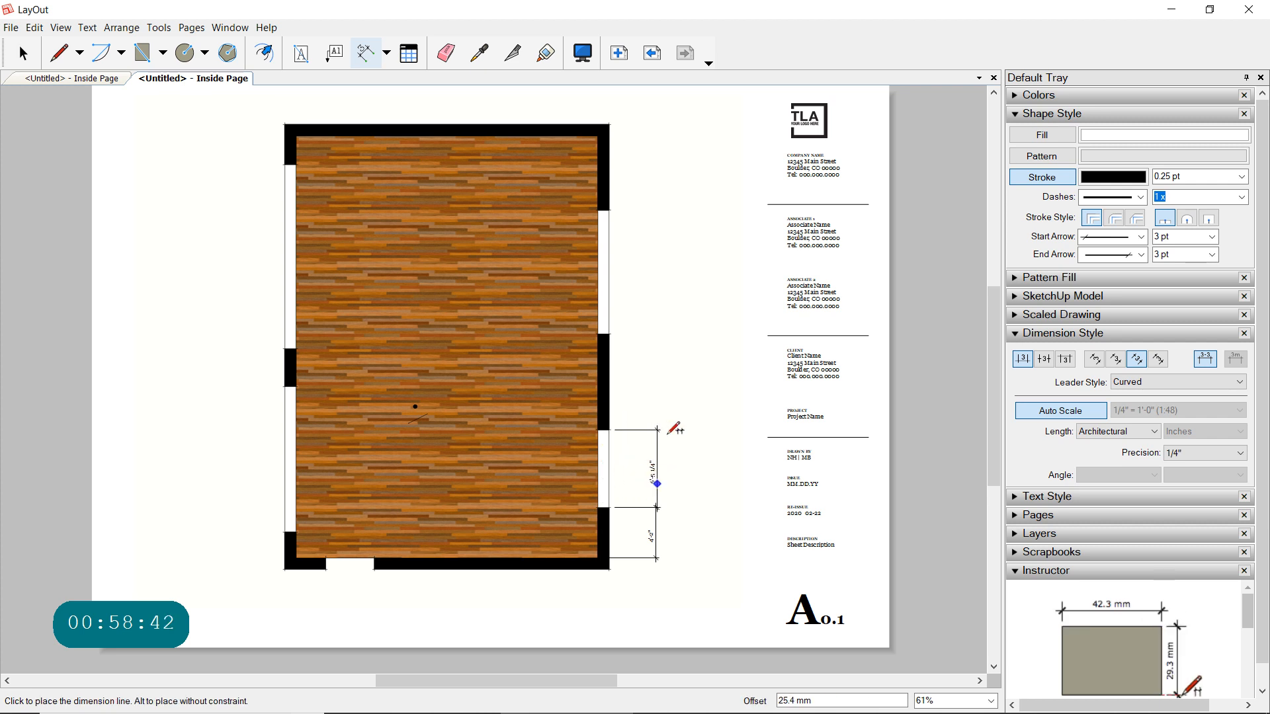
- Shift the lower window's dimension line slightly toward the wall to align it with the dimension line below
{"action": "left_click", "coordinate": [22, 53]}
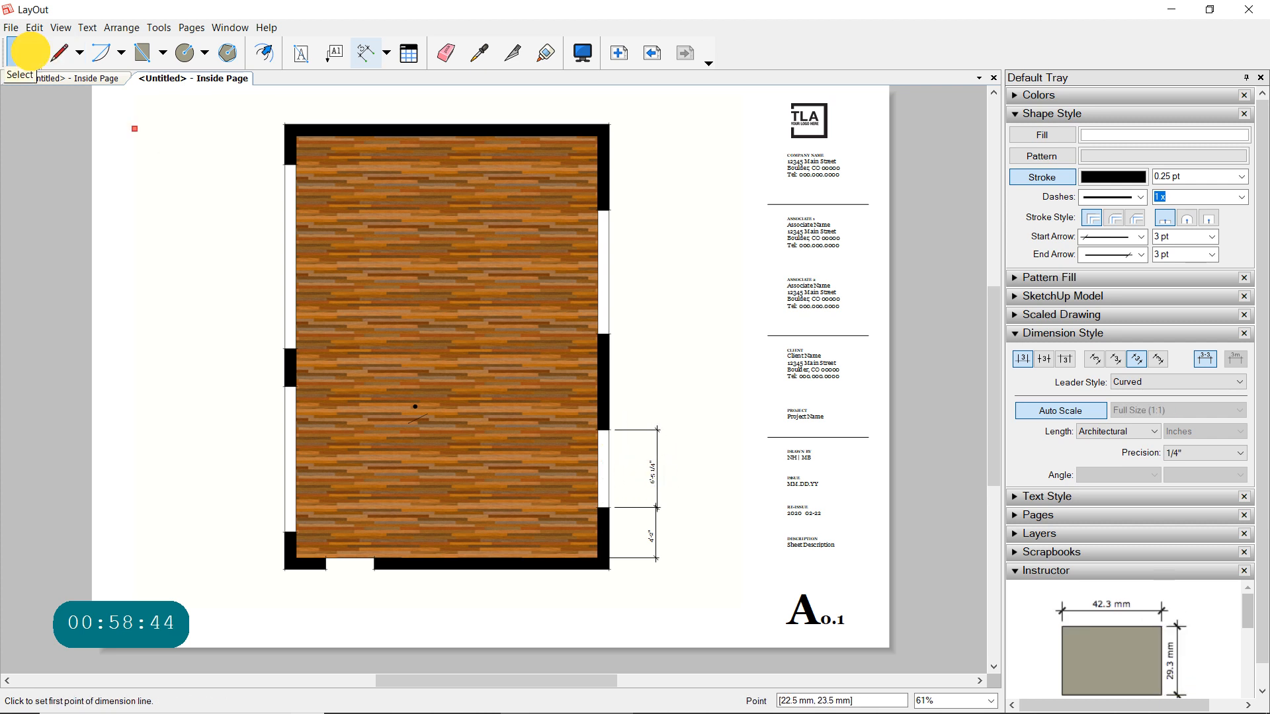
{"action": "left_click", "coordinate": [657, 473]}
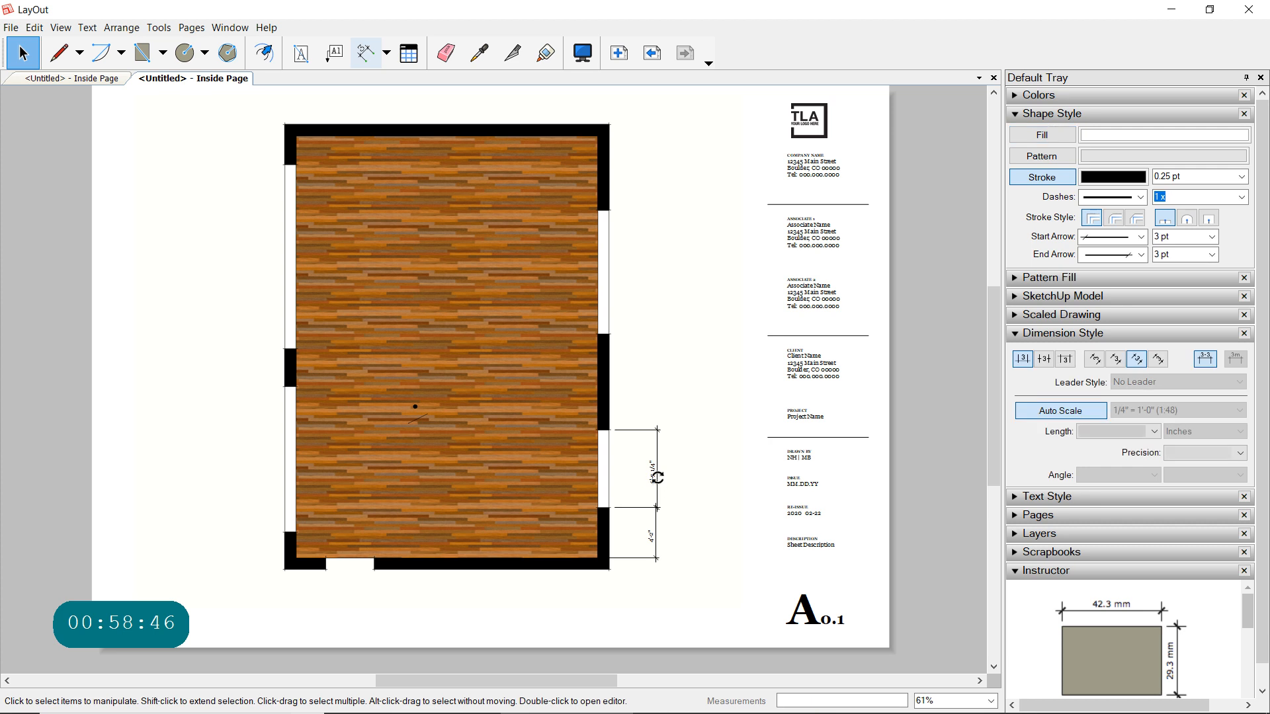
{"action": "left_click", "coordinate": [655, 471]}
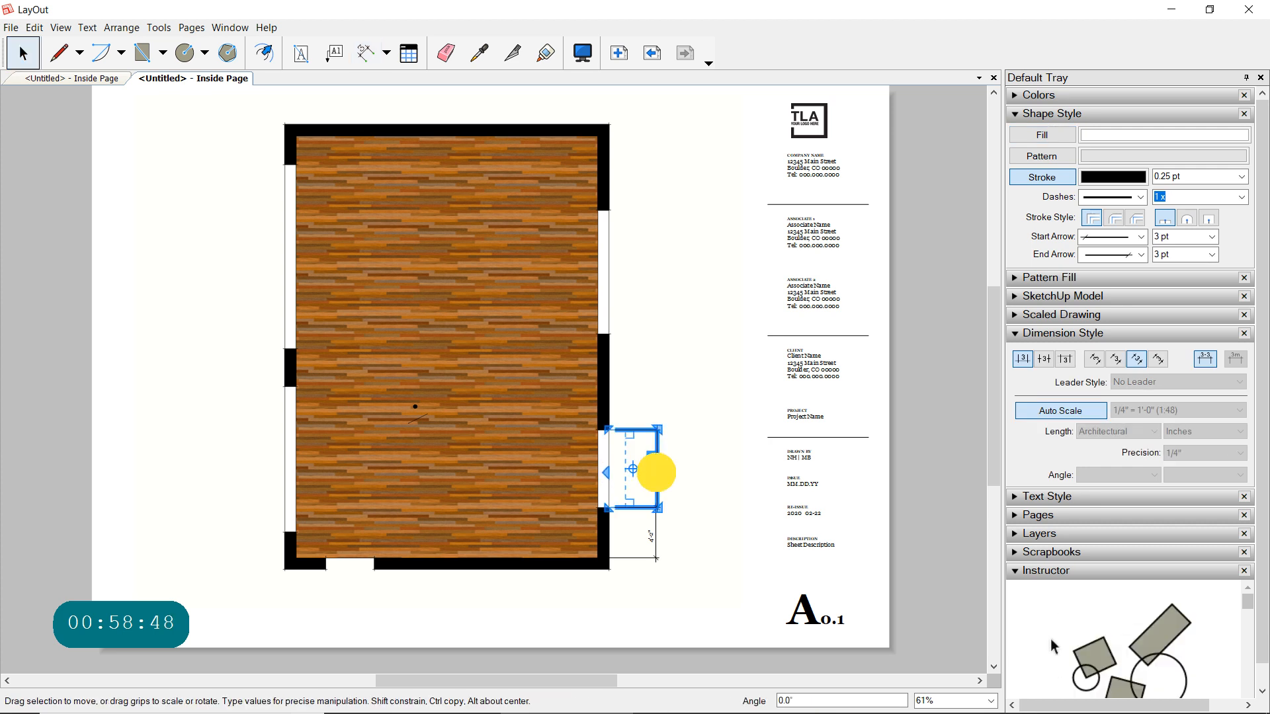
{"action": "mouse_move", "coordinate": [650, 473]}
{"action": "left_mouse_down"}
{"action": "mouse_move", "coordinate": [649, 460]}
{"action": "mouse_move", "coordinate": [651, 471]}
{"action": "left_mouse_up"}
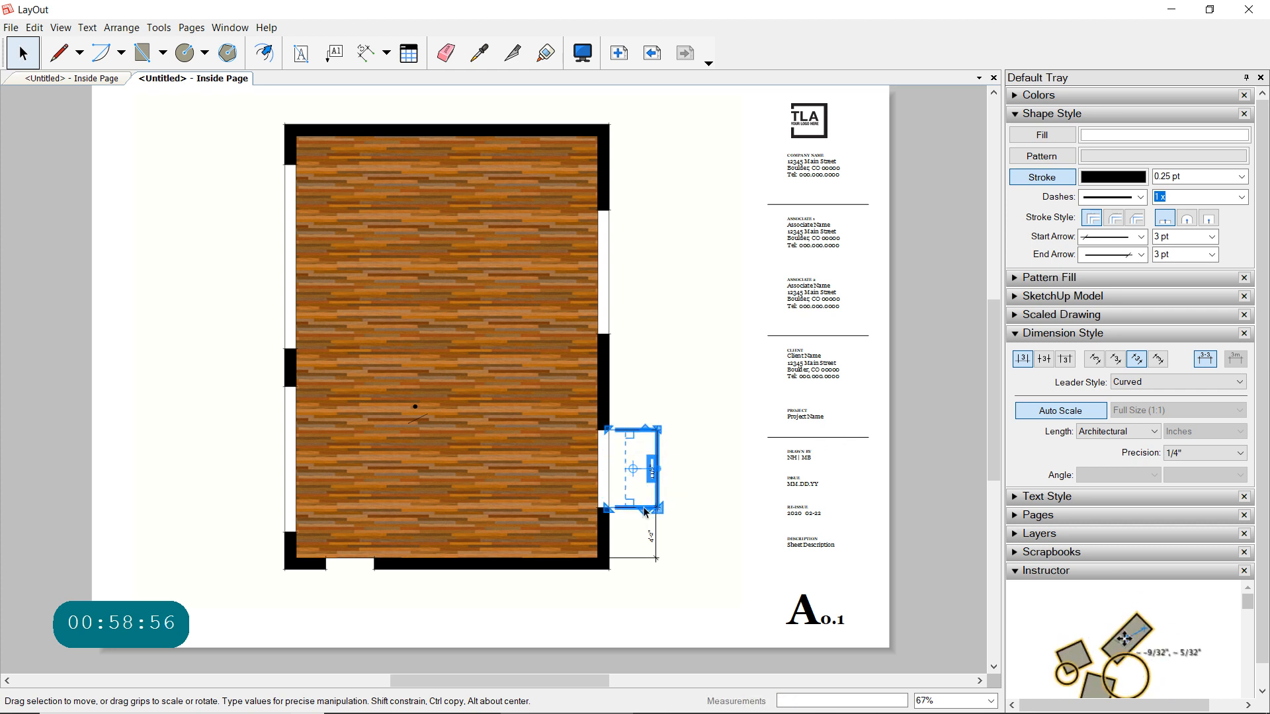
{"action": "scroll", "coordinate": [647, 510], "scroll_direction": "up", "scroll_amount": 3}
{"action": "scroll", "coordinate": [657, 511], "scroll_direction": "up", "scroll_amount": 3}
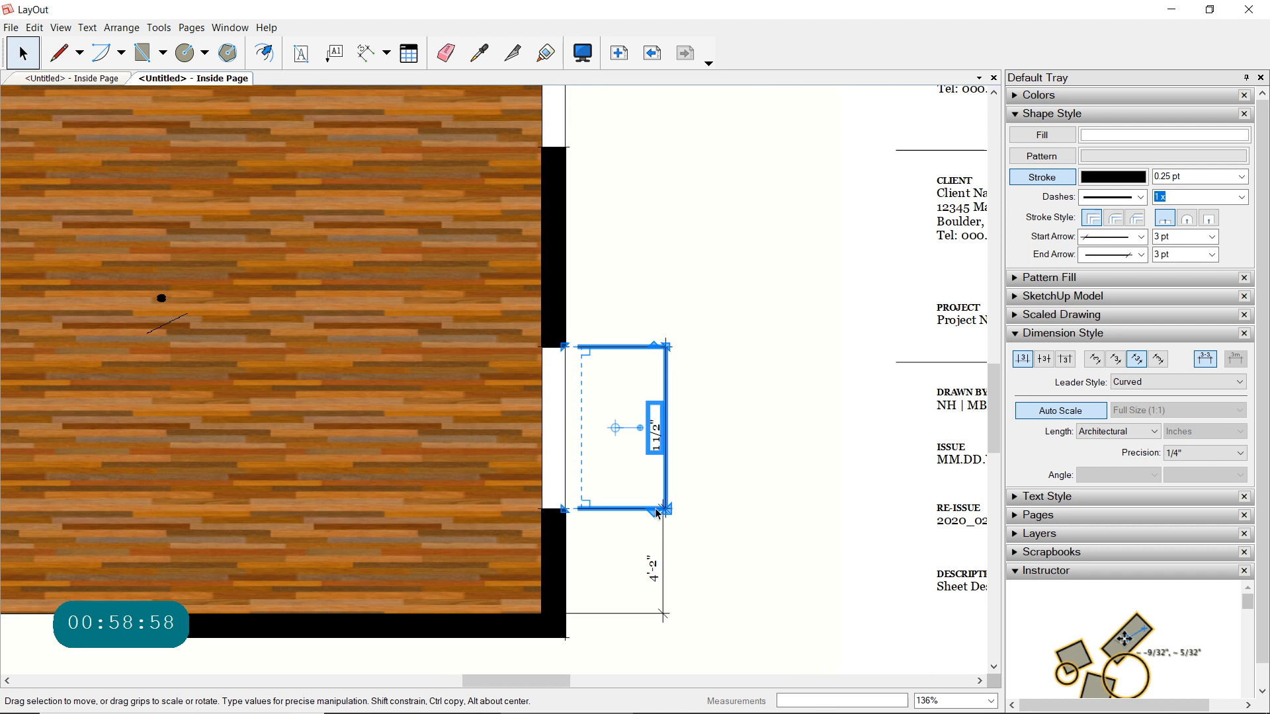
{"action": "left_click", "coordinate": [772, 460]}
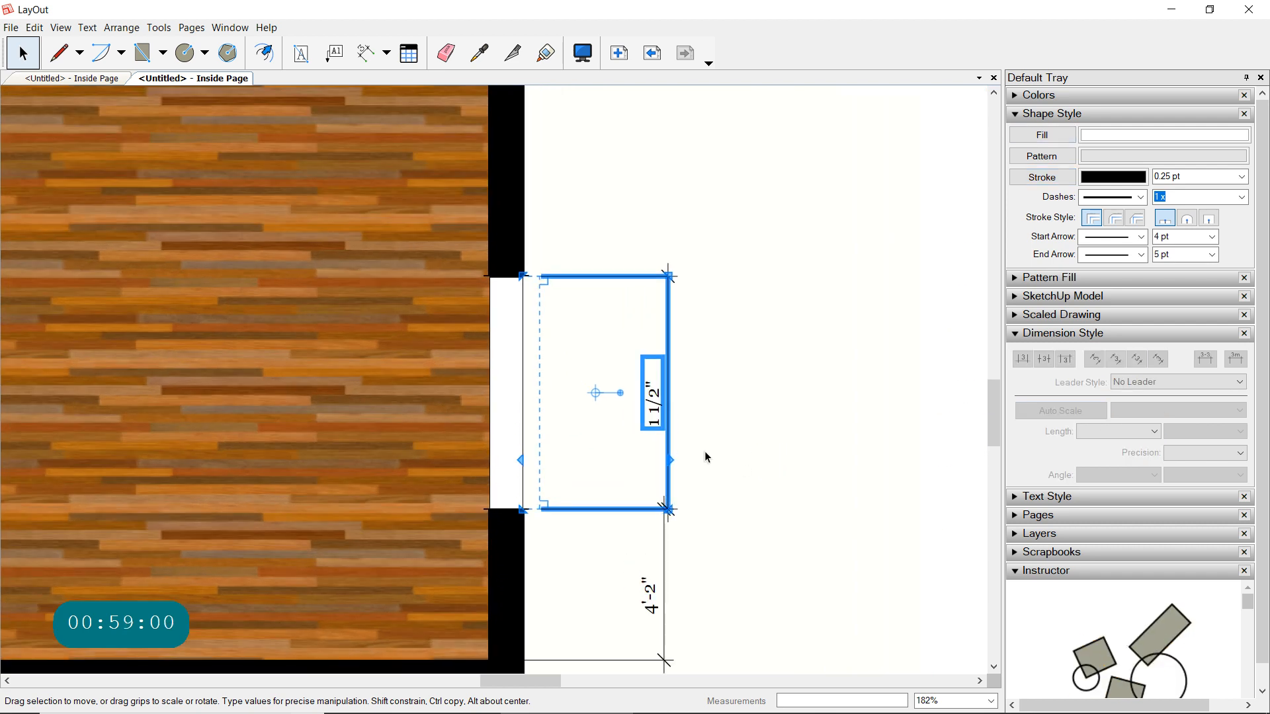
{"action": "left_click", "coordinate": [666, 448]}
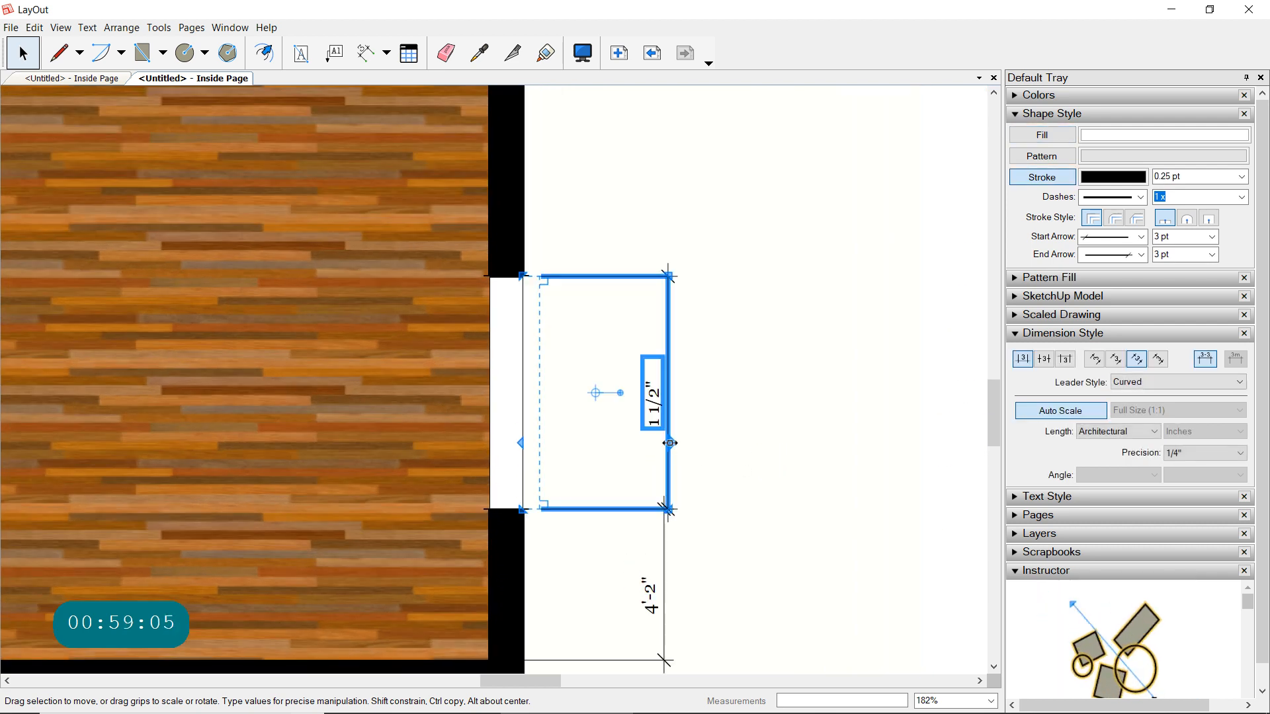
{"action": "left_click", "coordinate": [668, 442]}
{"action": "left_click_drag", "start_coordinate": [668, 442], "coordinate": [666, 443]}
{"action": "left_click", "coordinate": [768, 445]}
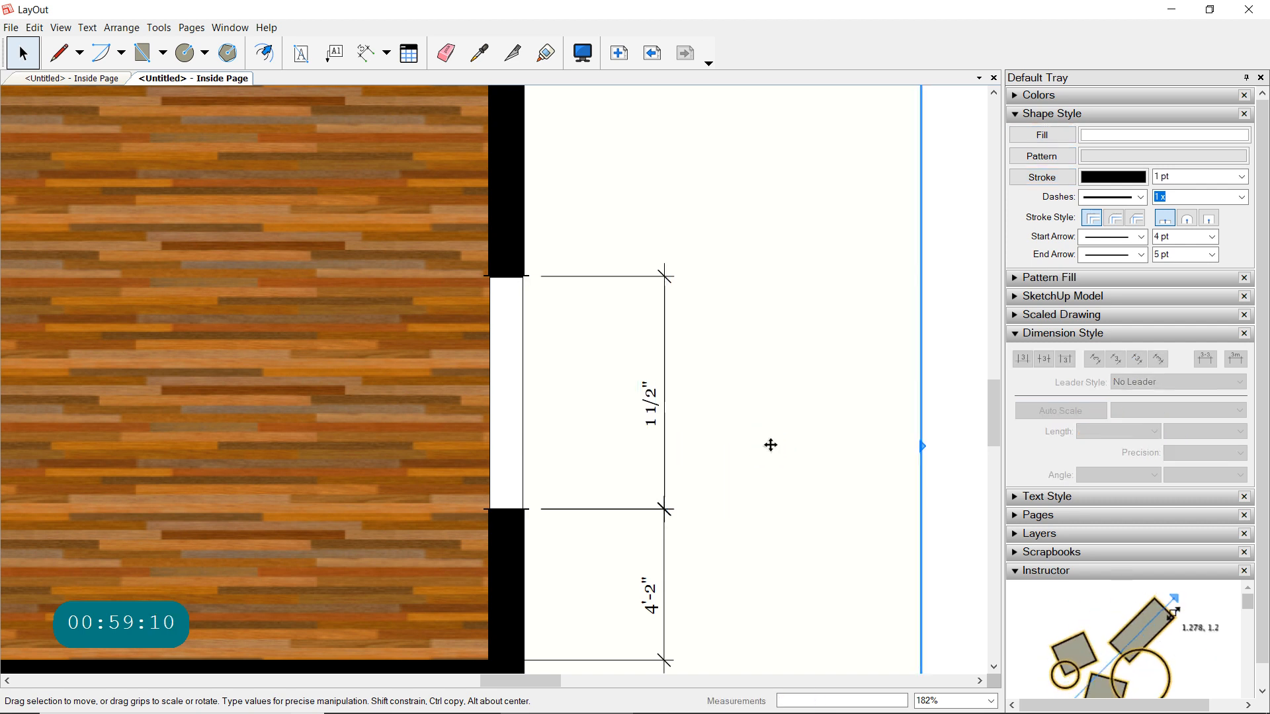
- Dimension the right wall segment between the lower and upper windows, in line with the dimensions below it
{"action": "scroll", "coordinate": [770, 445], "scroll_direction": "down", "scroll_amount": 1}
{"action": "scroll", "coordinate": [770, 445], "scroll_direction": "down", "scroll_amount": 6}
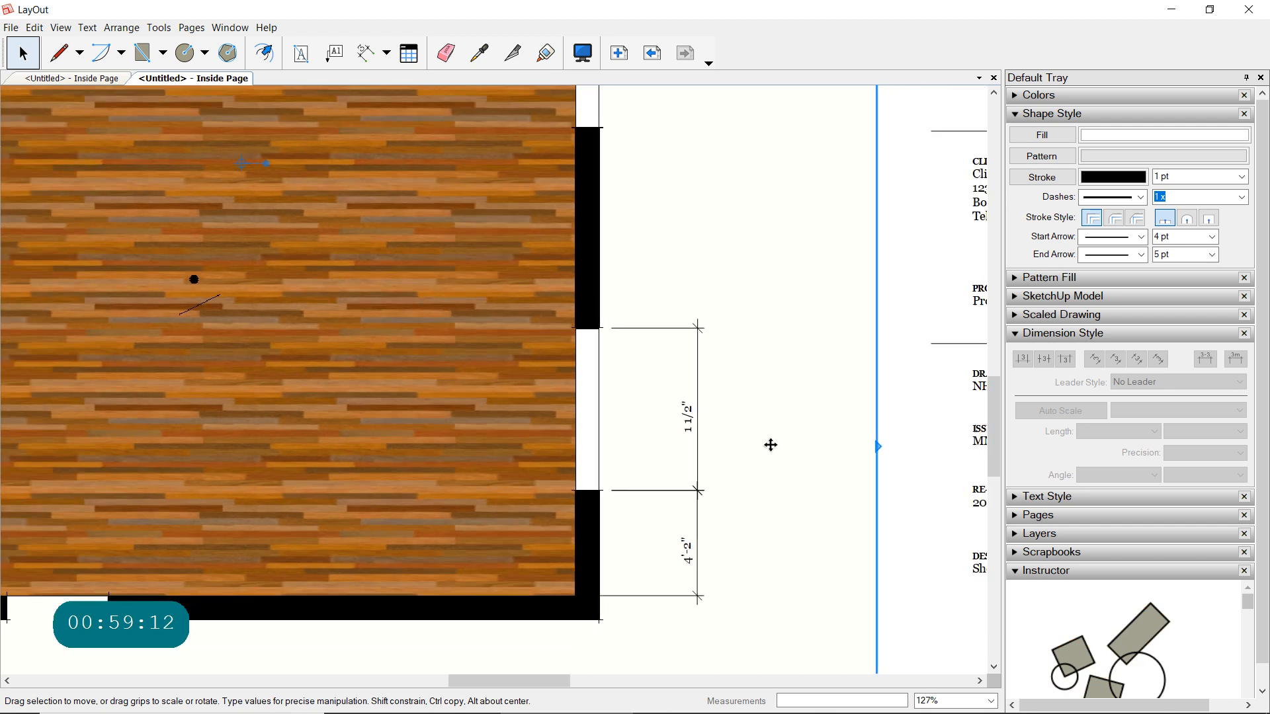
{"action": "scroll", "coordinate": [770, 445], "scroll_direction": "down", "scroll_amount": 2}
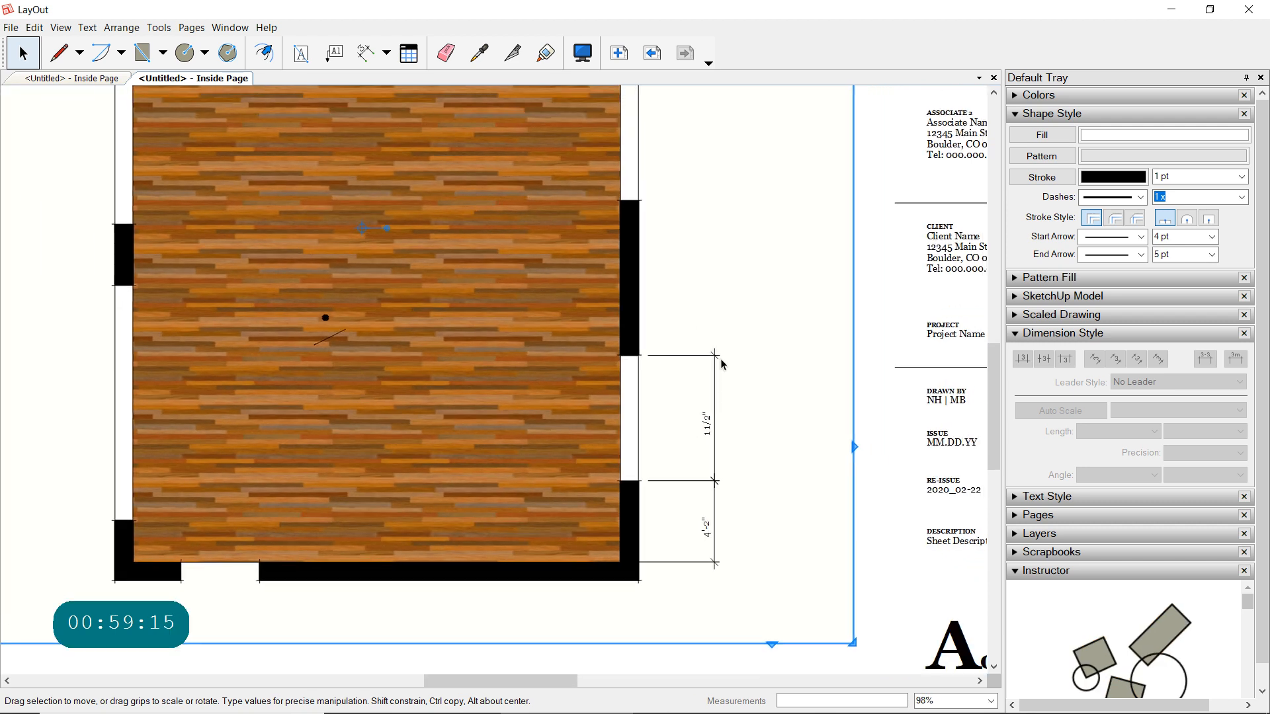
{"action": "left_click", "coordinate": [365, 55]}
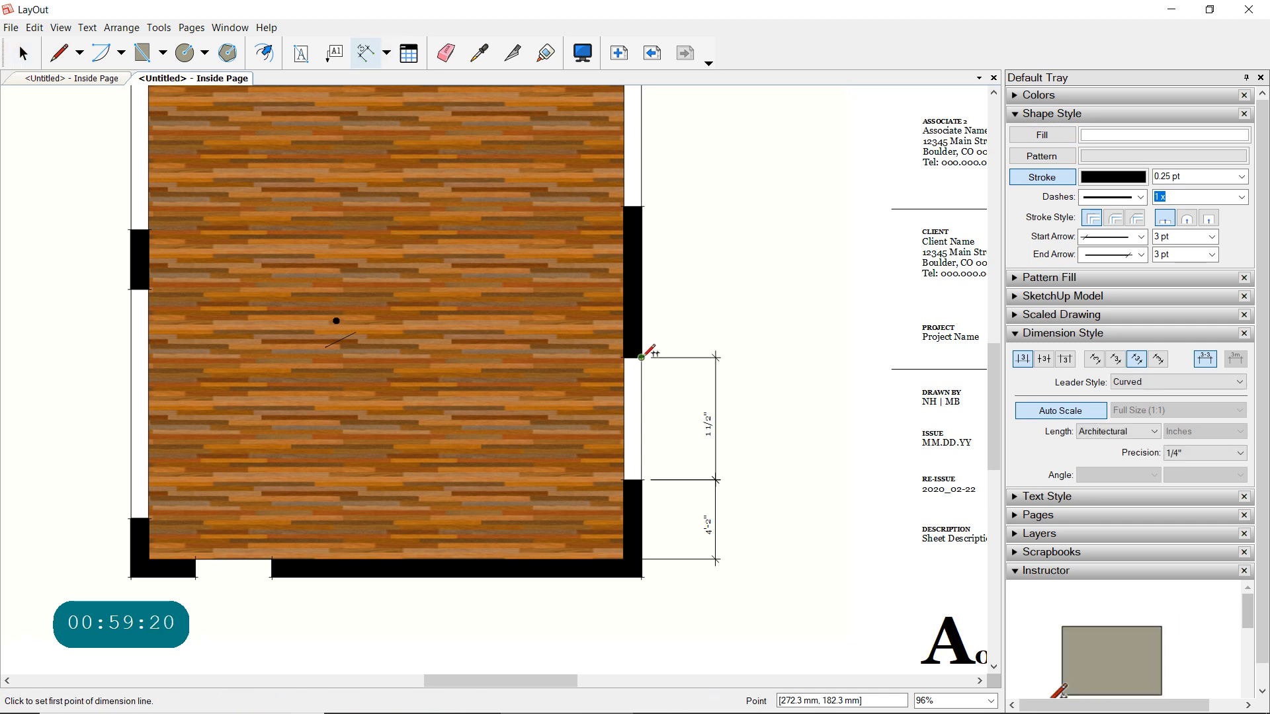
{"action": "left_click", "coordinate": [639, 236]}
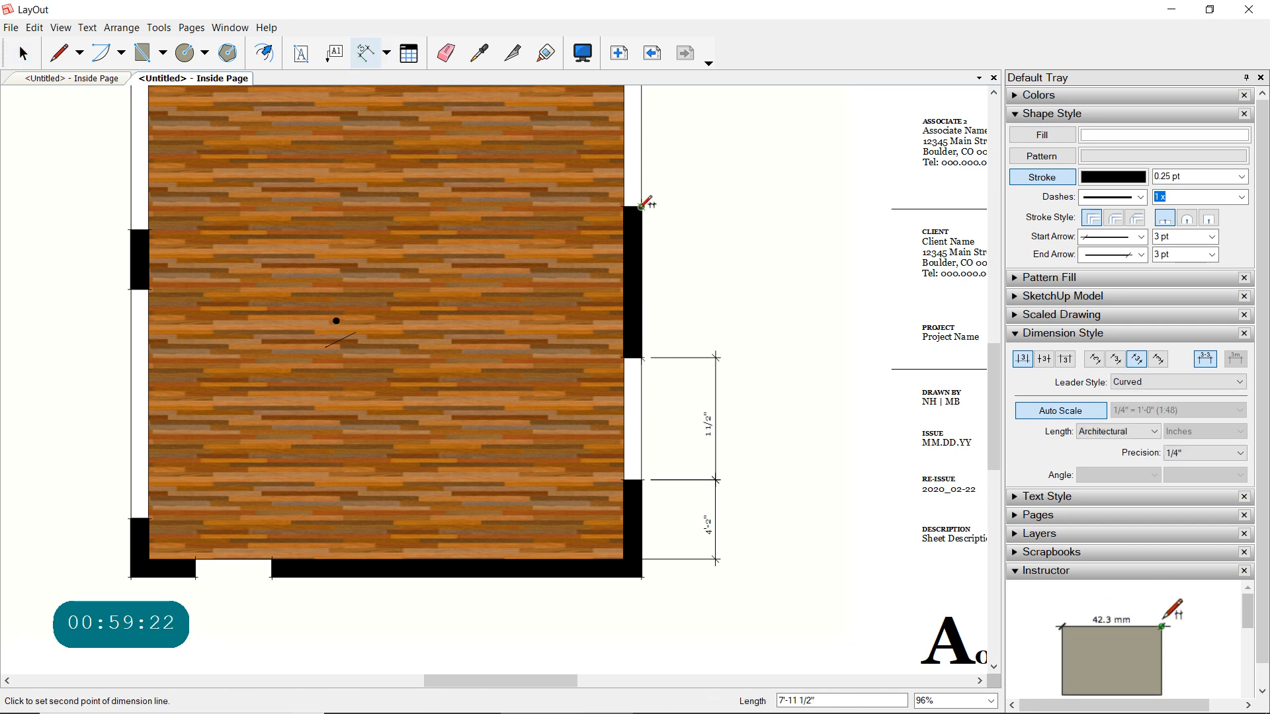
{"action": "left_click", "coordinate": [641, 207]}
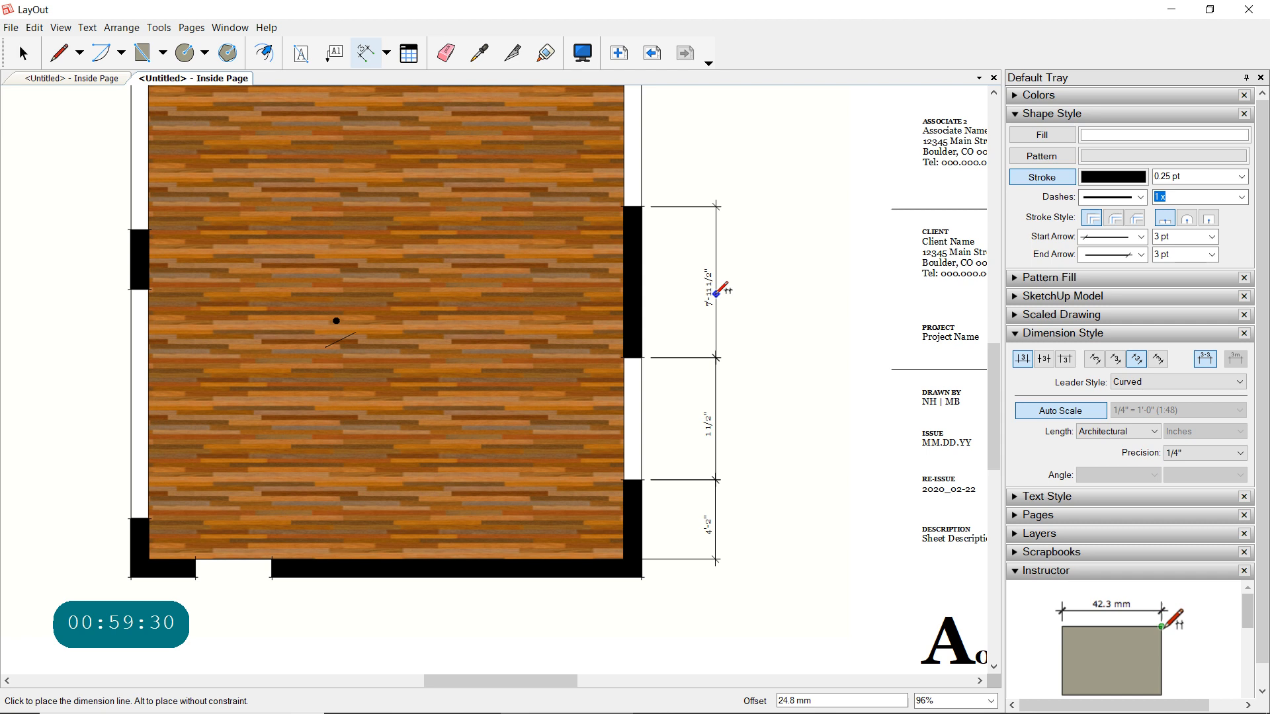
{"action": "left_click", "coordinate": [723, 291]}
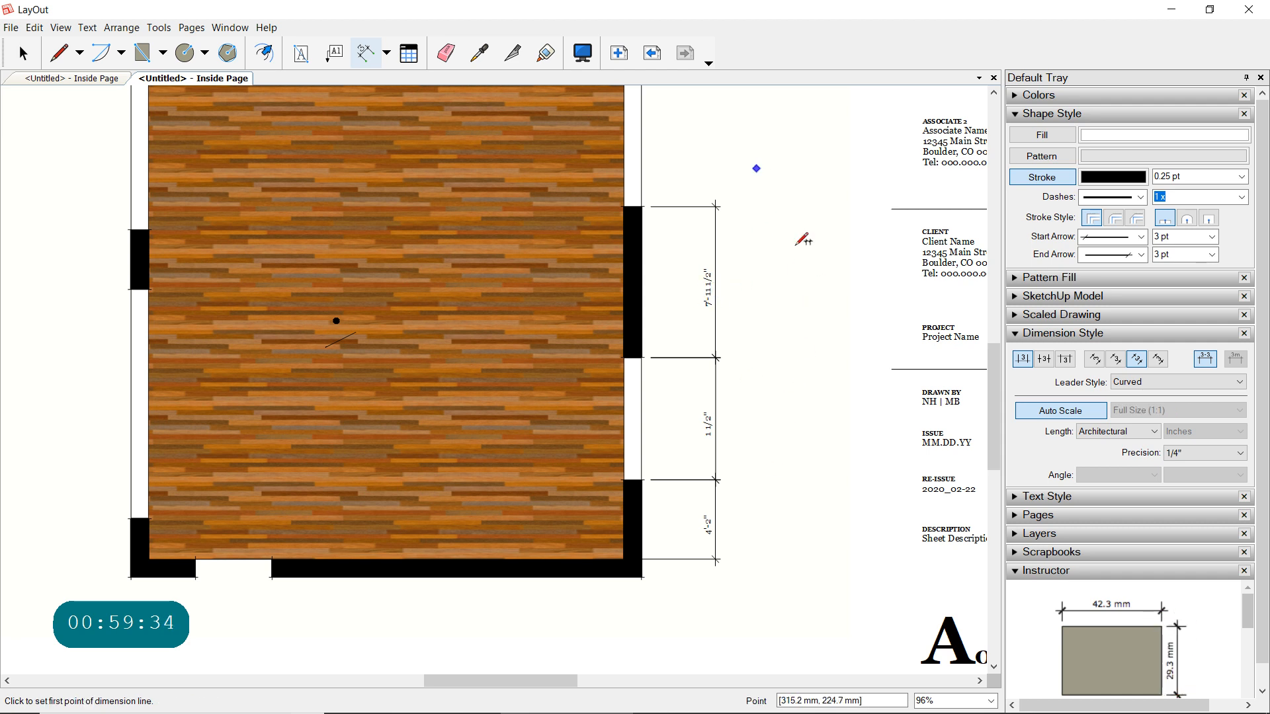
- Dimension the right wall's upper window opening, with its dimension line continuing the existing chain
{"action": "scroll", "coordinate": [781, 246], "scroll_direction": "down", "scroll_amount": 1}
{"action": "middle_click_drag", "start_coordinate": [781, 246], "coordinate": [737, 348]}
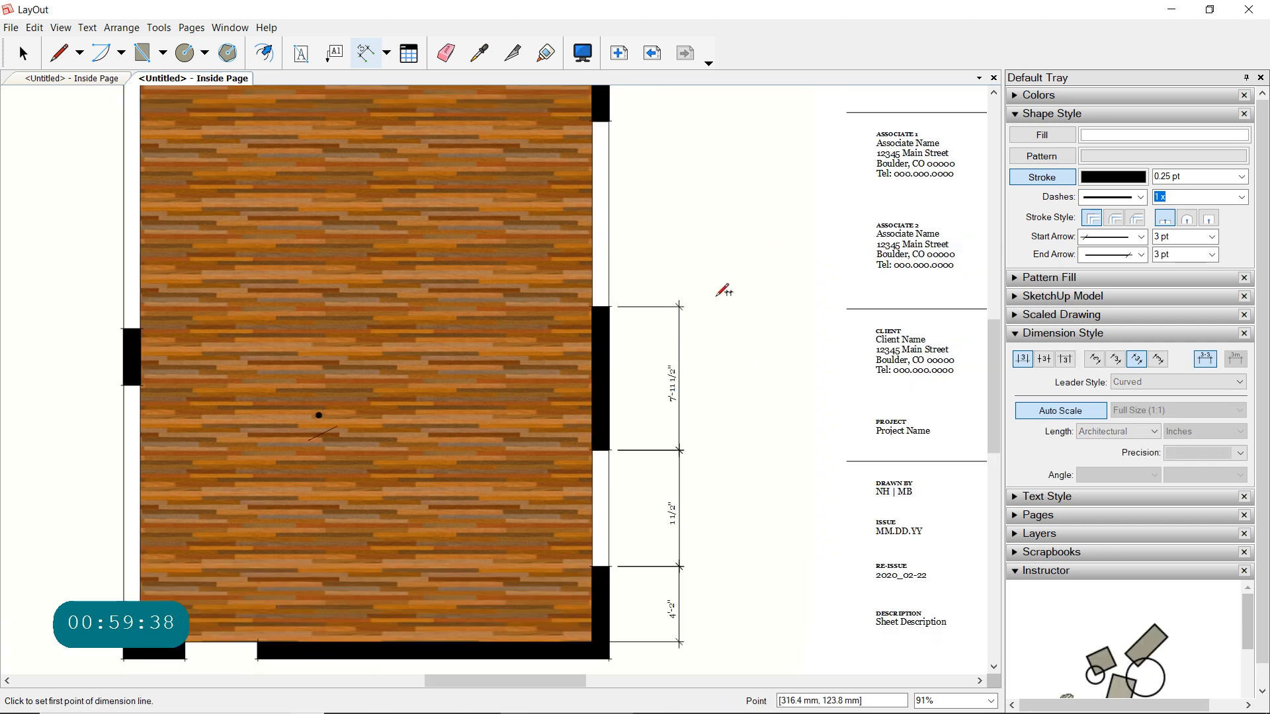
{"action": "left_click", "coordinate": [602, 310]}
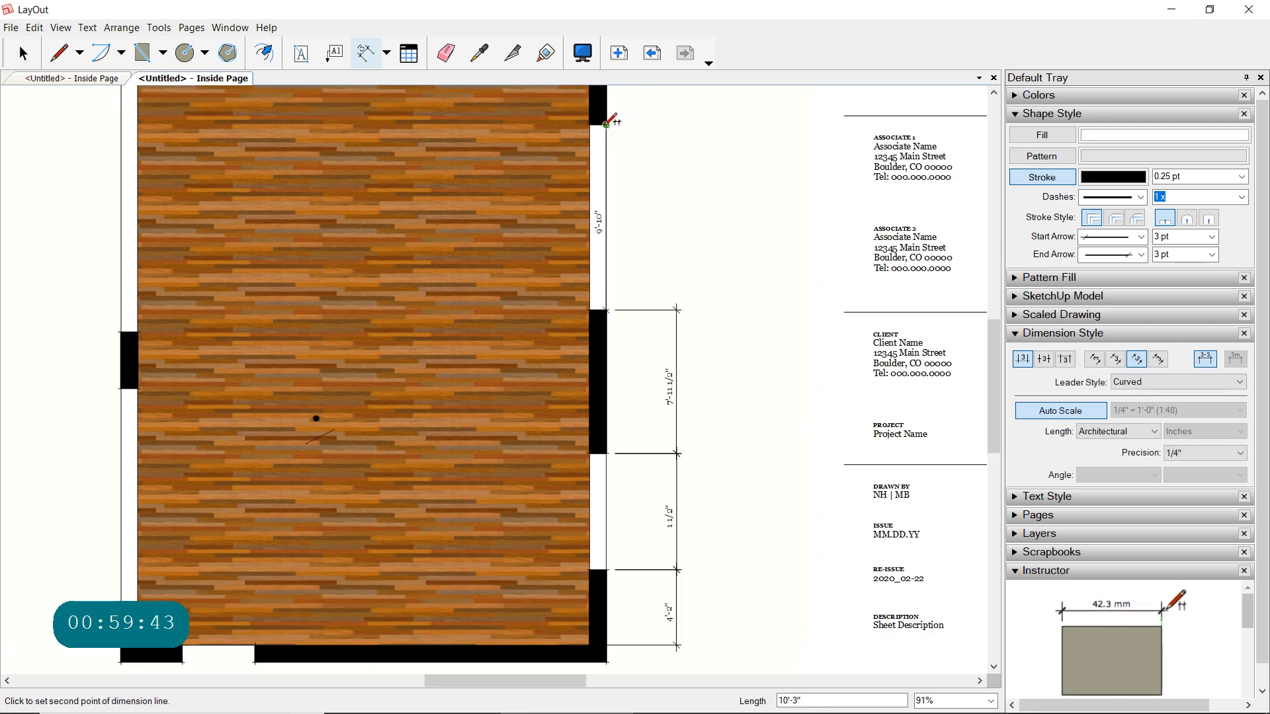
{"action": "left_click", "coordinate": [606, 125]}
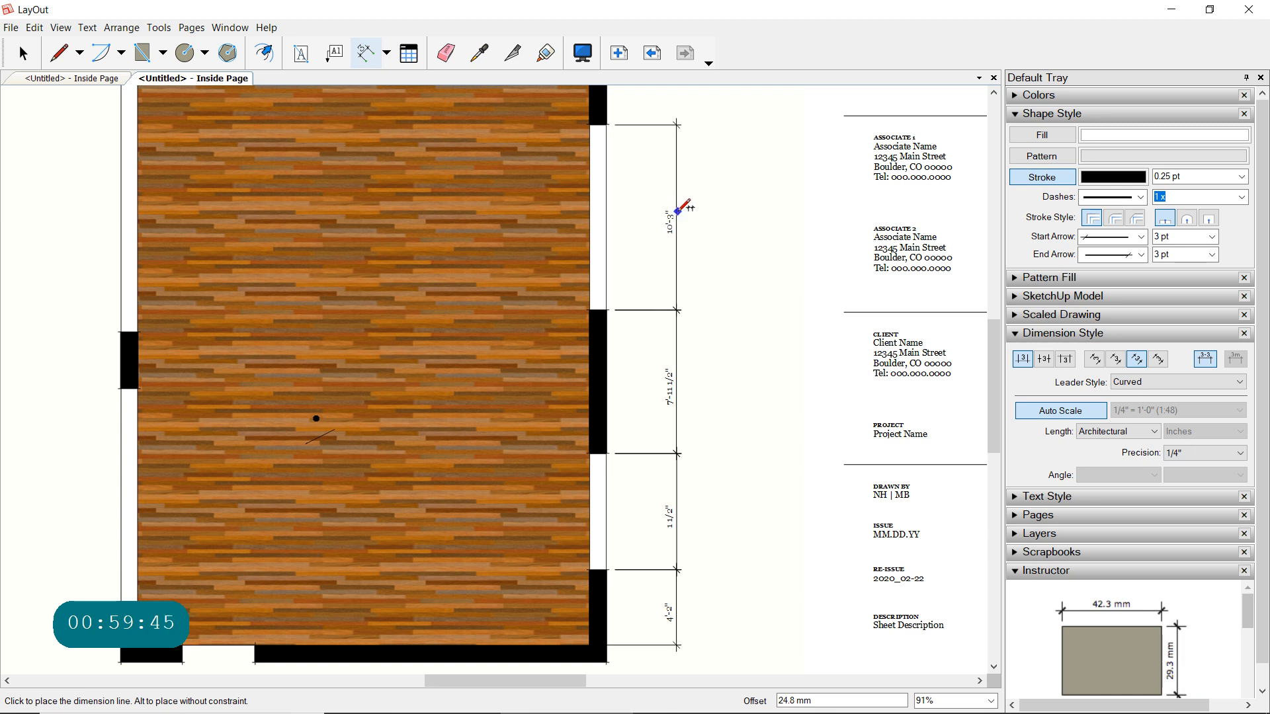
{"action": "left_click", "coordinate": [795, 251]}
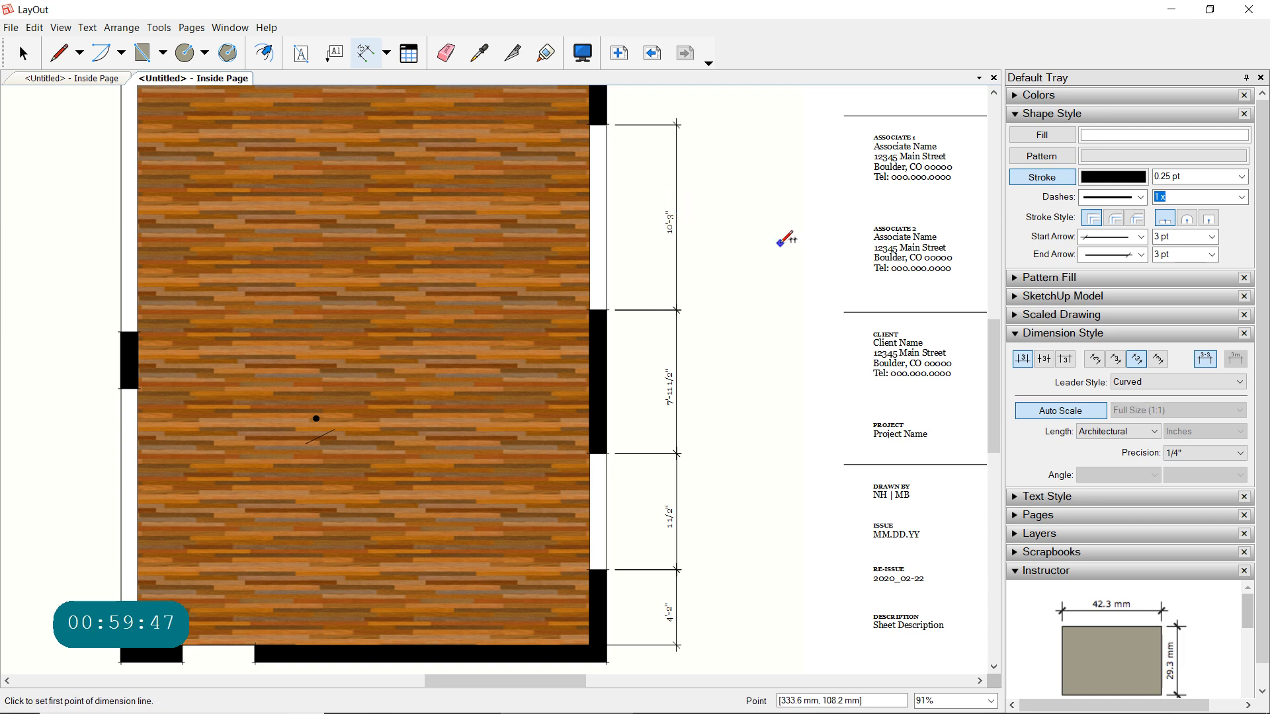
{"action": "scroll", "coordinate": [779, 243], "scroll_direction": "down", "scroll_amount": 3}
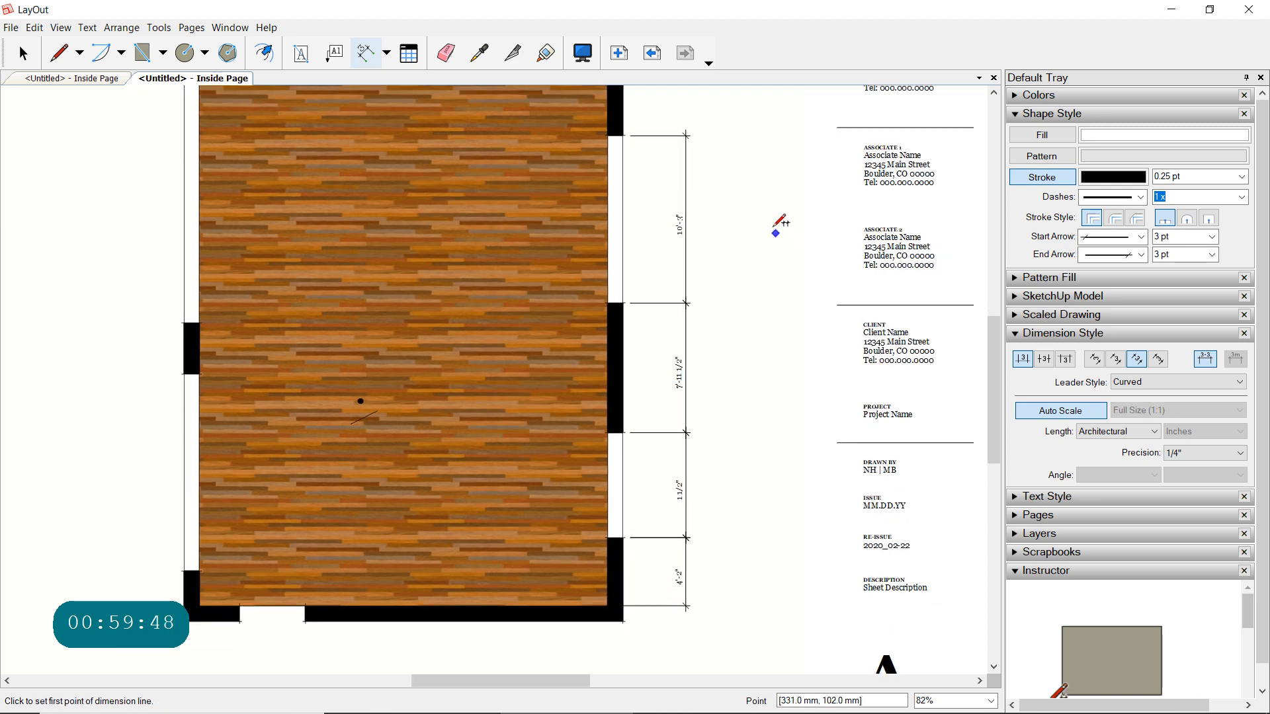
{"action": "middle_click_drag", "start_coordinate": [771, 228], "coordinate": [754, 293]}
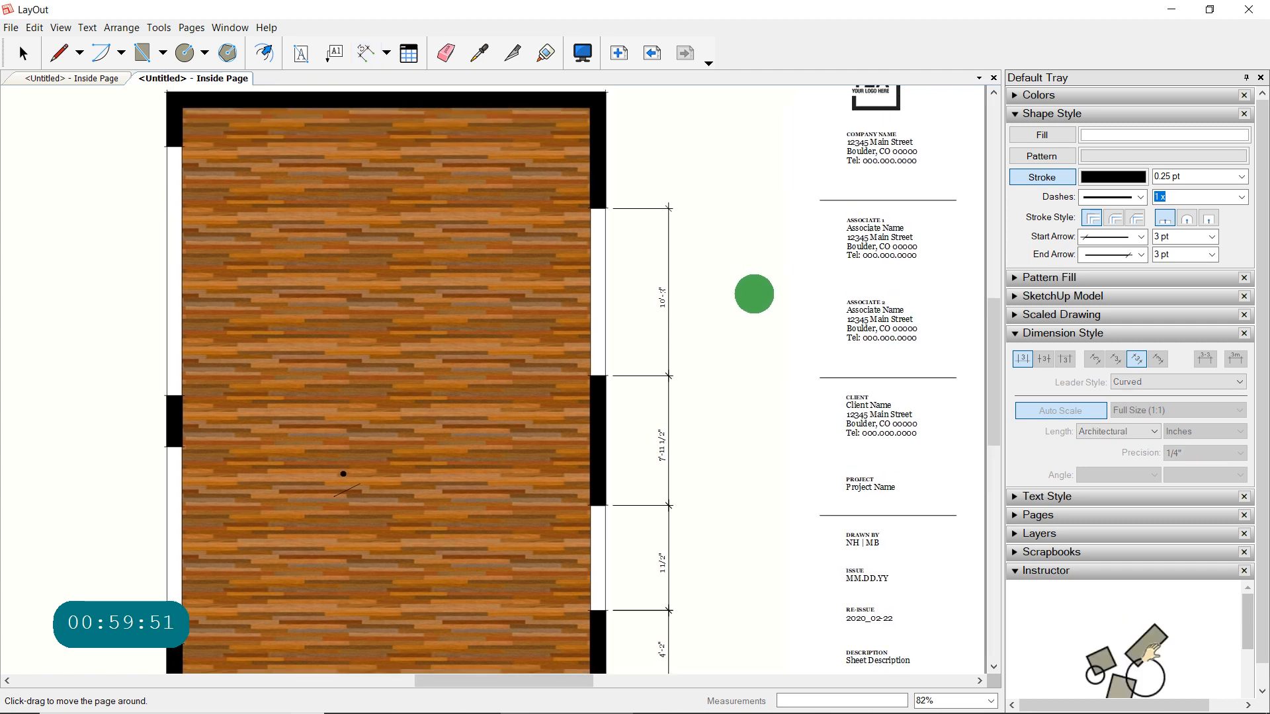
{"action": "left_click", "coordinate": [605, 211]}
{"action": "key", "text": "shift"}
{"action": "key", "text": "shift"}
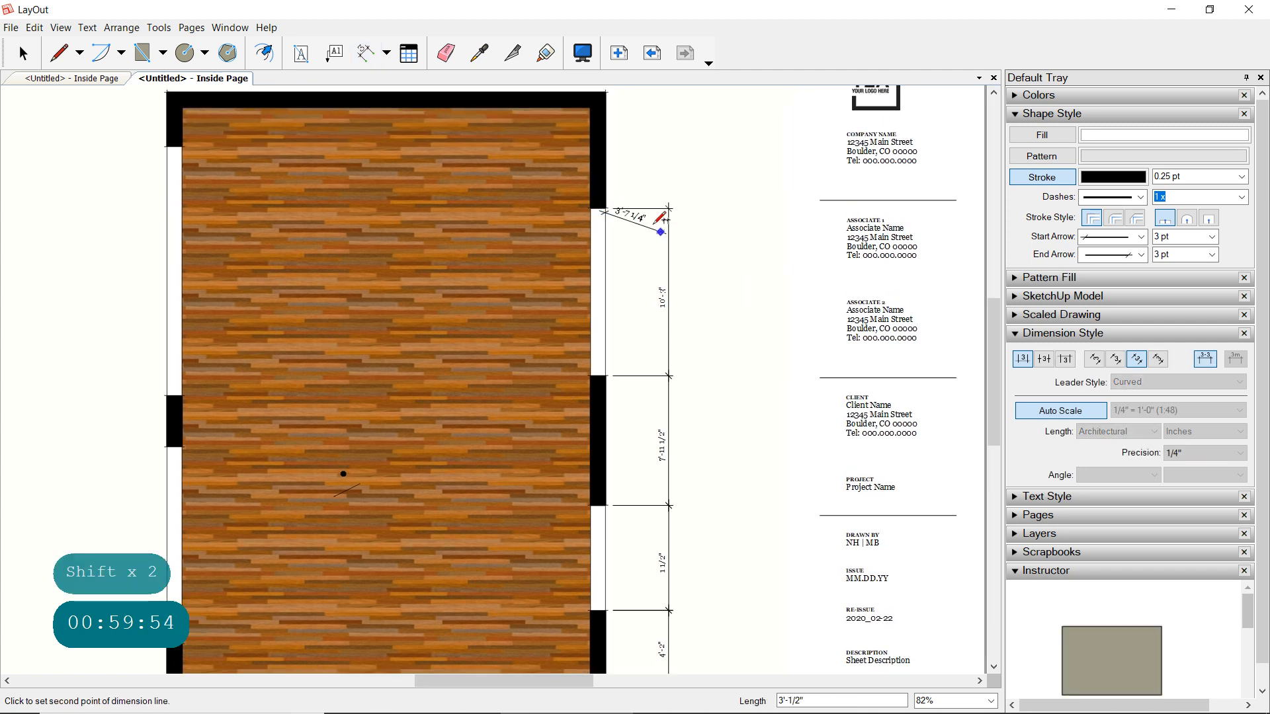
{"action": "key", "text": "Escape"}
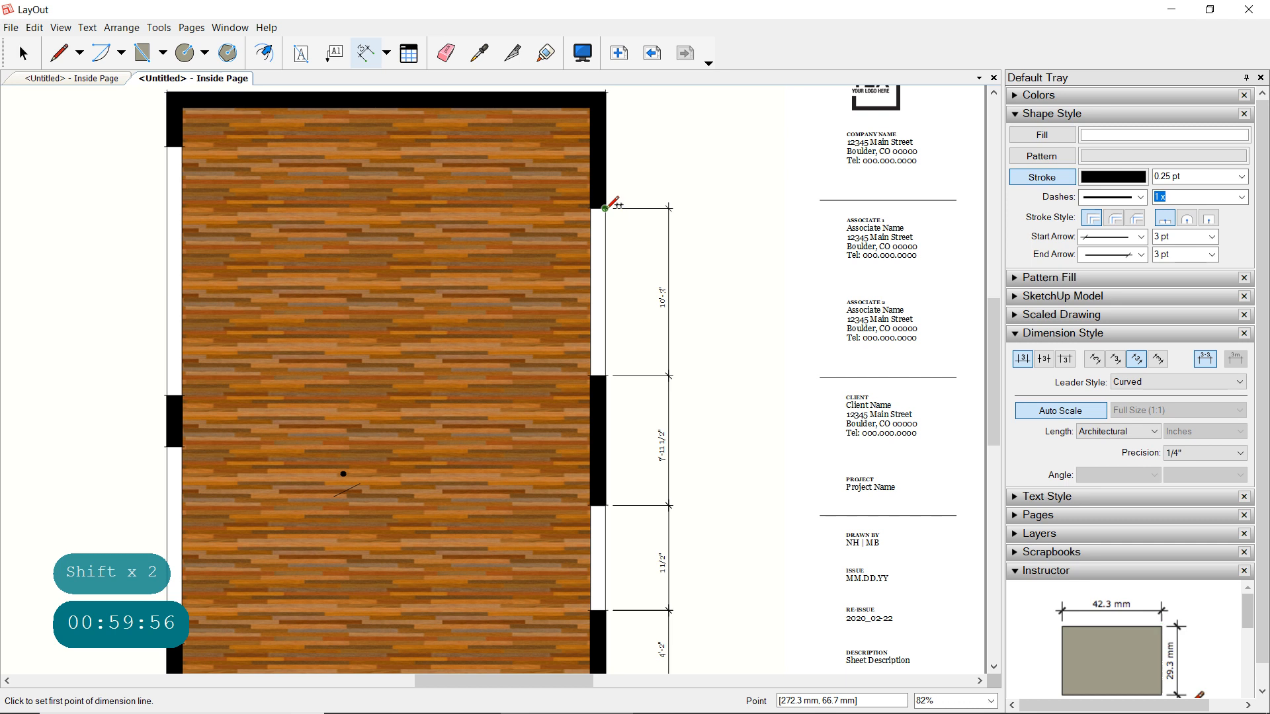
- Dimension the right wall from the upper window's top edge to the outer upper corner, in line with the chain
{"action": "left_click", "coordinate": [605, 209]}
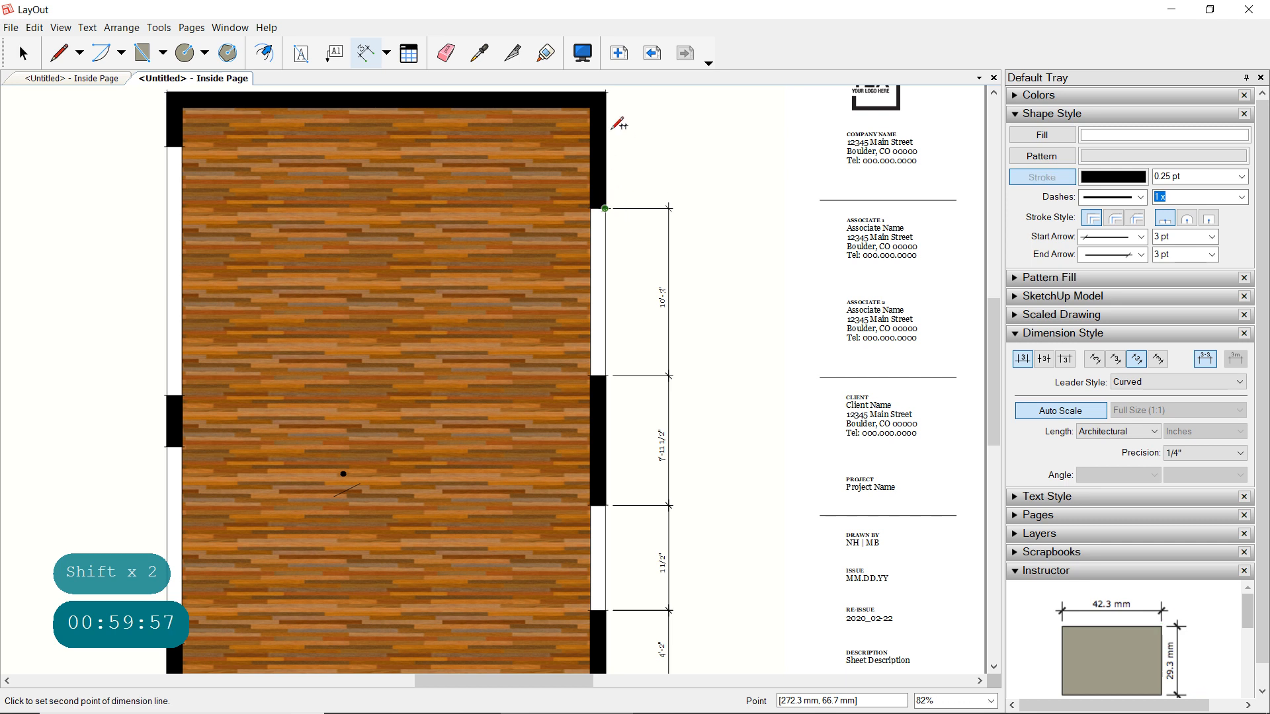
{"action": "left_click", "coordinate": [605, 91]}
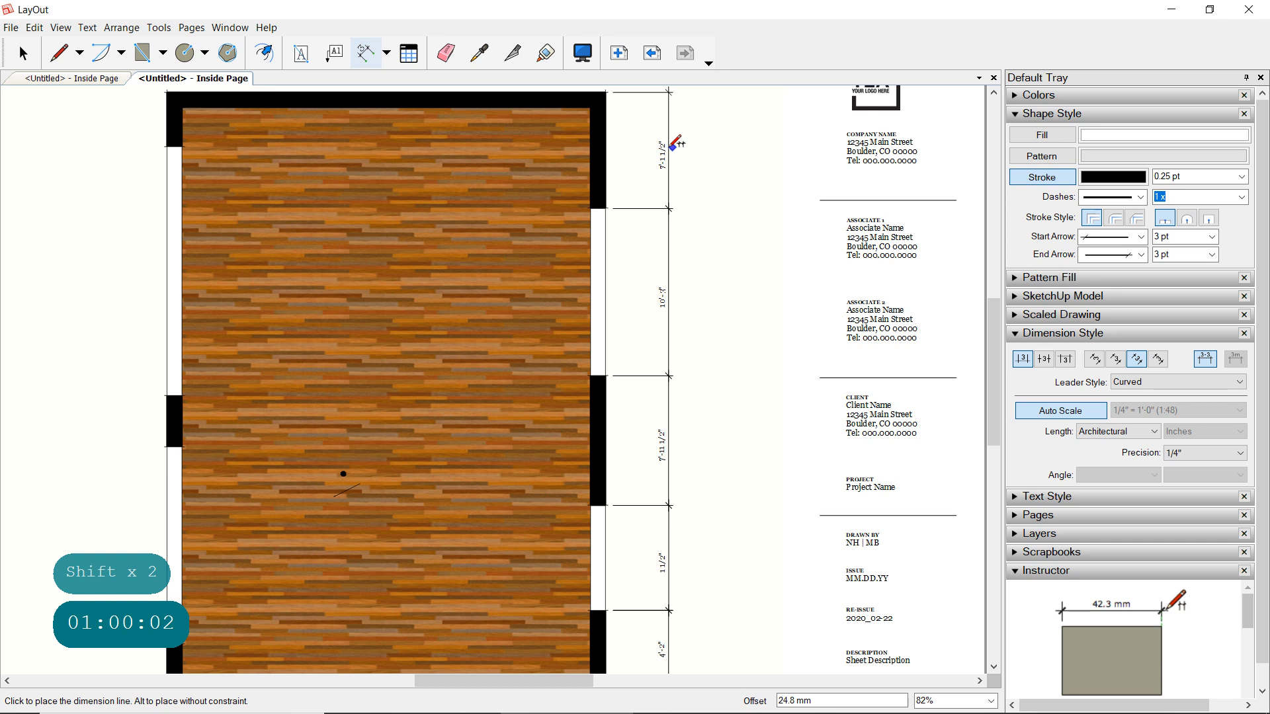
{"action": "left_click", "coordinate": [671, 145]}
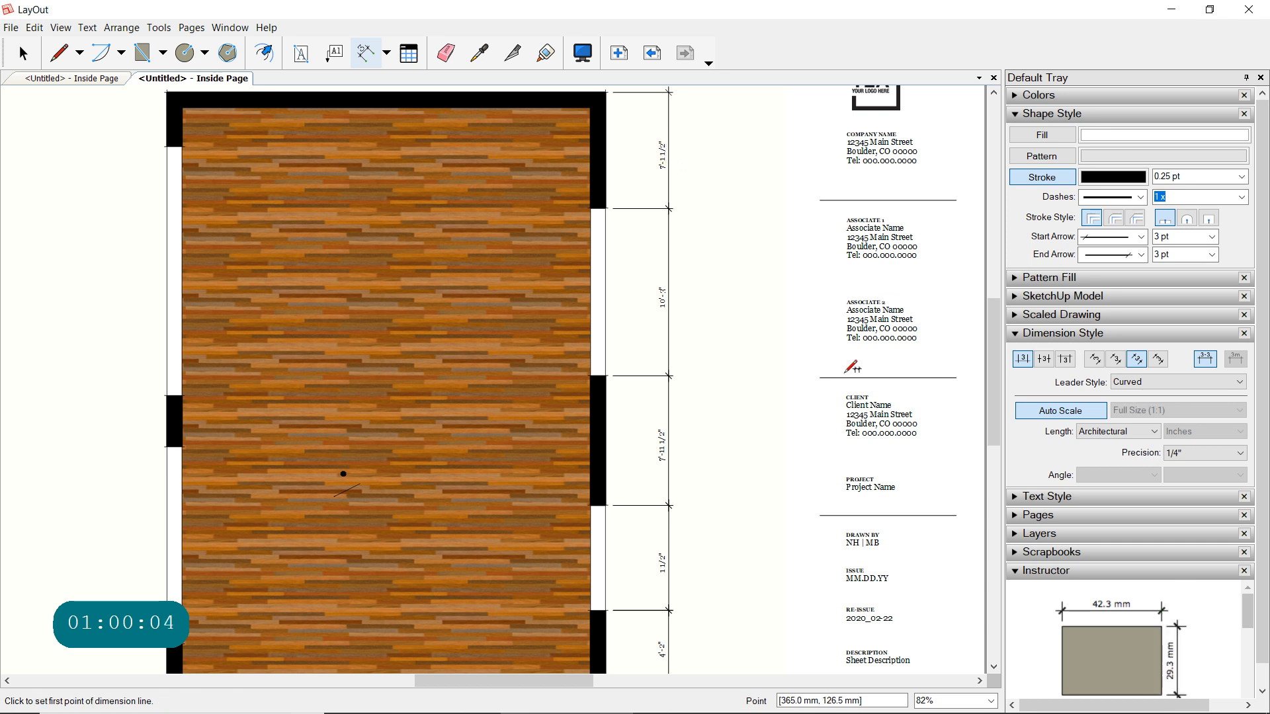
{"action": "scroll", "coordinate": [844, 377], "scroll_direction": "down", "scroll_amount": 1}
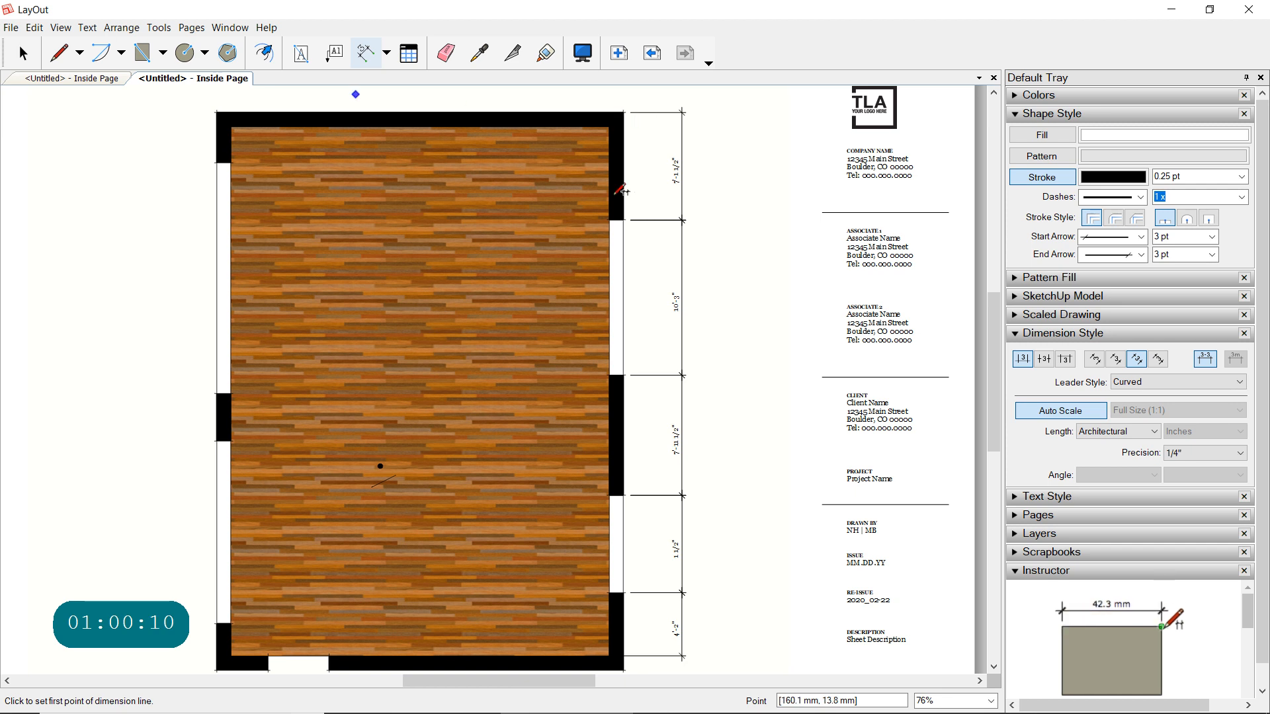
- Dimension the room's full interior length between the right wall's lower and upper inner corners, placing the dimension line outside the existing chain
{"action": "left_click", "coordinate": [609, 656]}
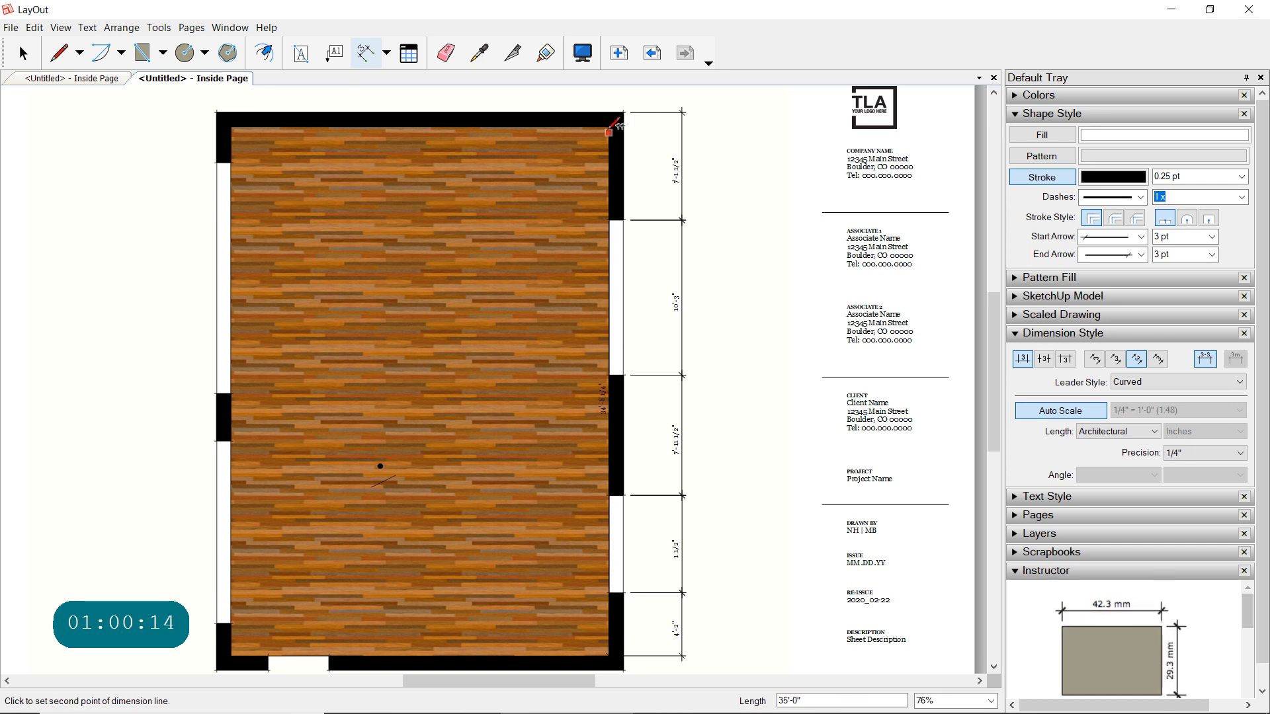
{"action": "left_click", "coordinate": [609, 132]}
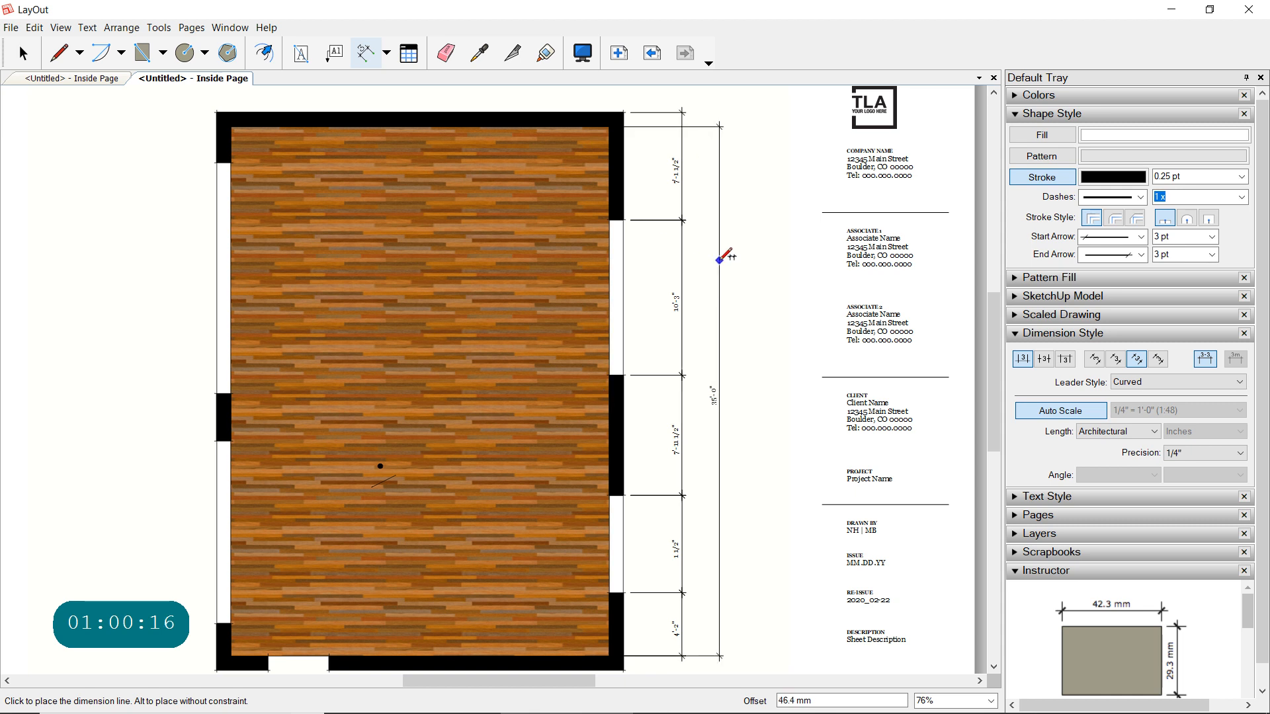
{"action": "left_click", "coordinate": [717, 260]}
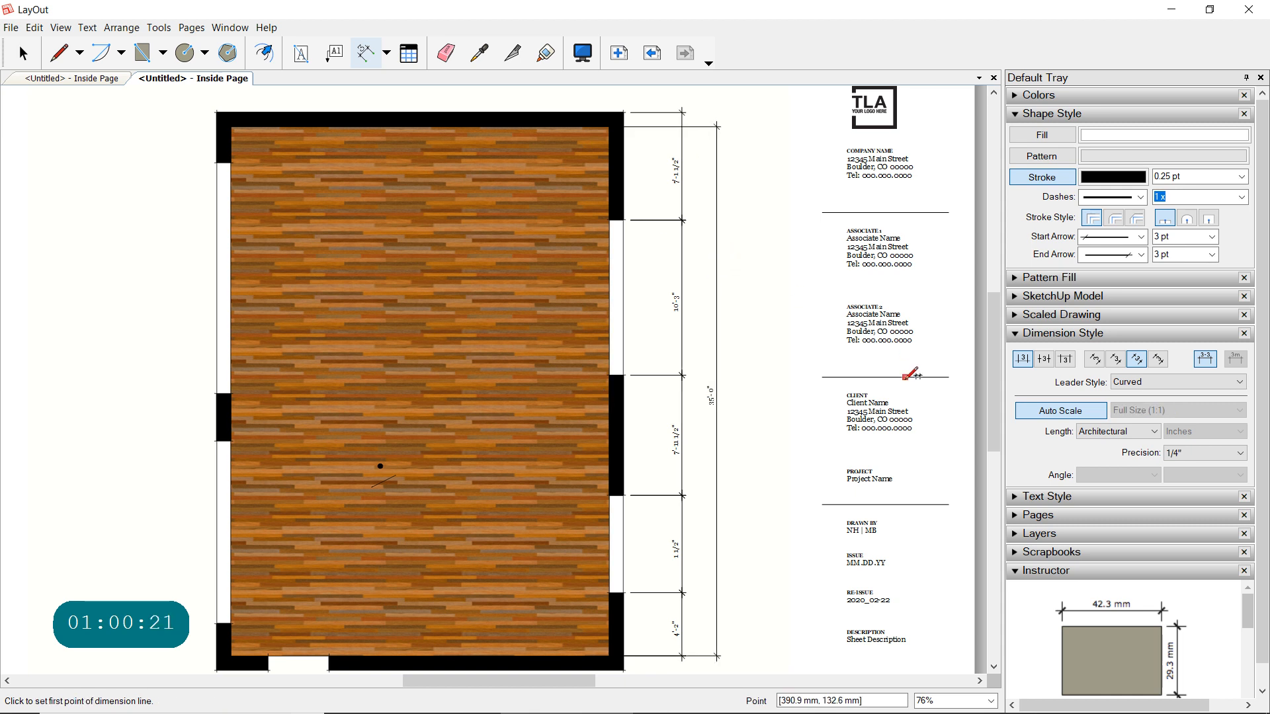
- Delete the dimension between the right wall's upper window and the outer upper corner
{"action": "left_click", "coordinate": [24, 56]}
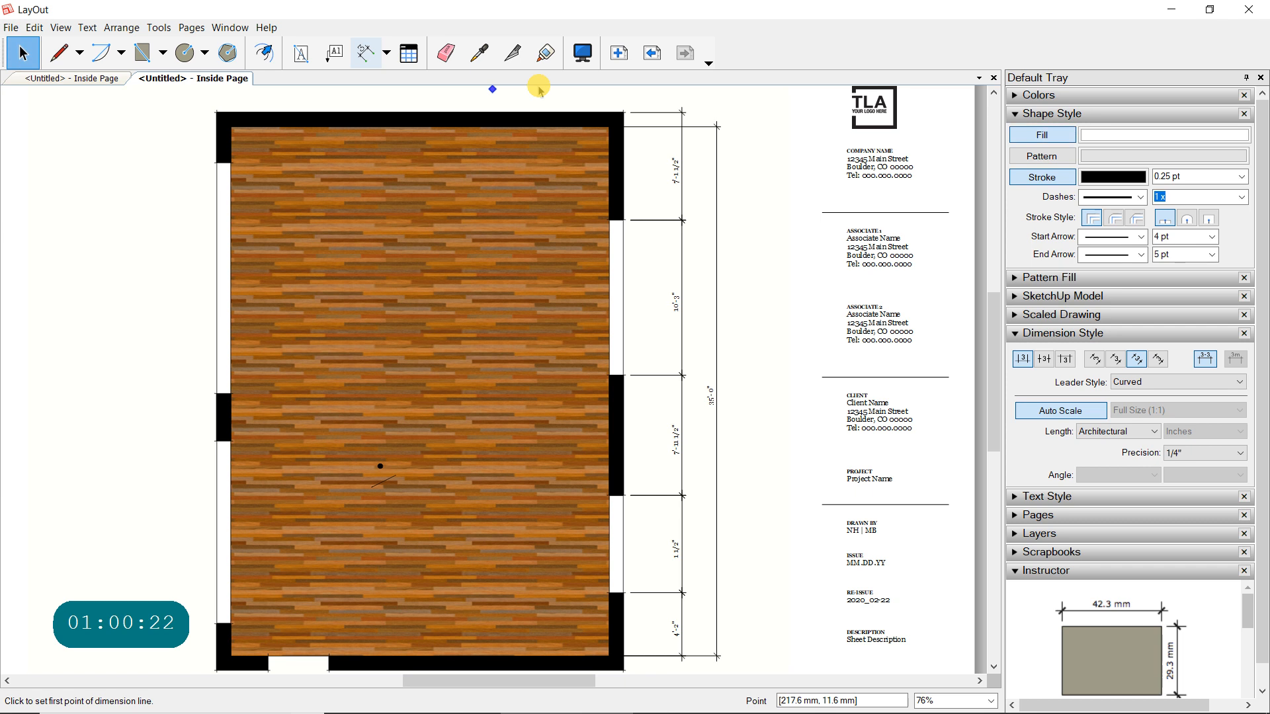
{"action": "left_click", "coordinate": [663, 112]}
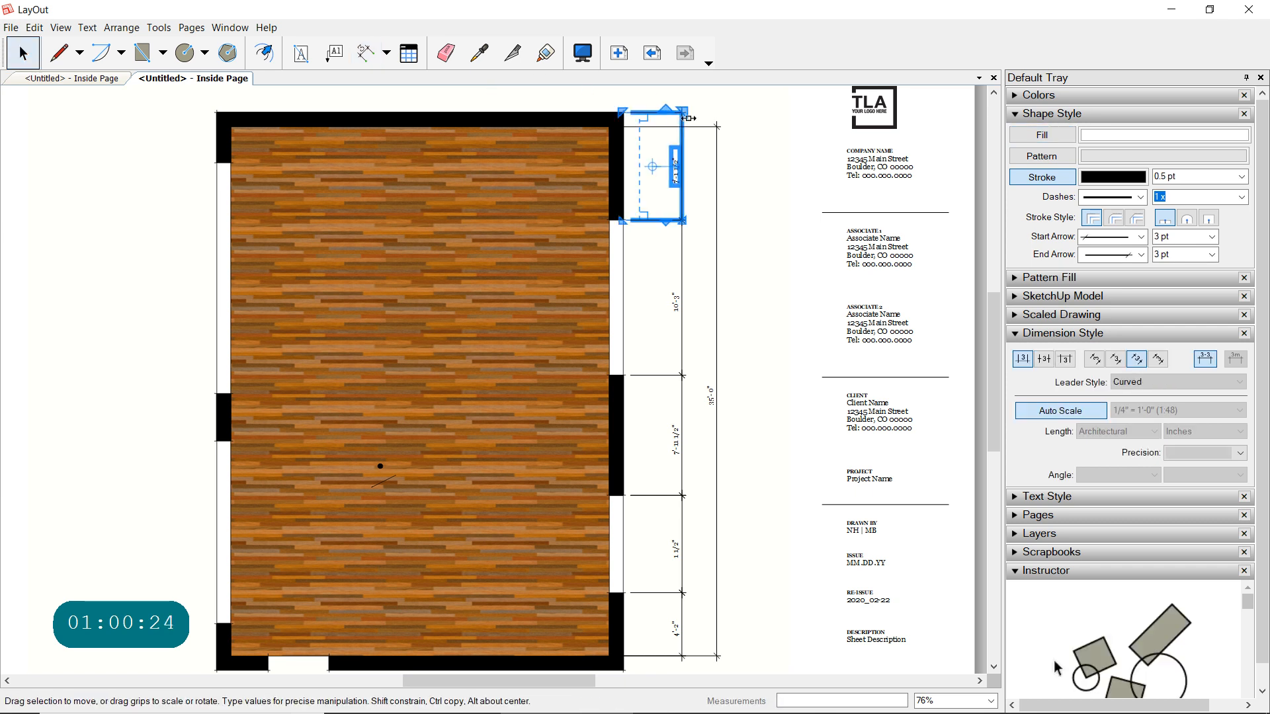
{"action": "key", "text": "Delete"}
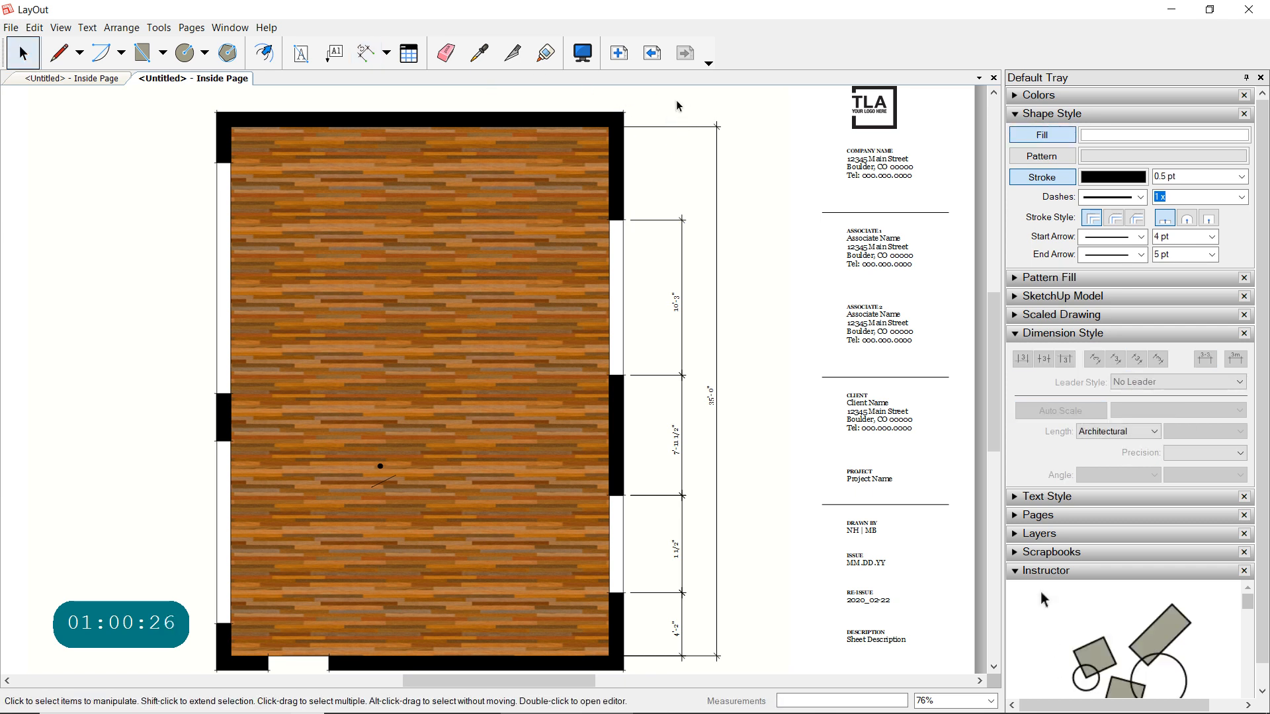
- Dimension the right wall from the upper window's top edge to the inner upper corner, in line with the existing chain
{"action": "left_click", "coordinate": [365, 54]}
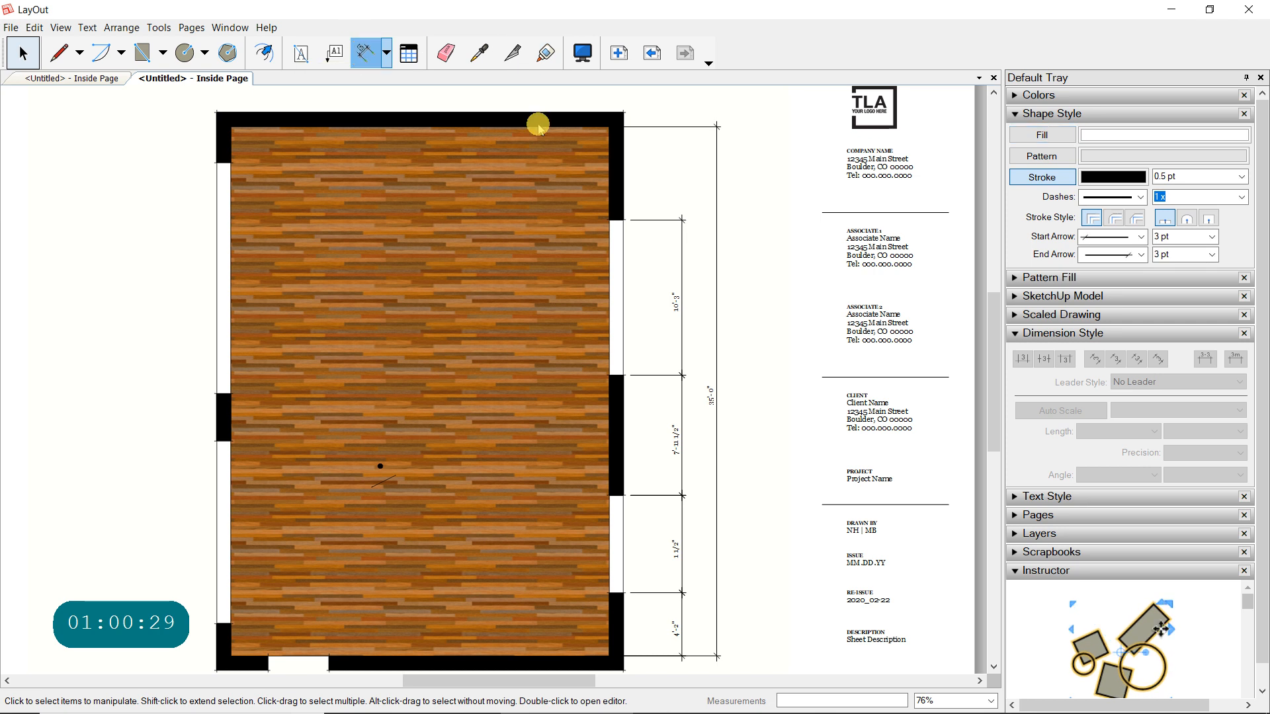
{"action": "left_click", "coordinate": [628, 220]}
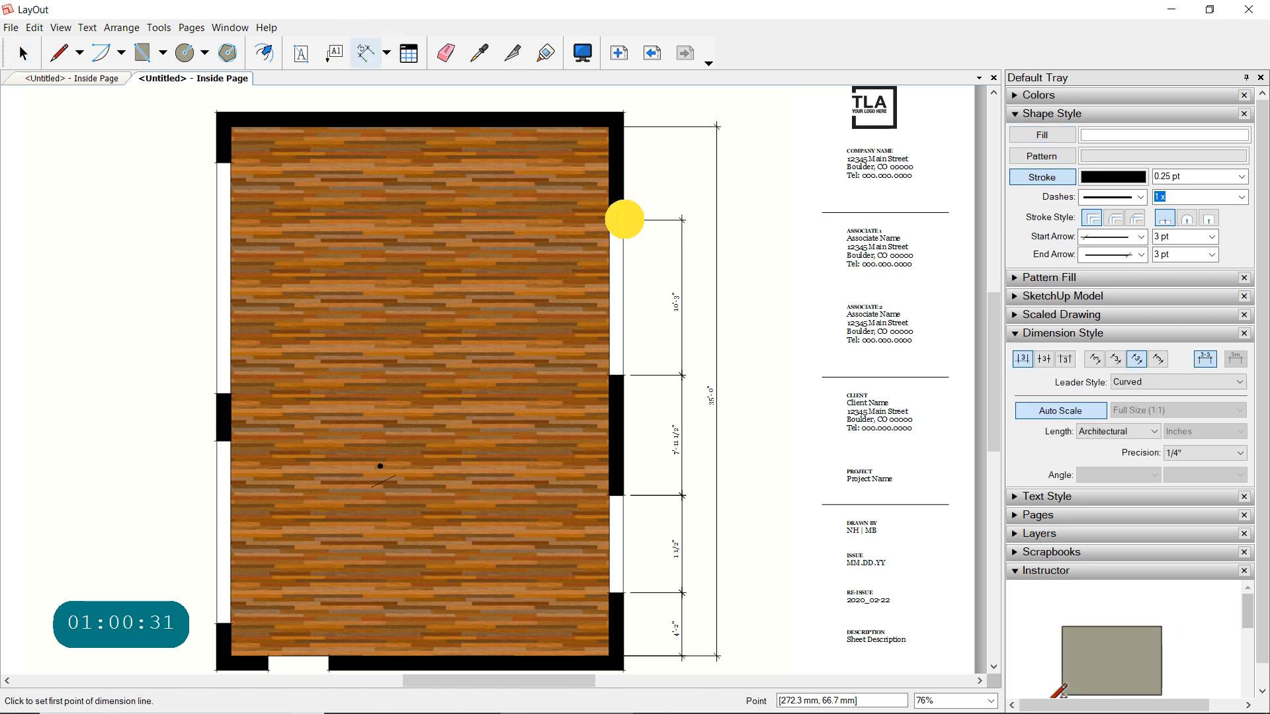
{"action": "left_click", "coordinate": [622, 123]}
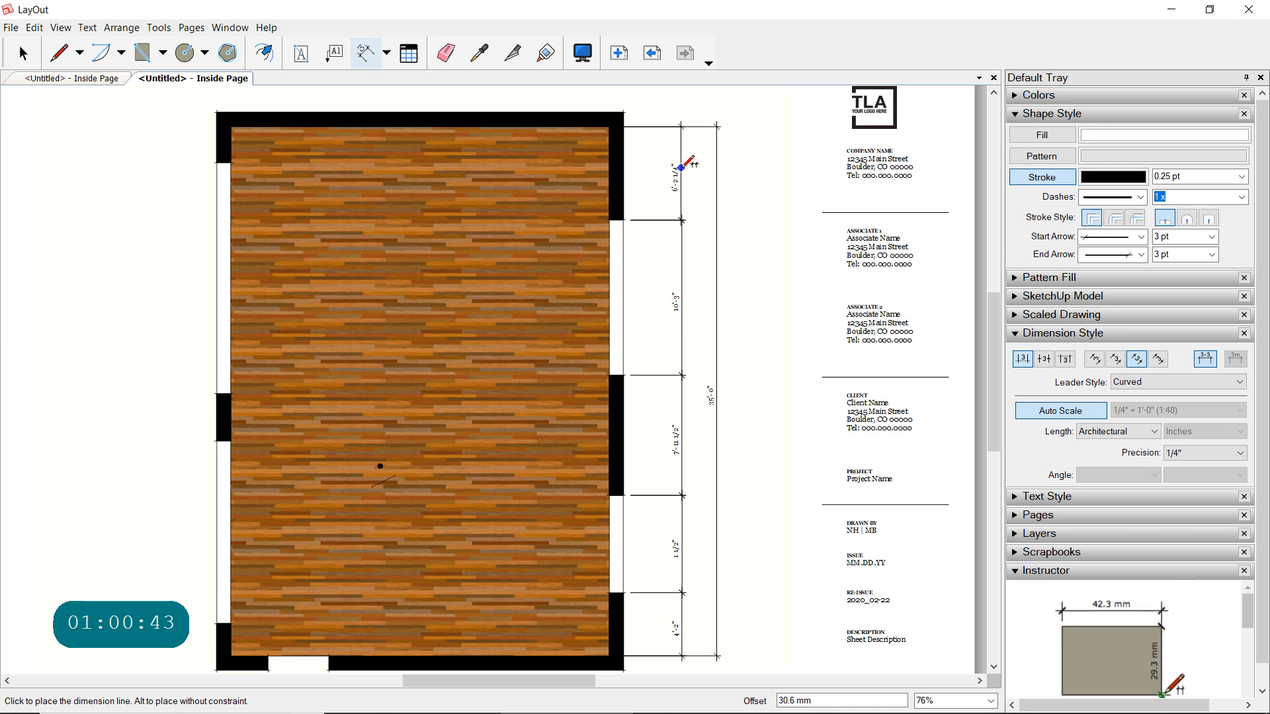
{"action": "left_click", "coordinate": [708, 242]}
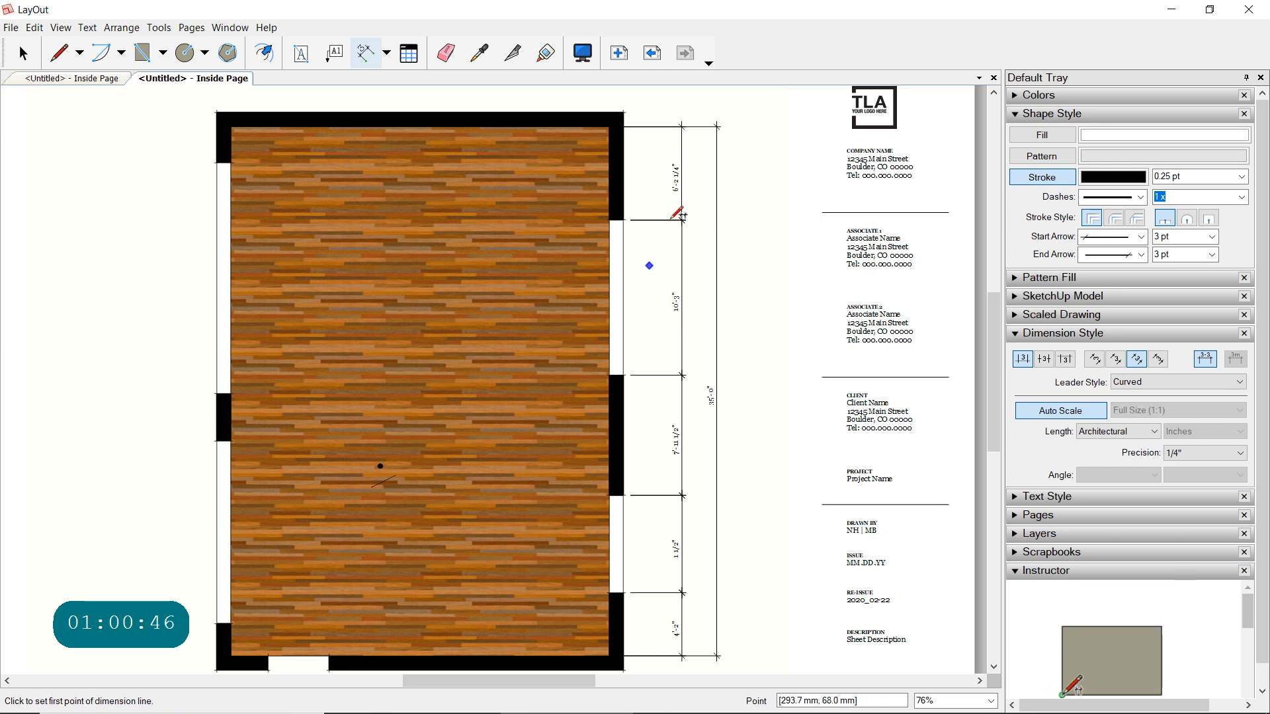
- Examine the dimension junction at the right wall's upper window edge, and review the whole plan sheet with its viewport frame
{"action": "scroll", "coordinate": [677, 215], "scroll_direction": "up", "scroll_amount": 3}
{"action": "scroll", "coordinate": [674, 215], "scroll_direction": "up", "scroll_amount": 6}
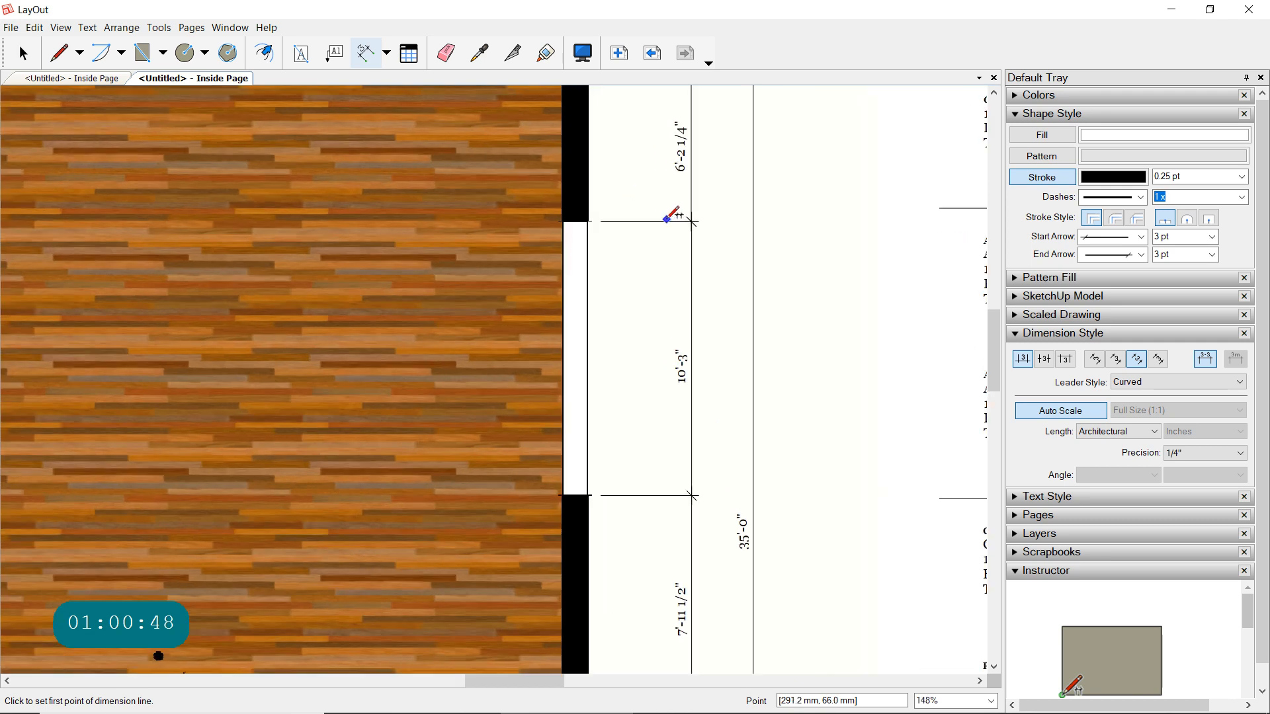
{"action": "scroll", "coordinate": [654, 219], "scroll_direction": "up", "scroll_amount": 4}
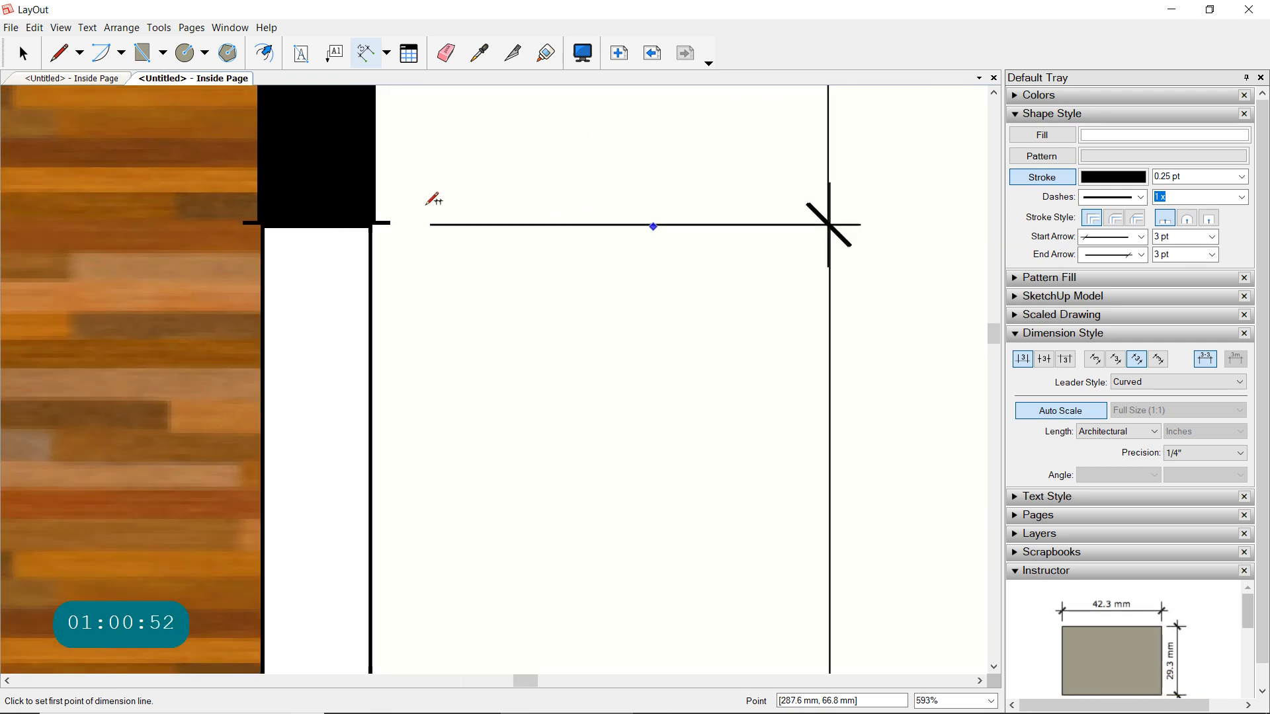
{"action": "scroll", "coordinate": [661, 271], "scroll_direction": "down", "scroll_amount": 2}
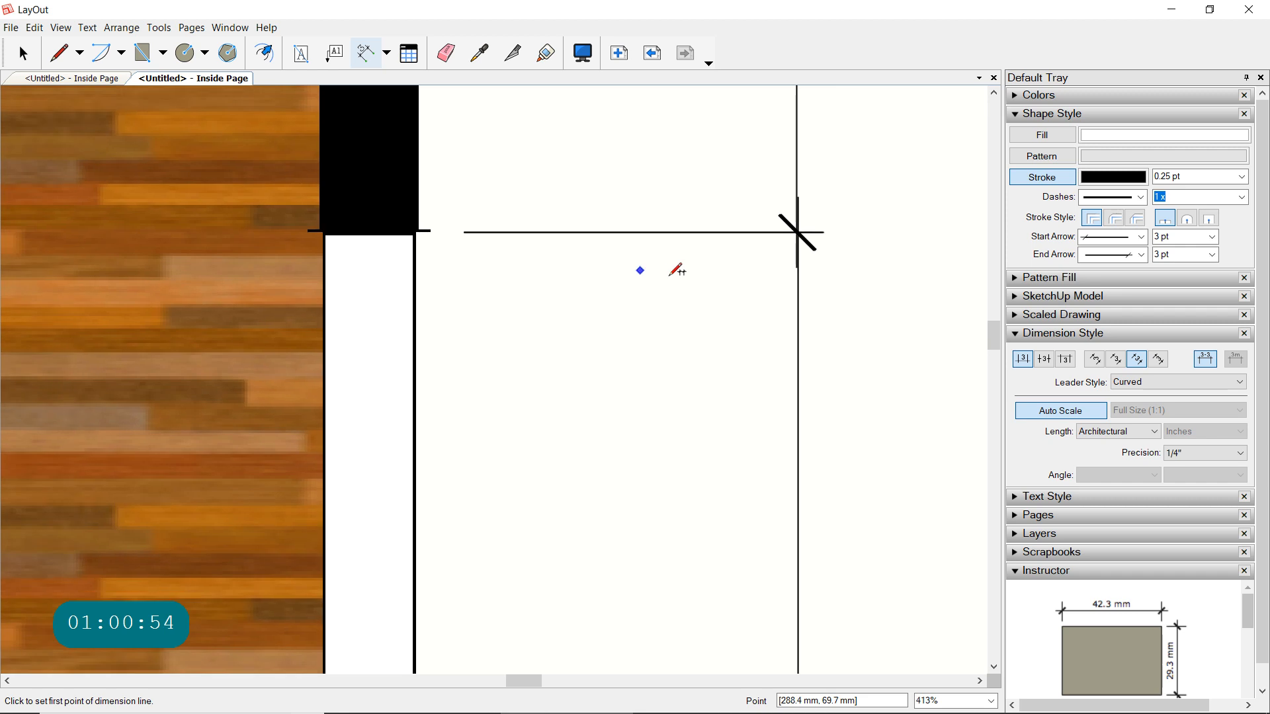
{"action": "scroll", "coordinate": [671, 274], "scroll_direction": "down", "scroll_amount": 8}
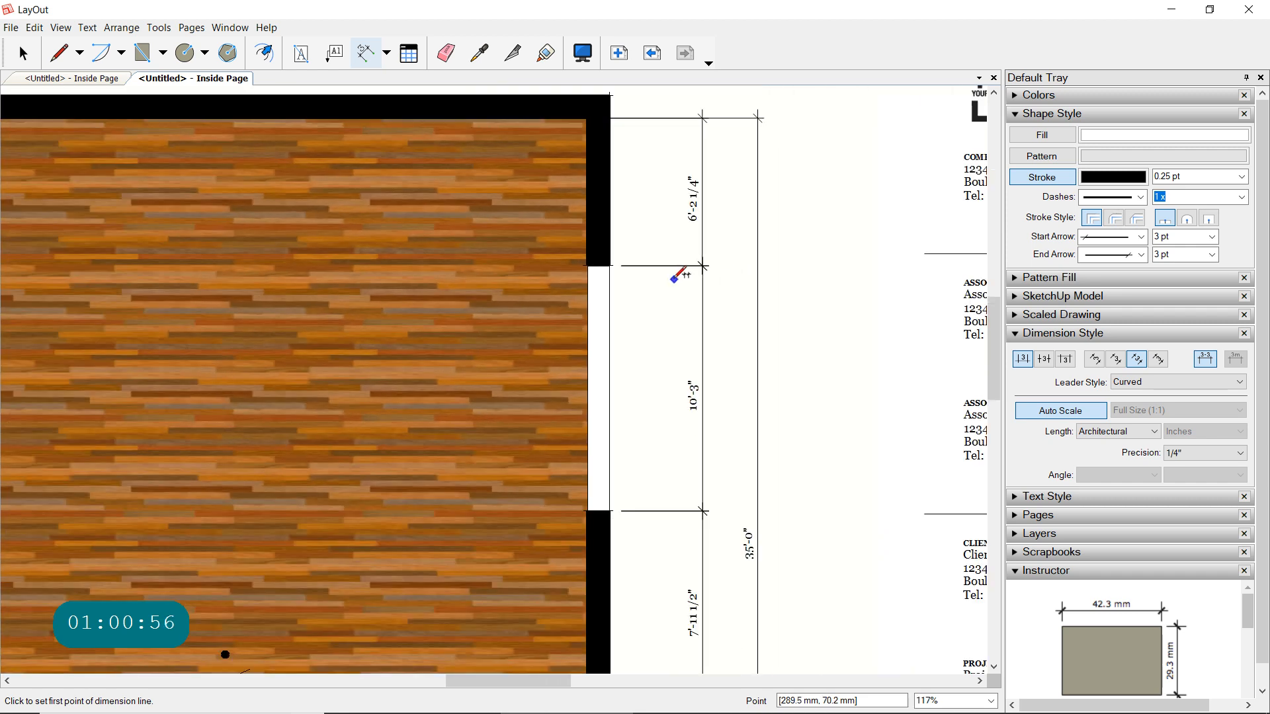
{"action": "scroll", "coordinate": [681, 273], "scroll_direction": "down", "scroll_amount": 4}
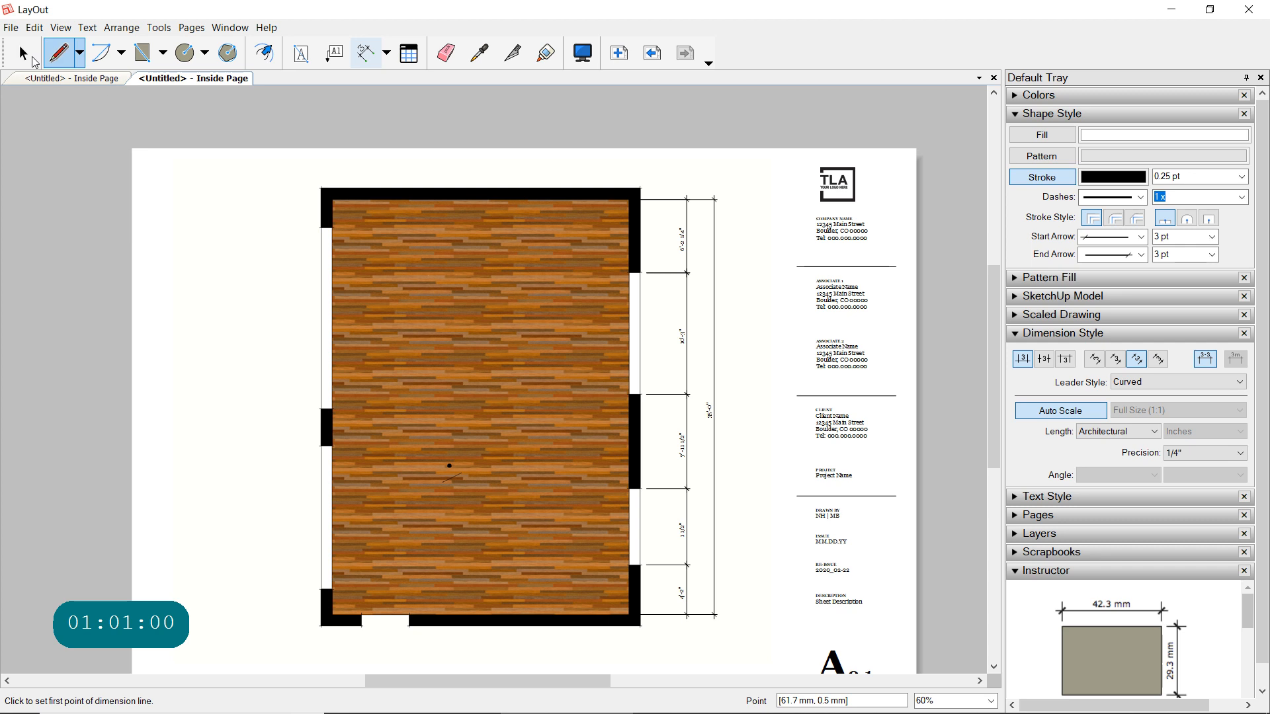
{"action": "left_click", "coordinate": [35, 61]}
{"action": "left_click", "coordinate": [425, 207]}
{"action": "left_click", "coordinate": [774, 199]}
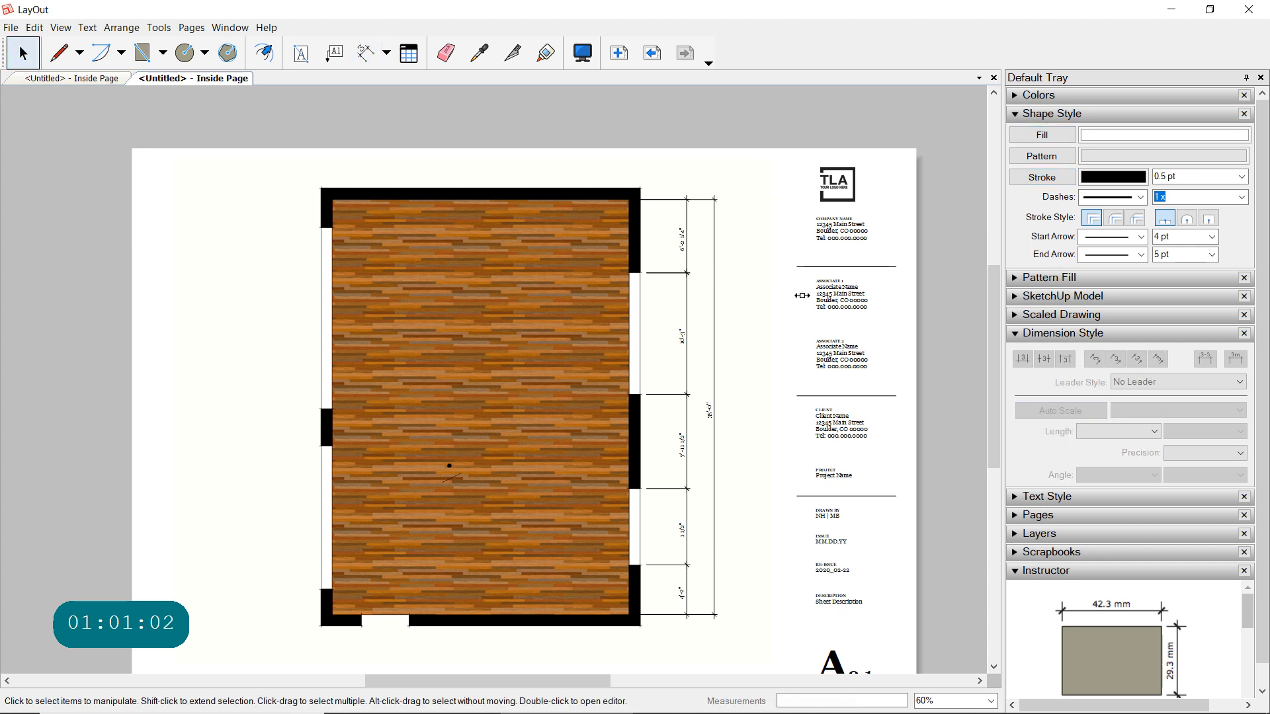
{"action": "left_click", "coordinate": [772, 332]}
{"action": "scroll", "coordinate": [823, 345], "scroll_direction": "down", "scroll_amount": 1}
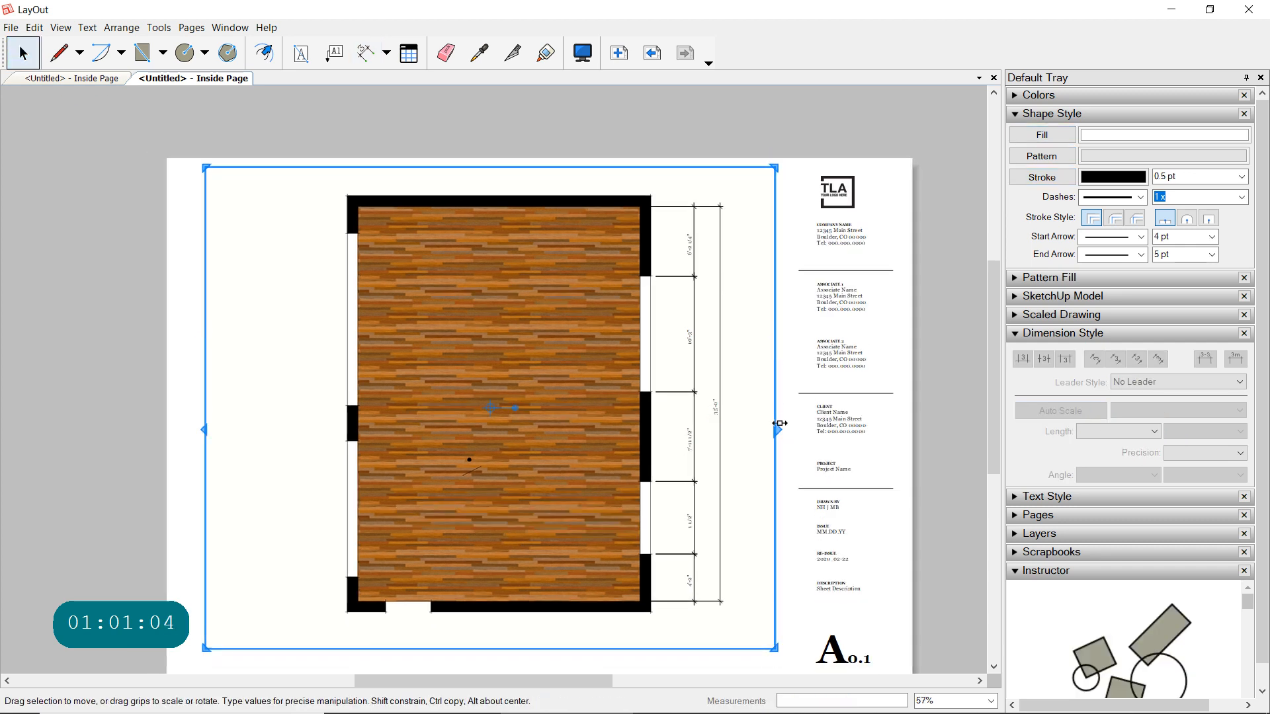
{"action": "middle_click_drag", "start_coordinate": [833, 462], "coordinate": [814, 404]}
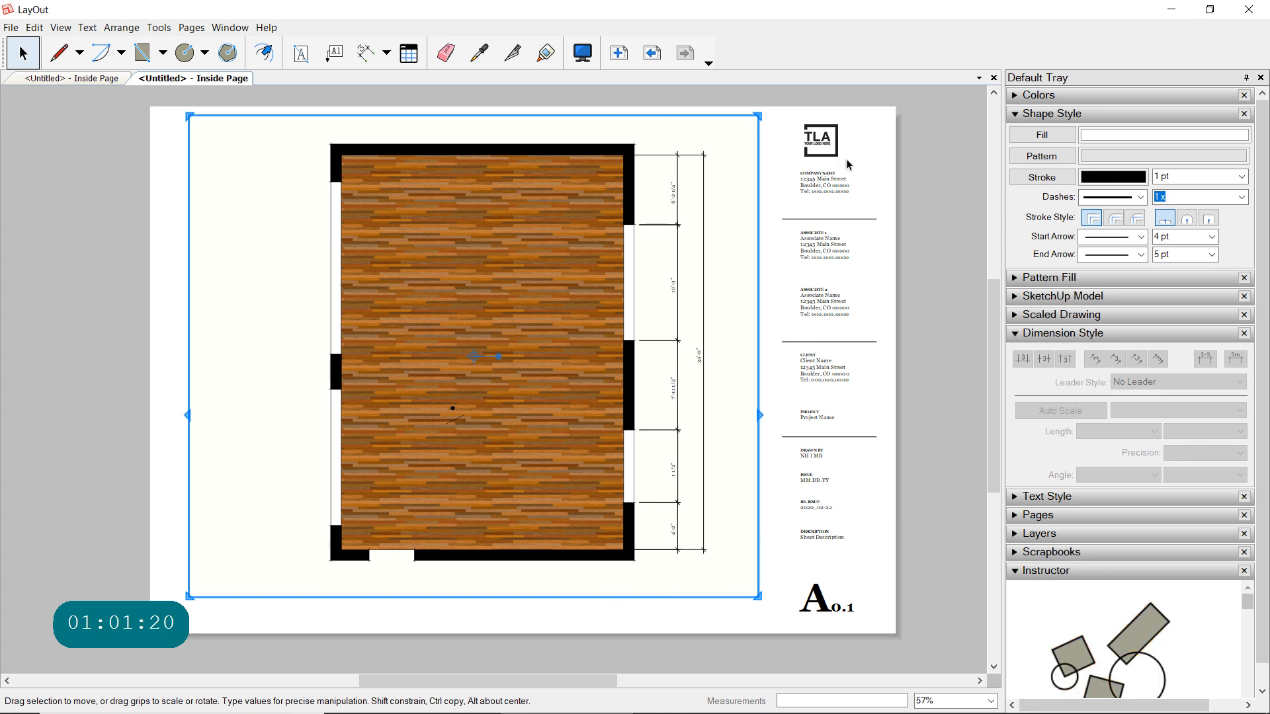
- Replace the sheet description placeholder in the title block with "Plan"
{"action": "scroll", "coordinate": [823, 540], "scroll_direction": "up", "scroll_amount": 3}
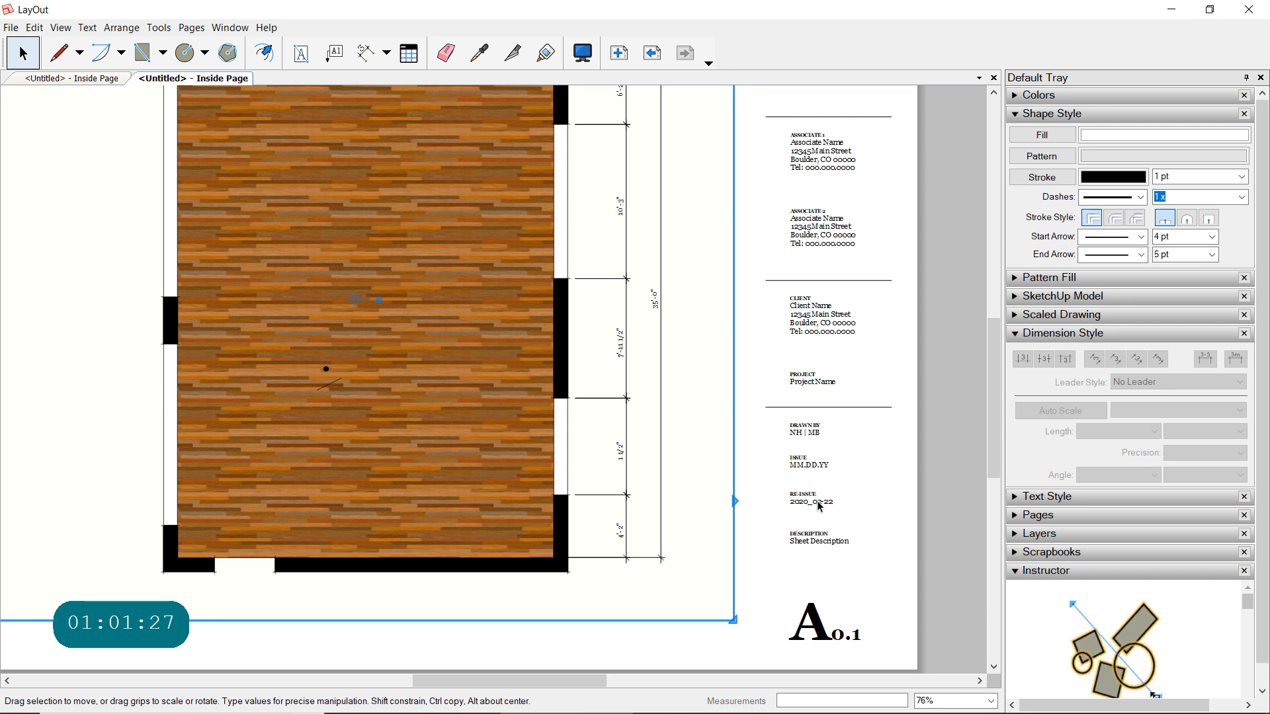
{"action": "scroll", "coordinate": [820, 507], "scroll_direction": "up", "scroll_amount": 3}
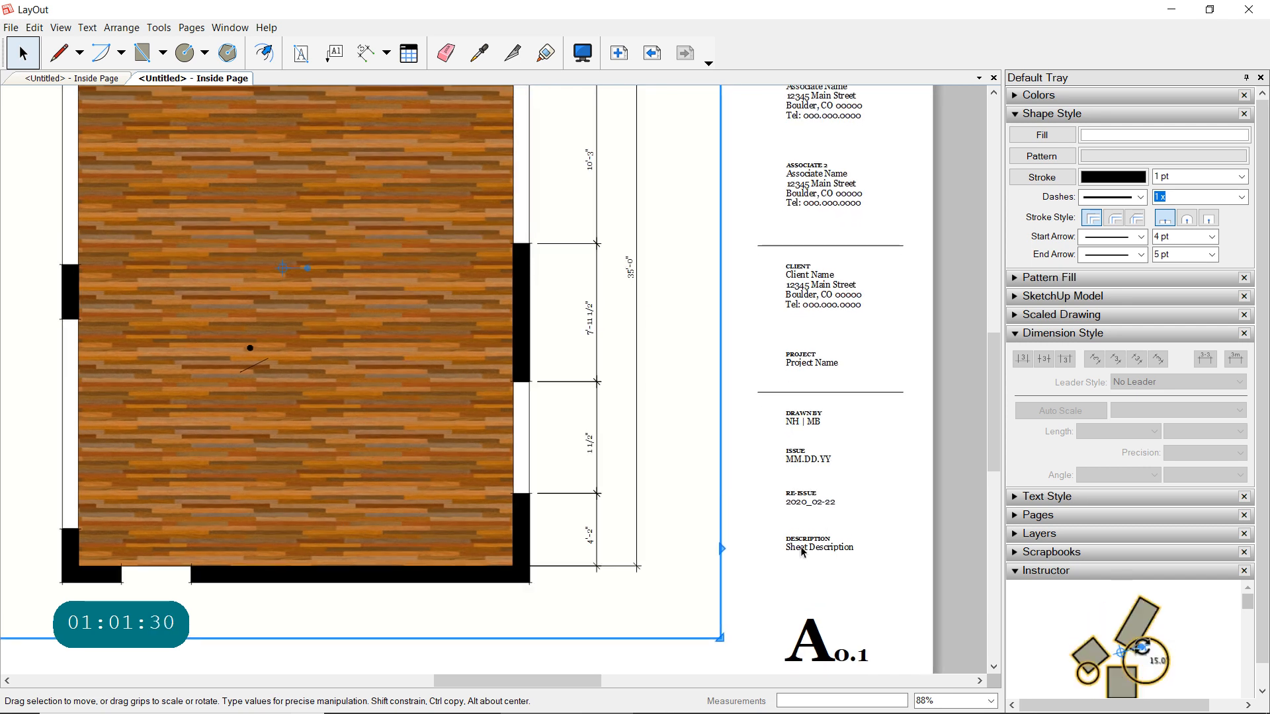
{"action": "left_click", "coordinate": [826, 553]}
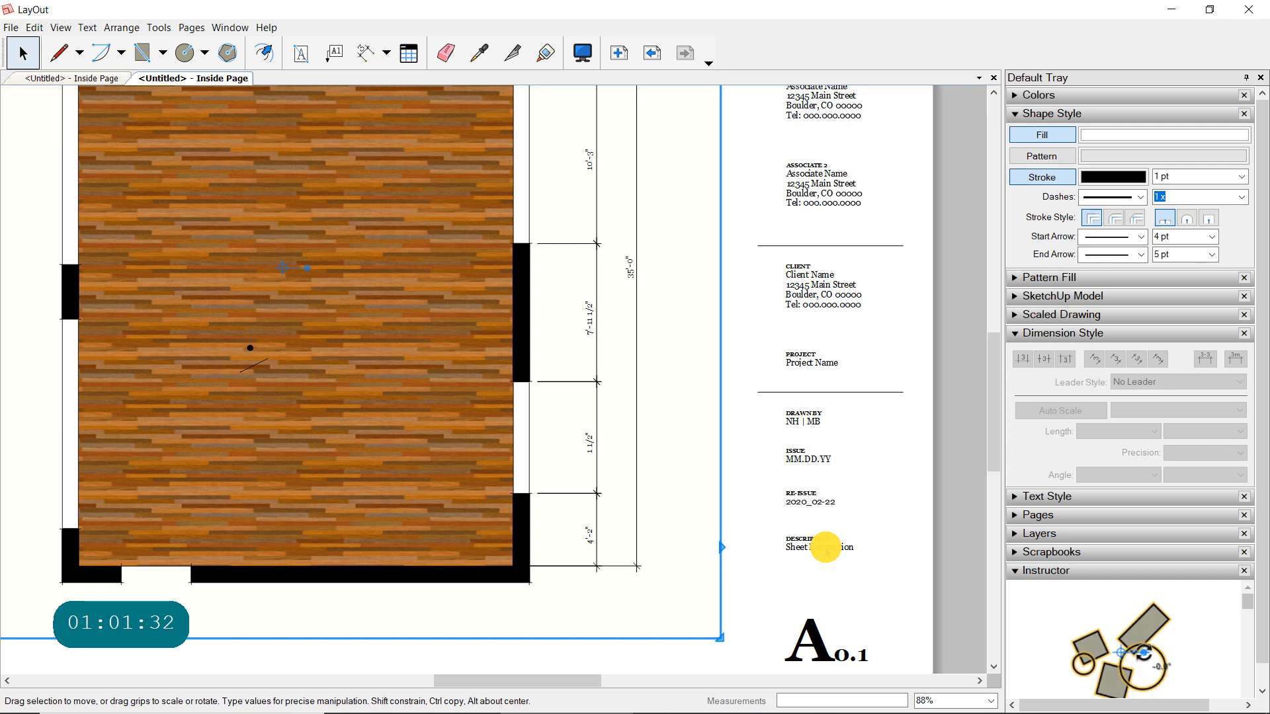
{"action": "double_click", "coordinate": [829, 550]}
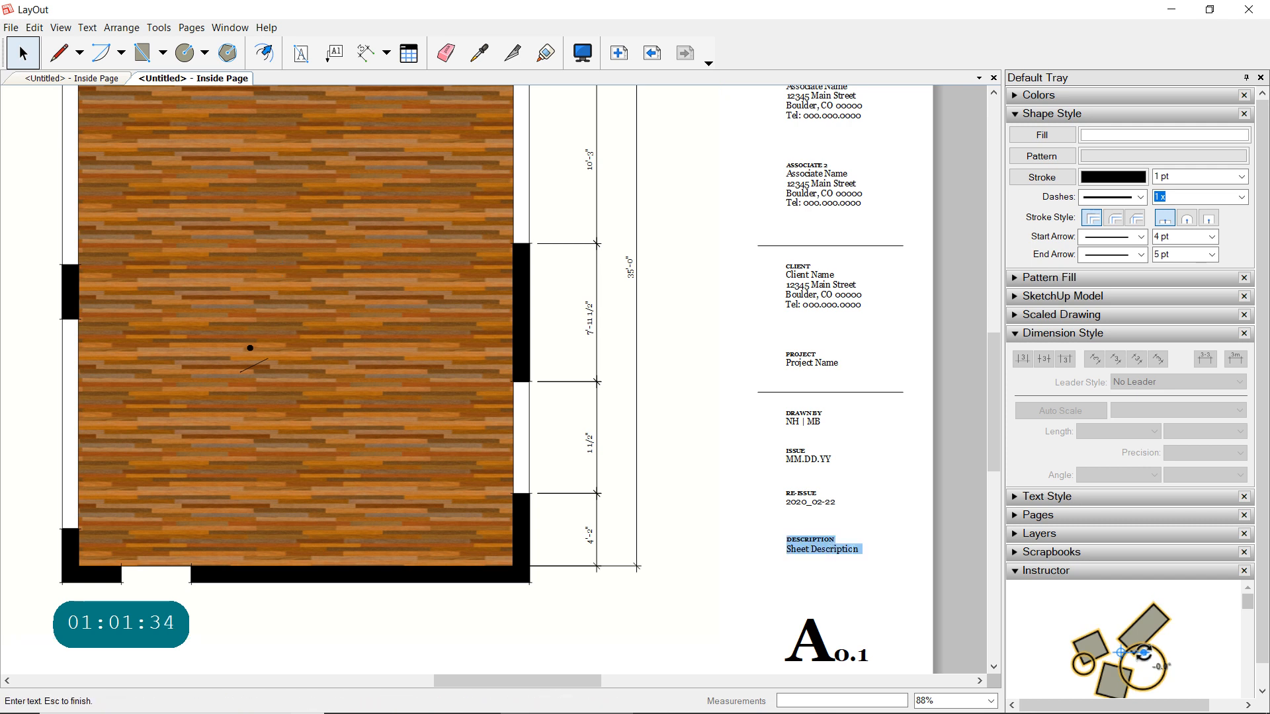
{"action": "left_click", "coordinate": [859, 548]}
{"action": "left_click", "coordinate": [789, 551]}
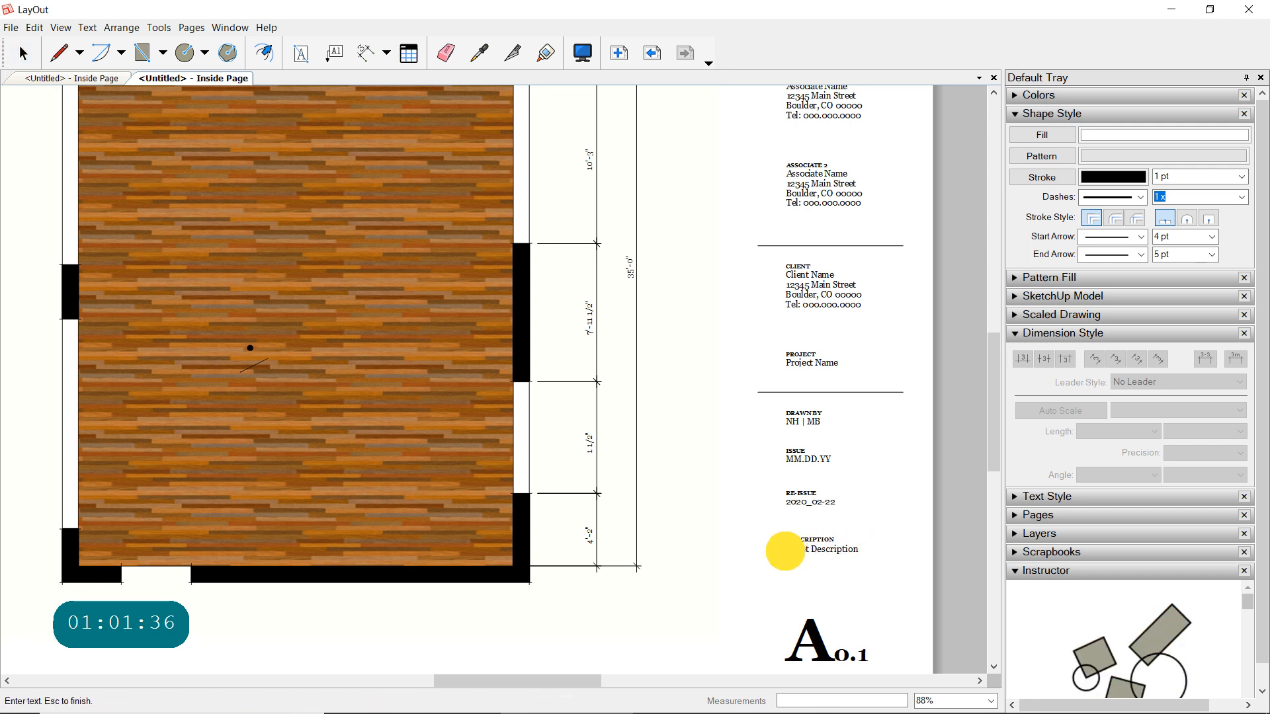
{"action": "type", "text": "Pla"}
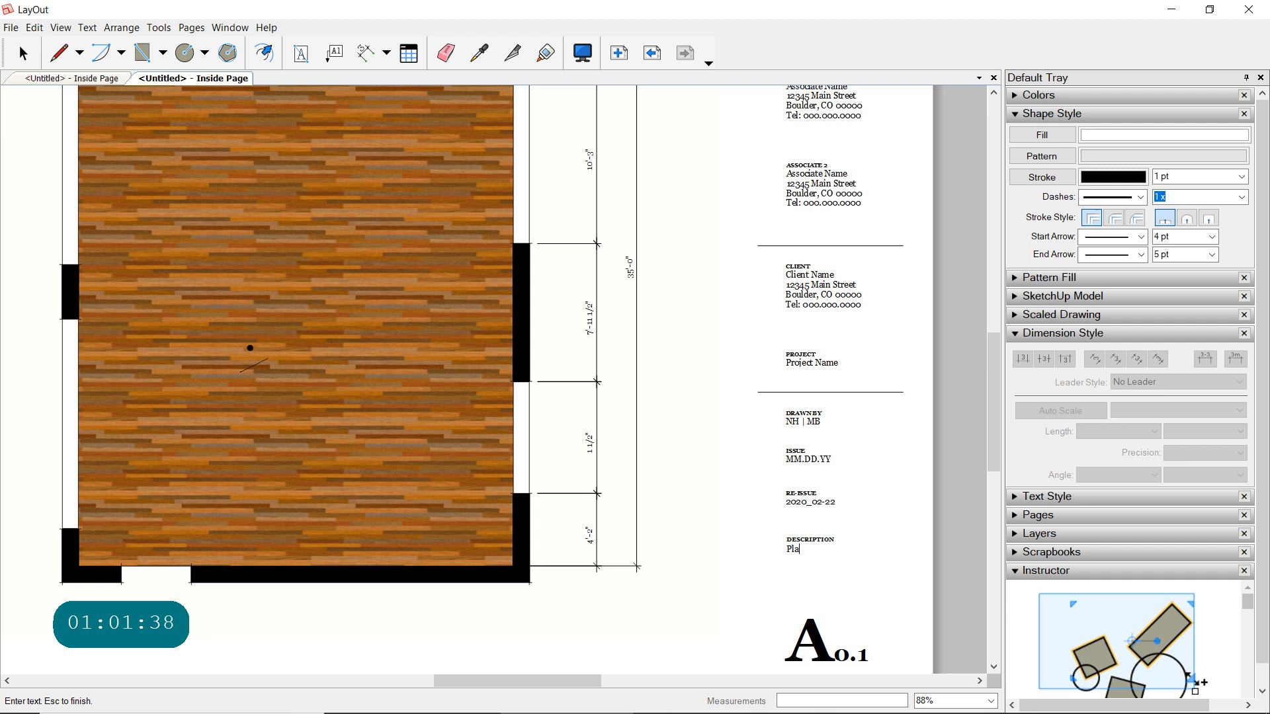
{"action": "type", "text": "n"}
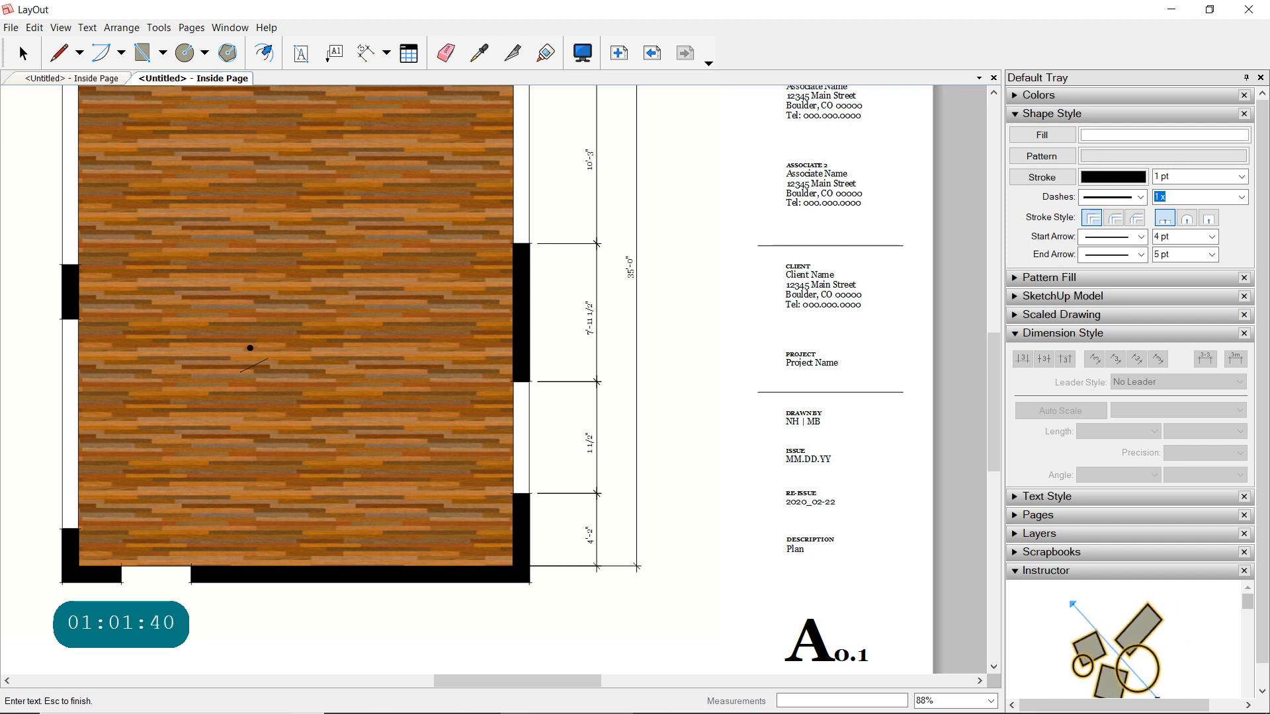
{"action": "left_click", "coordinate": [874, 538]}
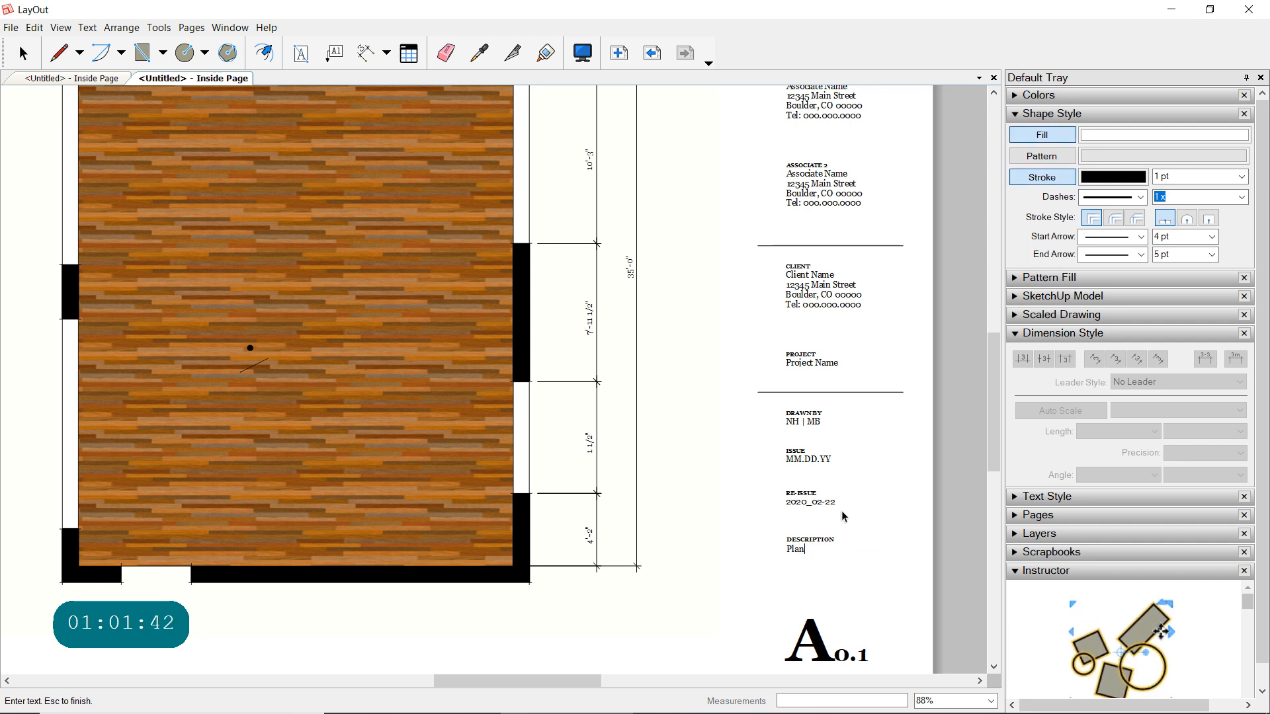
{"action": "key", "text": "Escape"}
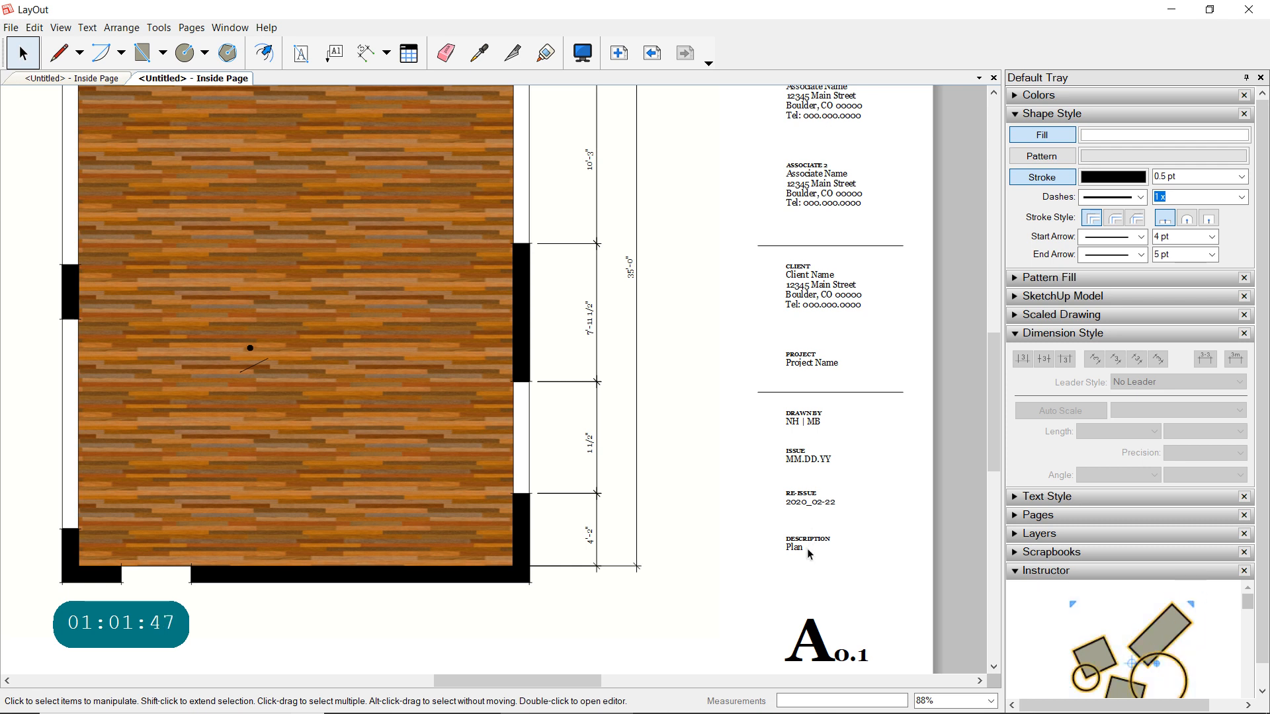
- Start a PDF export of the LayOut document containing the render and plan sheets
{"action": "scroll", "coordinate": [817, 554], "scroll_direction": "down", "scroll_amount": 1}
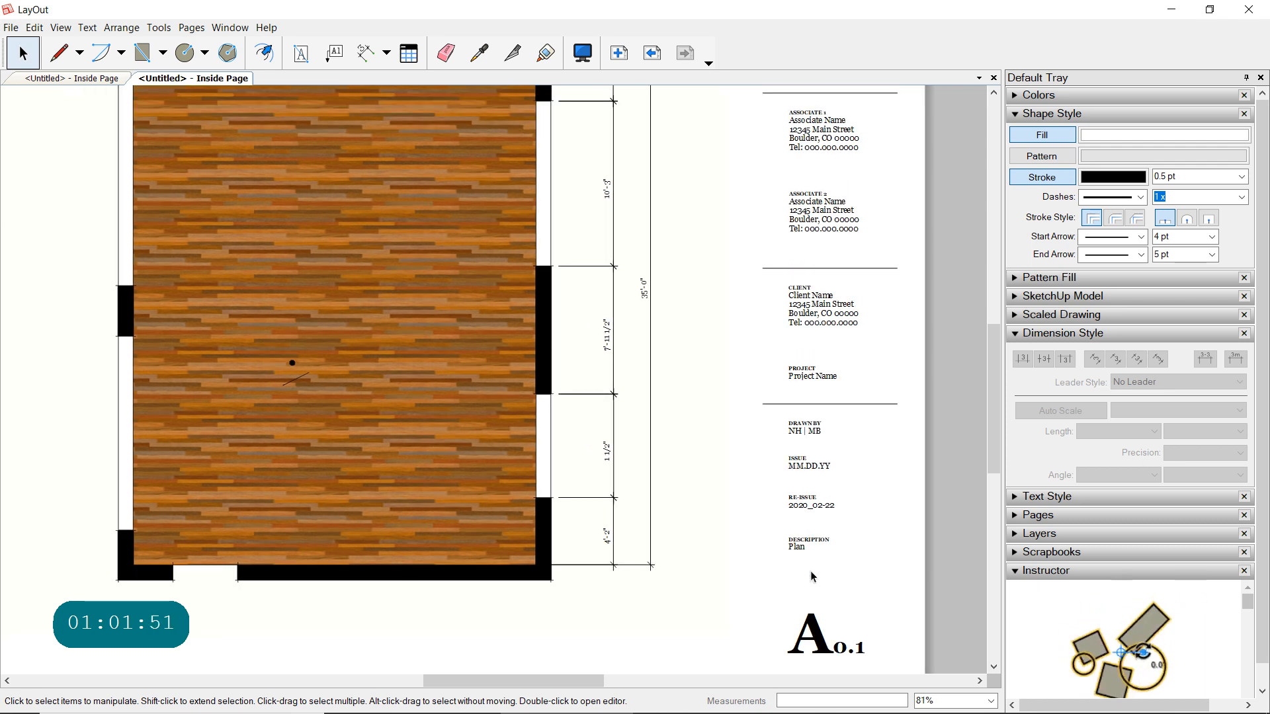
{"action": "scroll", "coordinate": [823, 544], "scroll_direction": "down", "scroll_amount": 1}
{"action": "scroll", "coordinate": [824, 541], "scroll_direction": "down", "scroll_amount": 1}
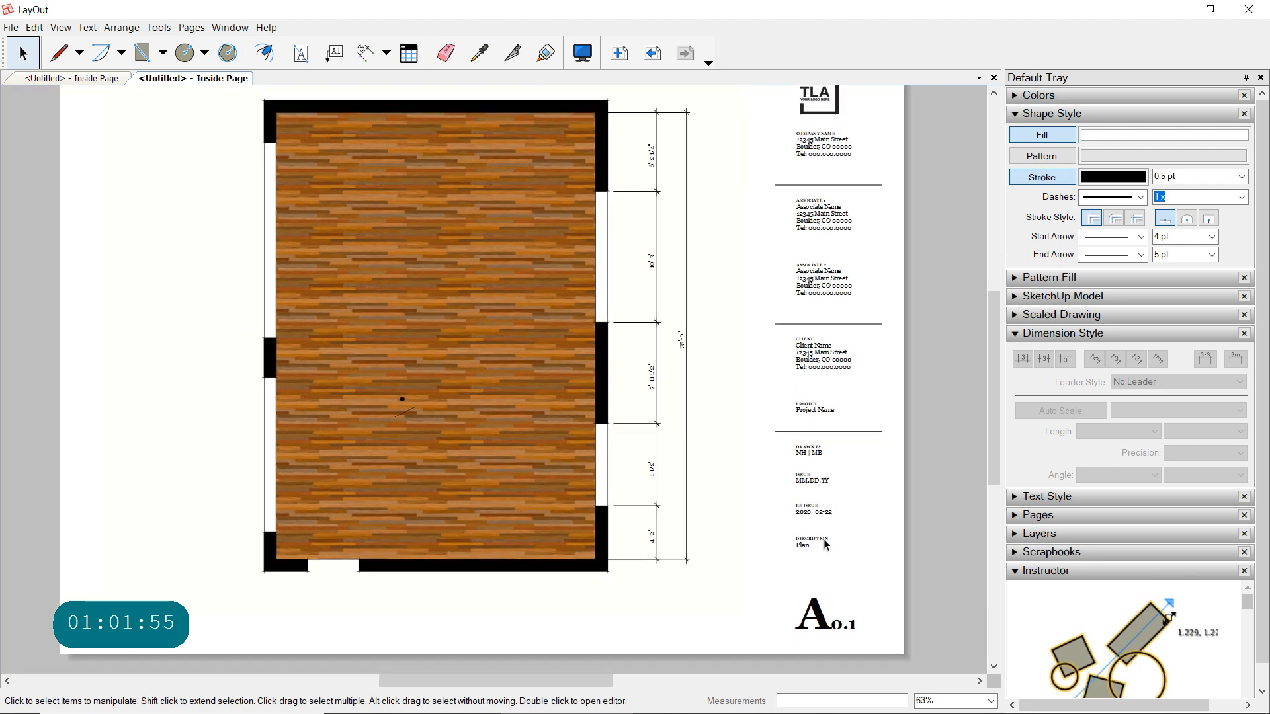
{"action": "scroll", "coordinate": [820, 540], "scroll_direction": "down", "scroll_amount": 1}
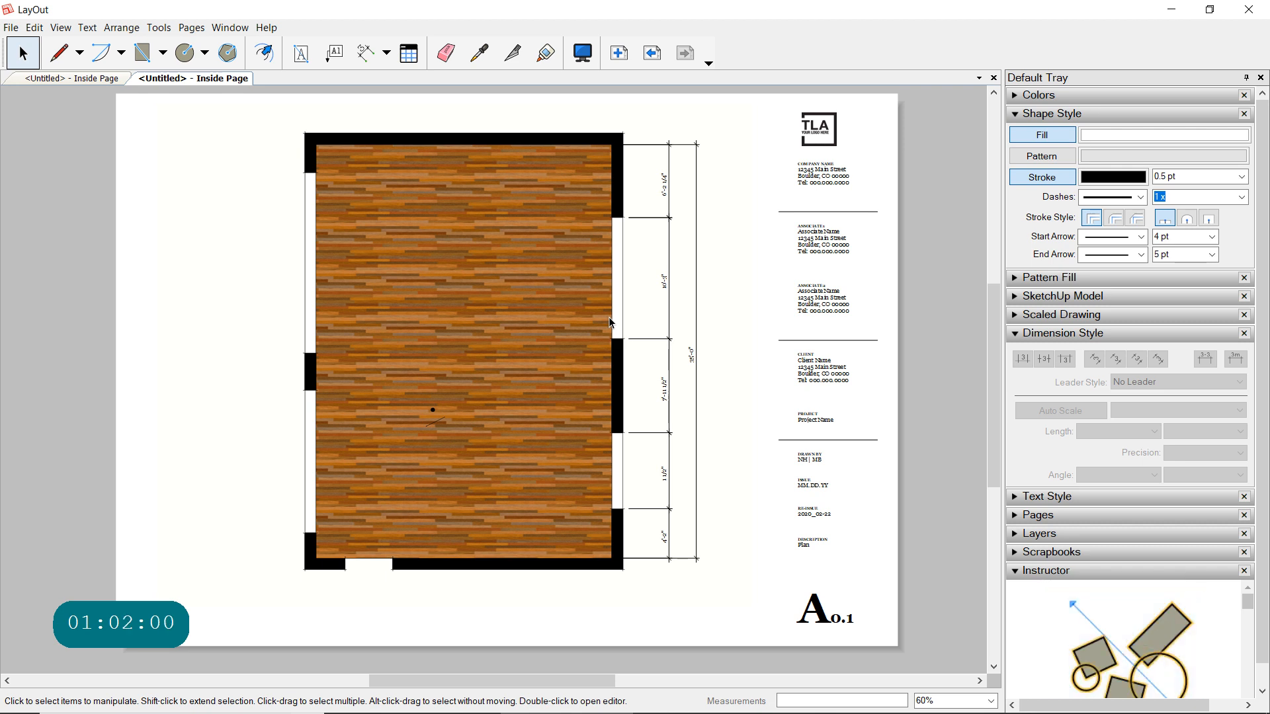
{"action": "left_click", "coordinate": [13, 28]}
{"action": "mouse_move", "coordinate": [85, 286]}
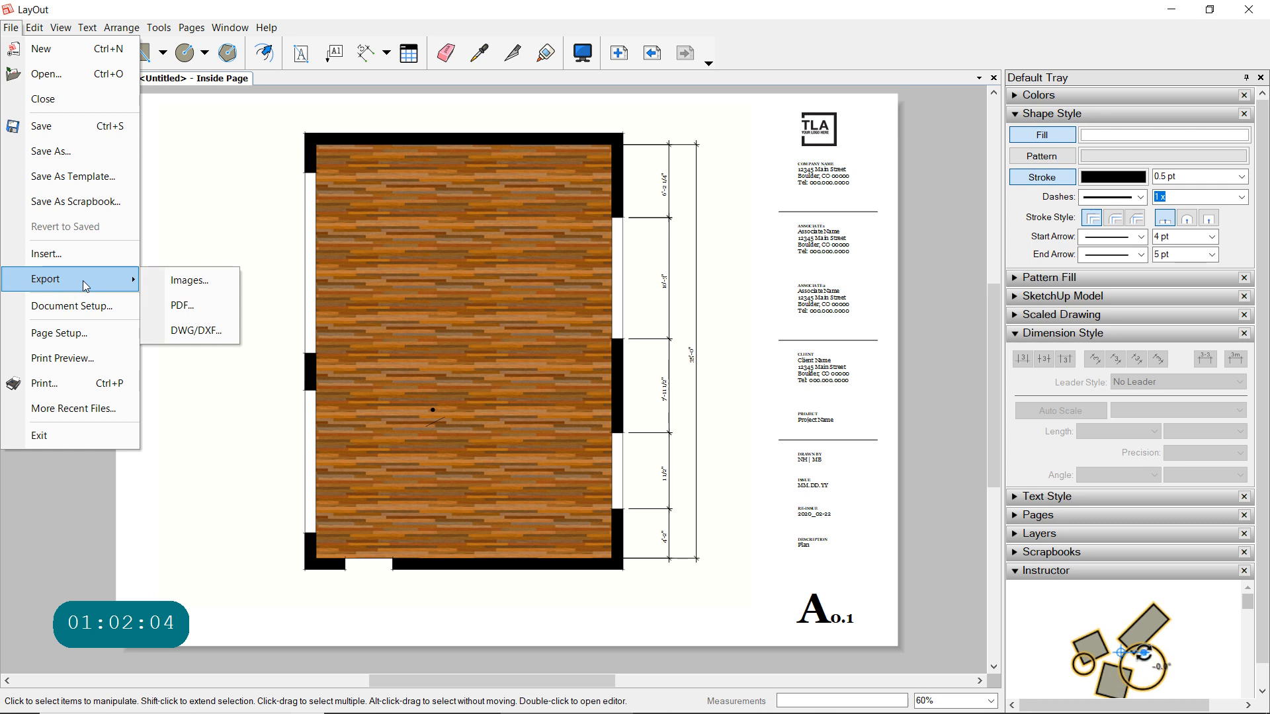
{"action": "left_click", "coordinate": [204, 305]}
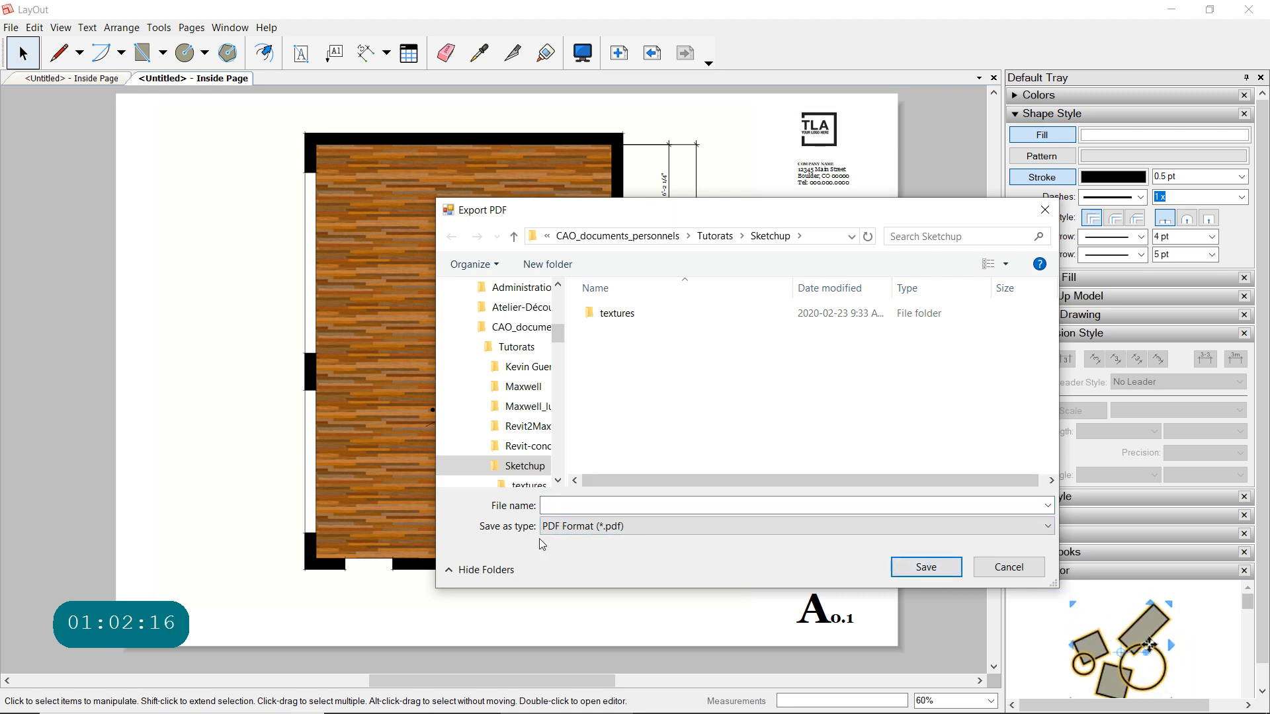
{"action": "left_click", "coordinate": [571, 505]}
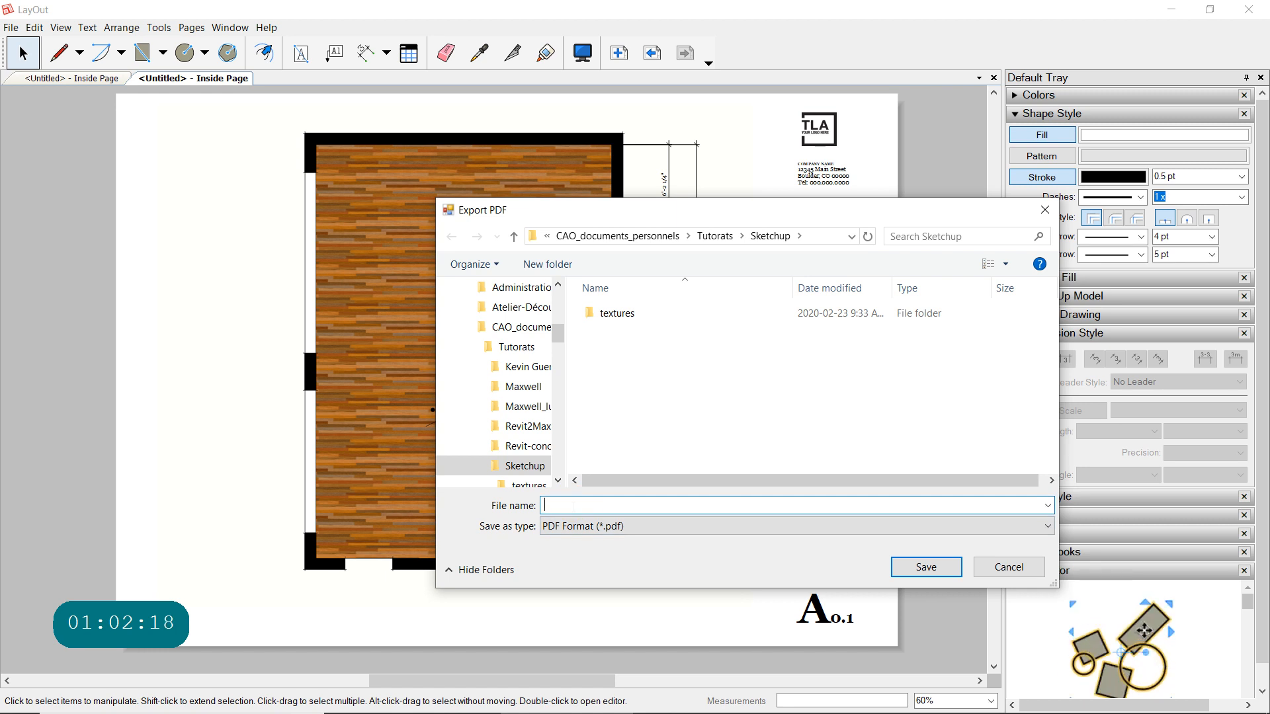
{"action": "type", "text": "examen"}
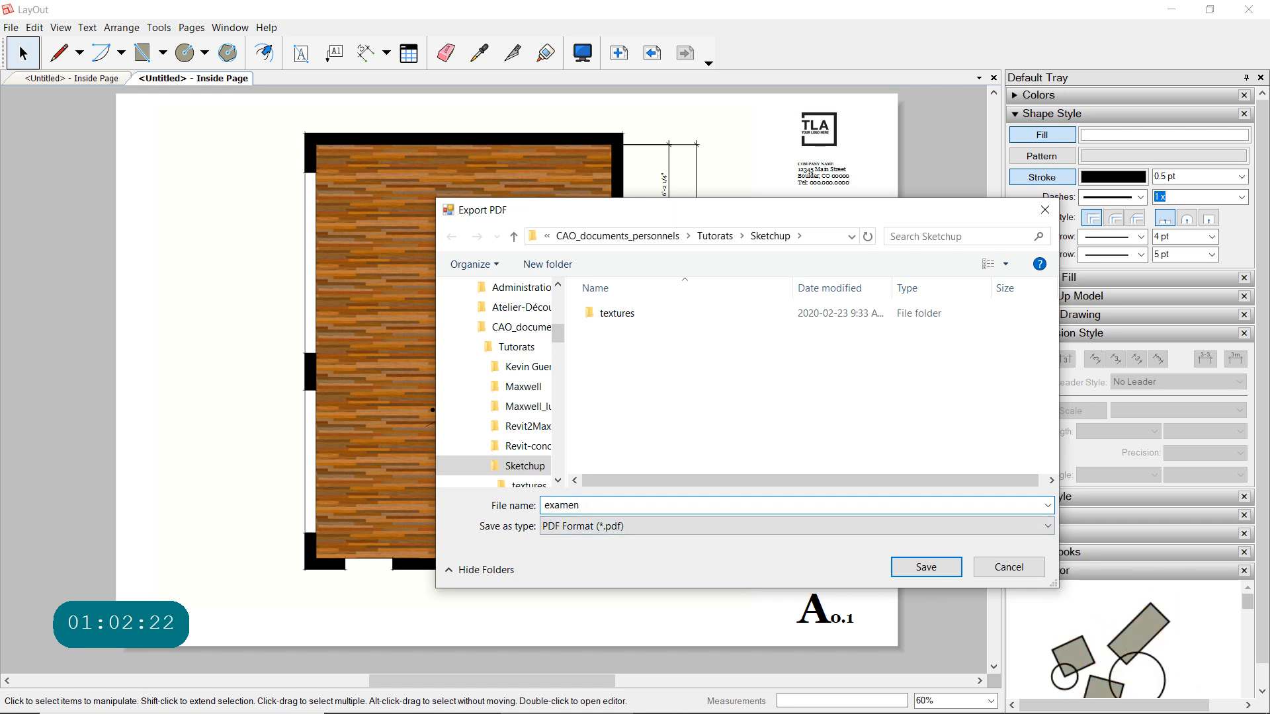
- Name the PDF with the person's name followed by "_Examen_!", separated by underscores, and save it in the Sketchup folder
{"action": "left_click", "coordinate": [529, 510]}
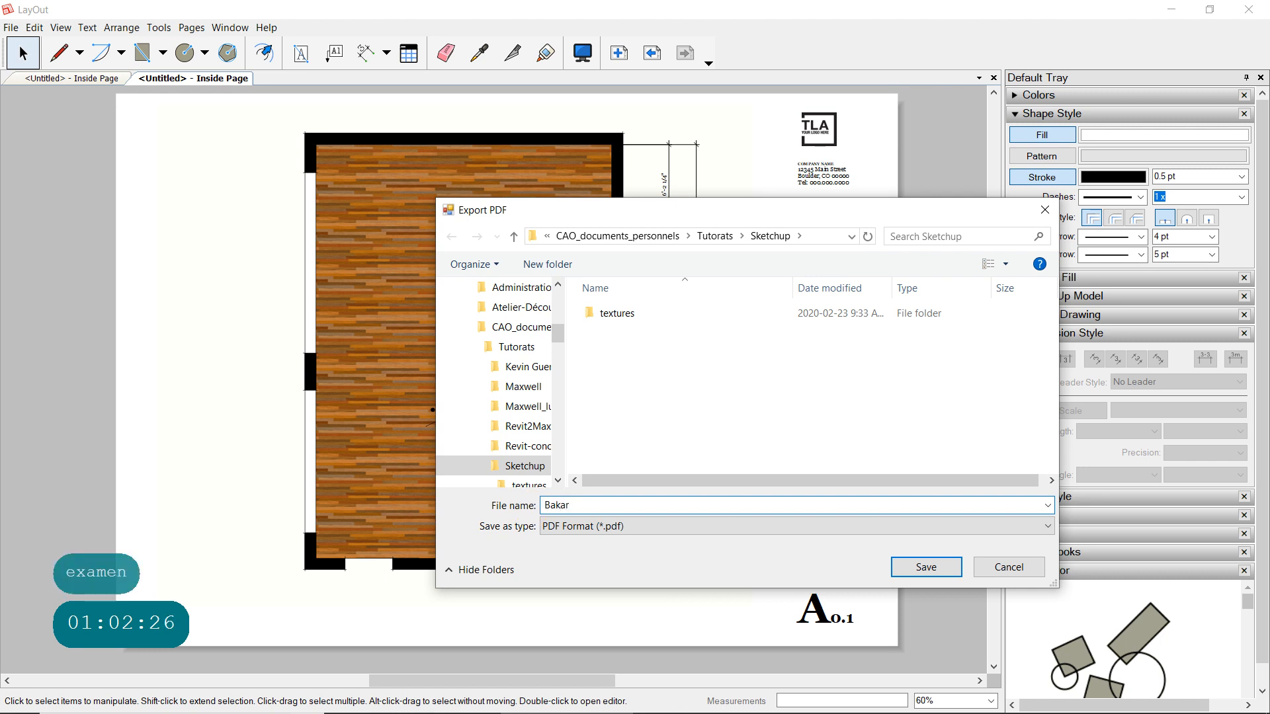
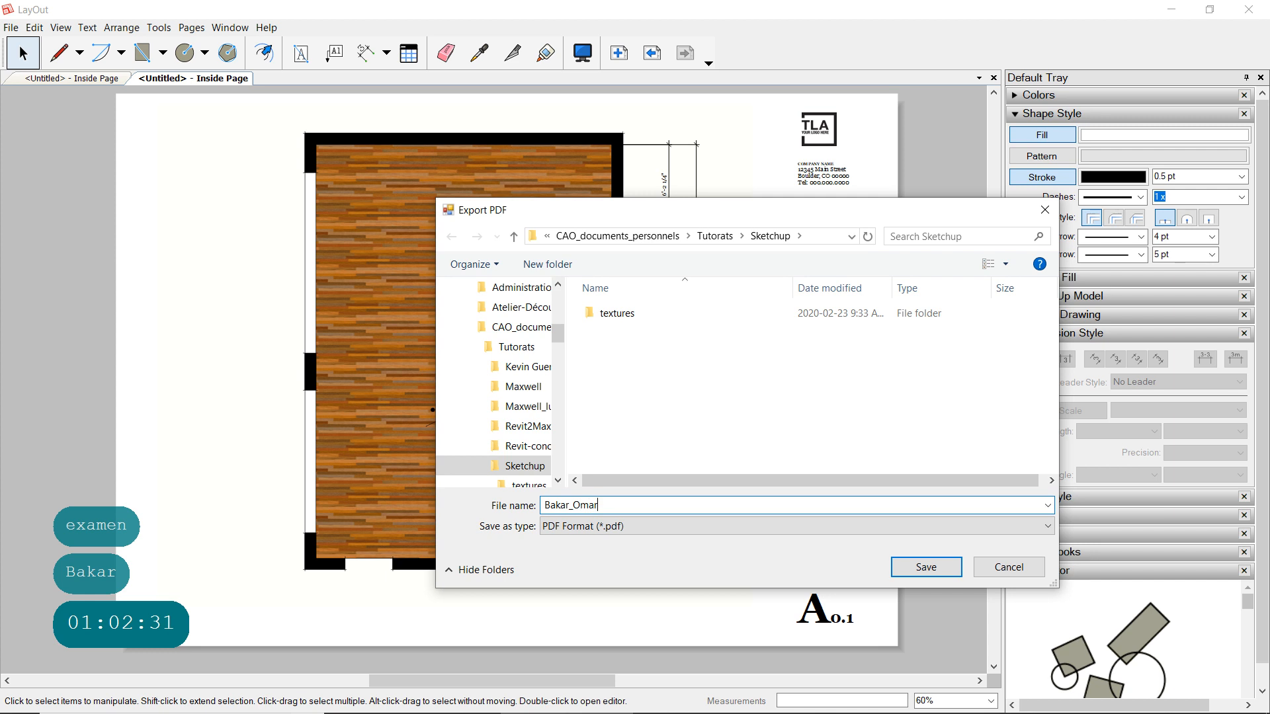
{"action": "type", "text": "_"}
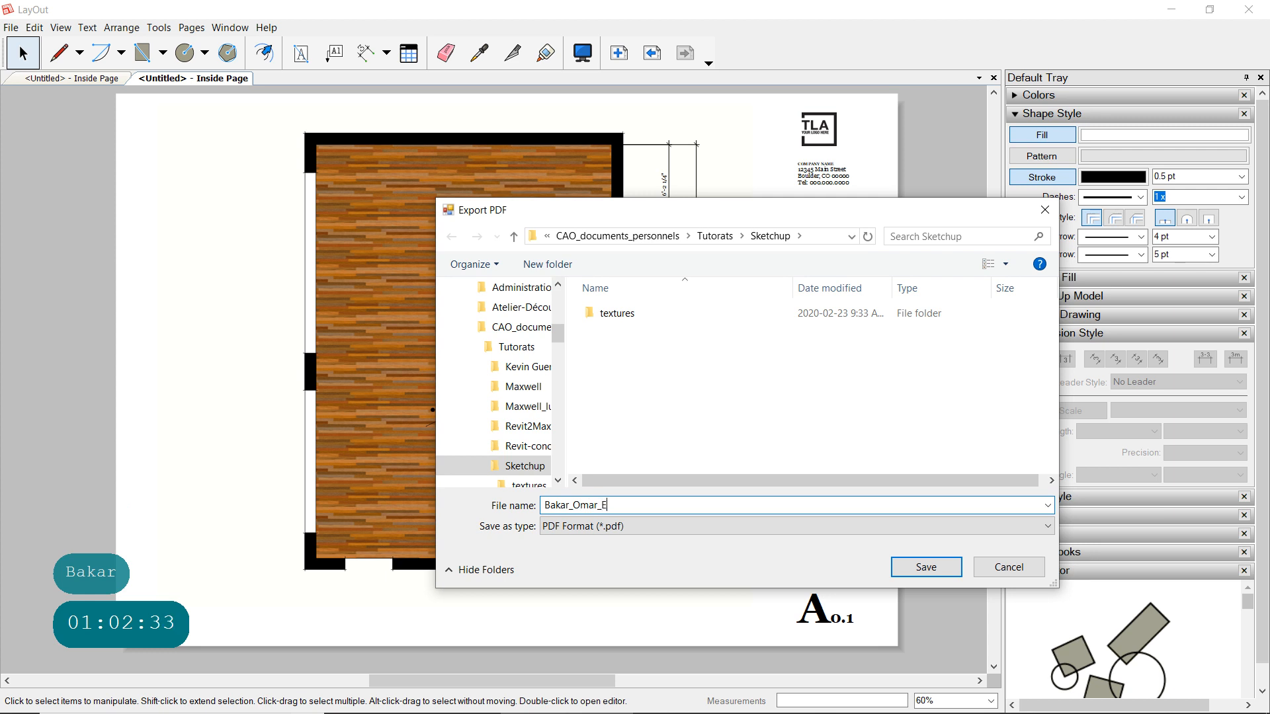
{"action": "type", "text": "Examen"}
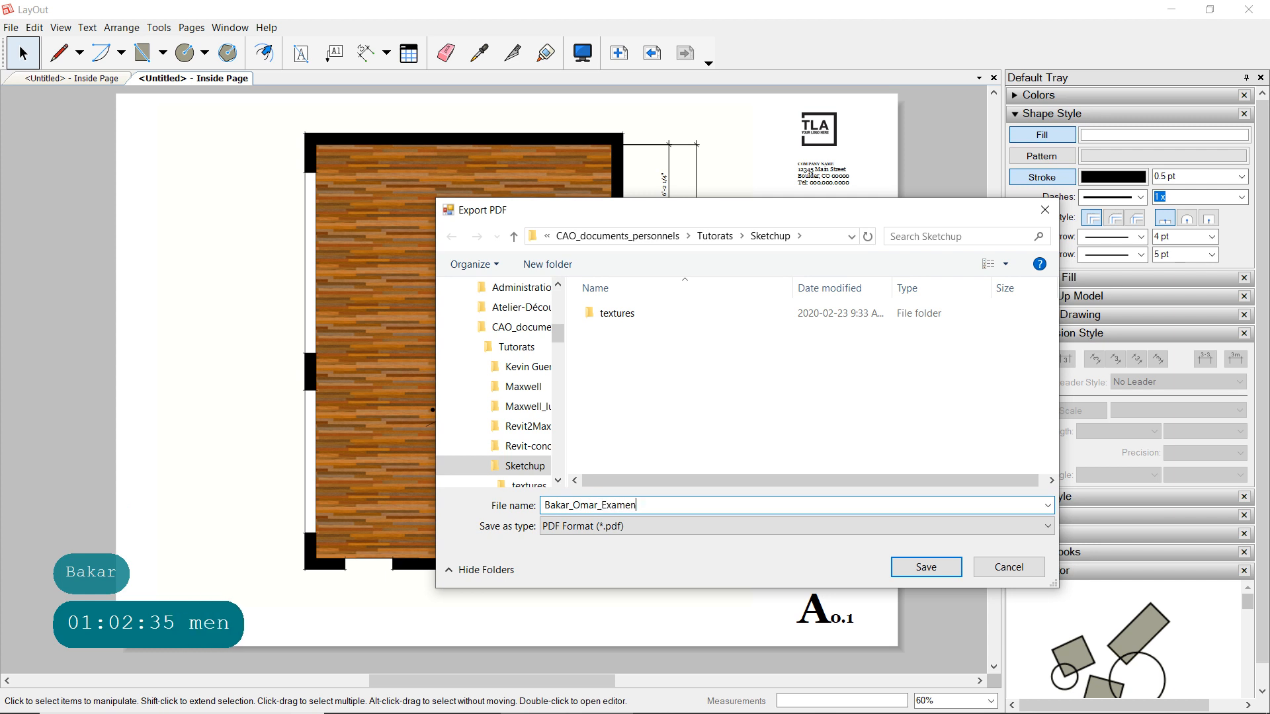
{"action": "type", "text": "_"}
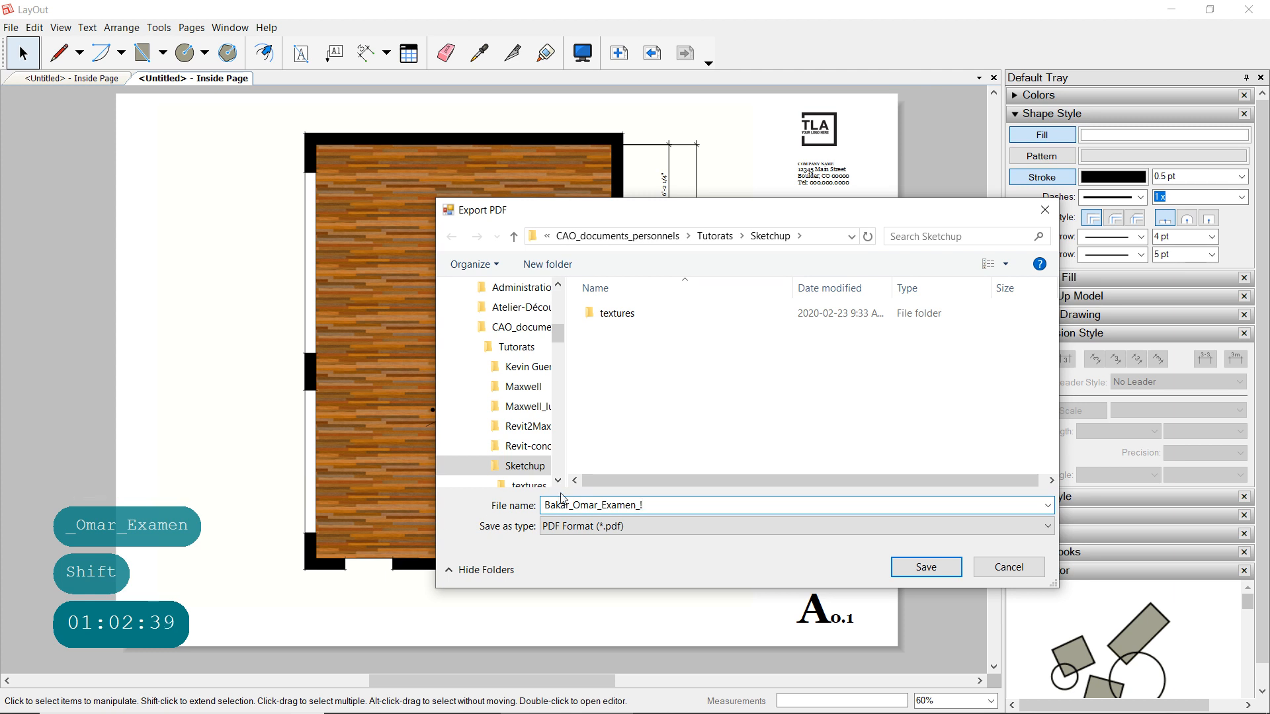
{"action": "left_click", "coordinate": [927, 567]}
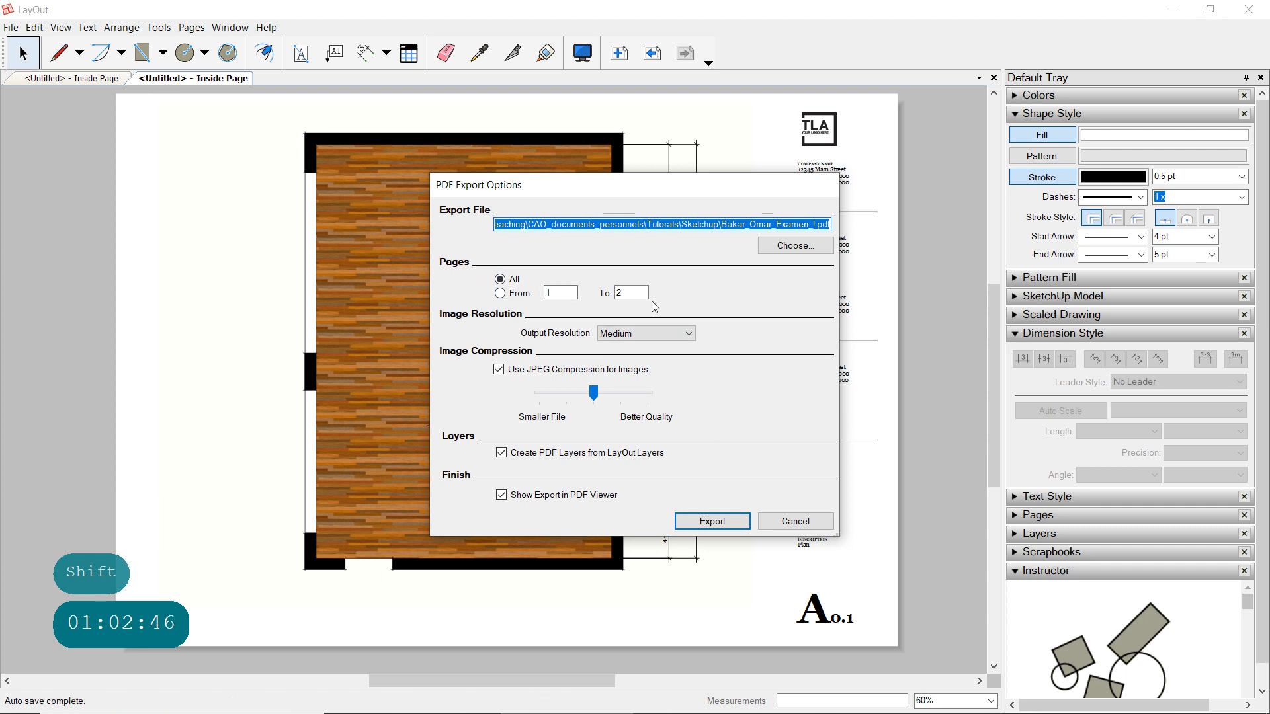
- Export all pages to PDF at High output resolution and view the plan on page 2 of the exported file
{"action": "left_click", "coordinate": [666, 335]}
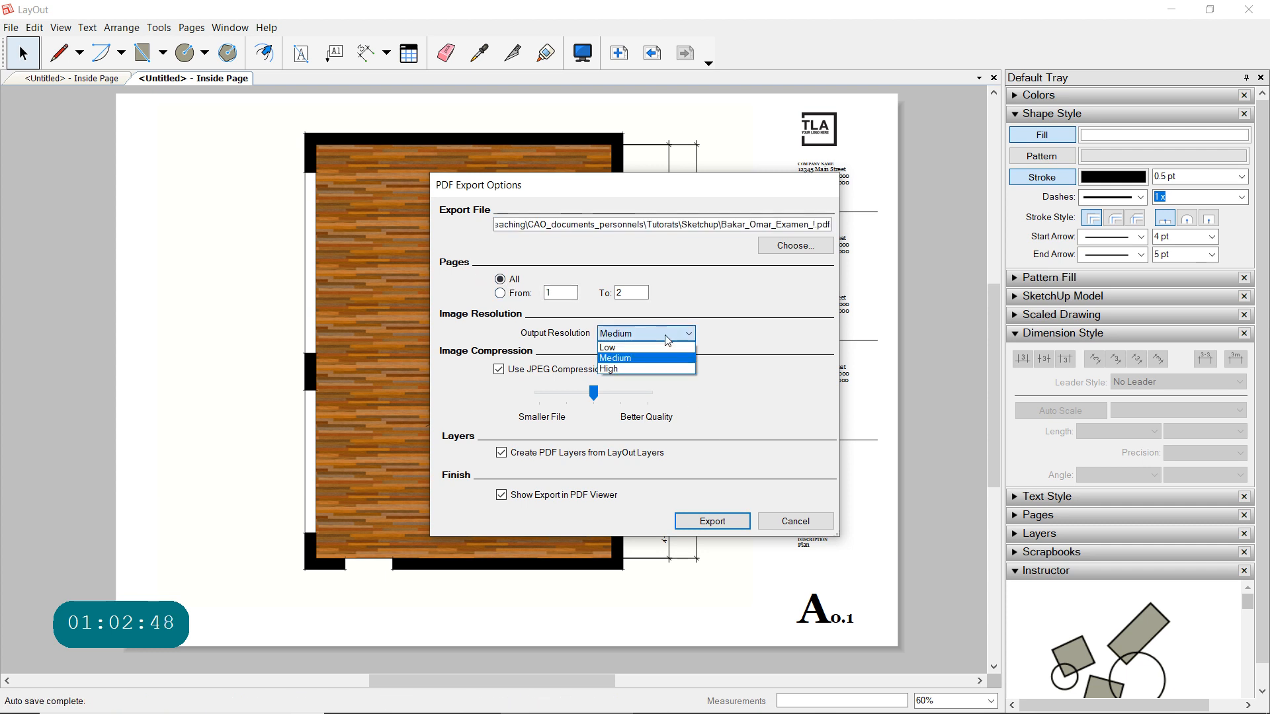
{"action": "left_click", "coordinate": [614, 367]}
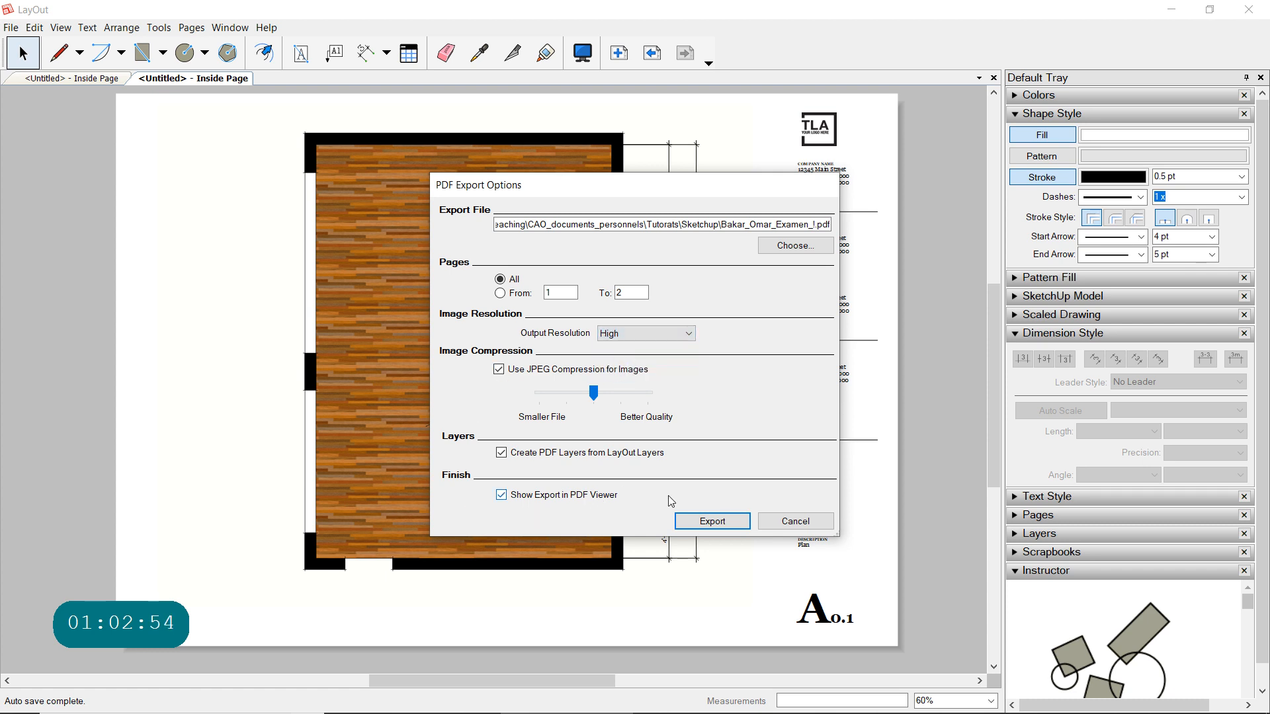
{"action": "left_click", "coordinate": [702, 521]}
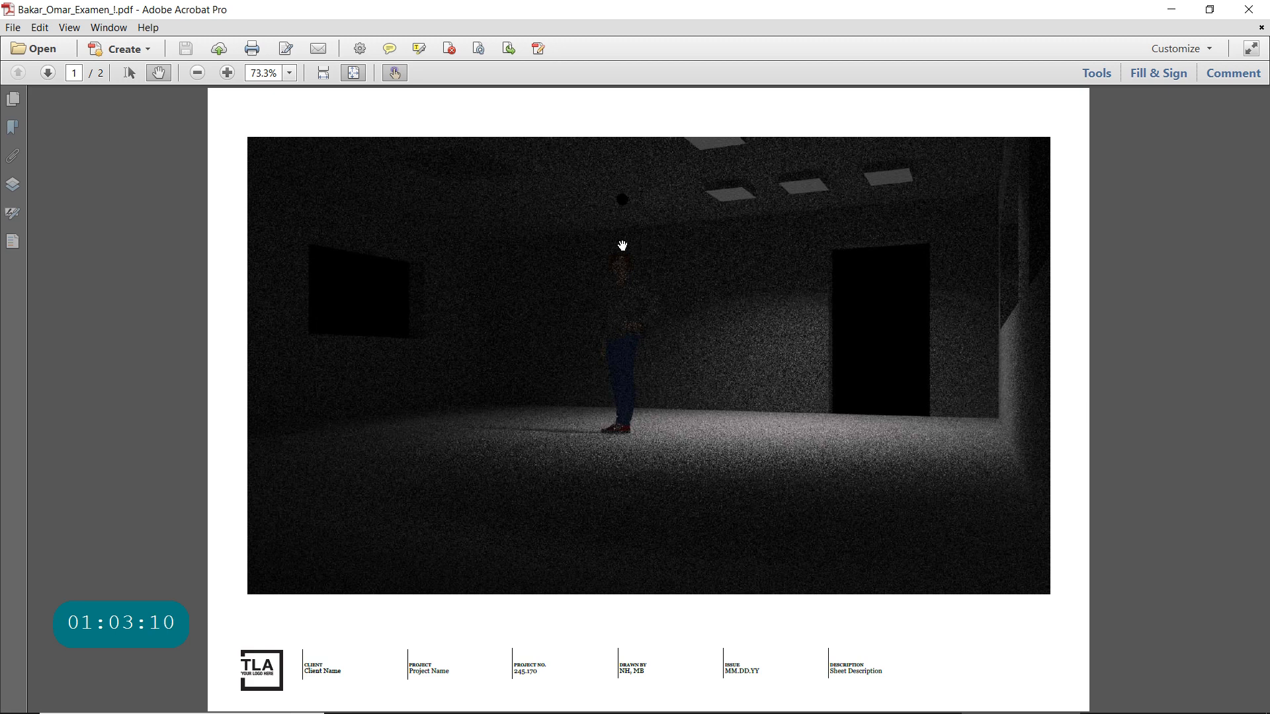
{"action": "left_click", "coordinate": [48, 73]}
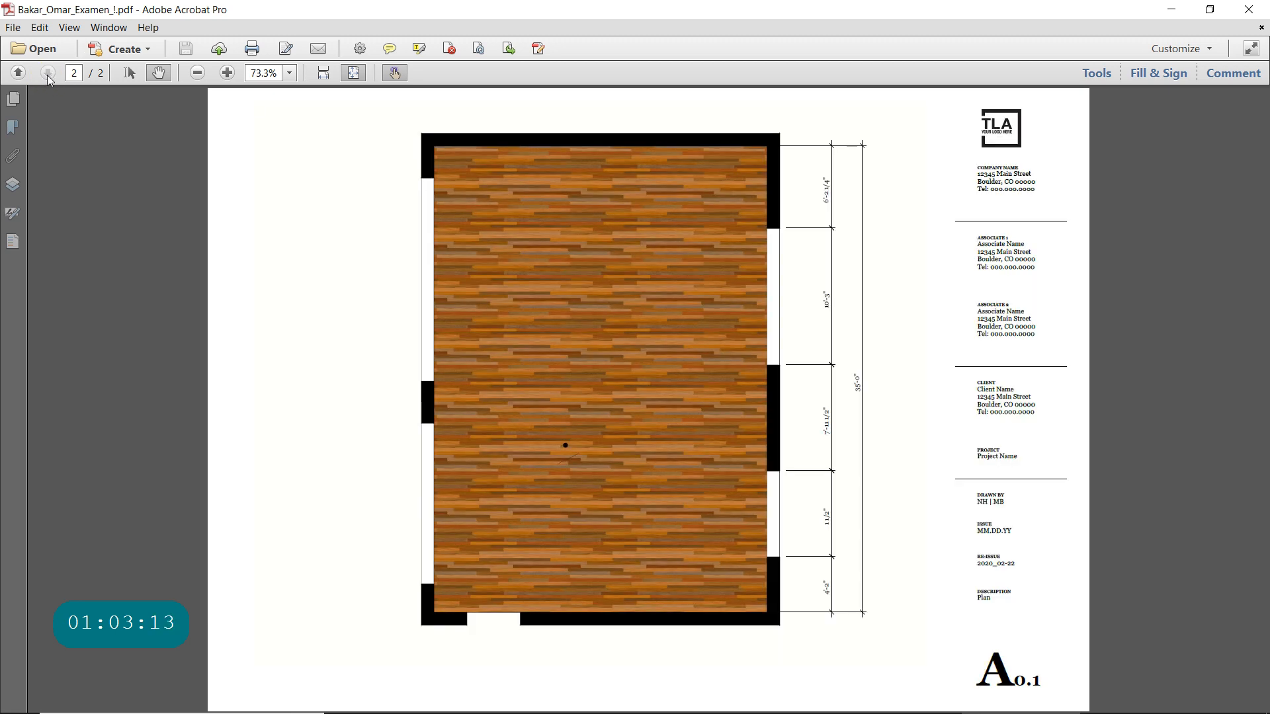